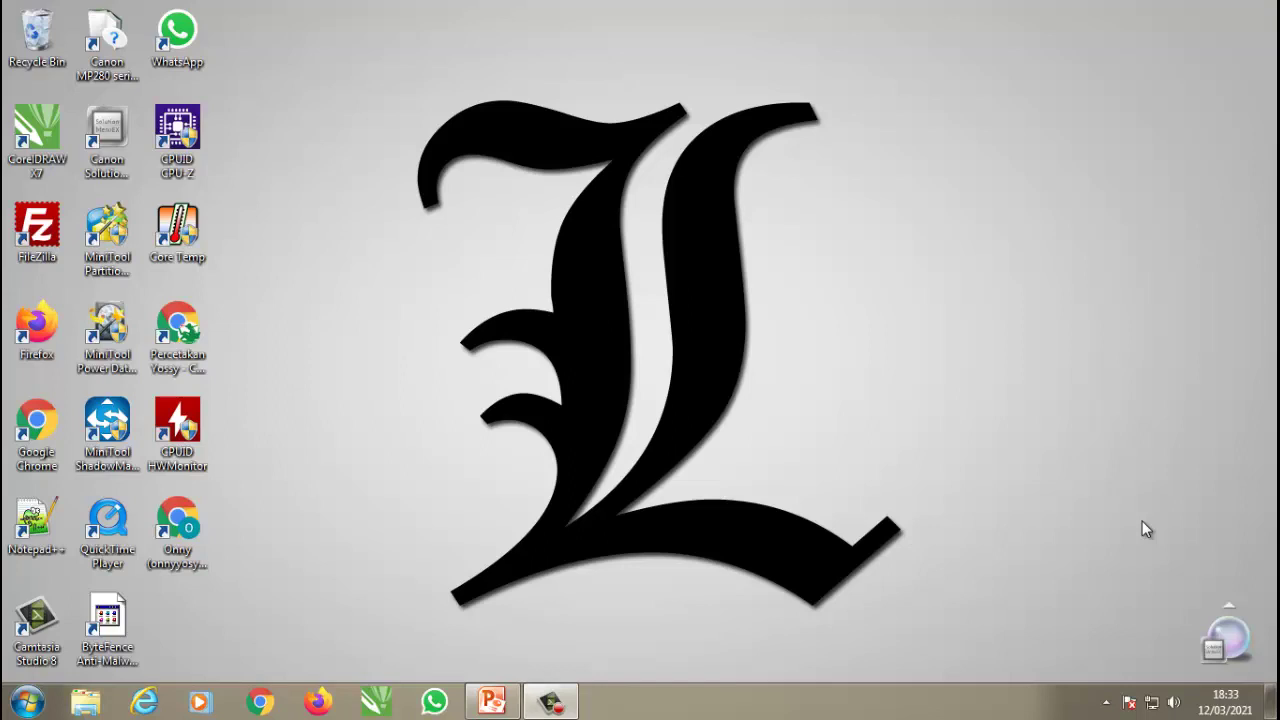
Step: Restore the blank Presentation2 PowerPoint window from the taskbar
left_click(492, 700)
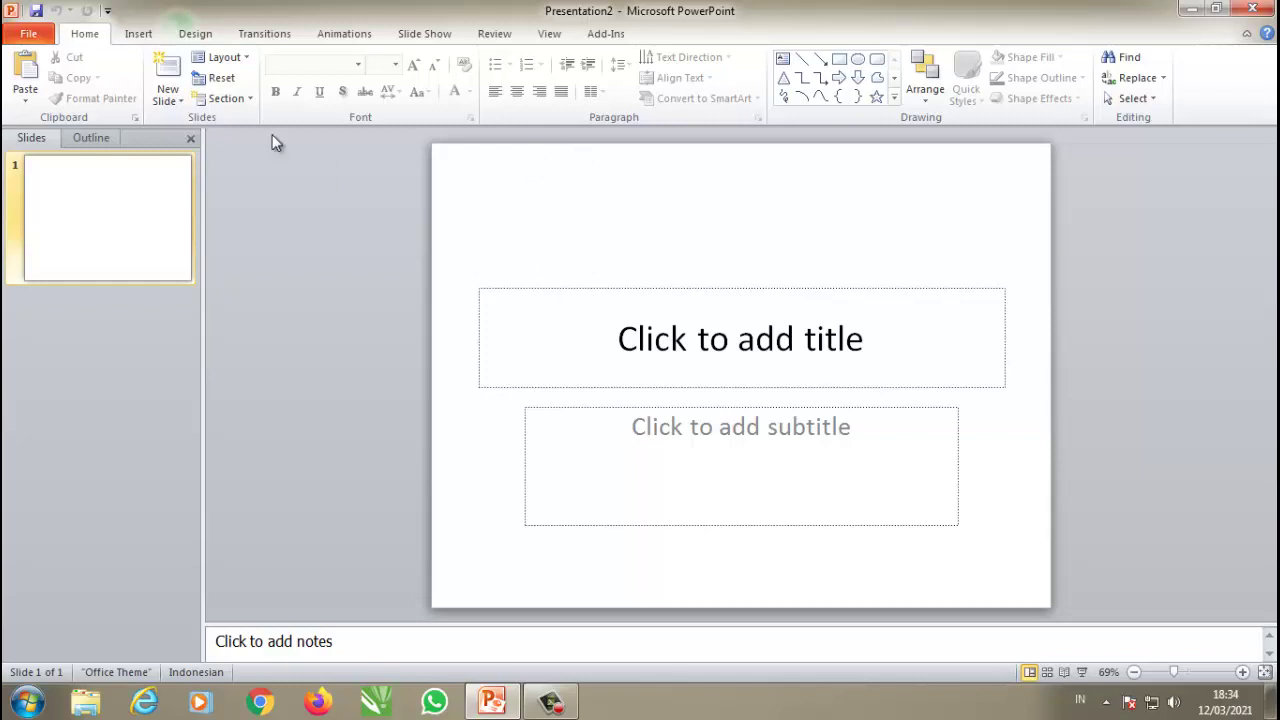
Step: In Page Setup, set the slide width to 30 cm and height to 20 cm
left_click(140, 34)
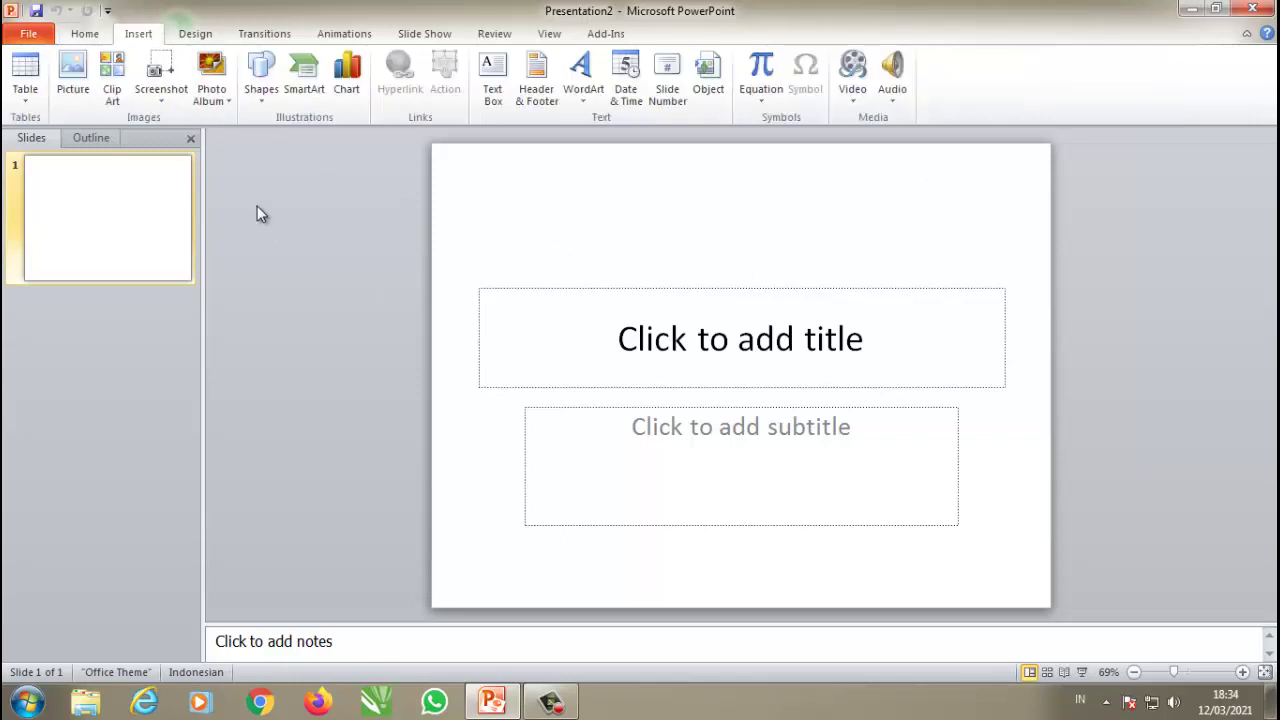
left_click(200, 34)
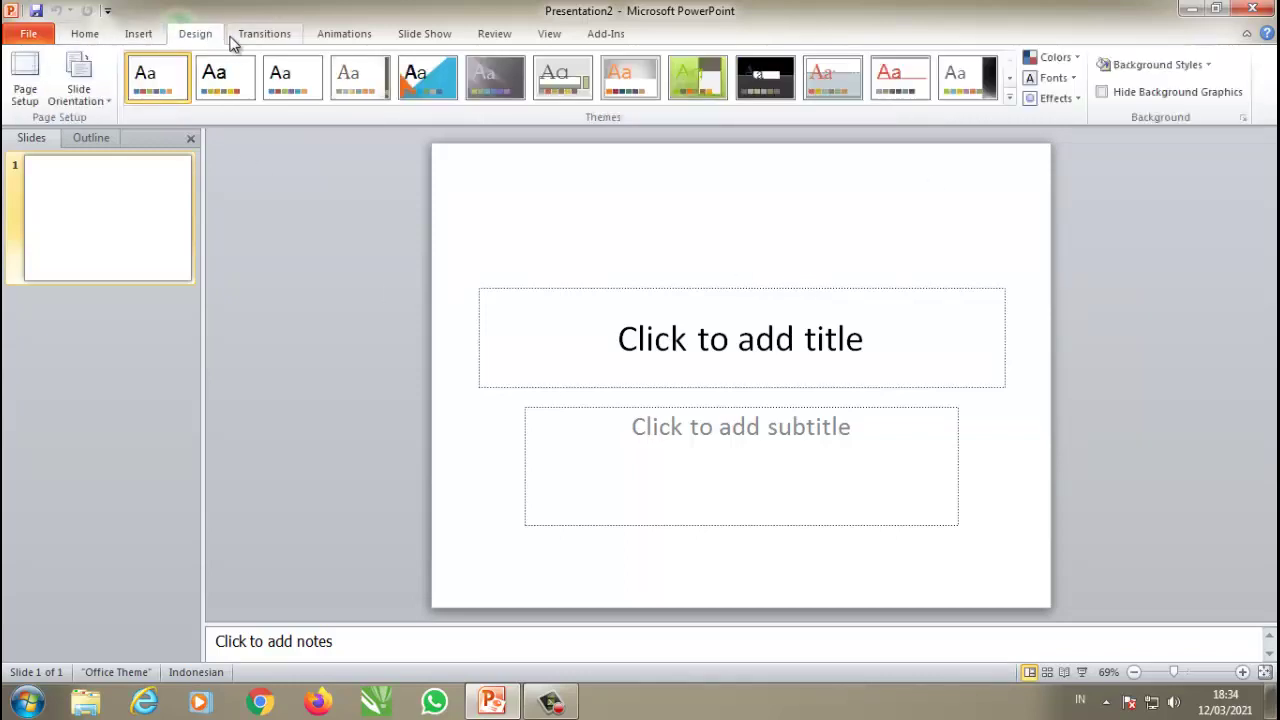
left_click(30, 78)
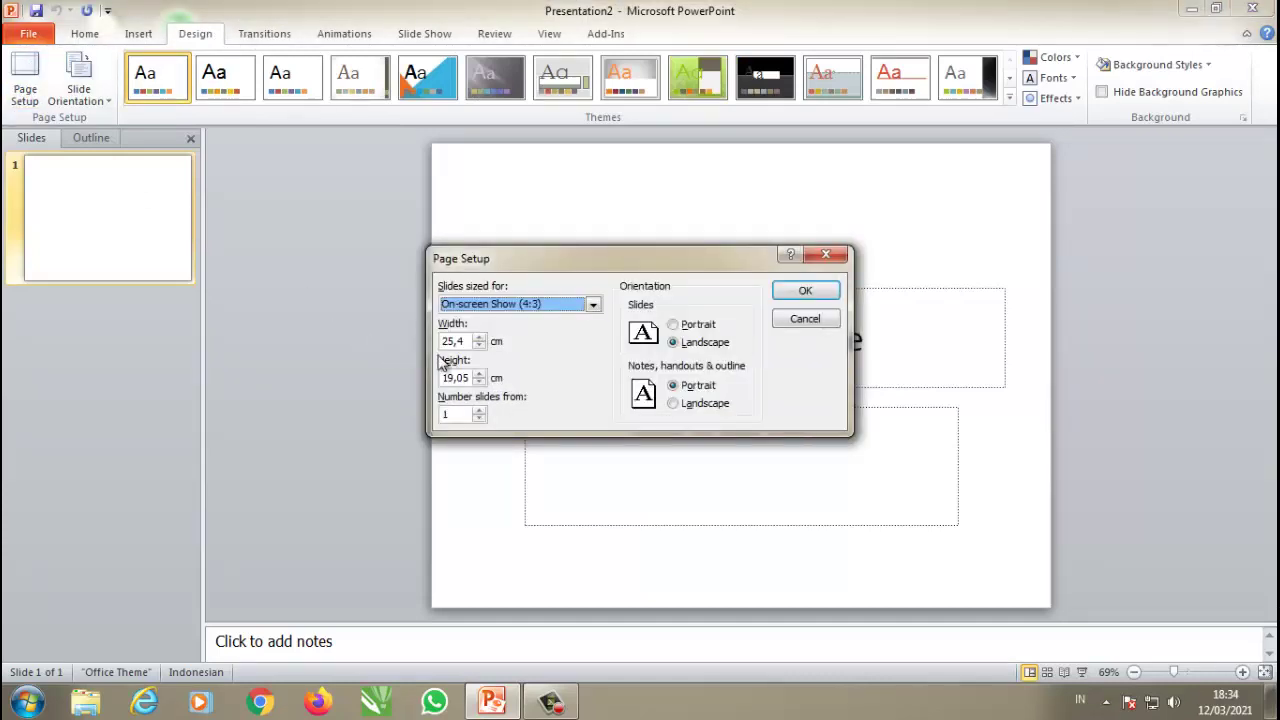
double_click(466, 342)
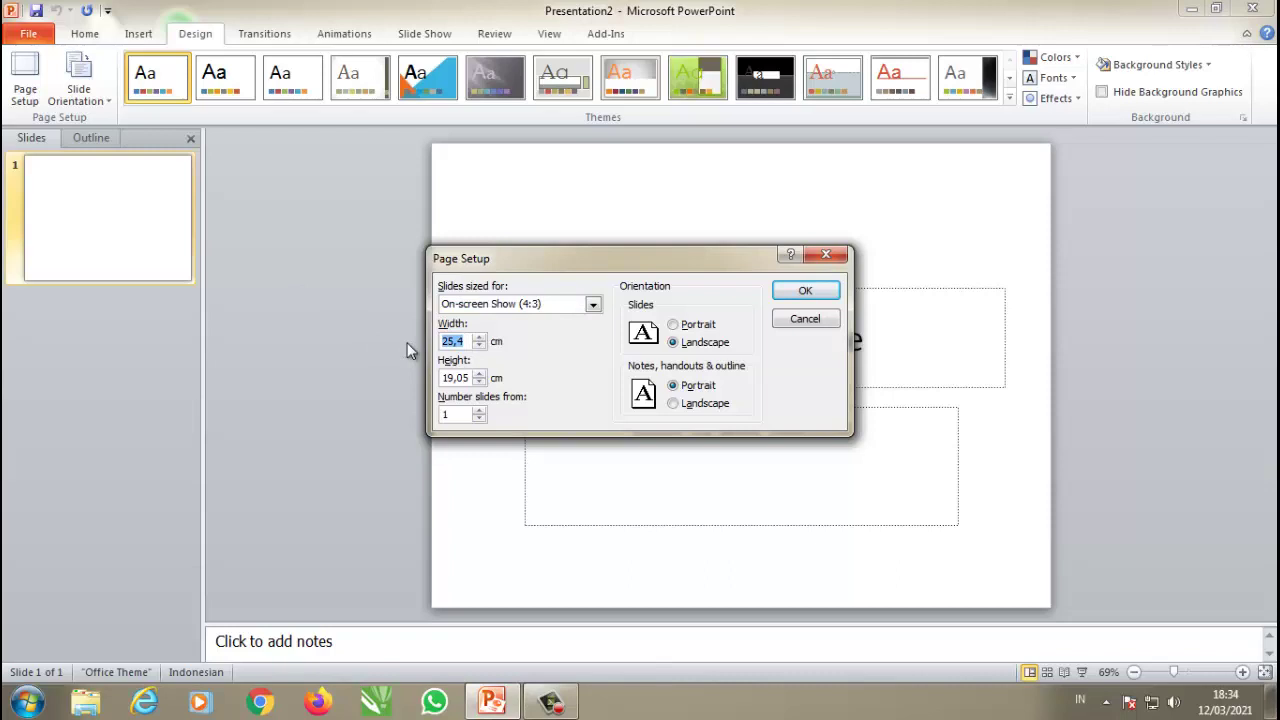
type("30")
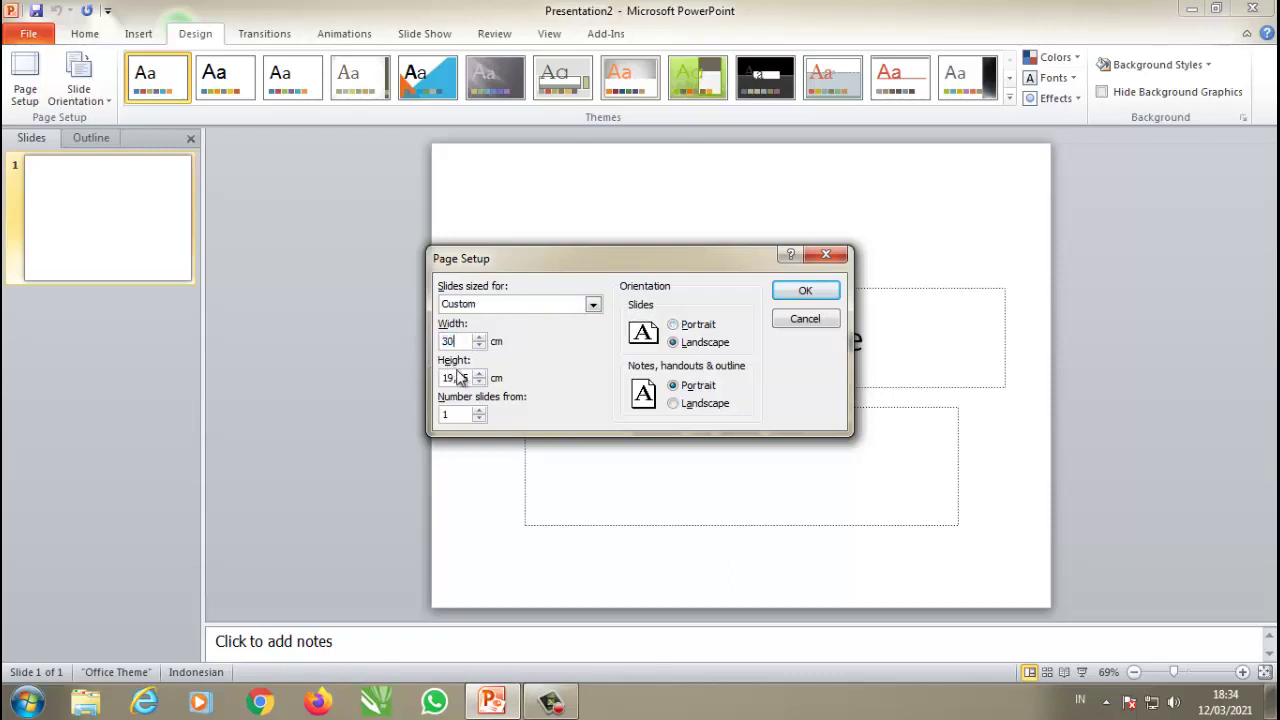
left_click_drag(469, 378, 433, 381)
type("20")
left_click(806, 290)
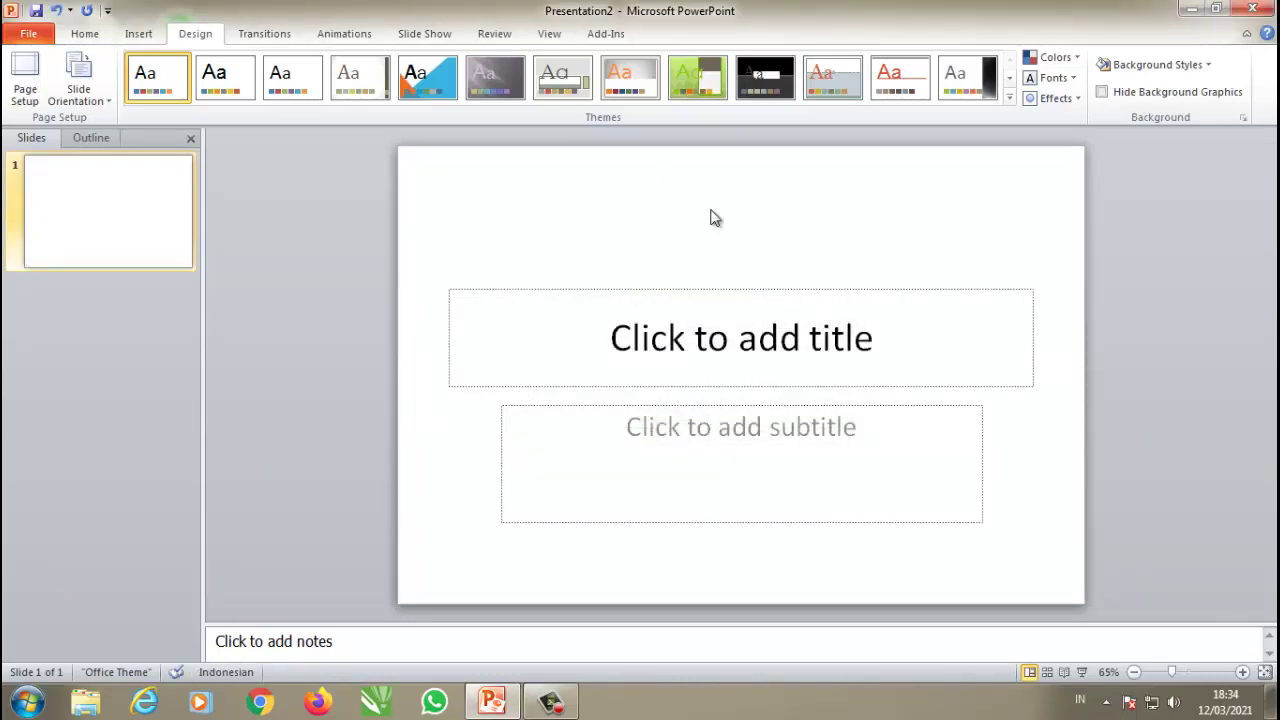
Step: Delete the title and subtitle placeholders from the slide
left_click(665, 289)
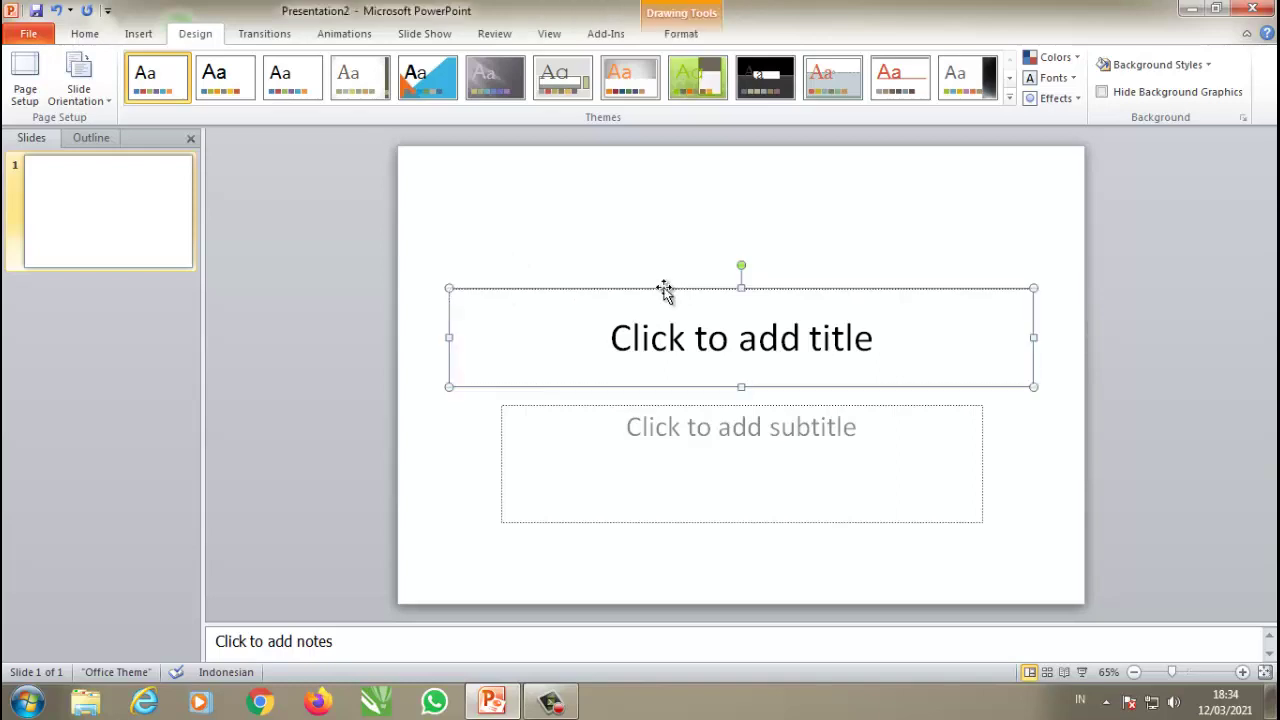
key("Delete")
left_click(660, 404)
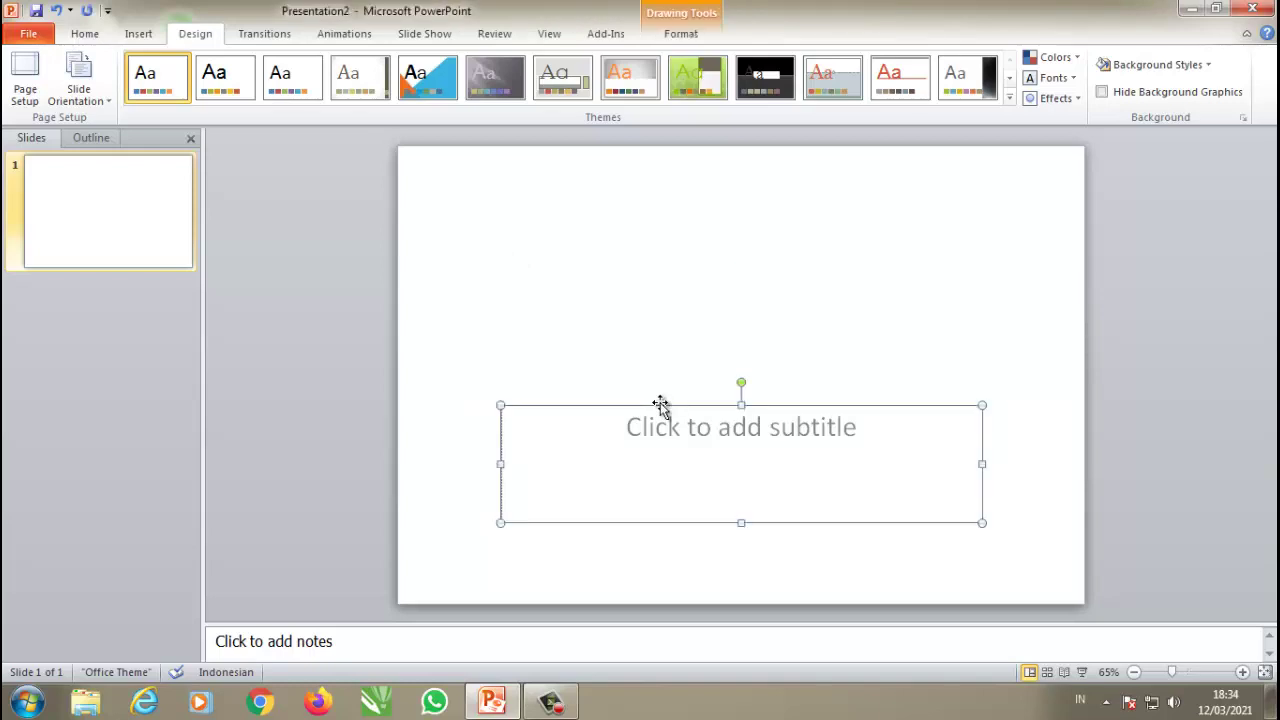
key("Delete")
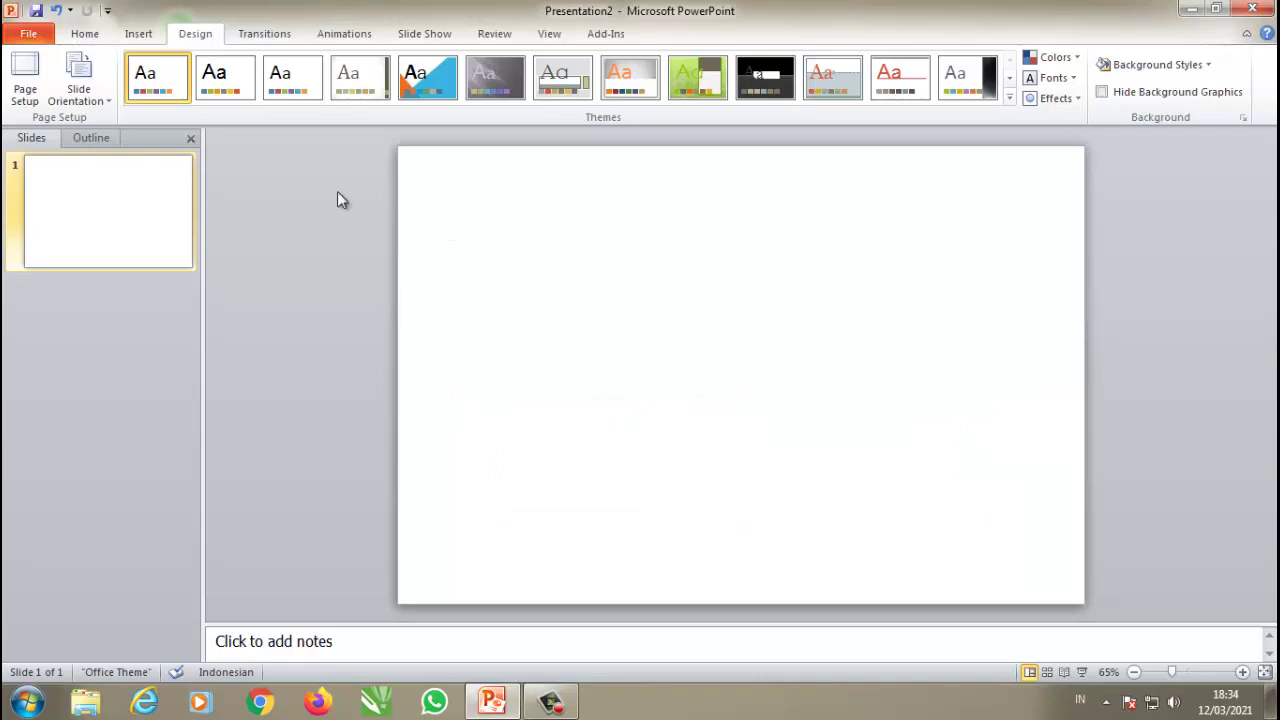
Step: Draw a Plaque shape stretched across the whole slide with deep curved corner cut-outs
left_click(140, 34)
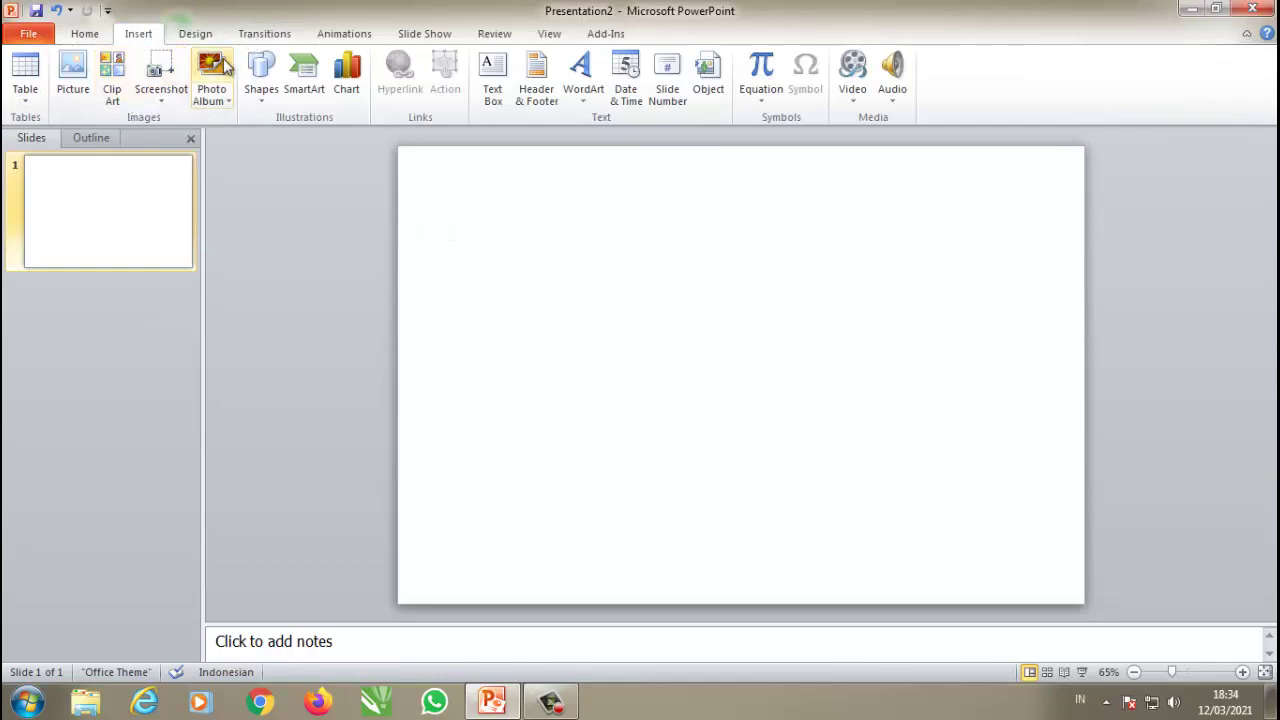
left_click(260, 100)
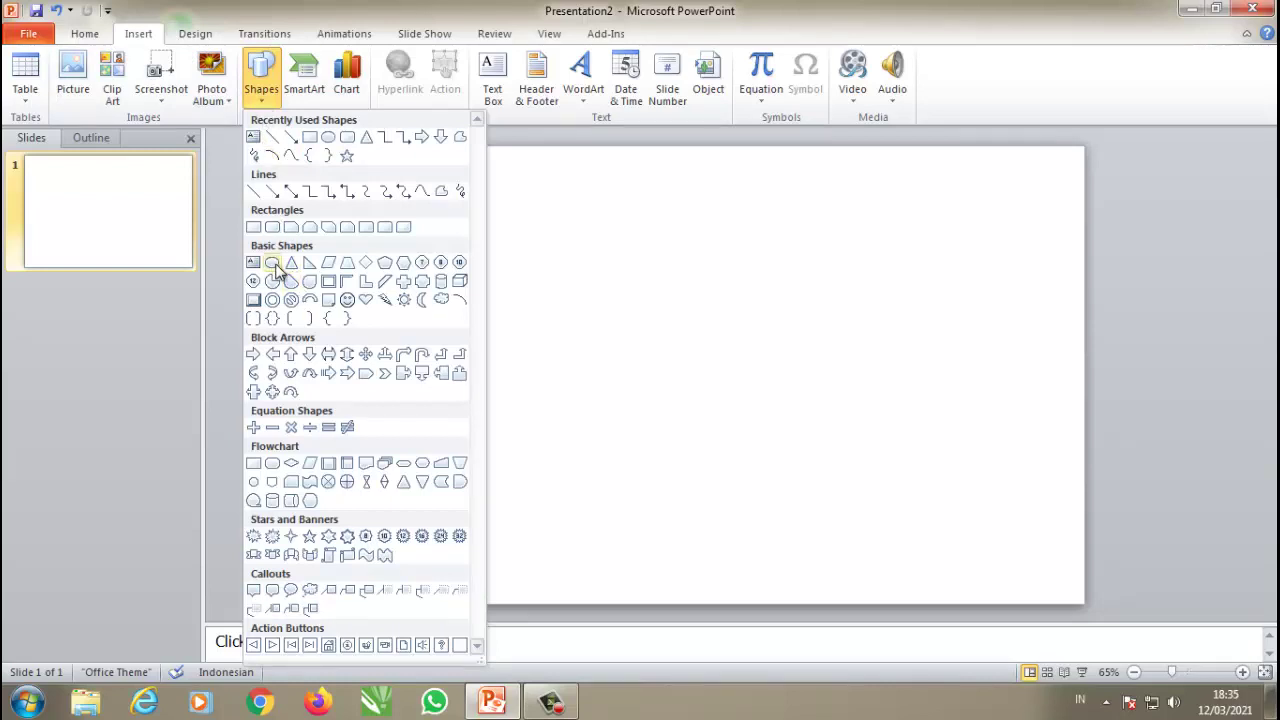
left_click(422, 283)
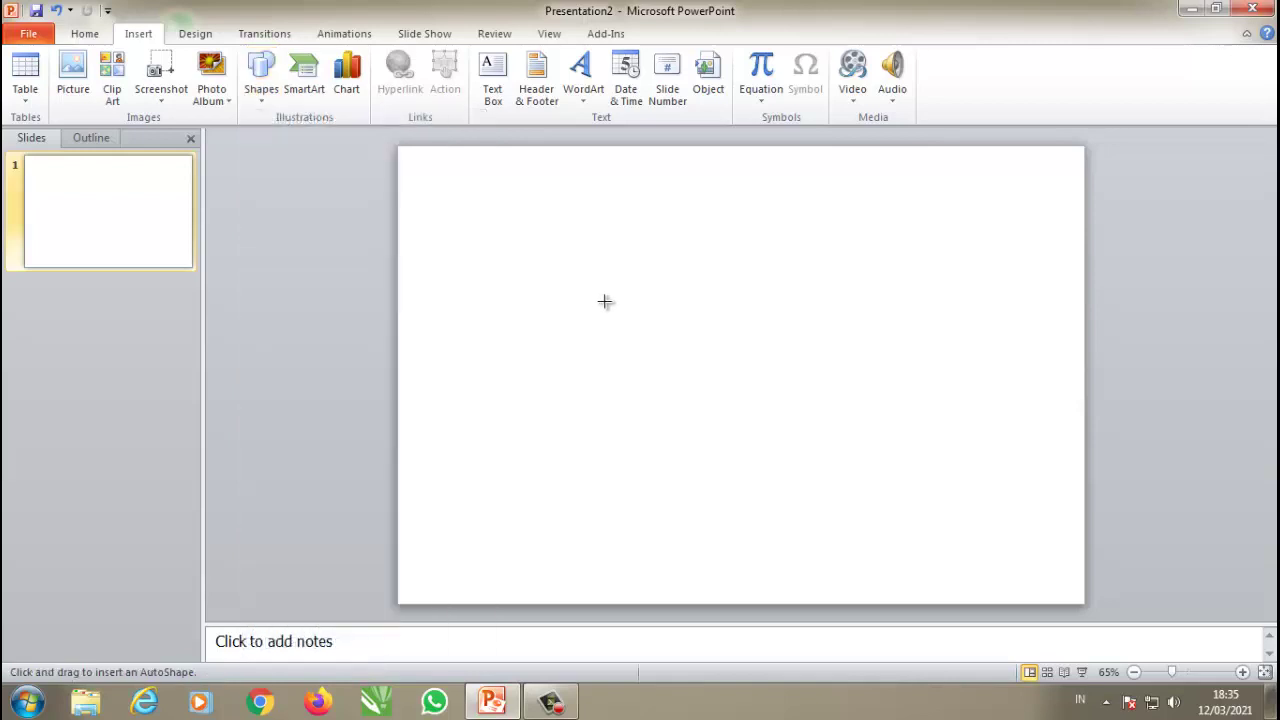
mouse_move(603, 224)
left_mouse_down()
mouse_move(786, 386)
mouse_move(930, 486)
left_mouse_up()
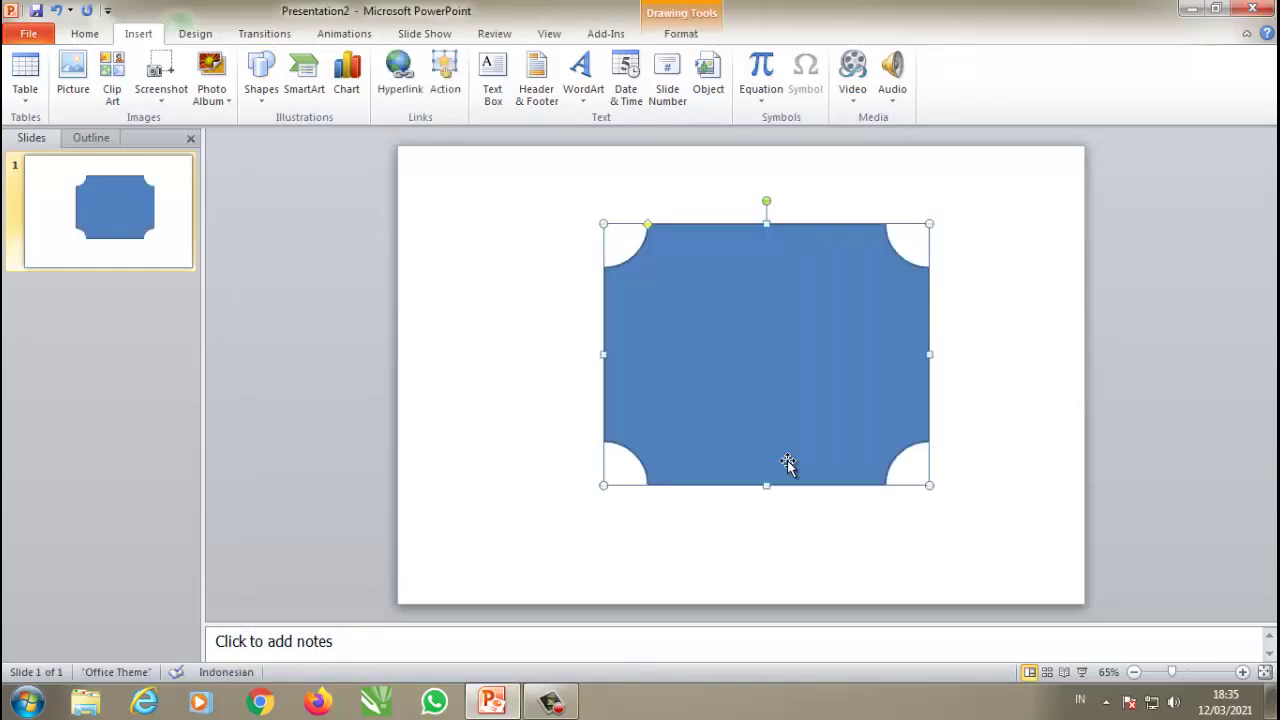
mouse_move(603, 224)
left_mouse_down()
mouse_move(451, 147)
mouse_move(400, 145)
left_mouse_up()
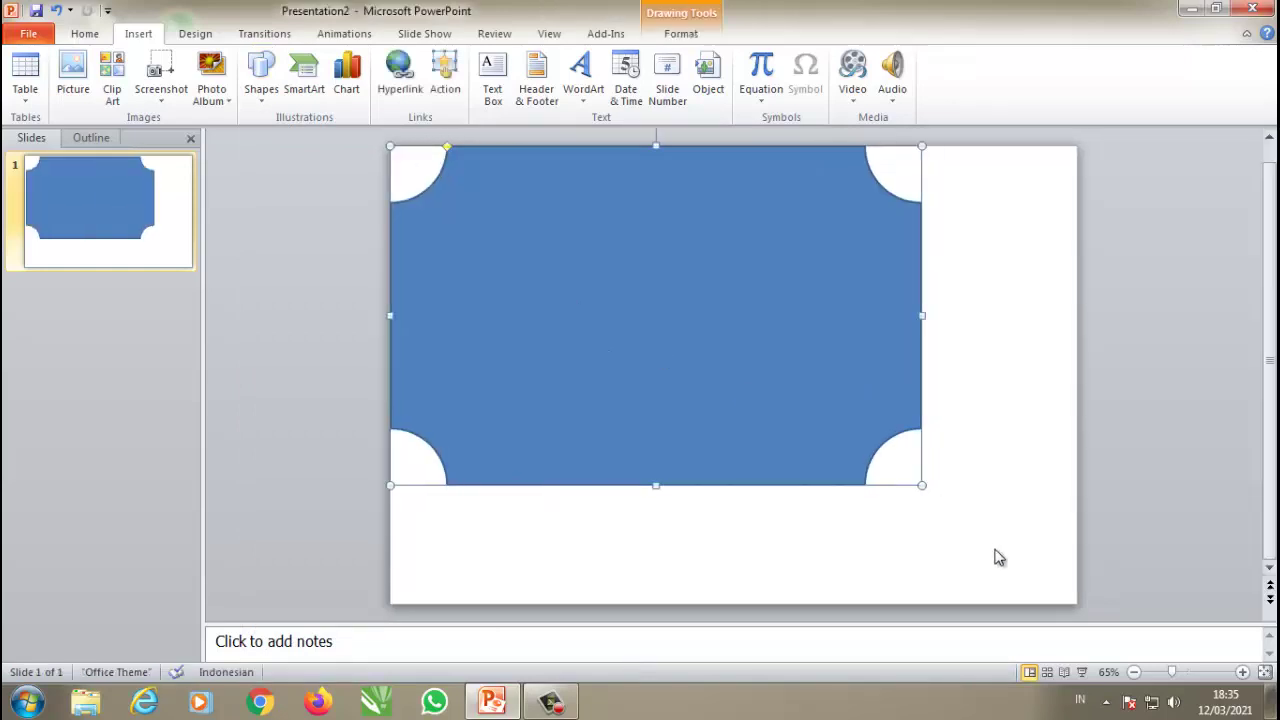
left_click_drag(920, 486, 1077, 573)
left_click_drag(734, 573, 733, 604)
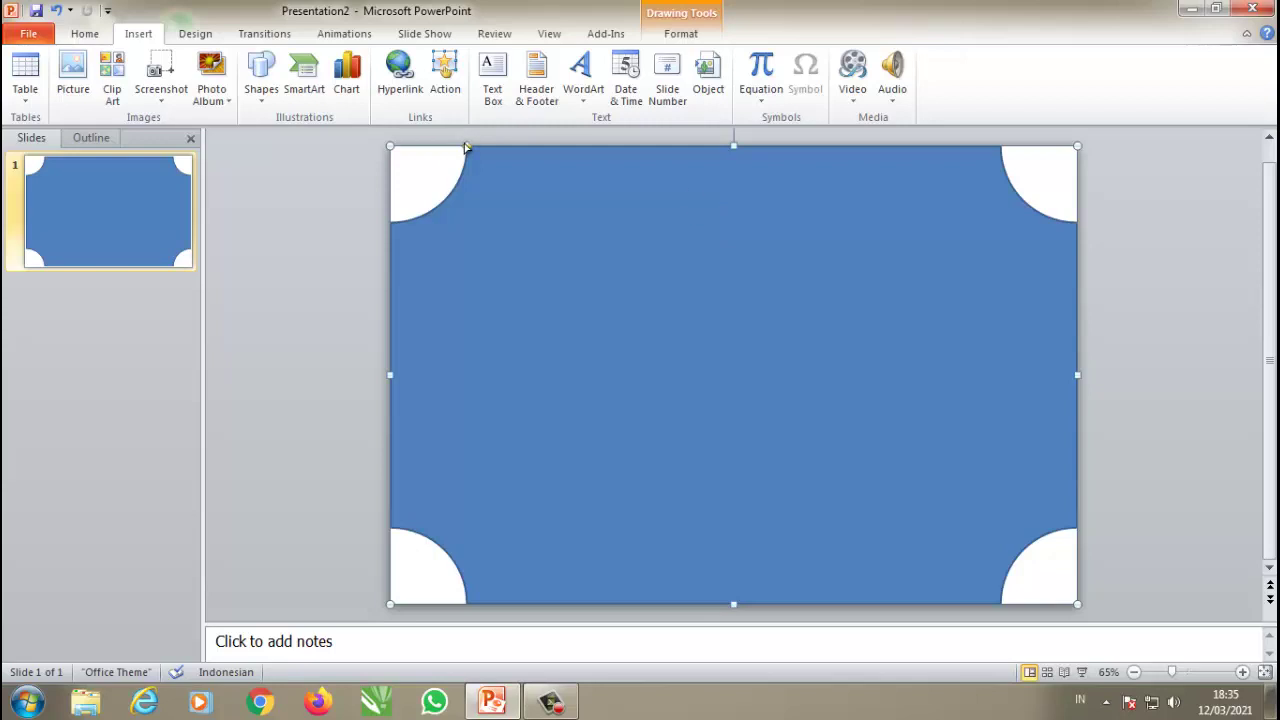
left_click_drag(466, 148, 606, 329)
left_click_drag(606, 329, 606, 329)
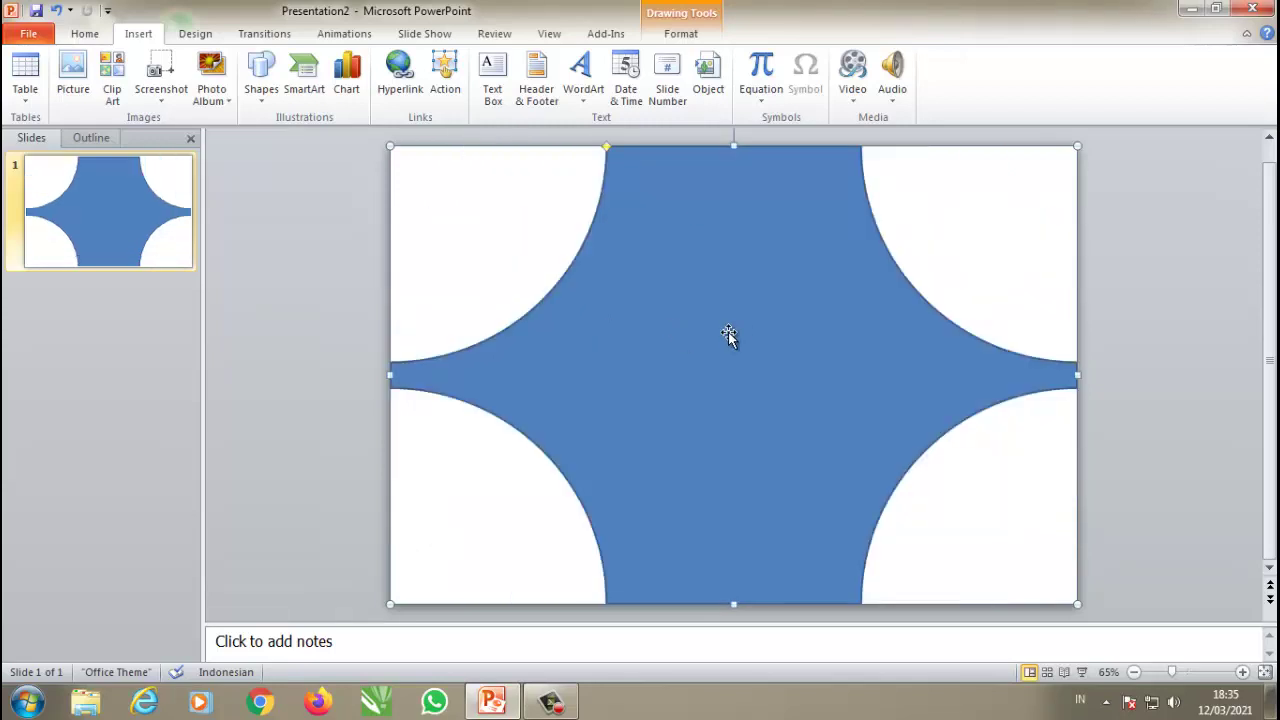
Step: Give the plaque a custom bright blue fill and no outline
right_click(742, 311)
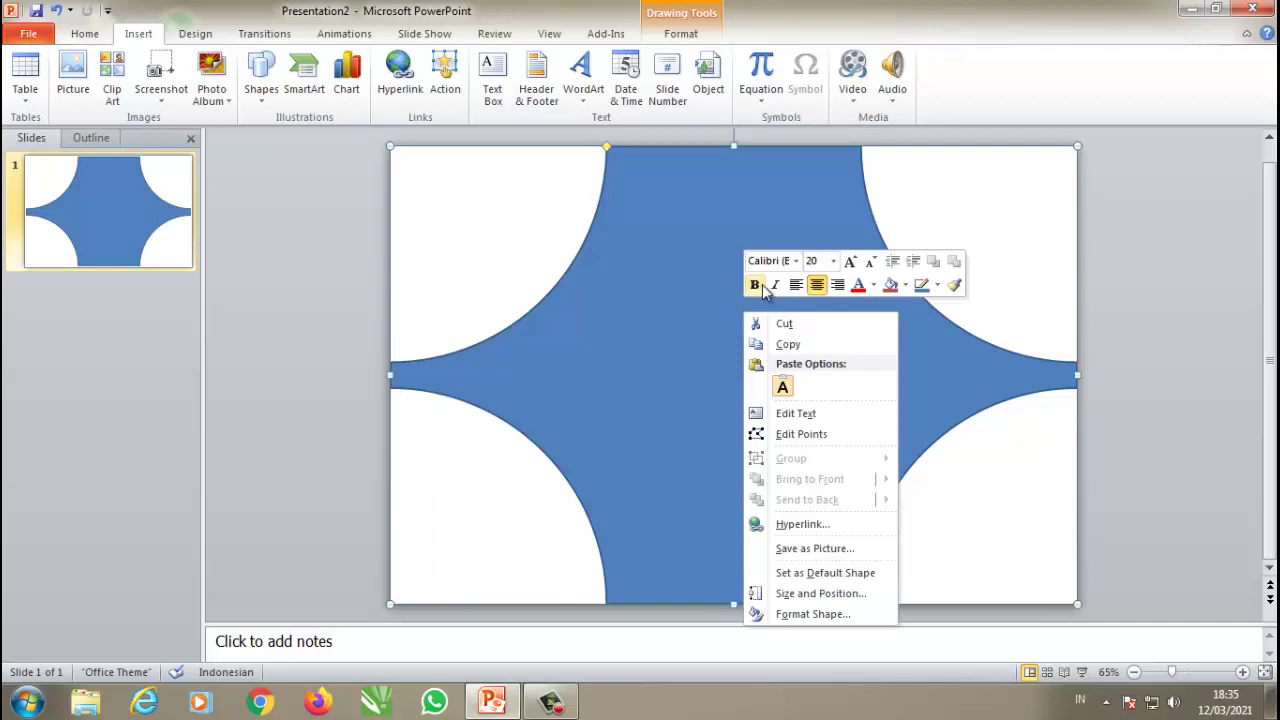
left_click(815, 622)
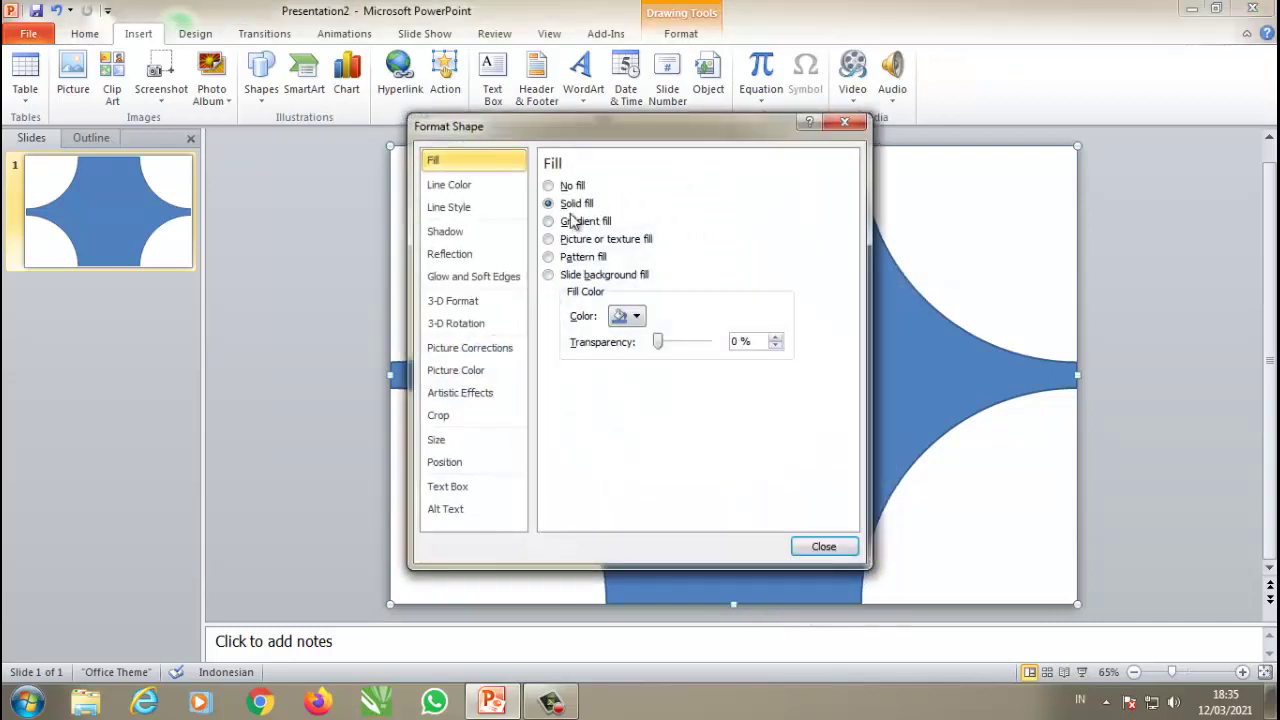
left_click(637, 316)
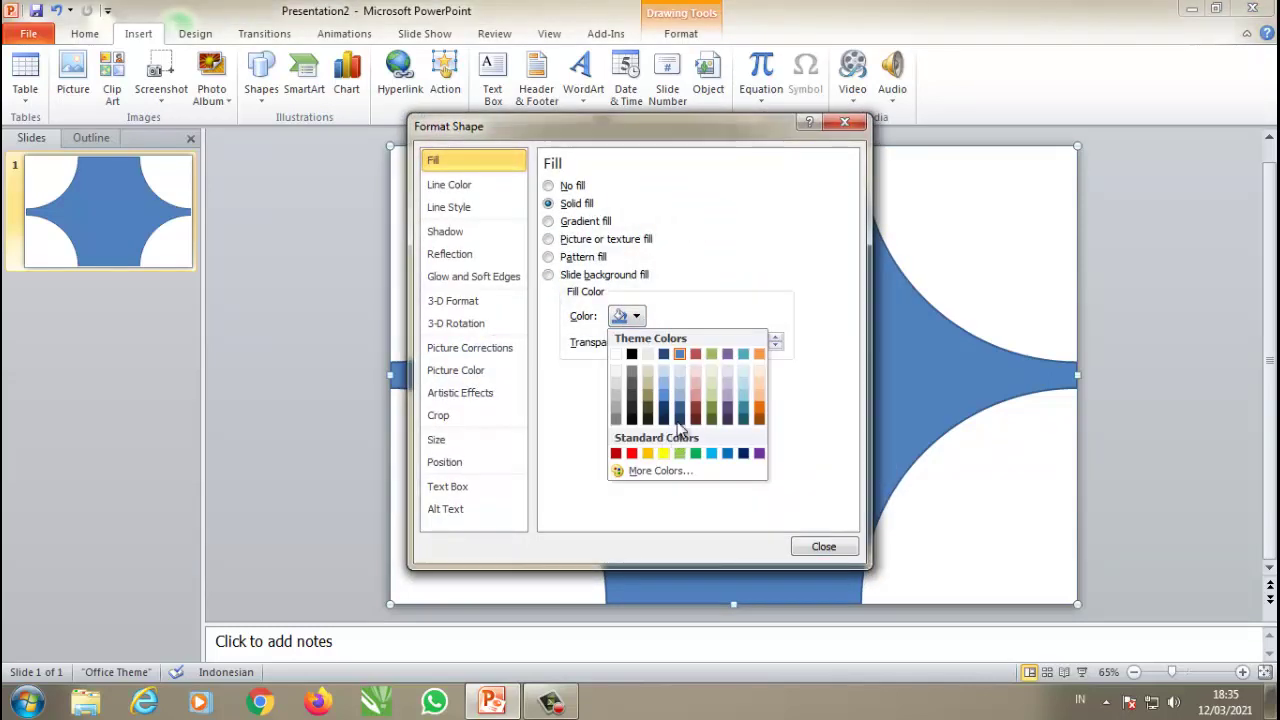
left_click(657, 470)
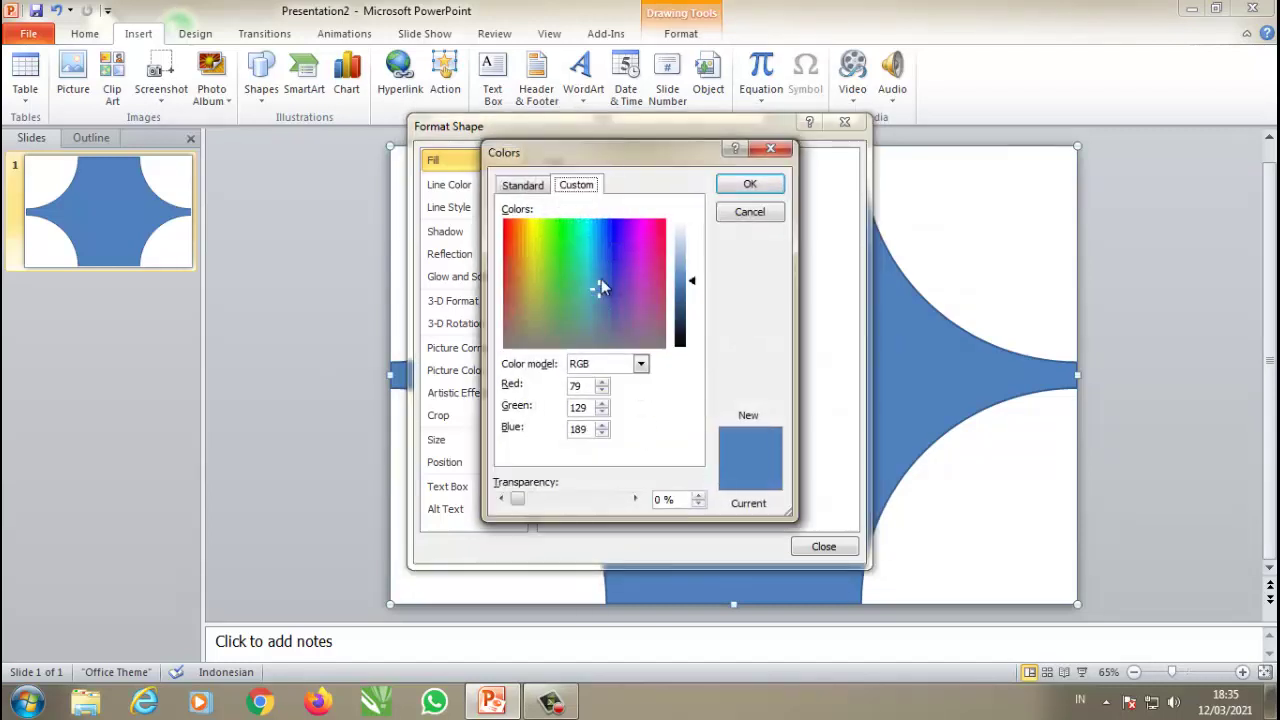
left_click(605, 237)
left_click(611, 224)
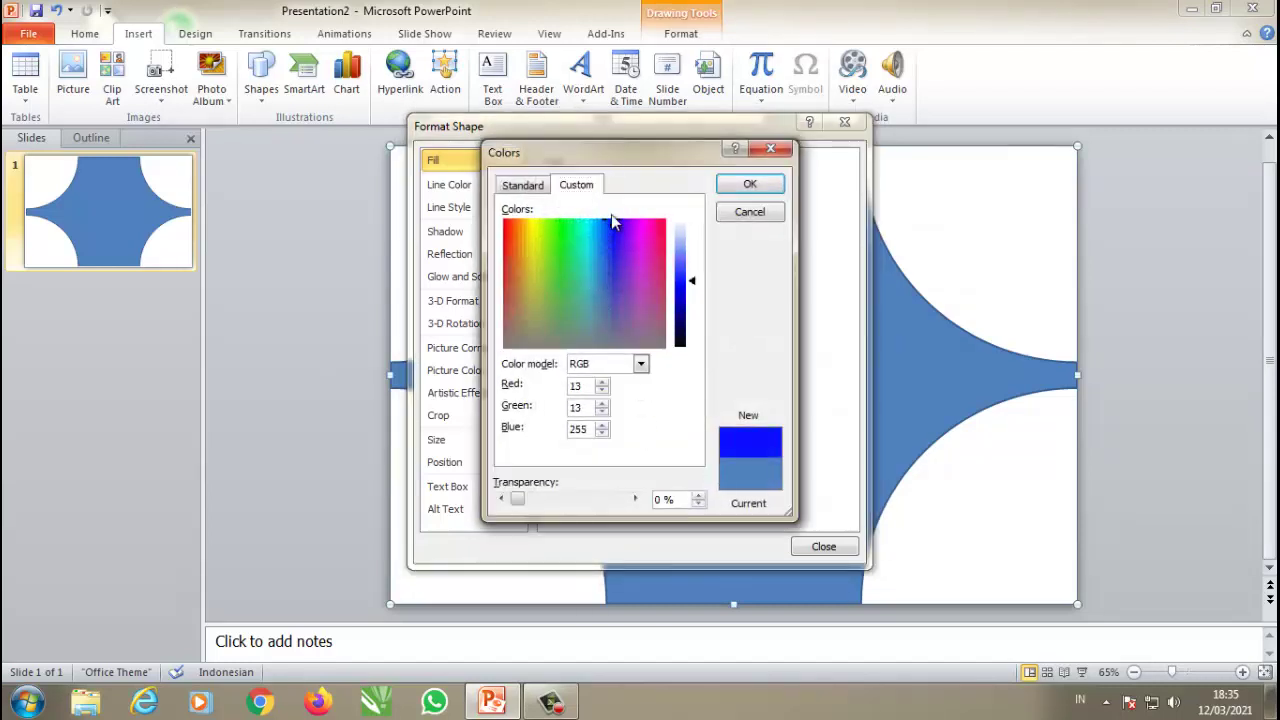
left_click(750, 184)
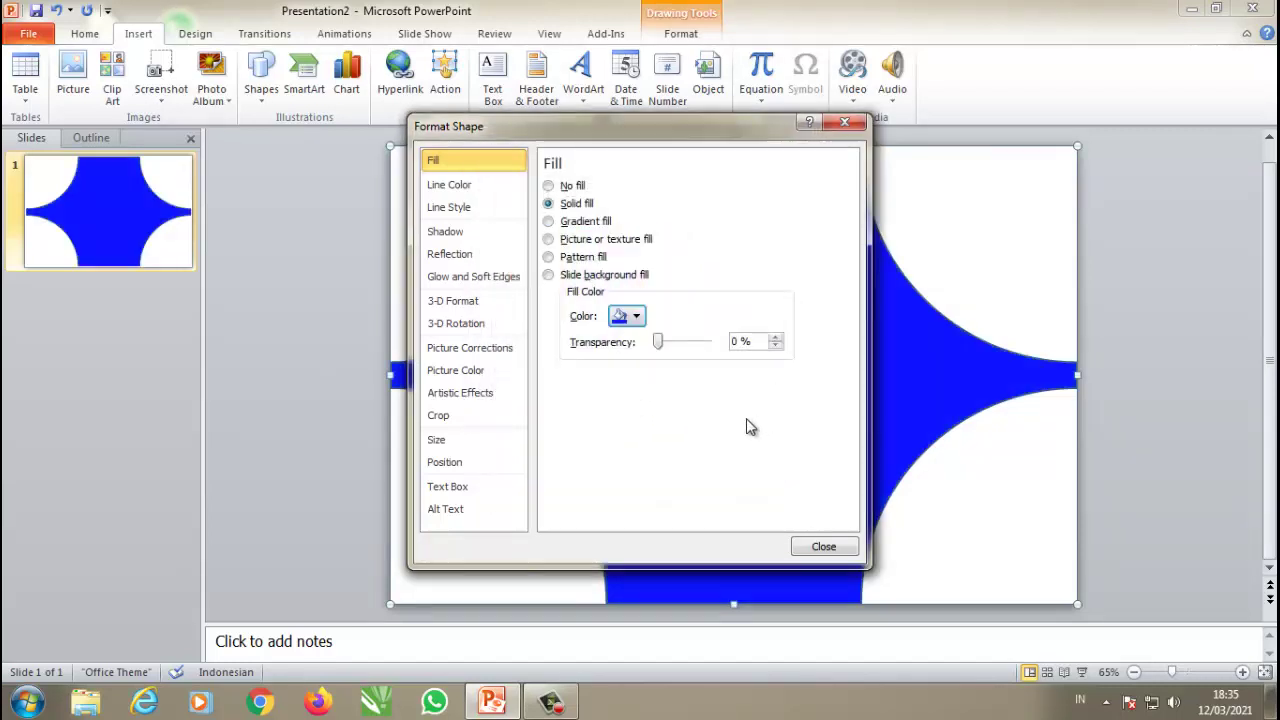
left_click(461, 192)
left_click(548, 186)
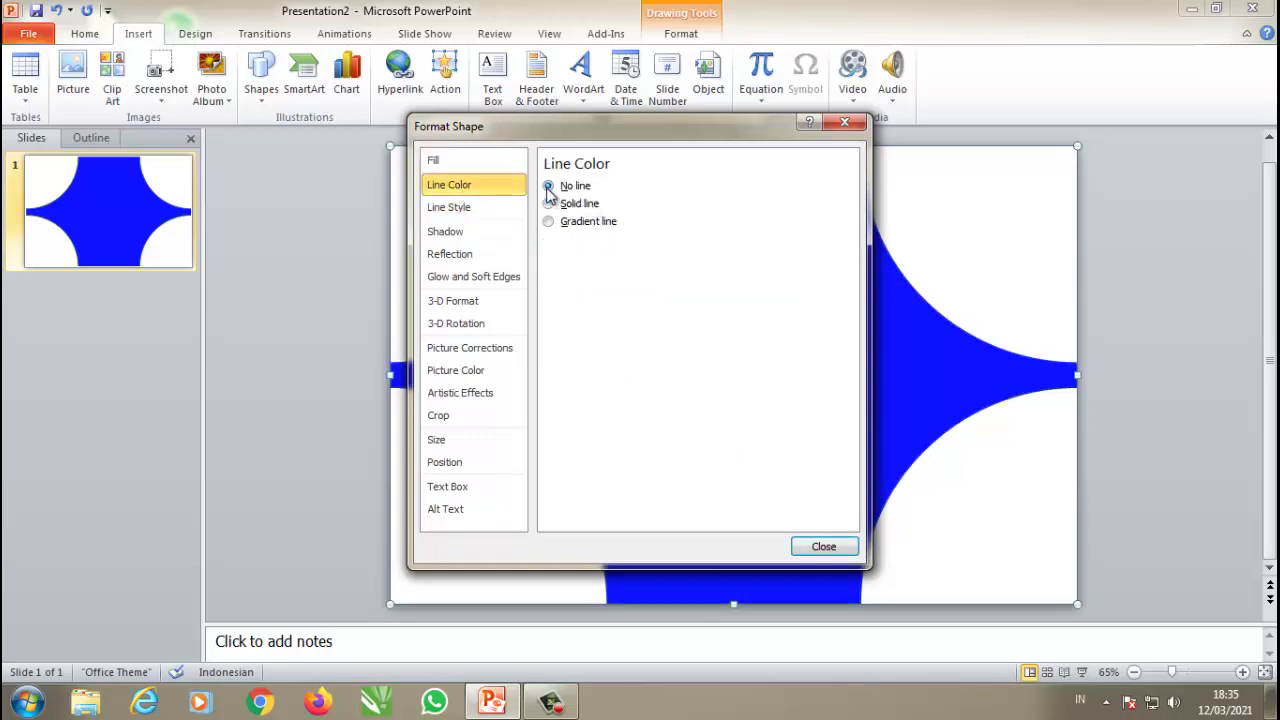
left_click(824, 547)
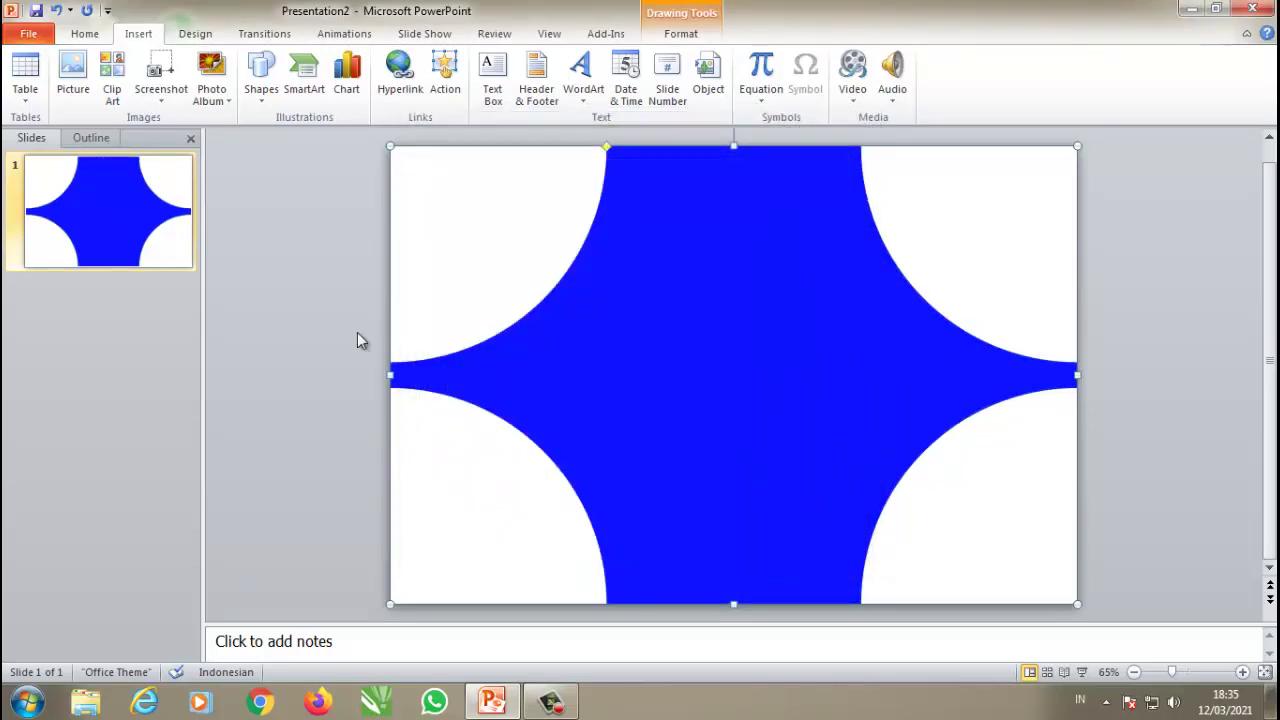
Step: Change the plaque's fill colour to dark navy blue
right_click(707, 413)
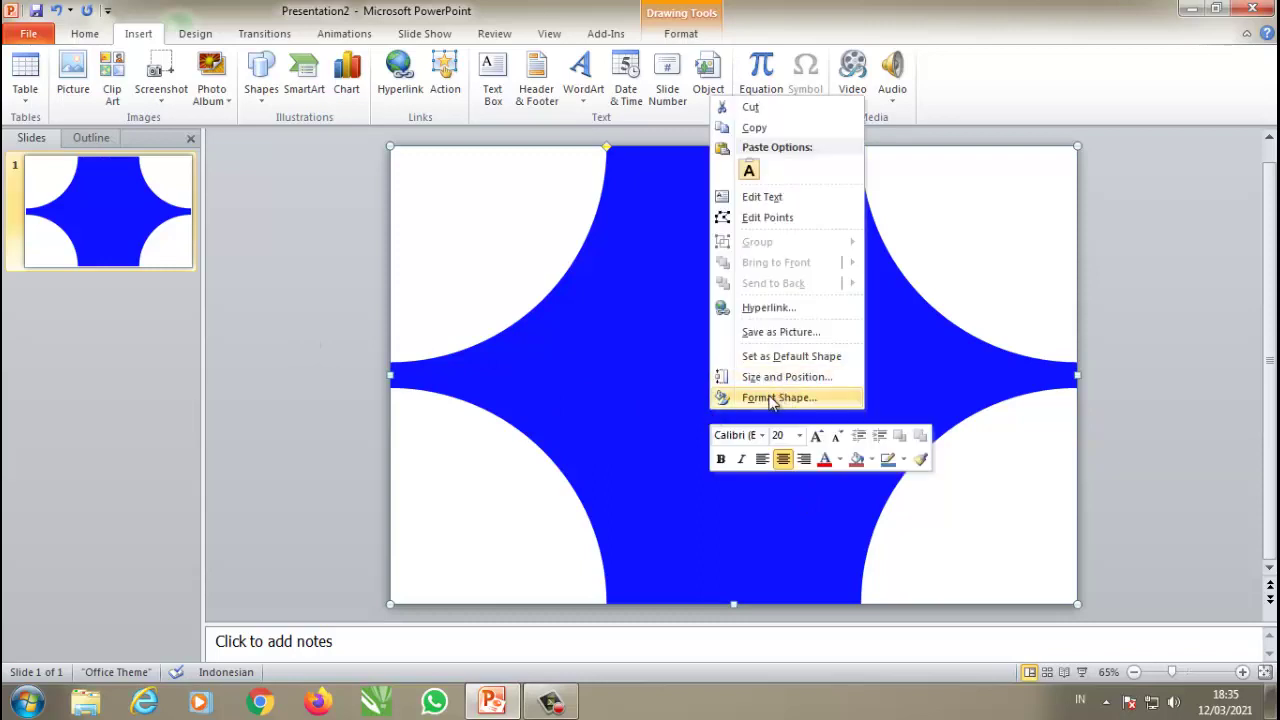
left_click(760, 398)
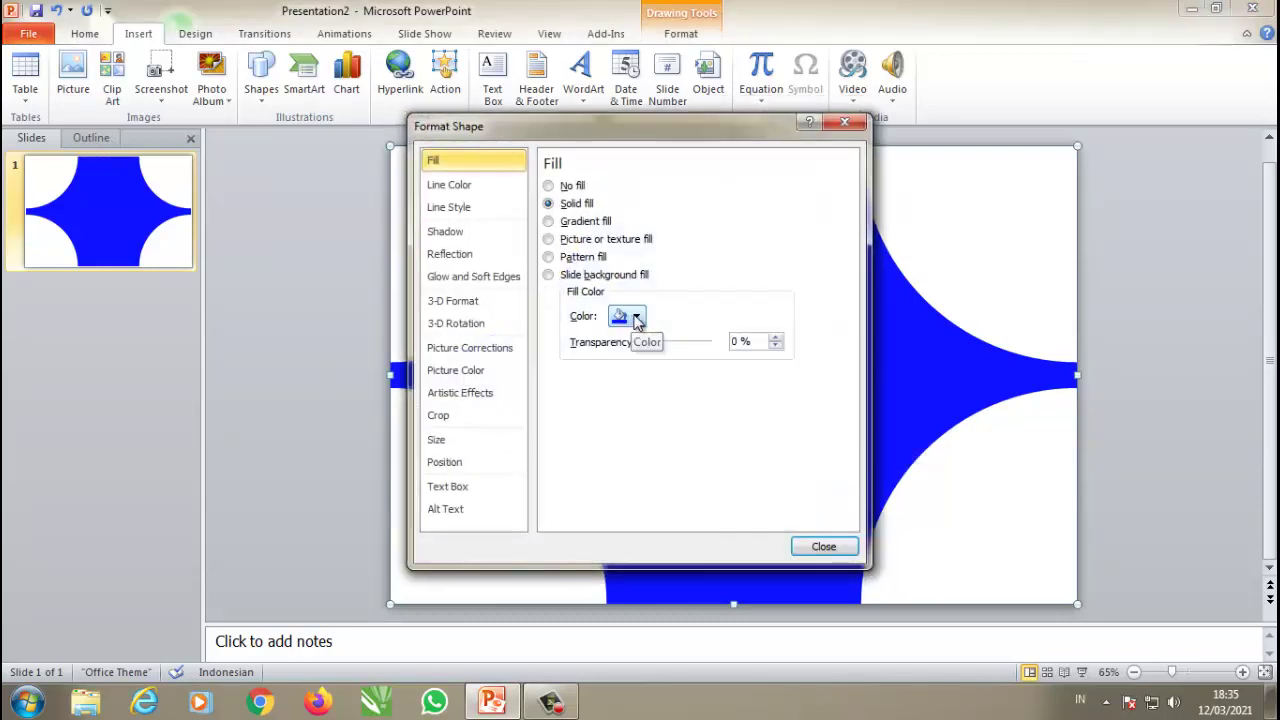
left_click(636, 317)
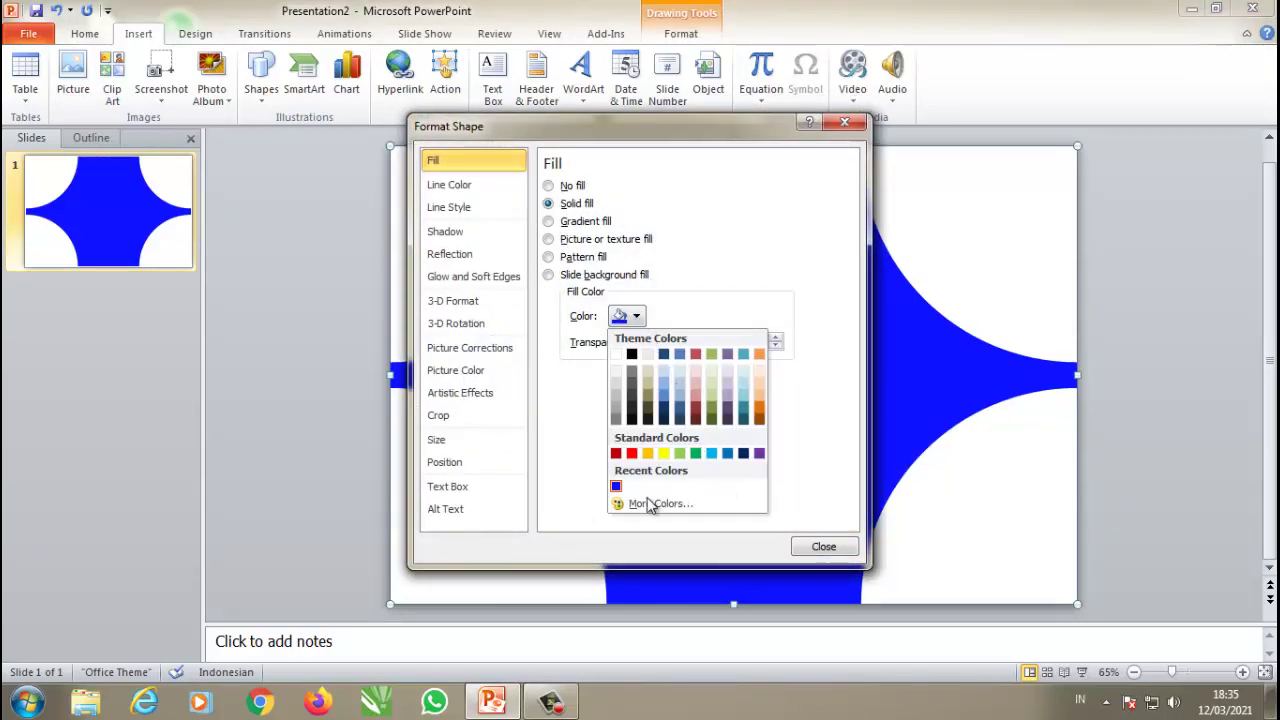
left_click(744, 453)
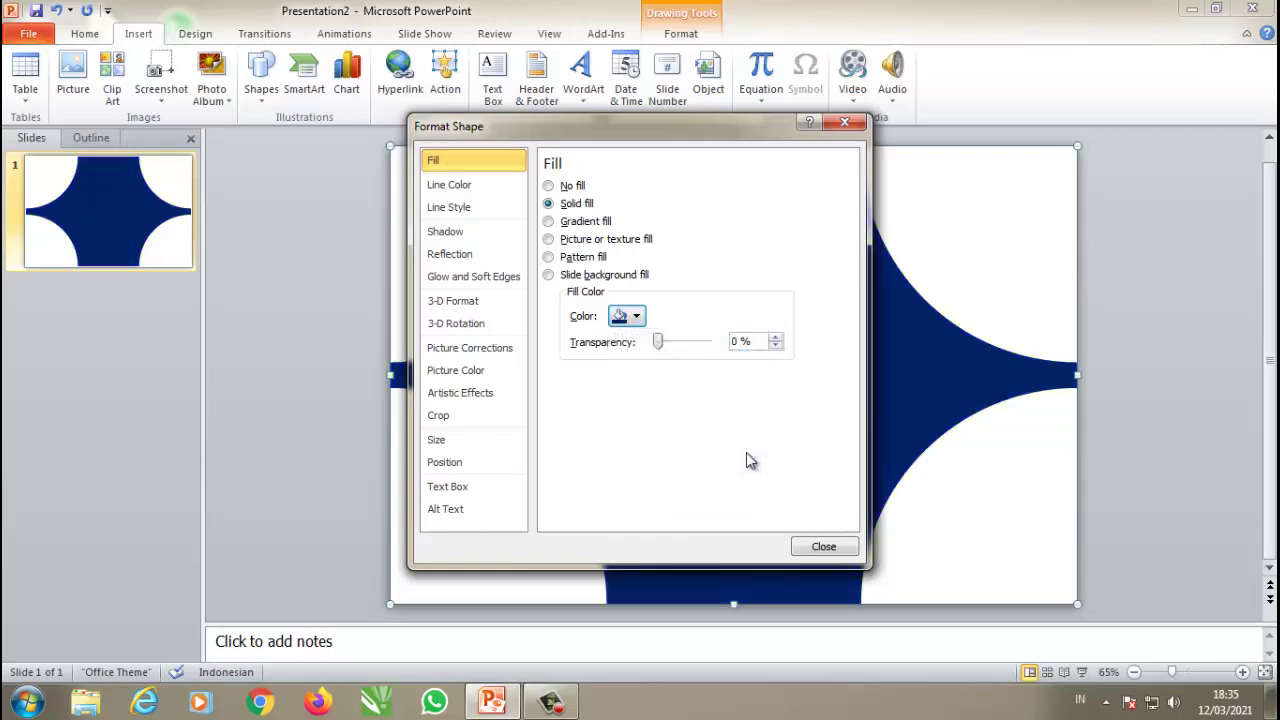
left_click(824, 546)
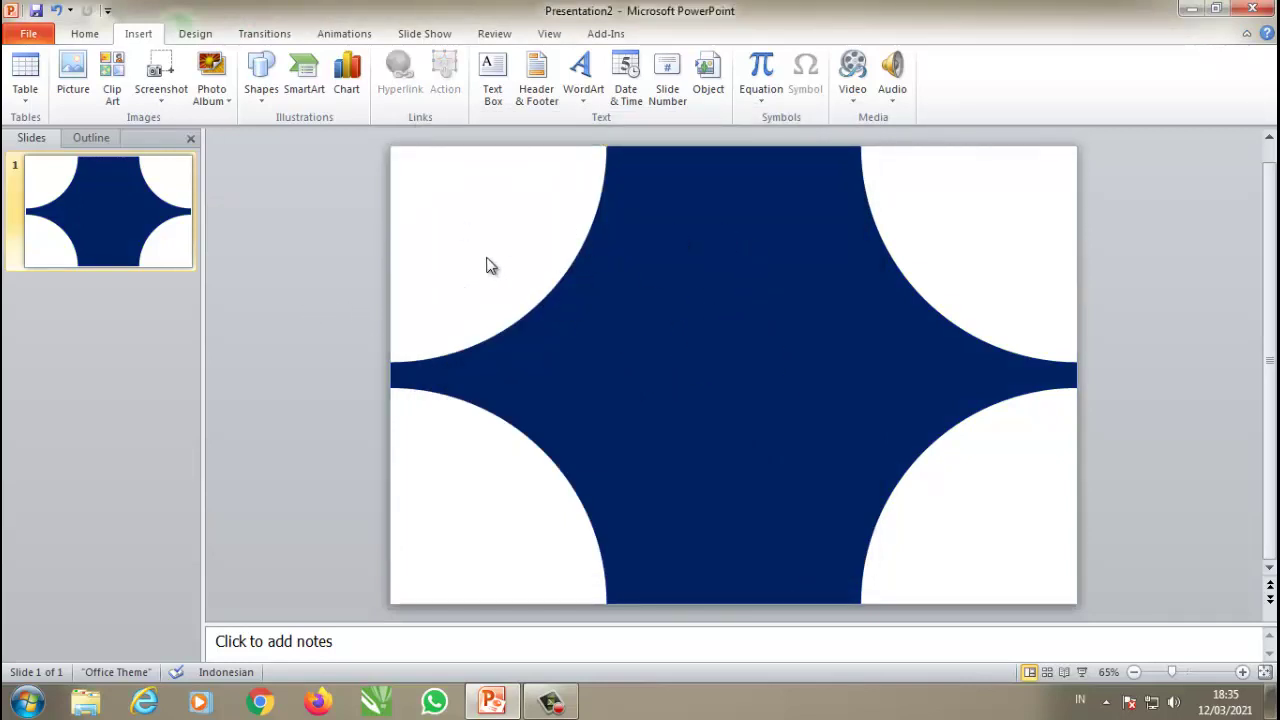
Step: Insert a 3x2 table and stretch it to cover the entire slide
left_click(668, 290)
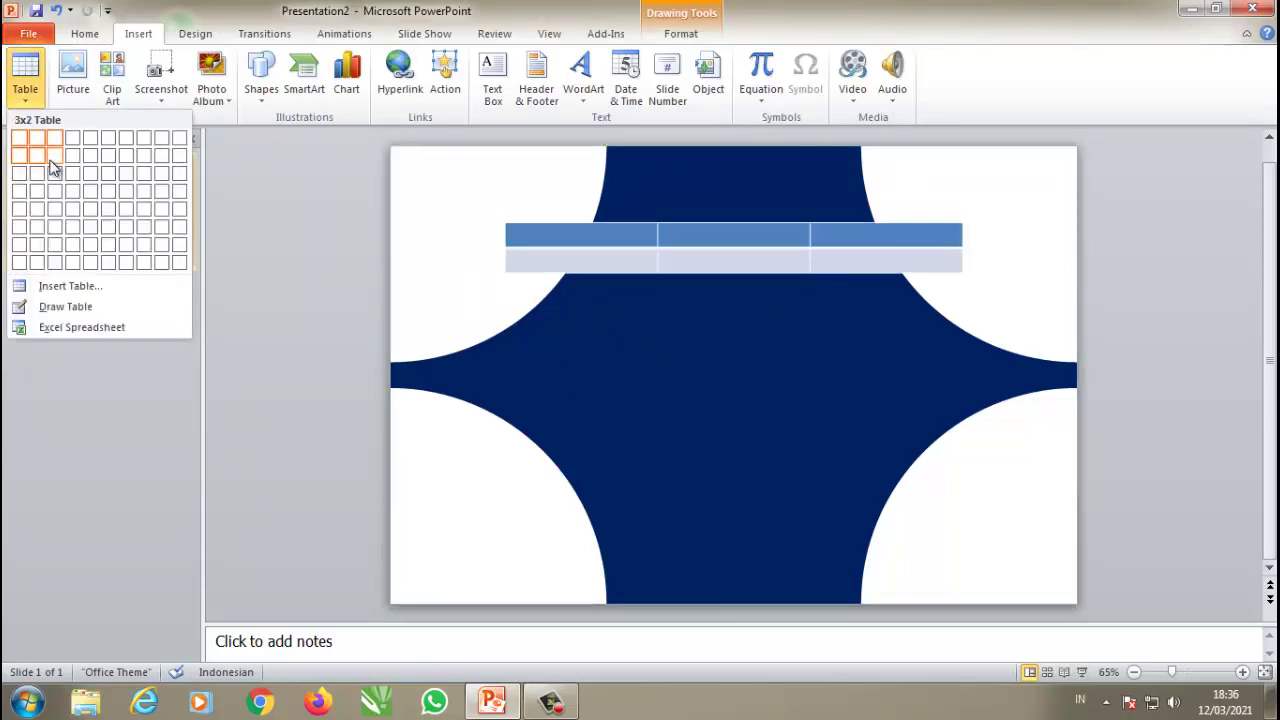
left_click(53, 156)
left_click_drag(510, 276, 400, 517)
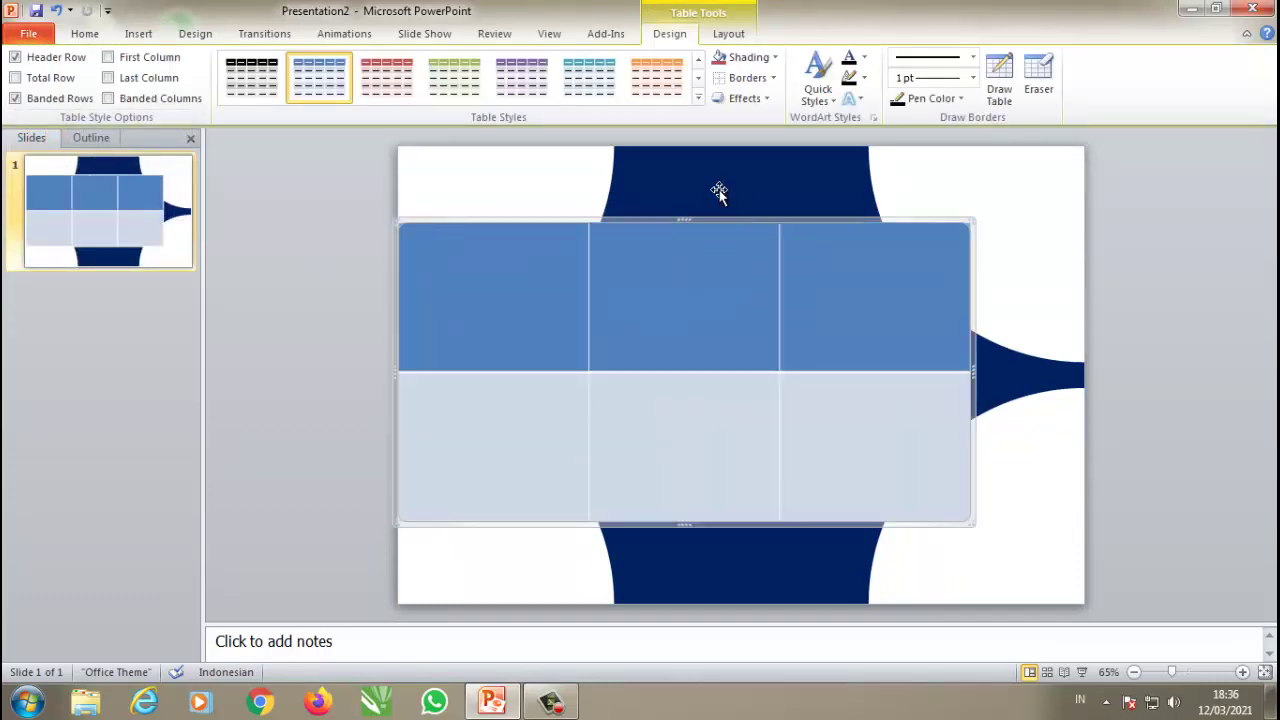
left_click_drag(690, 216, 698, 147)
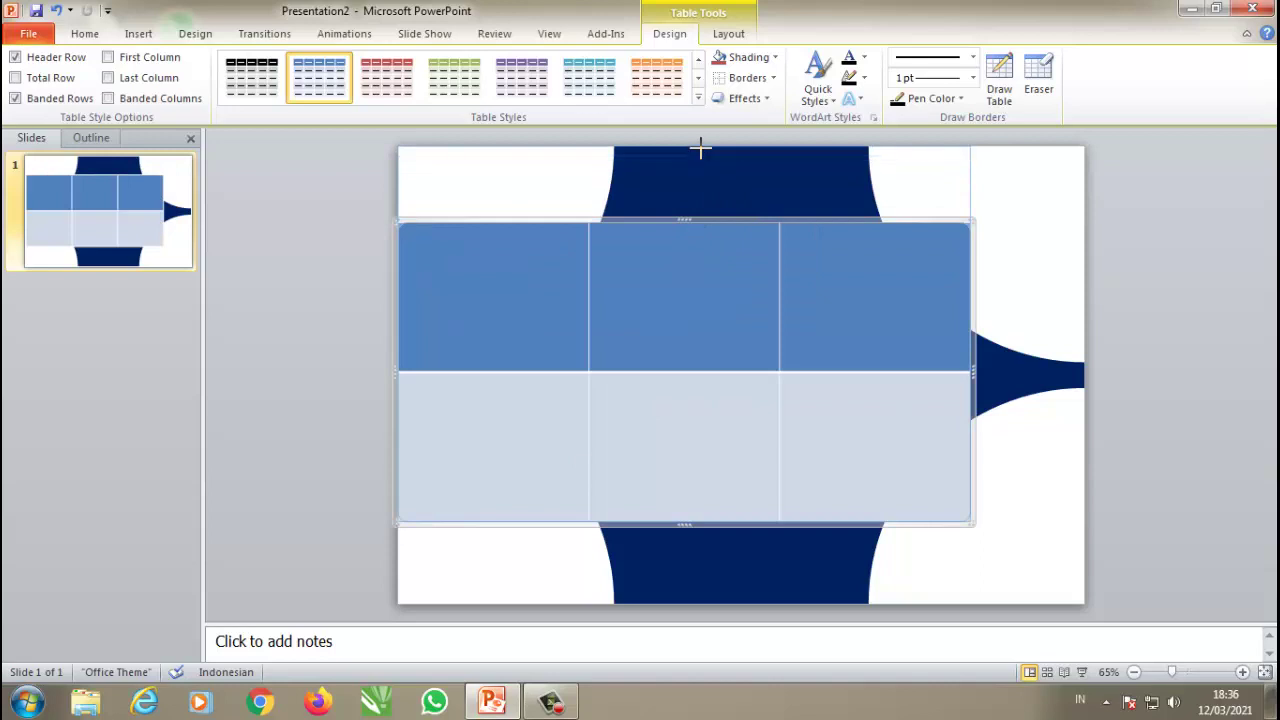
left_click_drag(971, 340, 1083, 338)
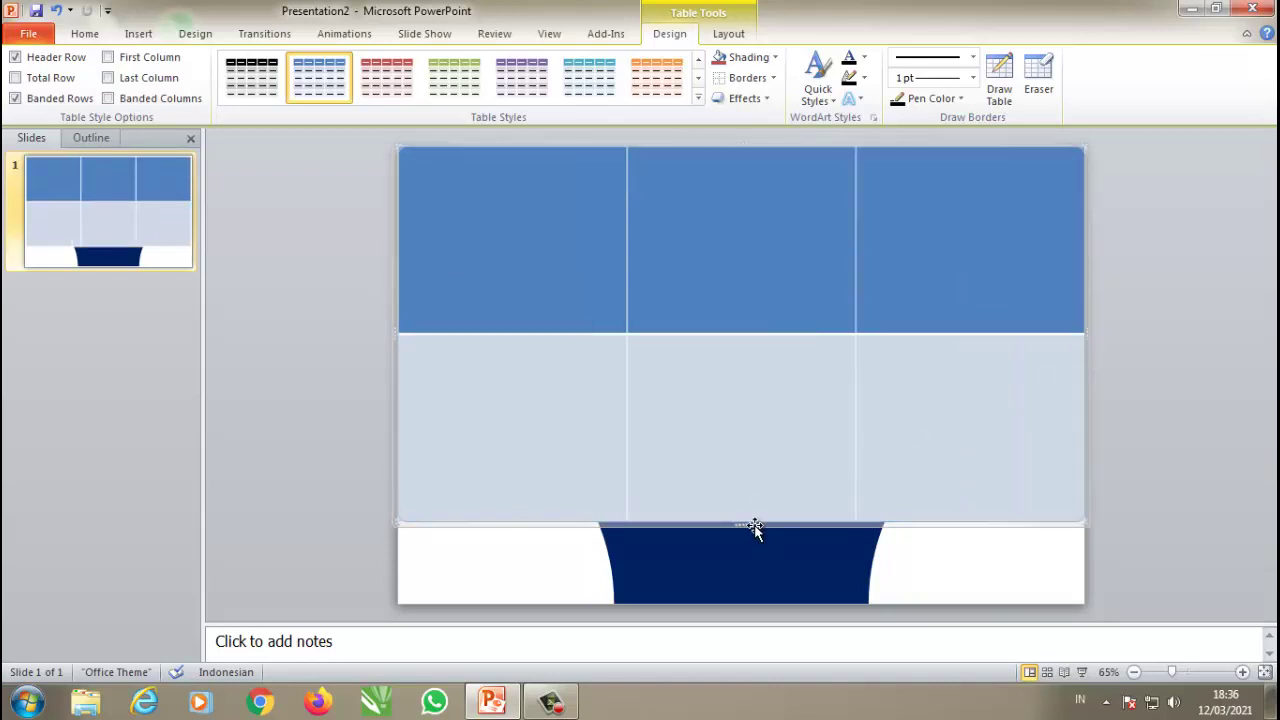
left_click_drag(755, 530, 755, 603)
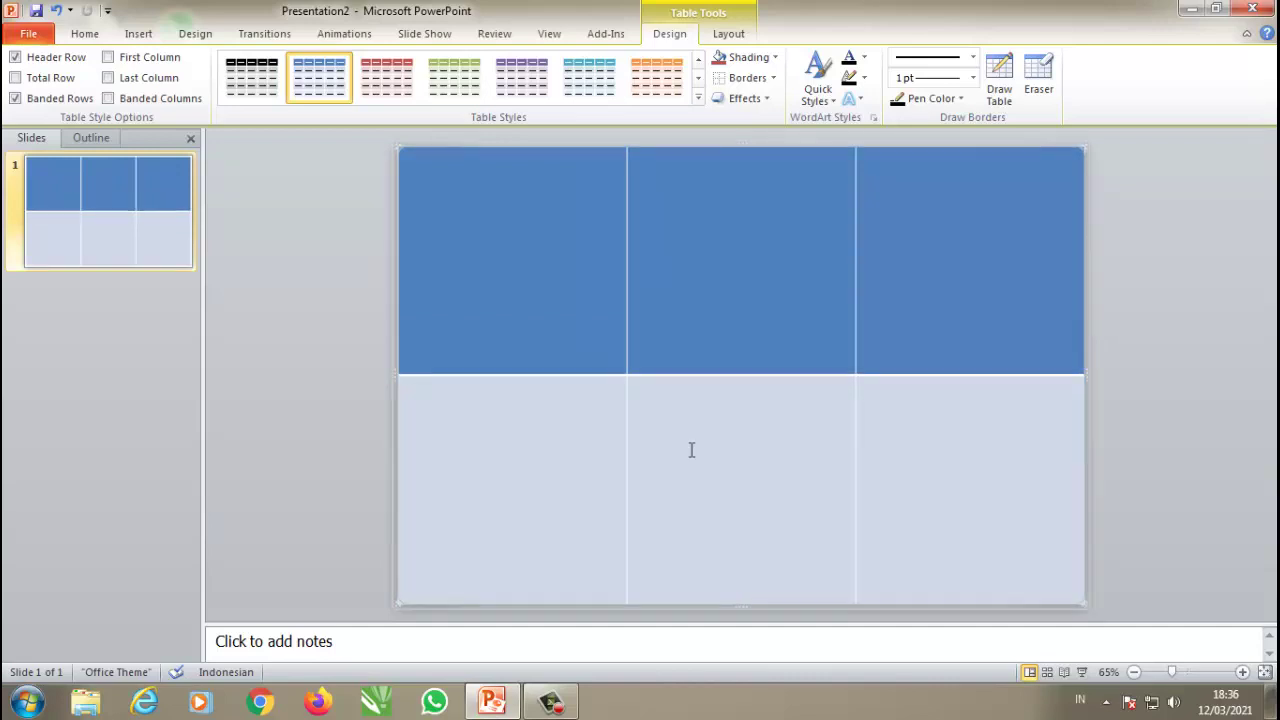
Step: Set all table cells to No fill so the navy plaque shows through the grid
right_click(531, 231)
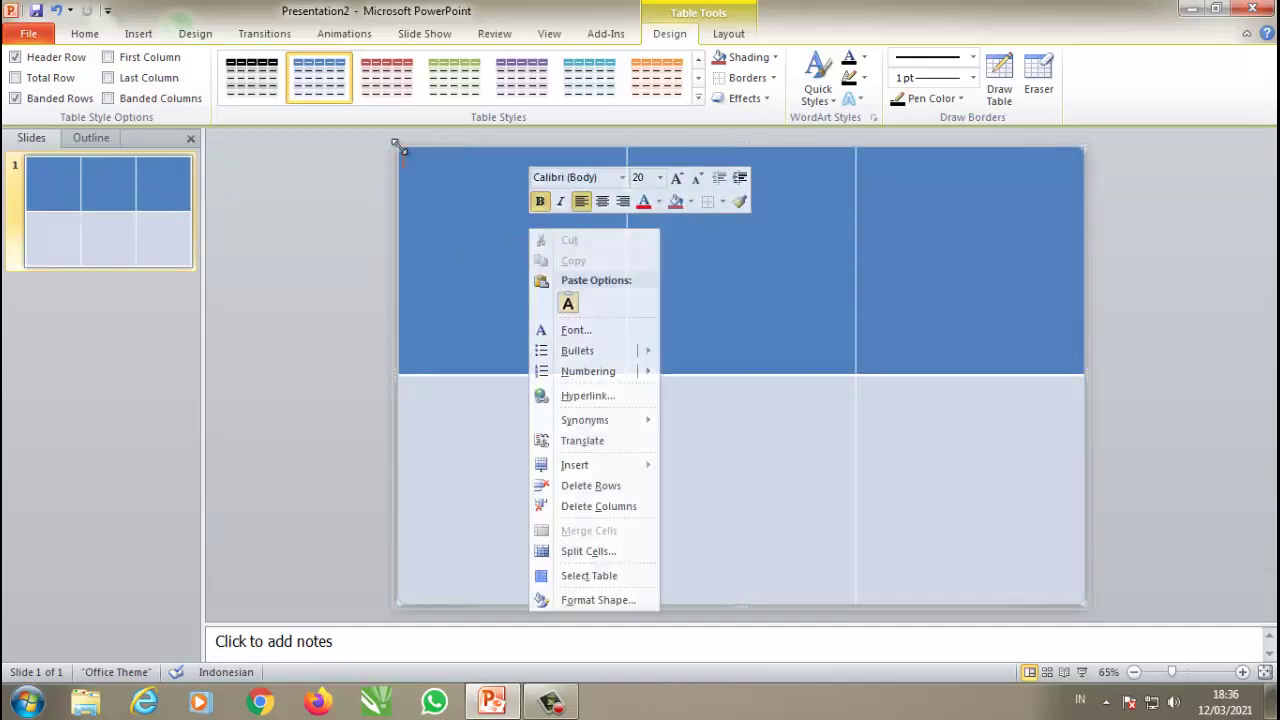
left_click(399, 155)
right_click(494, 235)
left_click_drag(443, 197, 1017, 462)
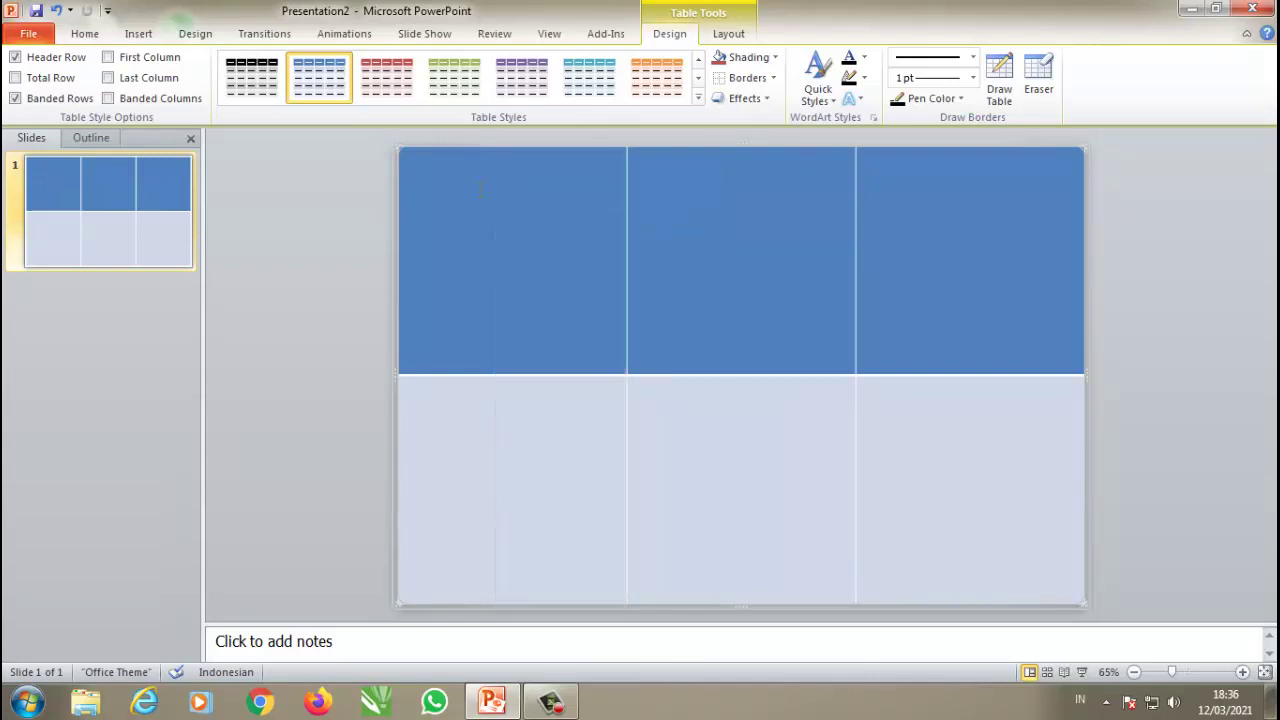
right_click(866, 405)
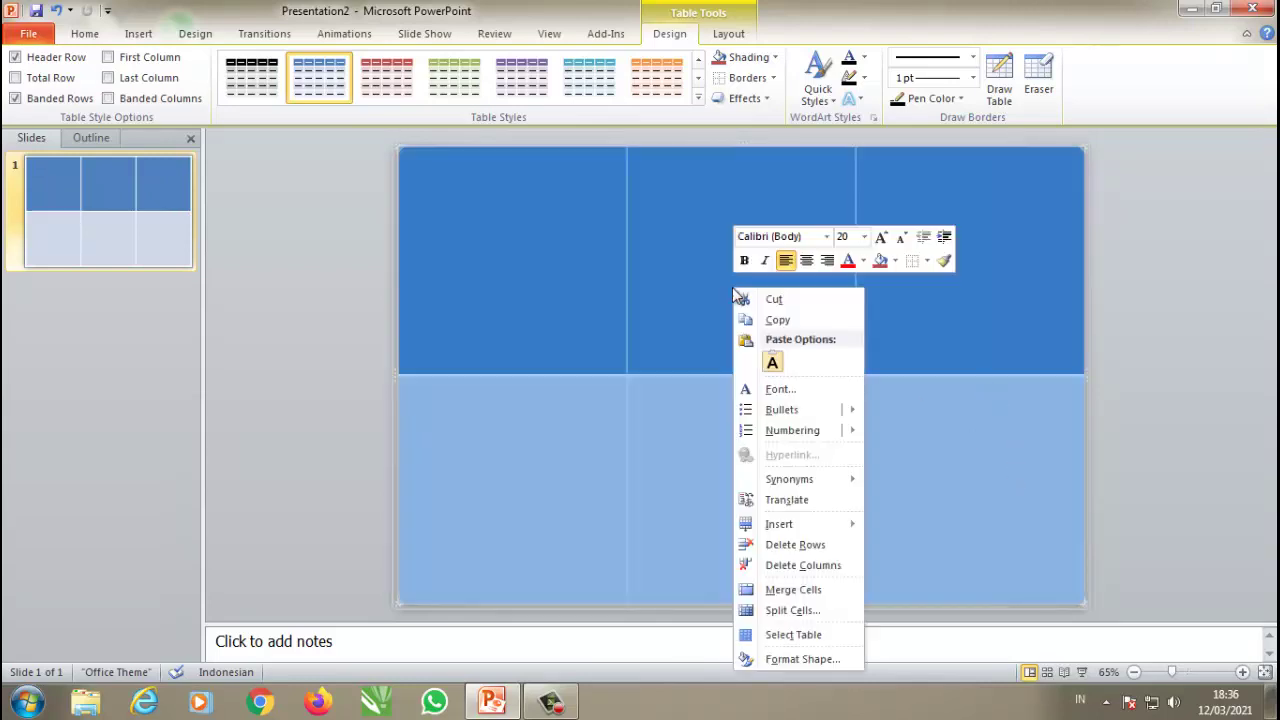
left_click(804, 659)
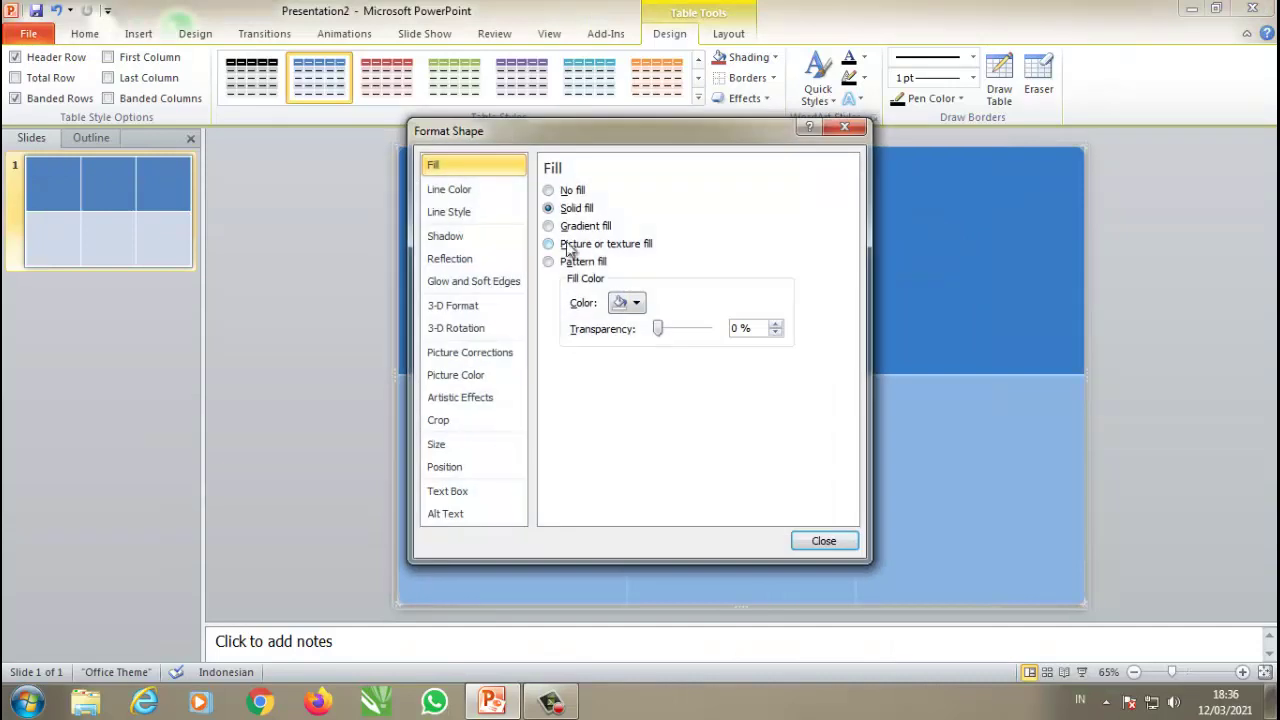
left_click(548, 191)
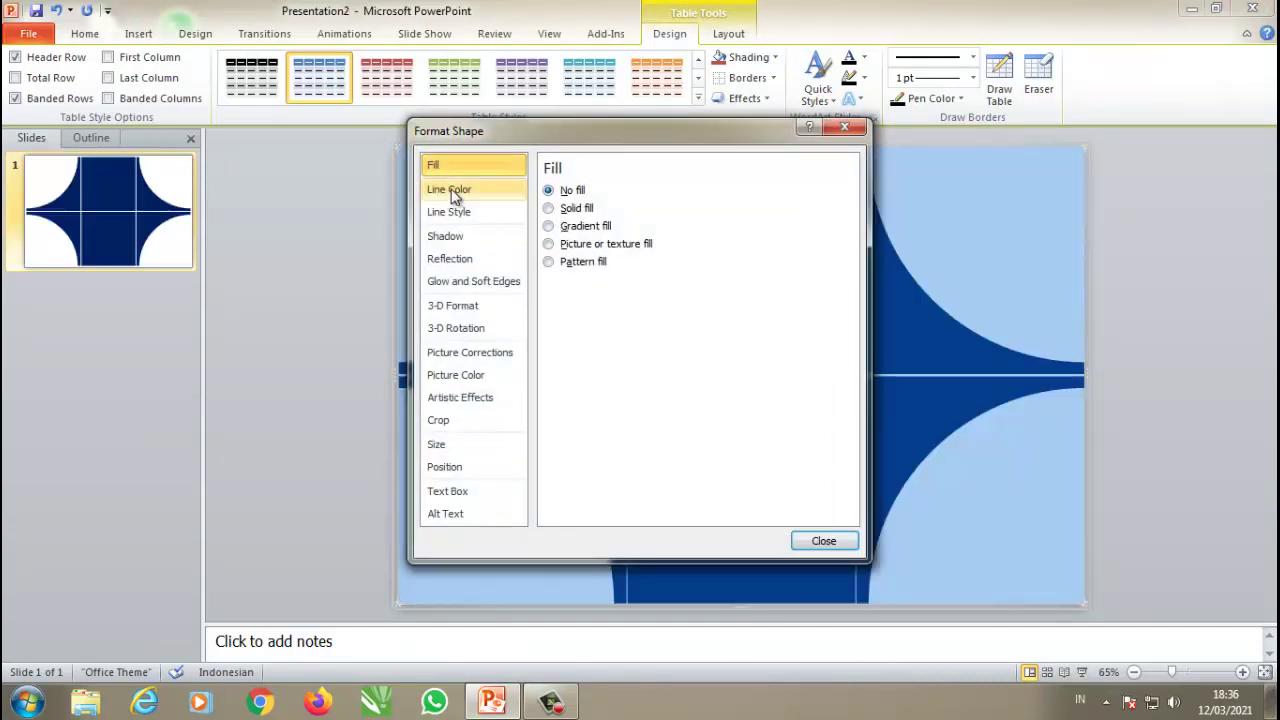
left_click(450, 191)
left_click(823, 539)
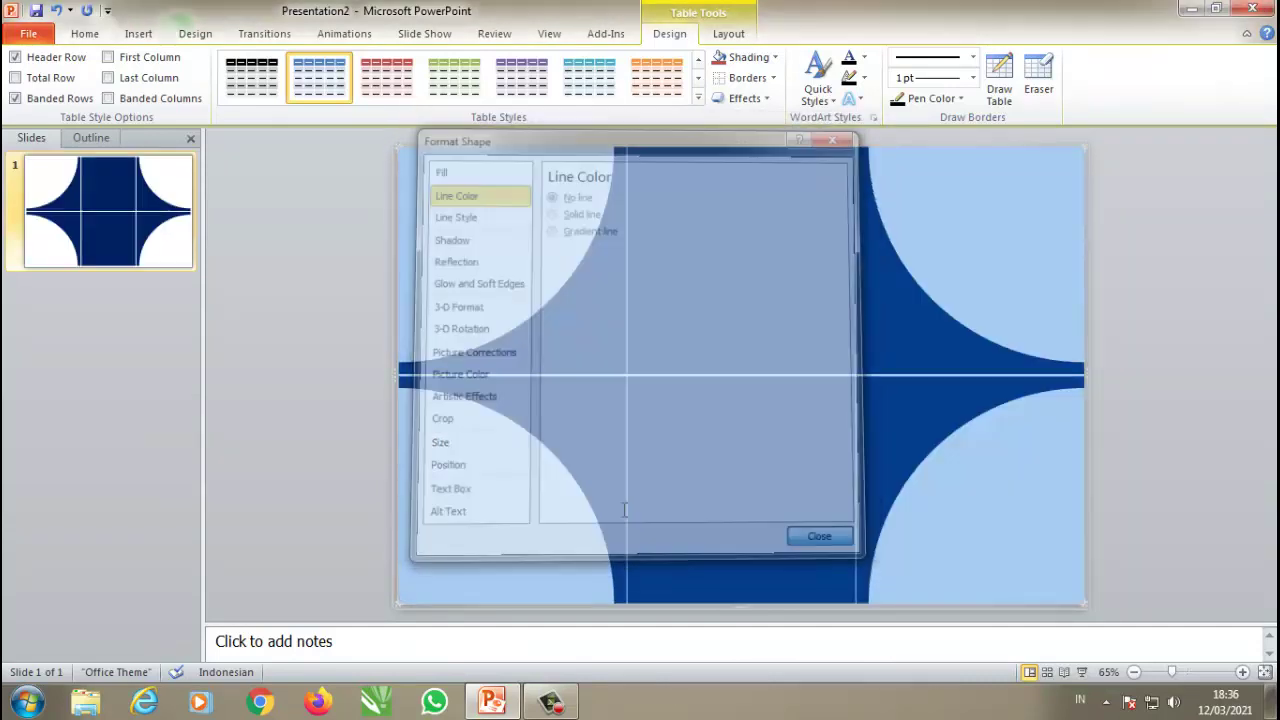
left_click(331, 395)
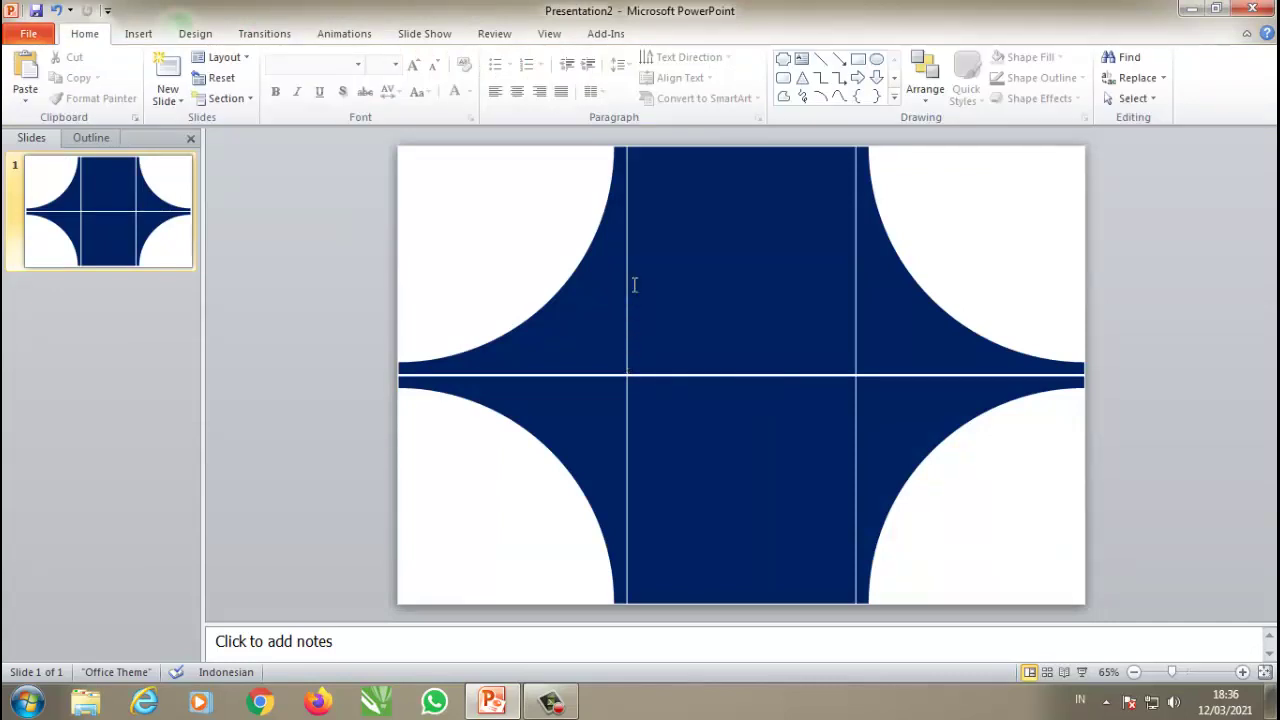
left_click(522, 268)
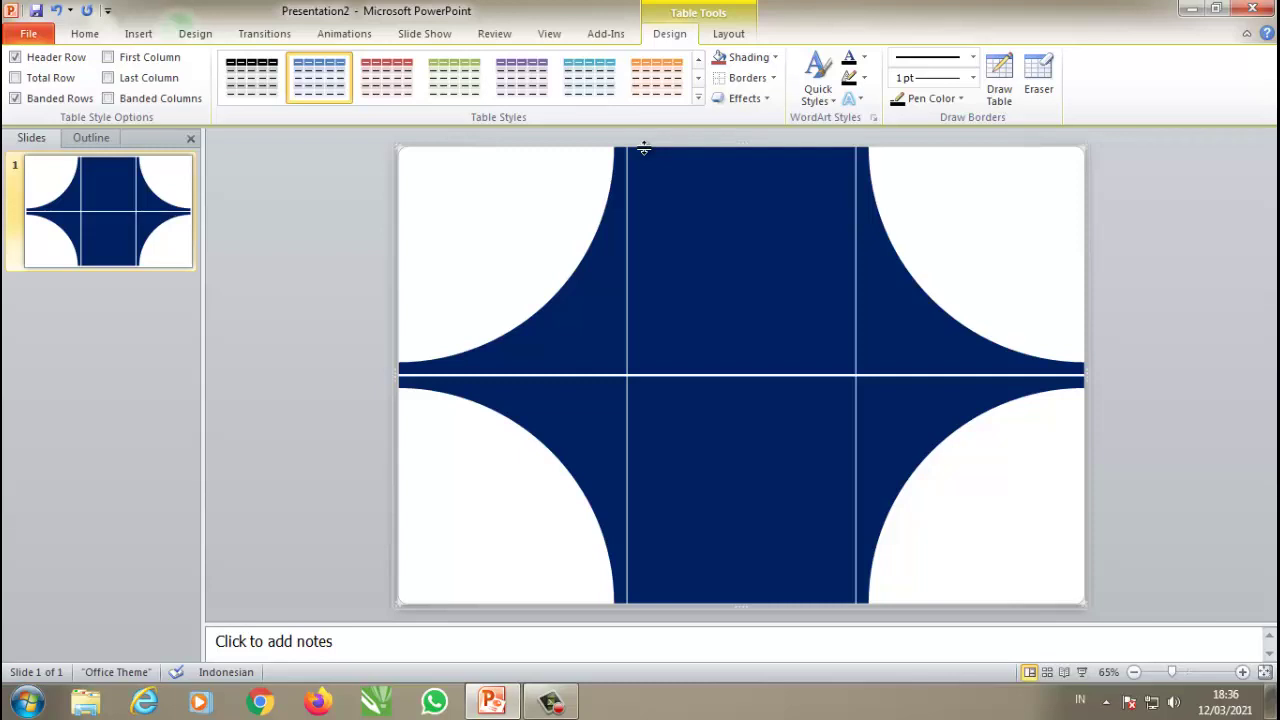
key("ctrl+v")
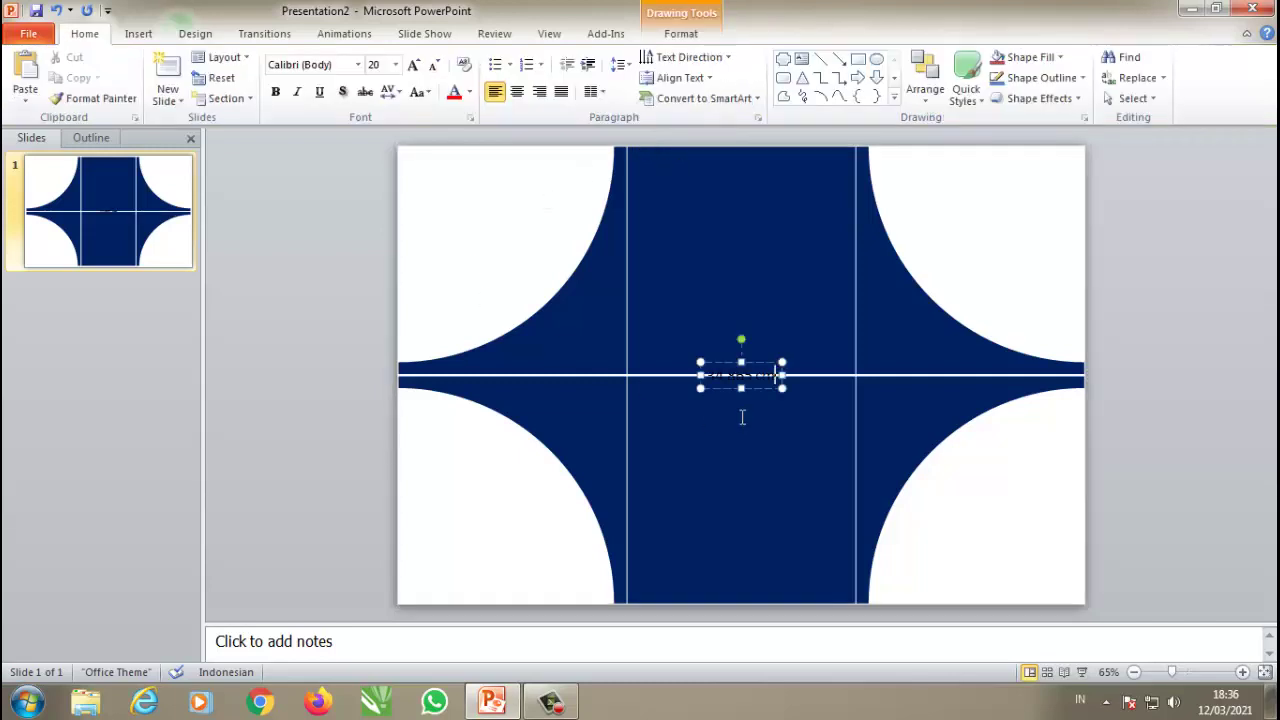
Step: Undo the stray paste and add a blank second slide with its placeholders deleted
key("ctrl+z")
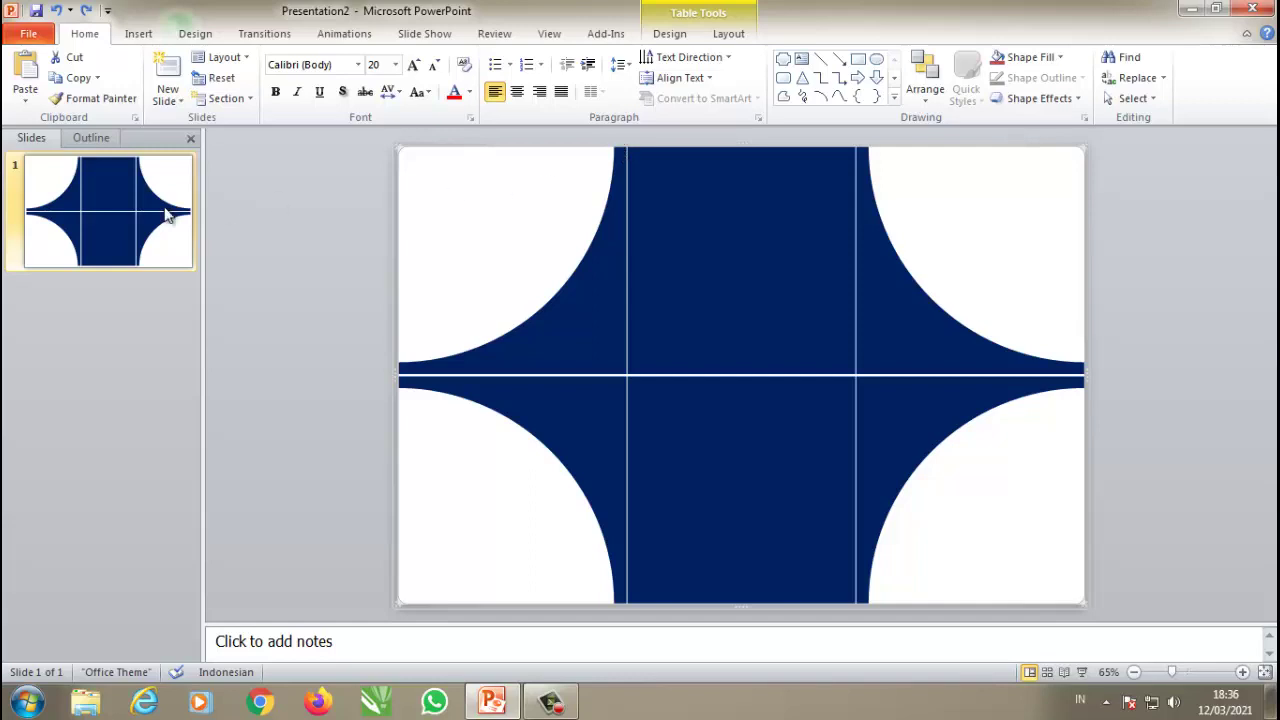
right_click(127, 205)
left_click(190, 307)
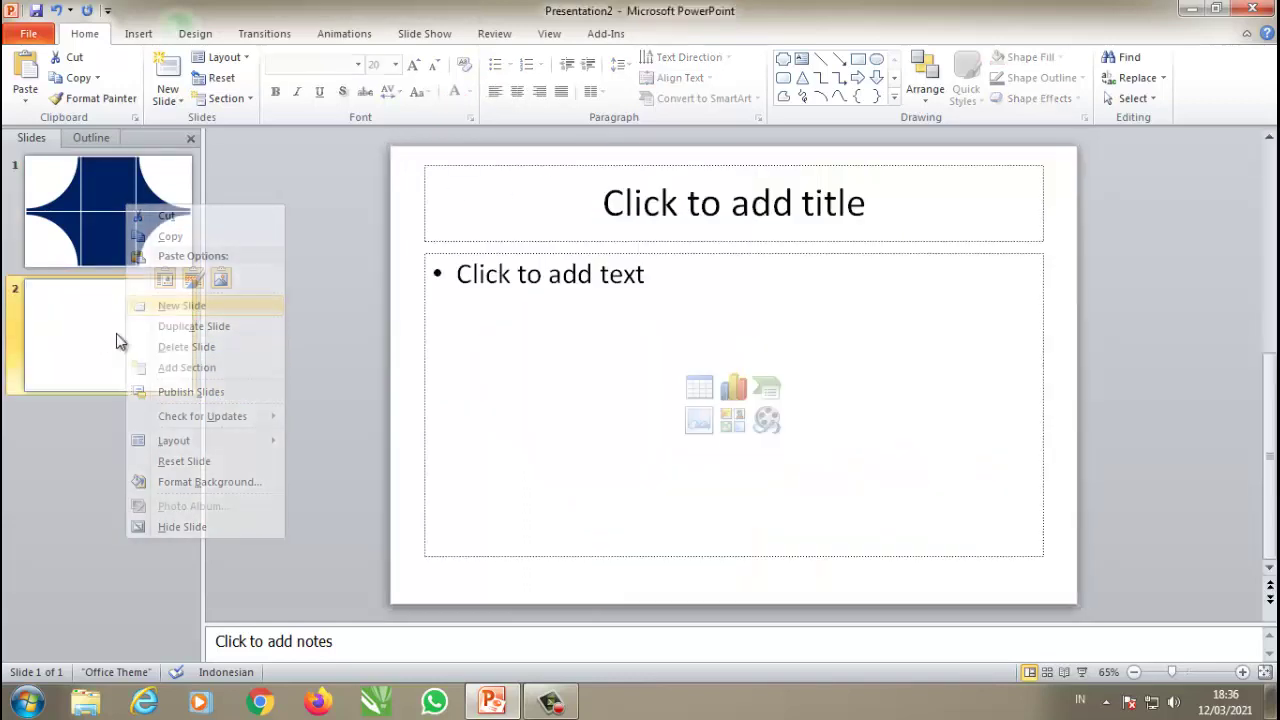
left_click(477, 164)
key("Delete")
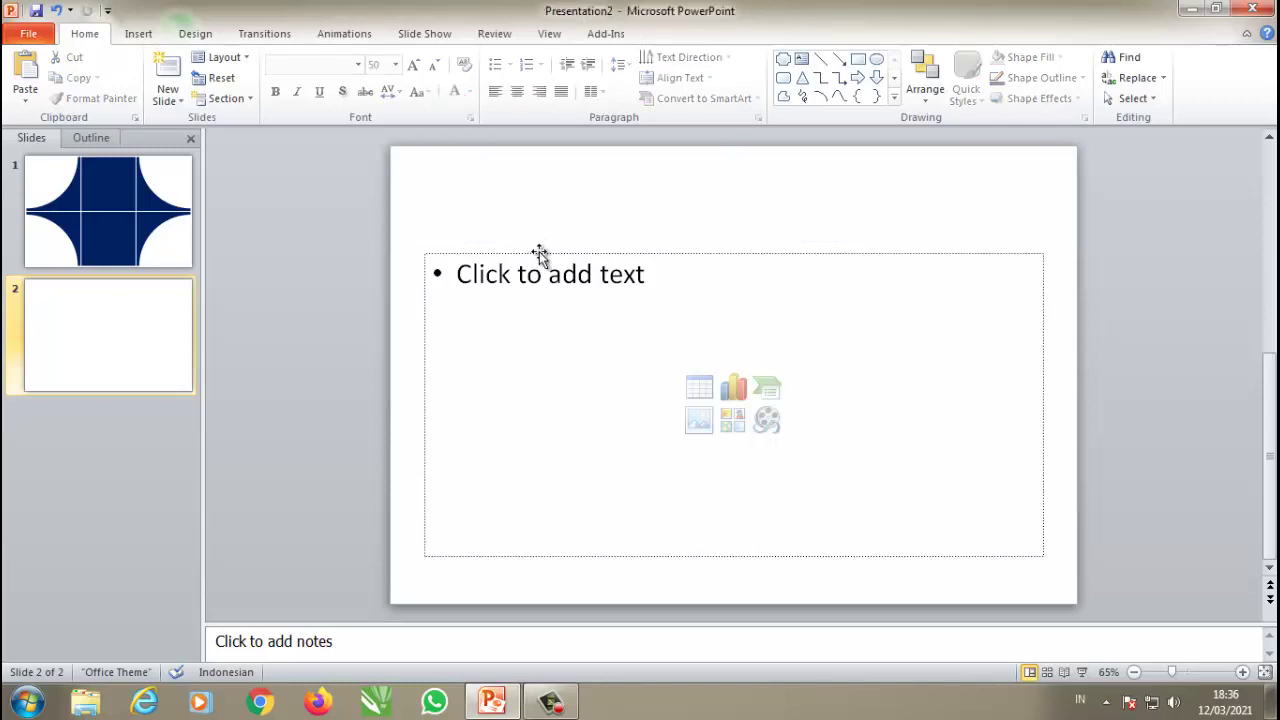
left_click(539, 251)
key("Delete")
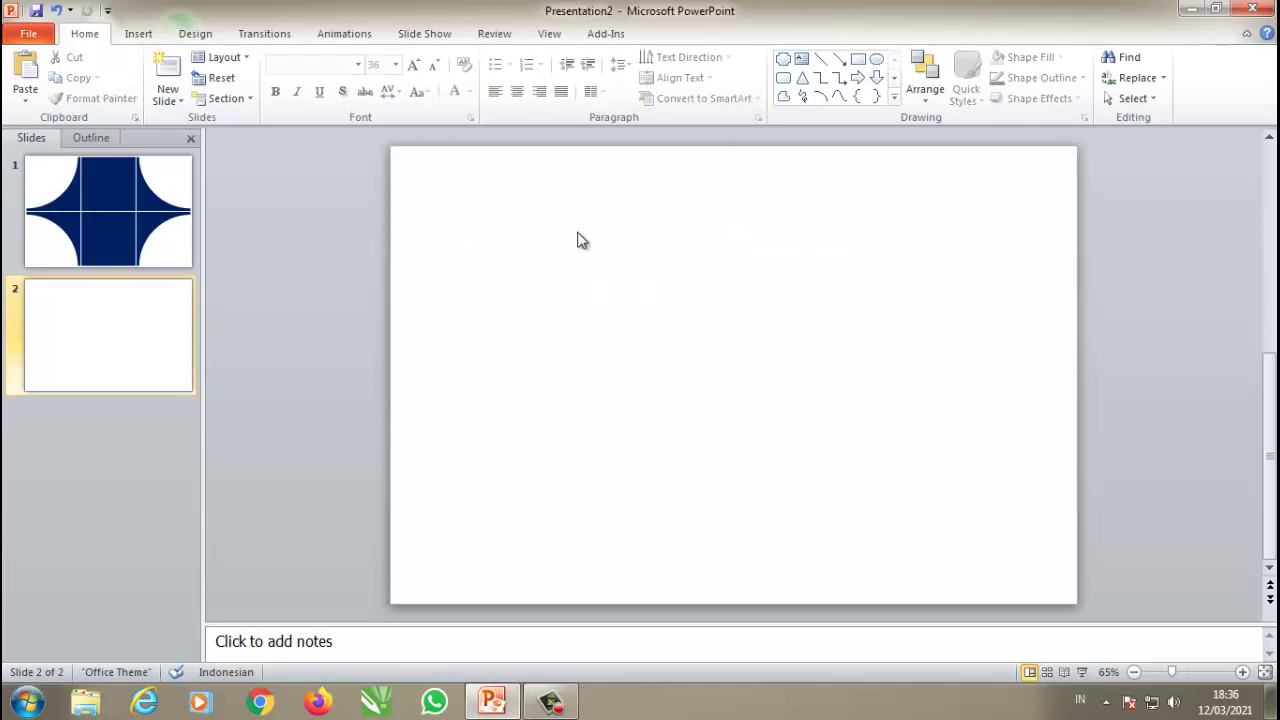
Step: Paste the grid table onto slide 2 and delete it from slide 1
key("ctrl+v")
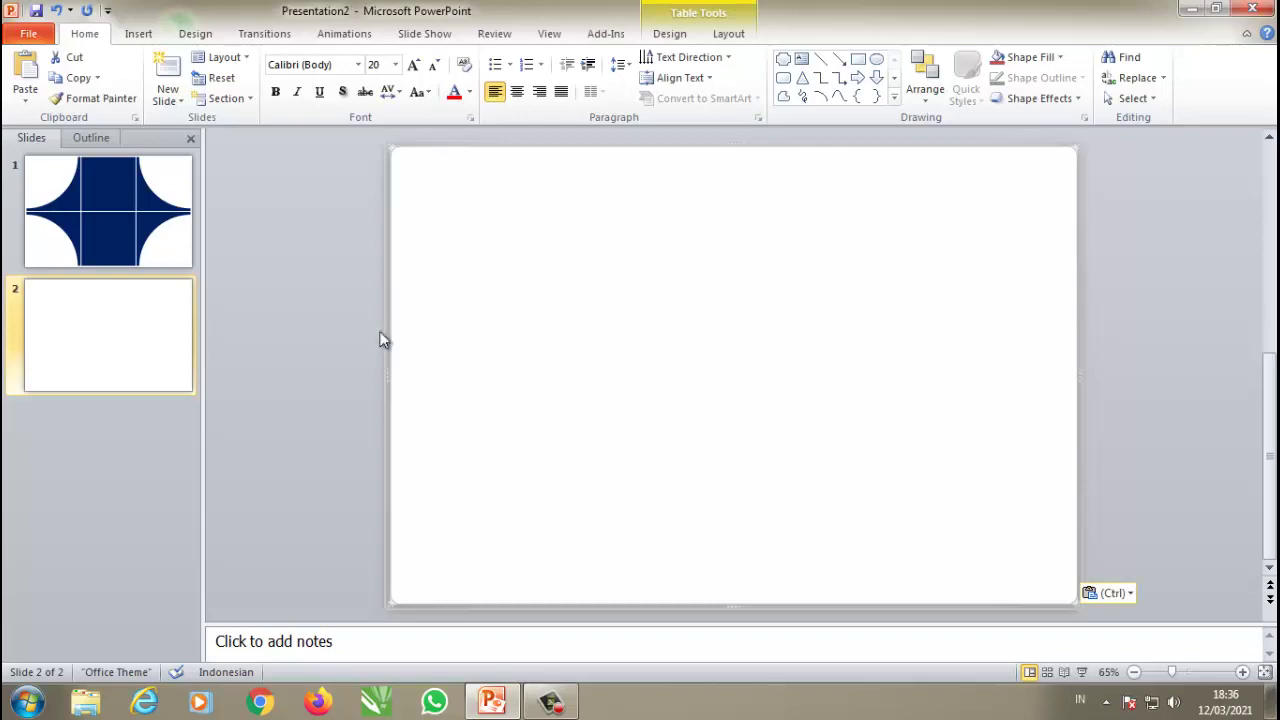
left_click(383, 340)
left_click(504, 149)
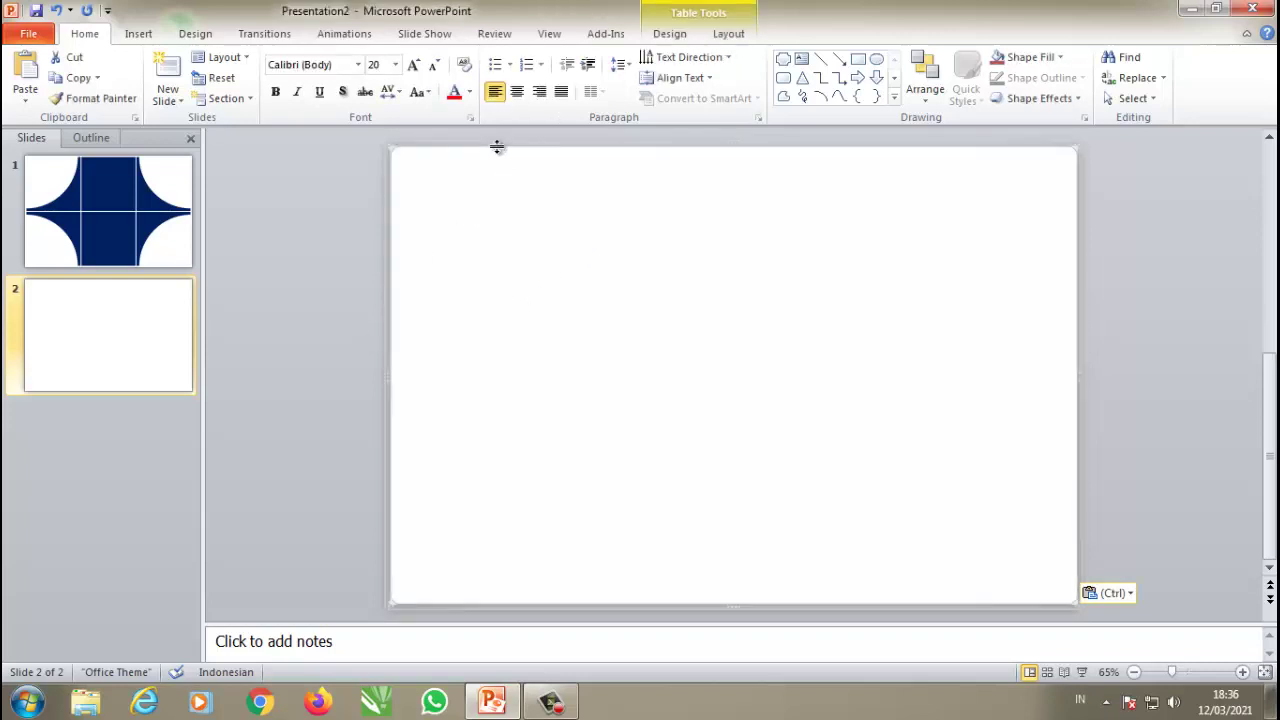
left_click(103, 262)
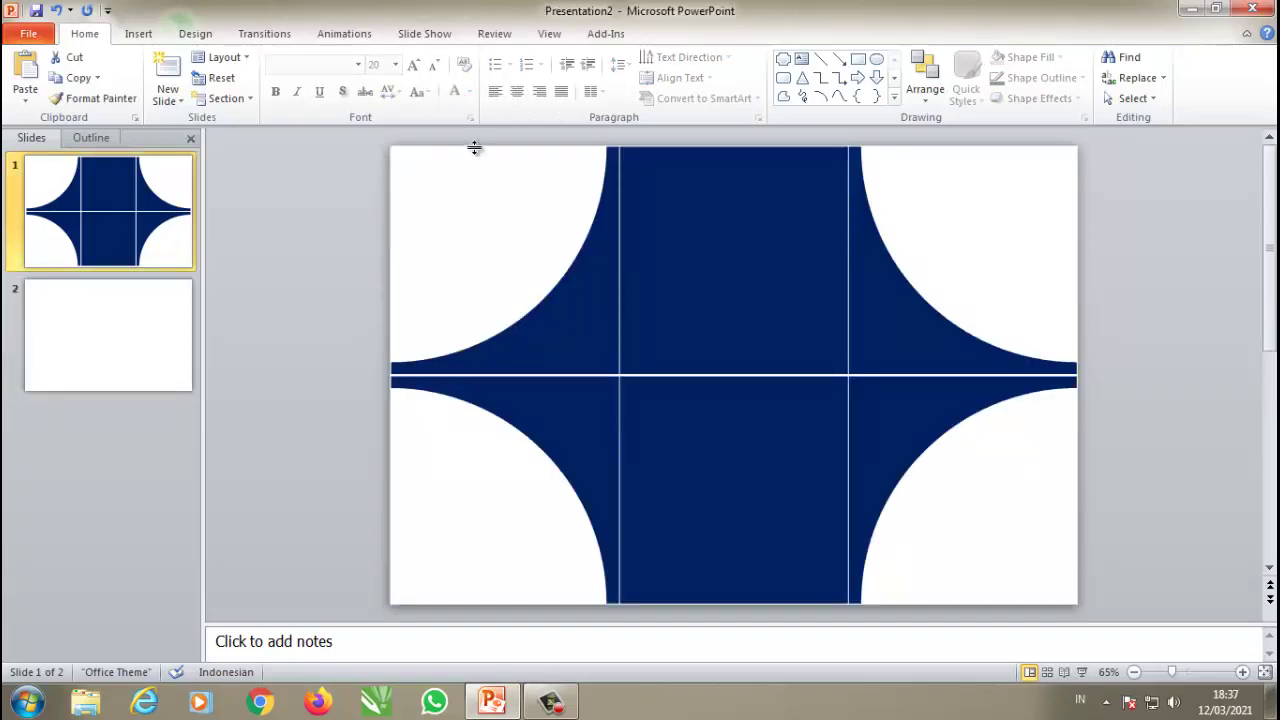
left_click(580, 149)
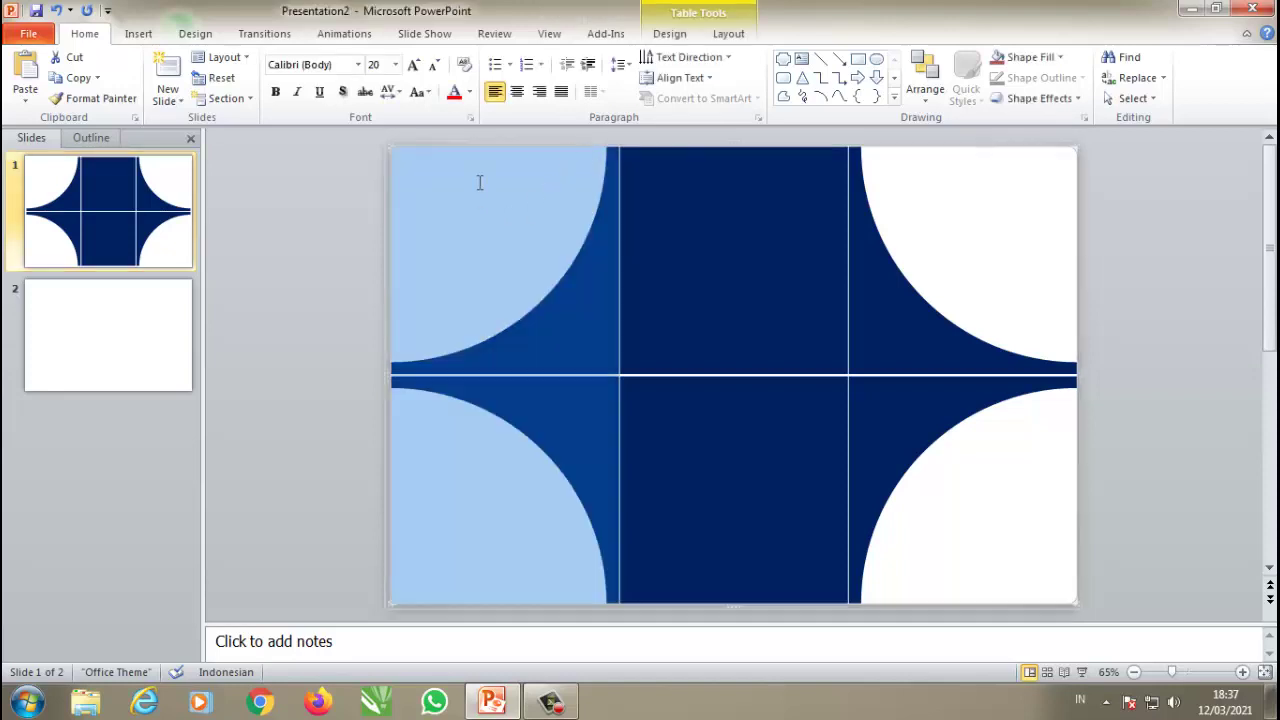
left_click(463, 147)
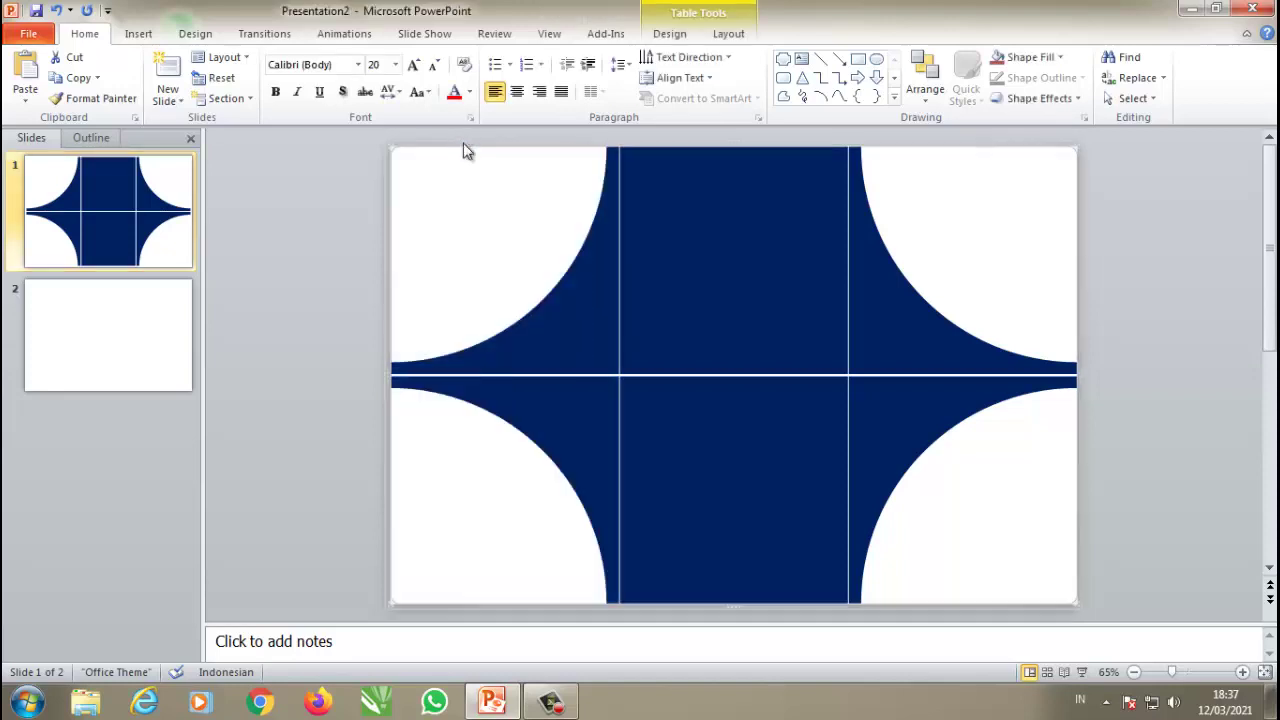
key("Delete")
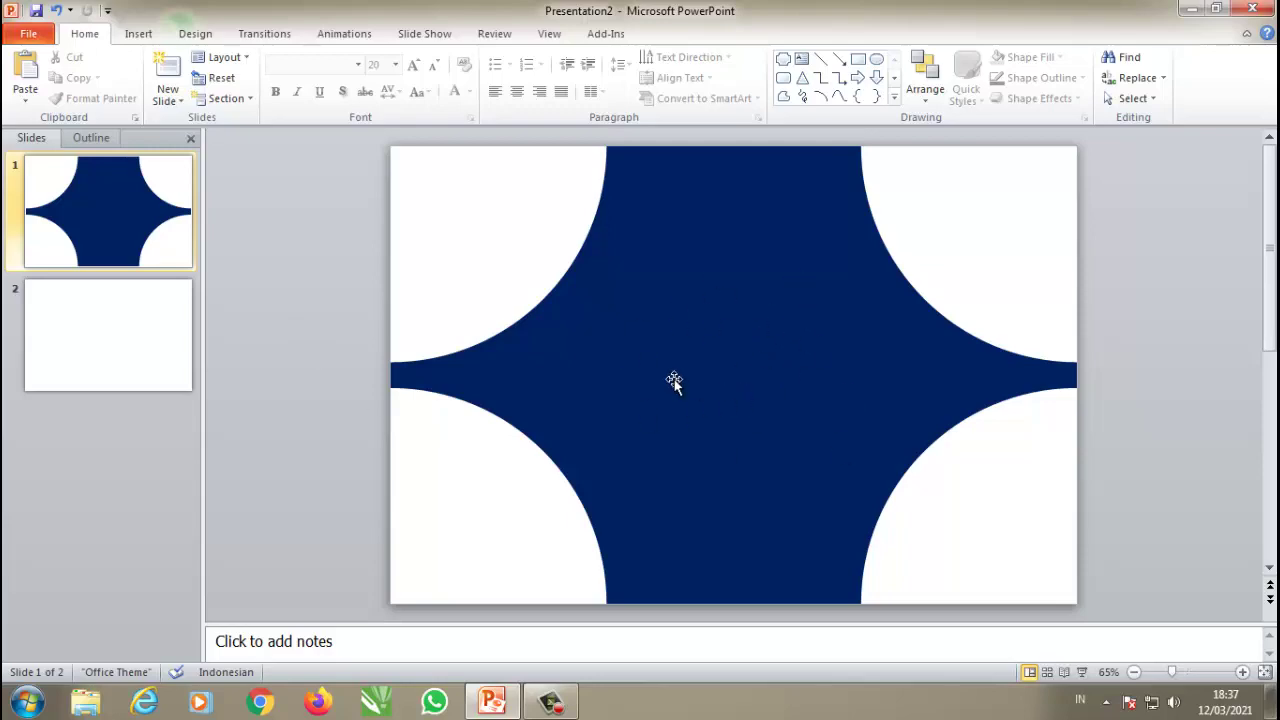
Step: Open Windows Explorer and scroll through the Downloads folder looking for the product photo
left_click(90, 702)
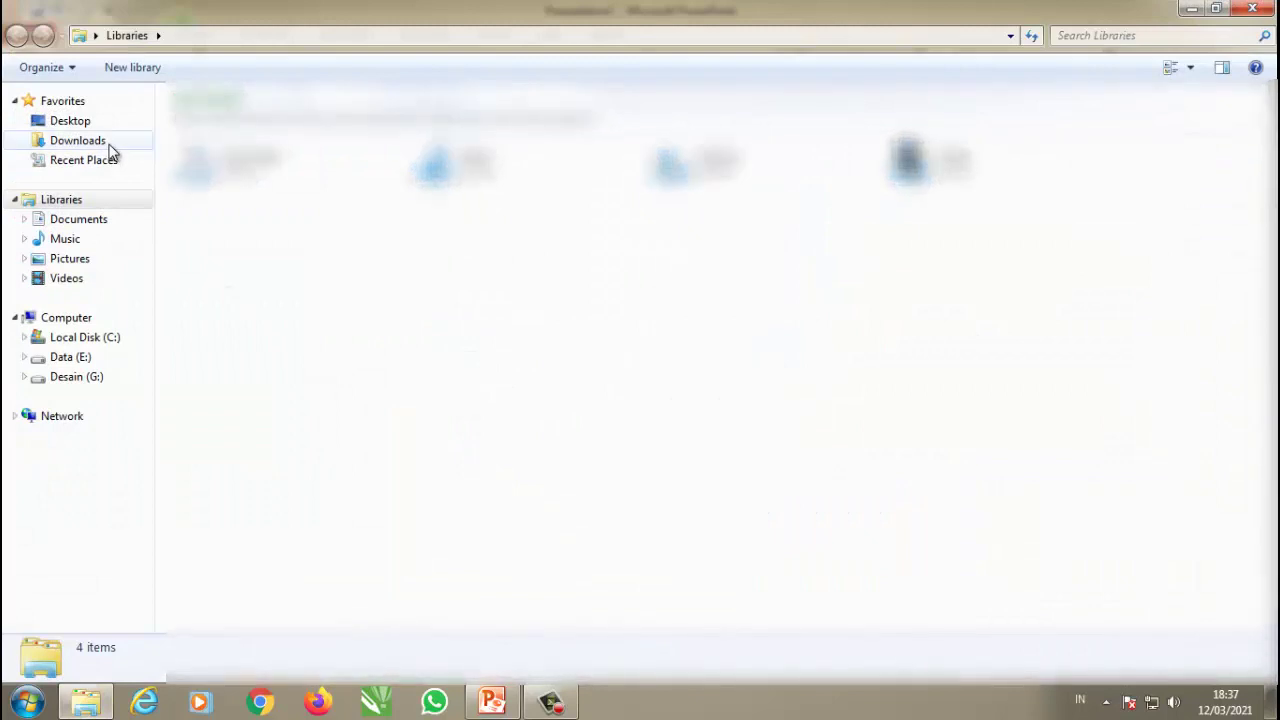
left_click(112, 143)
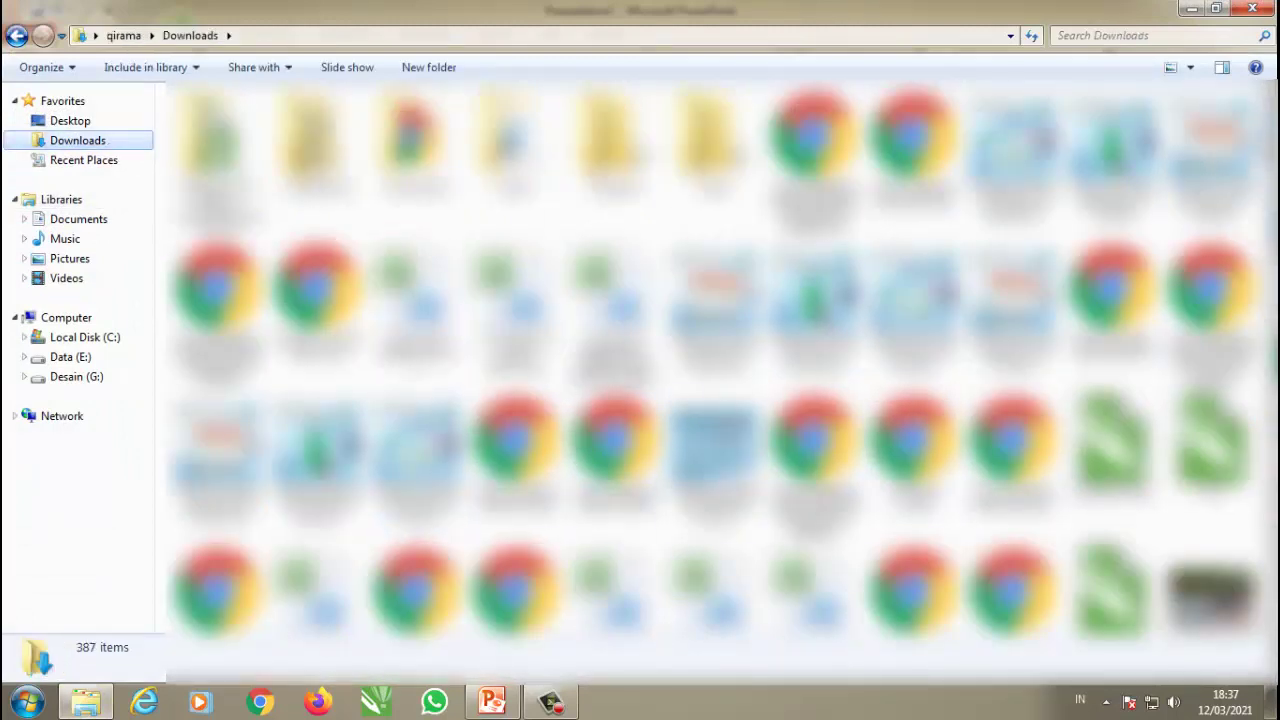
scroll(716, 360, "down", 3)
scroll(716, 360, "down", 3)
scroll(716, 360, "down", 3)
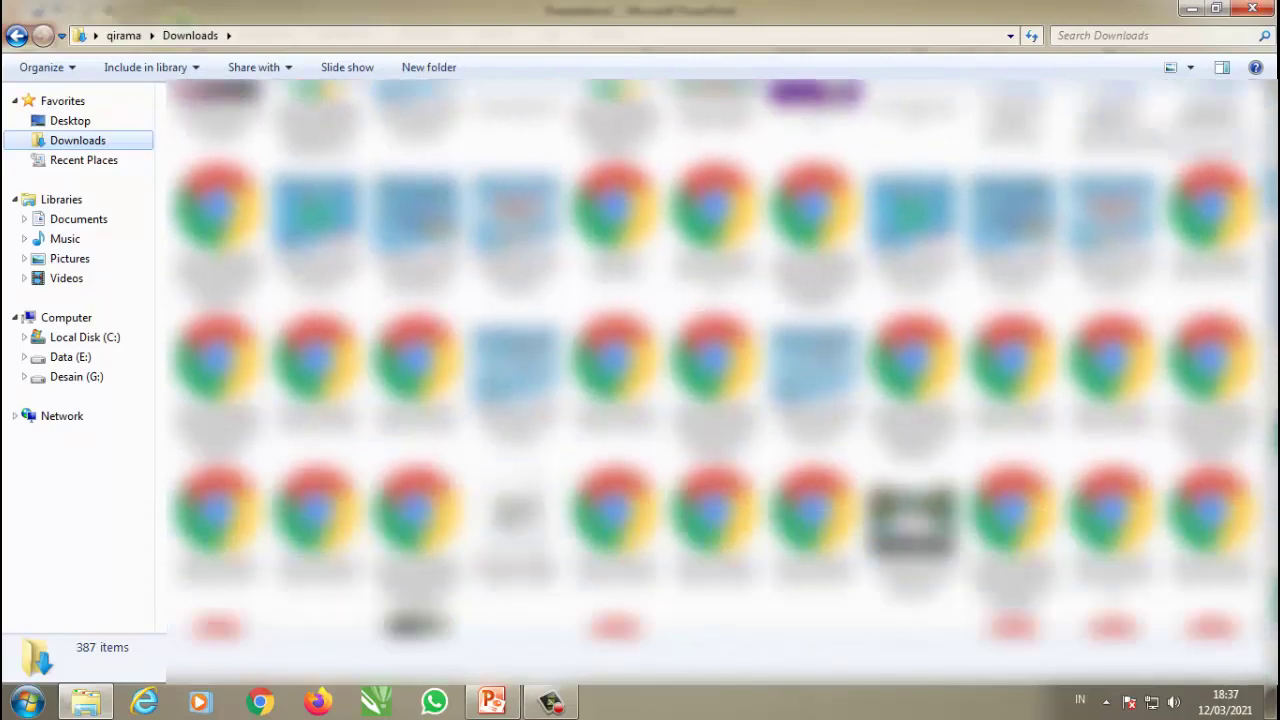
scroll(716, 360, "down", 3)
scroll(722, 362, "down", 3)
scroll(722, 362, "down", 3)
scroll(722, 362, "down", 3)
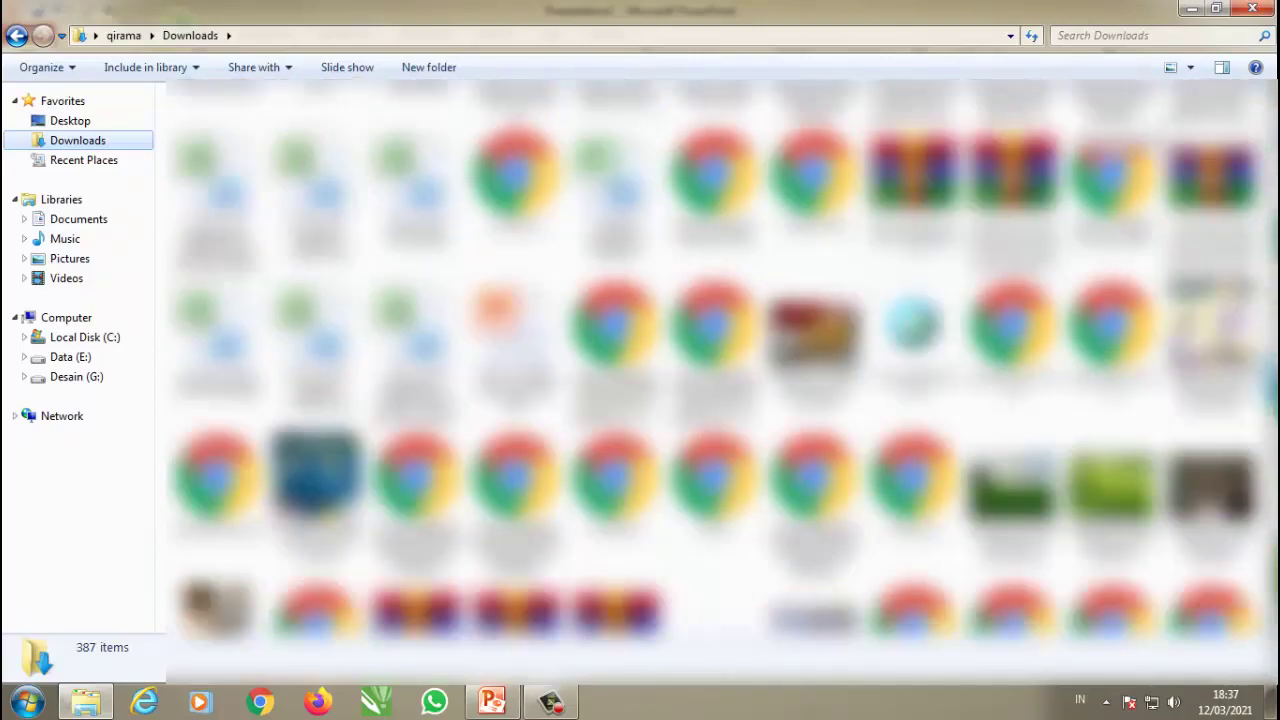
scroll(722, 362, "down", 3)
scroll(722, 362, "down", 3)
scroll(722, 362, "down", 3)
scroll(722, 362, "down", 3)
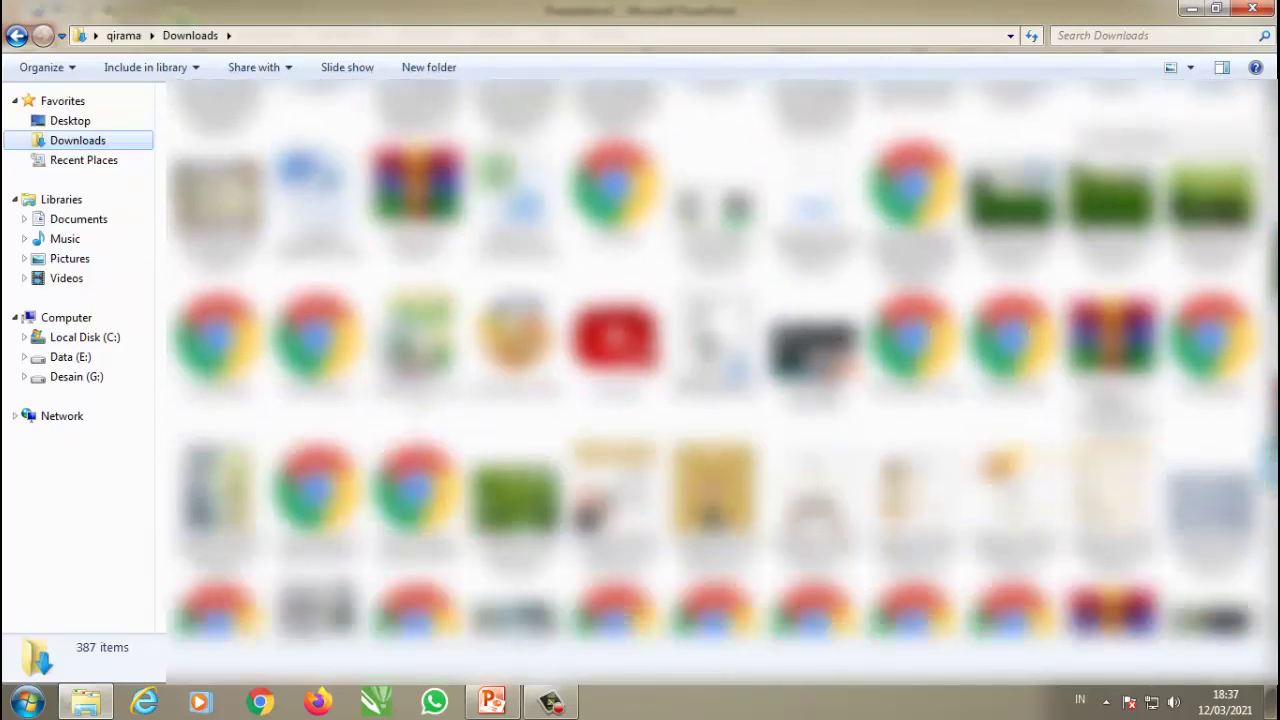
scroll(722, 362, "down", 3)
scroll(722, 364, "down", 3)
scroll(722, 364, "down", 3)
scroll(722, 364, "down", 3)
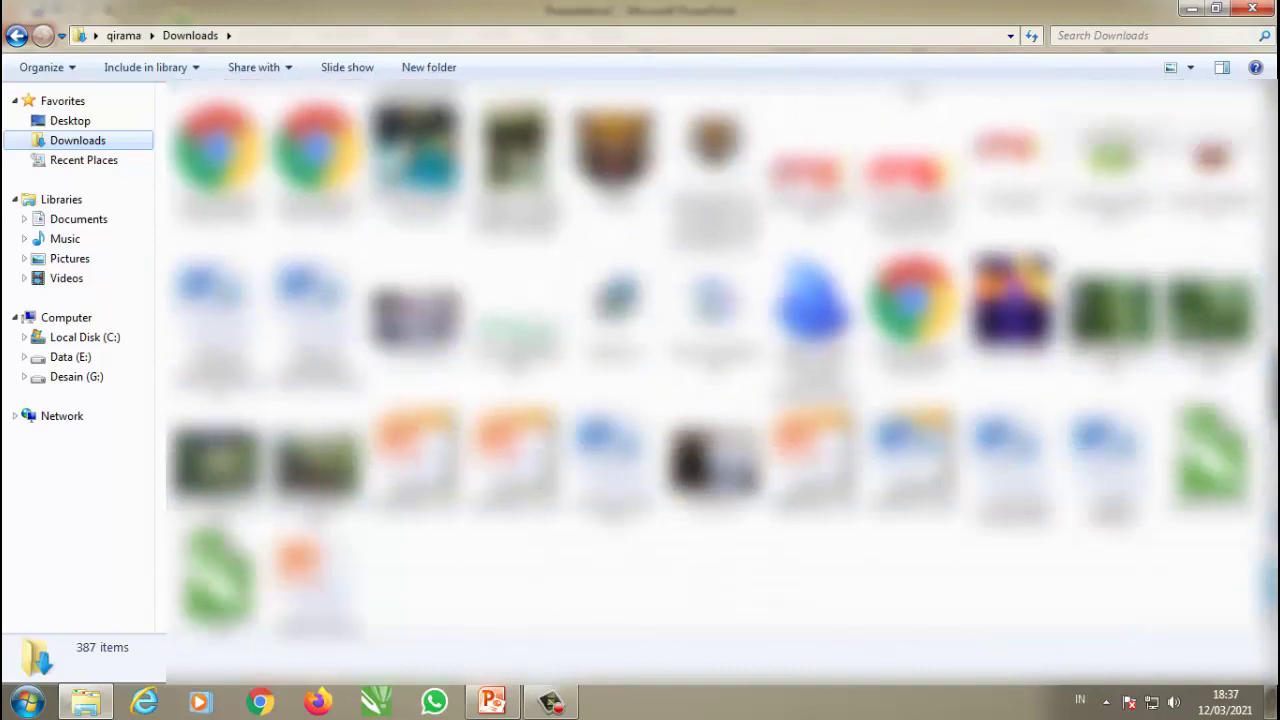
scroll(722, 364, "down", 1)
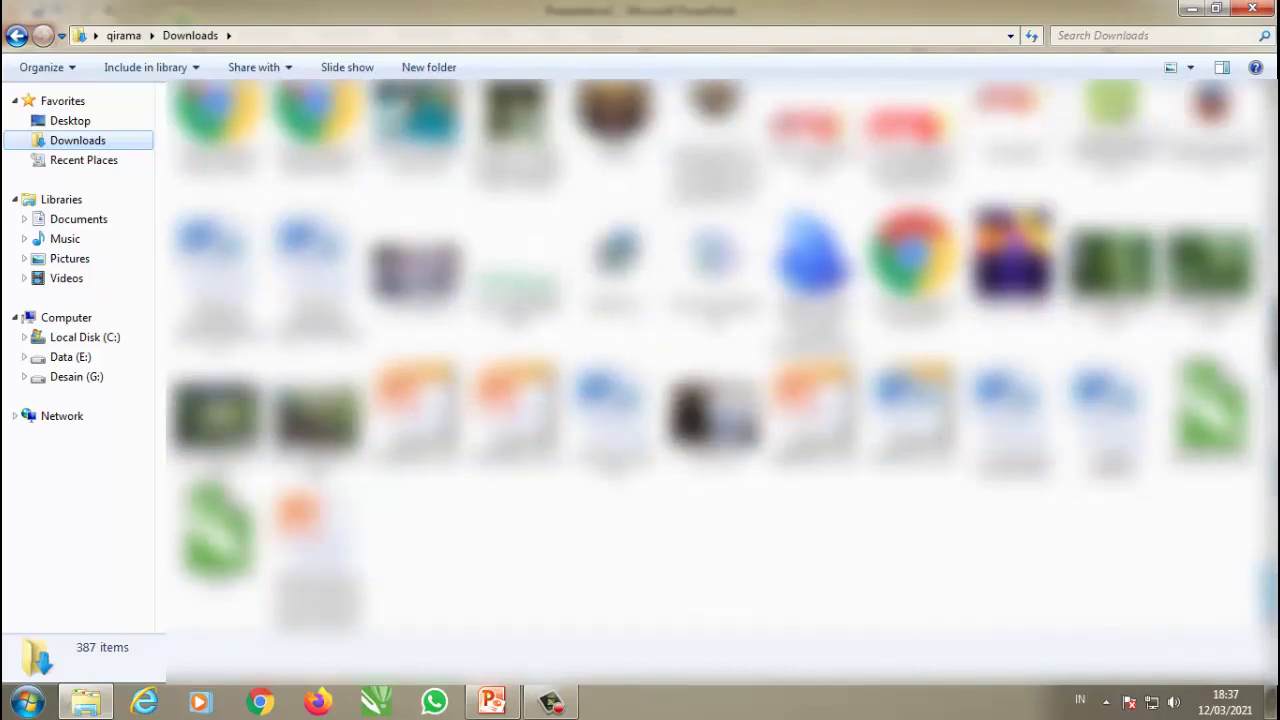
Step: Check Pictures, Videos, Documents and Music, then select the red-package WhatsApp photo in Music
left_click(80, 262)
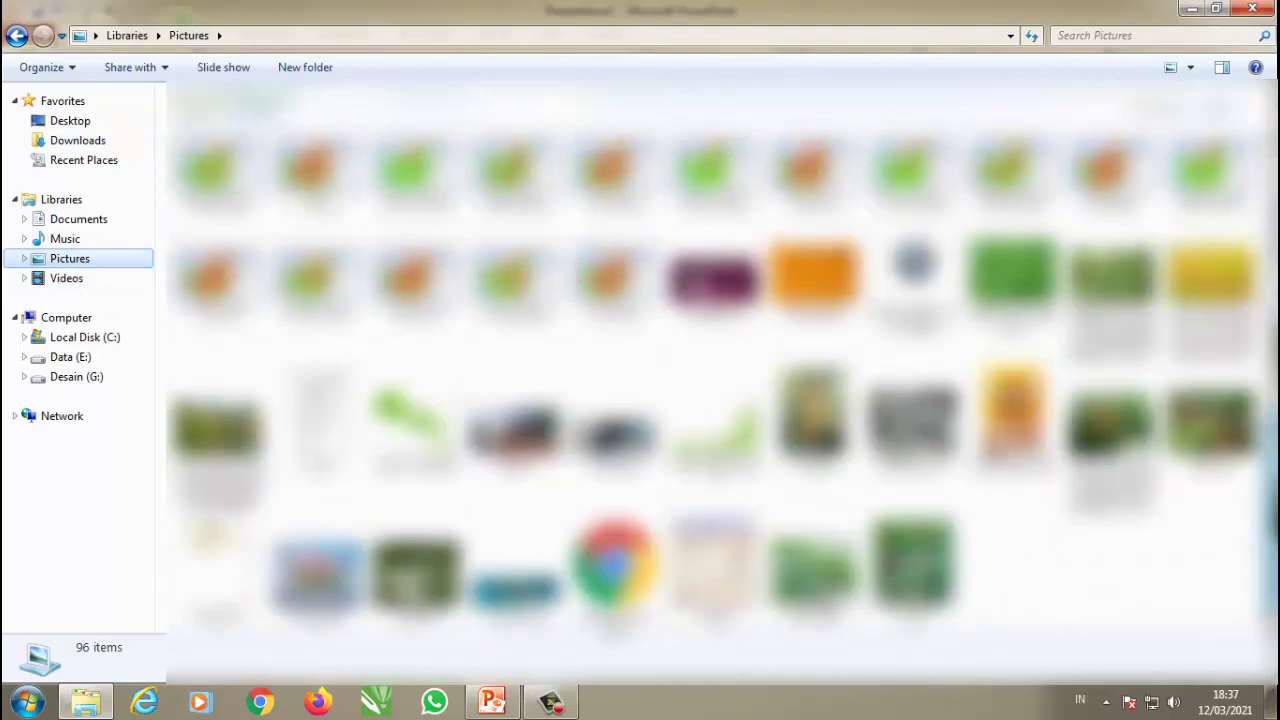
left_click(86, 280)
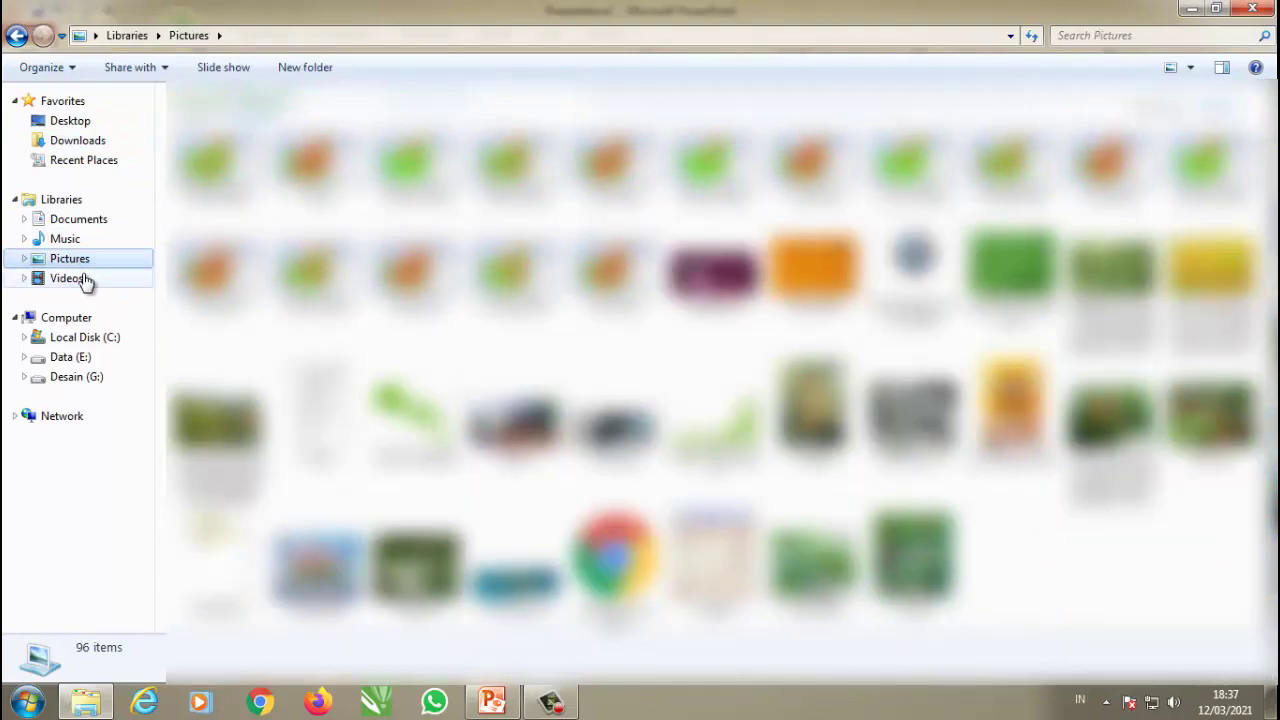
left_click(85, 222)
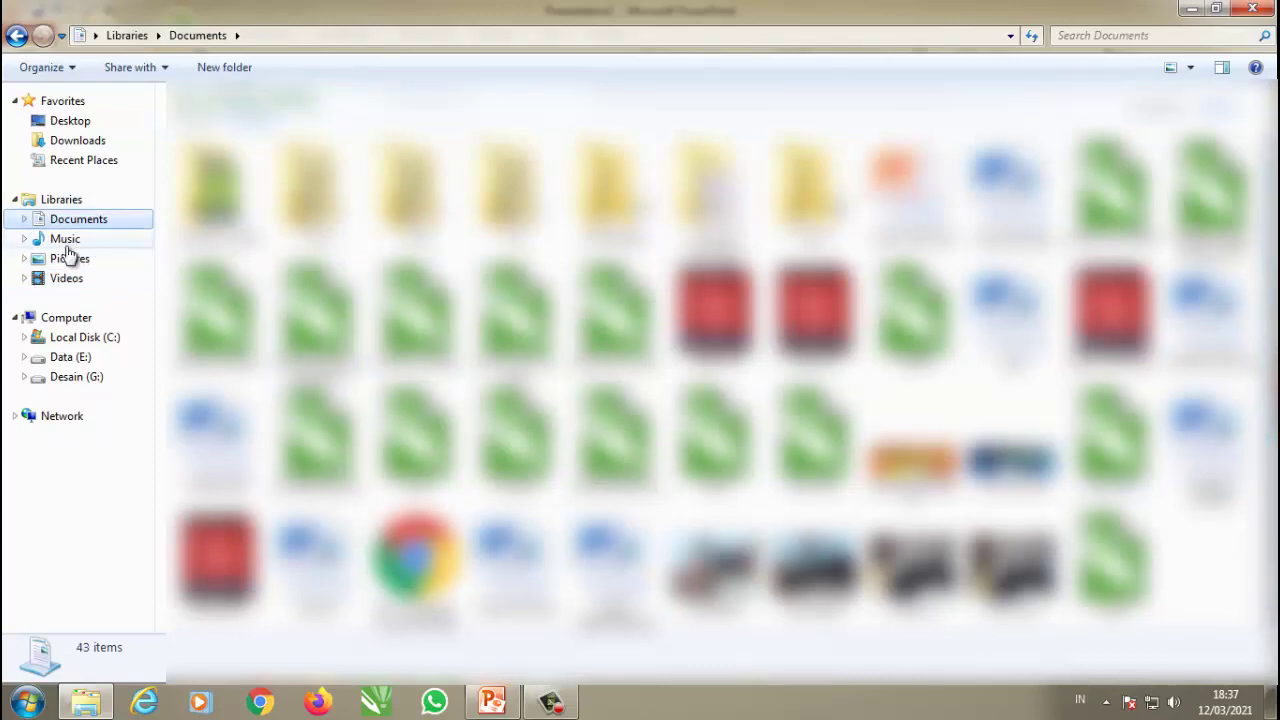
left_click(66, 243)
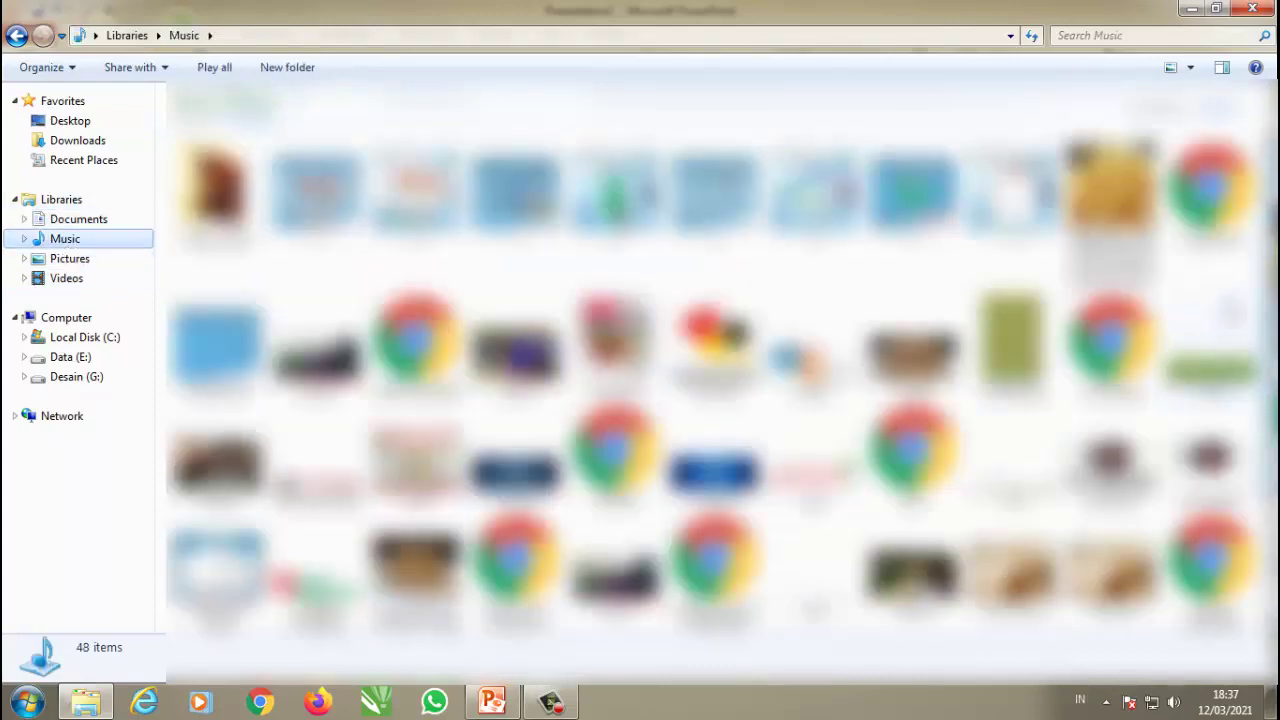
scroll(720, 380, "down", 3)
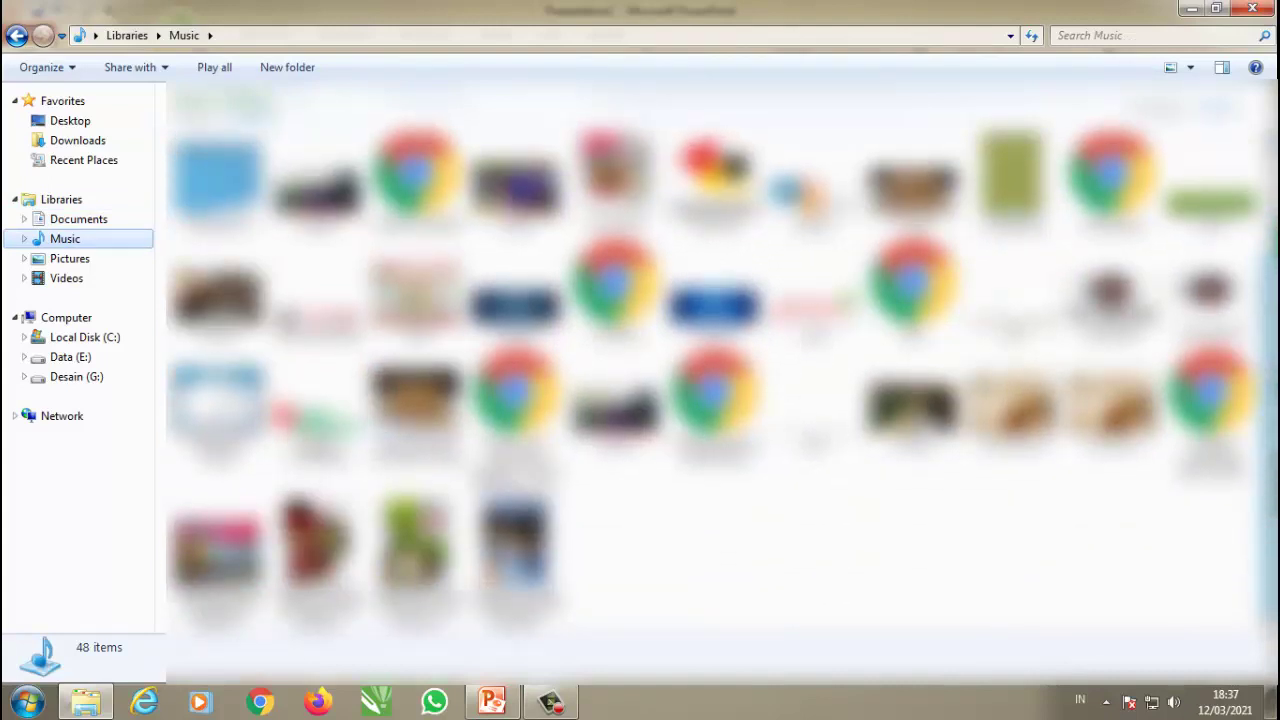
scroll(720, 380, "up", 1)
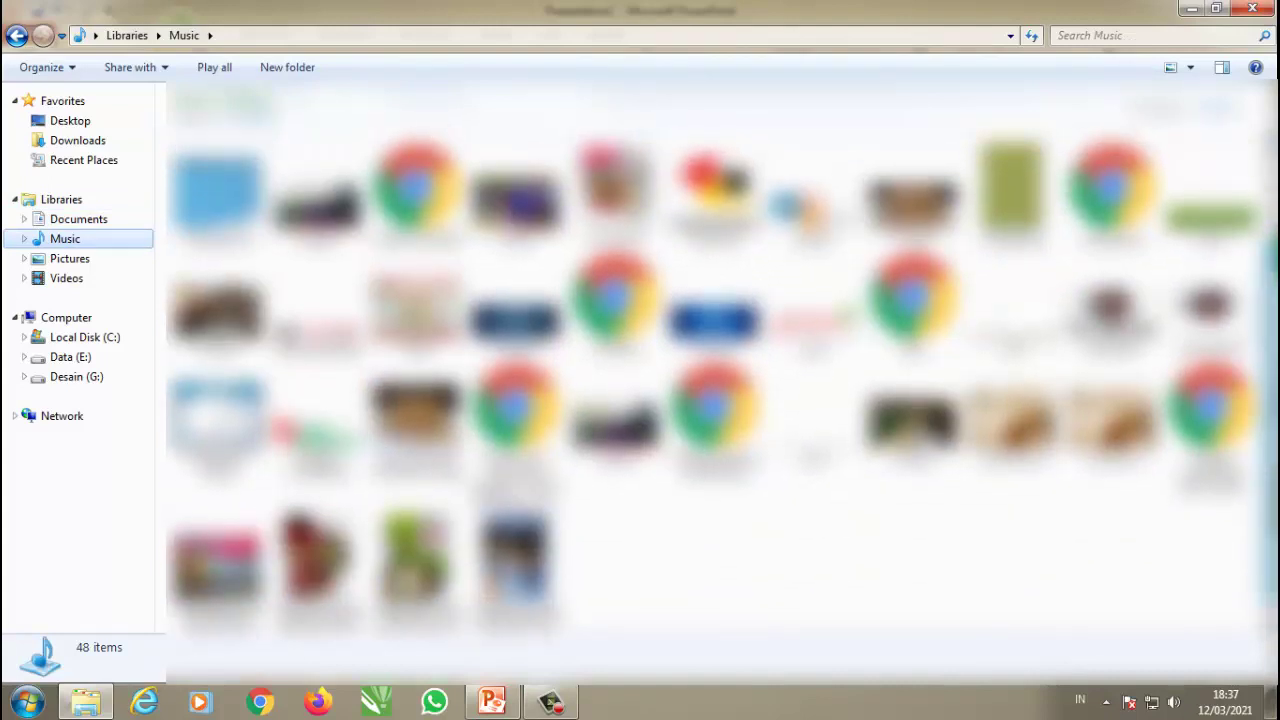
scroll(928, 455, "down", 1)
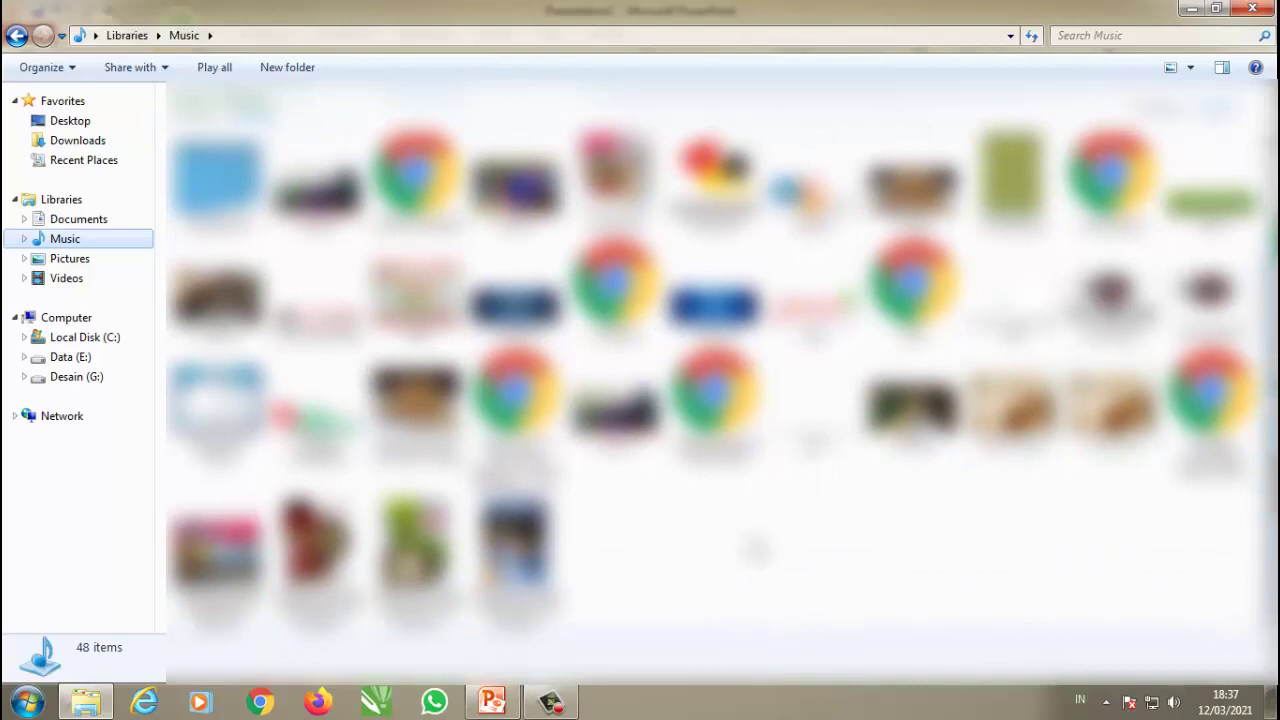
left_click(315, 560)
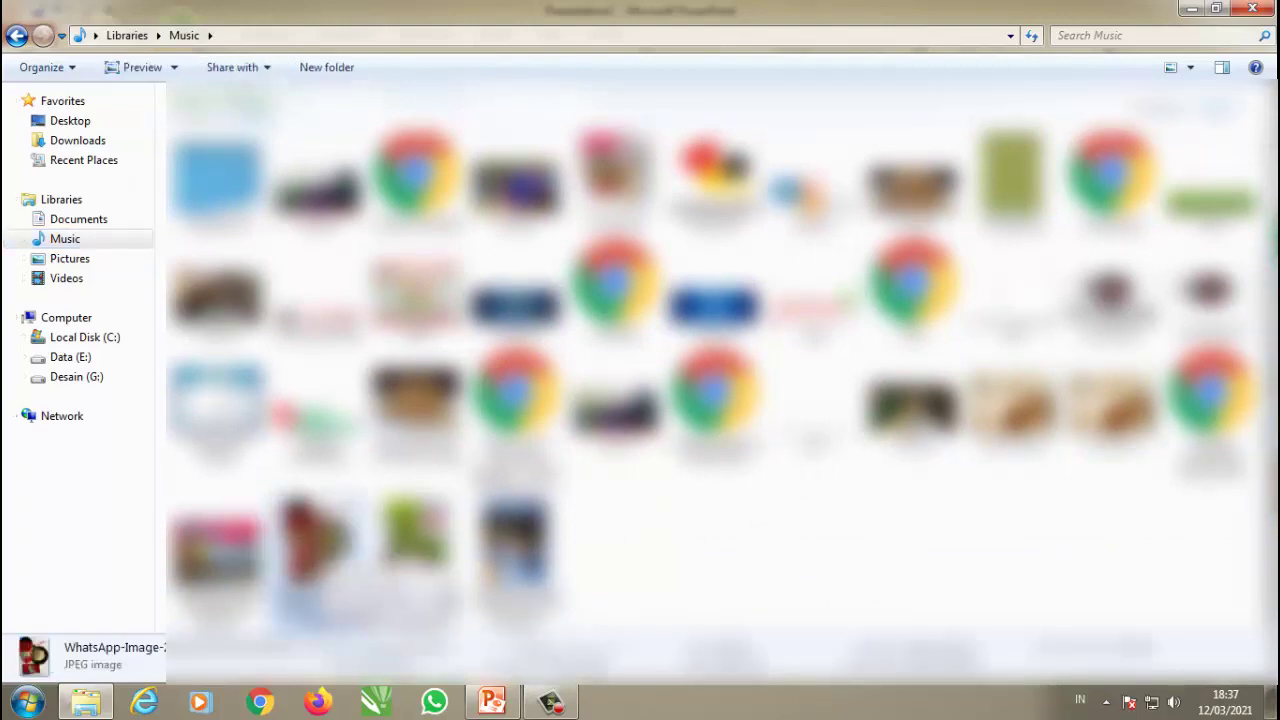
Step: Drag the JAHE MERAH photo onto slide 1, shrink it and centre it on the plaque
left_click_drag(360, 580, 355, 550)
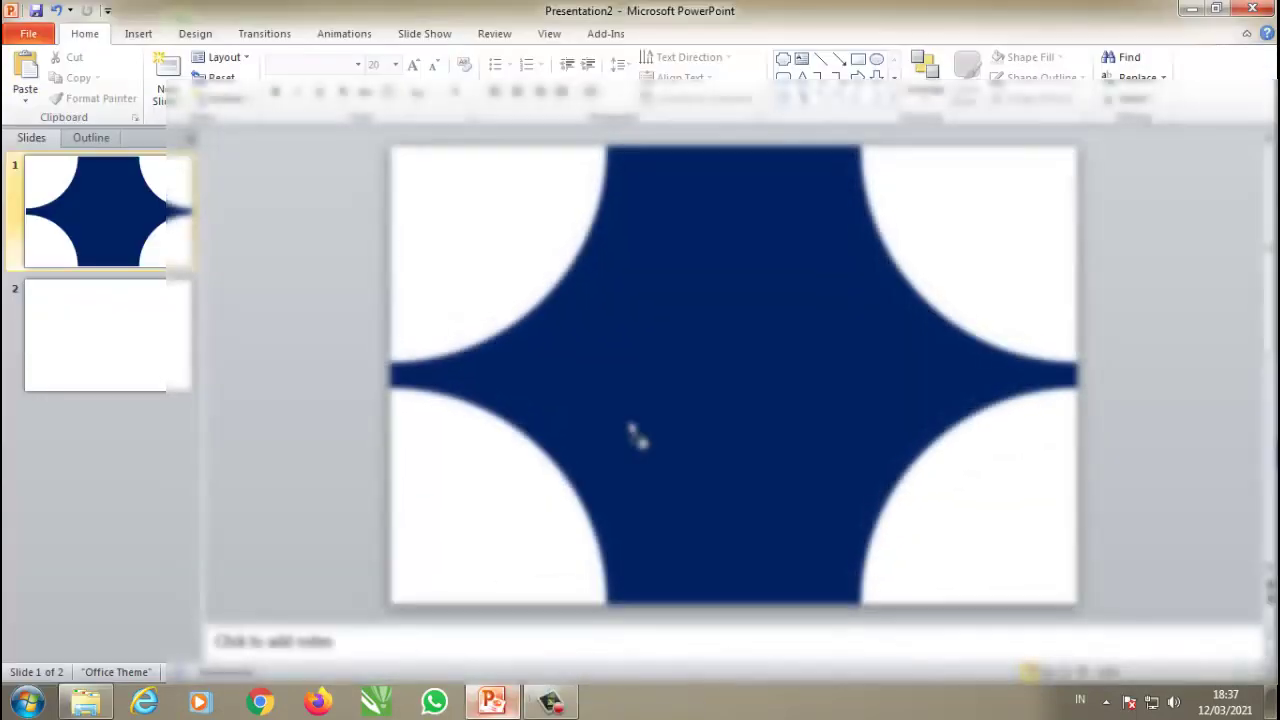
left_click_drag(355, 550, 681, 340)
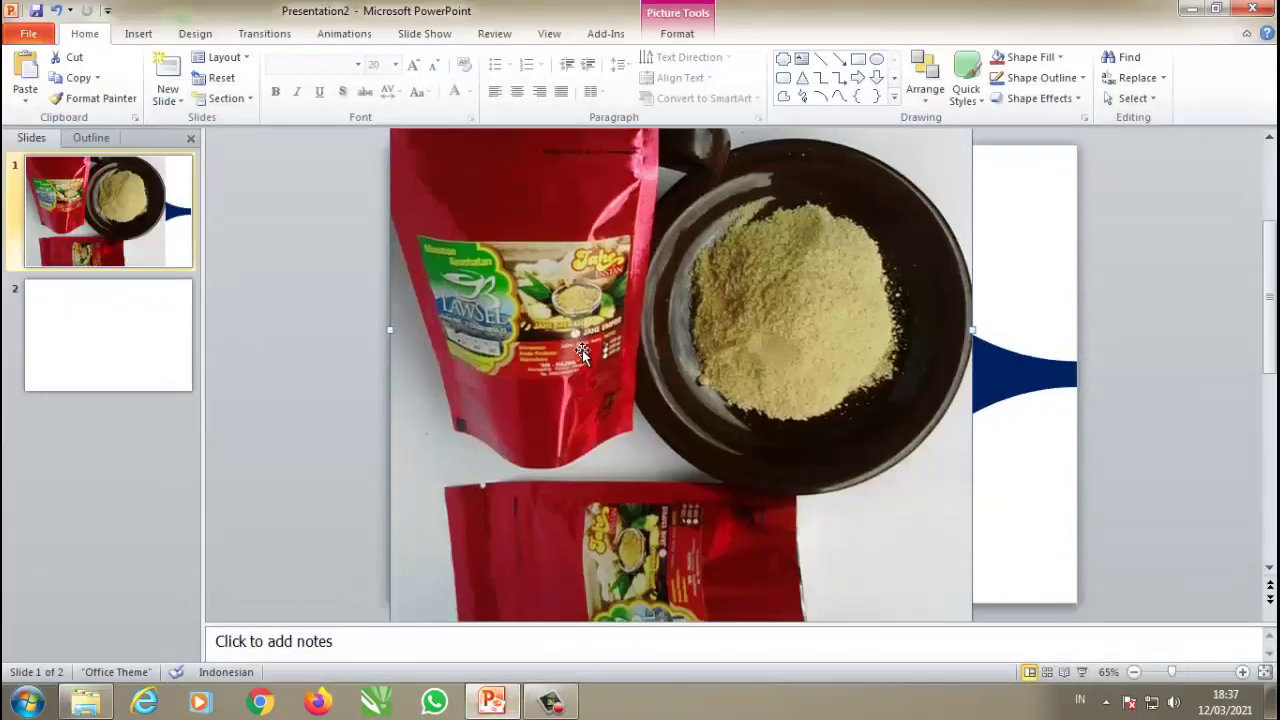
scroll(815, 259, "up", 2)
scroll(849, 254, "up", 1)
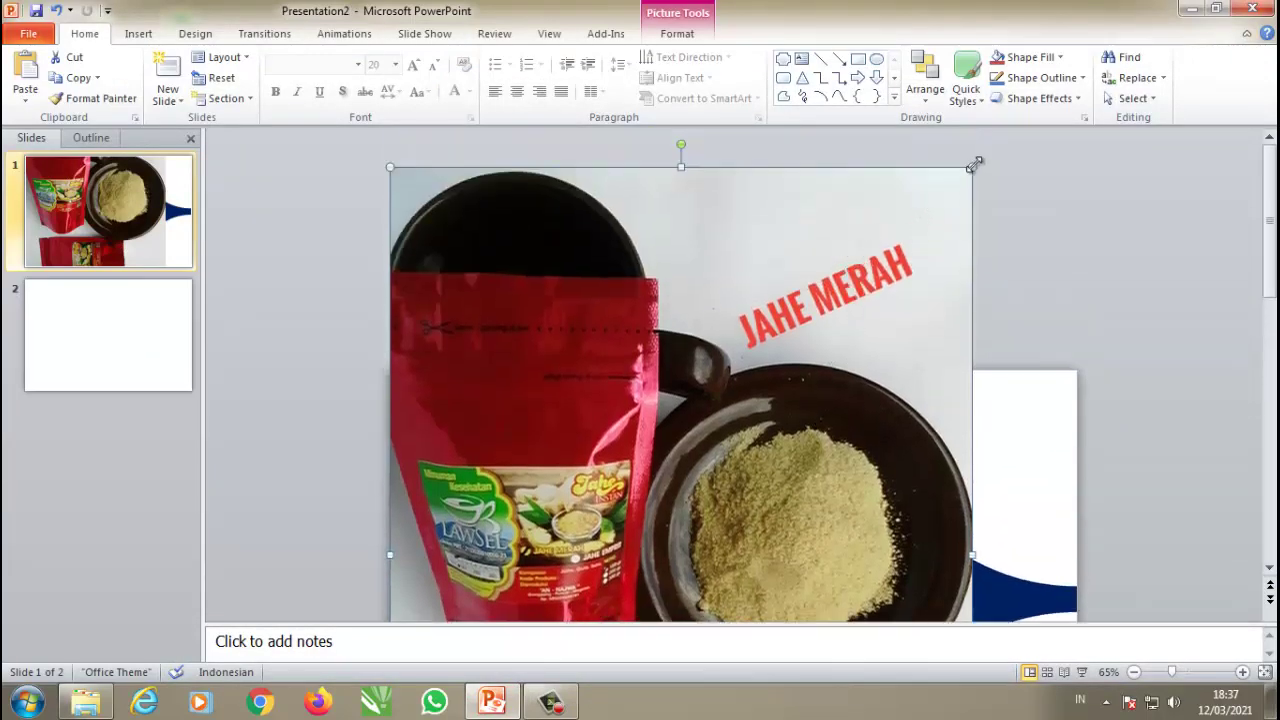
mouse_move(972, 167)
left_mouse_down()
mouse_move(888, 293)
mouse_move(720, 471)
left_mouse_up()
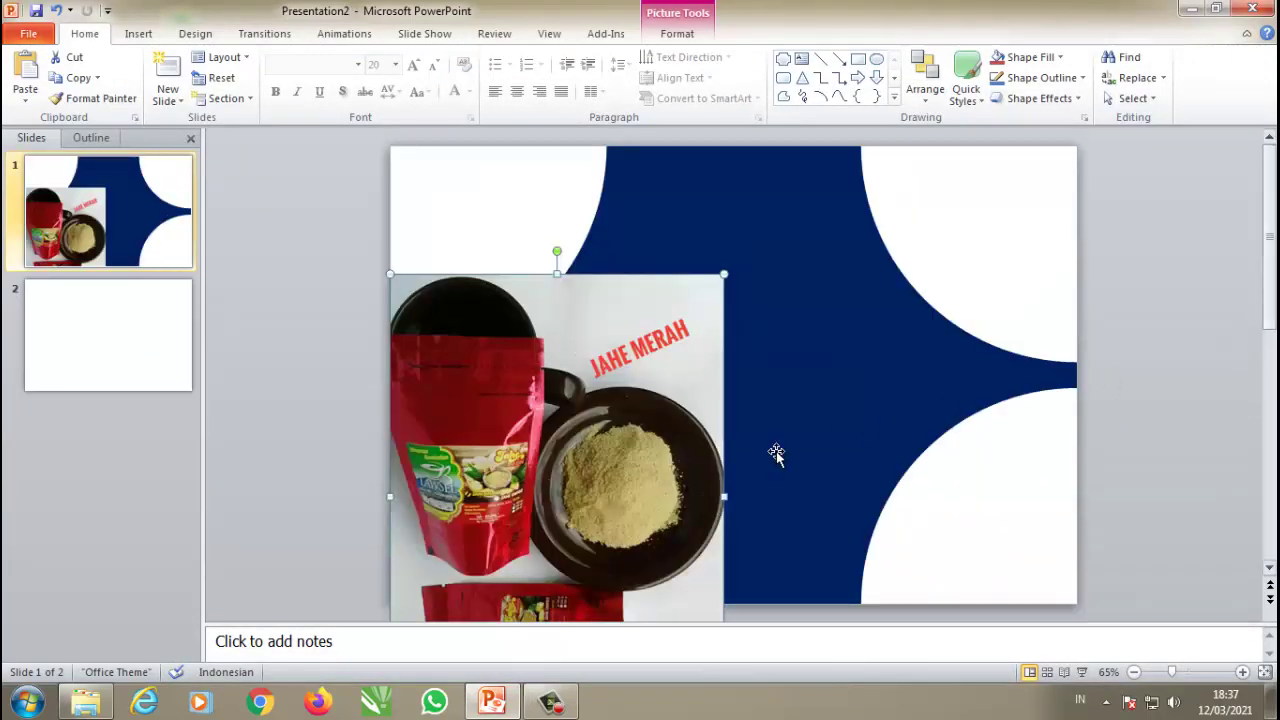
left_click_drag(723, 371, 864, 289)
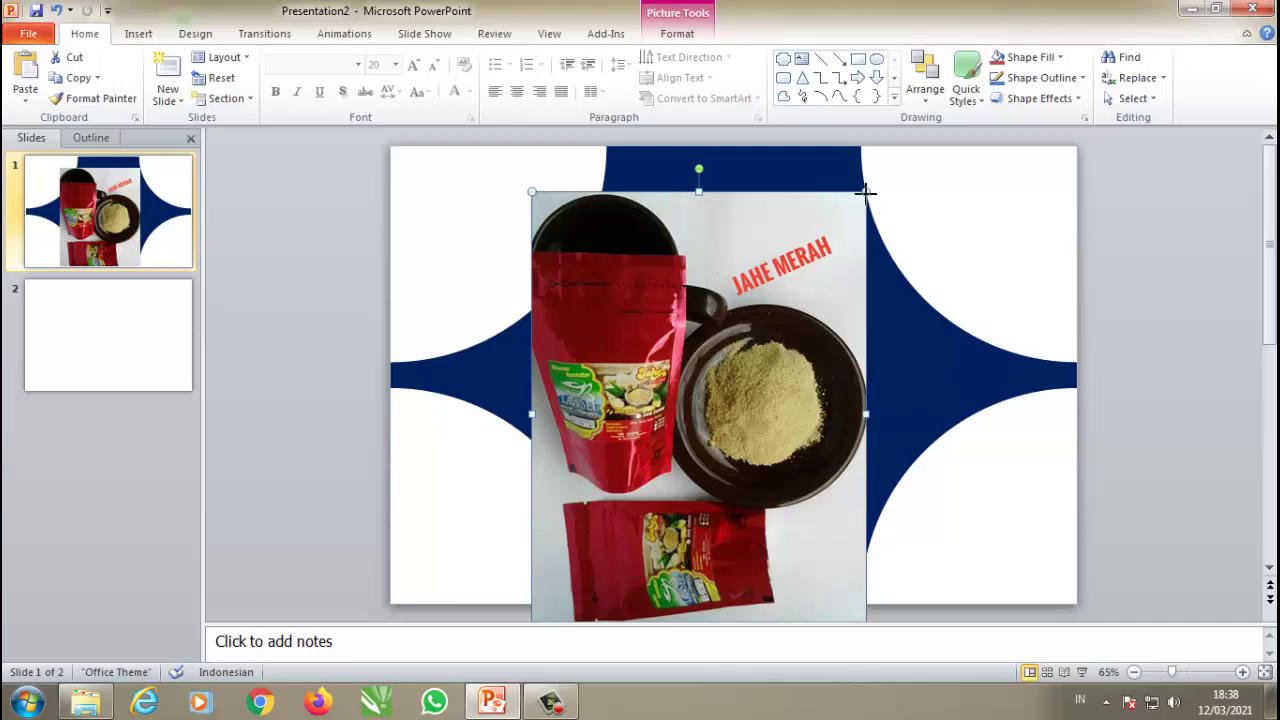
left_click_drag(865, 193, 692, 423)
left_click_drag(569, 523, 692, 368)
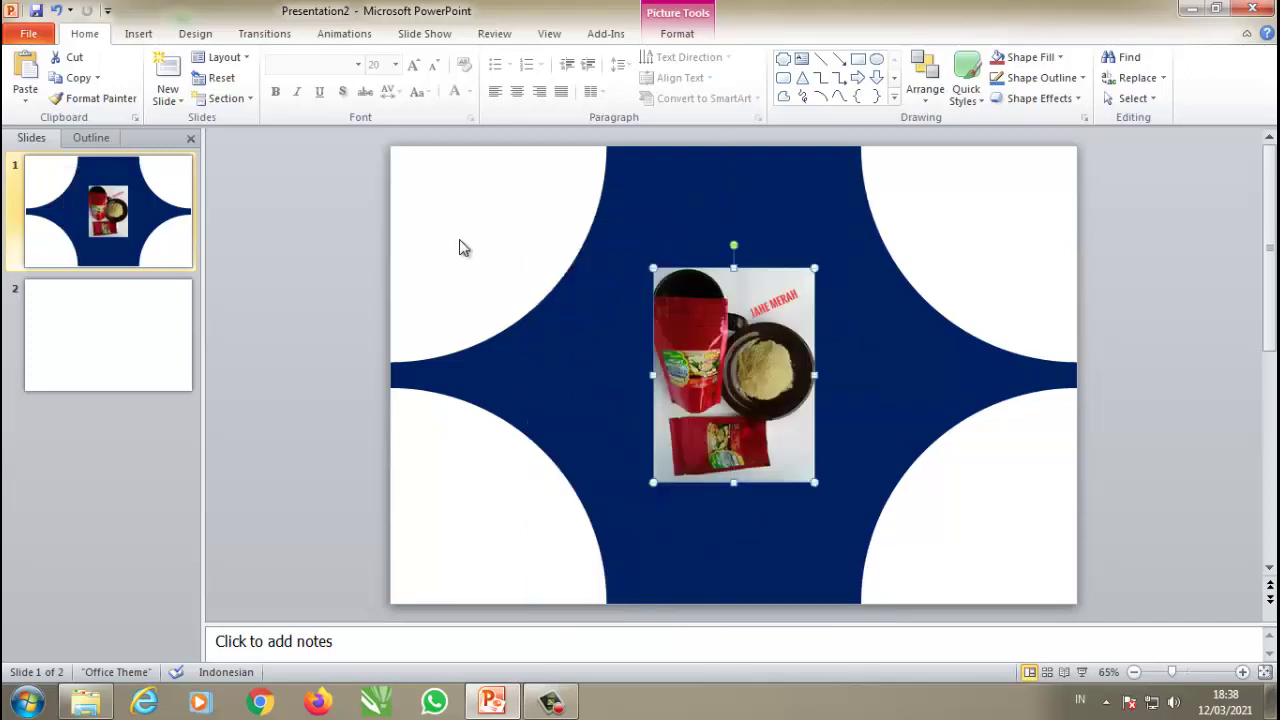
Step: Remove the photo's background, expanding the kept area to include both red packages and the bowl
left_click(137, 36)
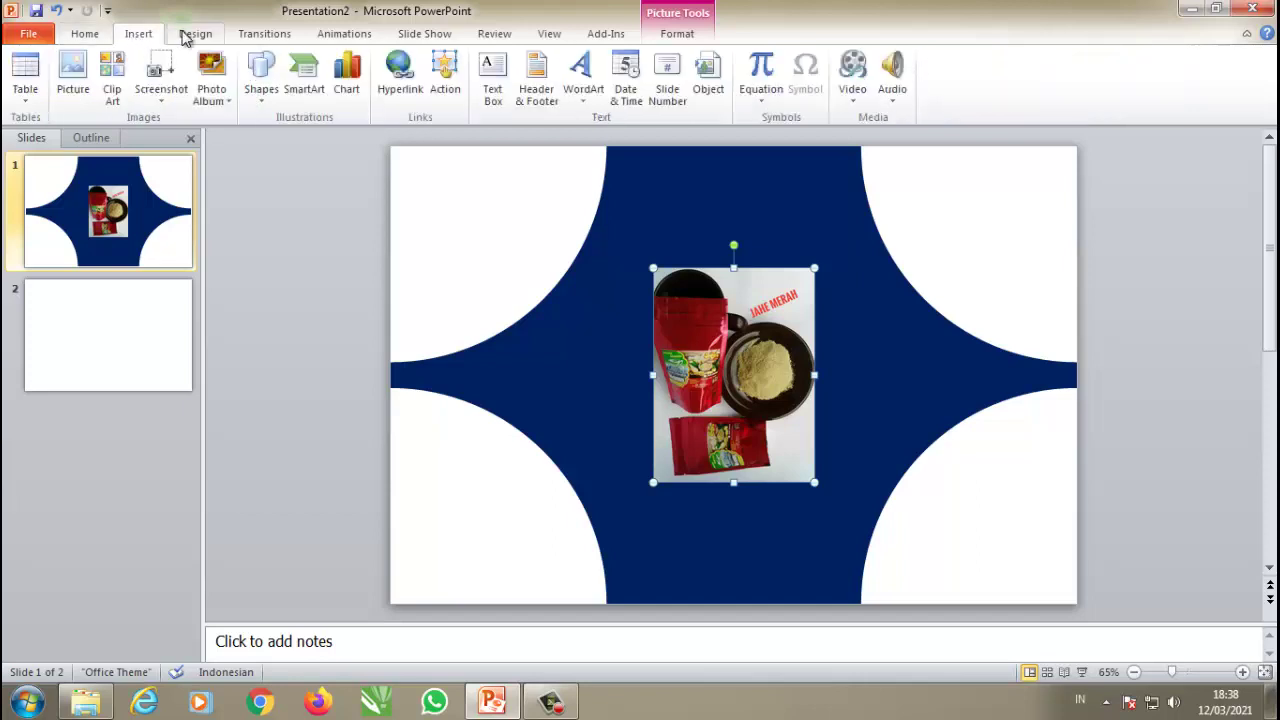
left_click(677, 35)
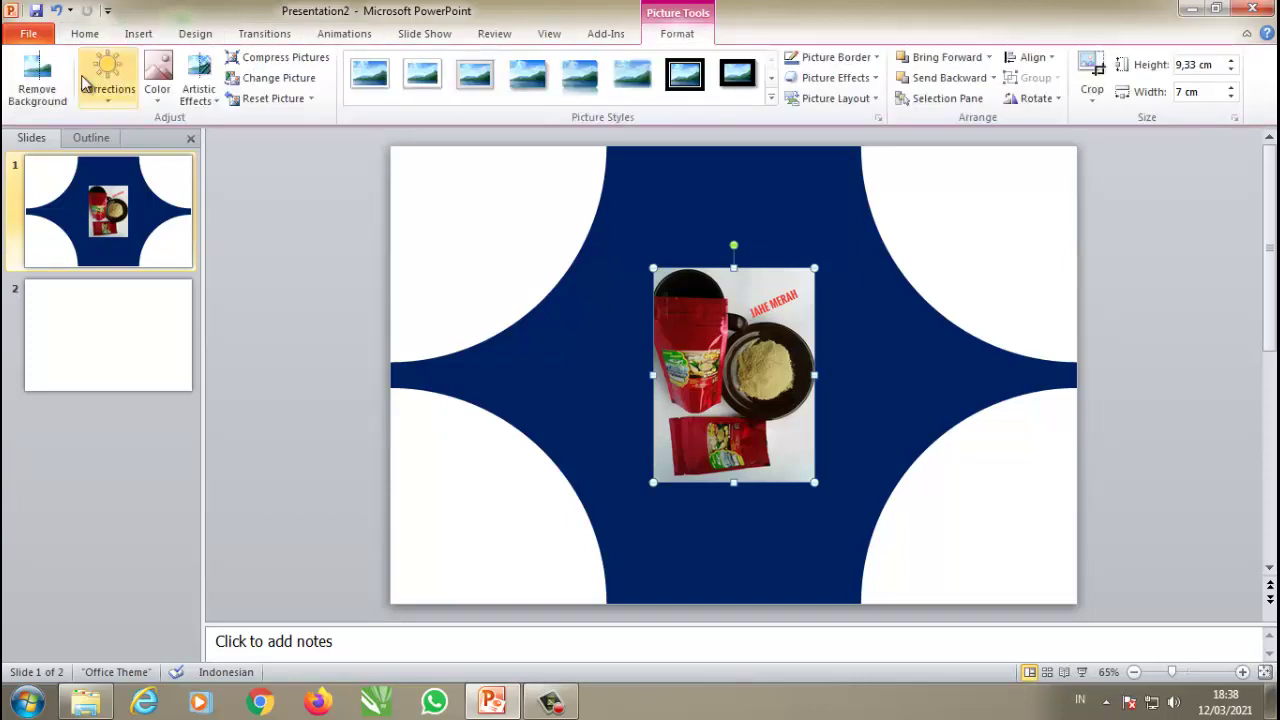
left_click(46, 80)
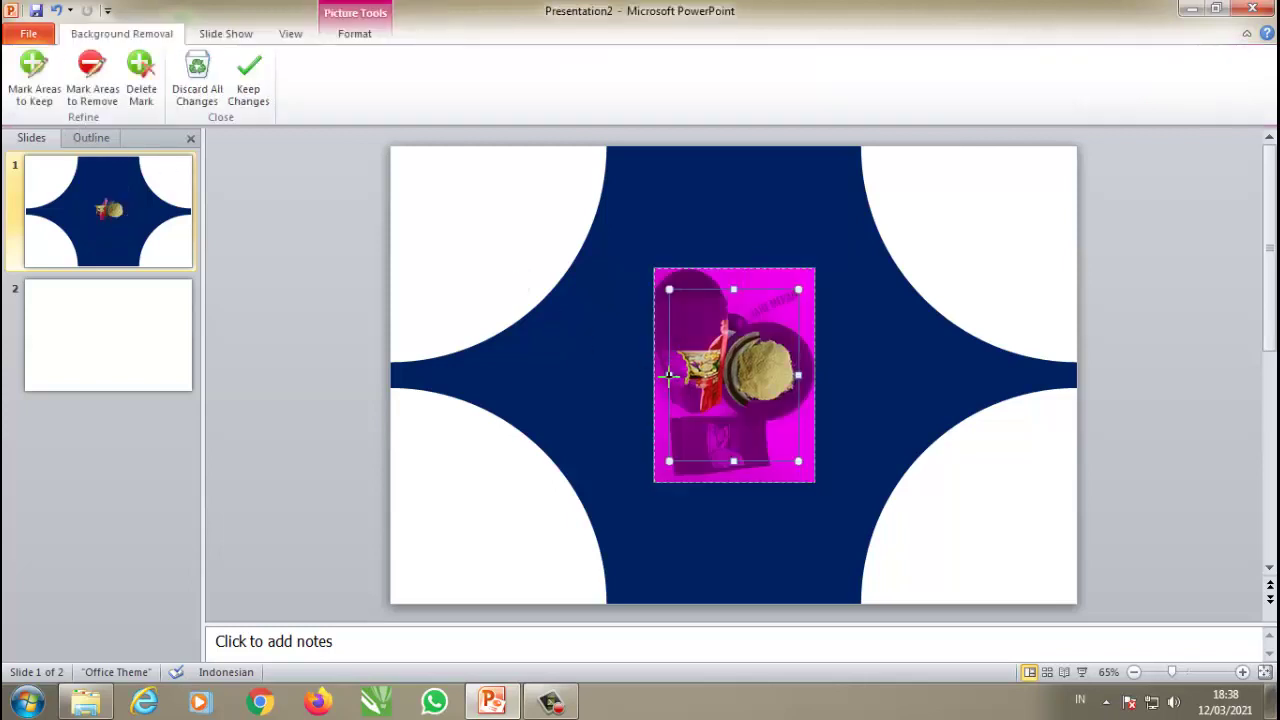
left_click_drag(669, 375, 652, 375)
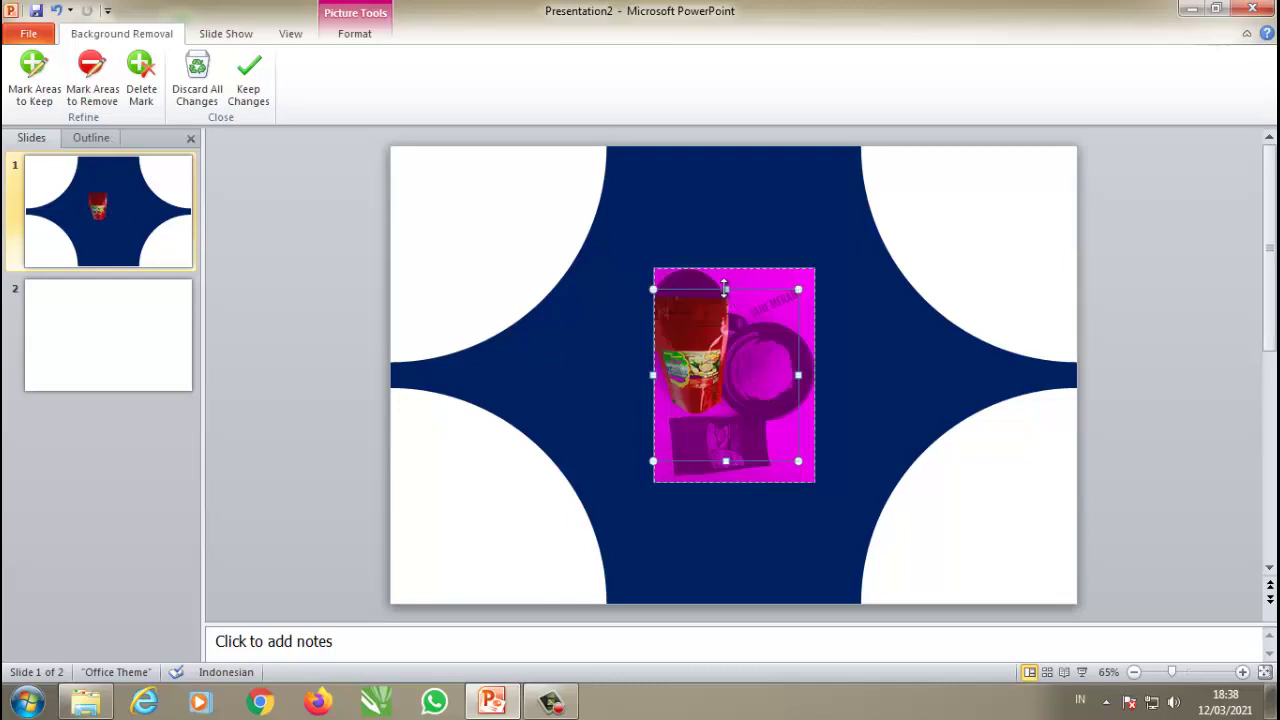
left_click_drag(726, 289, 726, 269)
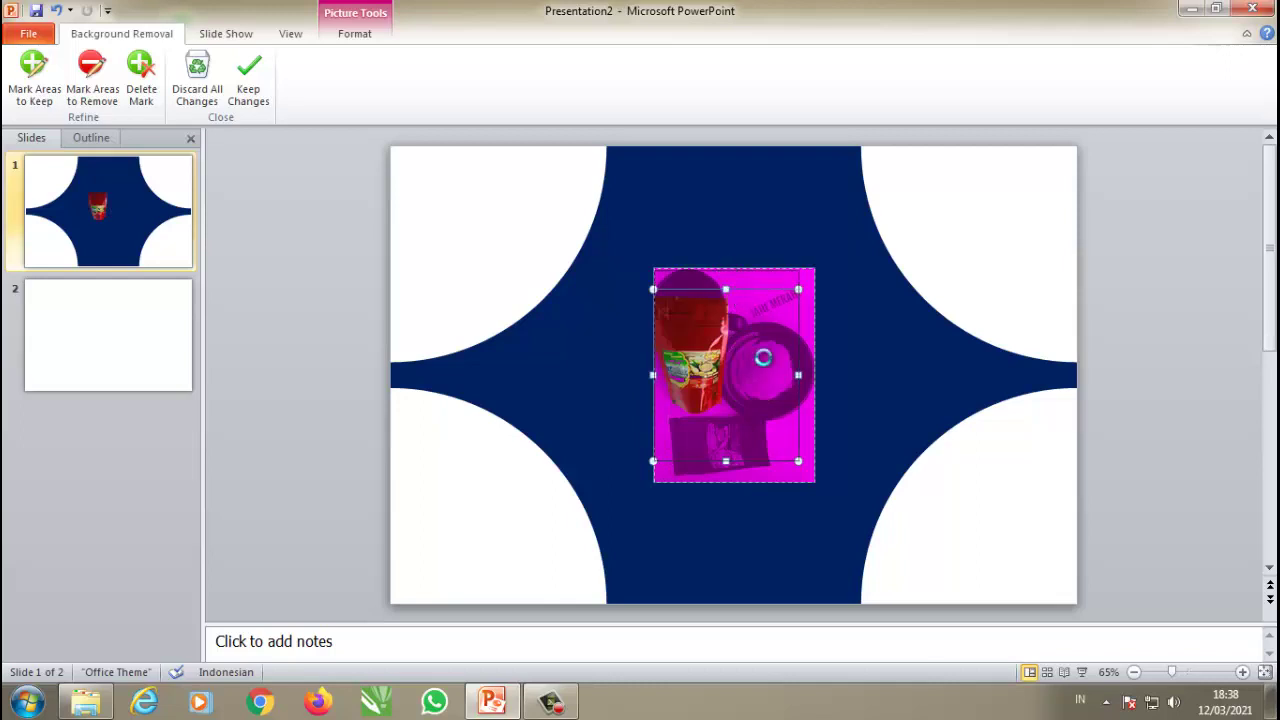
left_click_drag(801, 385, 820, 368)
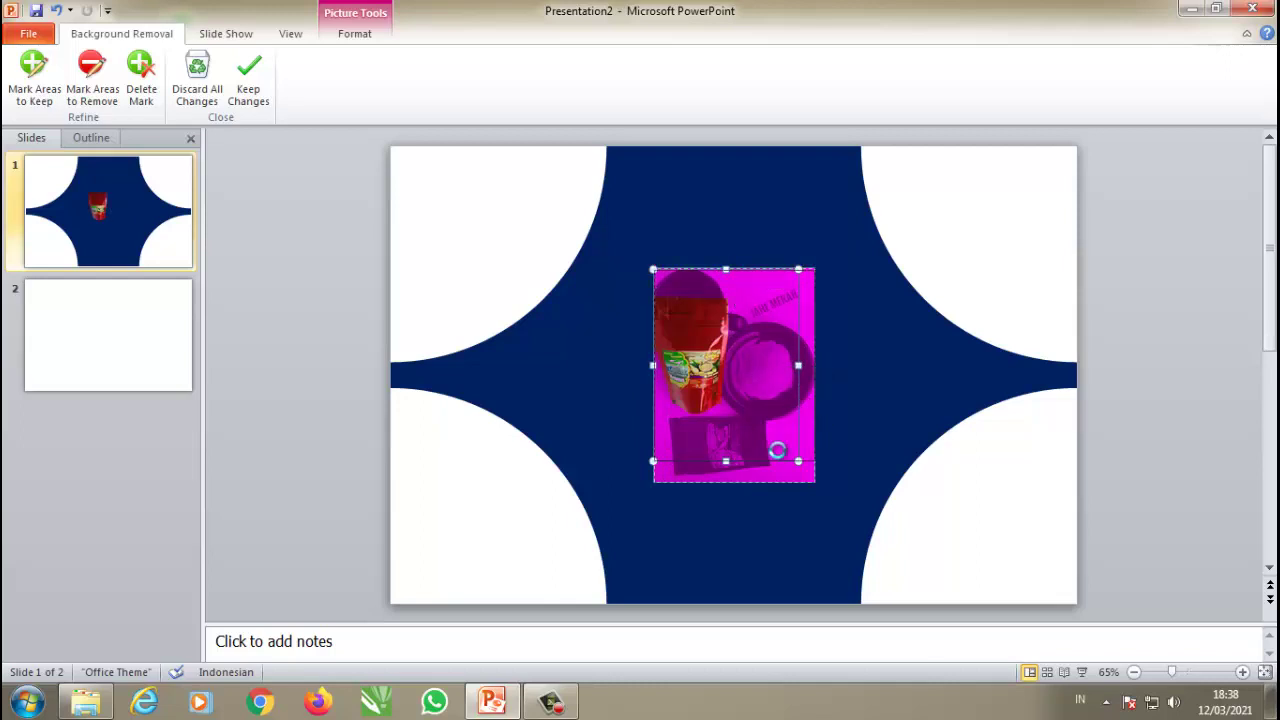
left_click_drag(734, 460, 754, 476)
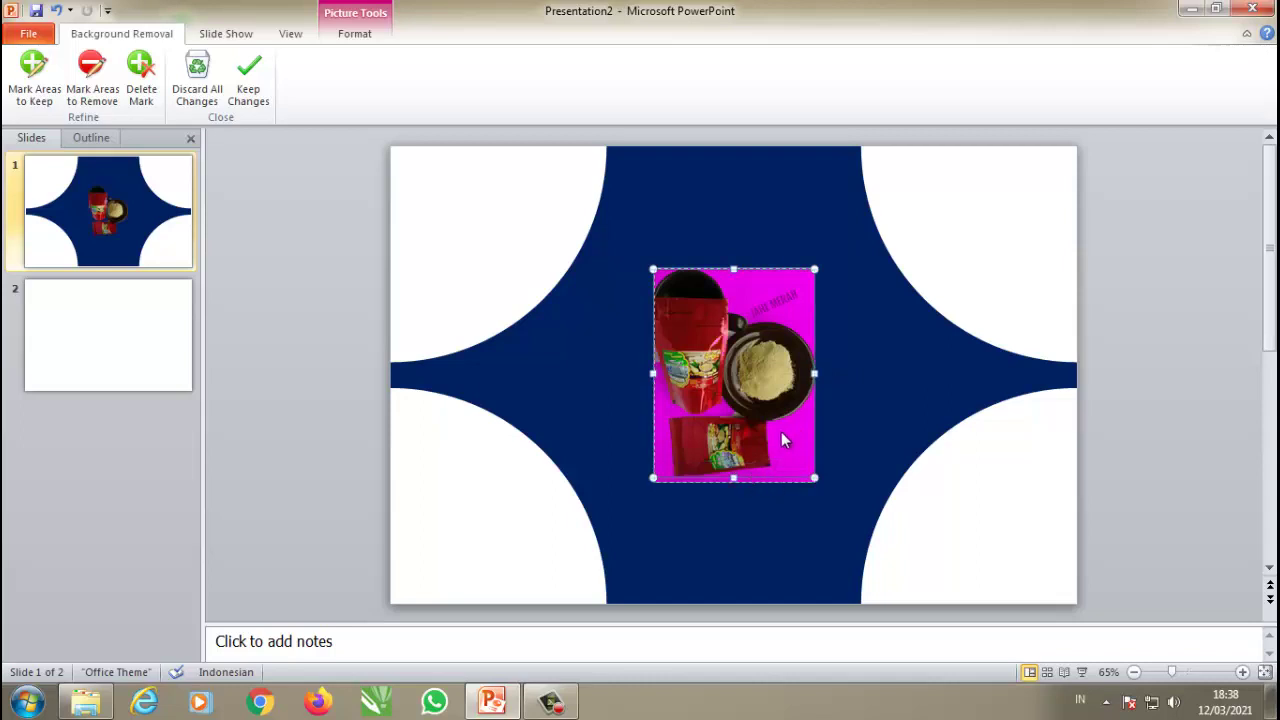
left_click(249, 80)
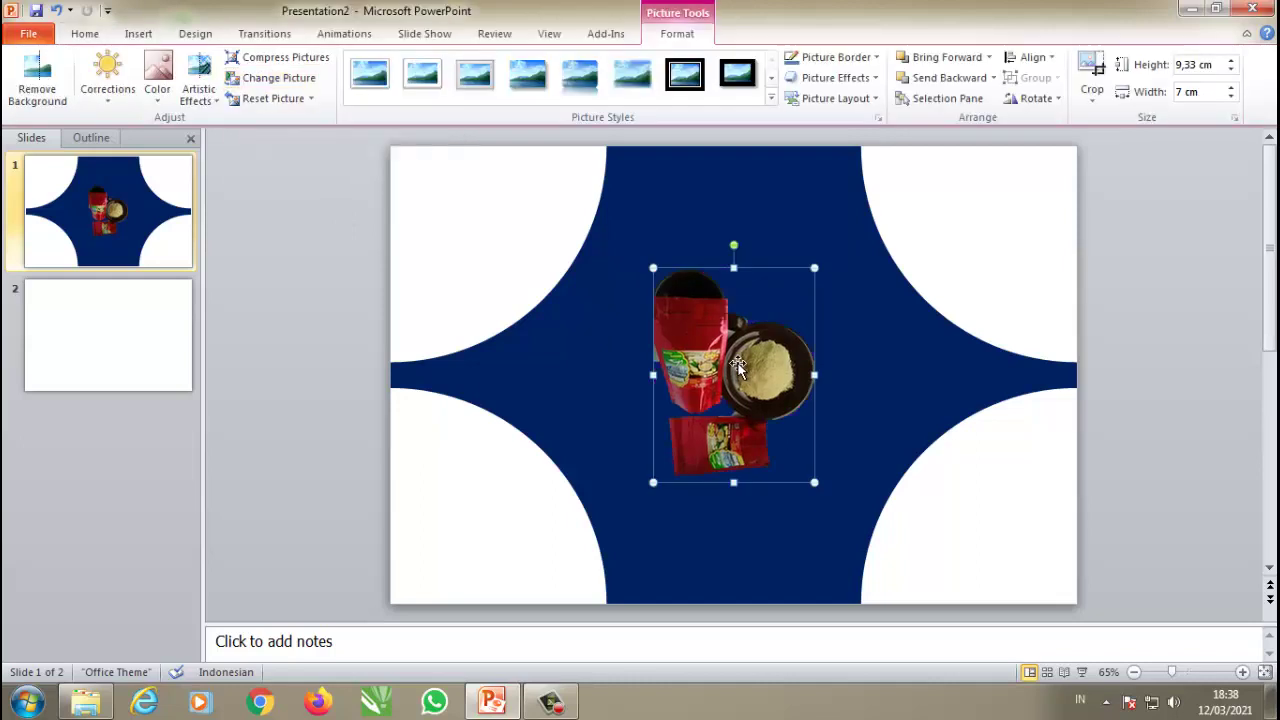
Step: Nudge the cut-out product picture slightly to the right
left_click(640, 383)
left_click(705, 350)
left_click_drag(693, 355, 727, 362)
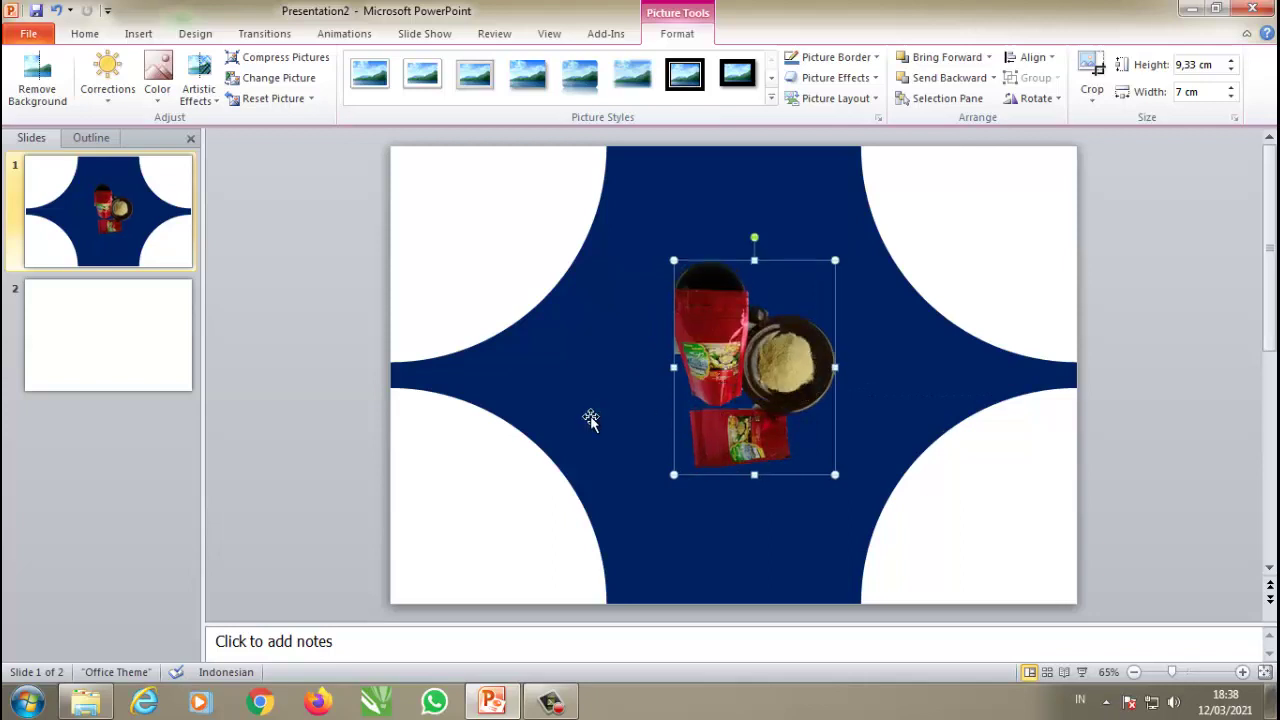
left_click(330, 453)
Step: Apply the Brightness +40% Contrast -20% correction to the product picture
double_click(728, 328)
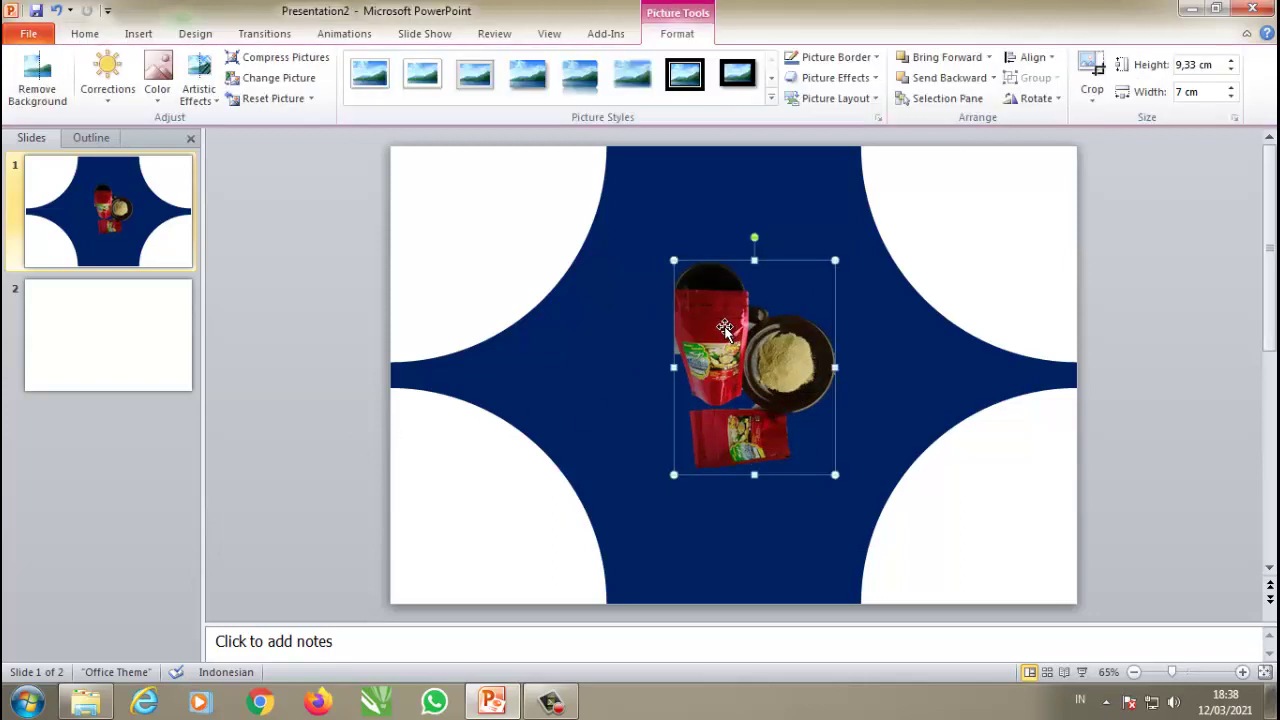
left_click(219, 108)
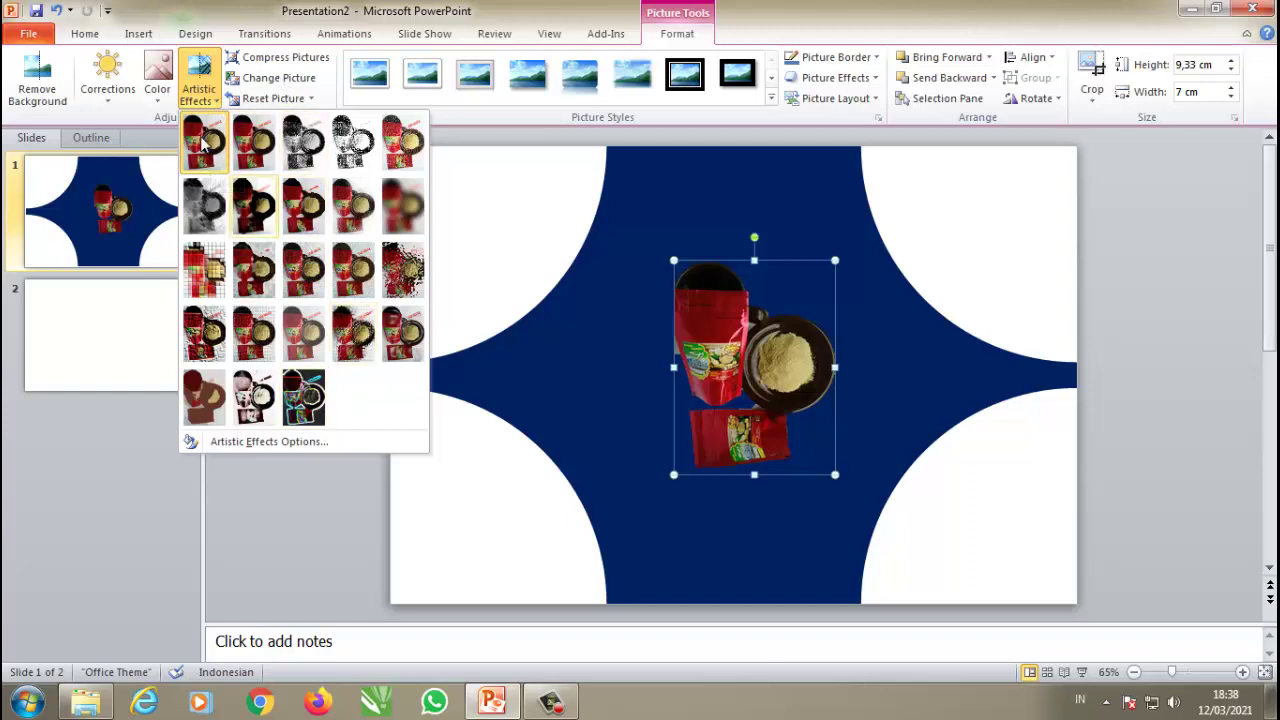
left_click(159, 104)
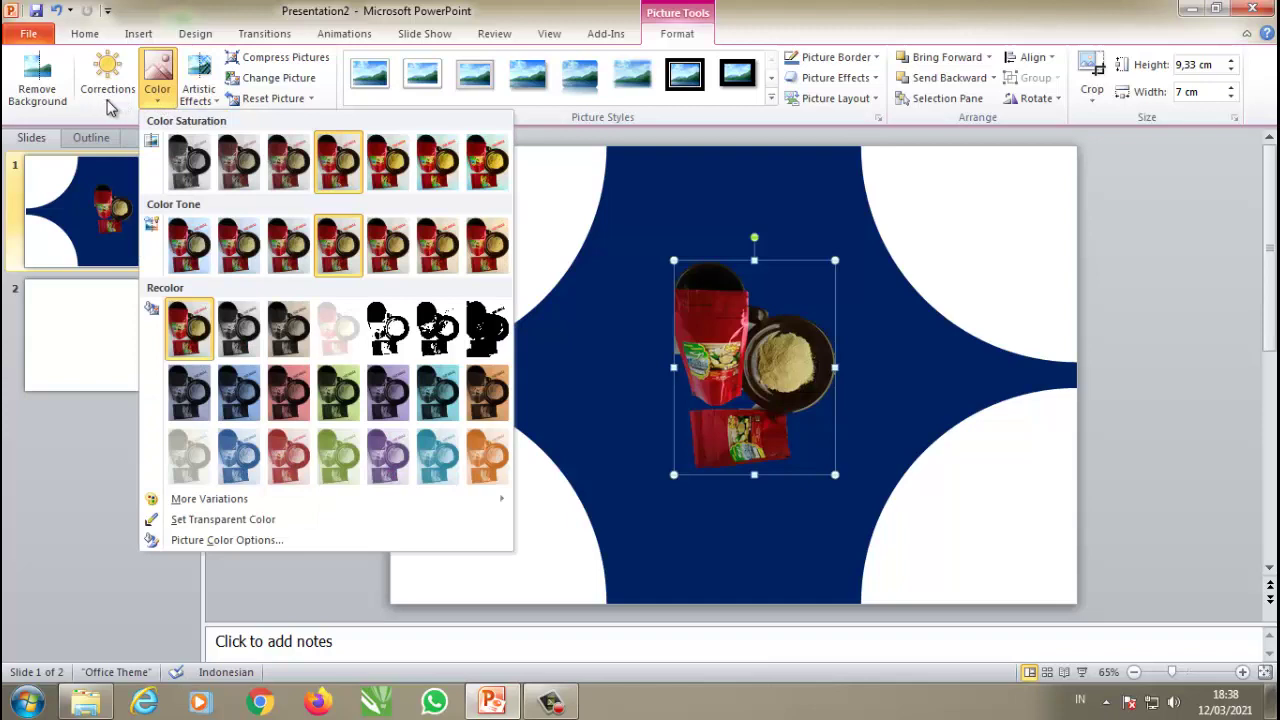
left_click(108, 104)
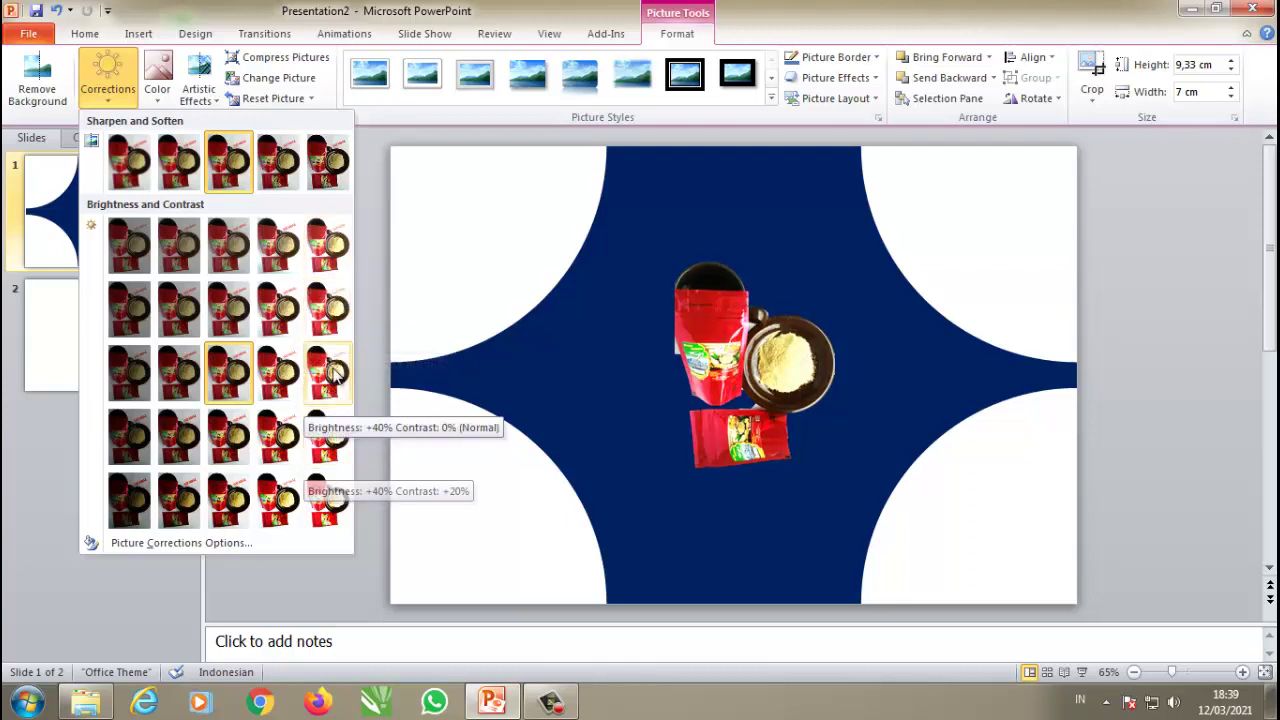
left_click(328, 308)
left_click(305, 329)
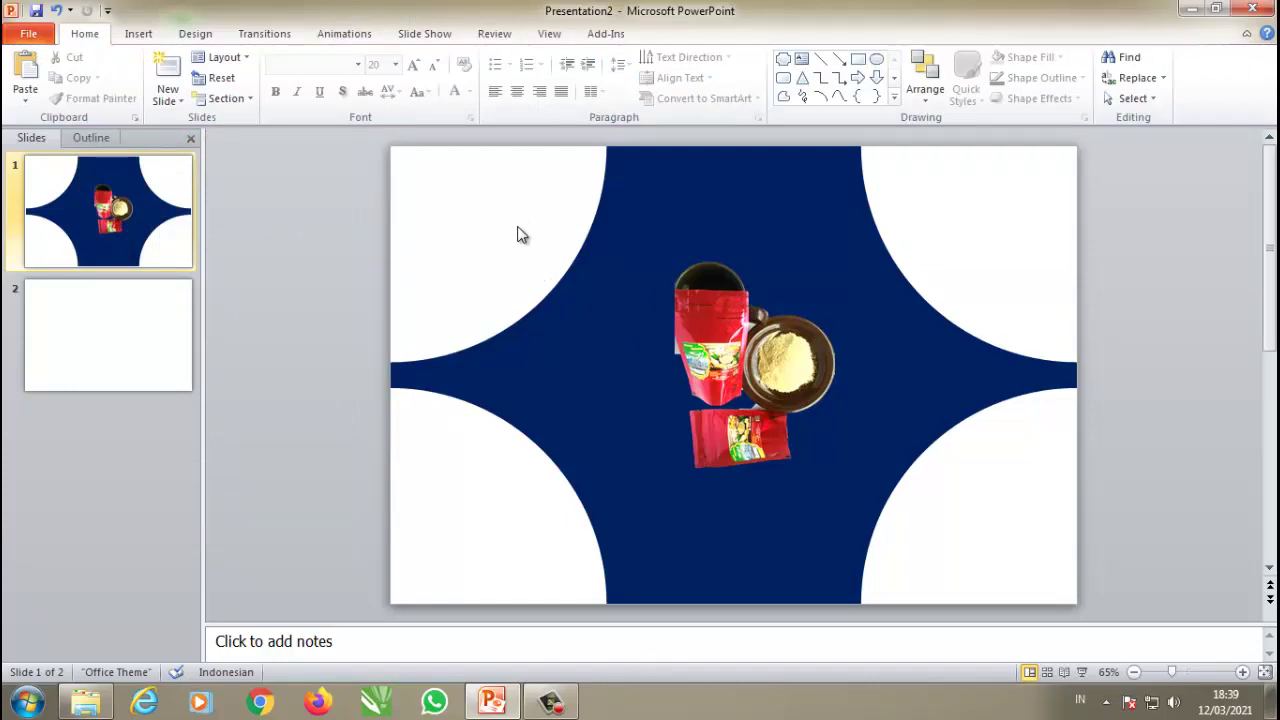
Step: Drag the green Kencur WhatsApp photo from the Music library onto slide 1
left_click(85, 703)
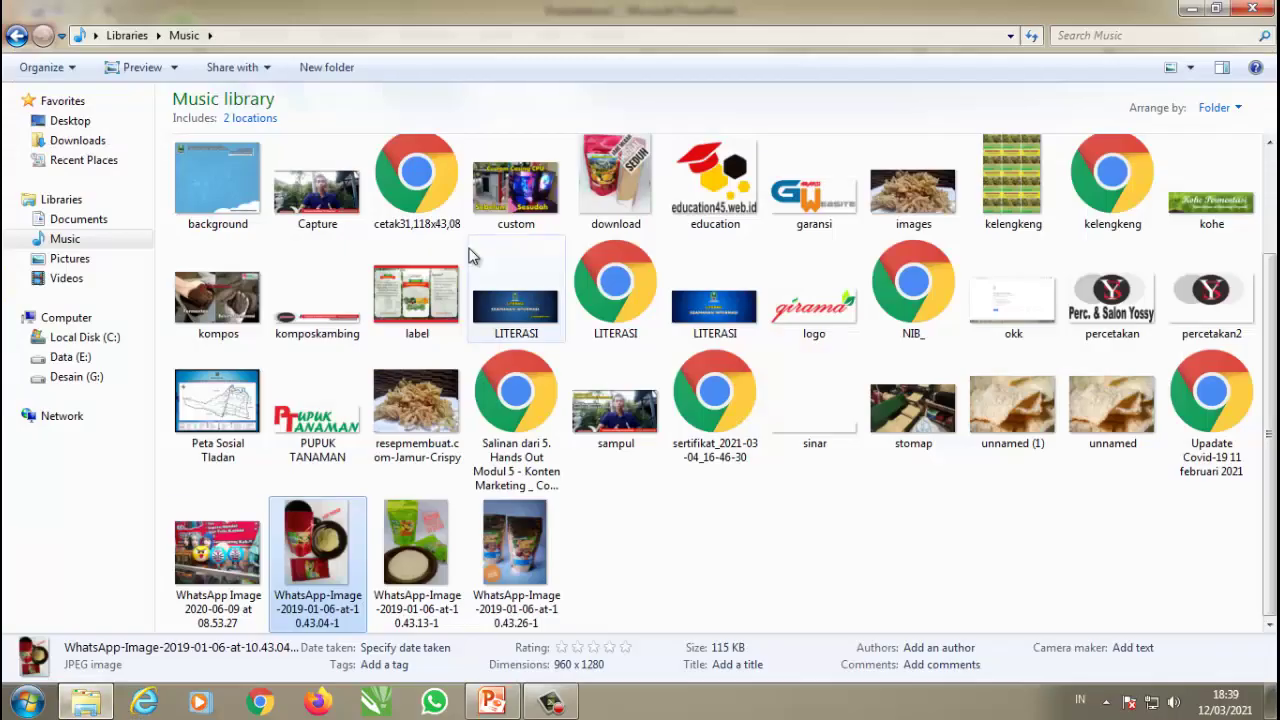
left_click(413, 545)
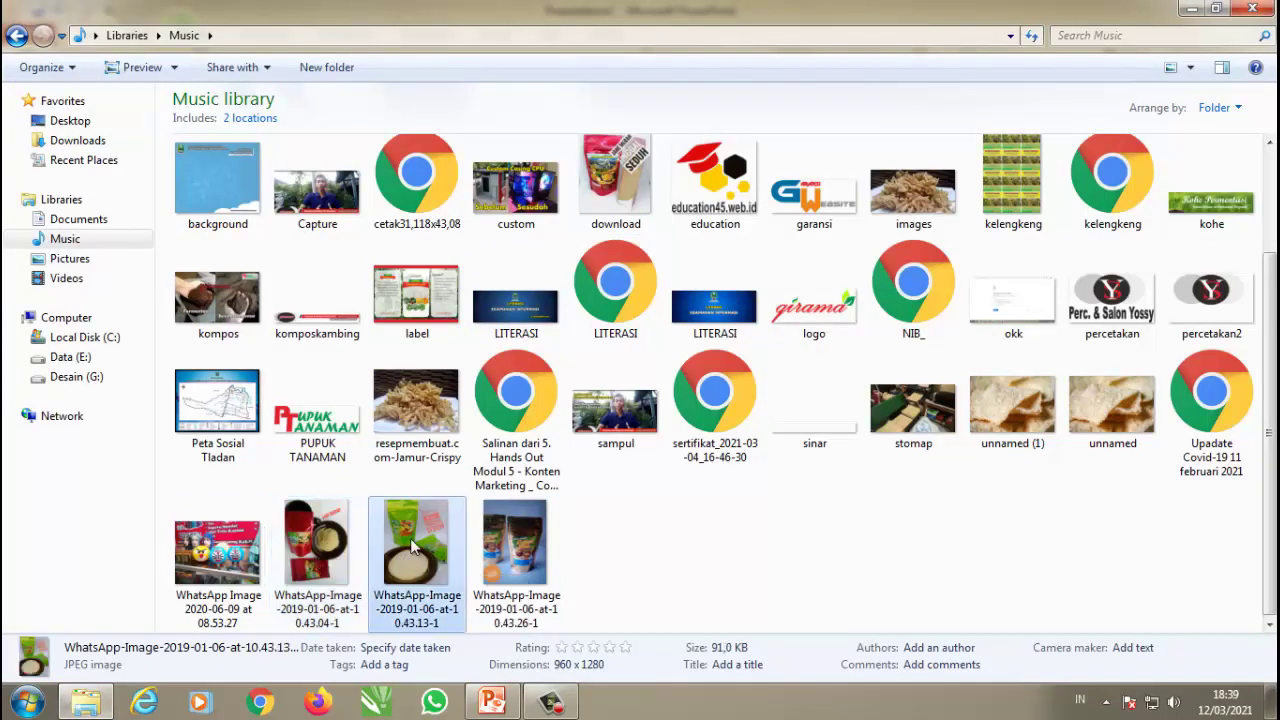
mouse_move(422, 563)
left_mouse_down()
mouse_move(474, 620)
mouse_move(445, 600)
left_mouse_up()
Step: Shrink the Kencur photo and move it into the slide's top-left corner
left_click_drag(435, 607, 478, 312)
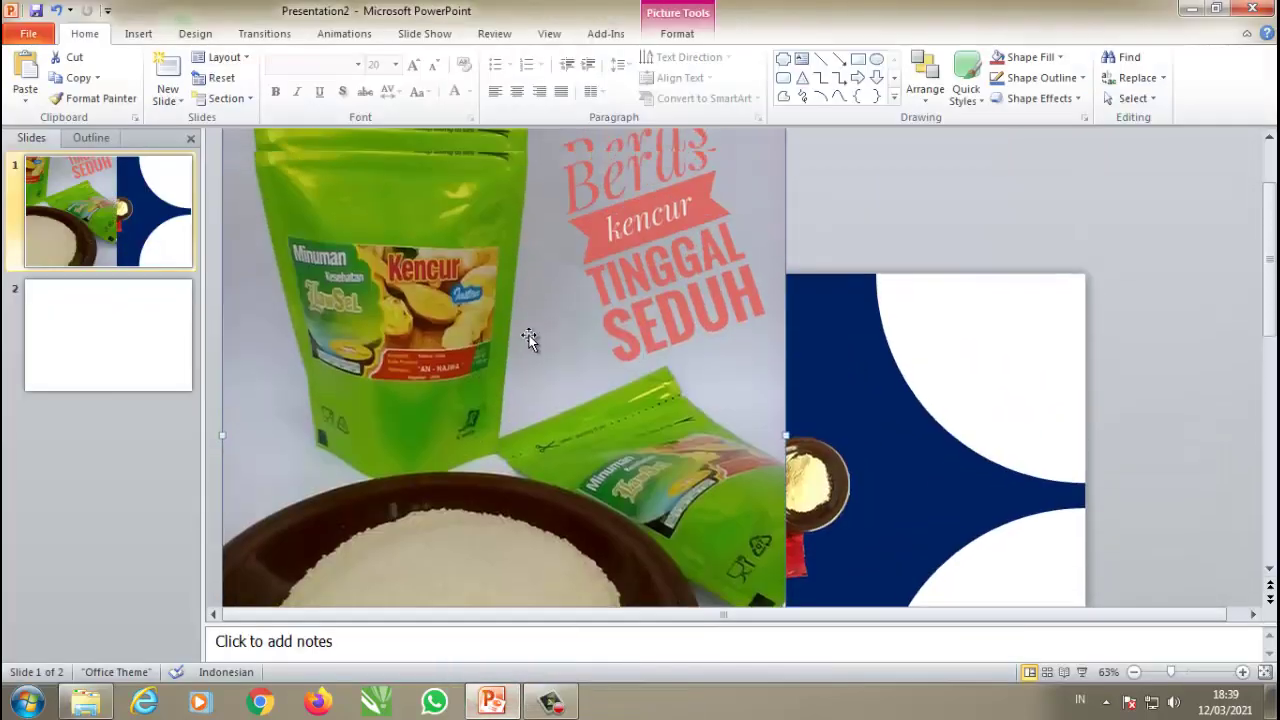
mouse_move(787, 172)
left_mouse_down()
mouse_move(397, 535)
mouse_move(487, 407)
left_mouse_up()
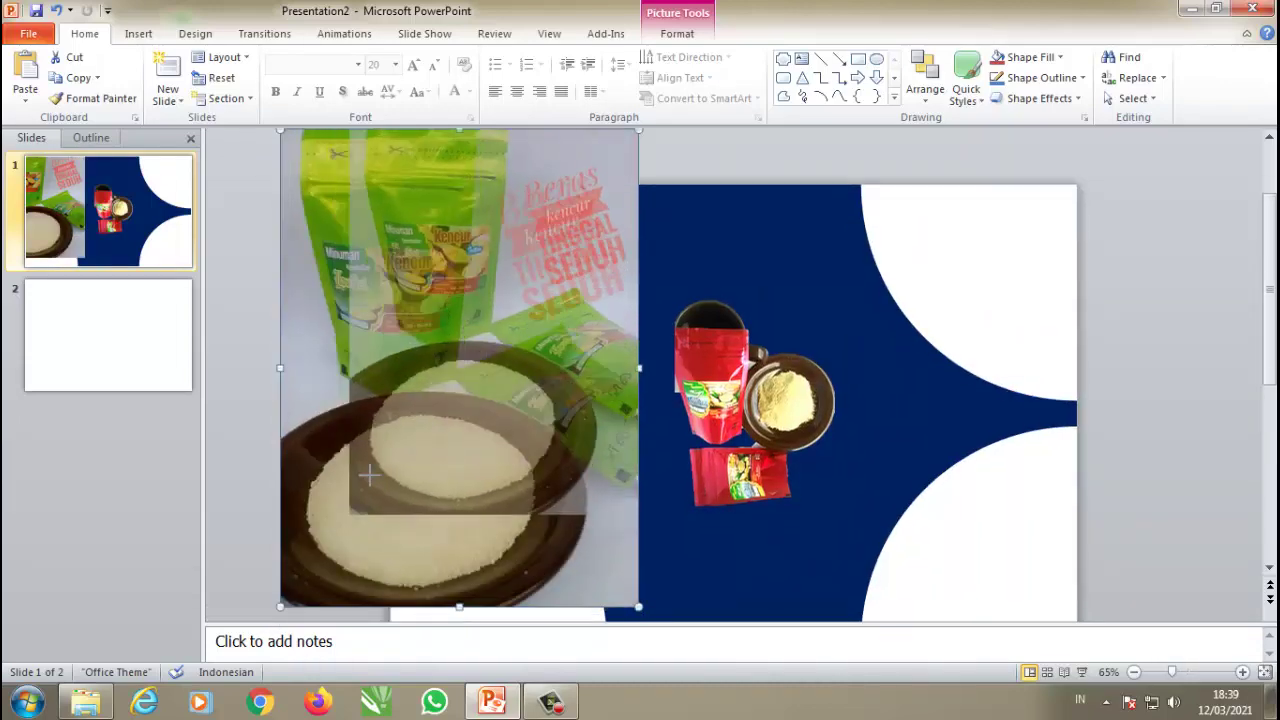
mouse_move(280, 615)
left_mouse_down()
mouse_move(423, 400)
mouse_move(494, 328)
left_mouse_up()
Step: Send the Kencur photo to the back, behind the navy plaque
right_click(495, 328)
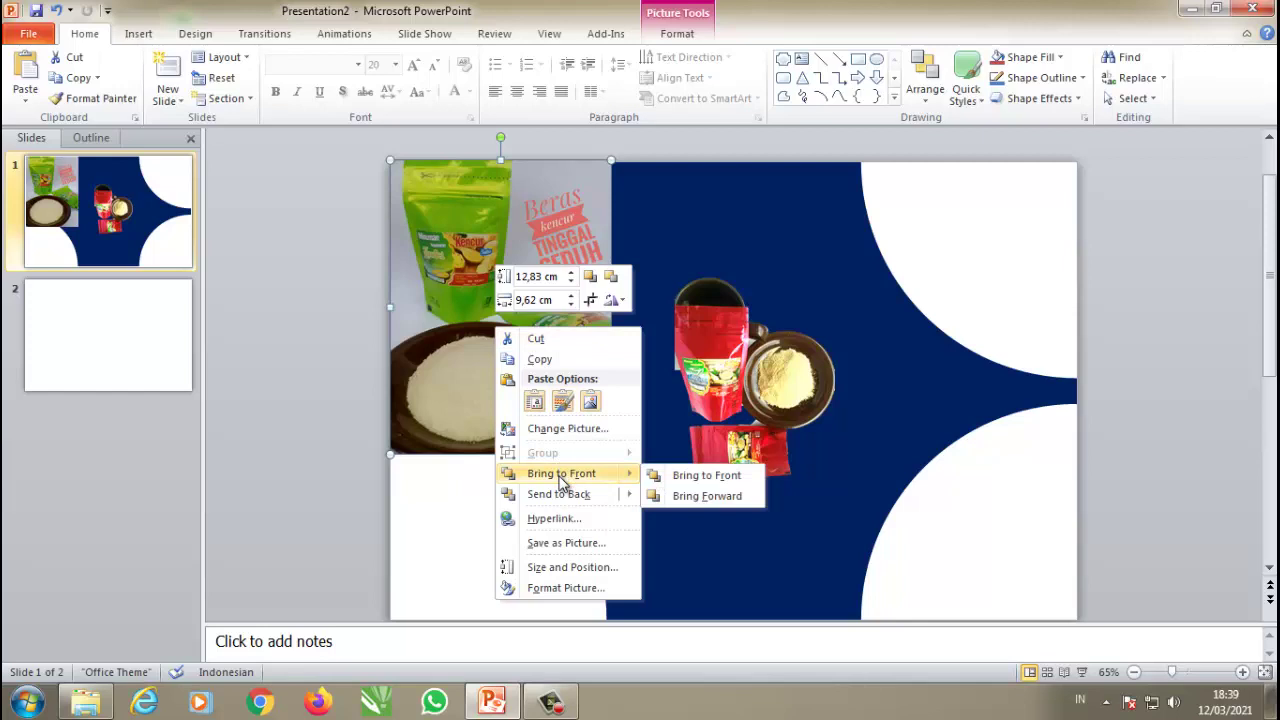
mouse_move(559, 494)
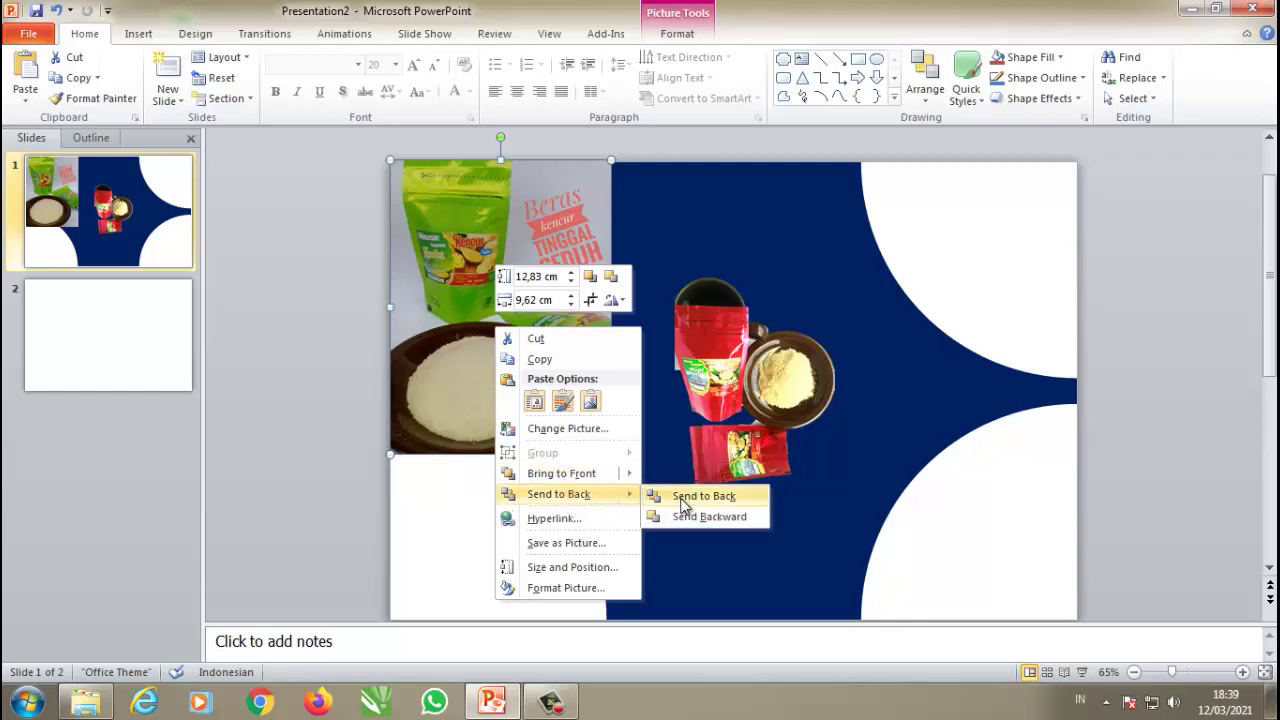
left_click(681, 500)
left_click(308, 395)
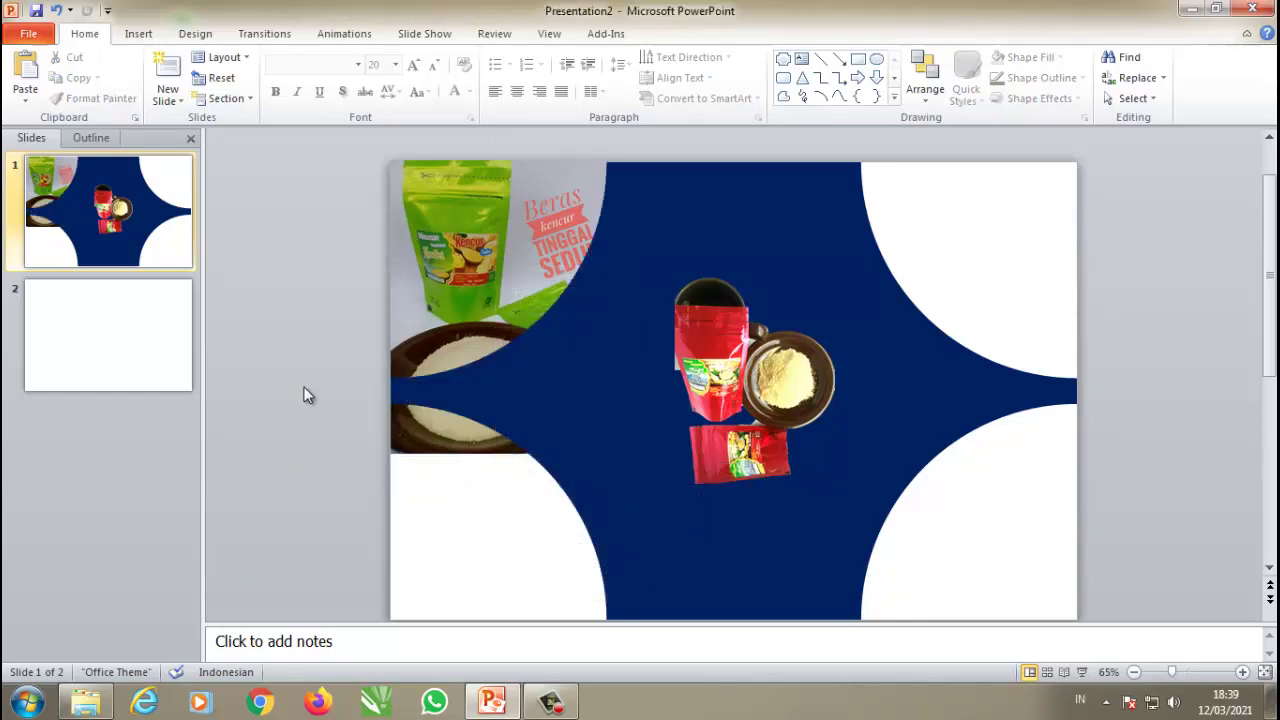
Step: Resize and align the Kencur photo to fit the slide's top-left corner
left_click(557, 263)
left_click_drag(391, 453, 422, 412)
mouse_move(493, 254)
left_mouse_down()
mouse_move(461, 260)
mouse_move(463, 245)
left_mouse_up()
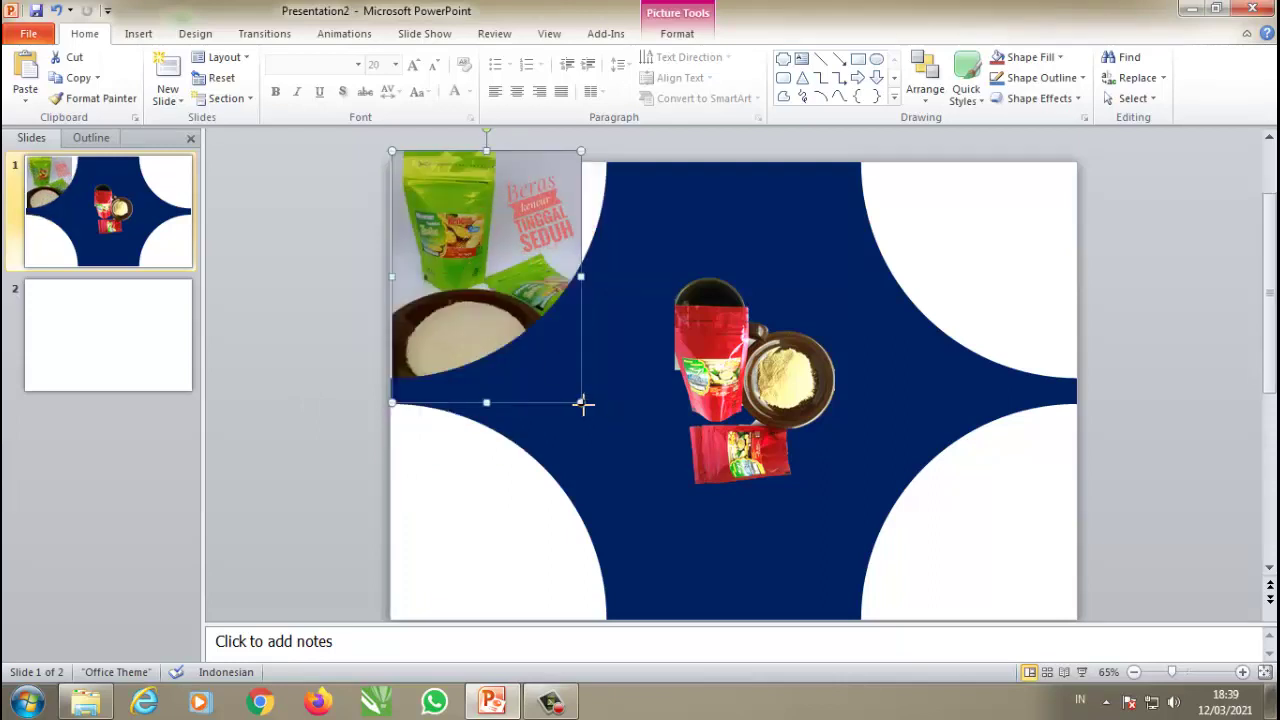
left_click_drag(582, 403, 615, 449)
mouse_move(460, 248)
left_mouse_down()
mouse_move(461, 271)
mouse_move(461, 235)
left_mouse_up()
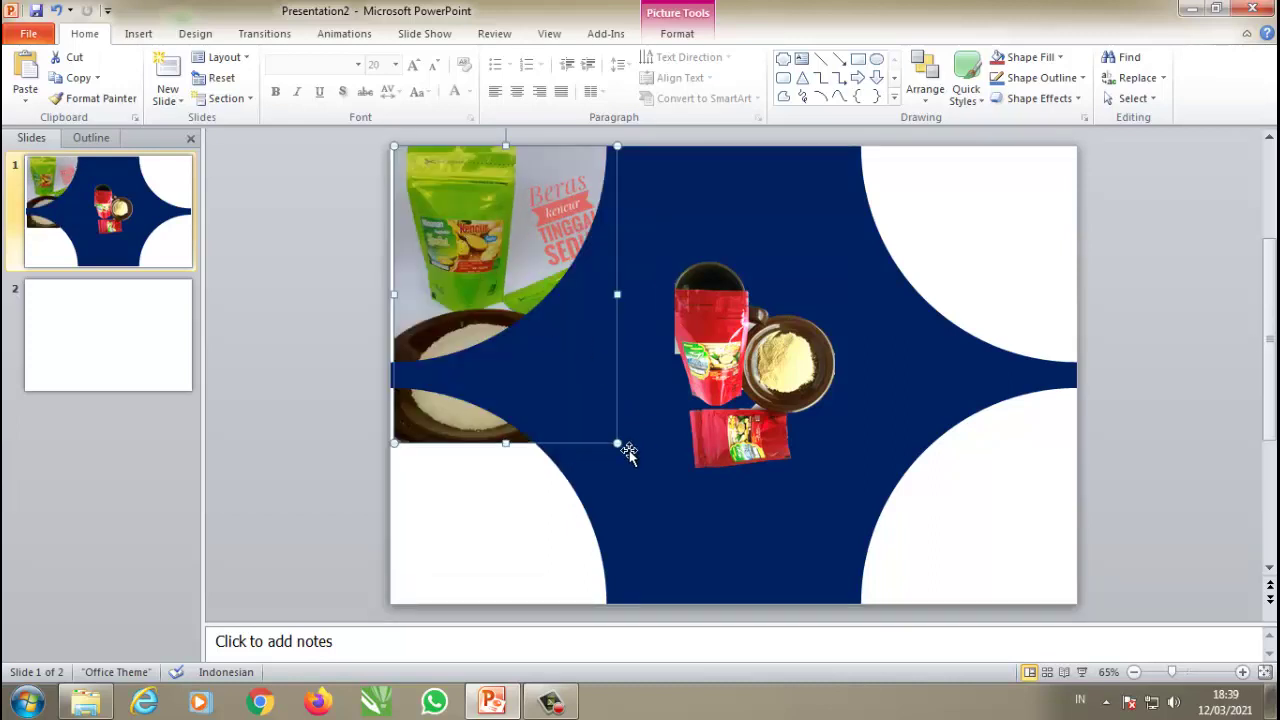
left_click_drag(476, 295, 472, 293)
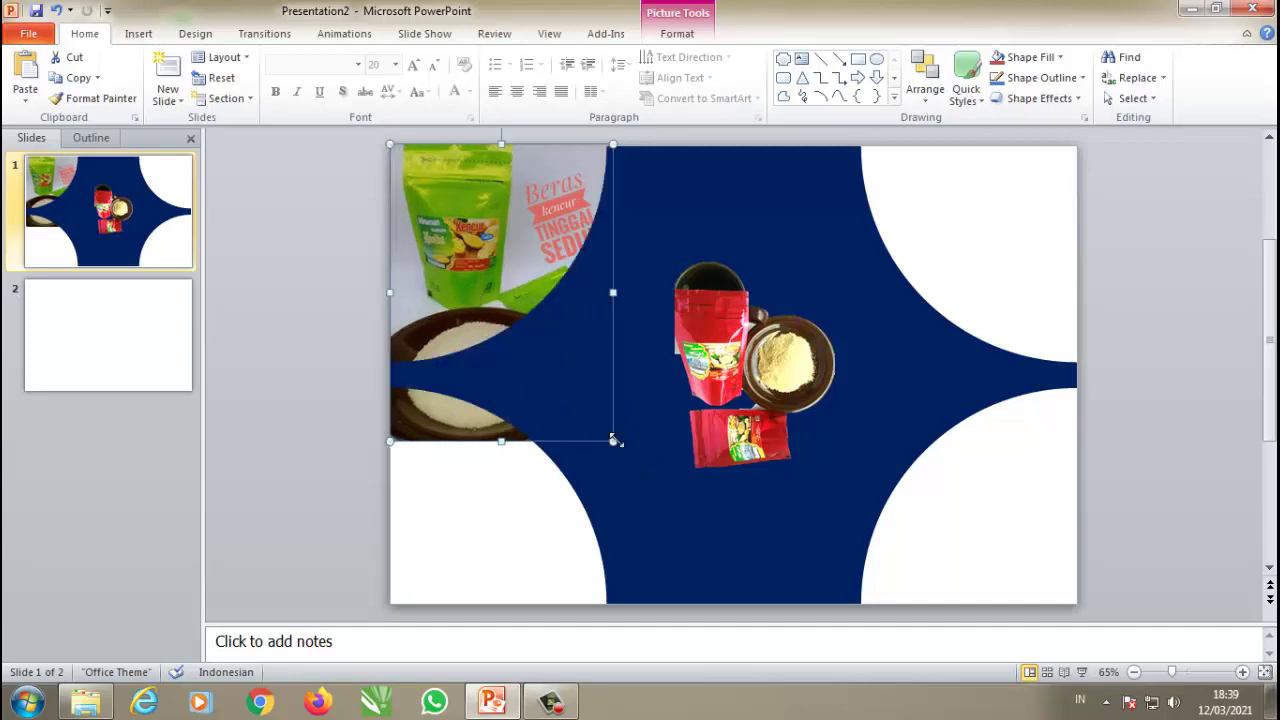
left_click_drag(613, 440, 608, 413)
Step: Make the navy plaque's curved corner cut-outs slightly smaller with its adjustment handle
left_click(638, 236)
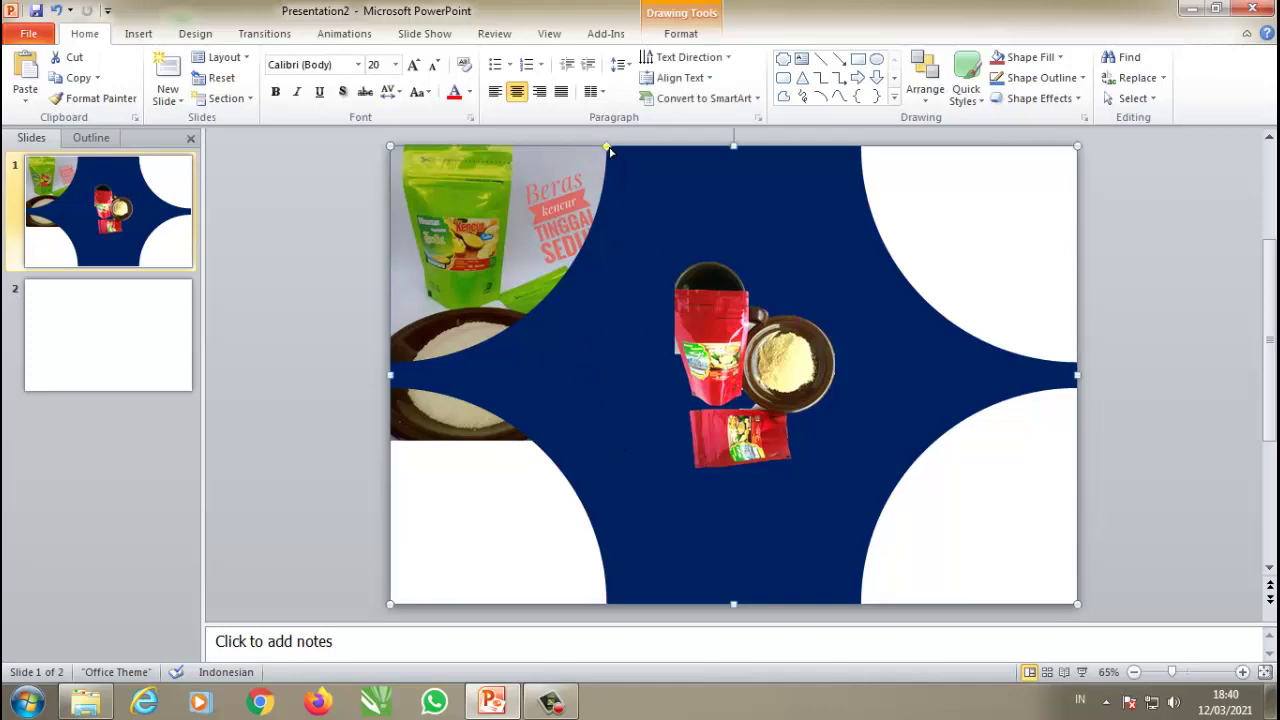
left_click_drag(608, 149, 614, 149)
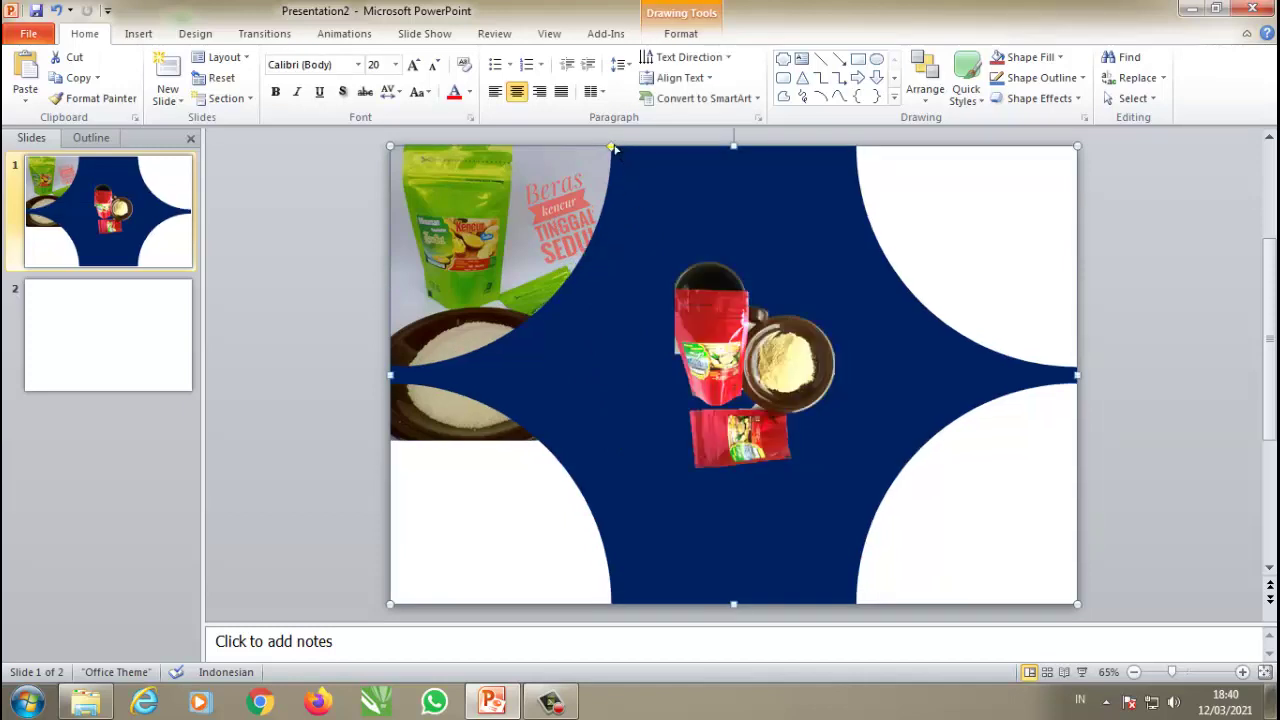
left_click(512, 287)
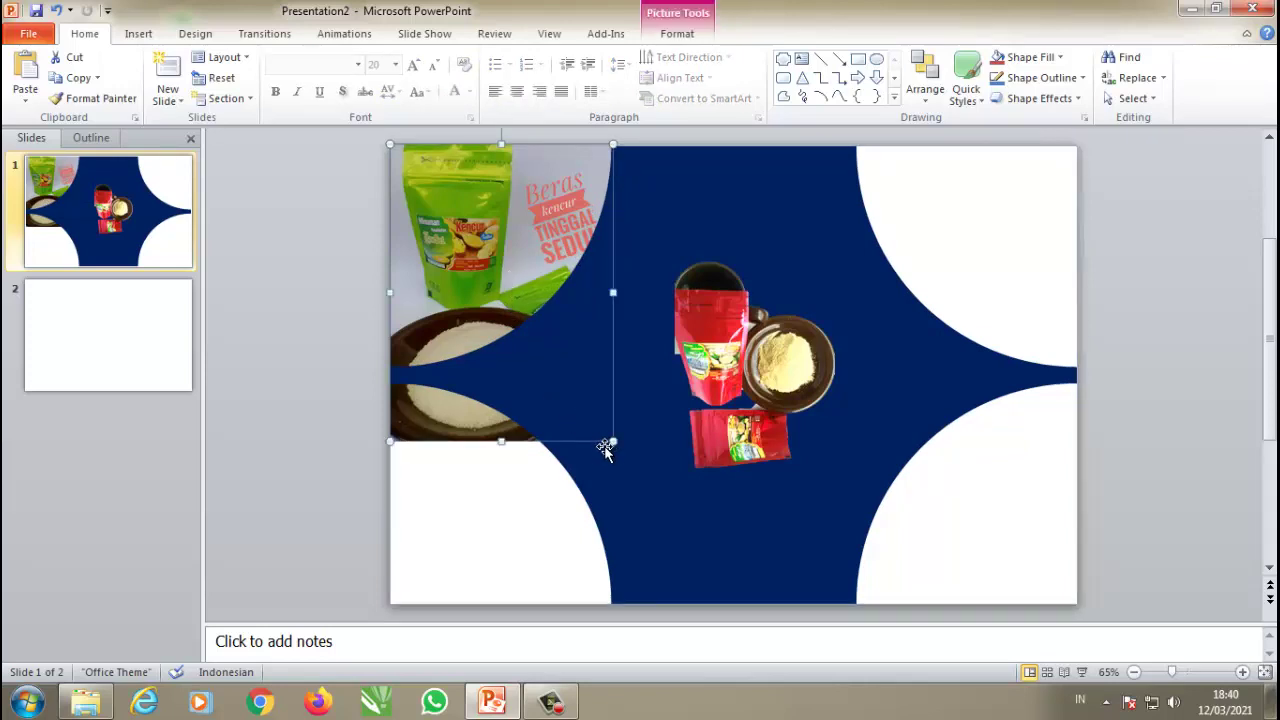
left_click(658, 198)
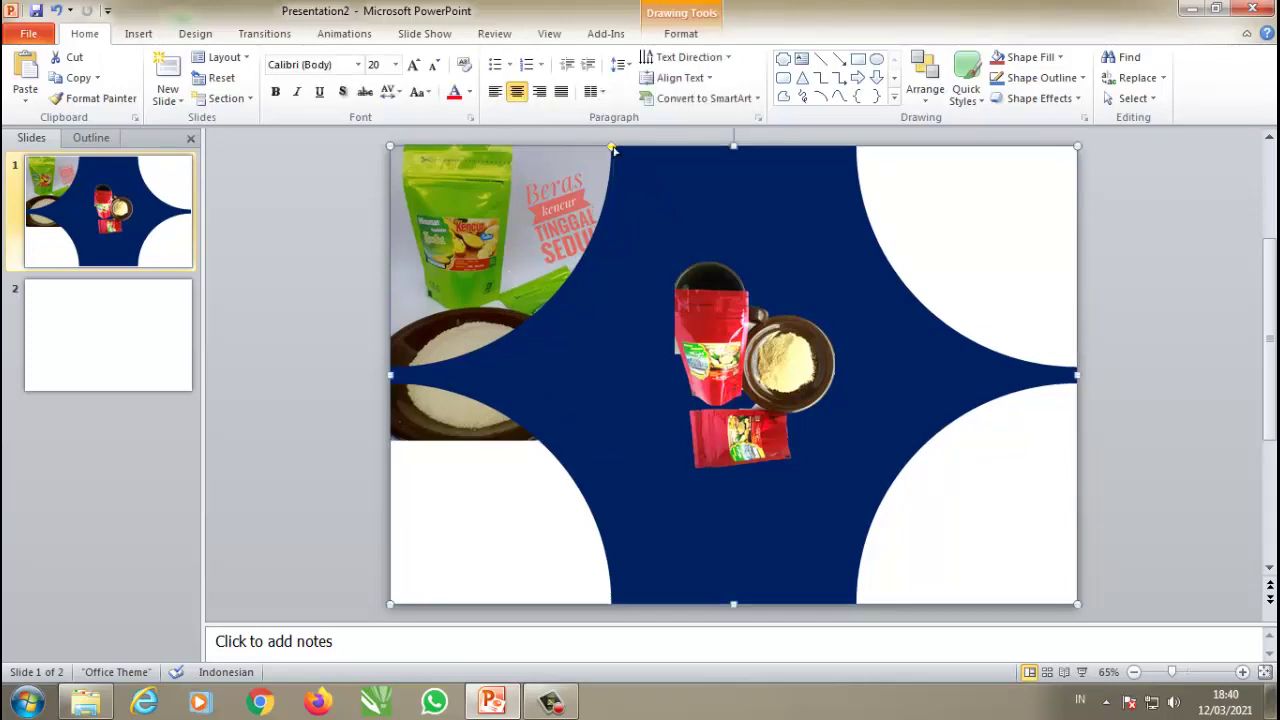
left_click_drag(613, 149, 601, 149)
left_click(506, 230)
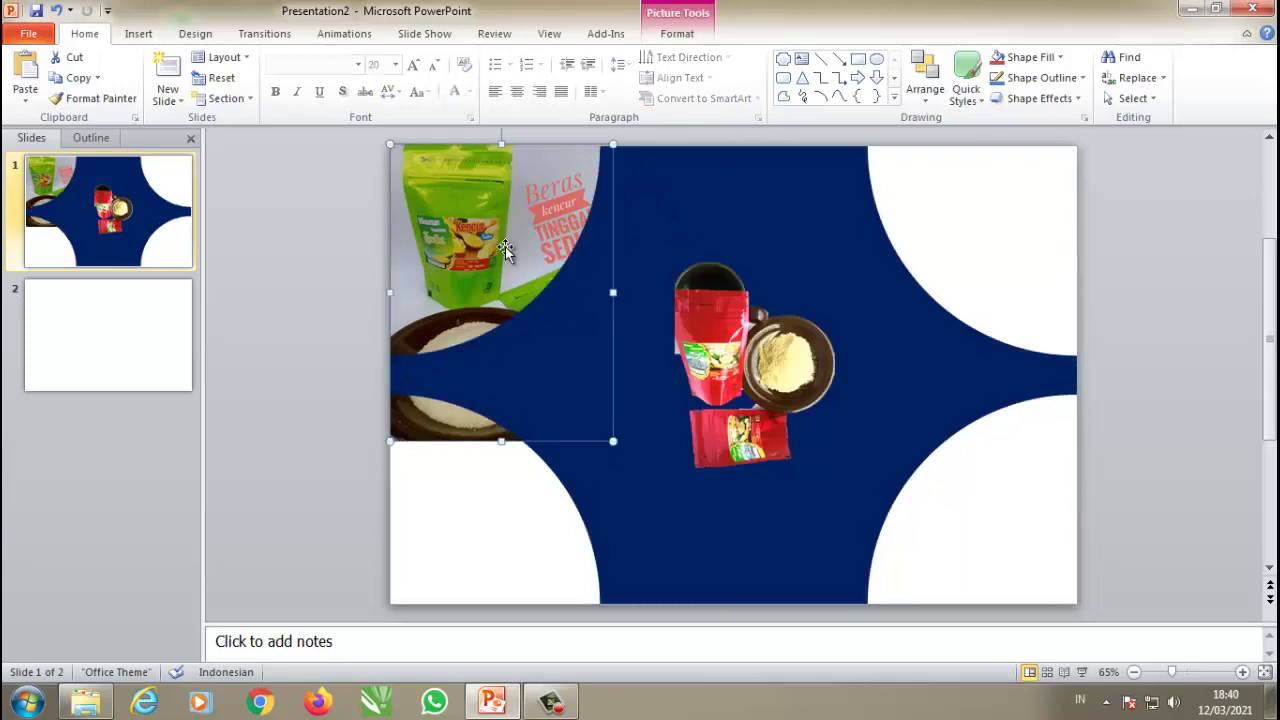
right_click(474, 246)
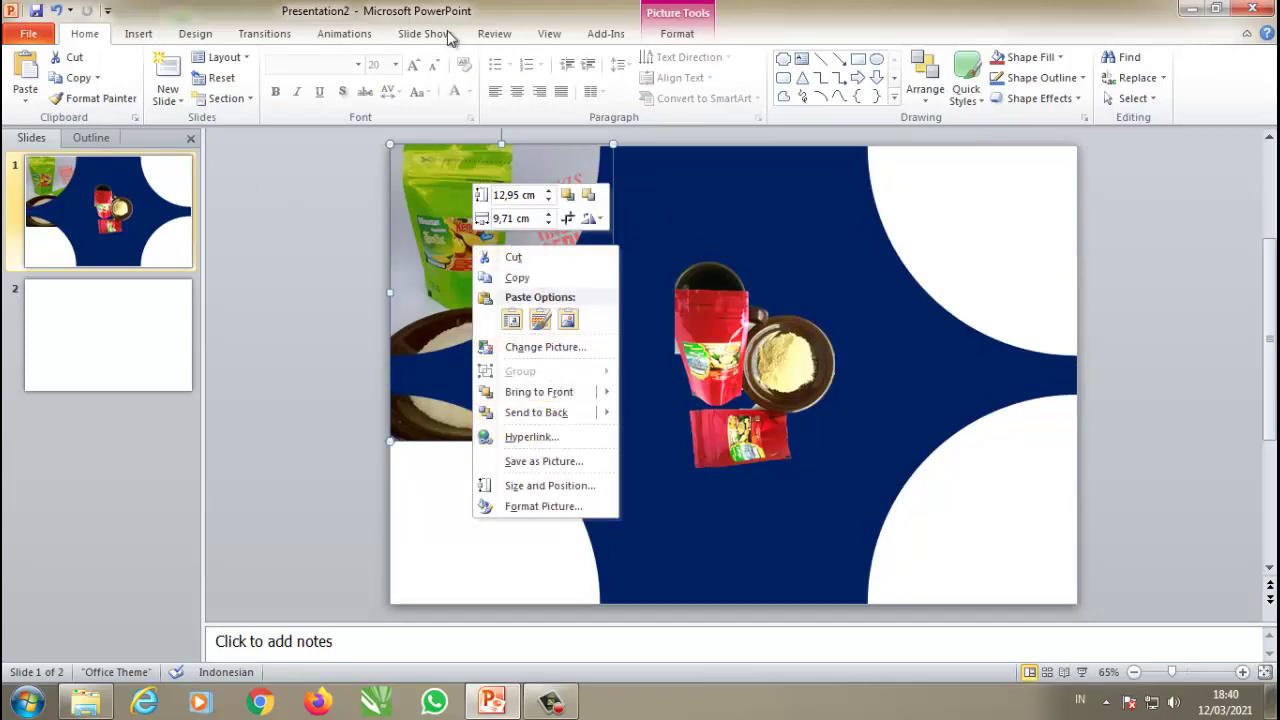
Step: Start Remove Background on the Kencur photo from Picture Tools Format
left_click(262, 34)
left_click(195, 34)
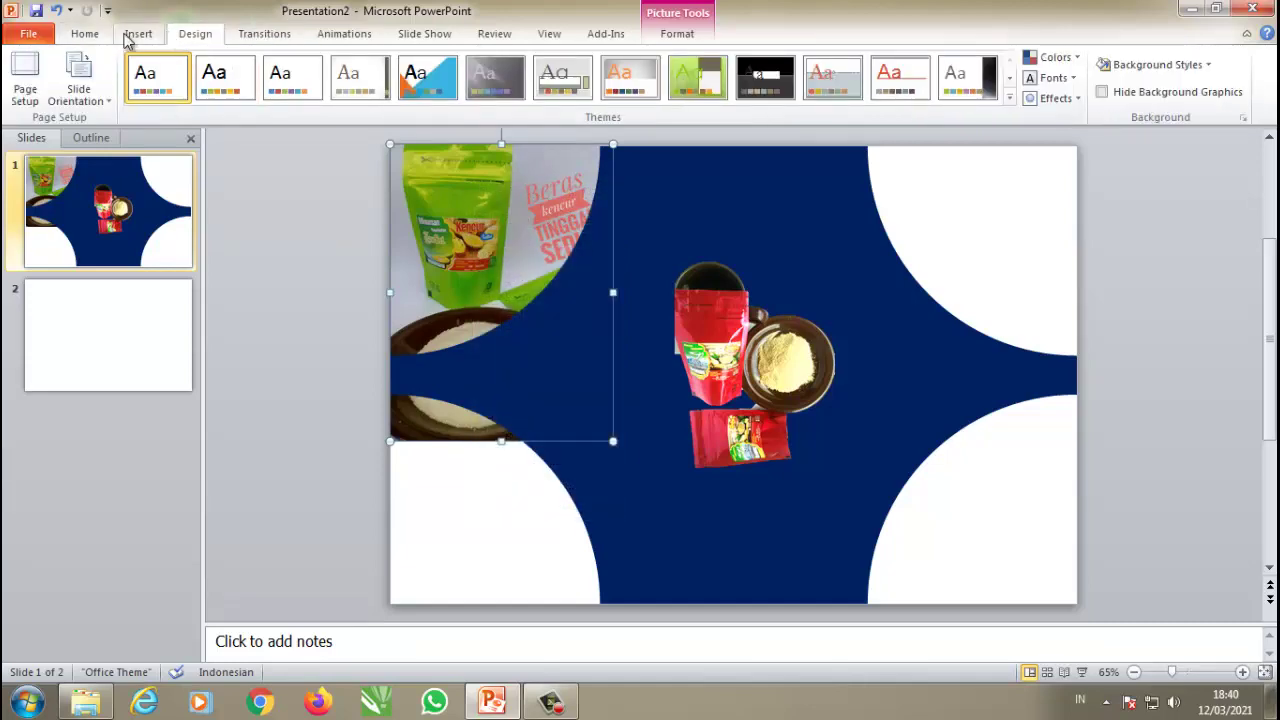
left_click(130, 35)
left_click(677, 34)
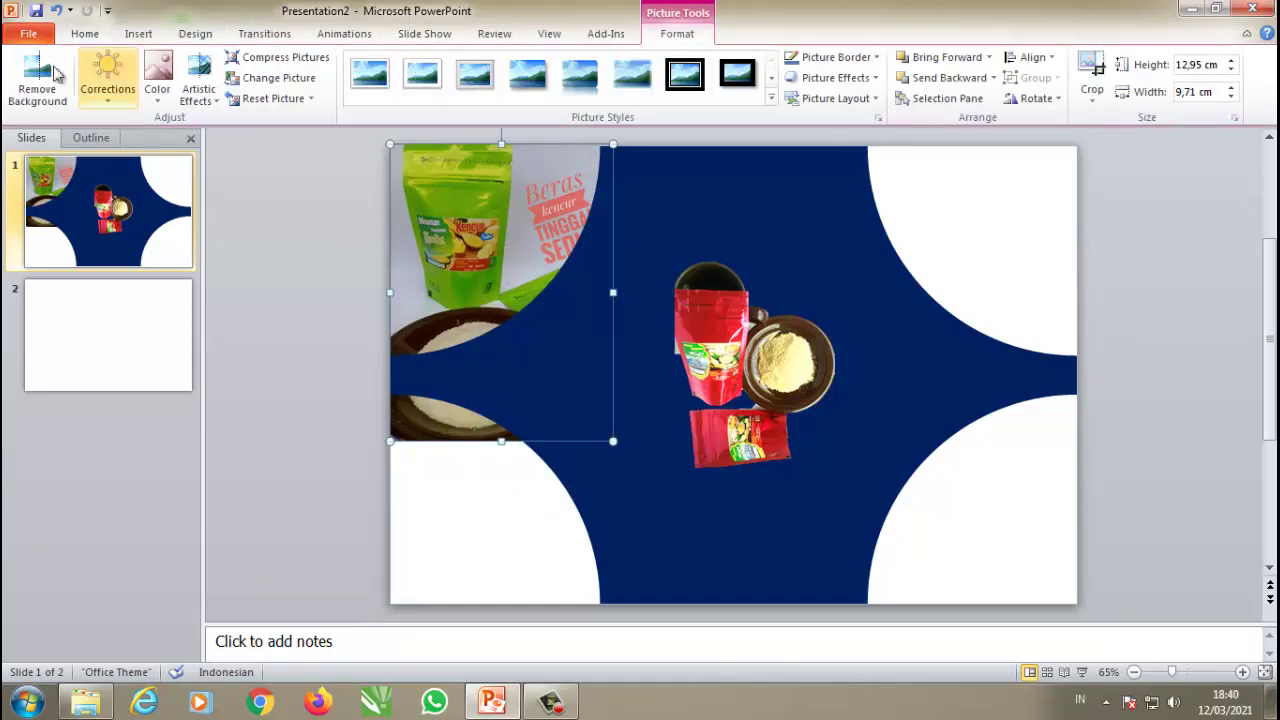
left_click(45, 75)
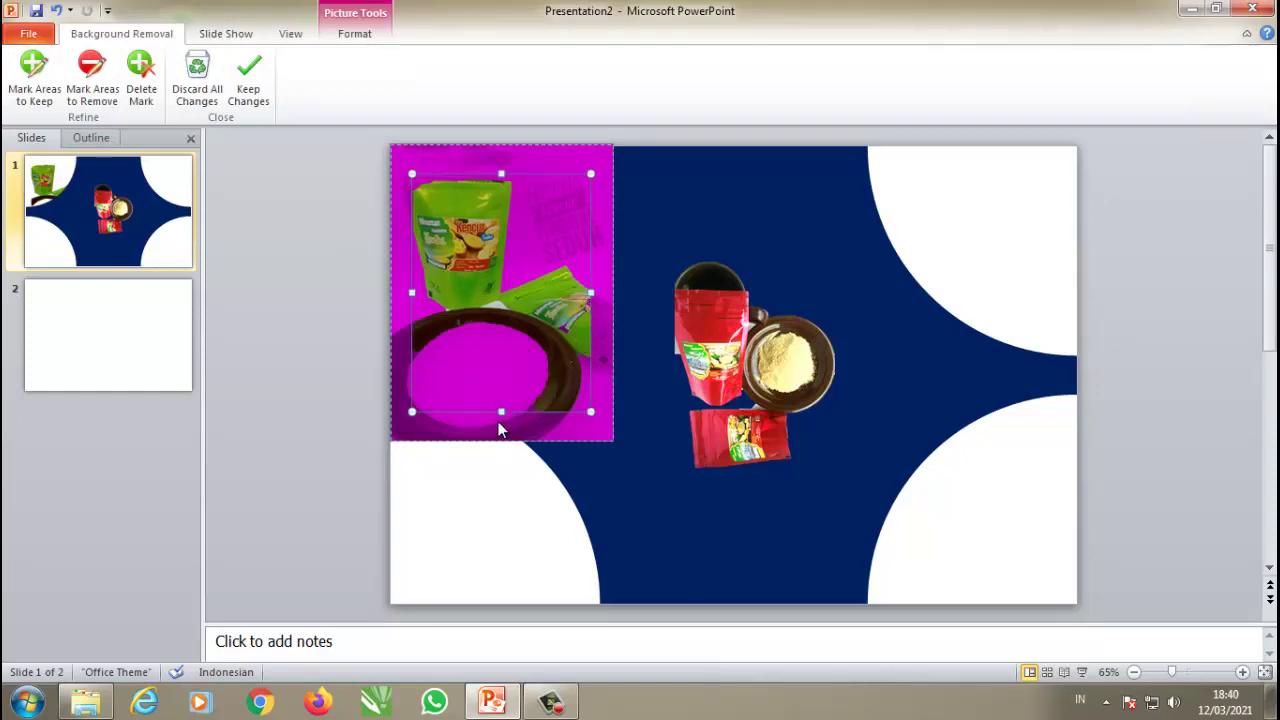
Step: Stretch the background-removal area to the photo's bottom, left, top and right edges
left_click_drag(501, 452, 500, 450)
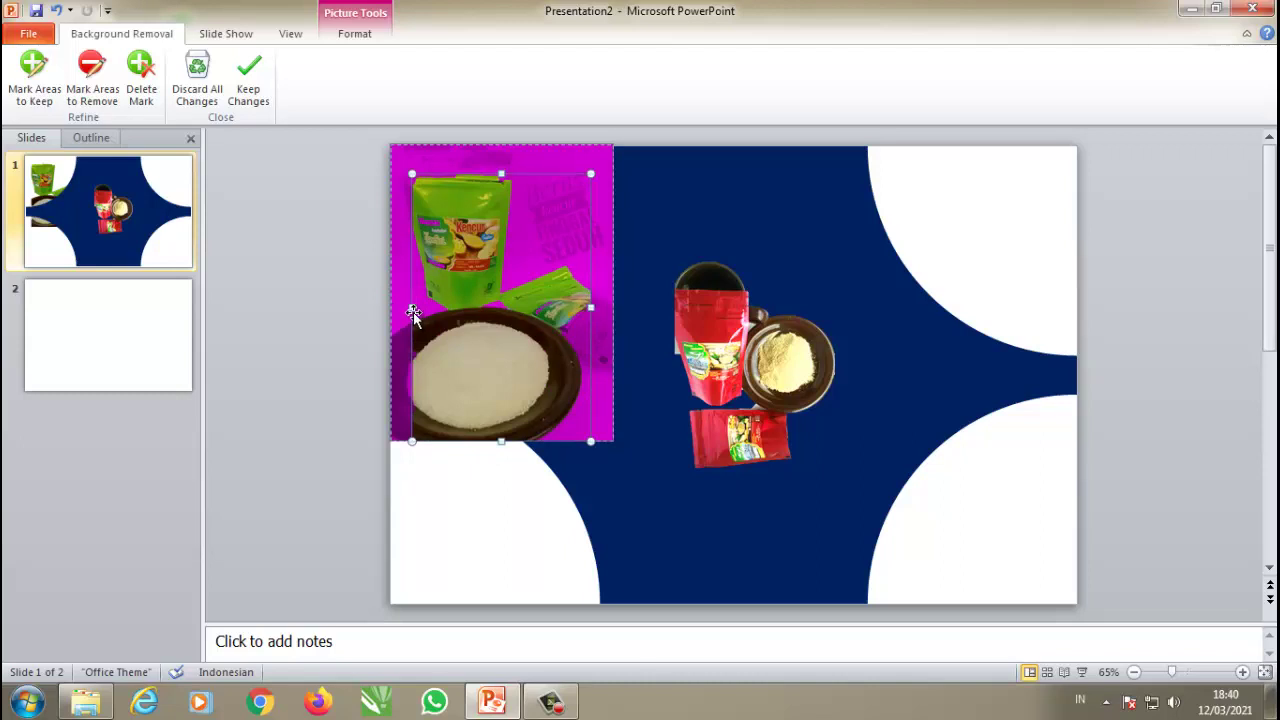
left_click_drag(410, 308, 380, 310)
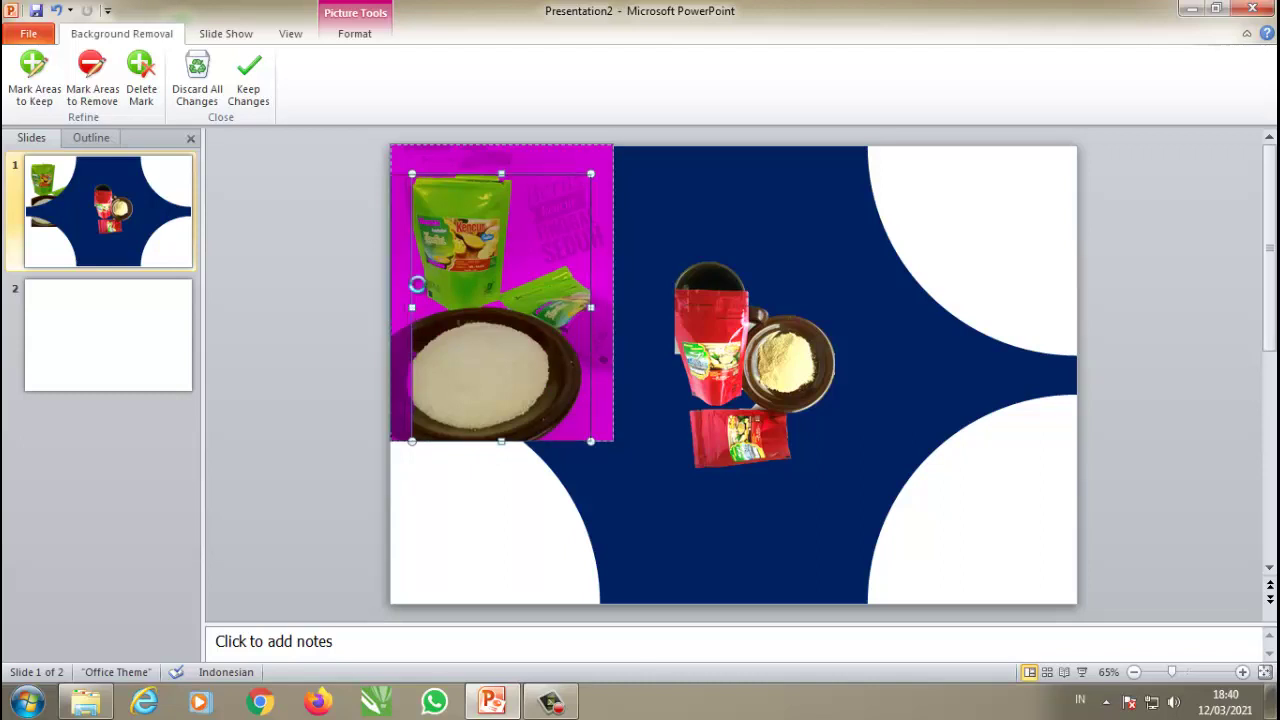
left_click_drag(490, 173, 490, 140)
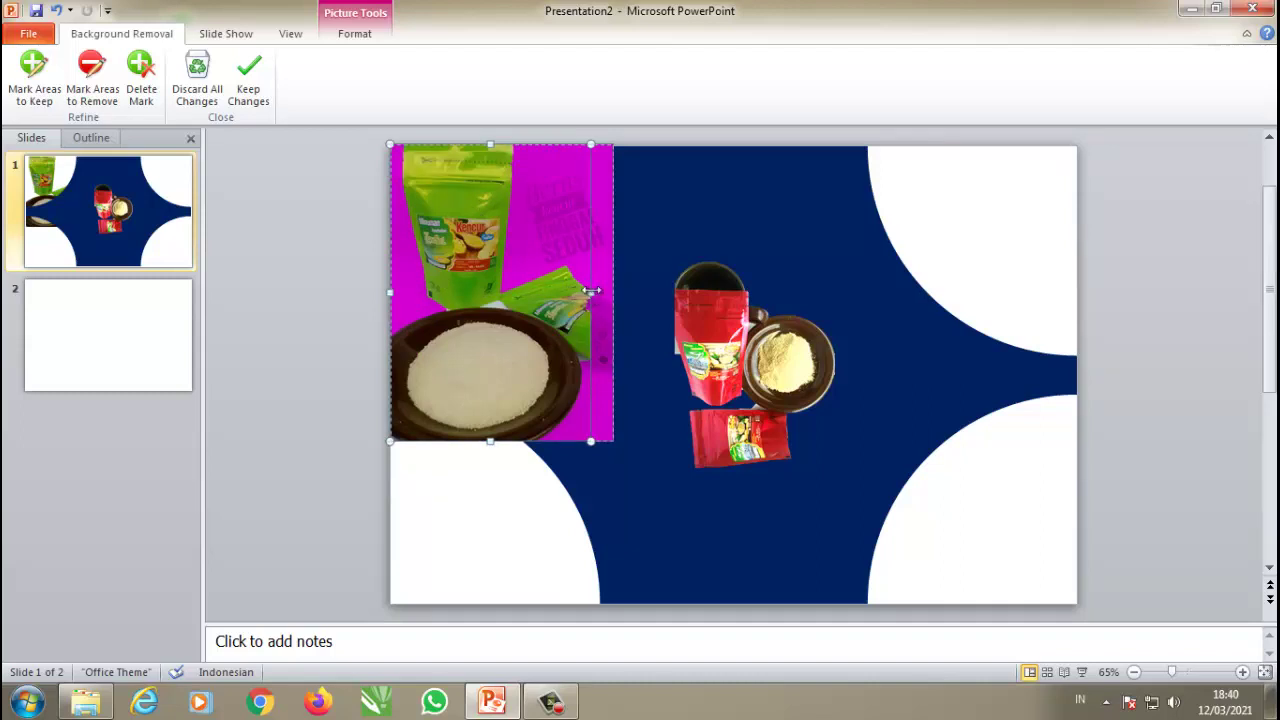
left_click_drag(591, 291, 613, 291)
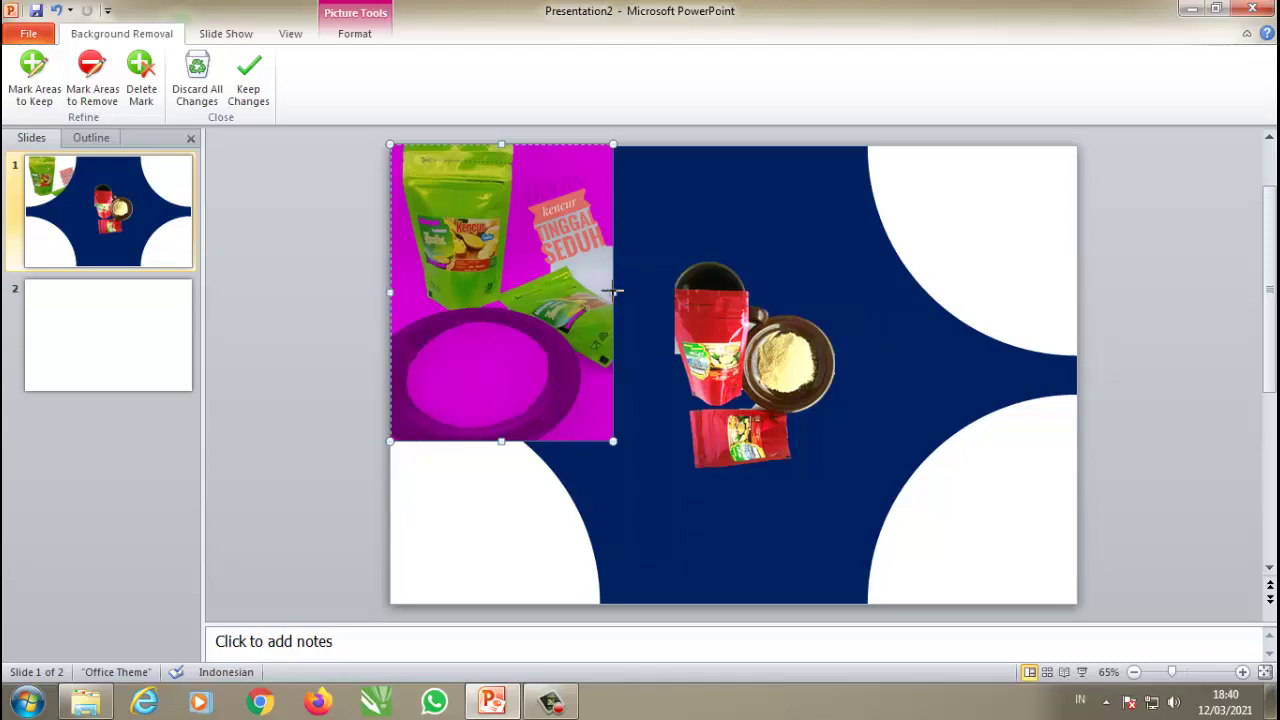
mouse_move(613, 291)
left_mouse_down()
mouse_move(578, 292)
mouse_move(613, 293)
left_mouse_up()
left_click(141, 105)
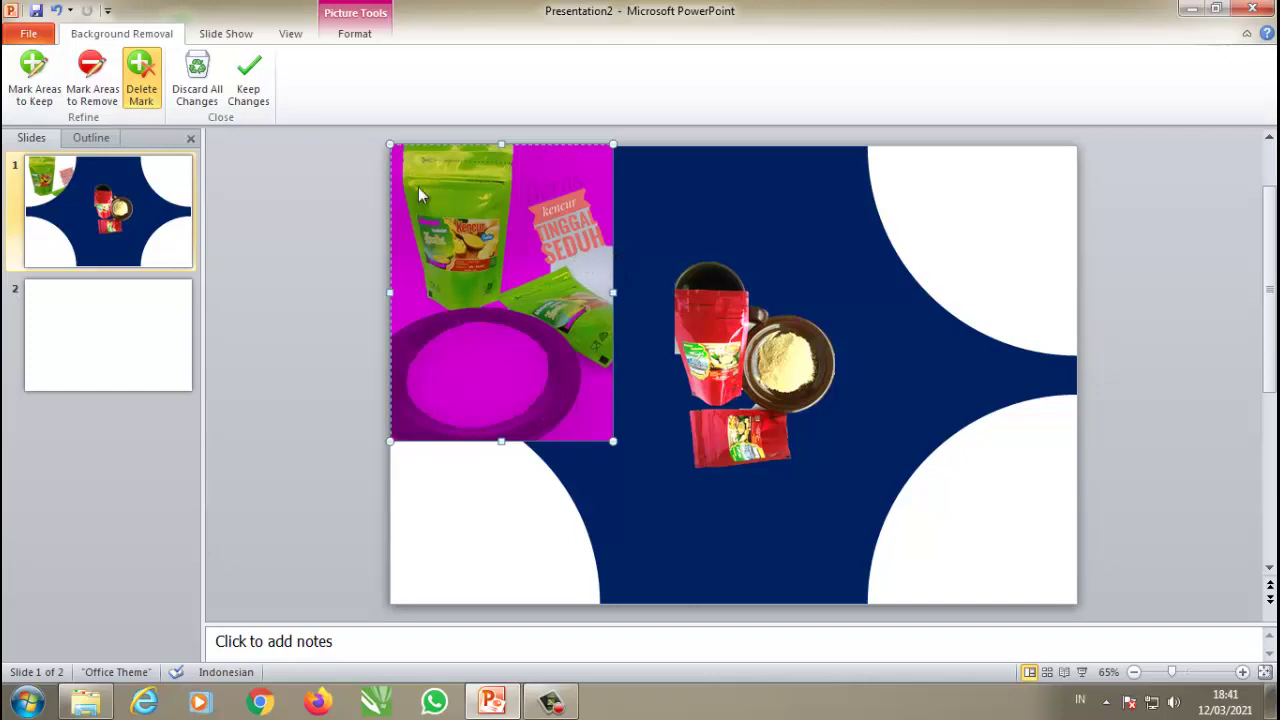
Step: Mark the product label text and a leftover white patch for removal
left_click(145, 90)
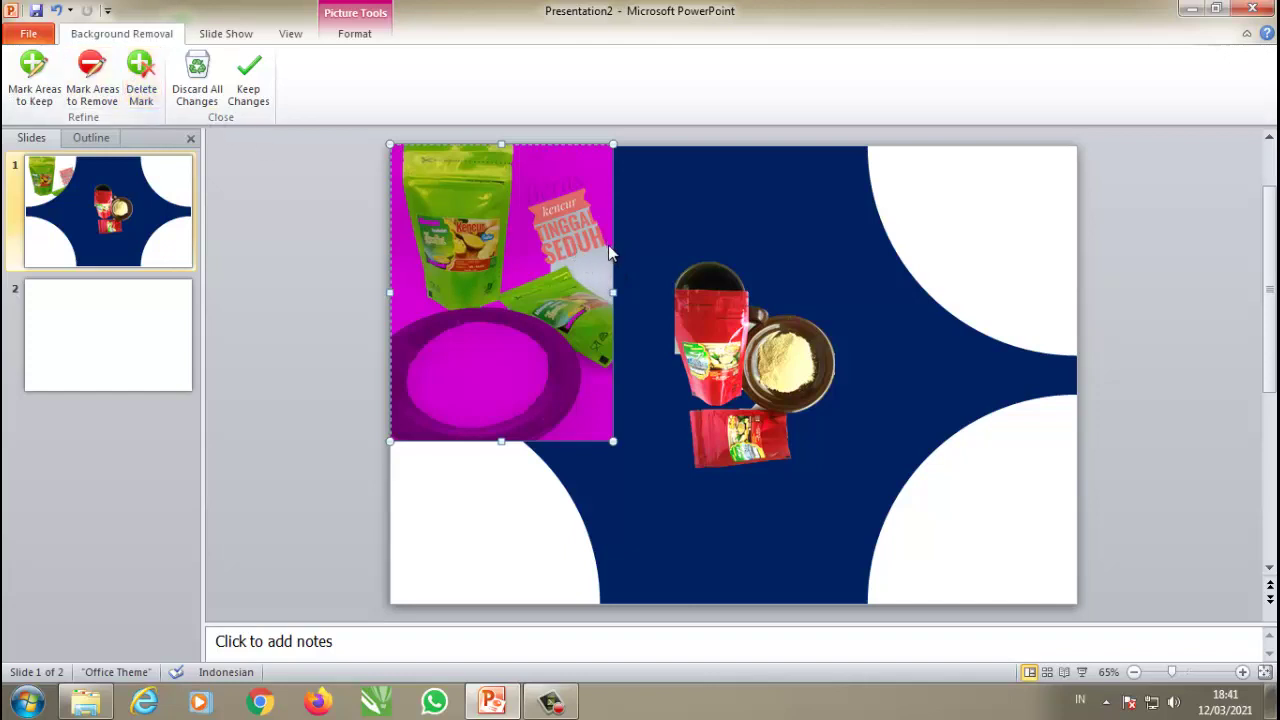
left_click(92, 80)
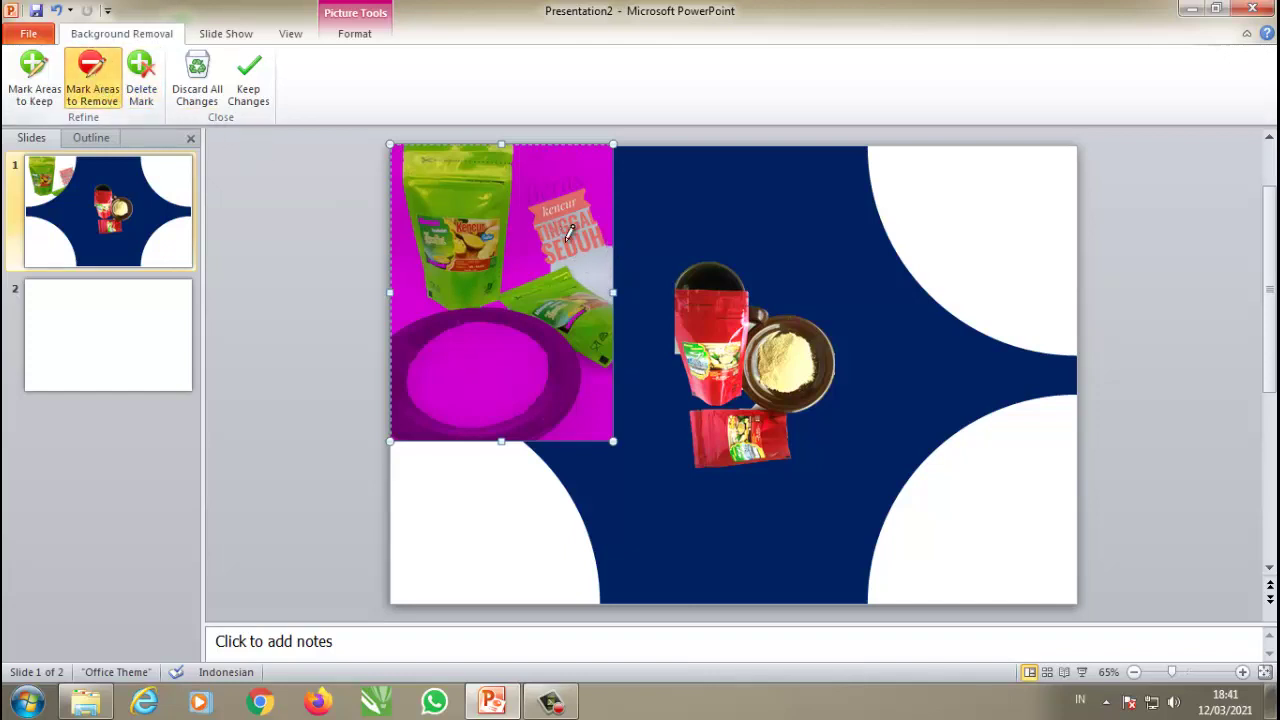
left_click_drag(570, 243, 573, 231)
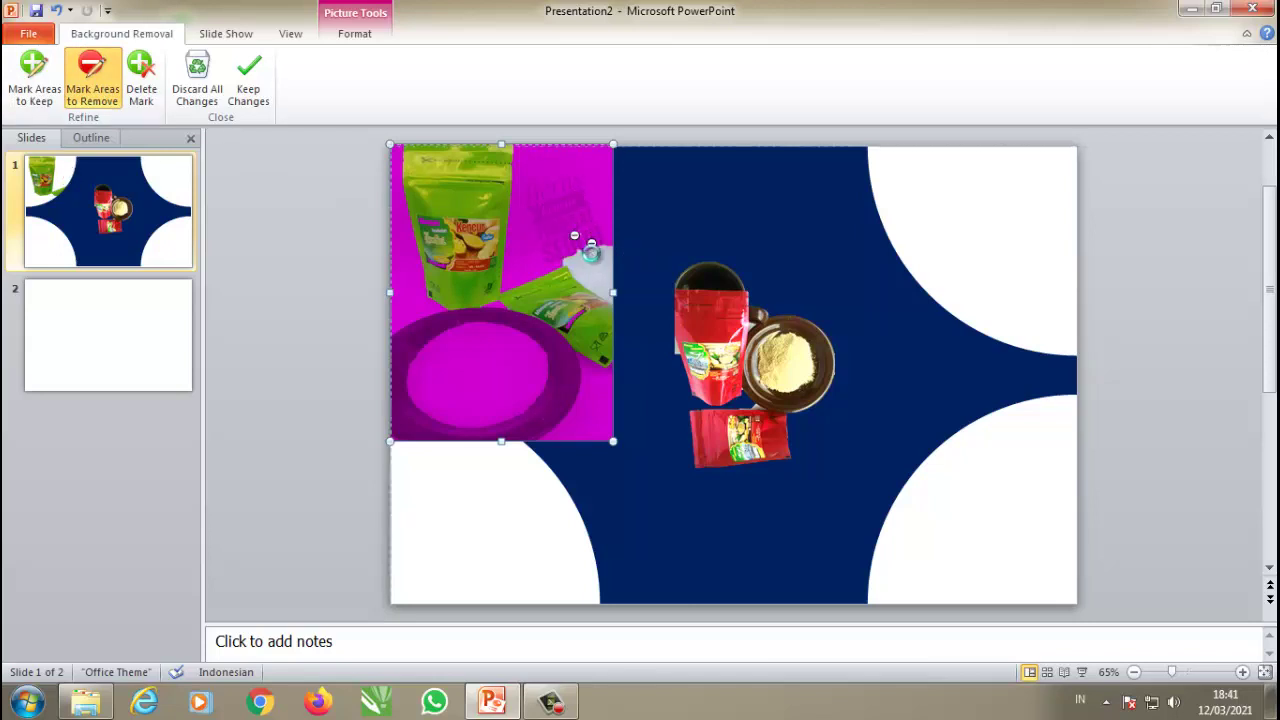
left_click(589, 250)
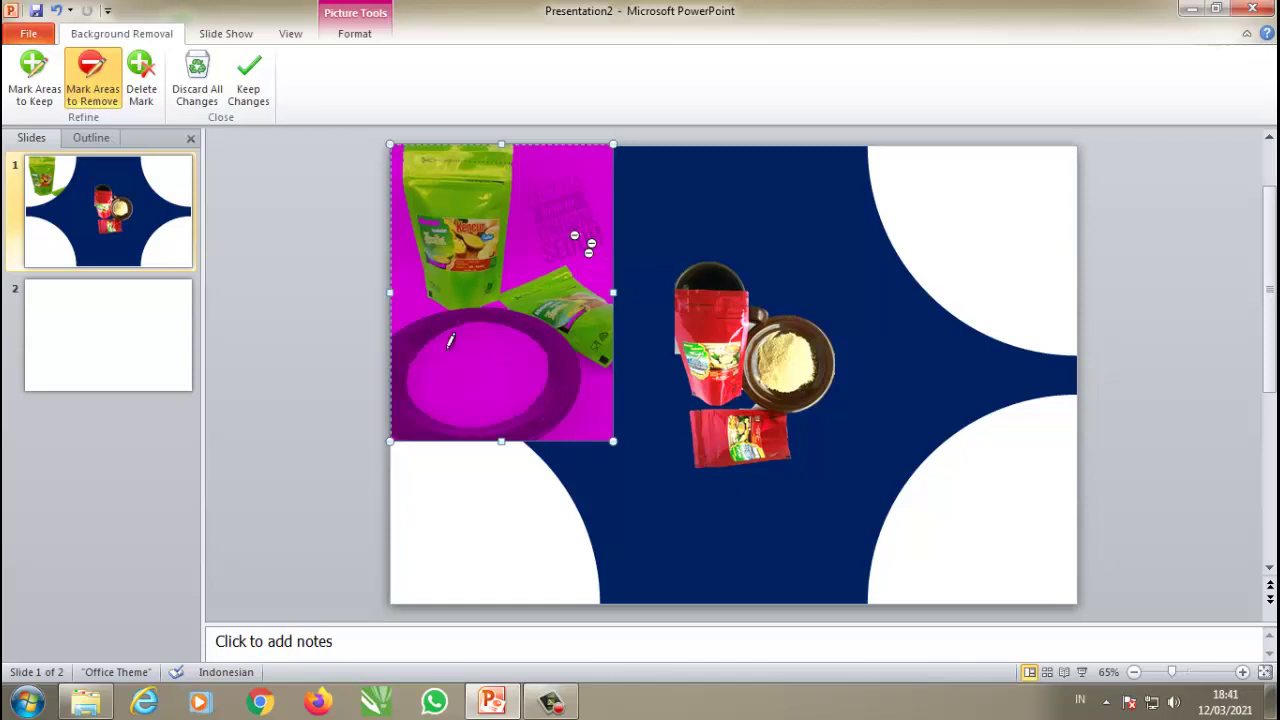
left_click(140, 86)
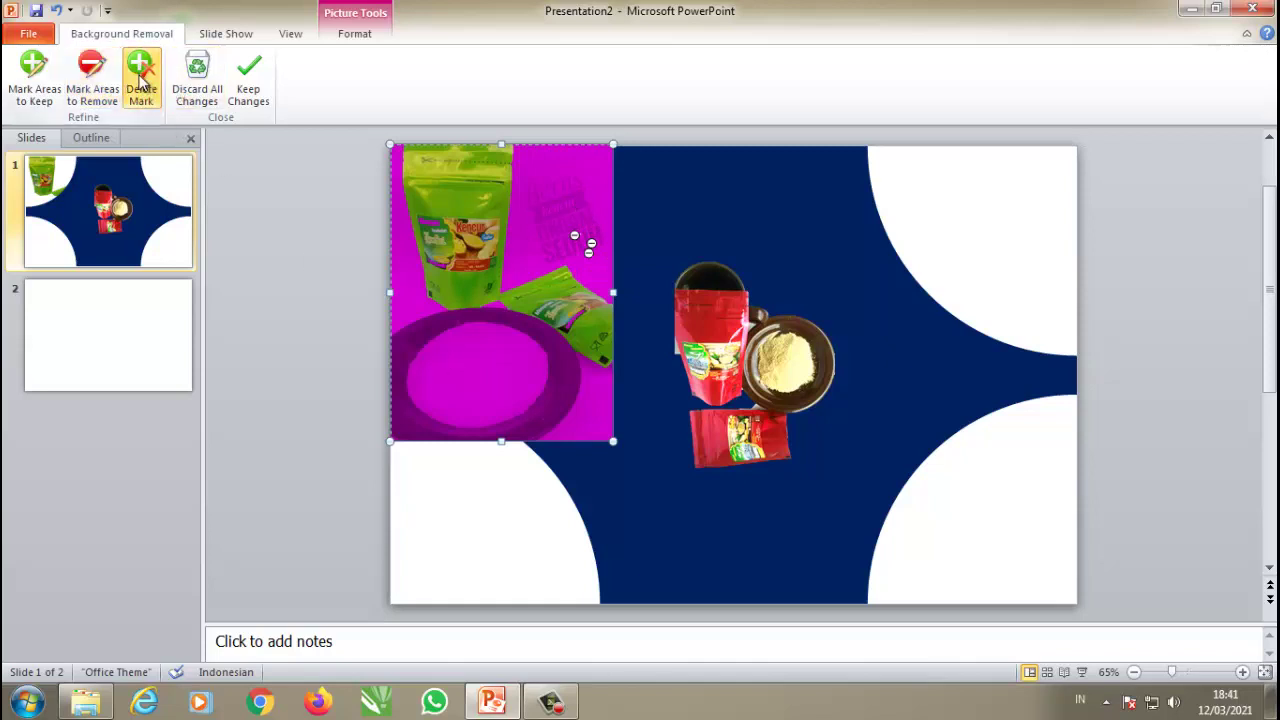
Step: Mark the dish and its contents to keep, then apply the removal
left_click(34, 78)
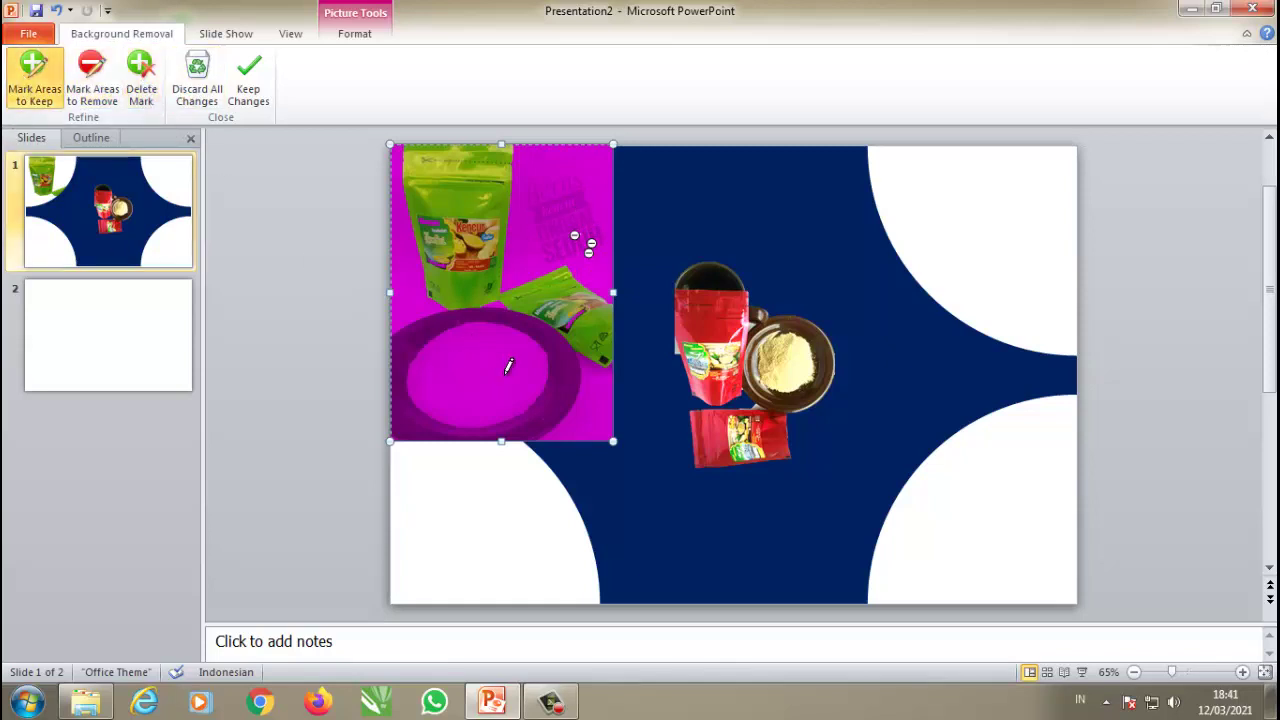
left_click_drag(507, 381, 432, 372)
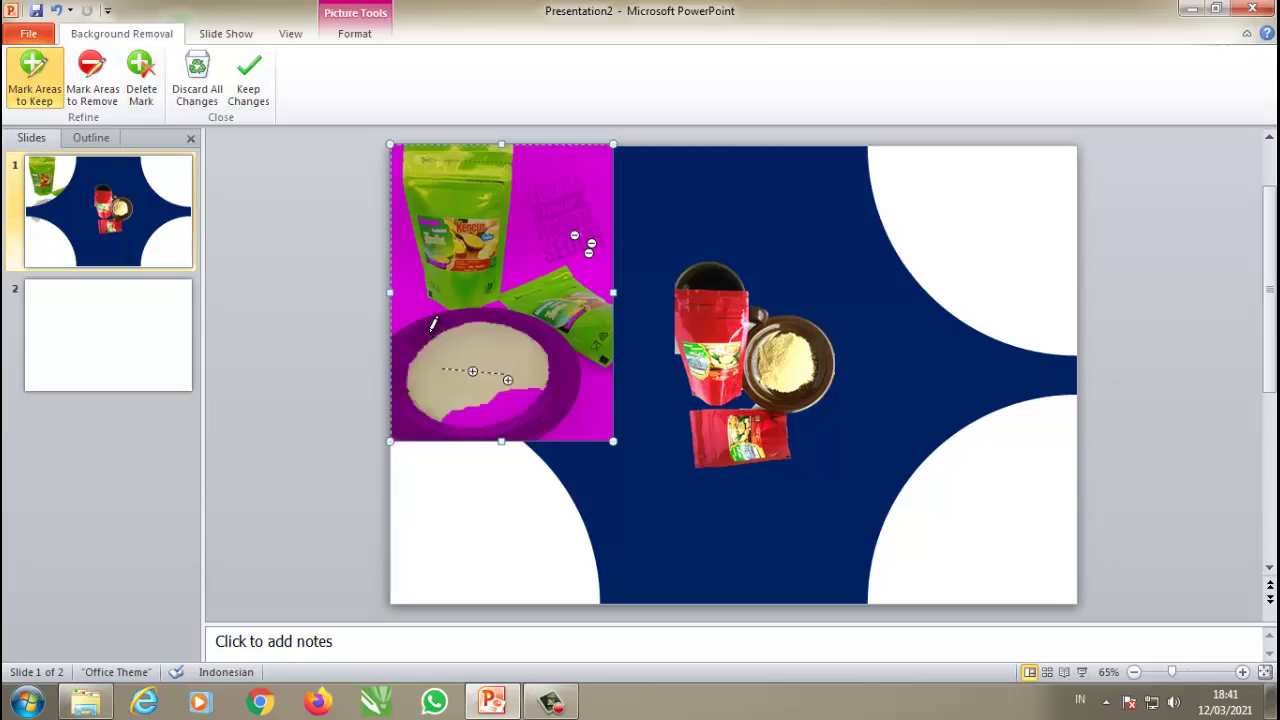
left_click_drag(515, 427, 434, 390)
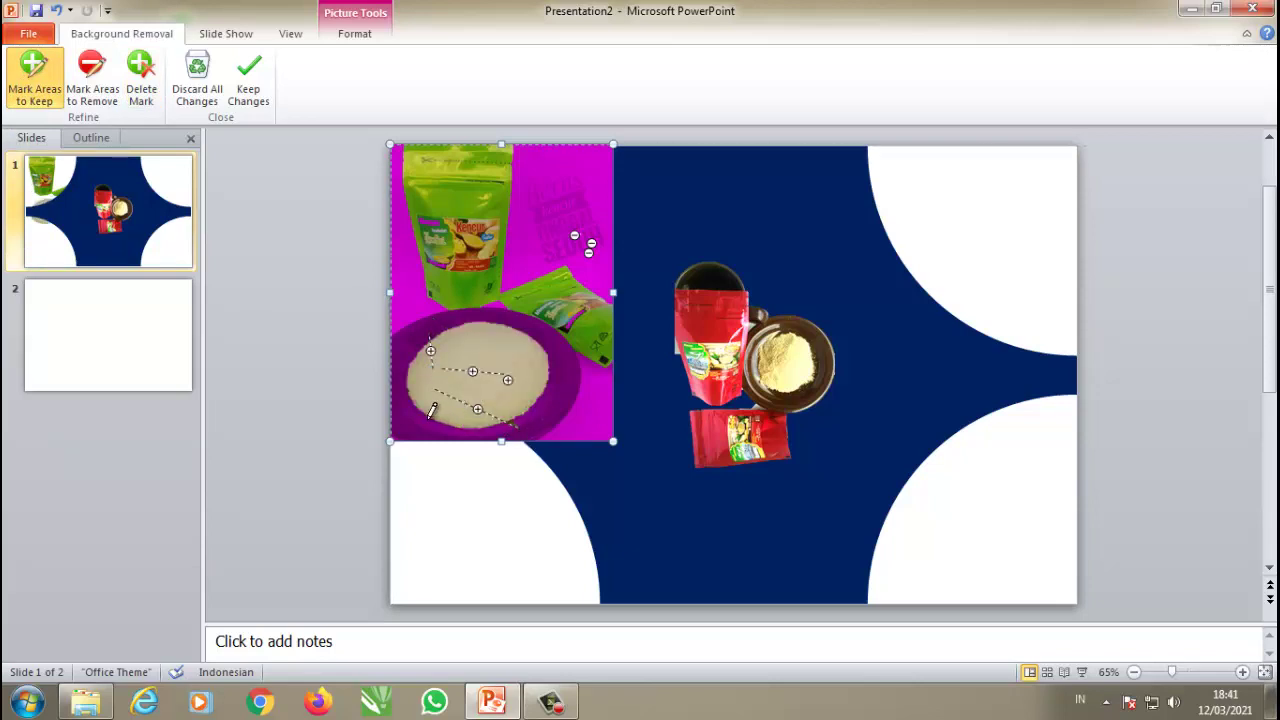
left_click_drag(397, 440, 413, 418)
left_click(400, 381)
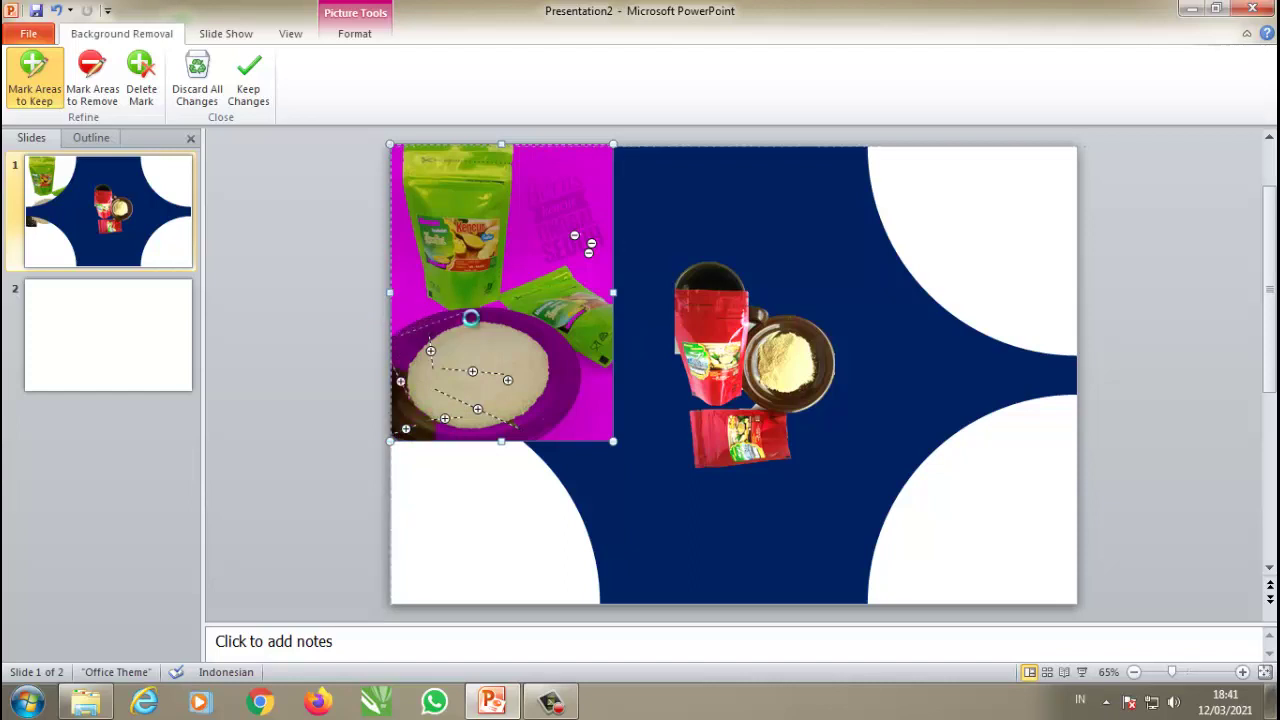
left_click(434, 327)
left_click_drag(403, 352, 580, 390)
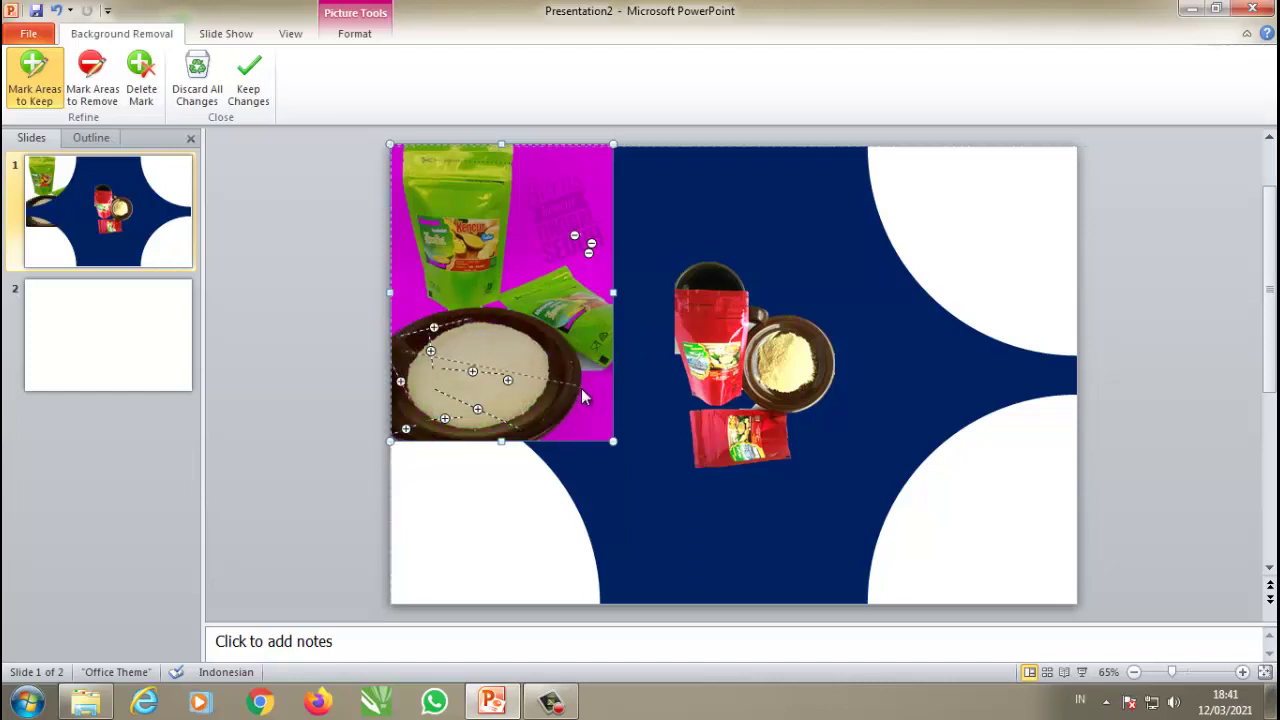
left_click(538, 431)
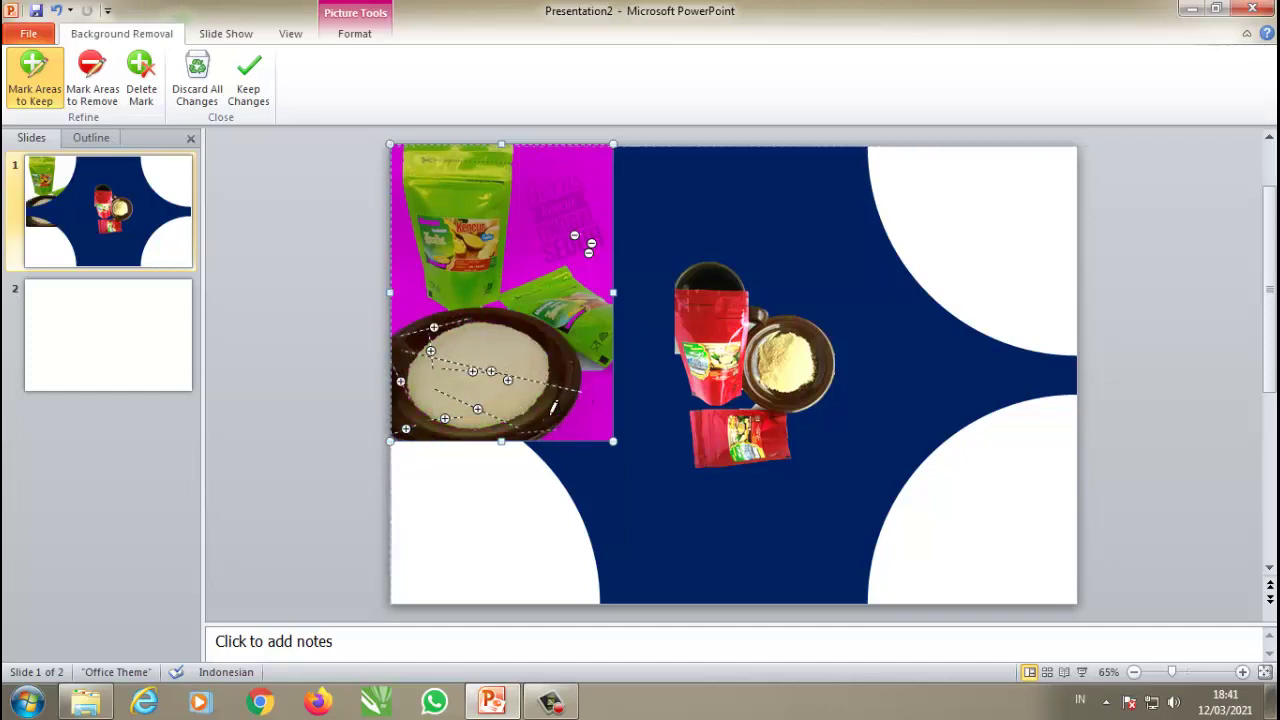
left_click(248, 90)
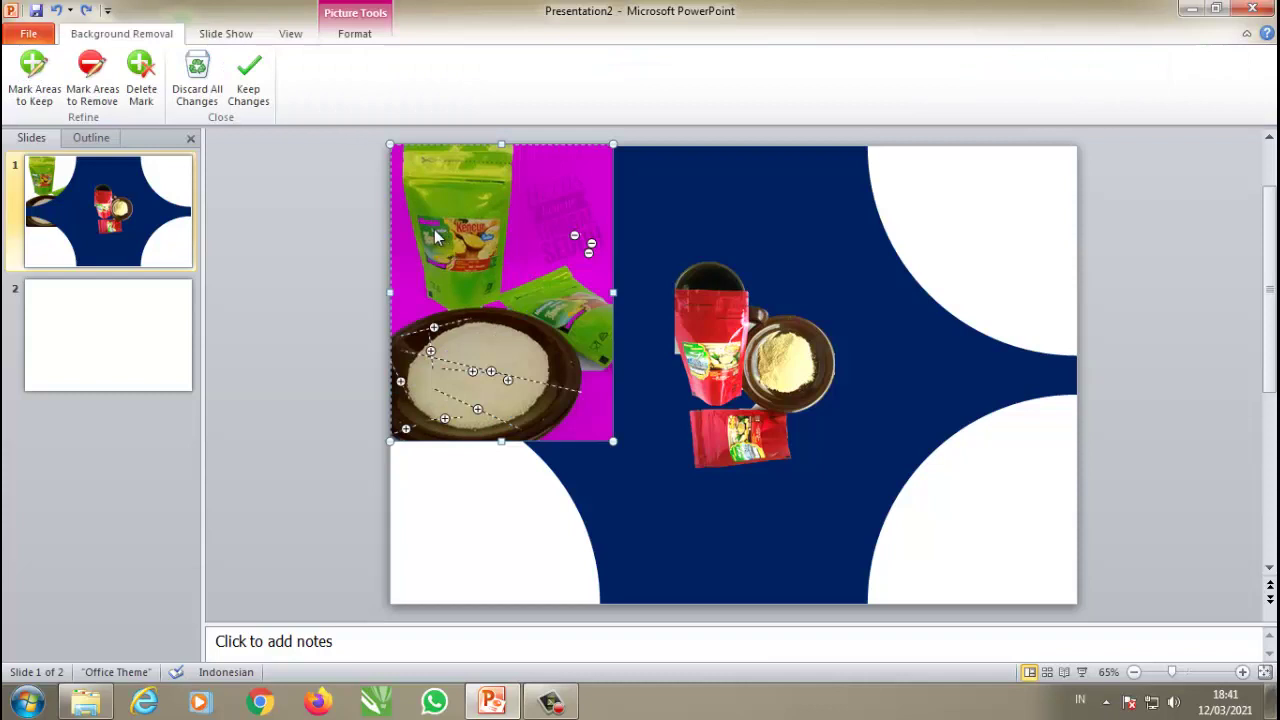
Step: Add keep marks over the green packets and the plate's right rim
left_click(32, 80)
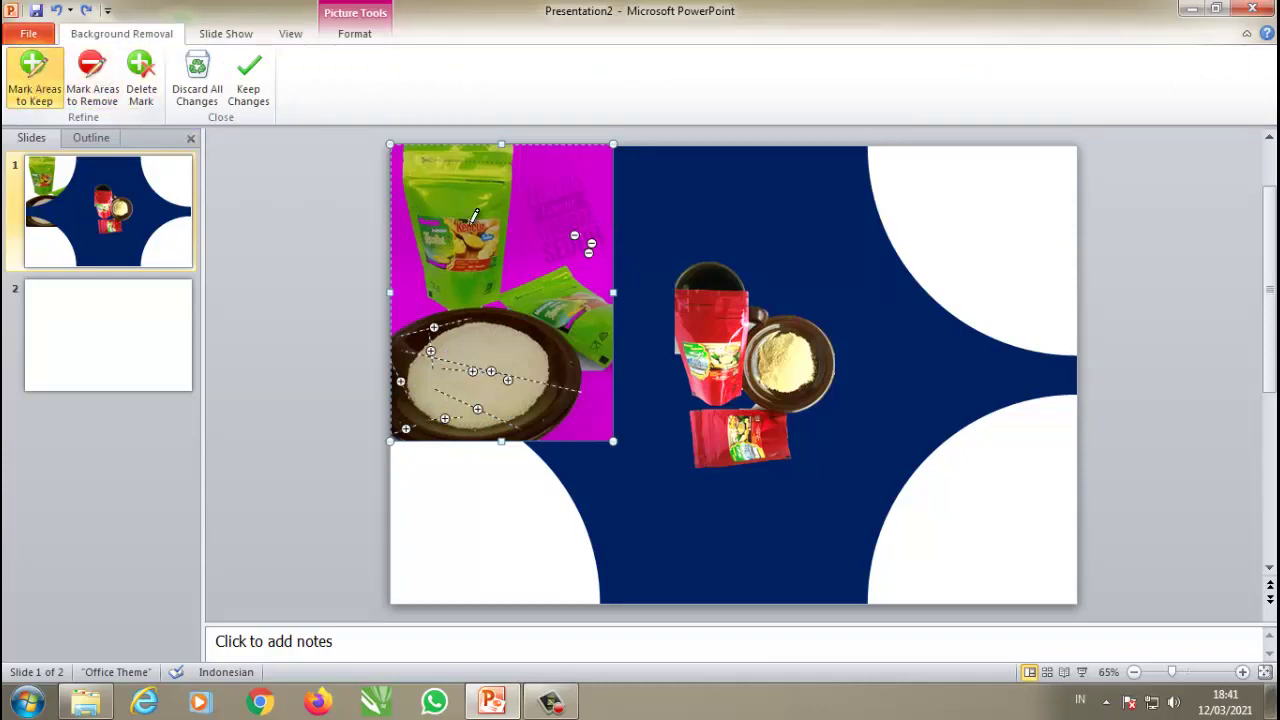
left_click_drag(432, 219, 439, 228)
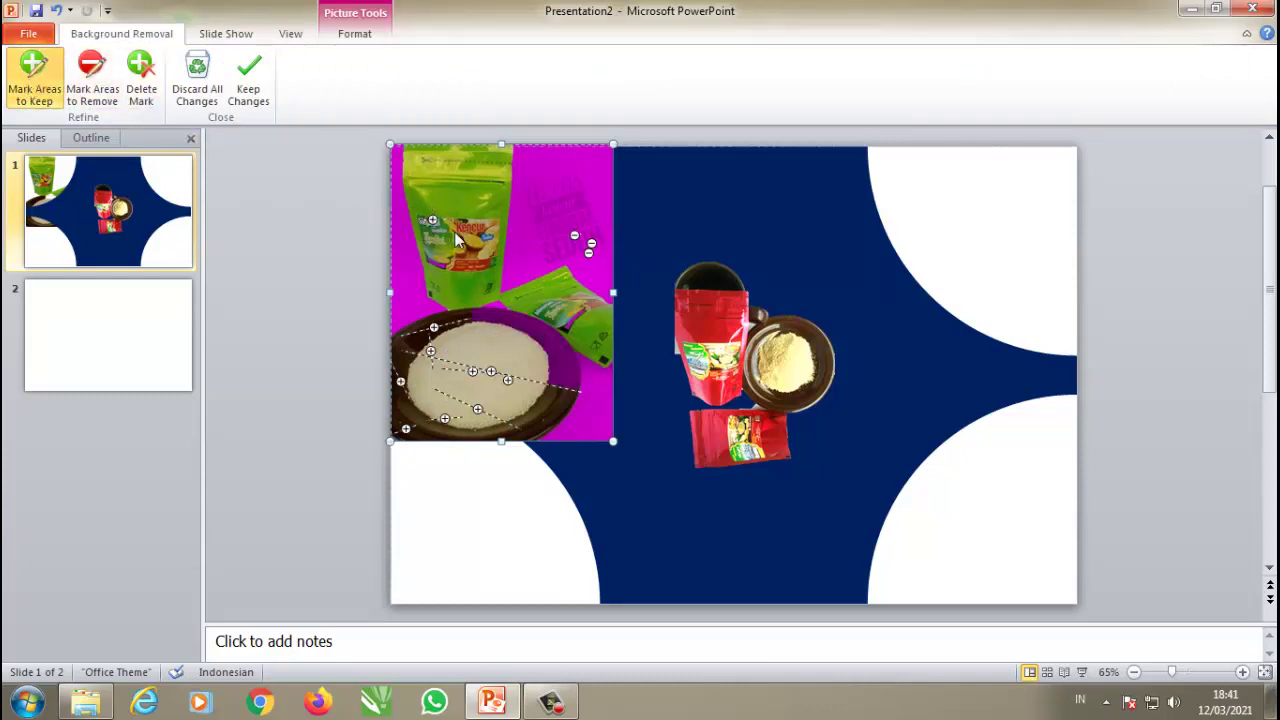
left_click(436, 268)
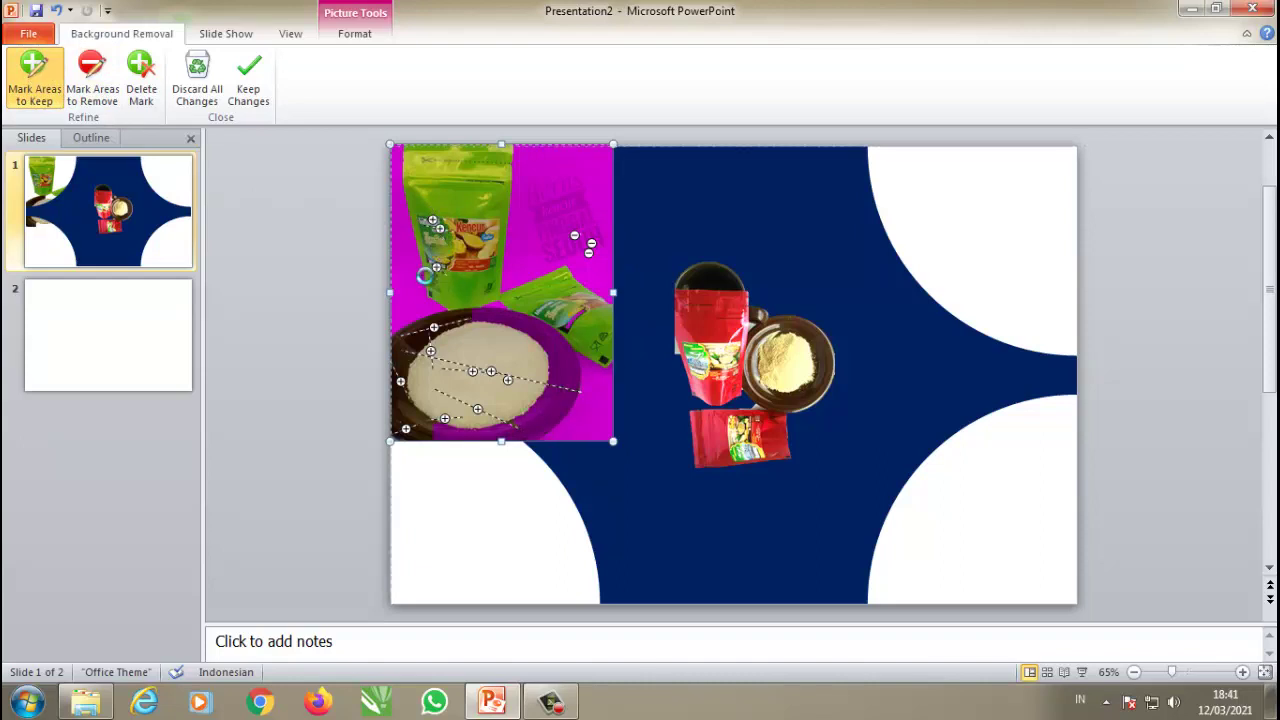
left_click_drag(463, 270, 486, 306)
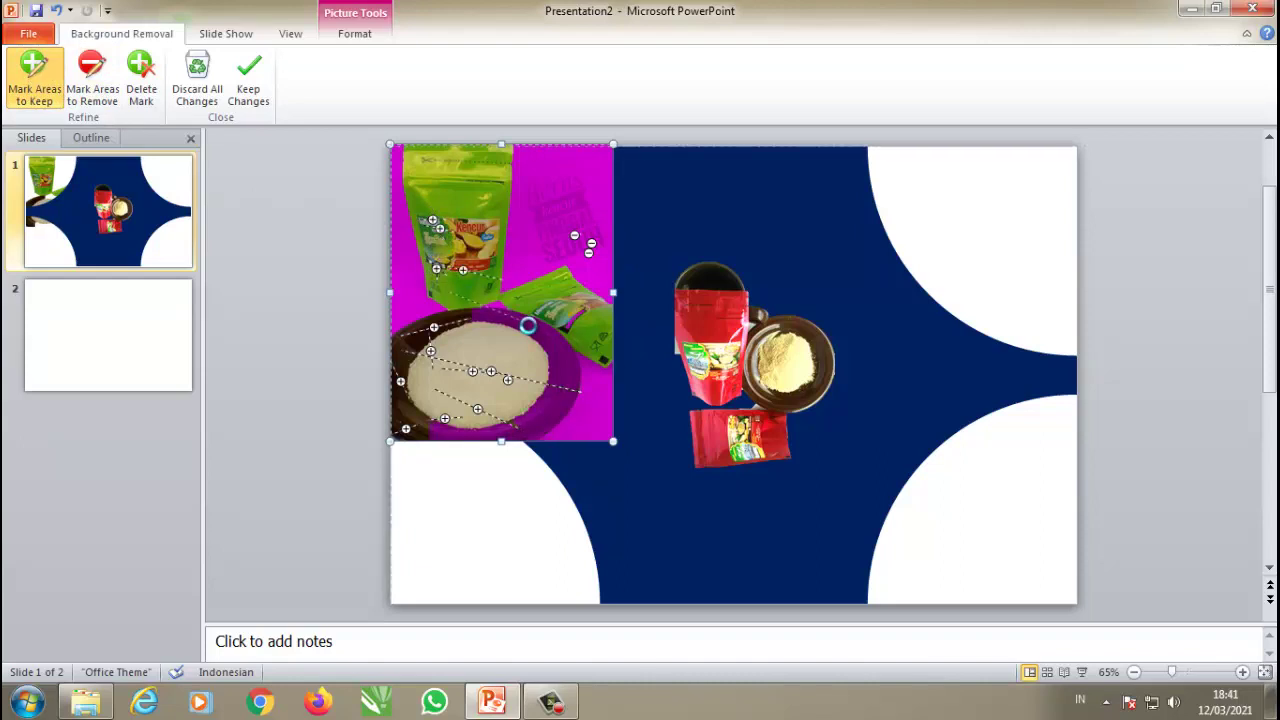
left_click(581, 322)
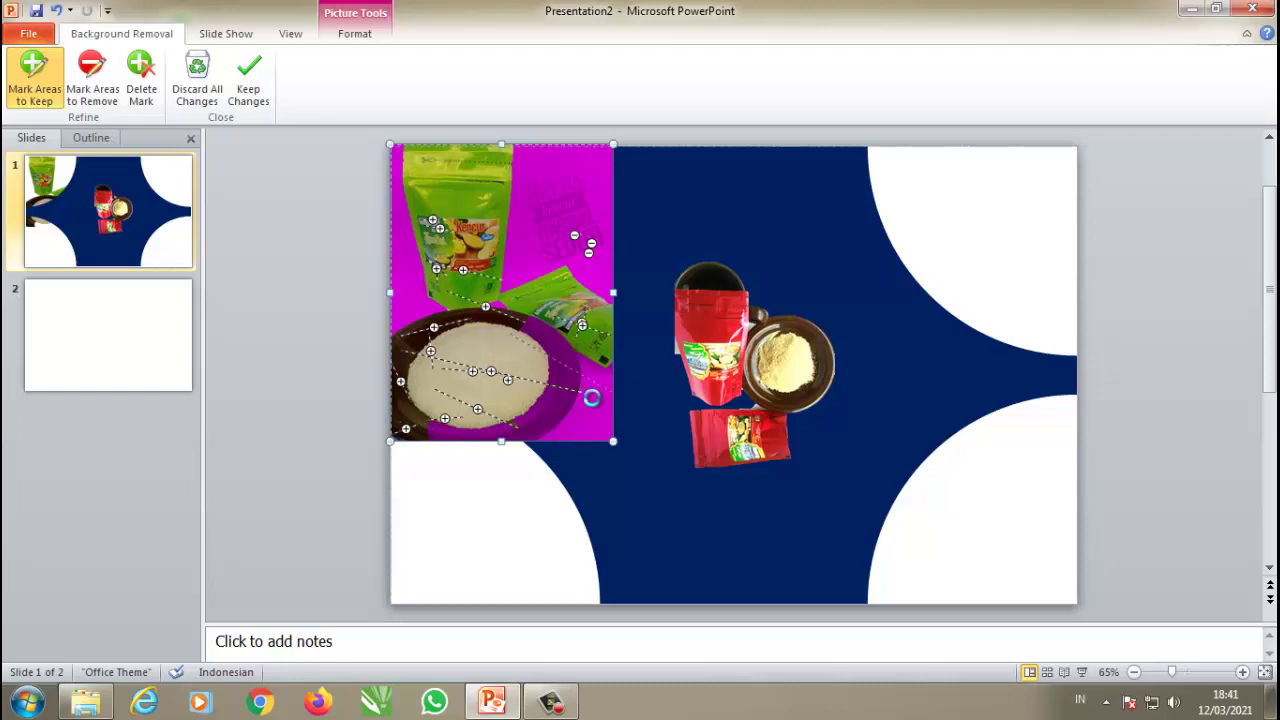
mouse_move(598, 398)
left_mouse_down()
mouse_move(560, 363)
mouse_move(566, 432)
mouse_move(563, 388)
left_mouse_up()
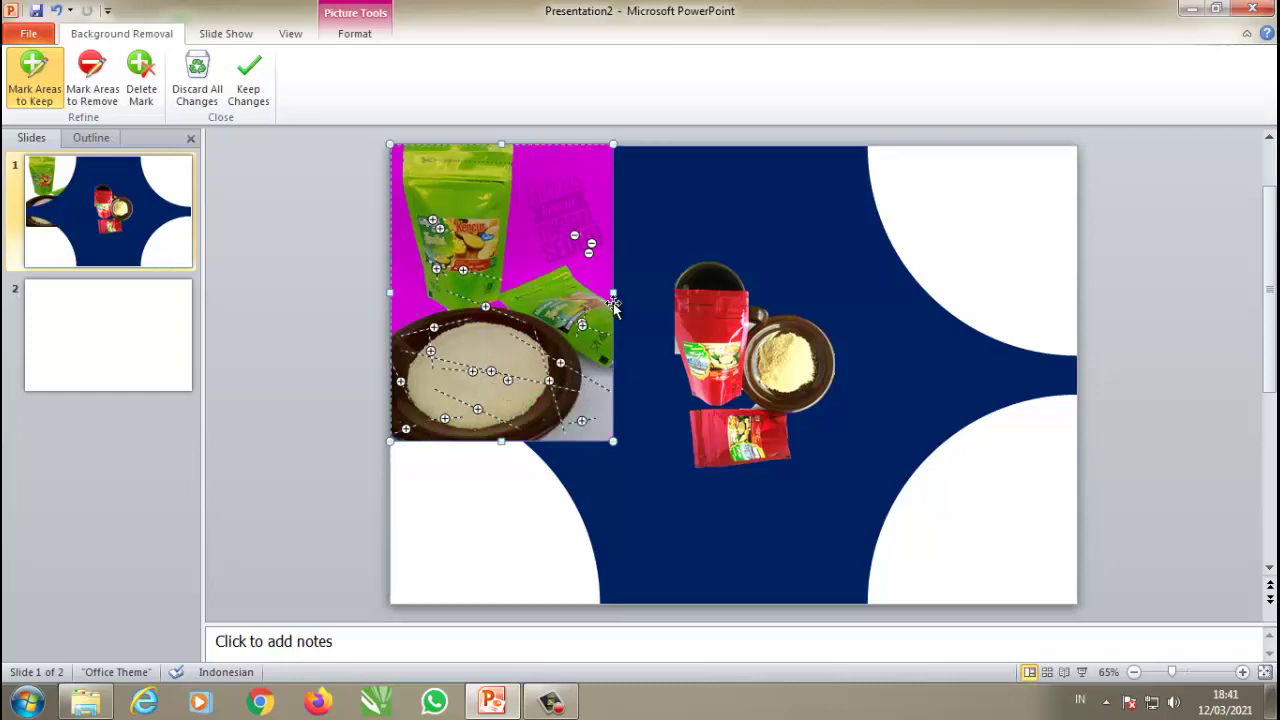
left_click_drag(590, 290, 600, 330)
Step: Keep the background removal and crop the photo's bottom to a 10.48 cm height
left_click(245, 90)
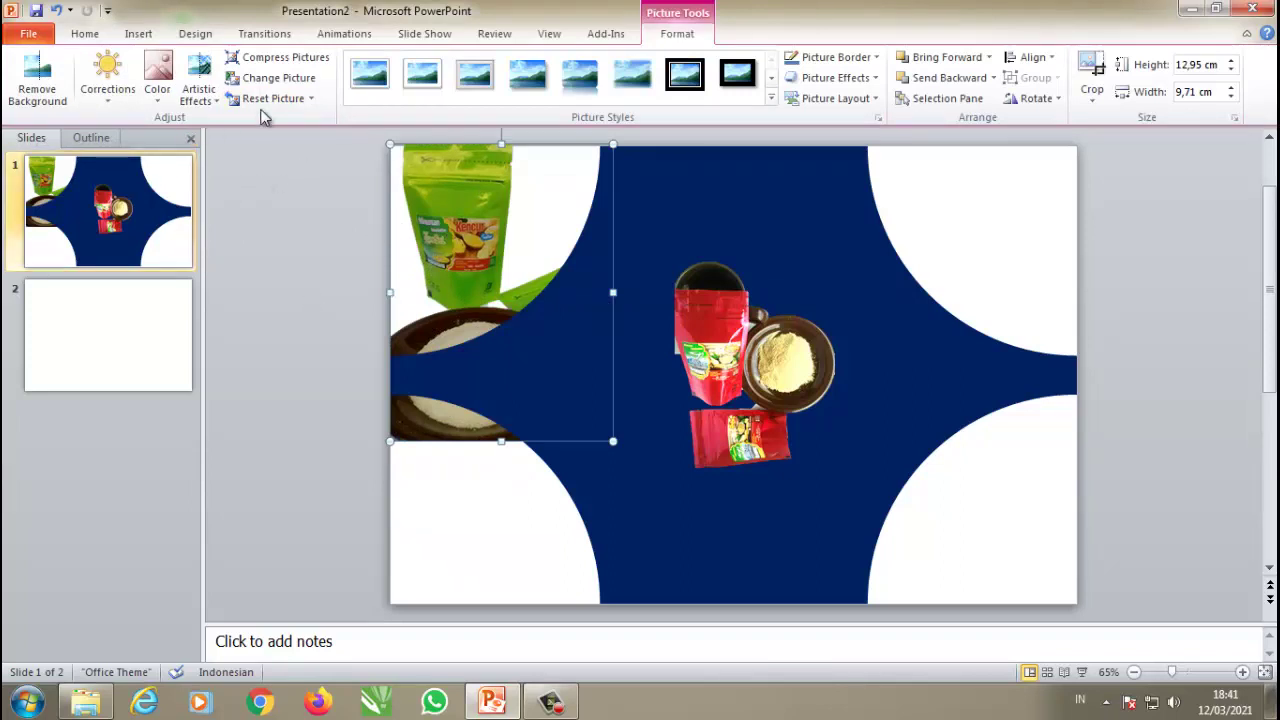
left_click(1090, 75)
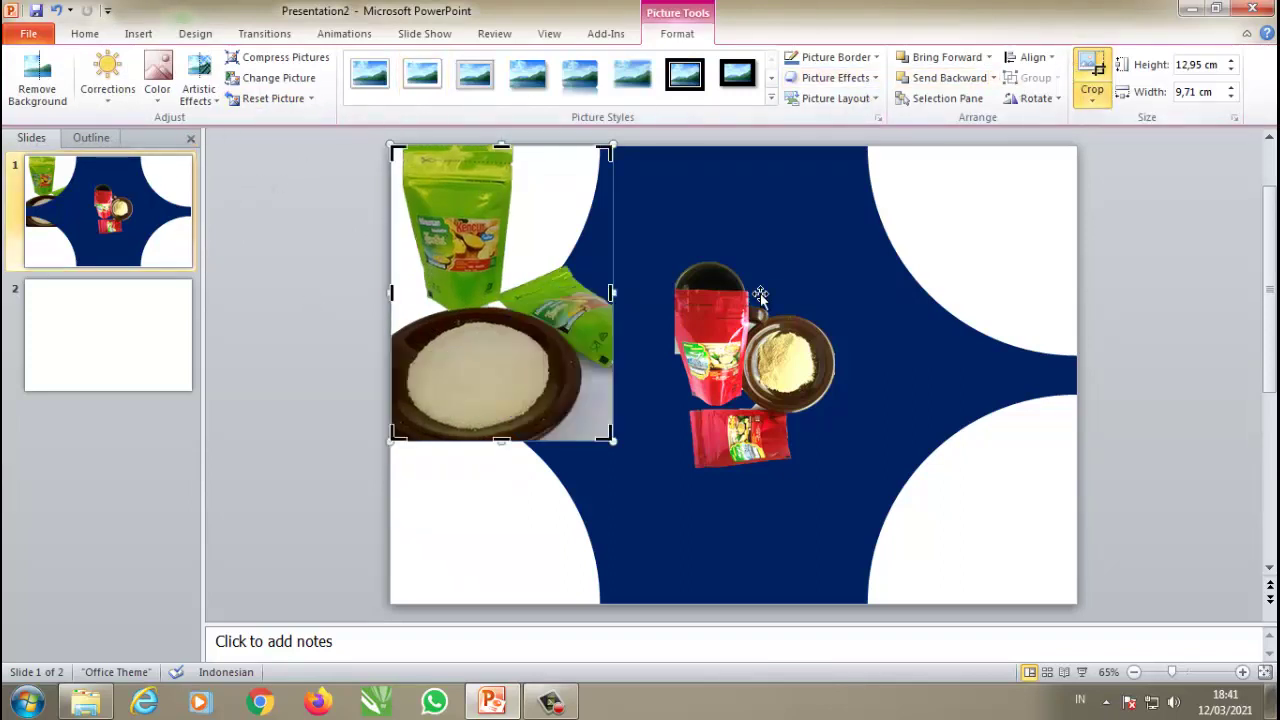
left_click_drag(501, 440, 502, 377)
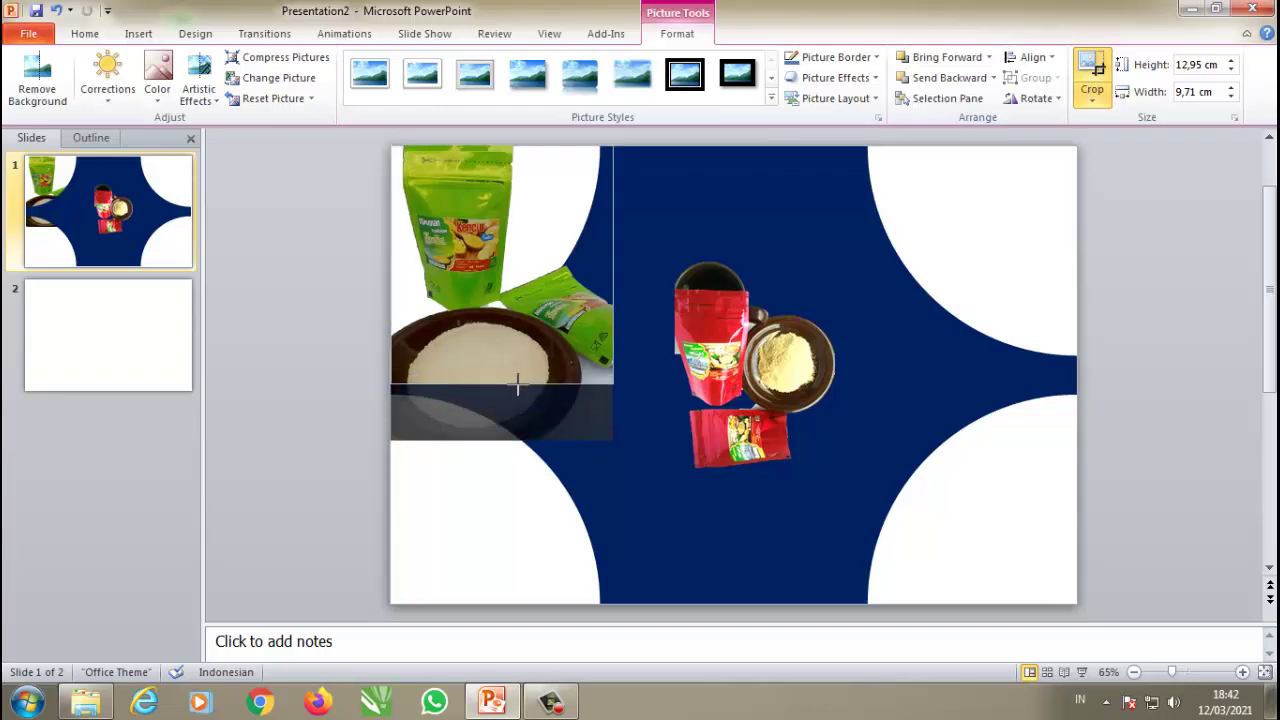
left_click_drag(504, 378, 505, 381)
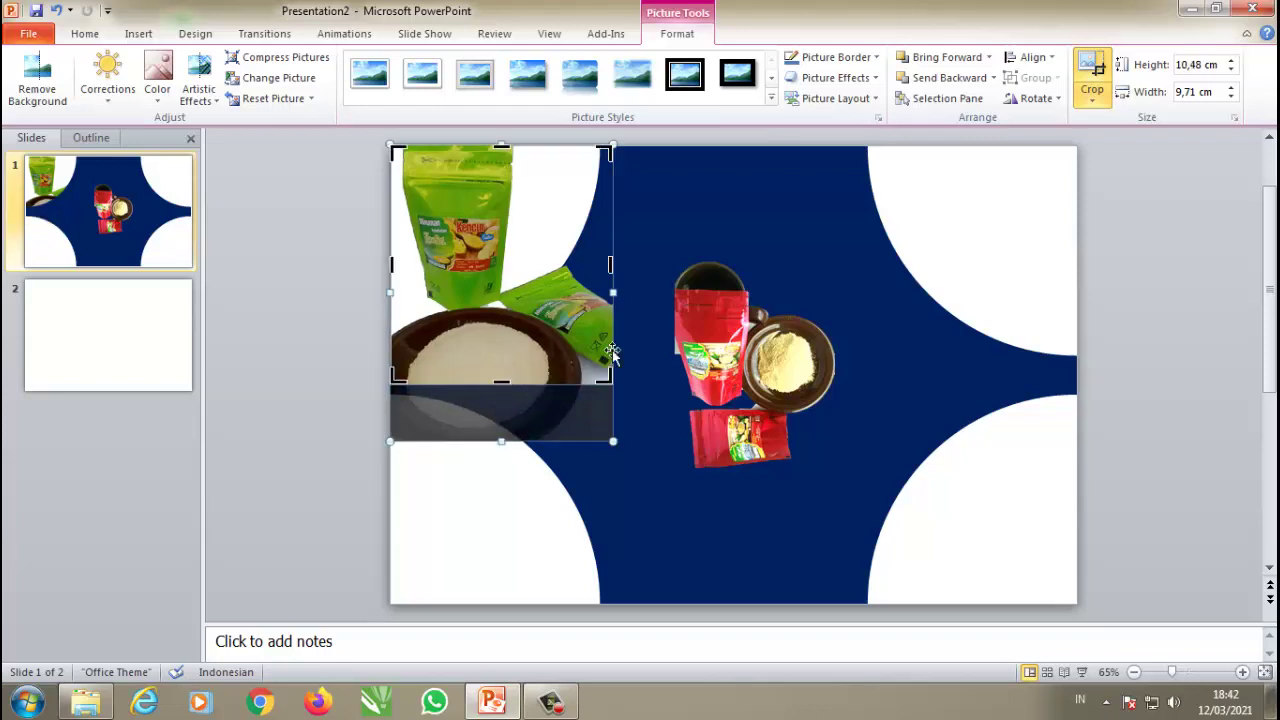
left_click(1090, 75)
left_click(325, 322)
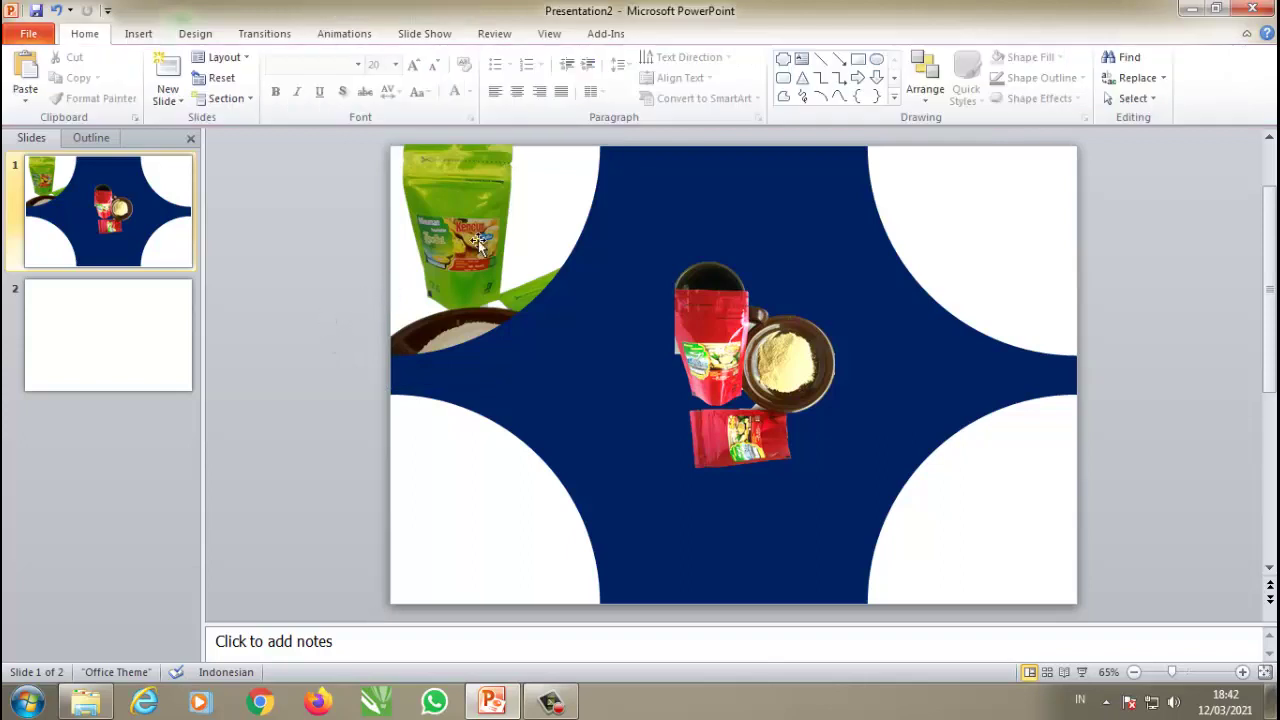
left_click(500, 226)
left_click(339, 308)
key("ctrl+v")
mouse_move(540, 266)
left_mouse_down()
mouse_move(960, 494)
mouse_move(908, 457)
left_mouse_up()
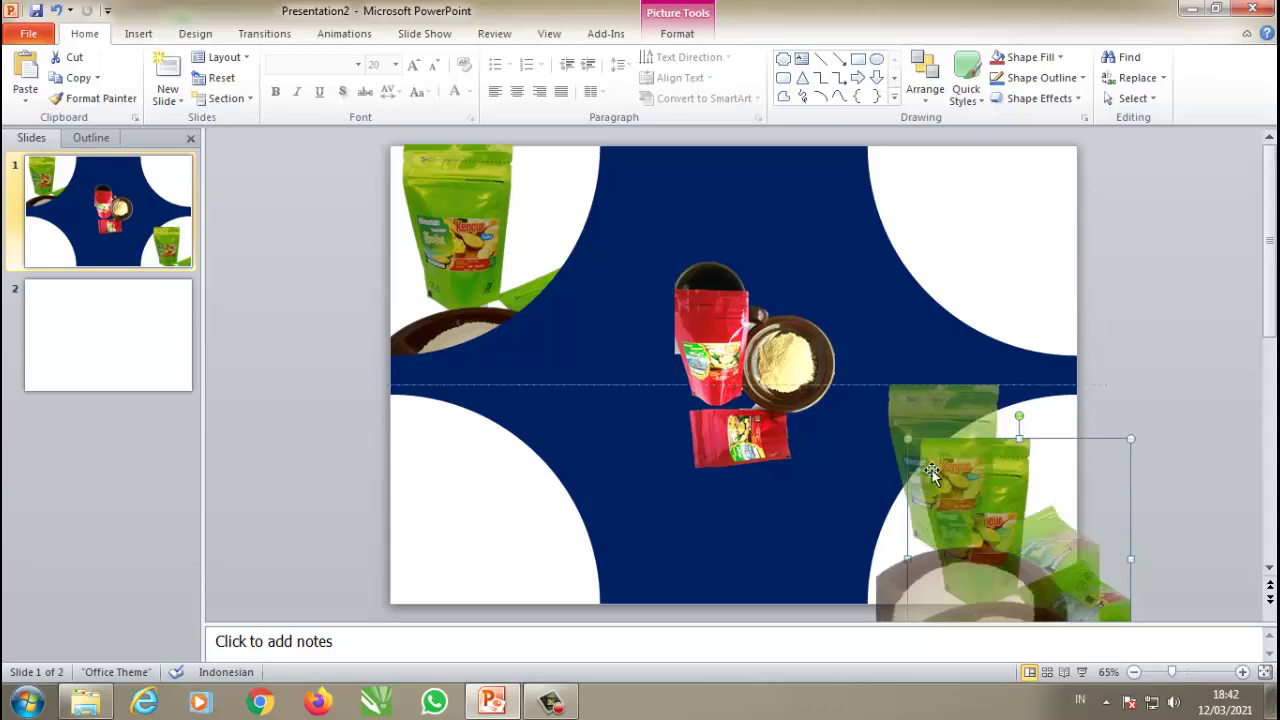
left_click_drag(875, 383, 926, 438)
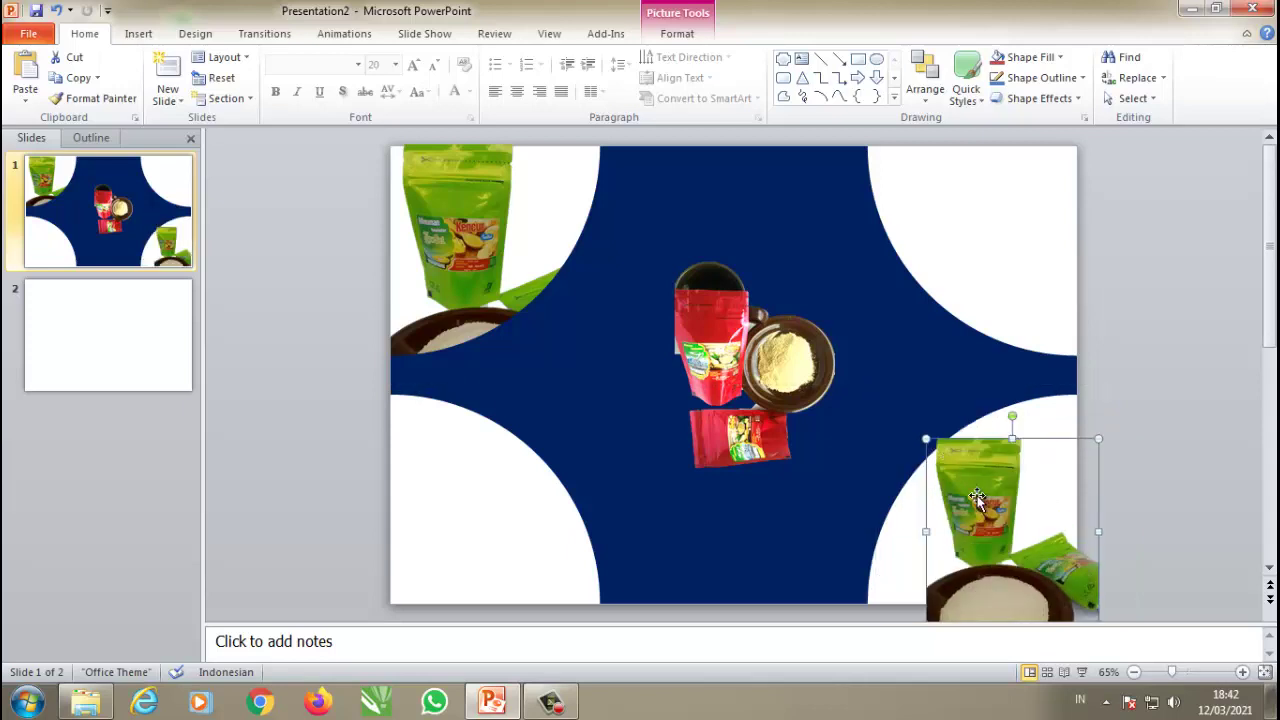
left_click_drag(980, 497, 981, 499)
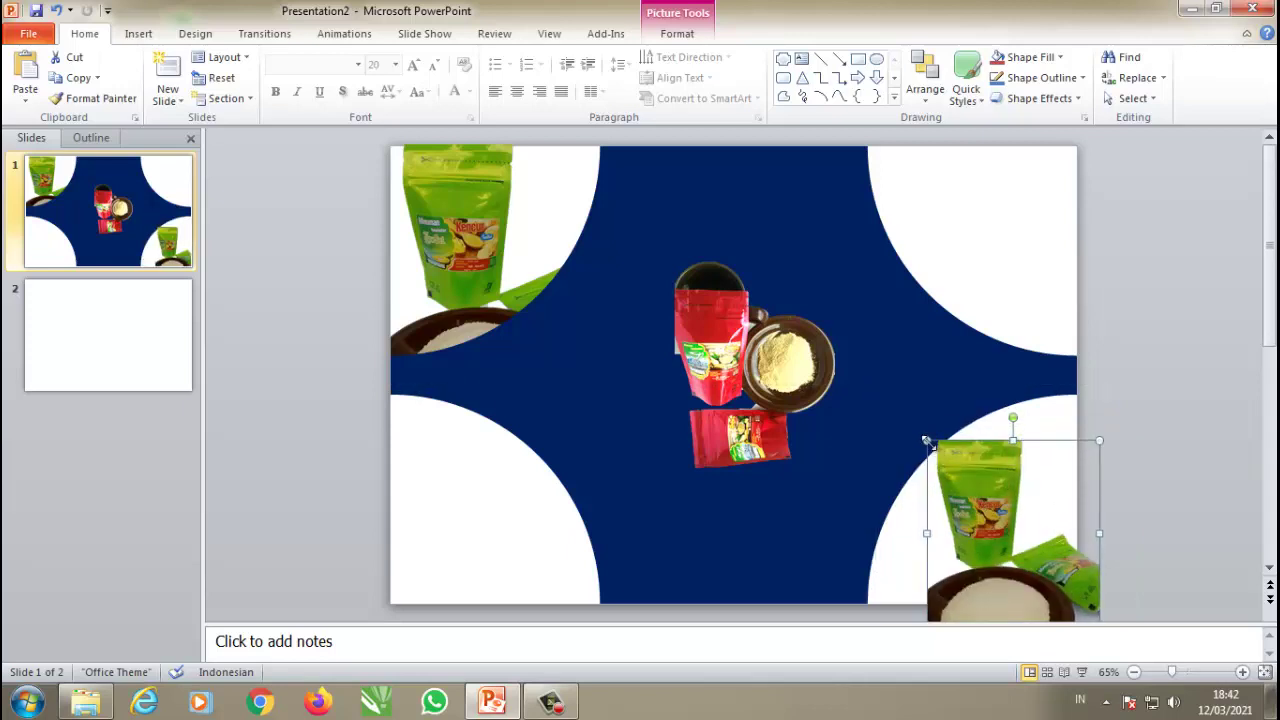
left_click_drag(926, 440, 951, 466)
left_click_drag(993, 531, 973, 529)
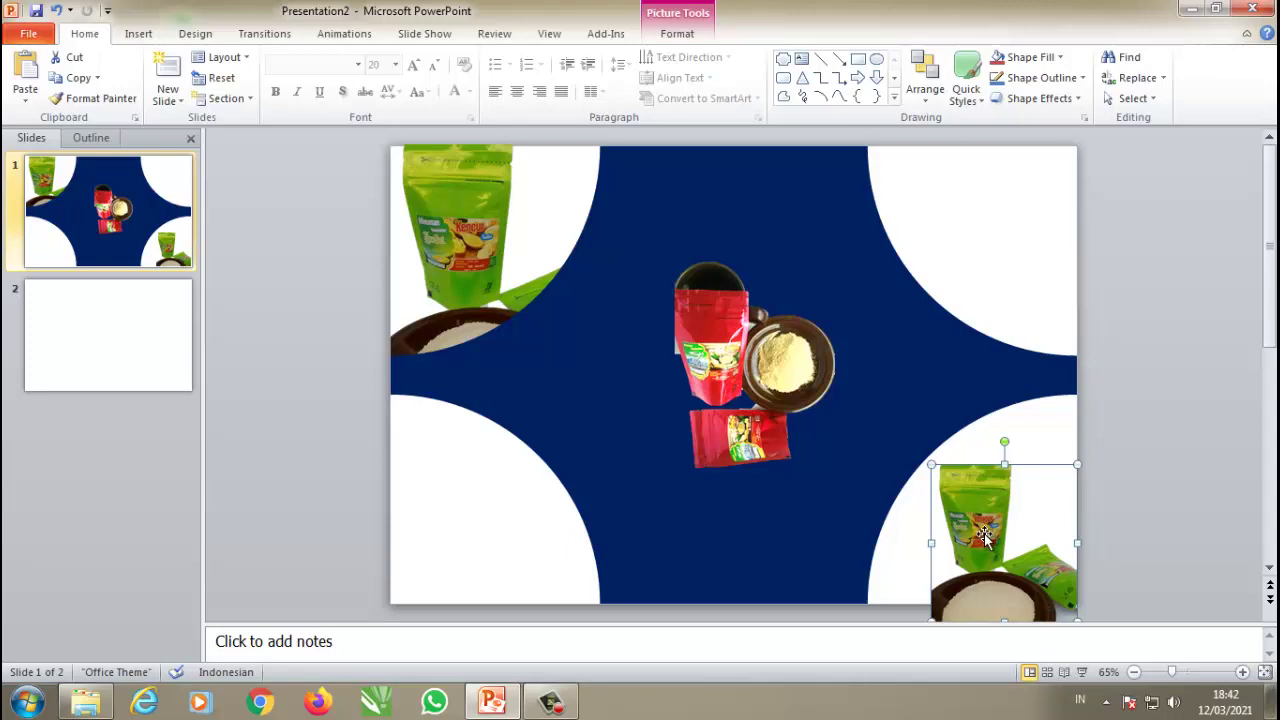
left_click_drag(984, 531, 974, 533)
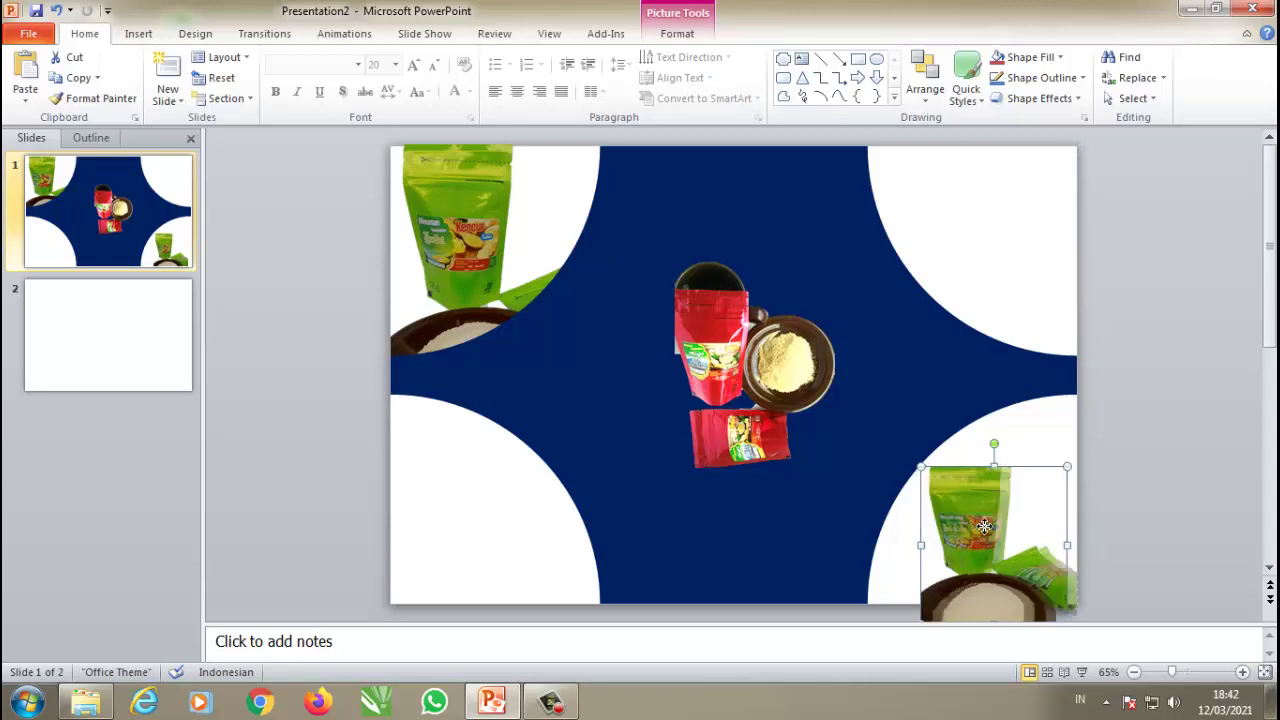
left_click_drag(969, 527, 979, 527)
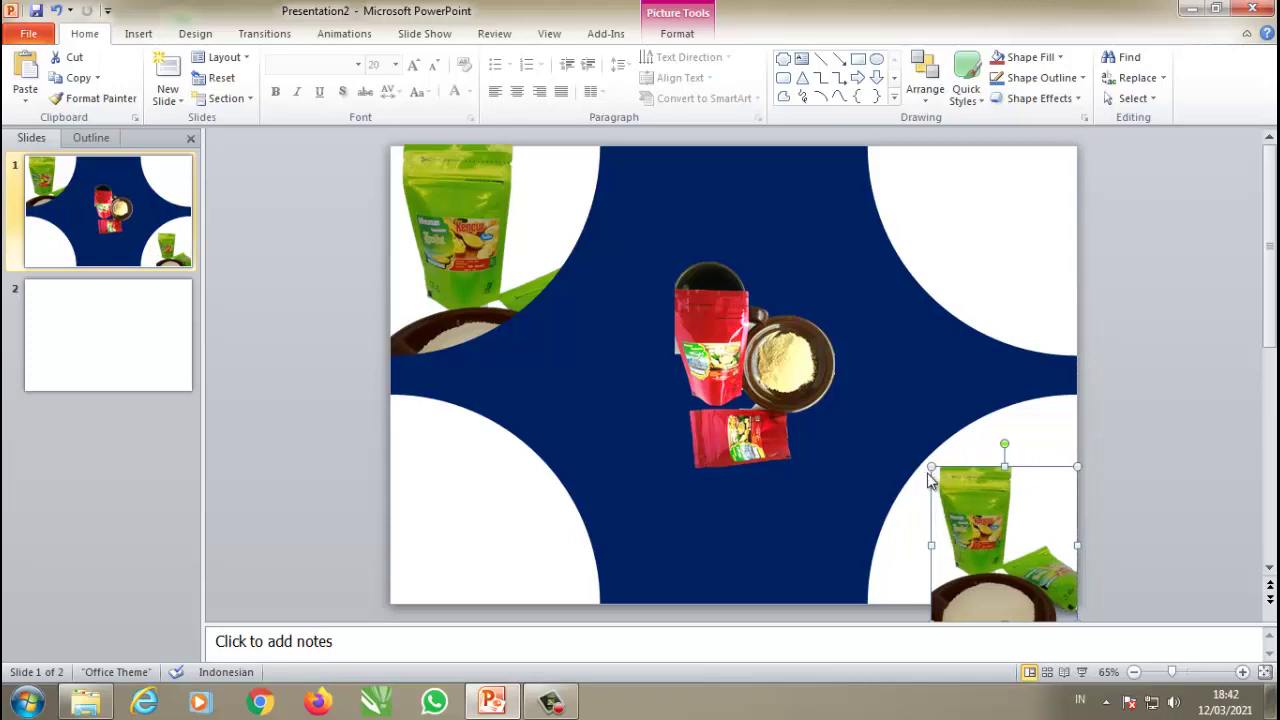
key("Delete")
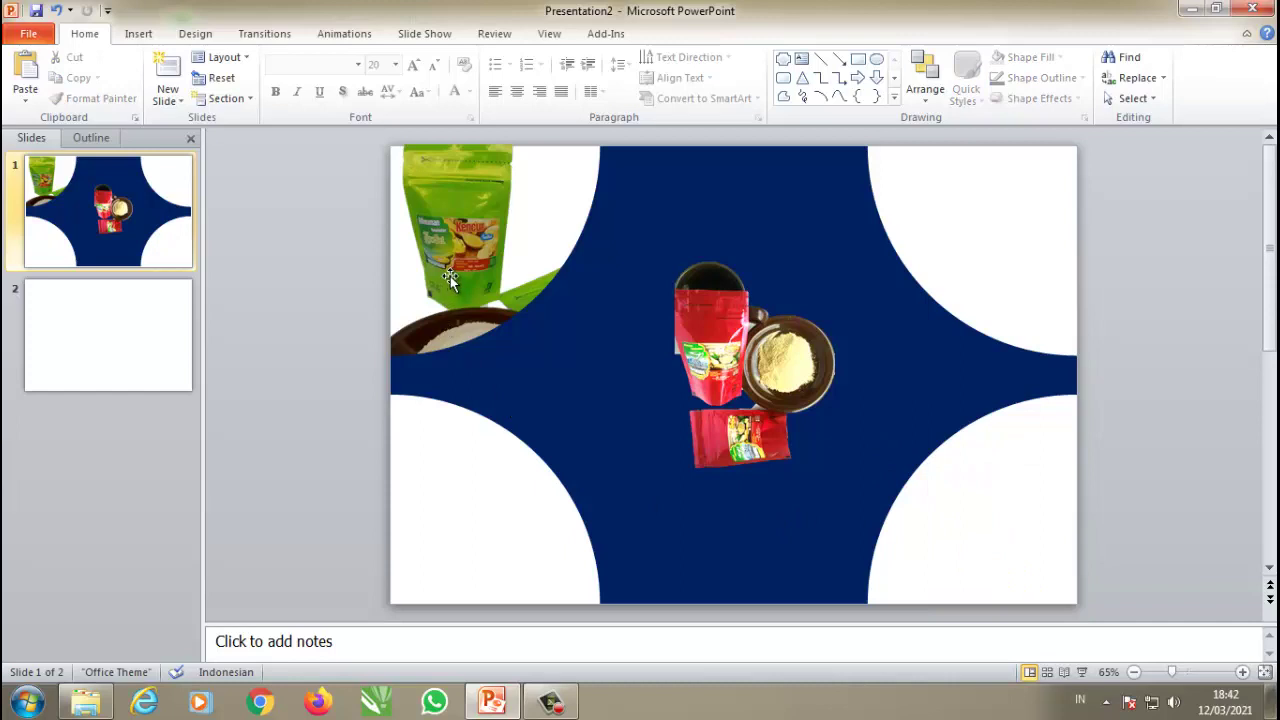
Step: Paste a copy of the Kencur cut-out and place it in the top-right corner
key("ctrl+v")
left_click_drag(476, 263, 985, 254)
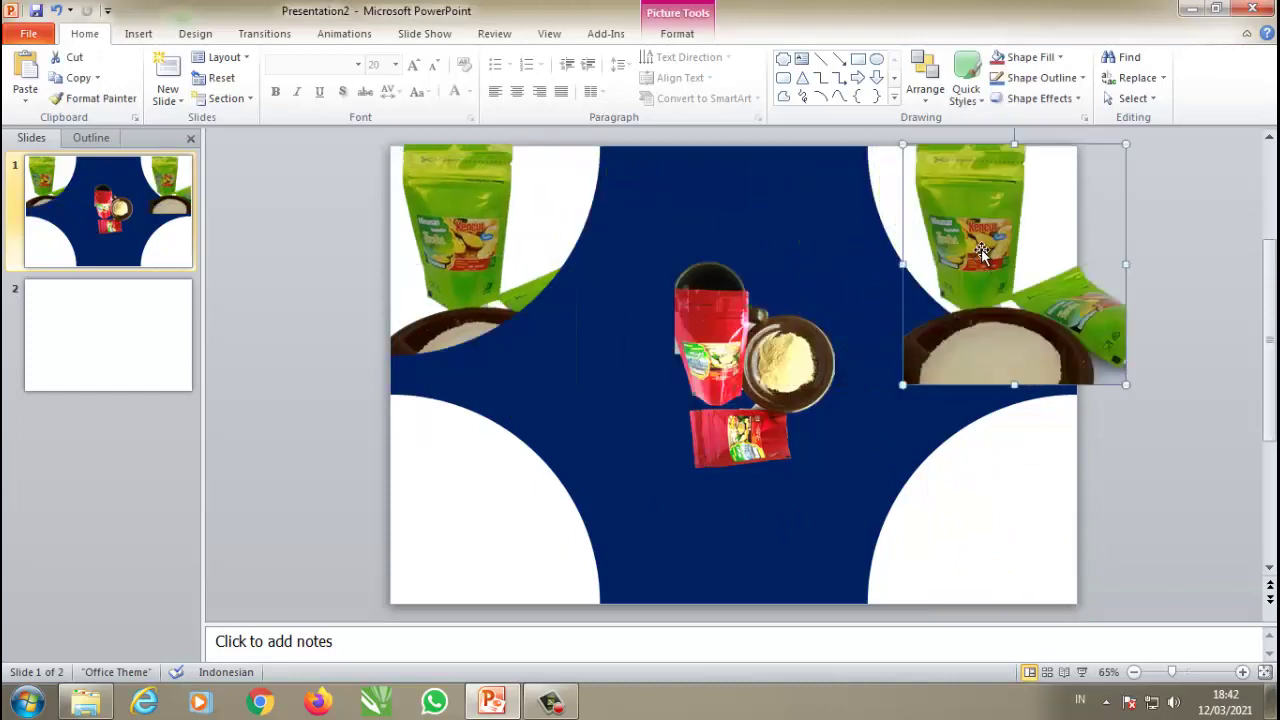
left_click_drag(969, 237, 942, 242)
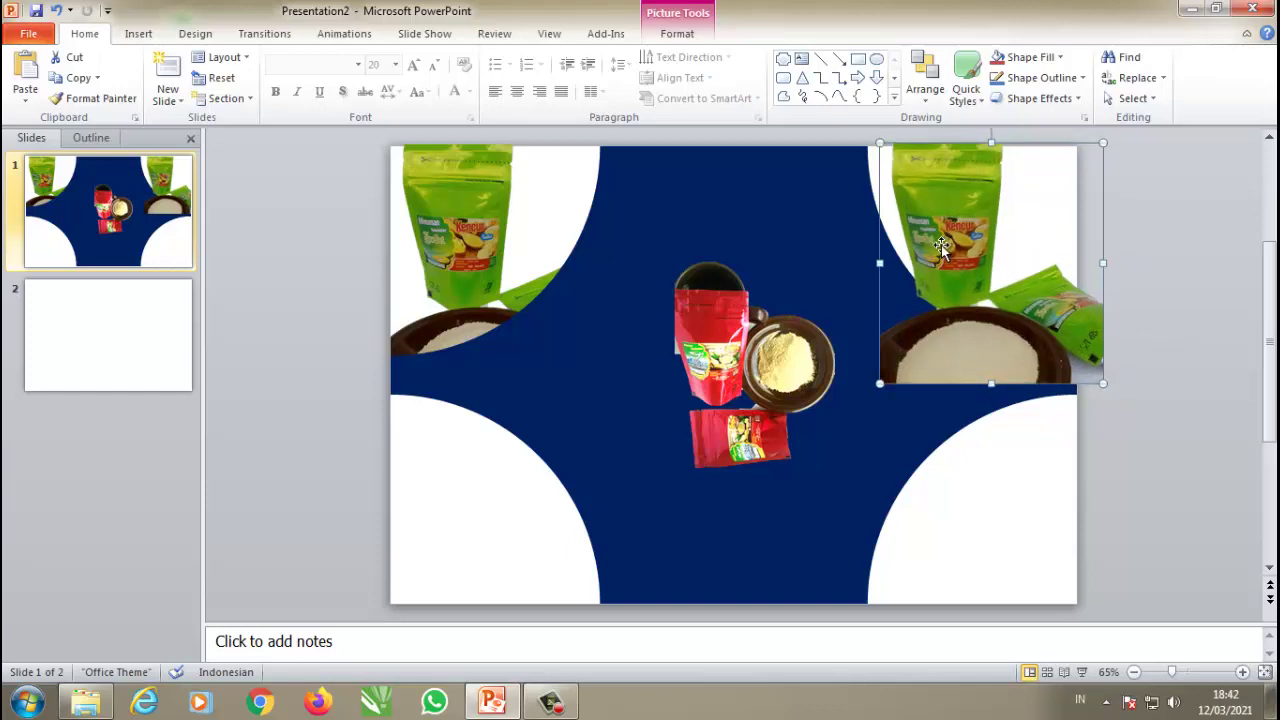
Step: Send the top-right copy backward behind the navy plaque
right_click(940, 248)
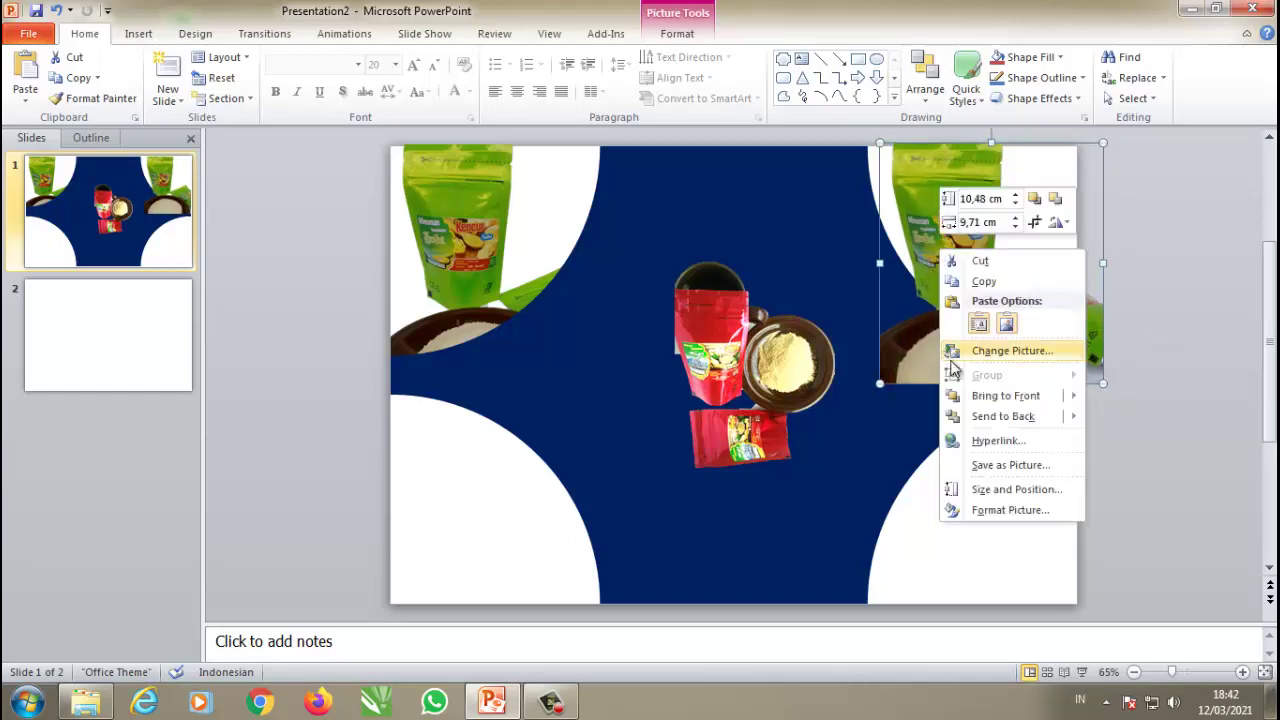
mouse_move(1004, 416)
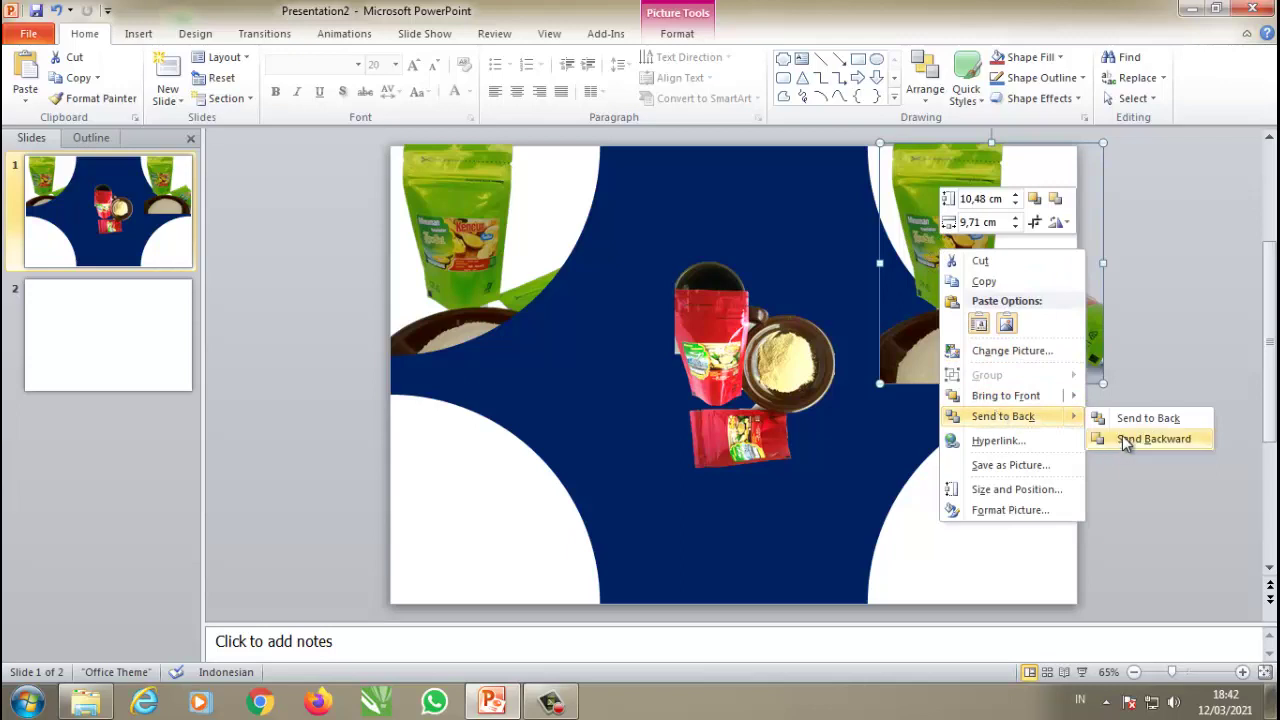
left_click(1140, 420)
left_click(1145, 388)
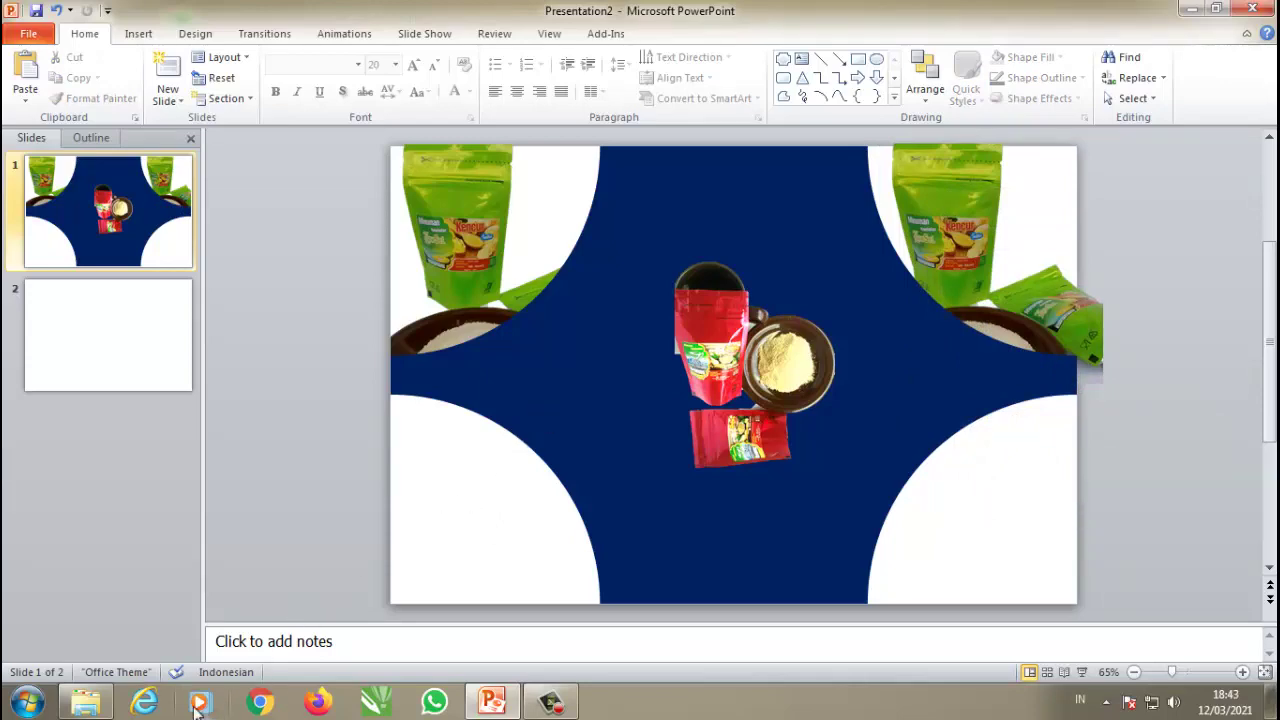
Step: Drag the red Jahe Merah WhatsApp photo from the Explorer folder onto the slide
left_click(85, 703)
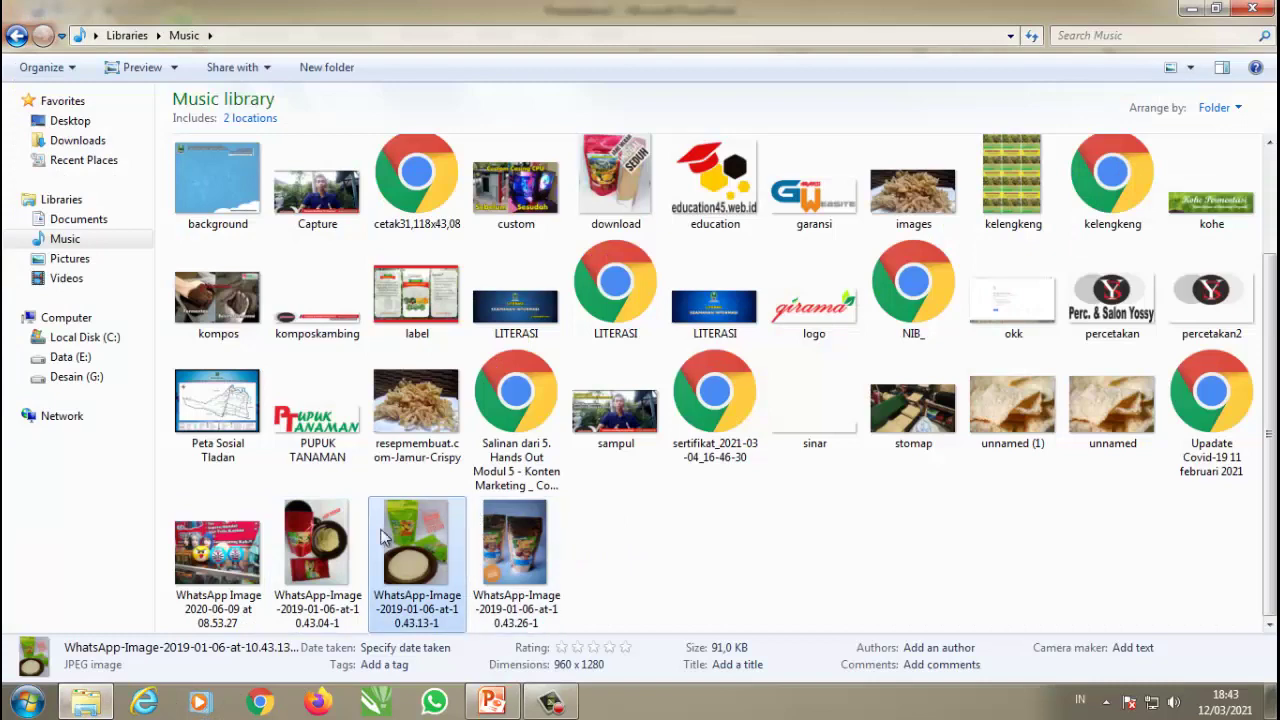
left_click(335, 556)
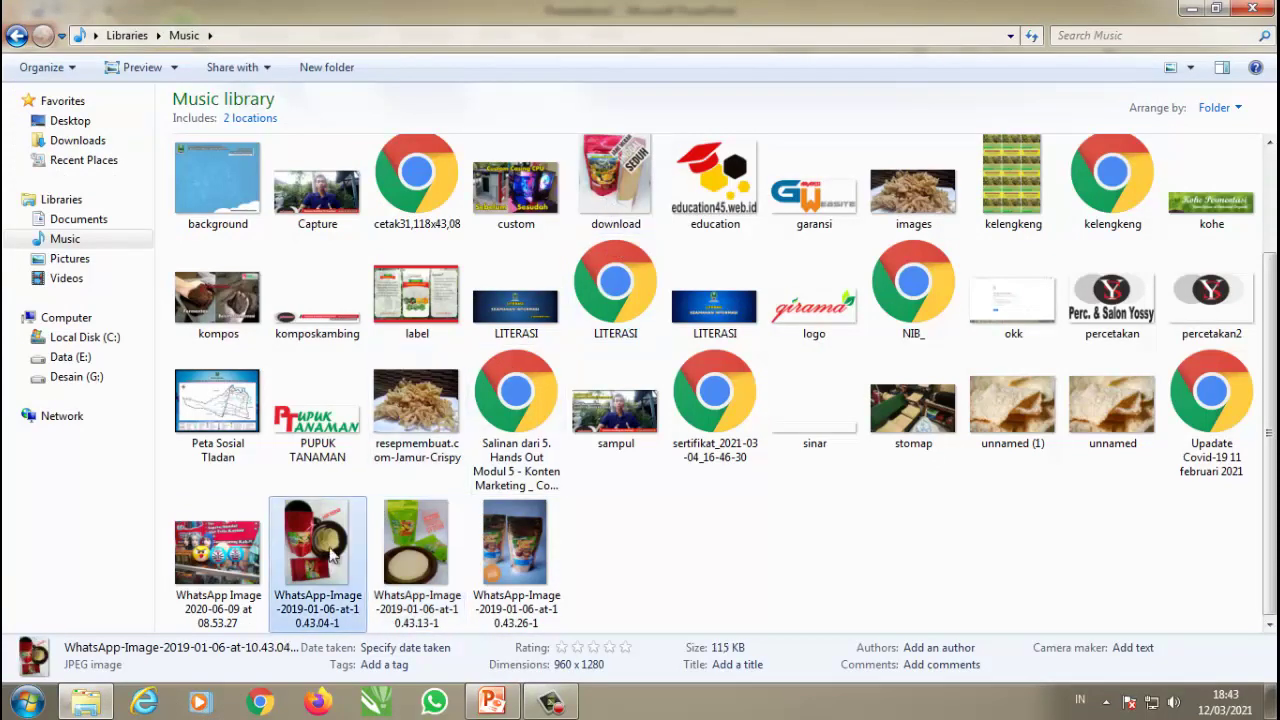
left_click_drag(318, 566, 435, 468)
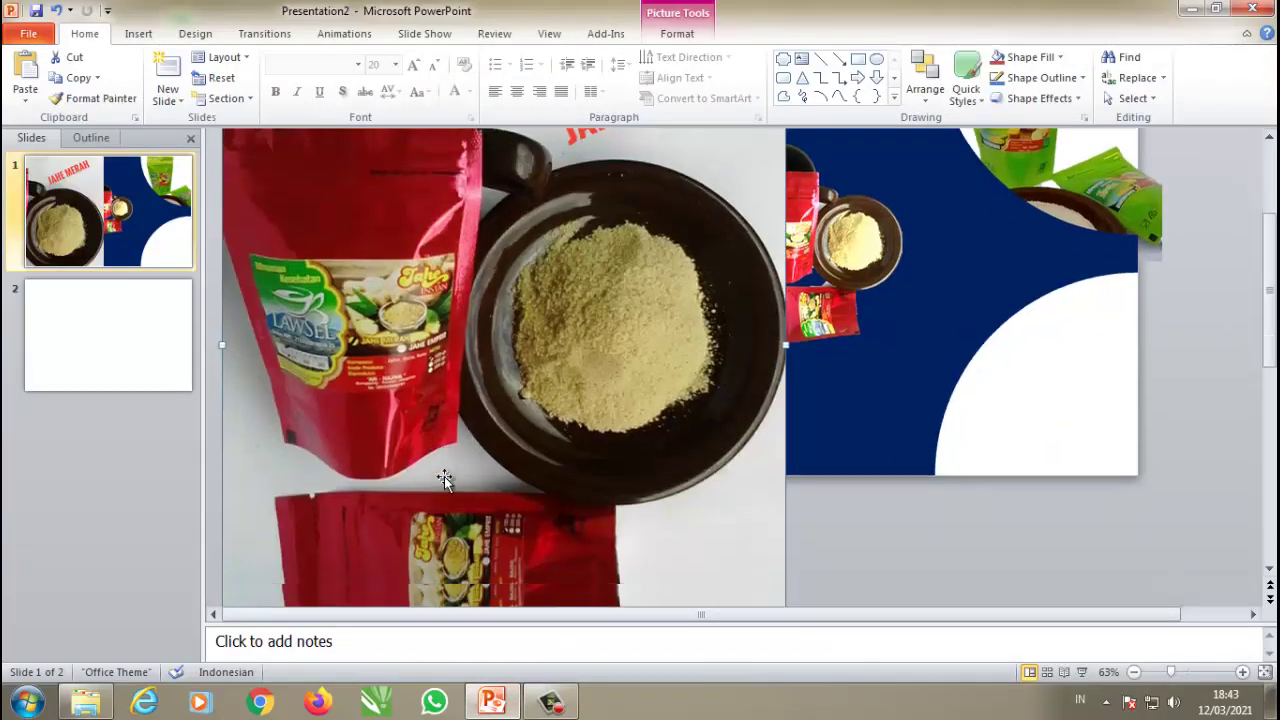
Step: Shrink the red Jahe Merah photo and move it into the slide's bottom-left corner
scroll(444, 476, "down", 5)
scroll(446, 477, "up", 5)
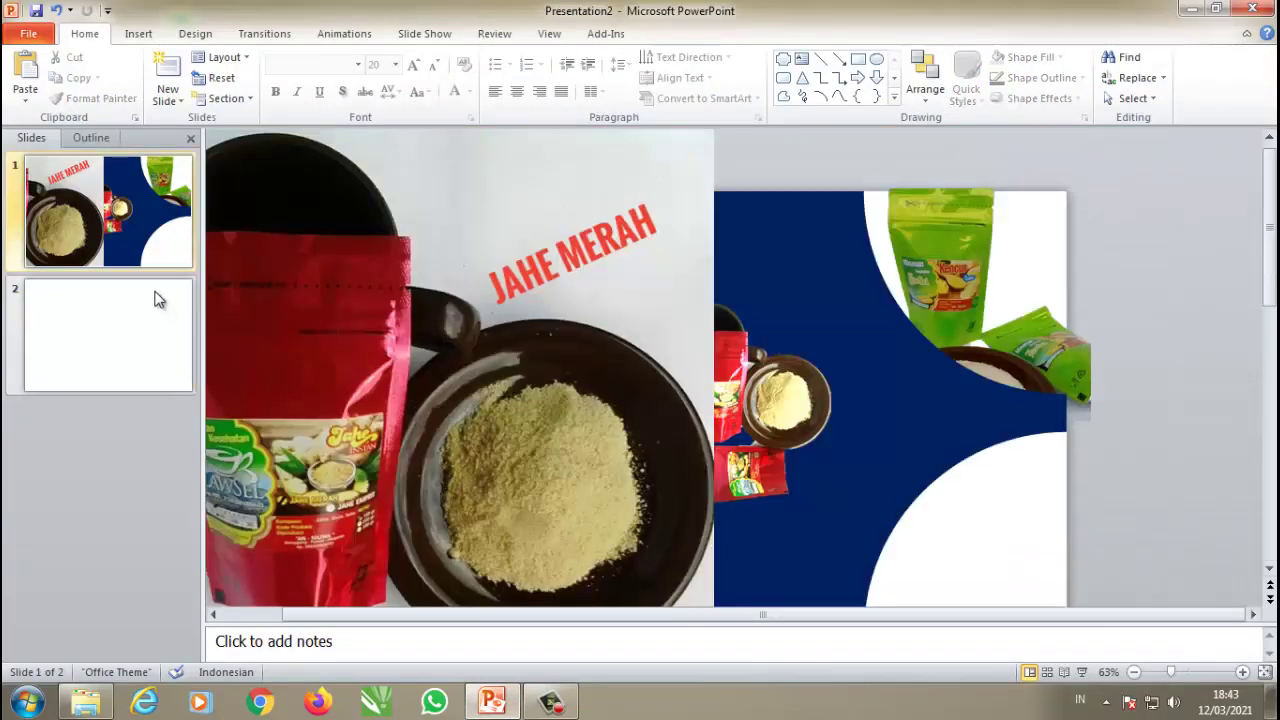
left_click(373, 372)
scroll(373, 372, "down", 1)
scroll(495, 330, "up", 3)
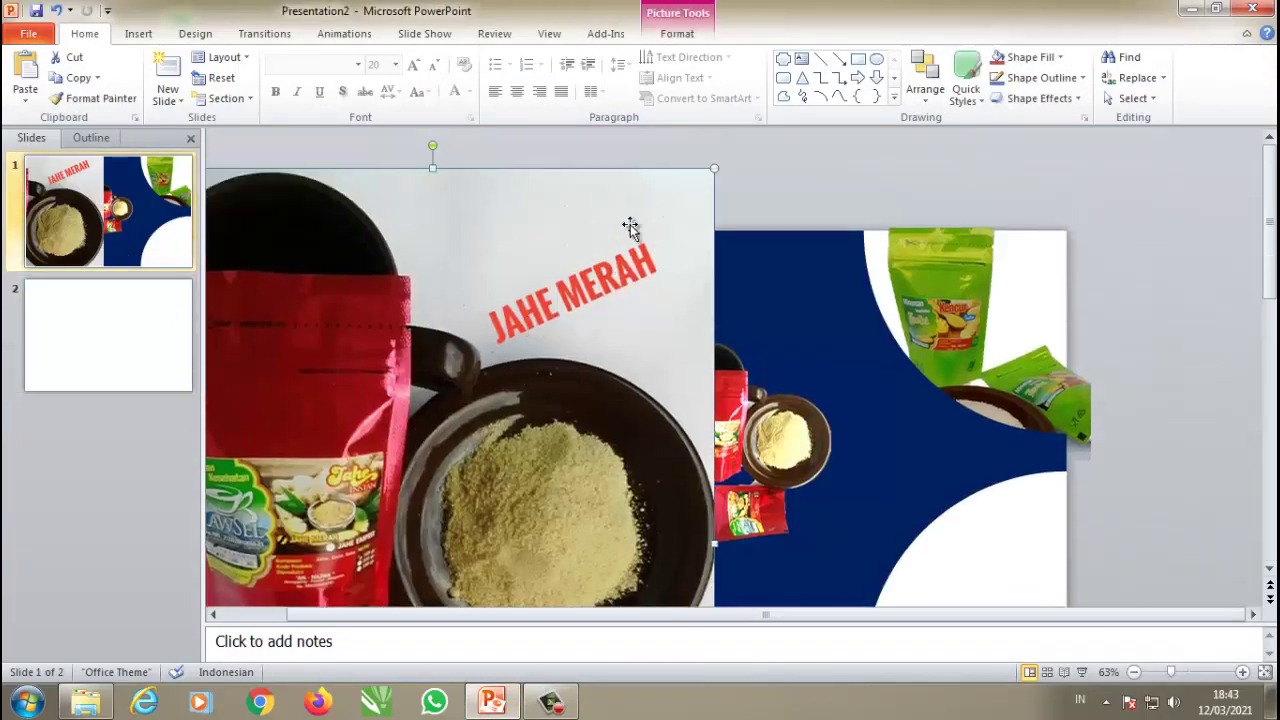
mouse_move(687, 222)
left_mouse_down()
mouse_move(600, 420)
mouse_move(621, 524)
left_mouse_up()
scroll(634, 388, "down", 3)
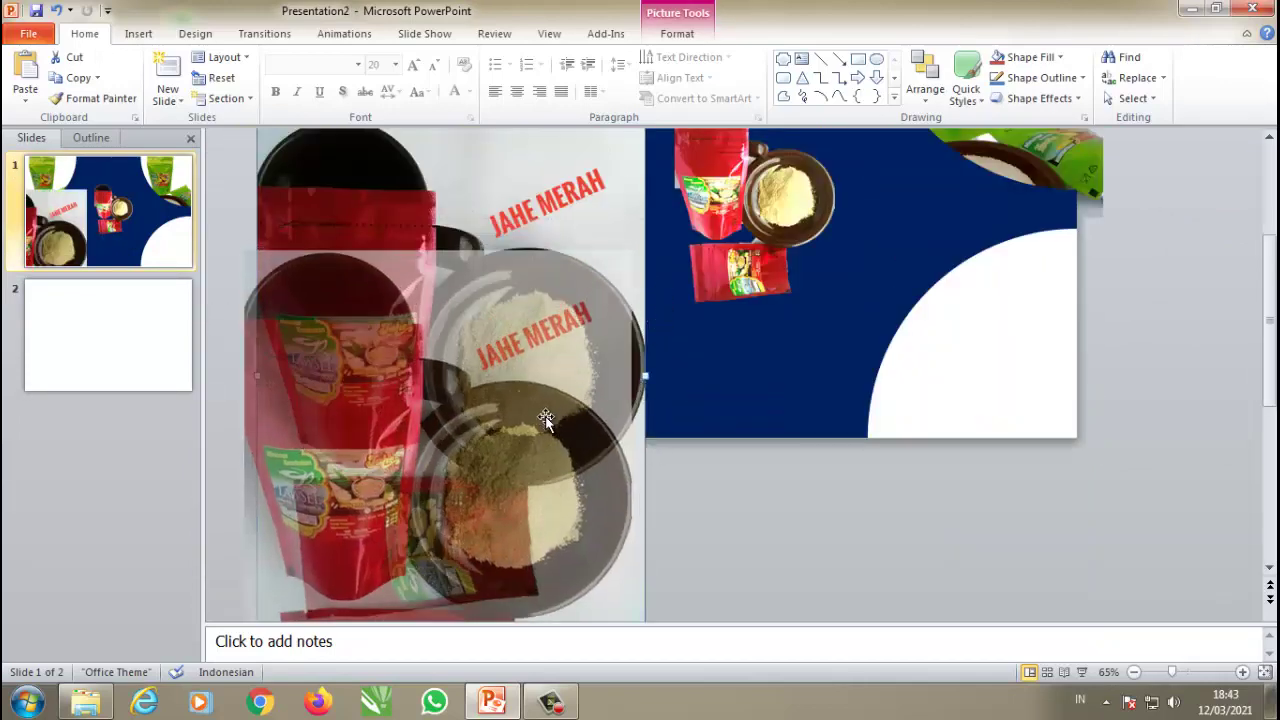
left_click_drag(634, 254, 491, 443)
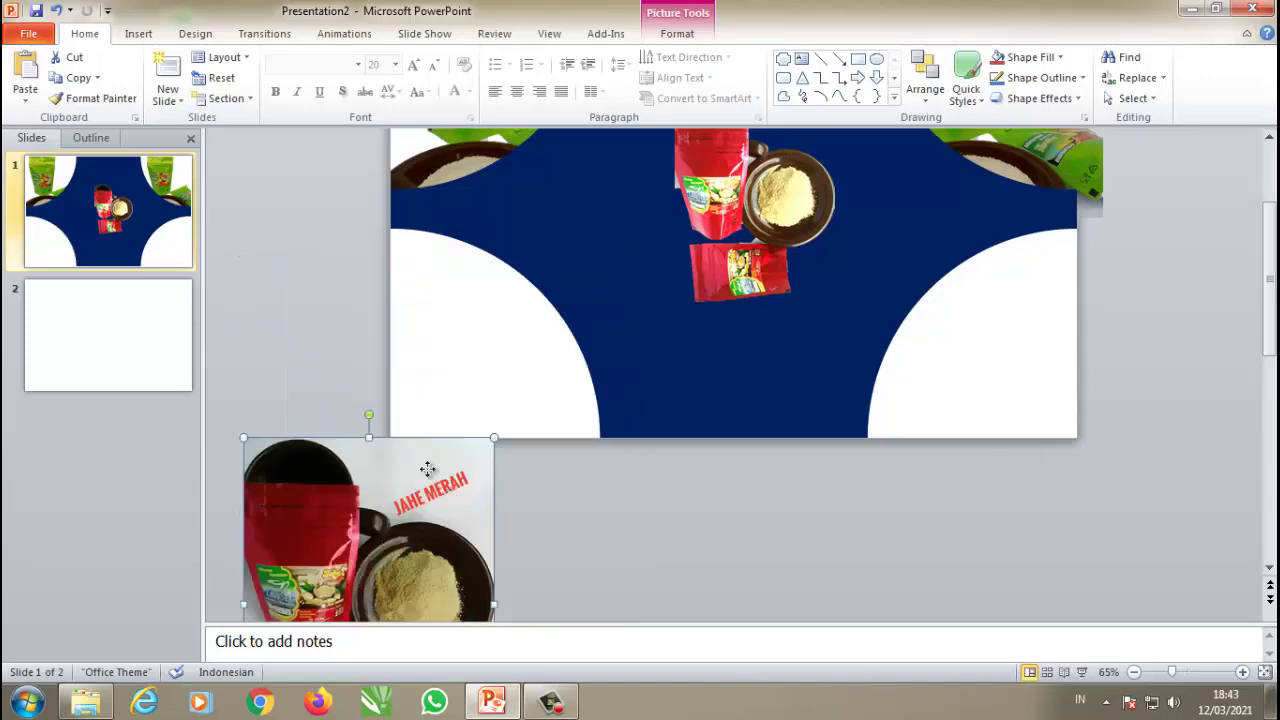
left_click_drag(392, 541, 506, 313)
scroll(608, 260, "up", 1)
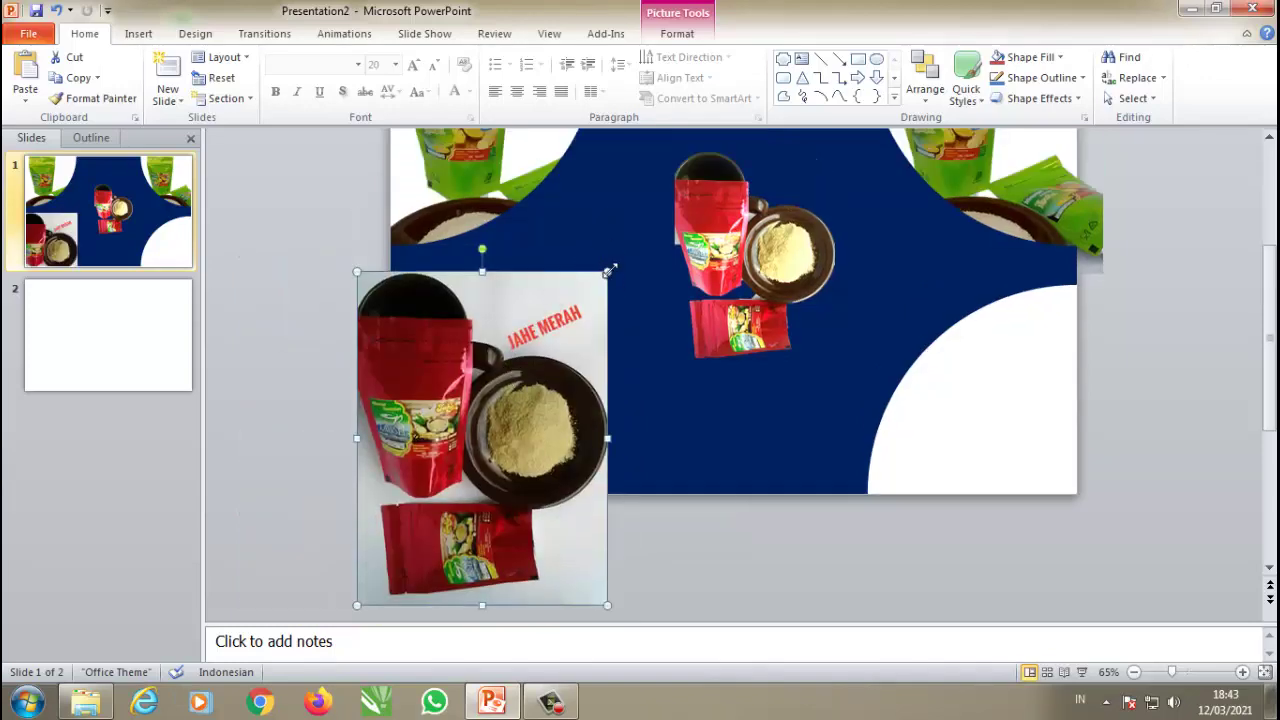
left_click_drag(609, 268, 574, 317)
mouse_move(468, 446)
left_mouse_down()
mouse_move(487, 393)
mouse_move(499, 395)
left_mouse_up()
scroll(499, 395, "up", 1)
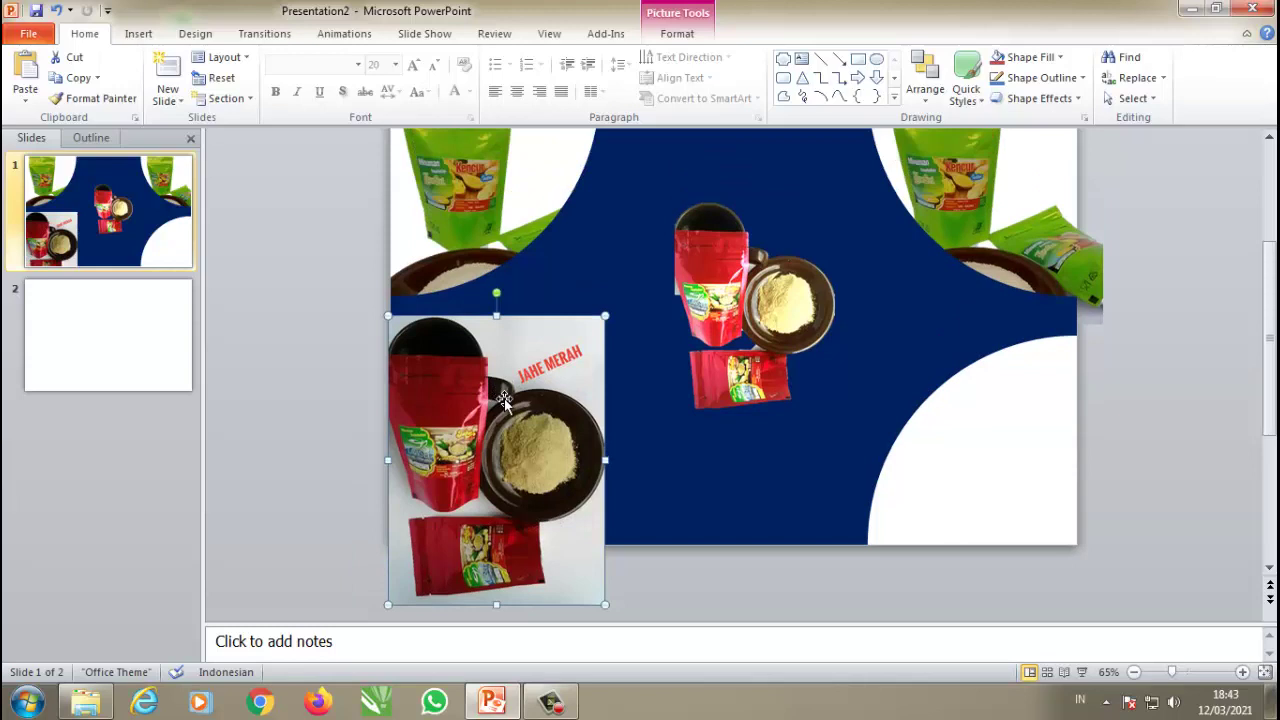
Step: Send the red photo behind the navy plaque, then paste a copy at bottom-right
right_click(592, 458)
mouse_move(655, 344)
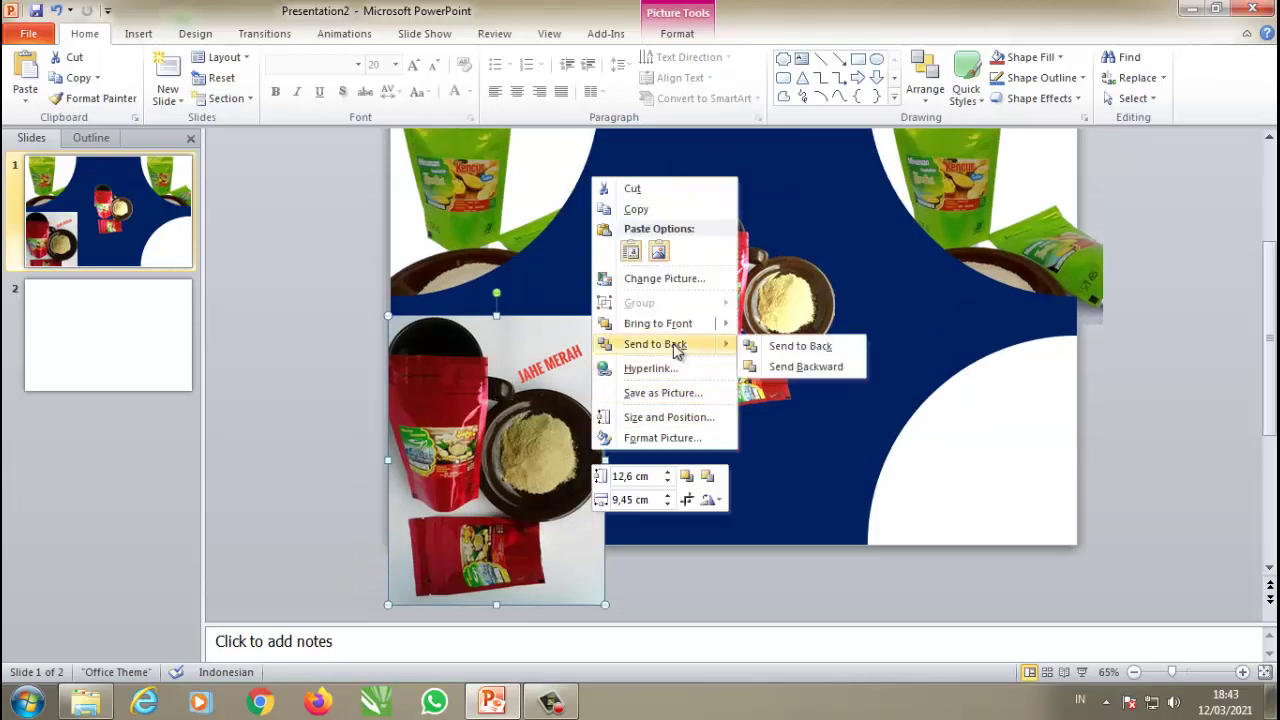
left_click(800, 346)
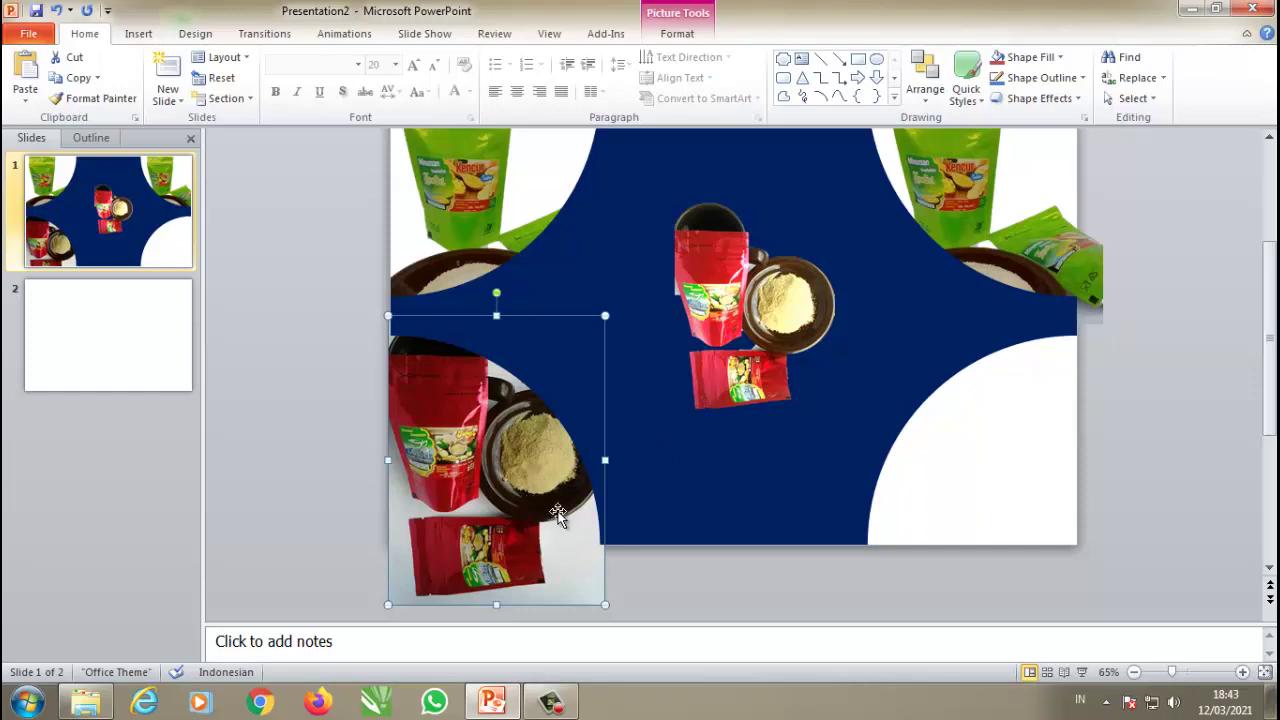
left_click(687, 574)
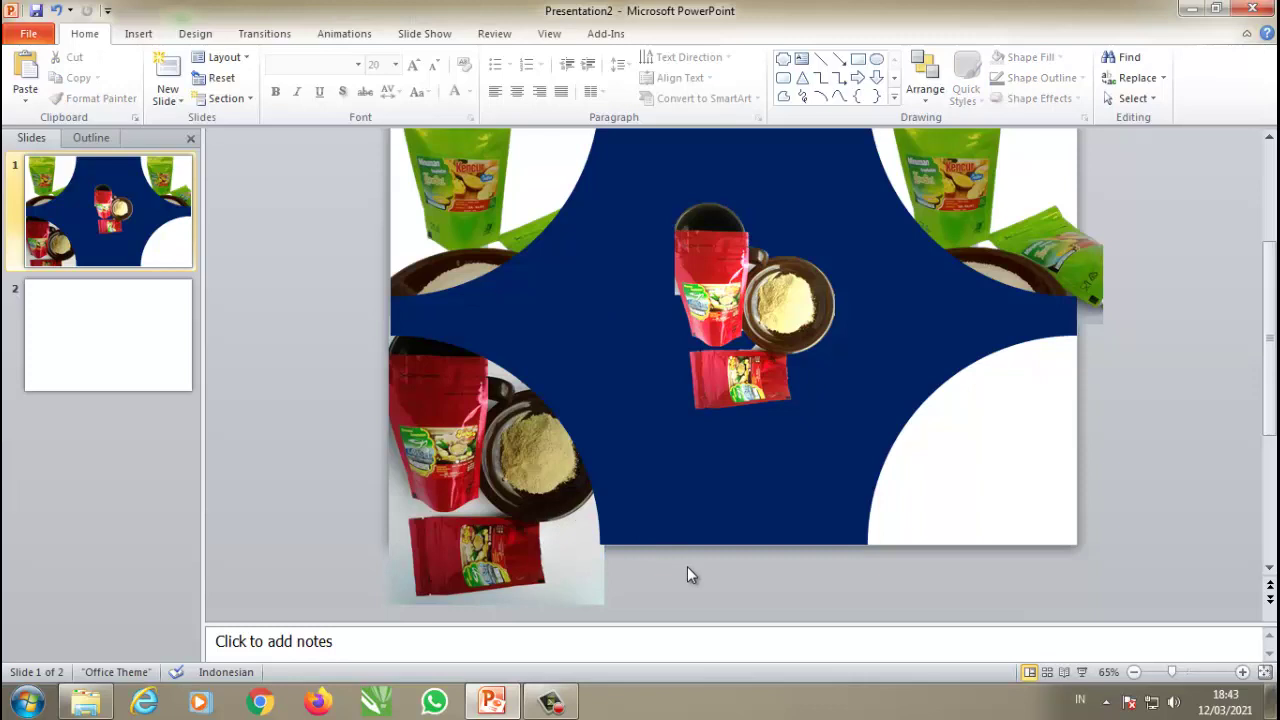
key("ctrl+v")
mouse_move(487, 480)
left_mouse_down()
mouse_move(983, 480)
mouse_move(958, 493)
mouse_move(967, 477)
left_mouse_up()
Step: Send the bottom-right Jahe Merah copy backward and shrink it to 9.6 × 7.2 cm
right_click(969, 485)
mouse_move(1033, 372)
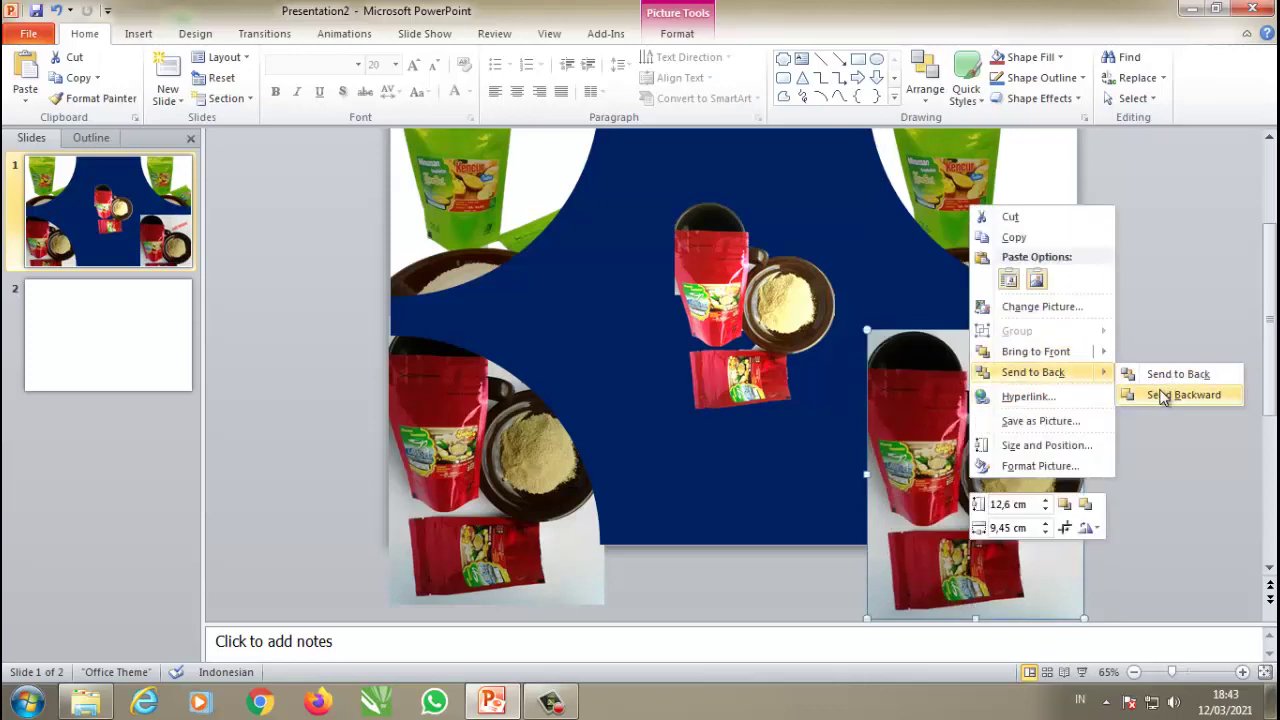
left_click(1166, 378)
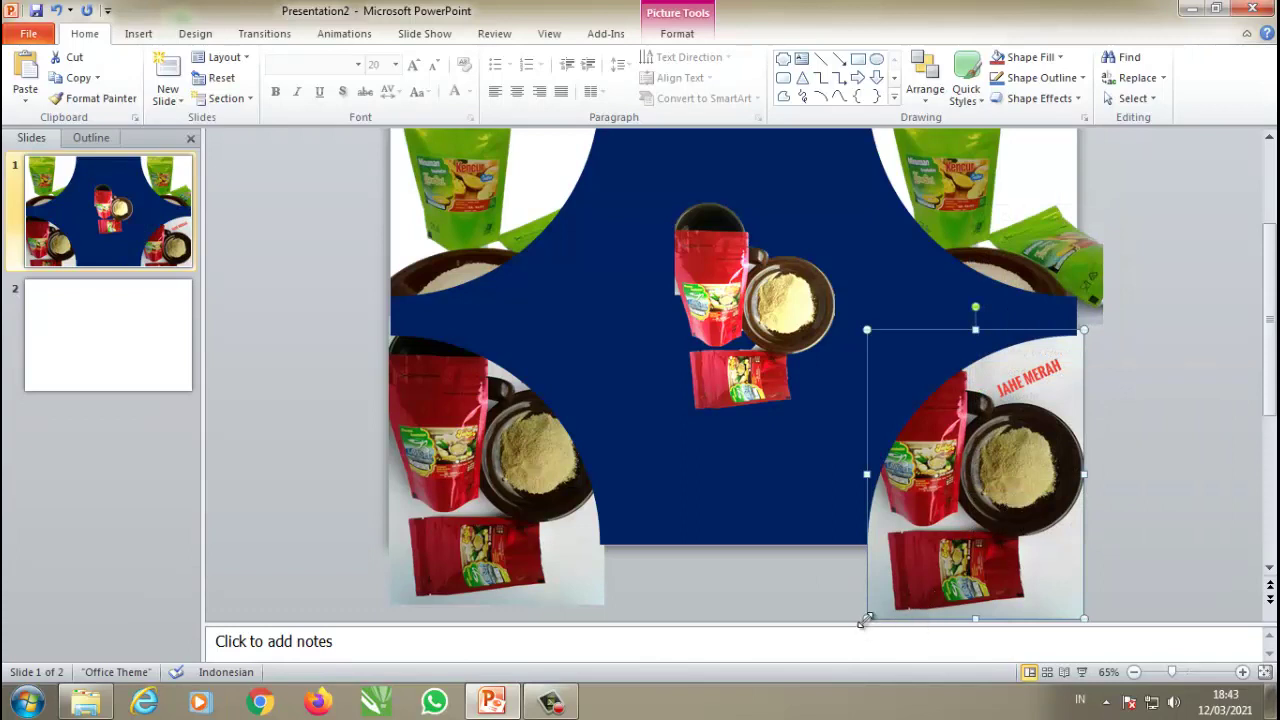
left_click_drag(866, 619, 893, 589)
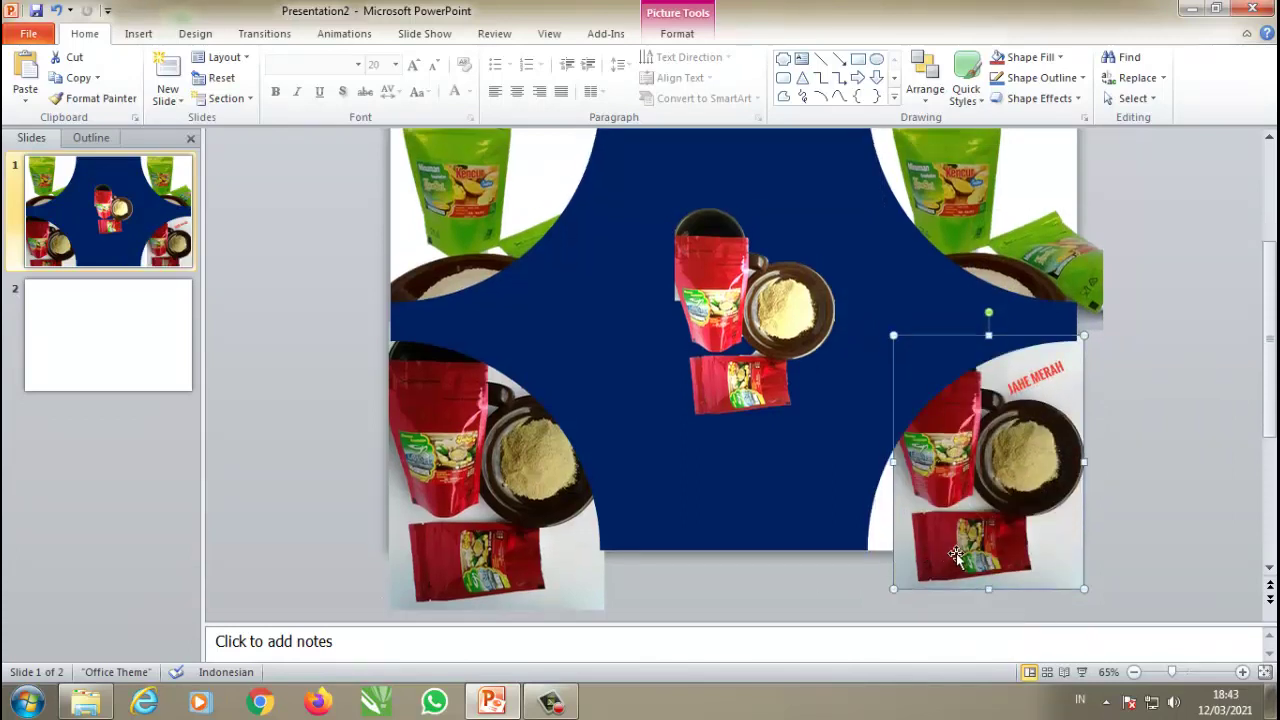
left_click_drag(948, 530, 951, 549)
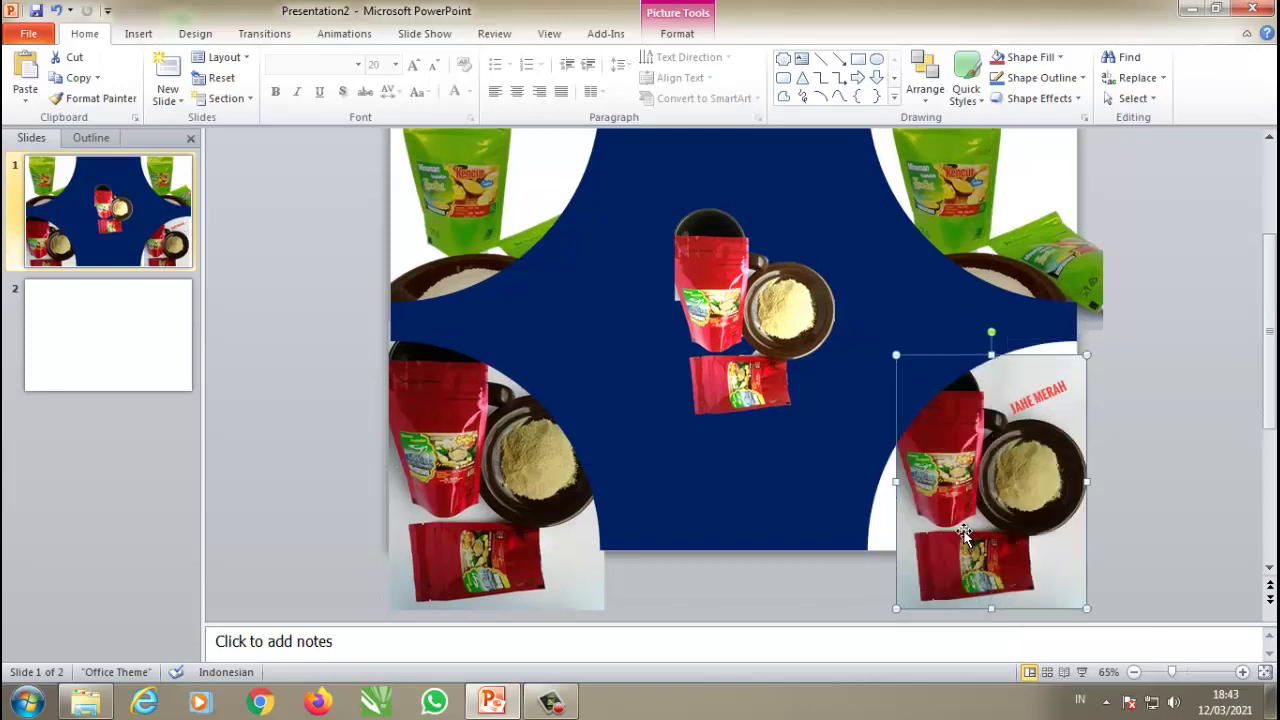
left_click_drag(895, 608, 920, 575)
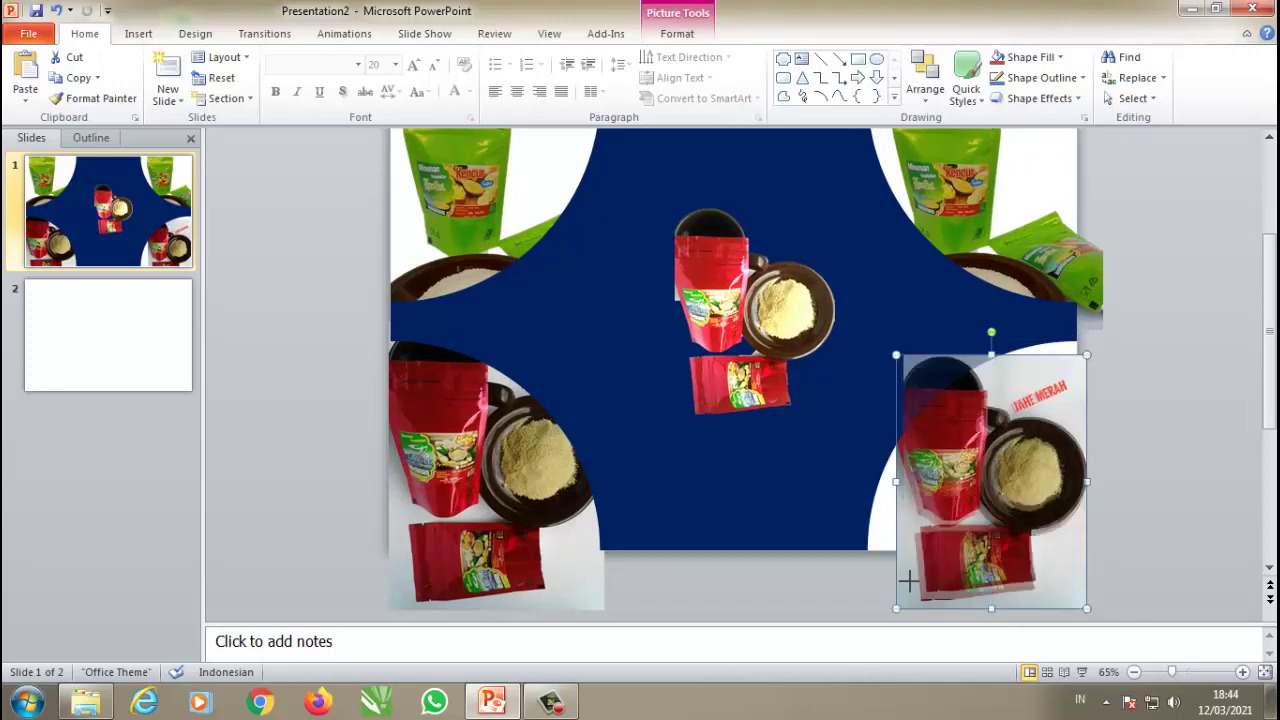
left_click_drag(972, 526, 964, 536)
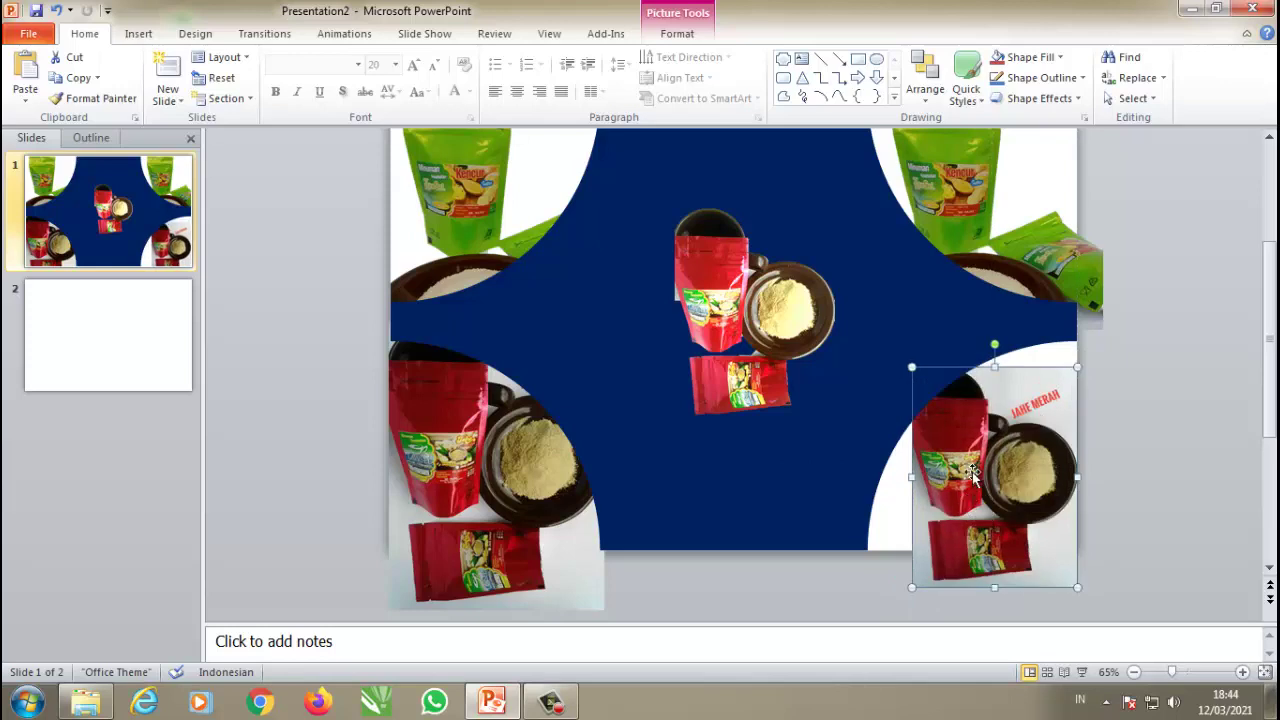
right_click(977, 479)
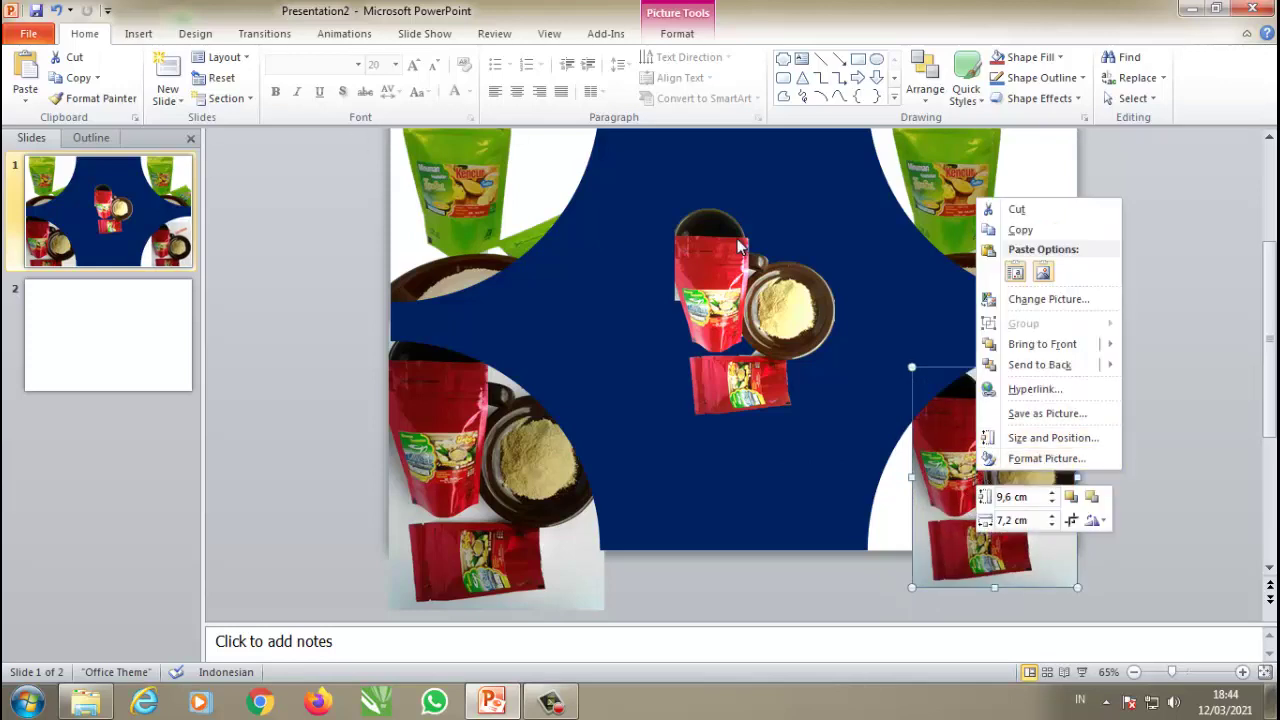
left_click(677, 33)
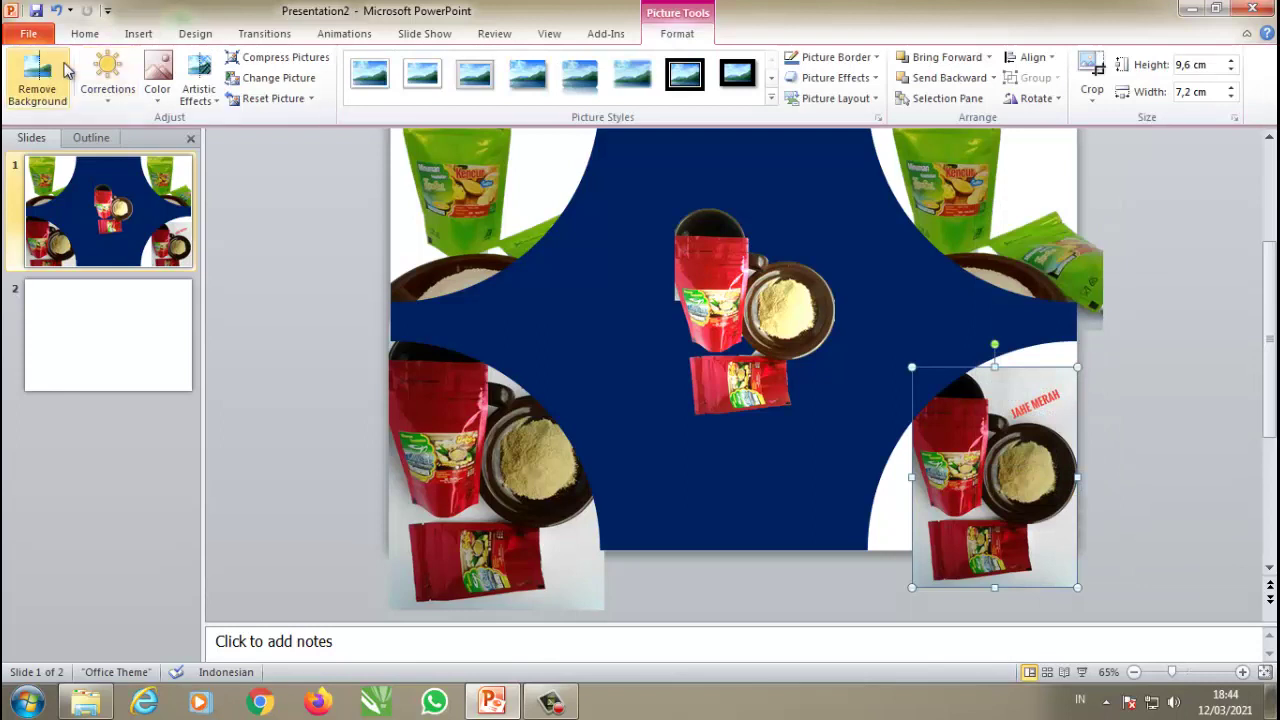
Step: Start Remove Background on the bottom-right photo and enlarge the marquee up, left and down
left_click(27, 85)
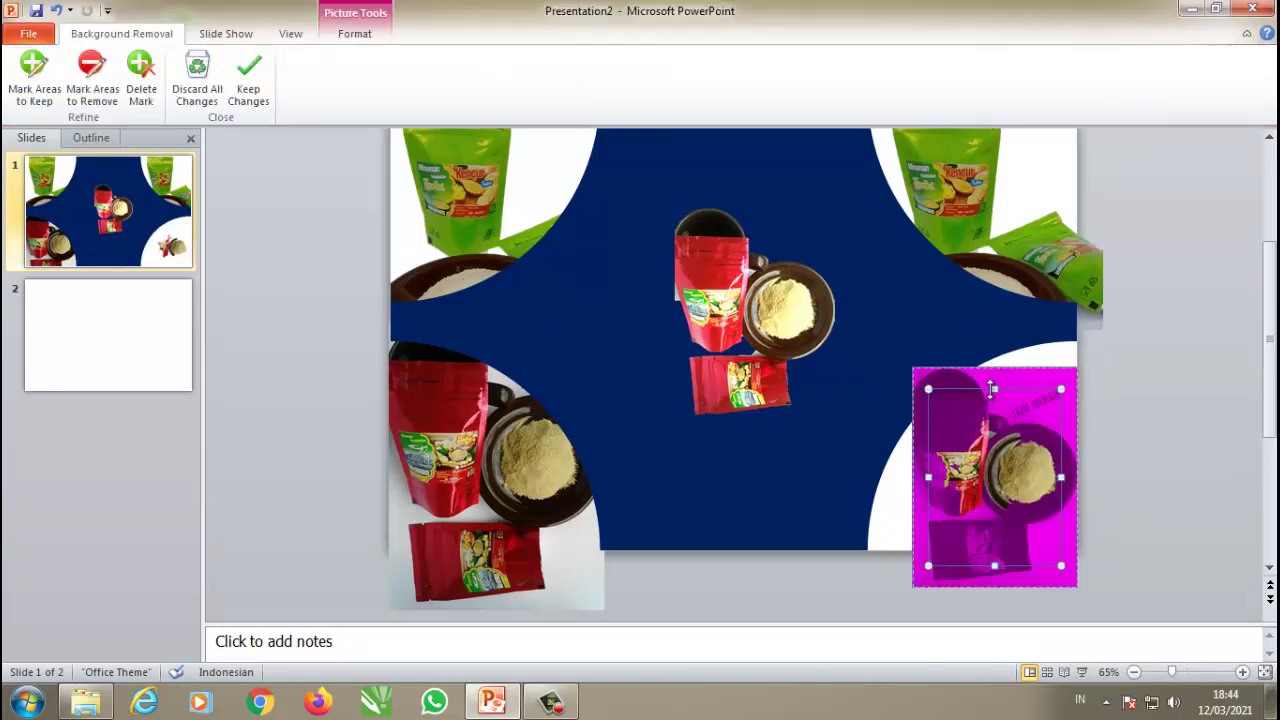
left_click_drag(993, 389, 993, 367)
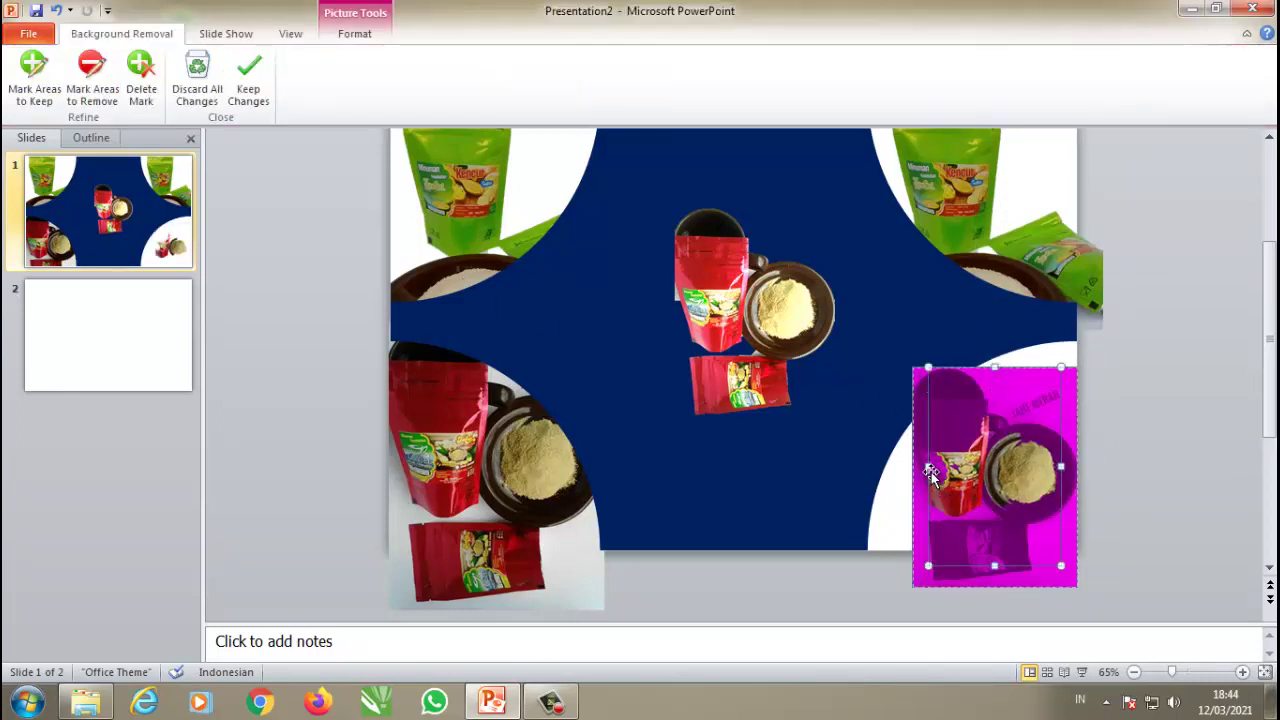
left_click_drag(928, 466, 912, 466)
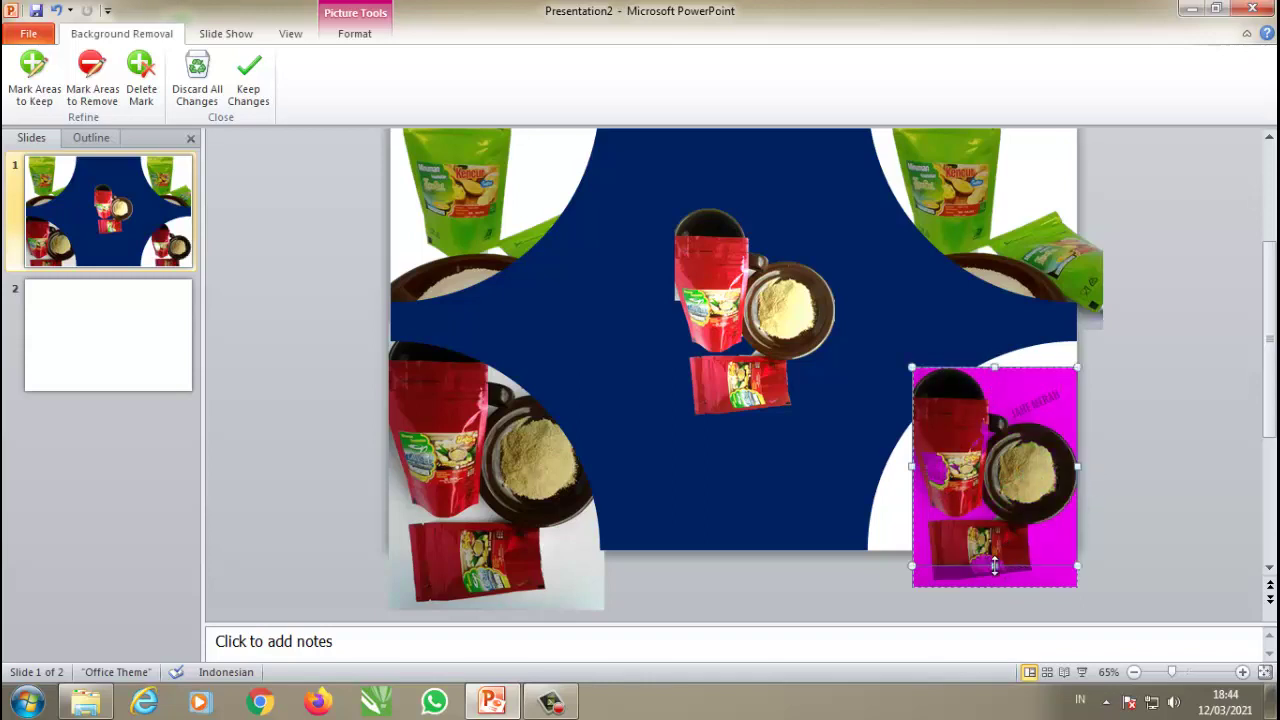
left_click_drag(993, 566, 998, 598)
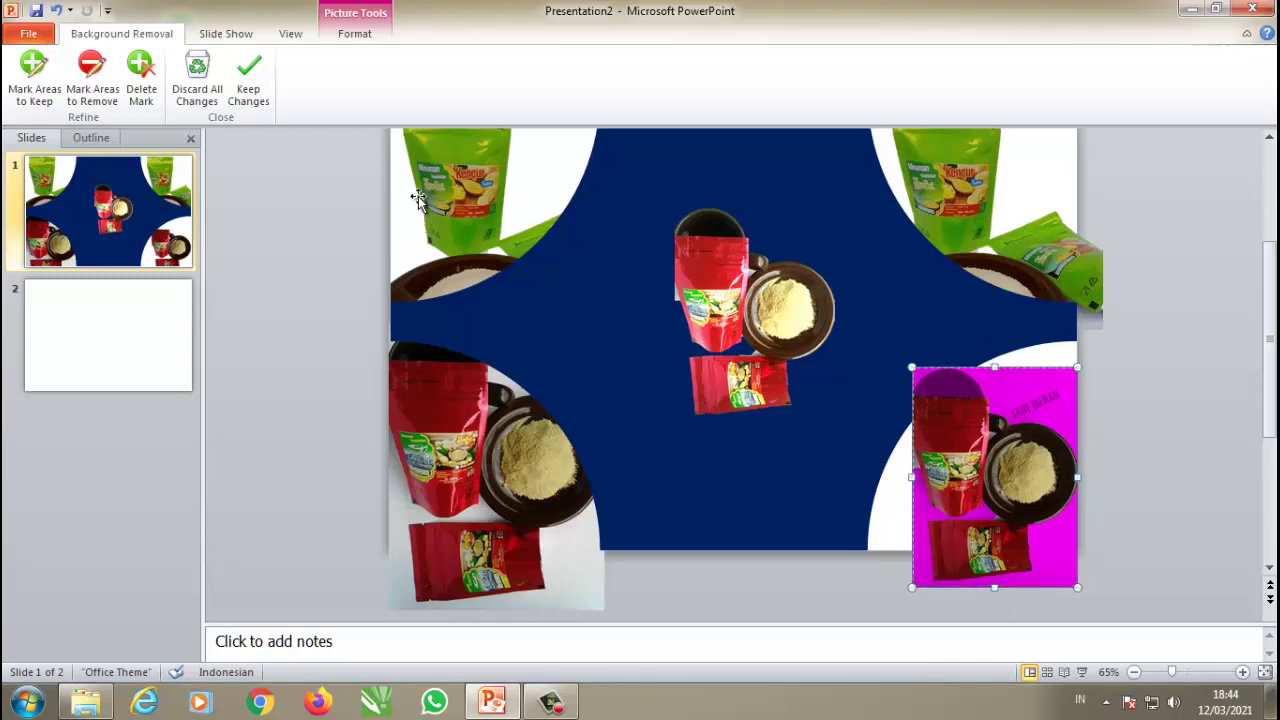
Step: Mark the top of the red bag as an area to keep, undoing two trial keep marks
left_click(36, 80)
left_click_drag(965, 388, 945, 585)
left_click_drag(1040, 556, 945, 552)
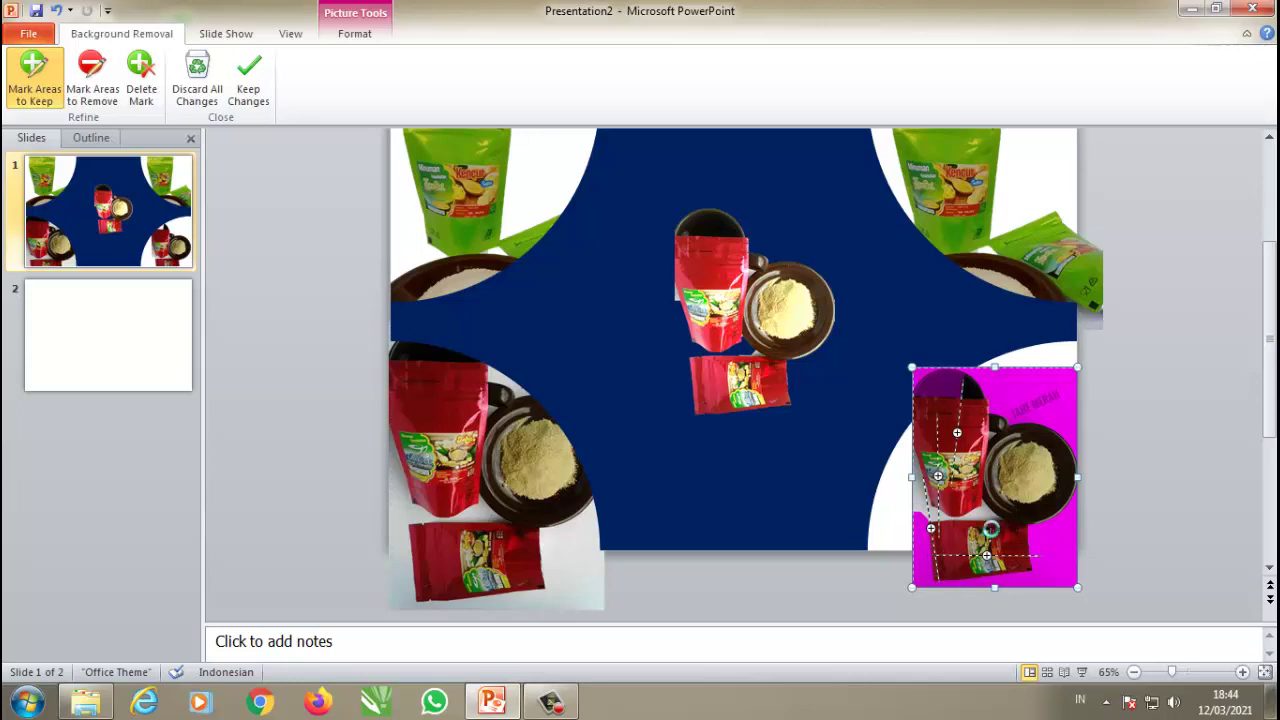
key("ctrl+z")
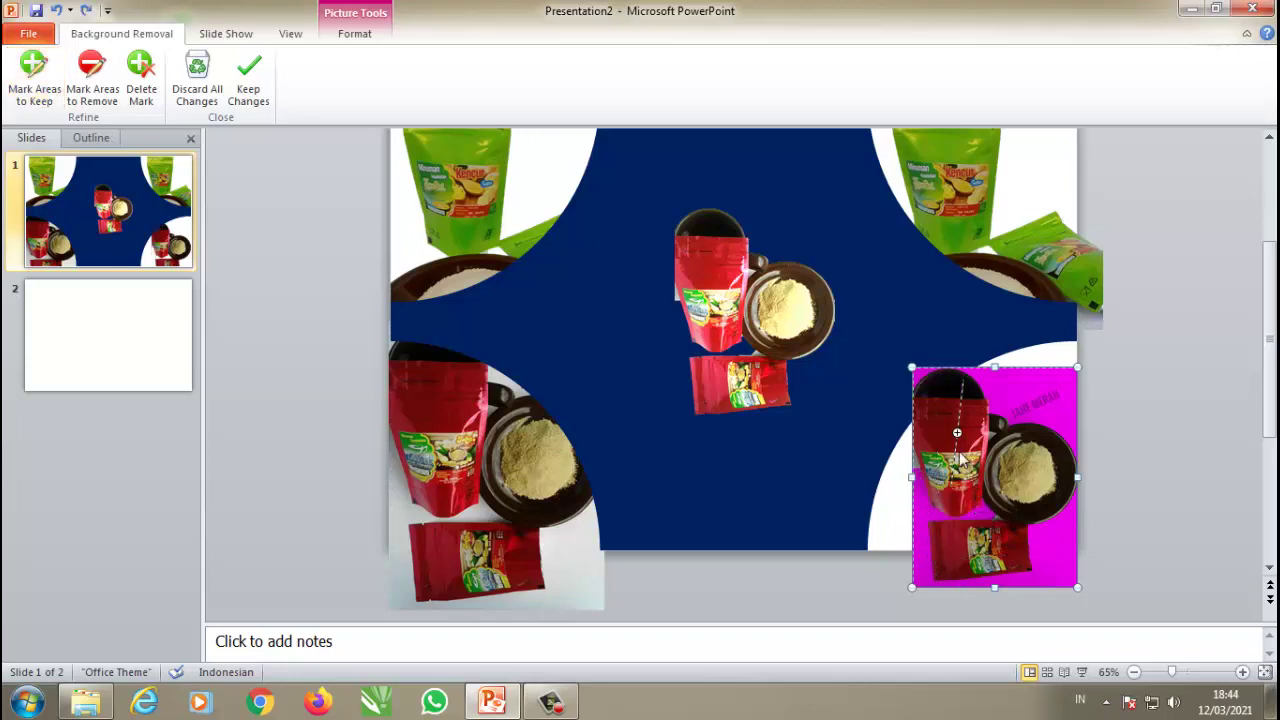
key("ctrl+z")
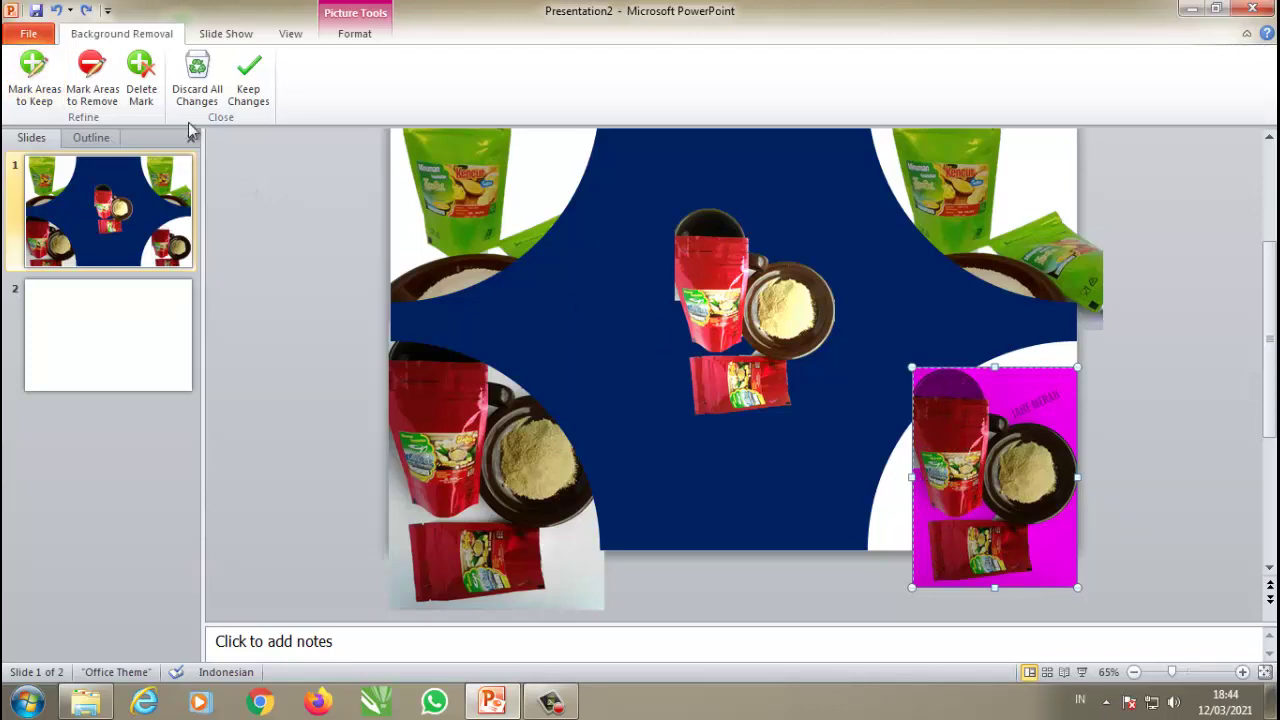
left_click(141, 75)
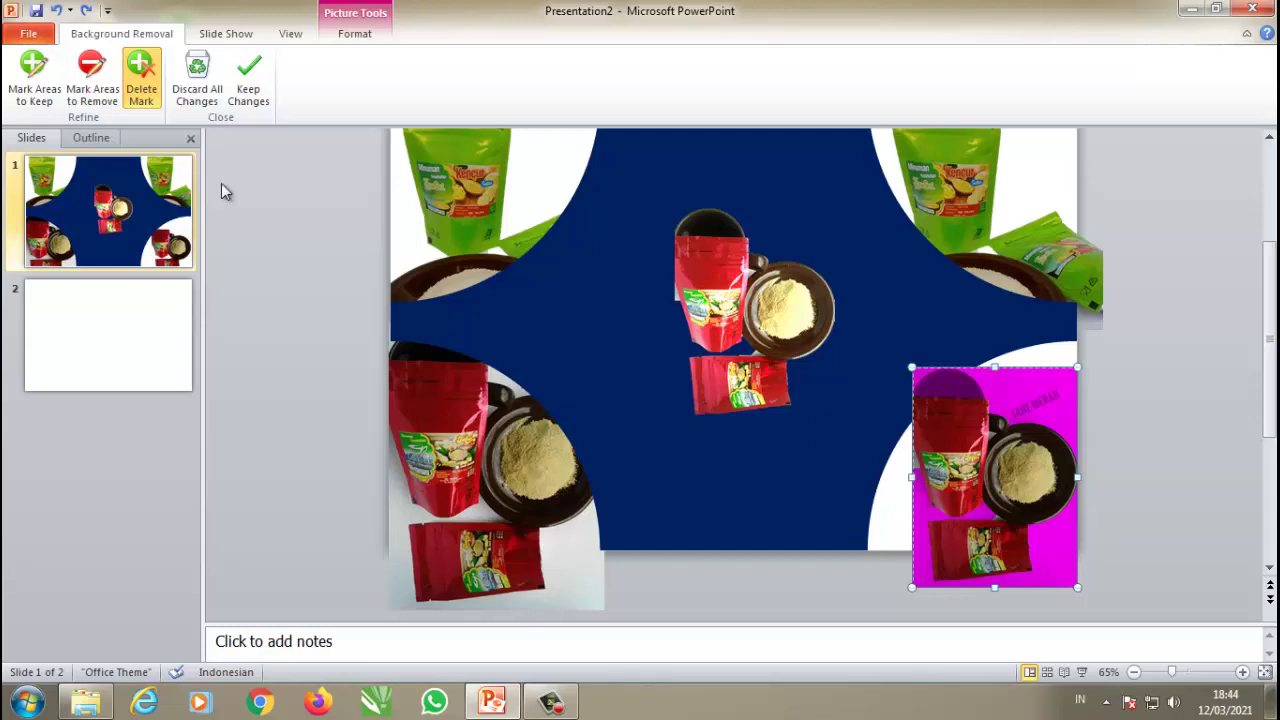
left_click(97, 80)
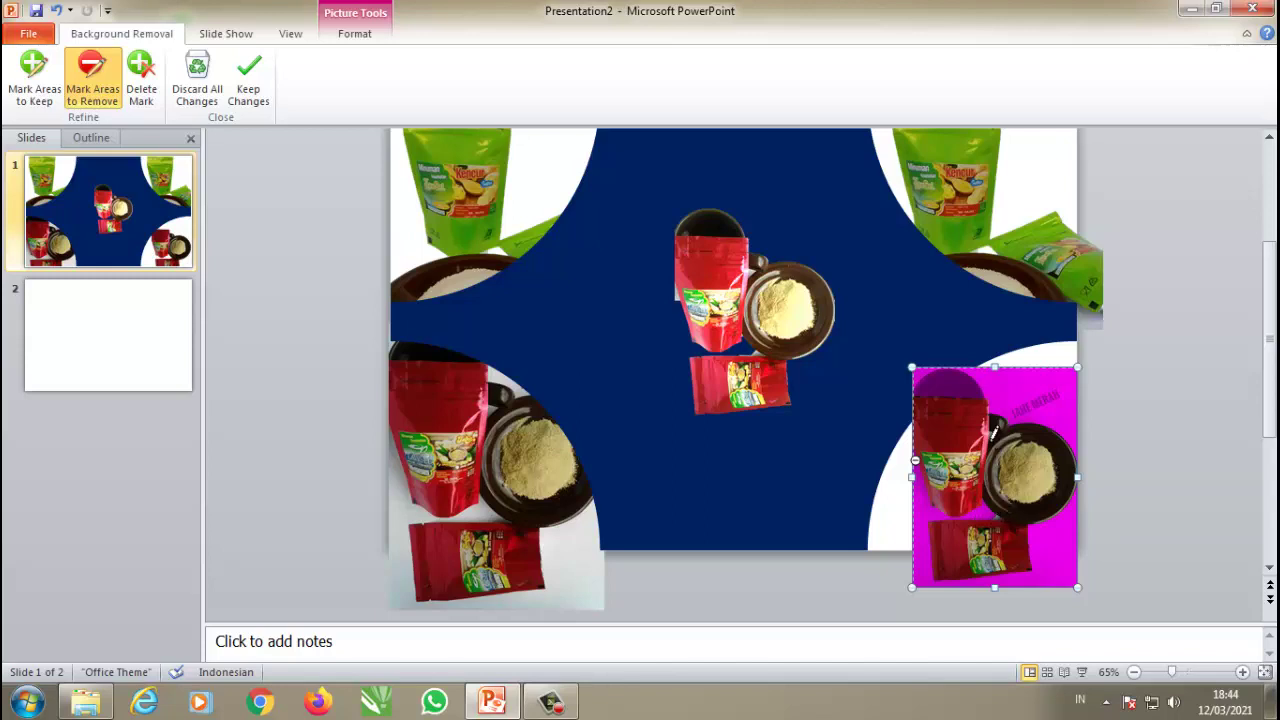
left_click(36, 88)
left_click(958, 384)
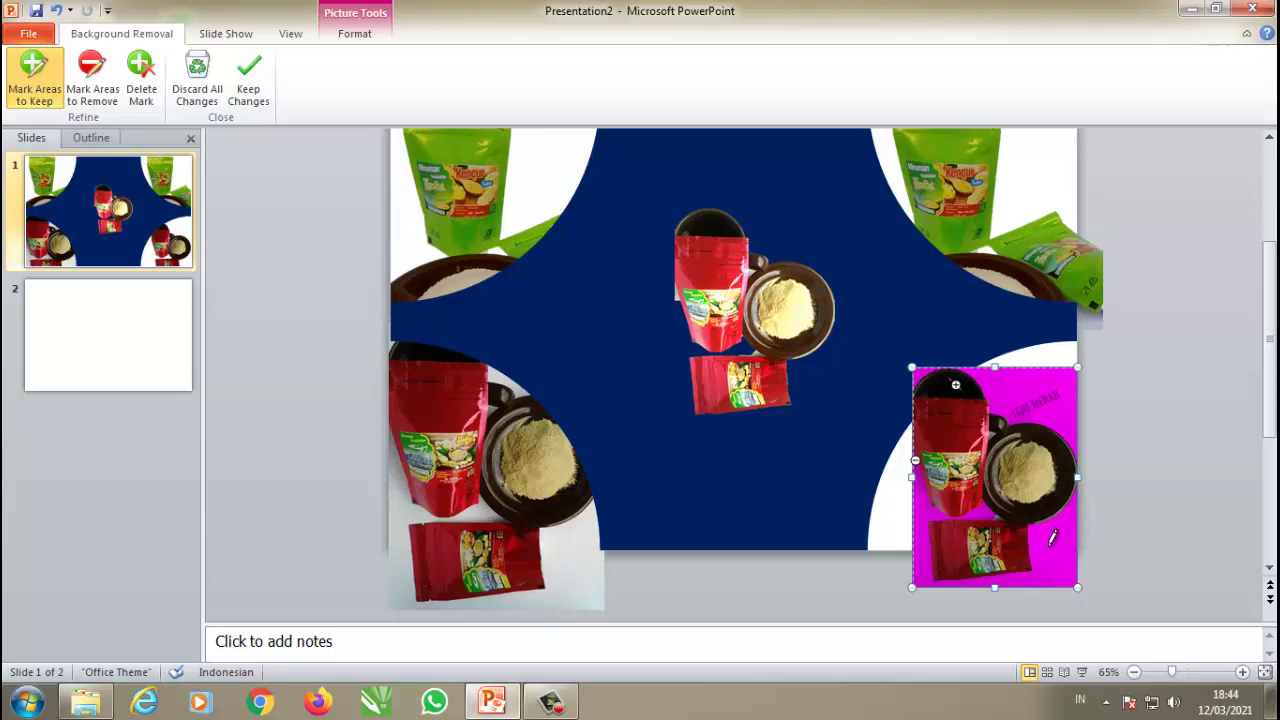
Step: Keep the background removal changes, then delete the old centre product cut-out
left_click(248, 80)
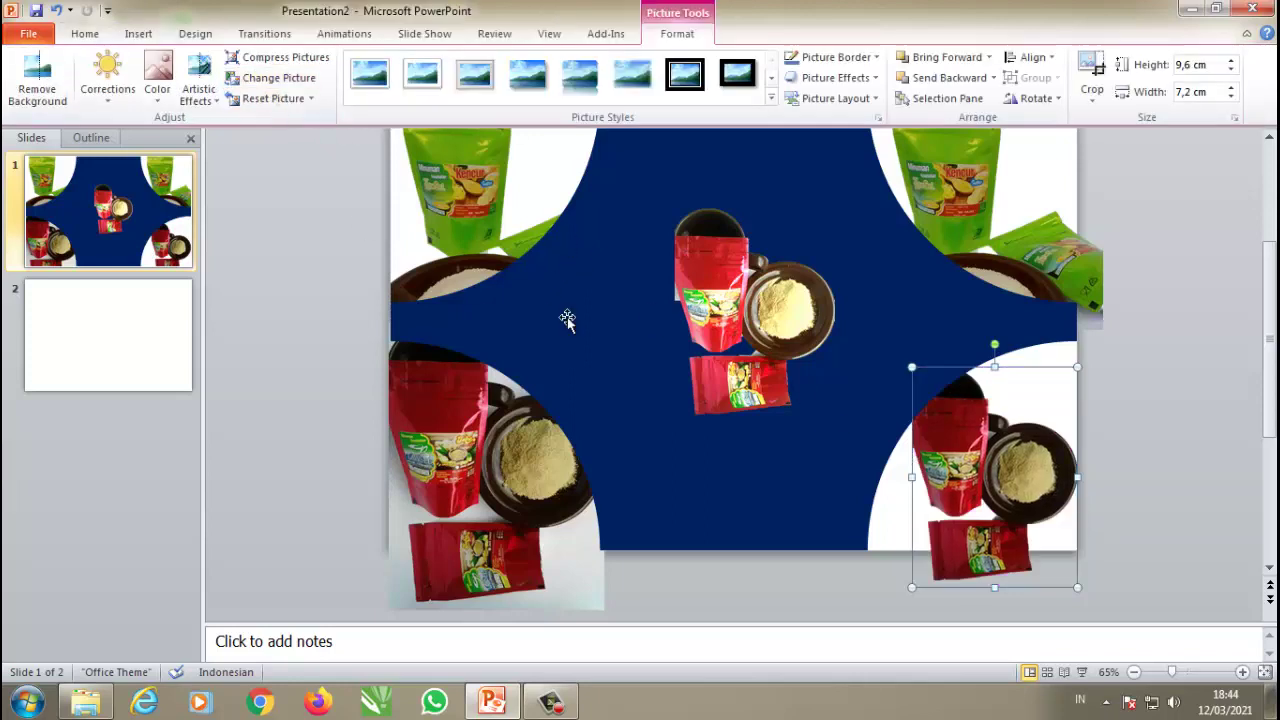
left_click(1106, 402)
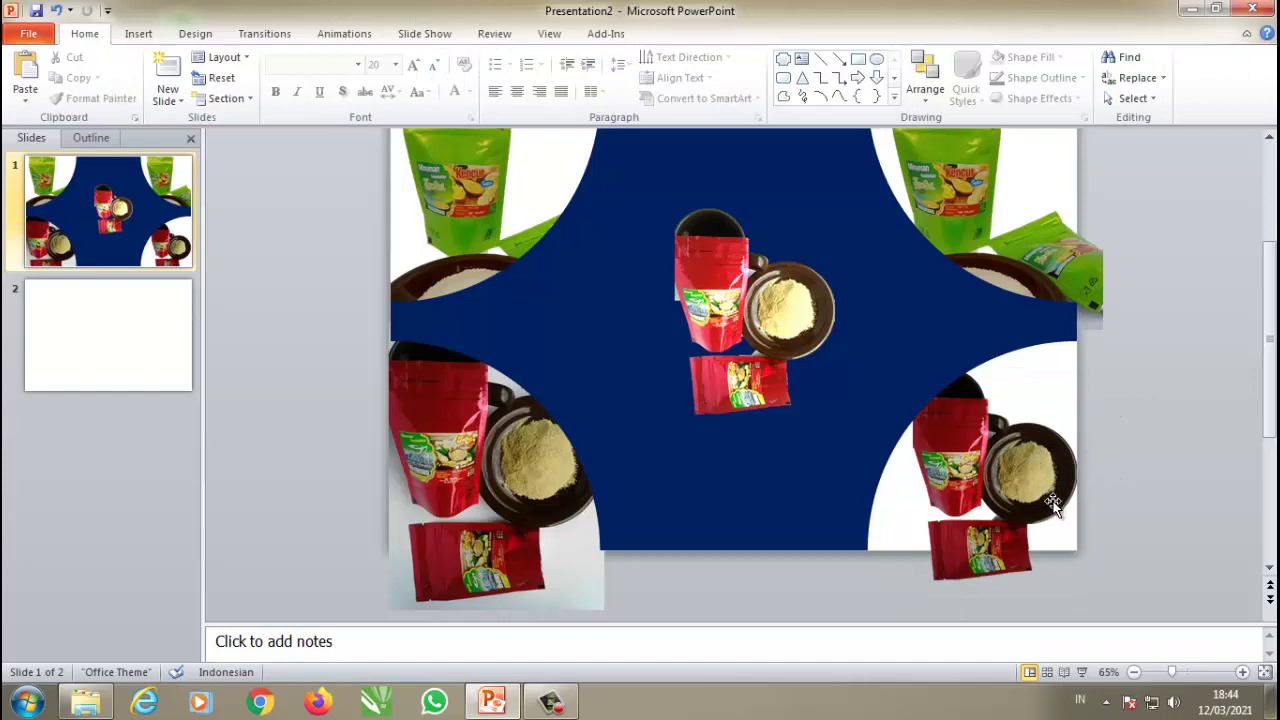
left_click(725, 320)
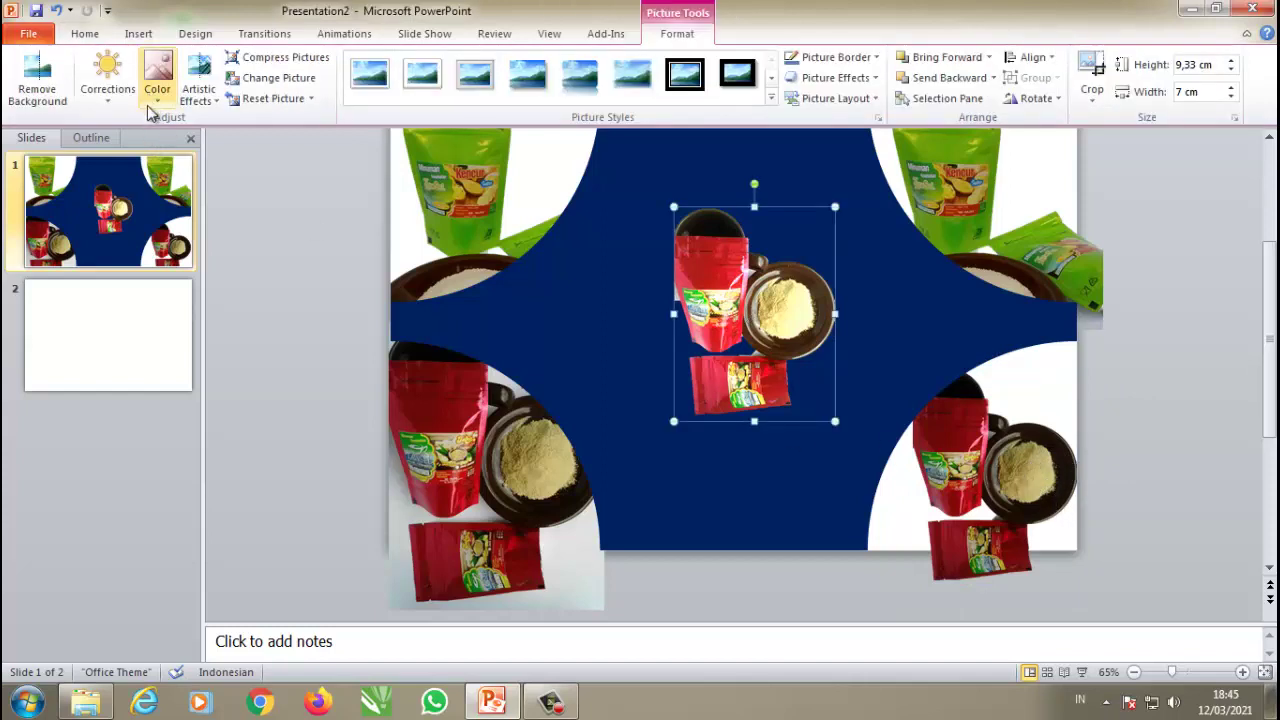
left_click(107, 80)
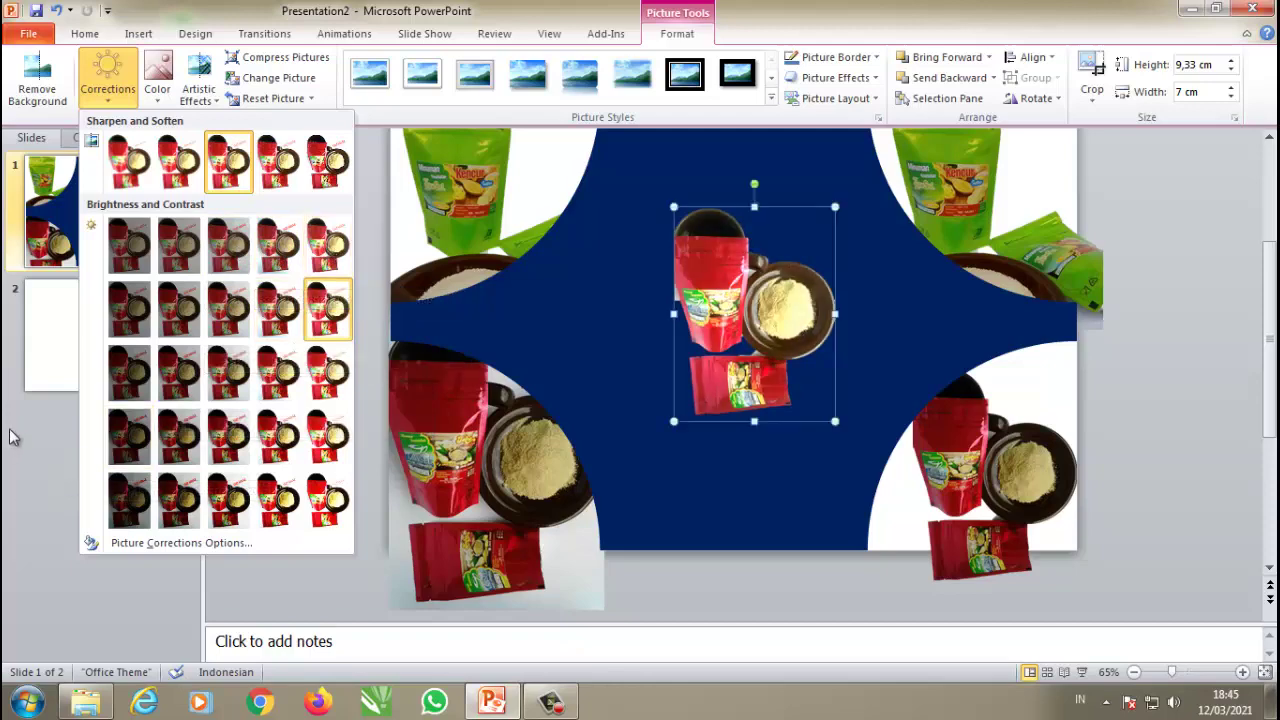
left_click(752, 378)
key("Delete")
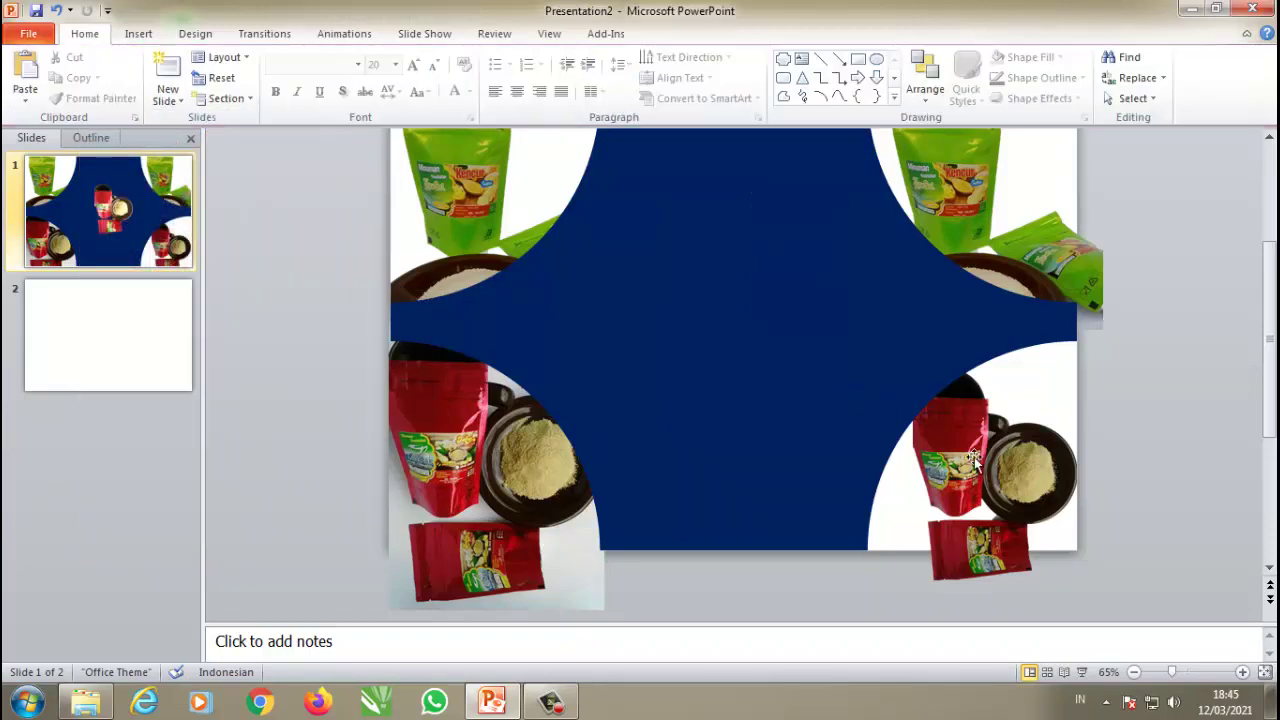
Step: Paste a copy of the bottom-right cut-out and move it to the slide centre
left_click(980, 462)
left_click(1160, 475)
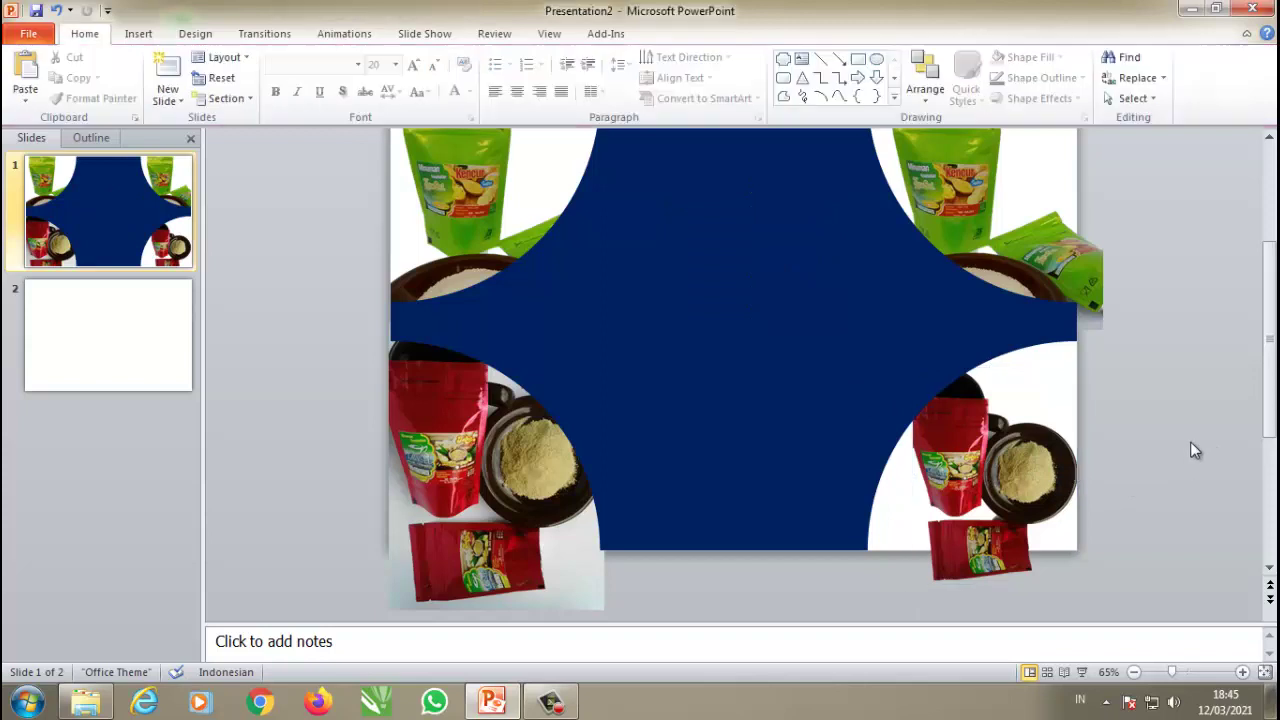
key("ctrl+v")
left_click_drag(960, 478, 690, 322)
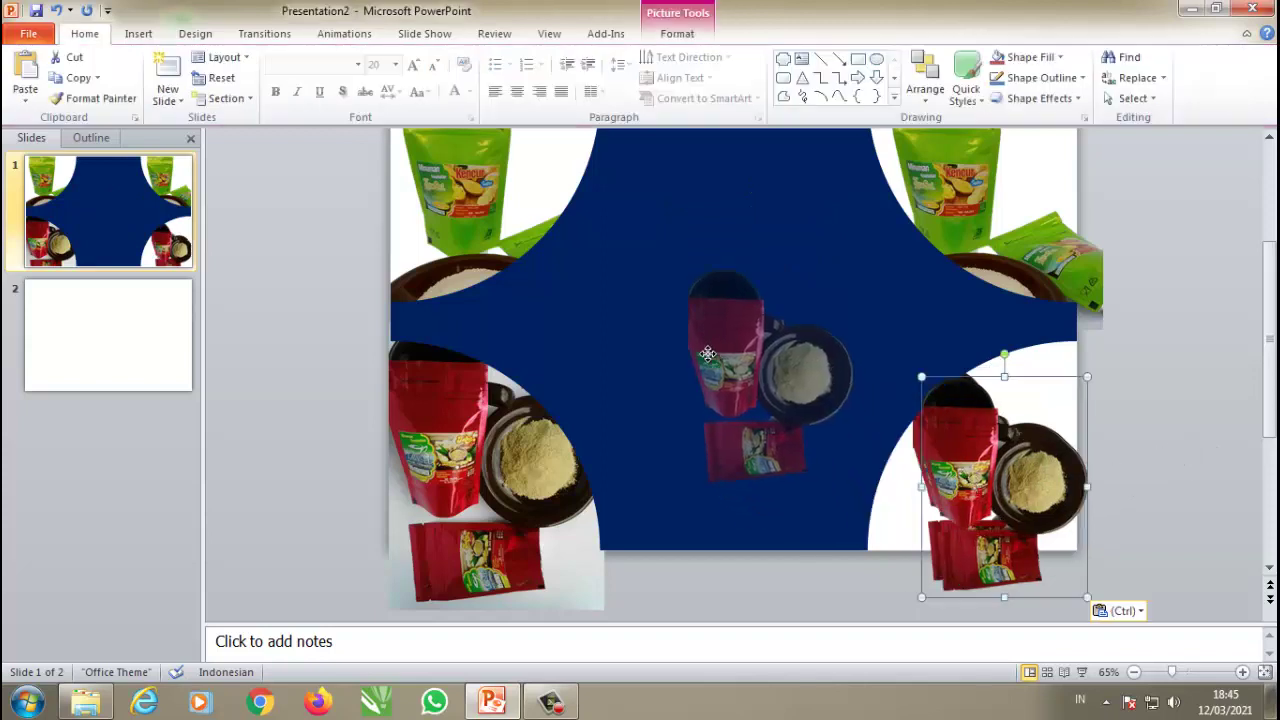
left_click(1117, 428)
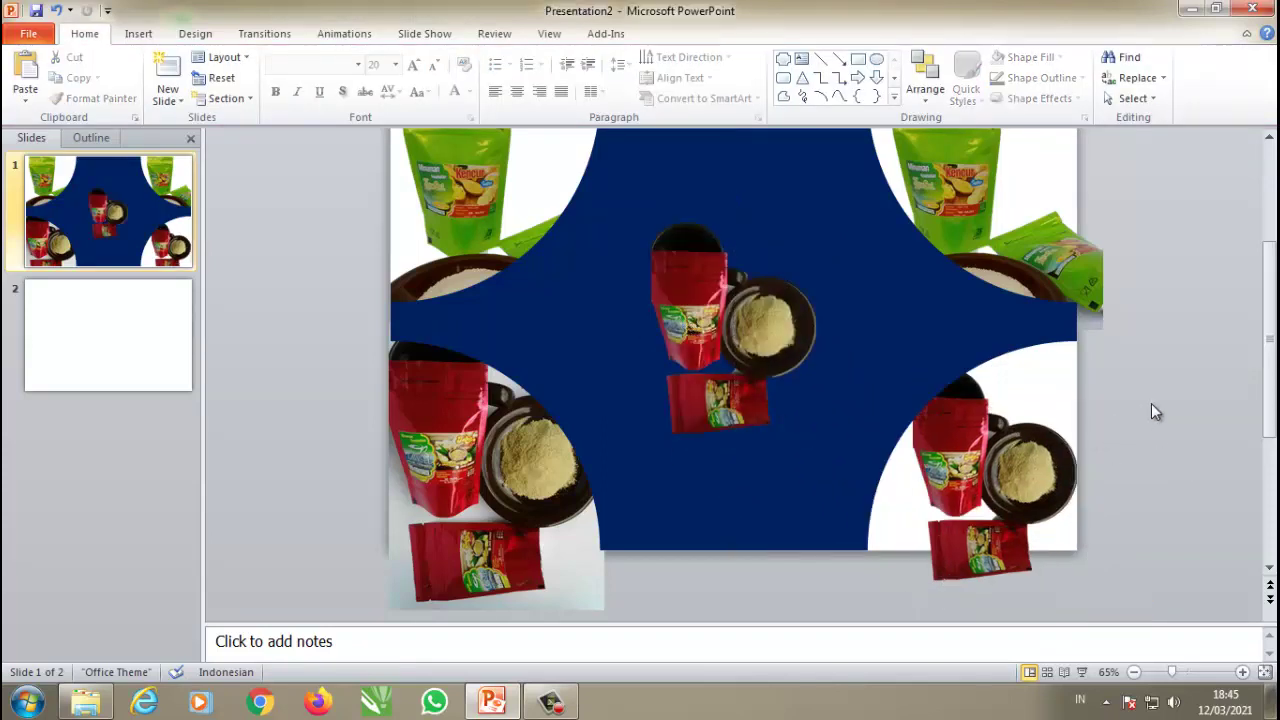
left_click_drag(1269, 404, 1272, 372)
left_click(910, 372)
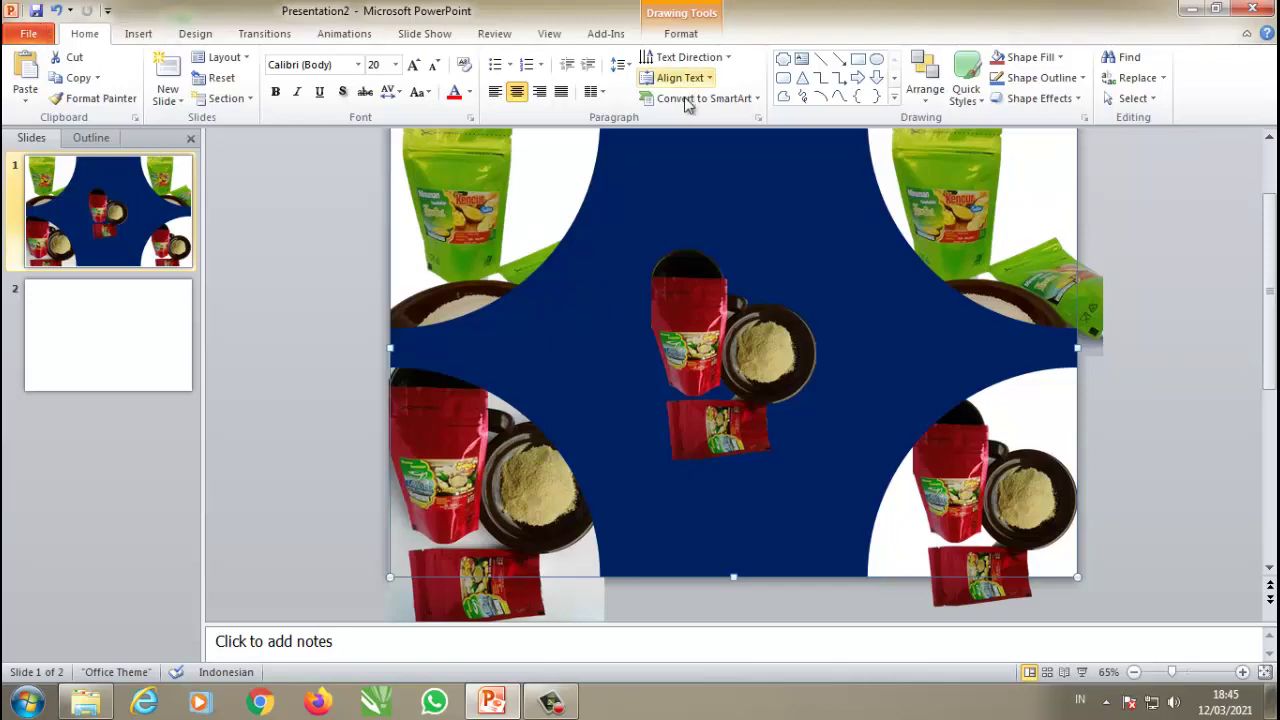
Step: Fill the navy plaque with custom orange RGB 243/161/13 through Format Shape
right_click(591, 283)
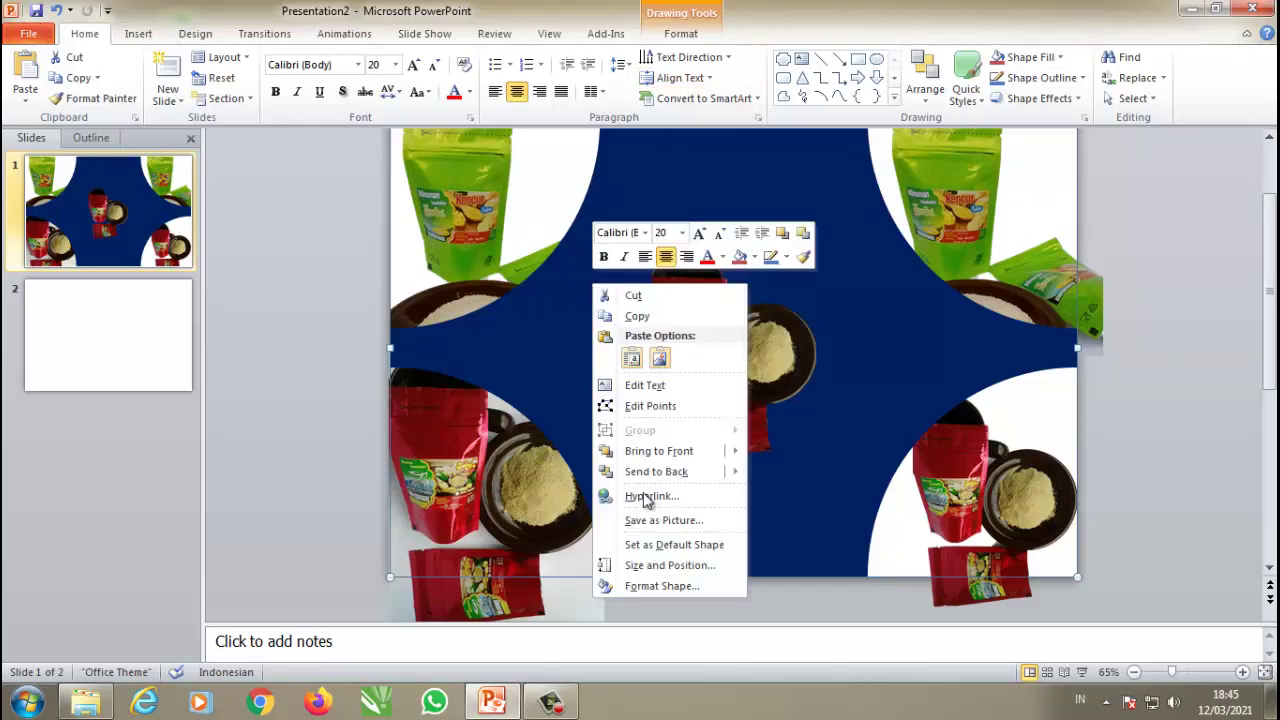
left_click(645, 586)
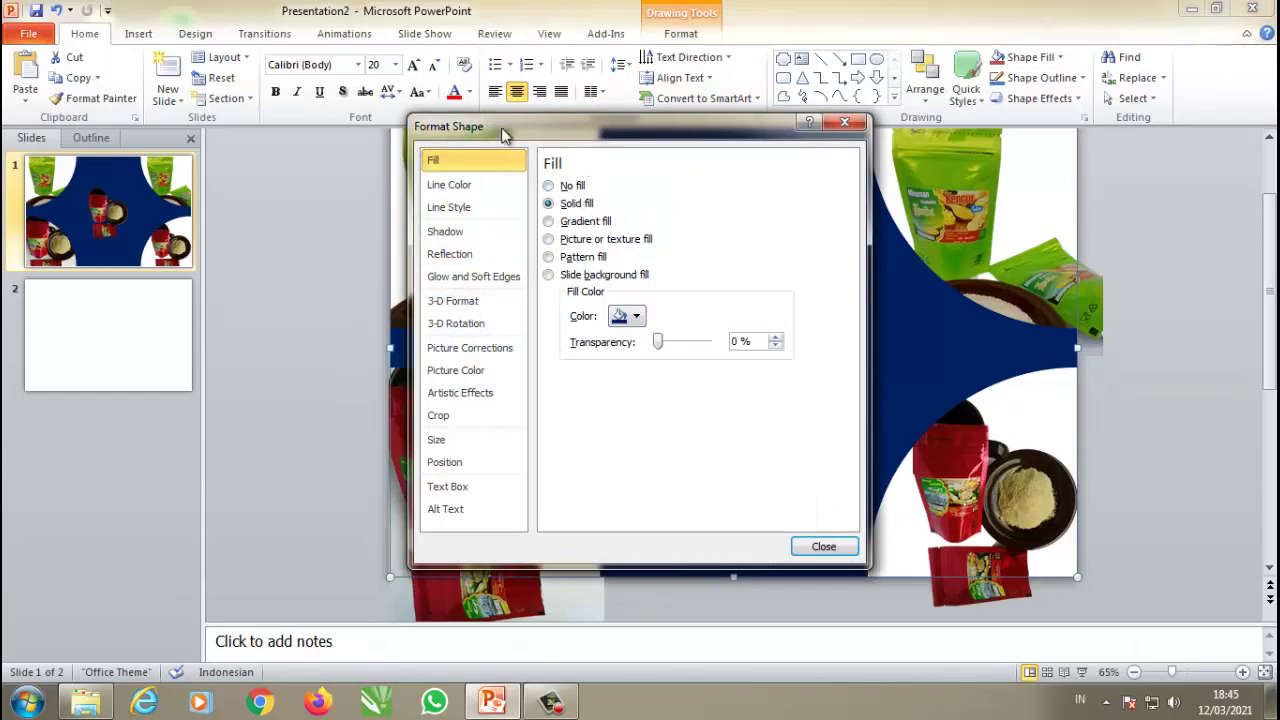
left_click_drag(503, 135, 103, 124)
left_click(228, 305)
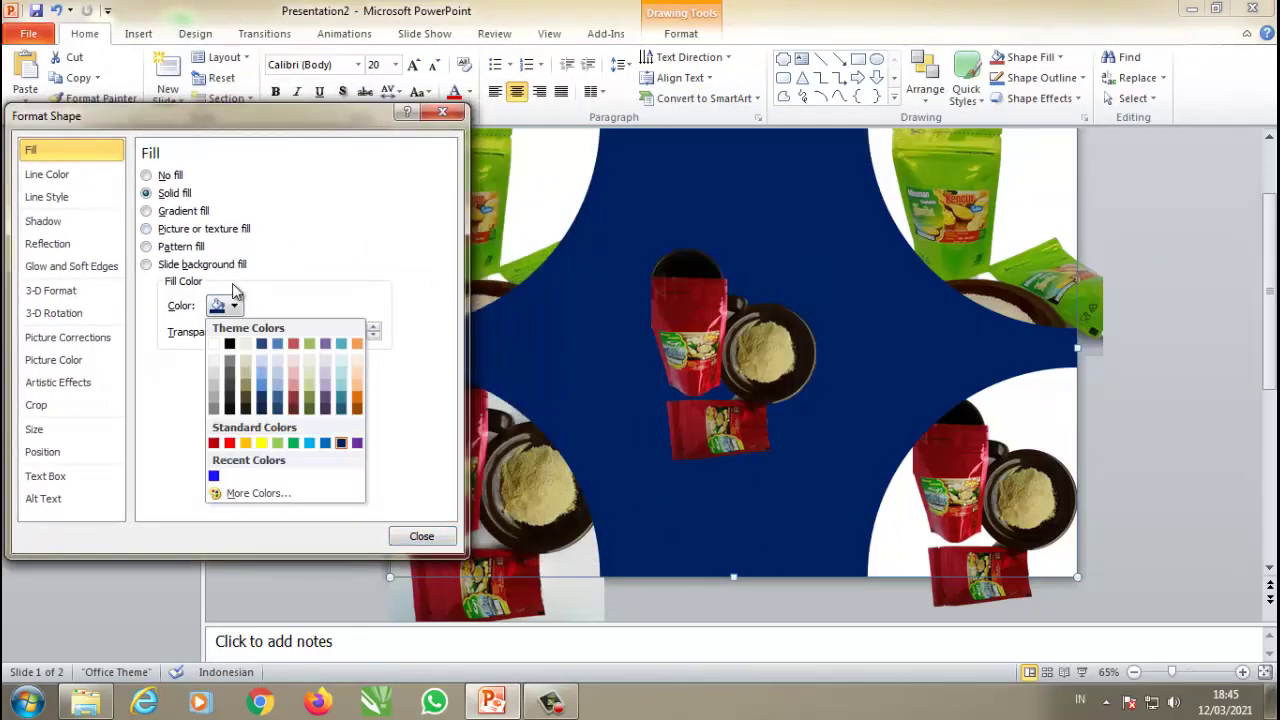
left_click(245, 444)
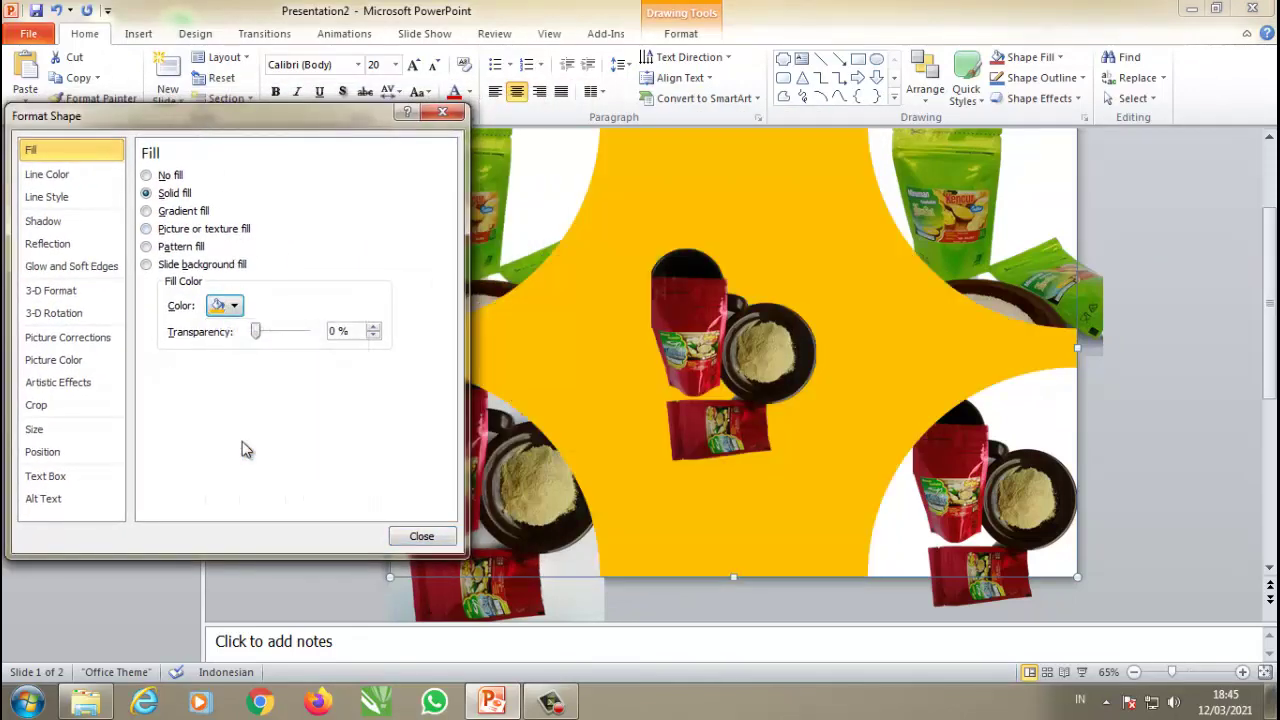
left_click(235, 306)
left_click(258, 493)
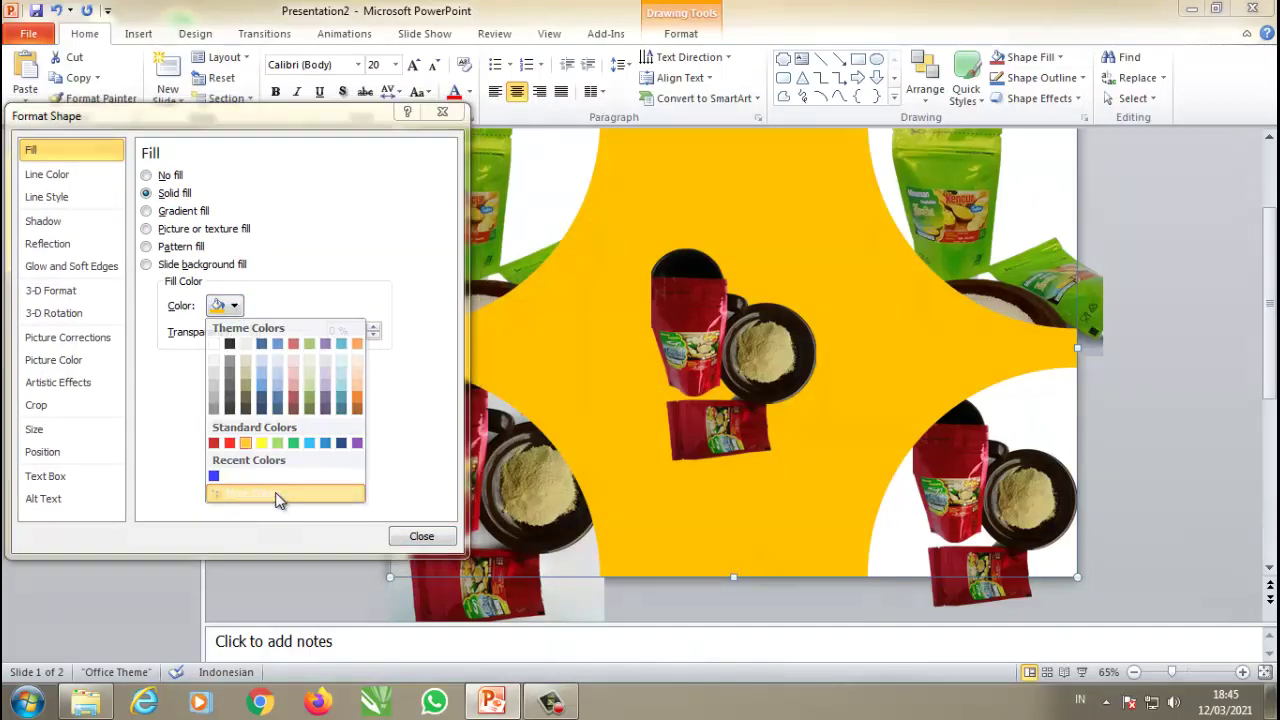
left_click_drag(525, 224, 520, 230)
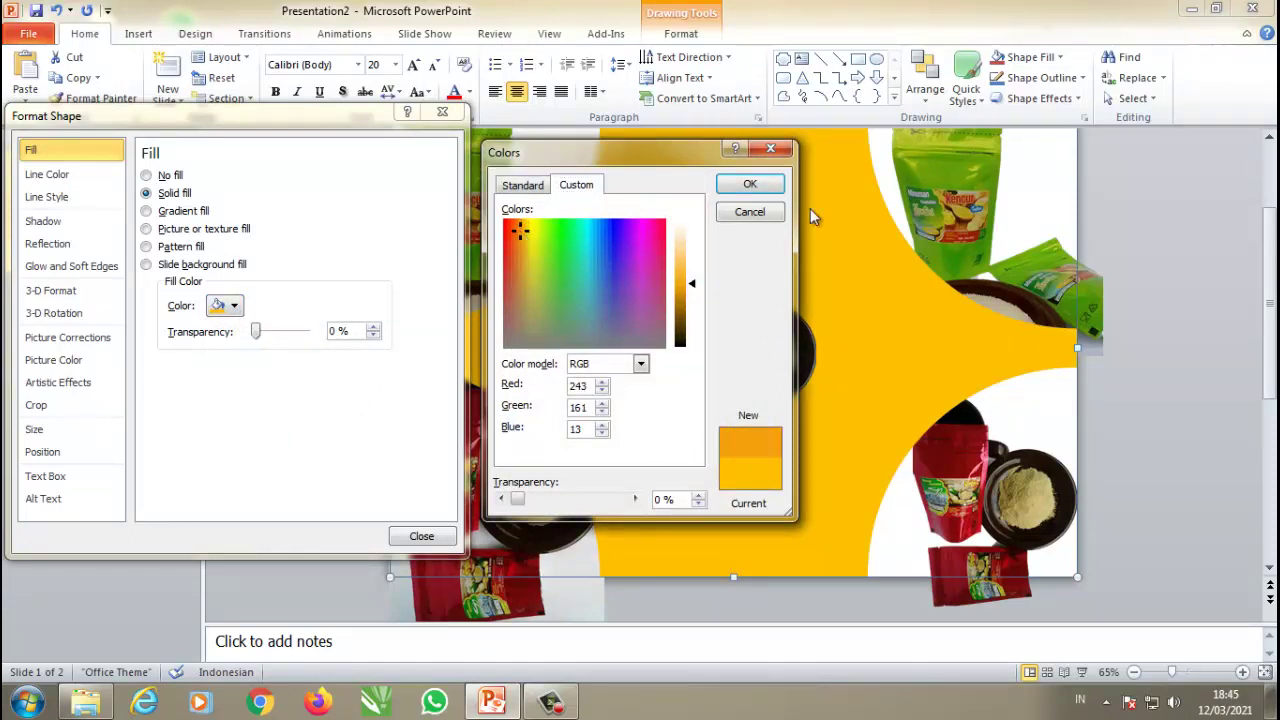
left_click(749, 185)
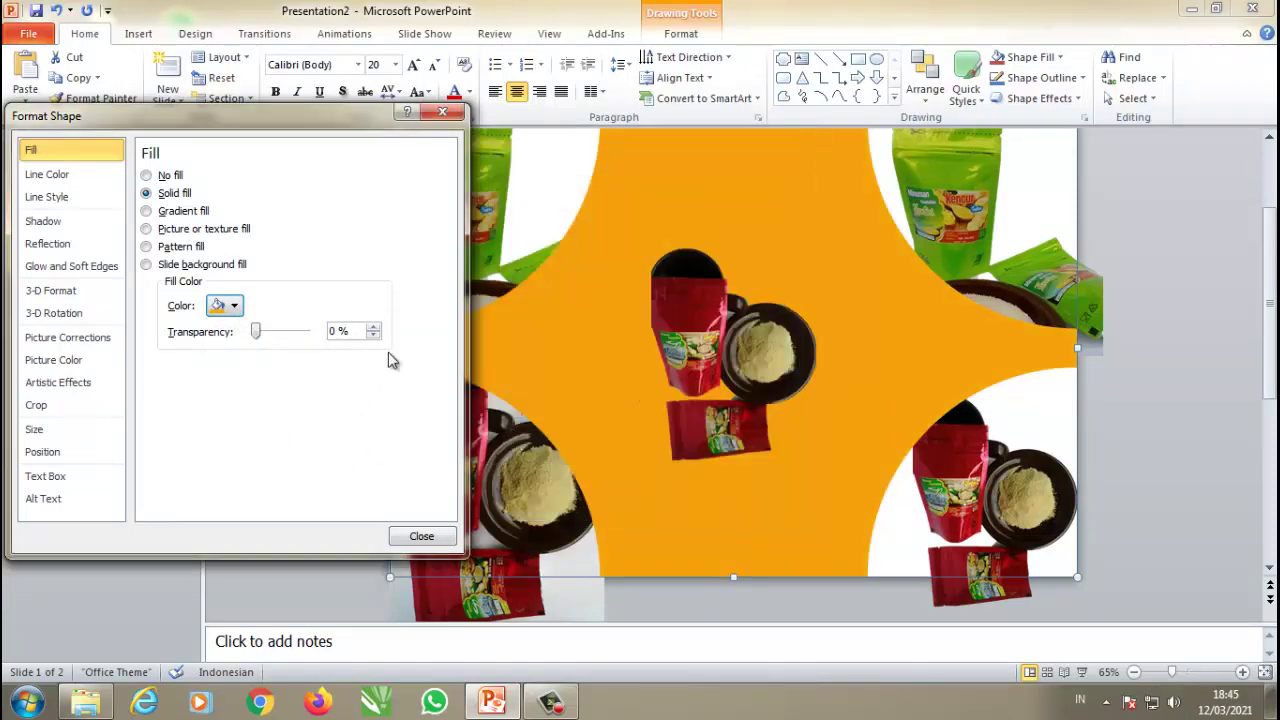
left_click(421, 536)
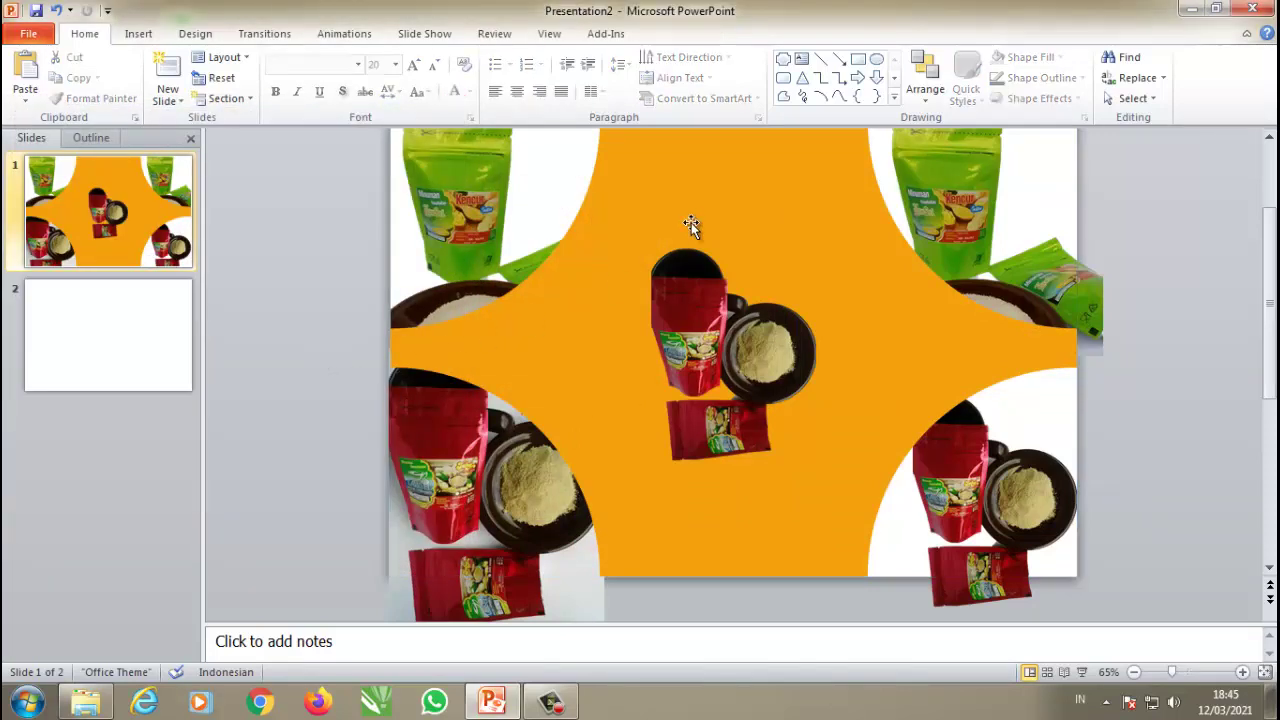
left_click(168, 284)
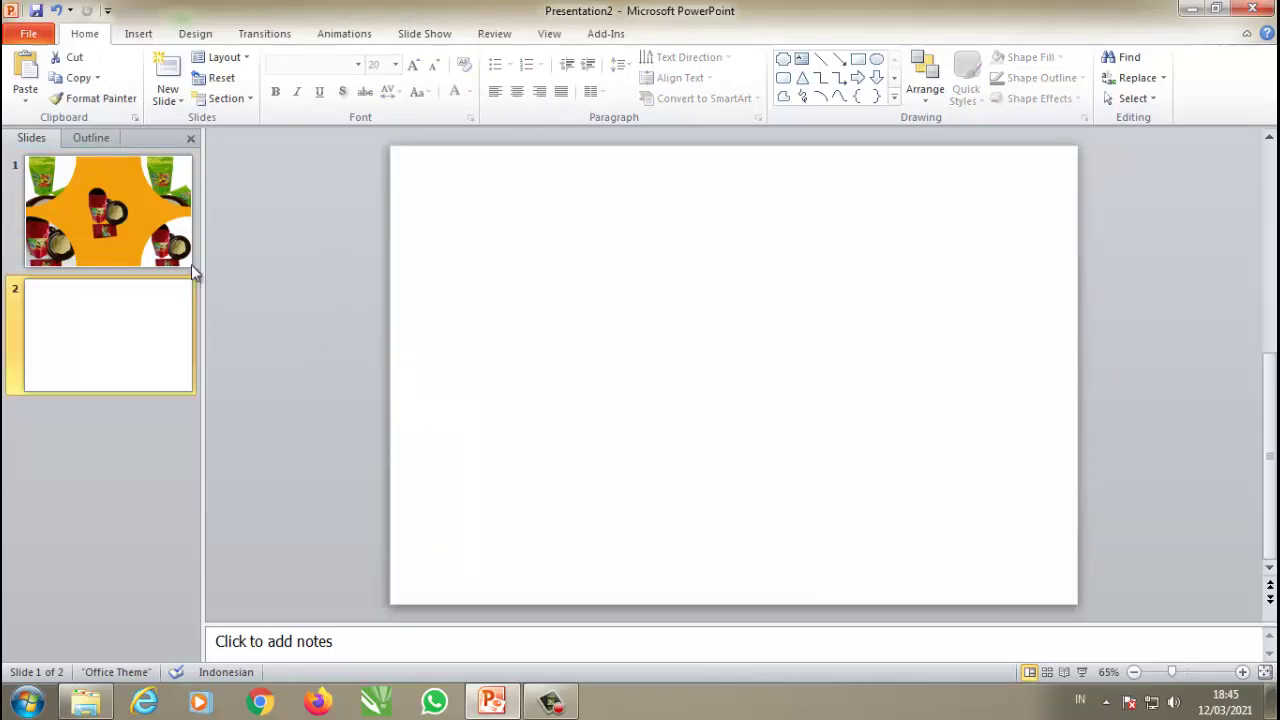
Step: Paste the empty table from slide 2 onto slide 1, then delete it again
left_click(443, 147)
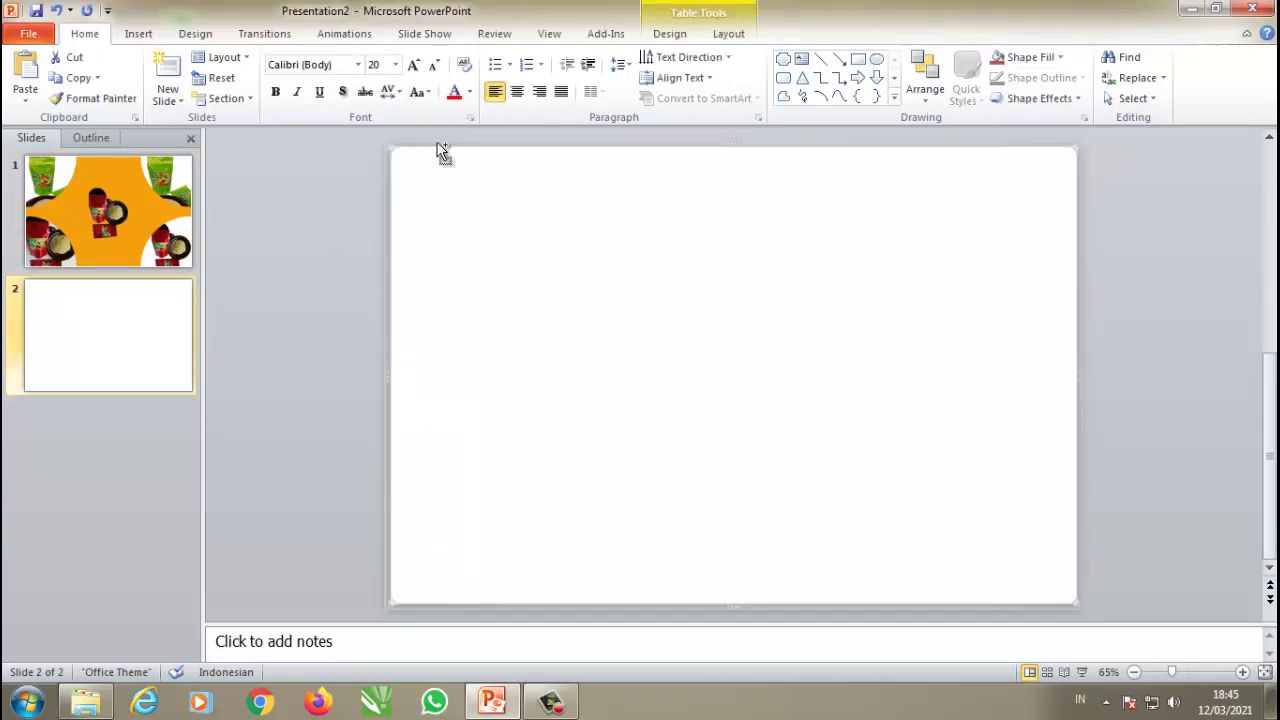
left_click(108, 210)
key("ctrl+v")
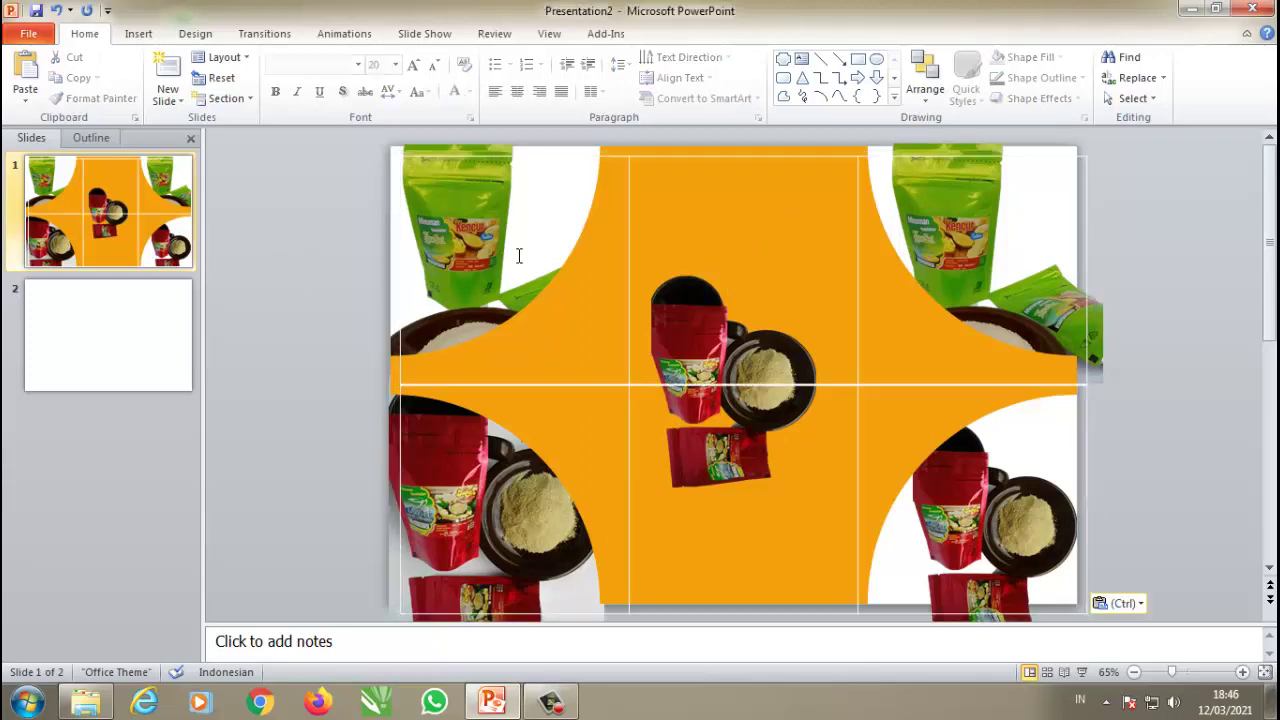
left_click(627, 160)
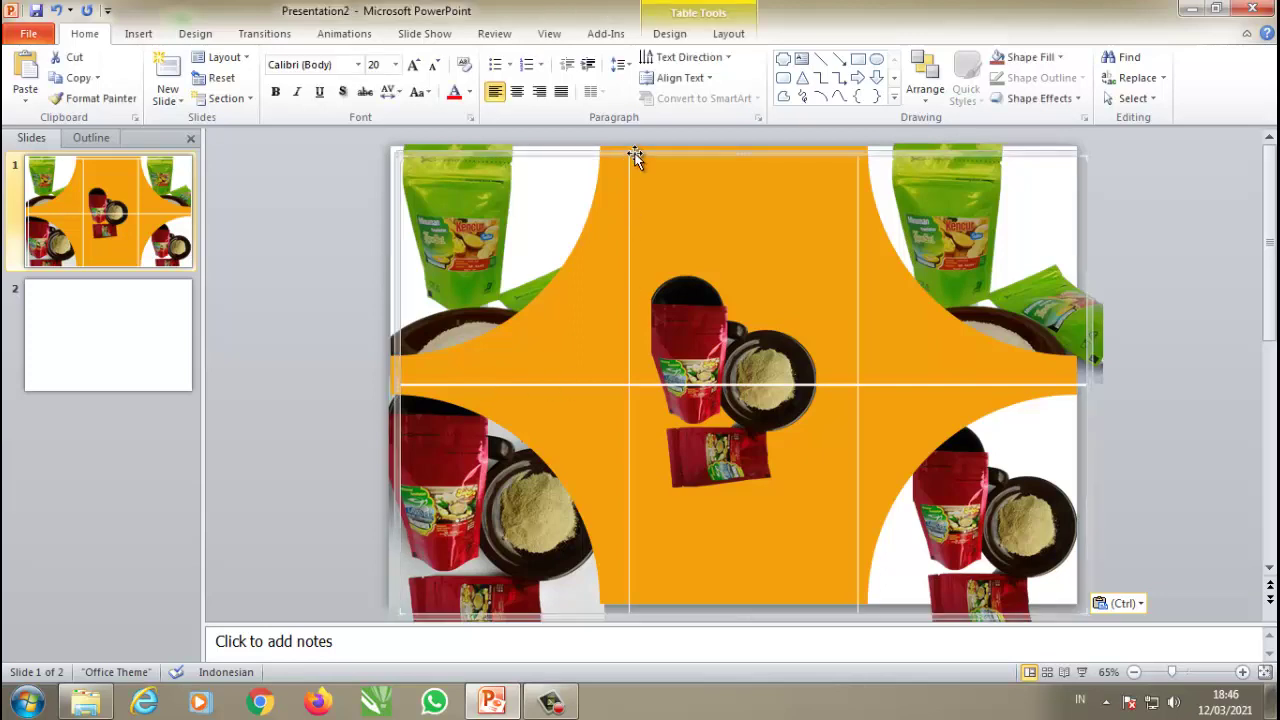
key("Delete")
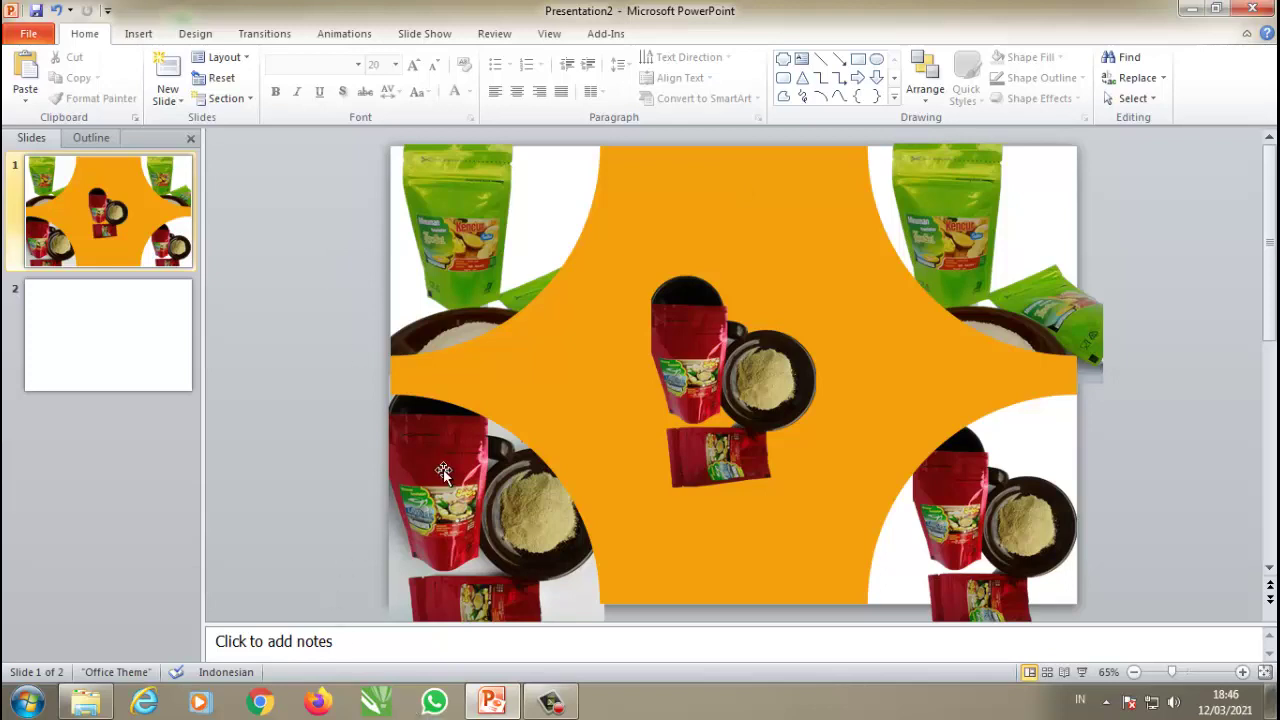
Step: Drag logo.png from the Music library onto the top of slide 1
left_click(90, 703)
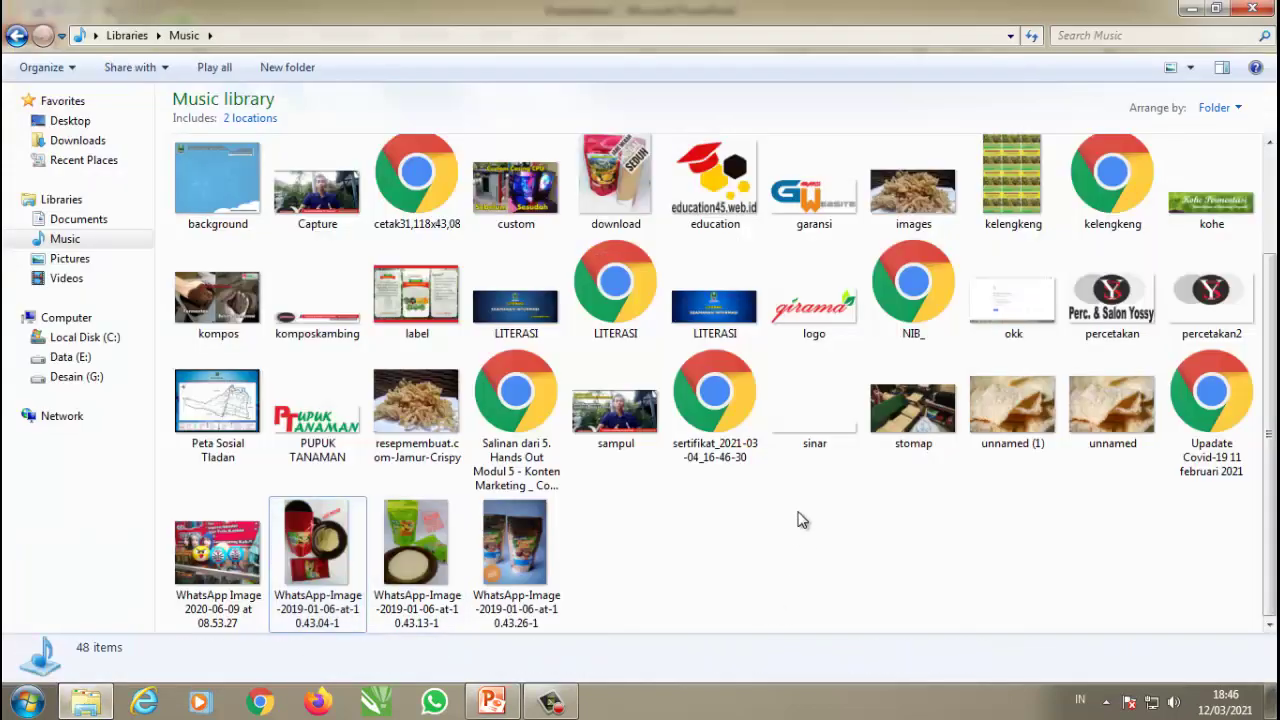
left_click(815, 322)
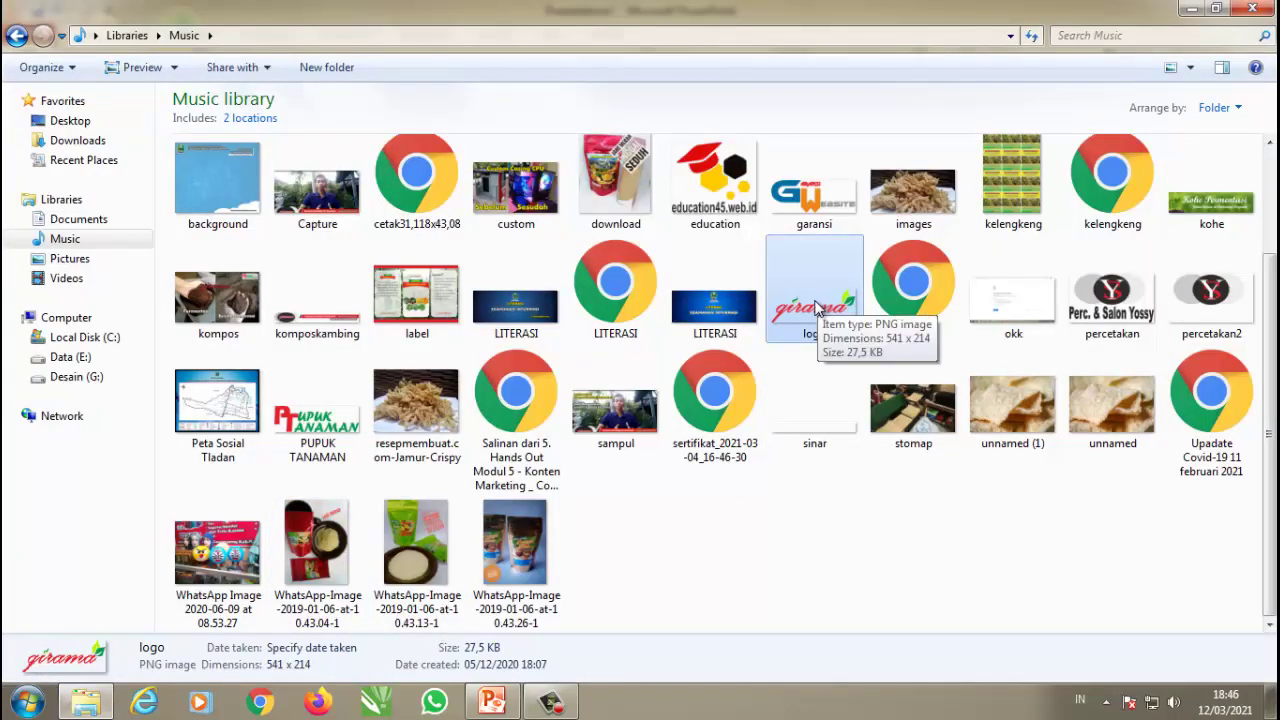
left_click_drag(818, 307, 548, 662)
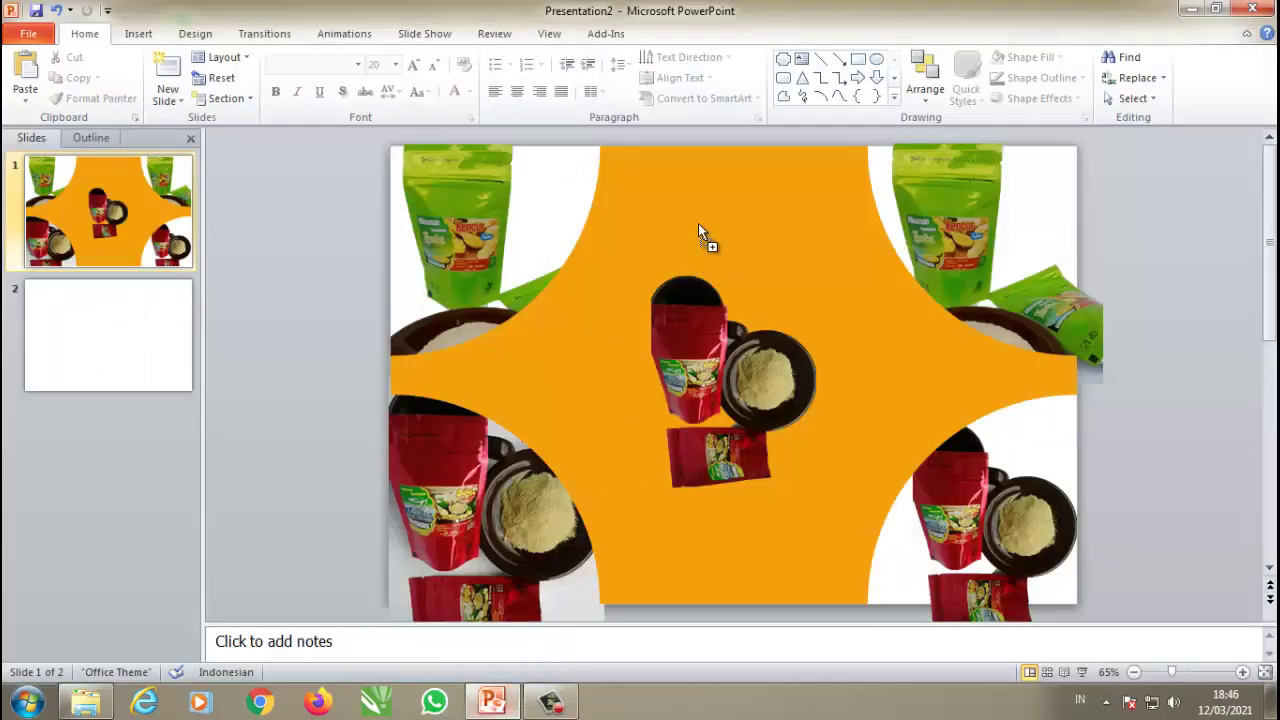
left_click_drag(548, 662, 703, 195)
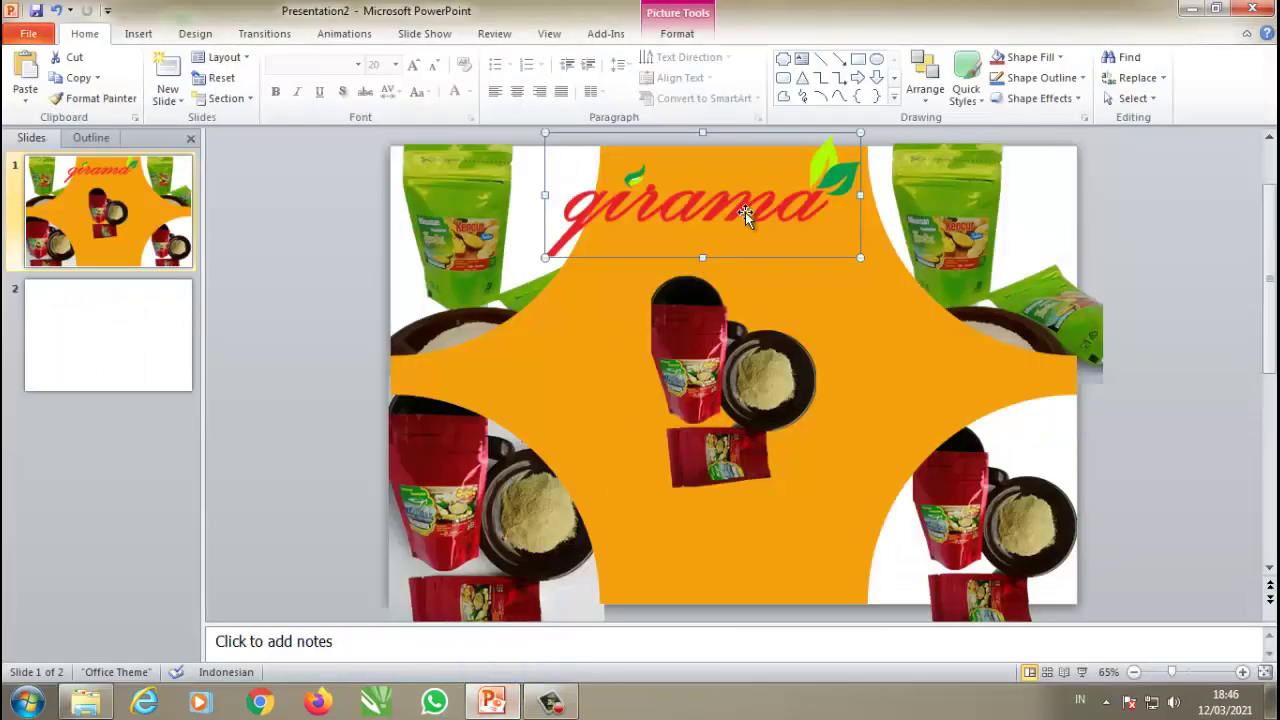
Step: Shrink the girama logo to 3,25 cm by 8,2 cm and centre it at the top
left_click_drag(544, 258, 628, 225)
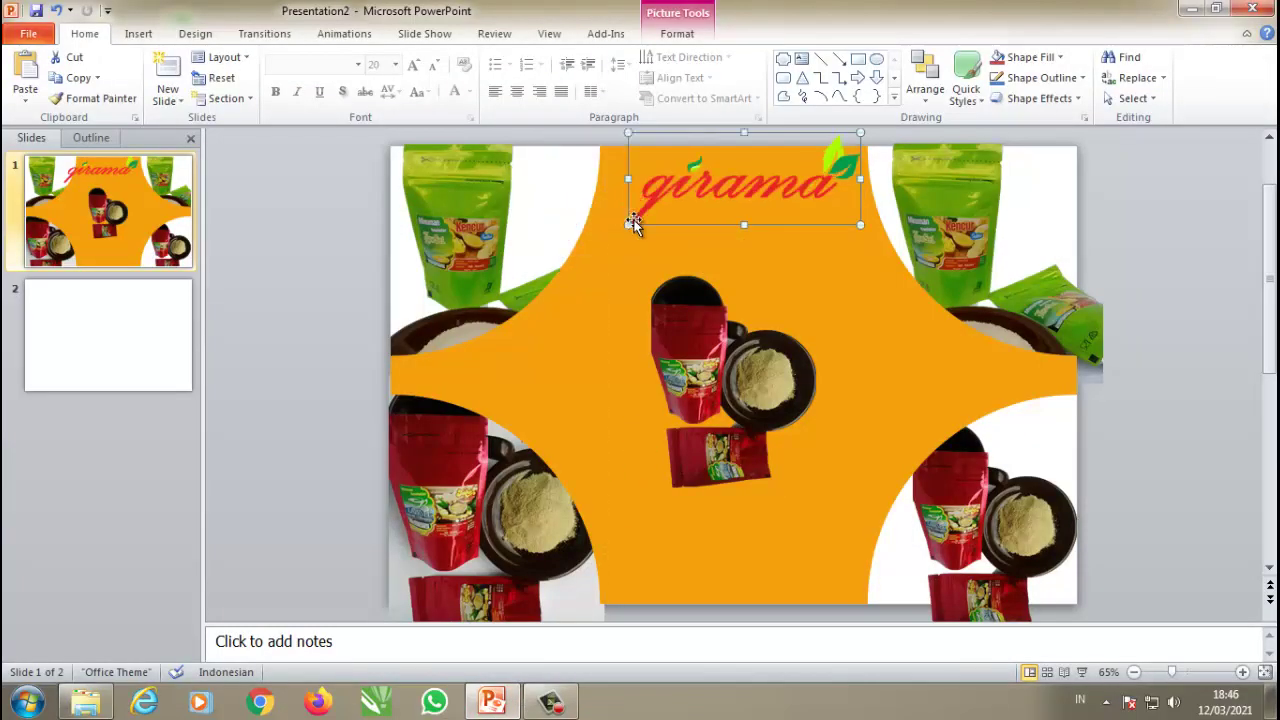
left_click_drag(860, 132, 817, 157)
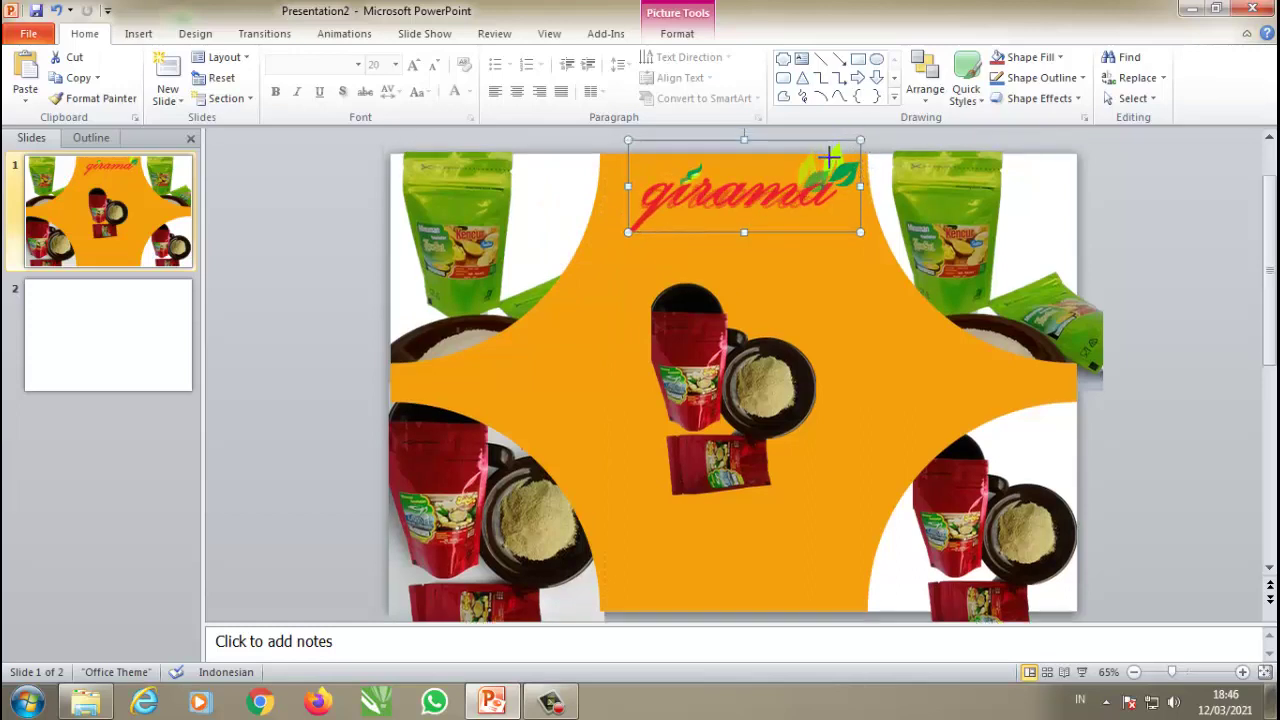
left_click_drag(701, 199, 727, 204)
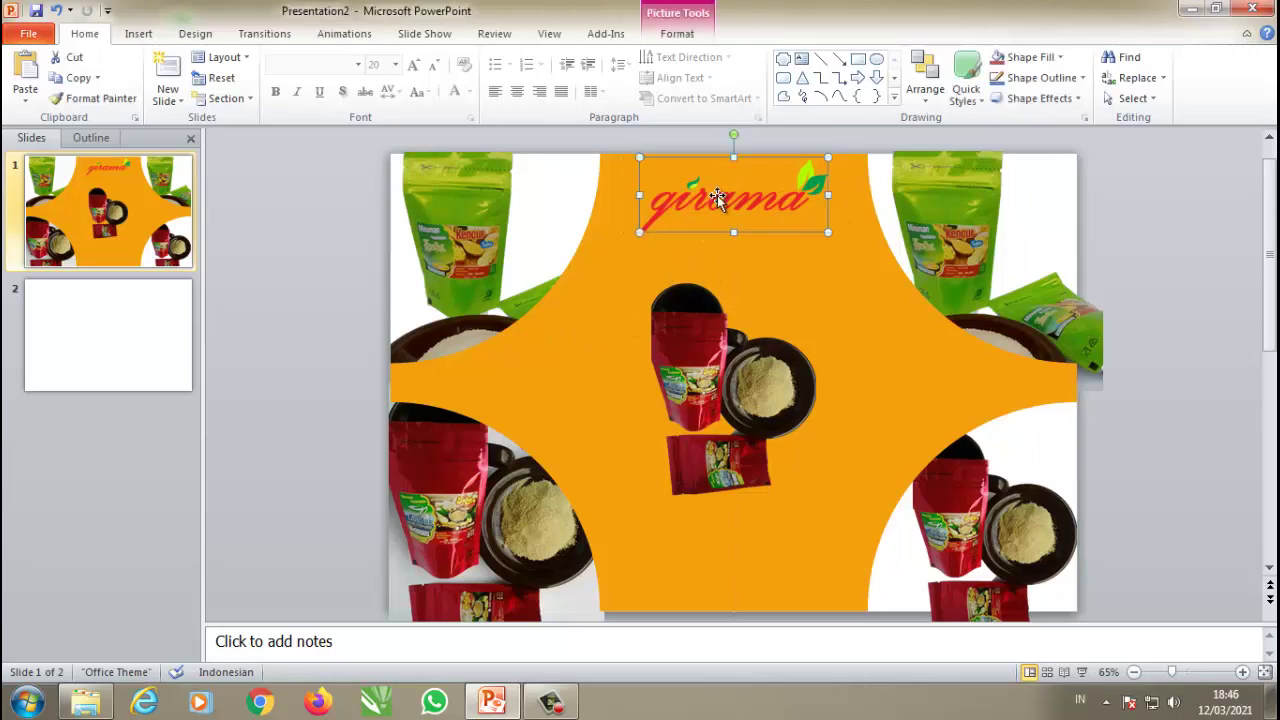
Step: Preview recolour, artistic effects, corrections and picture styles on the logo, leaving it unchanged
left_click(677, 33)
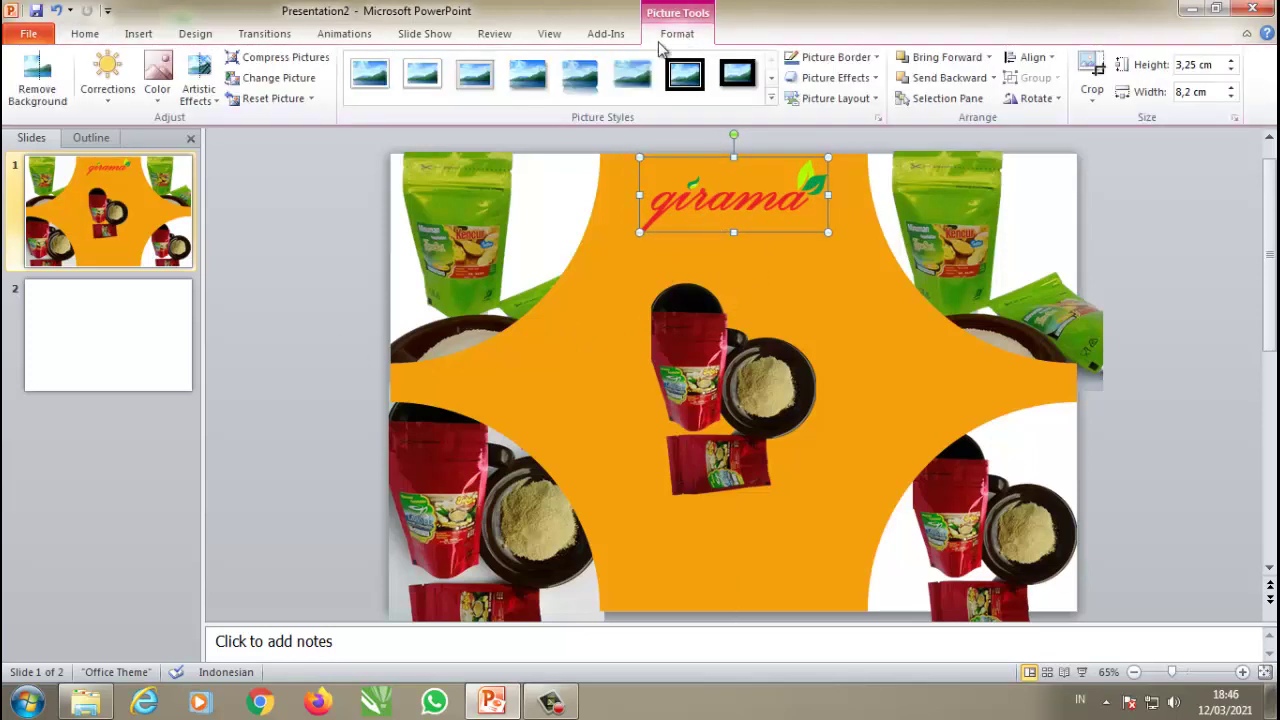
left_click(168, 105)
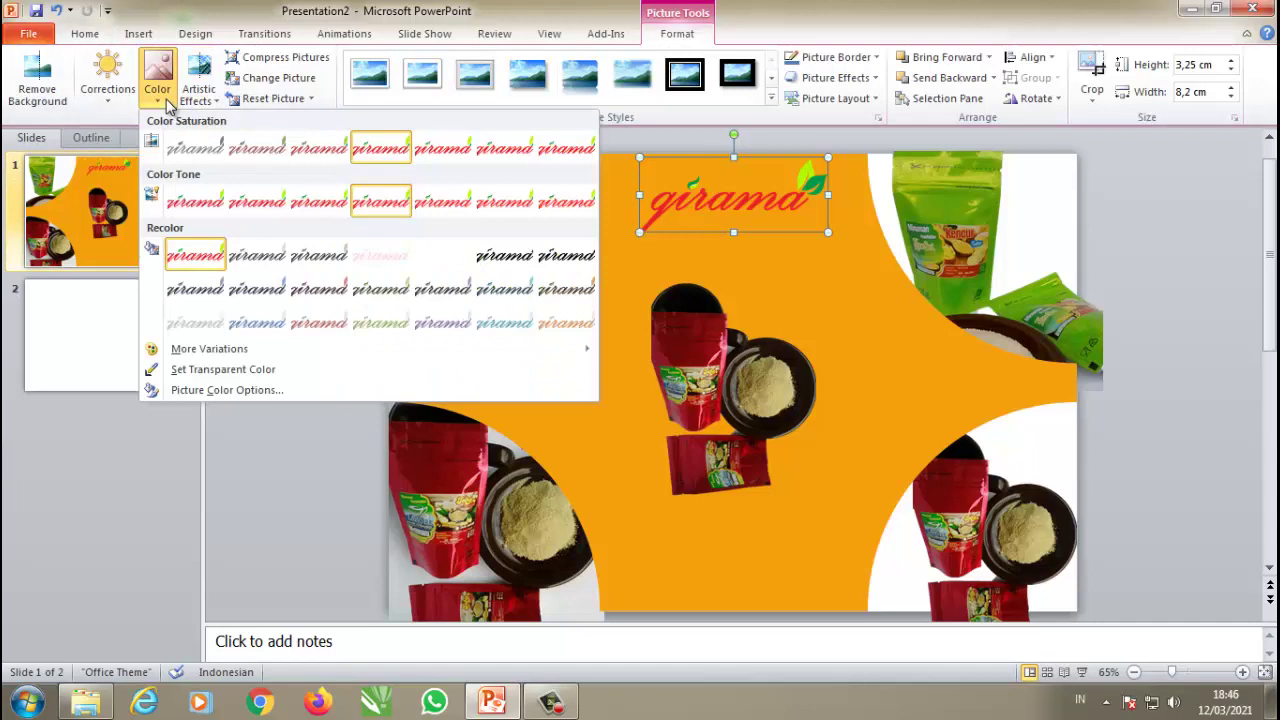
left_click(197, 104)
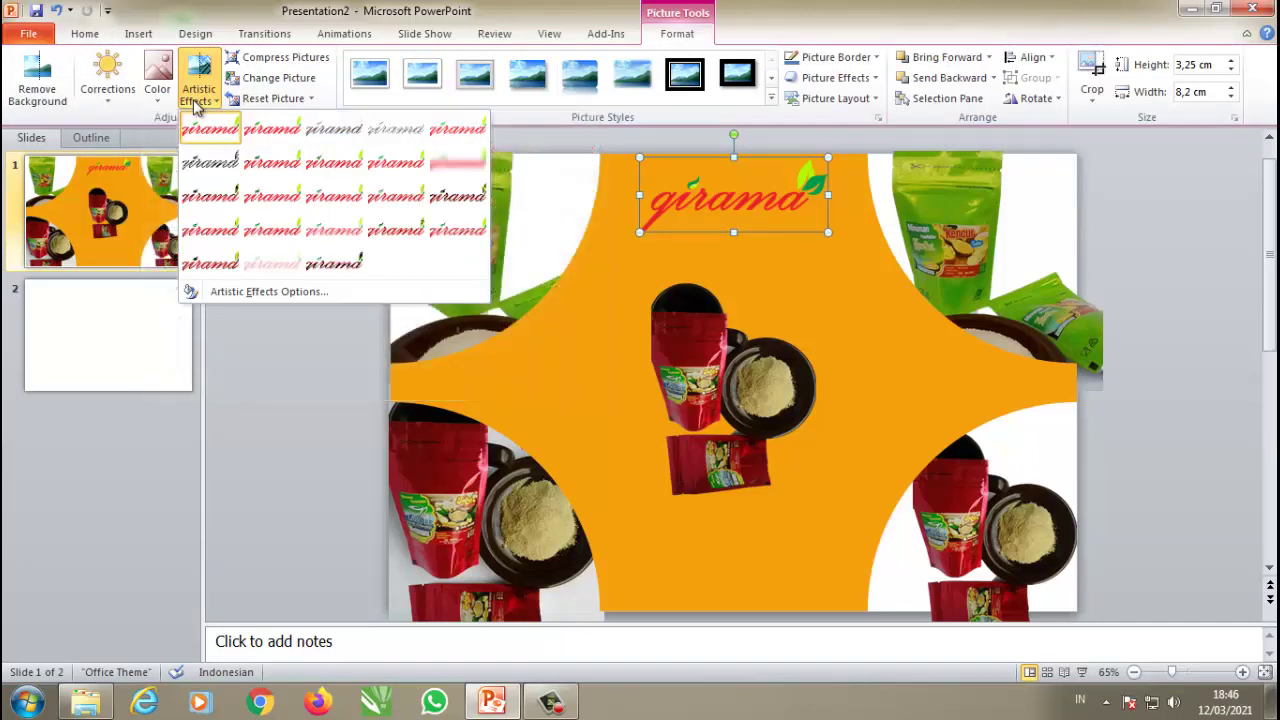
left_click(118, 105)
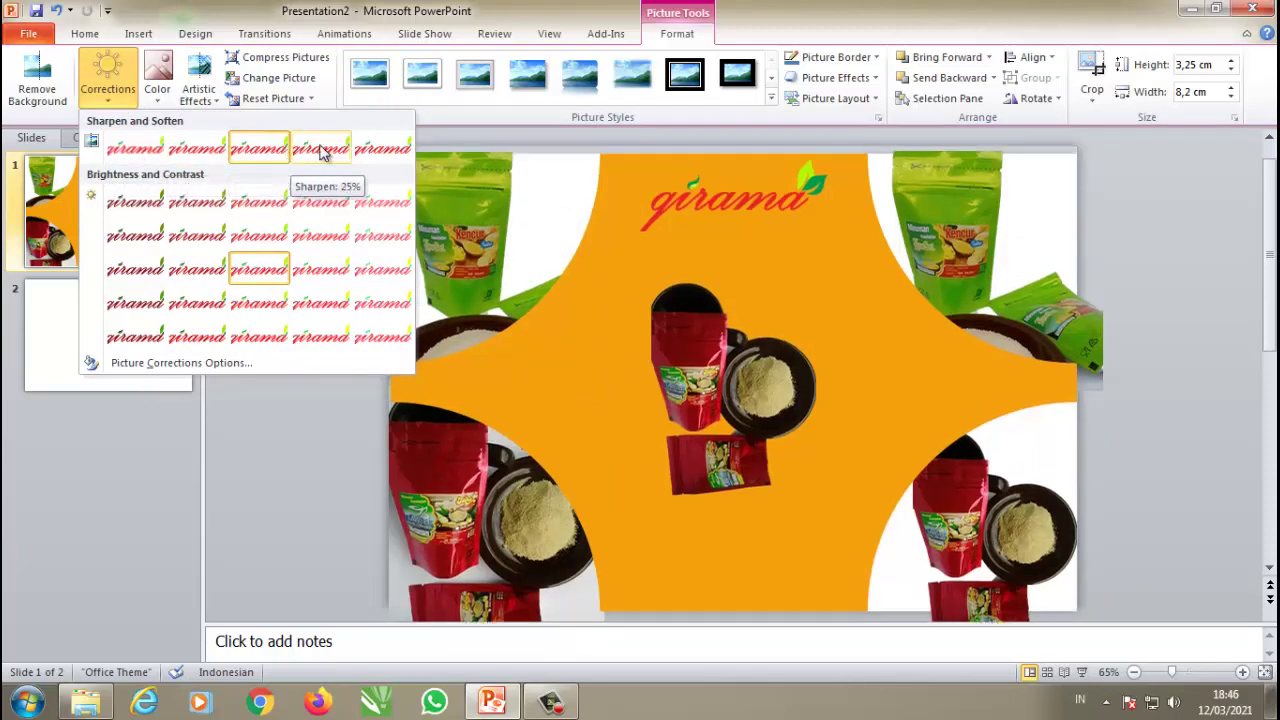
left_click(737, 74)
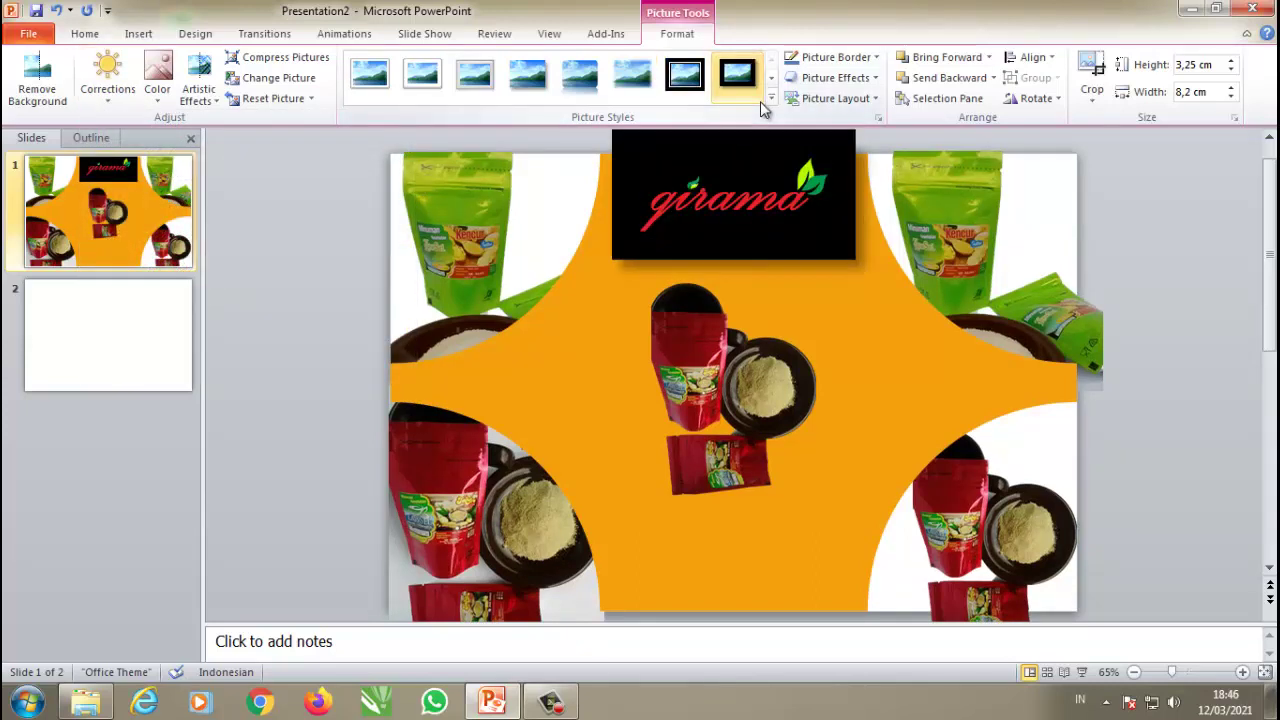
key("ctrl+z")
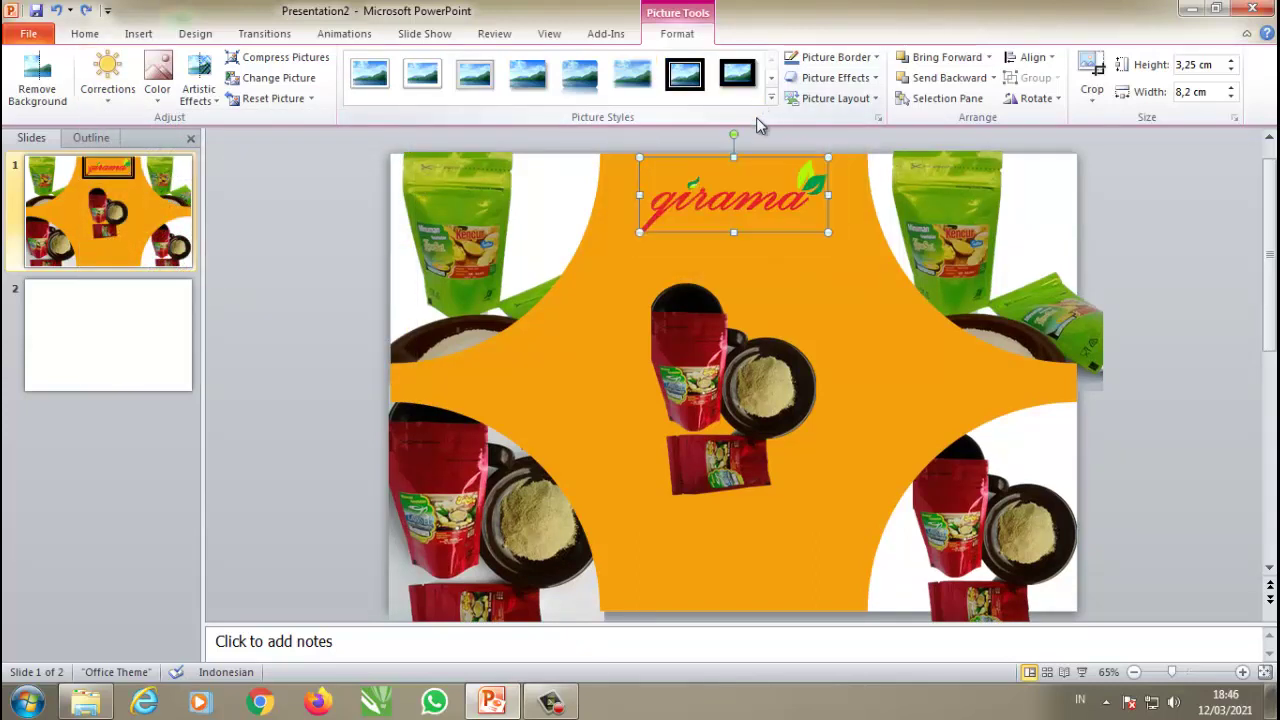
left_click(771, 98)
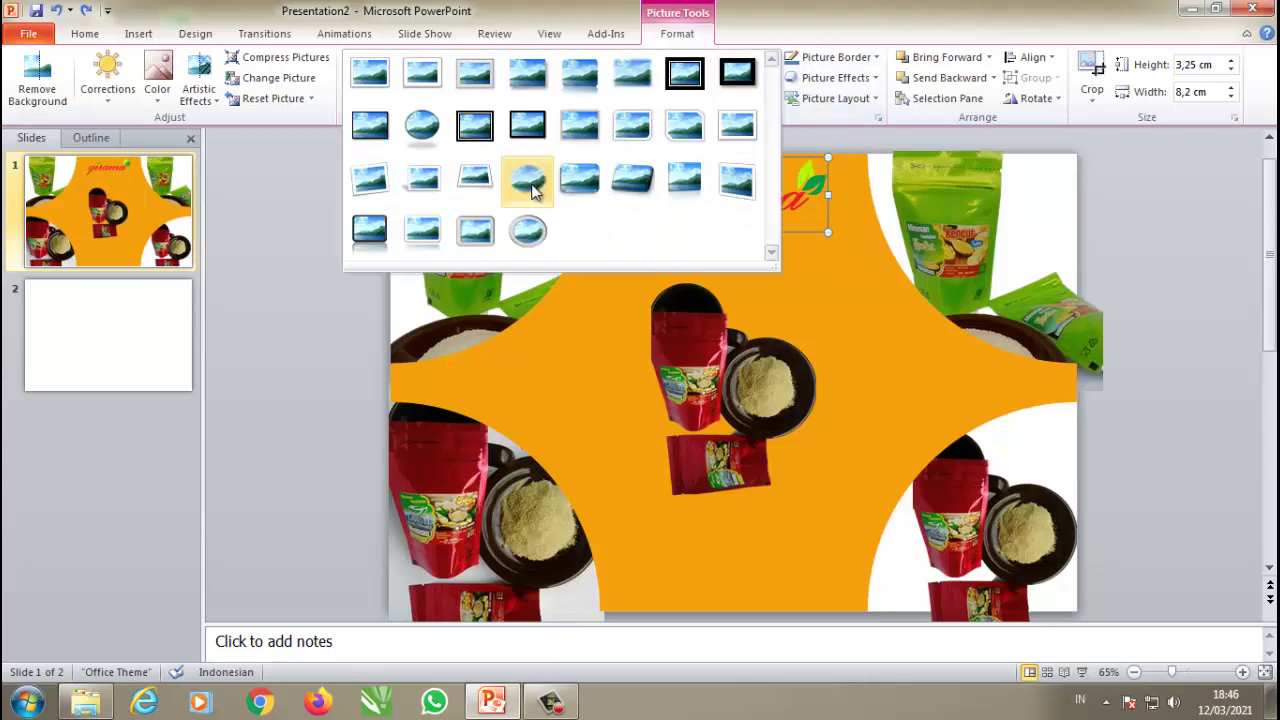
key("Escape")
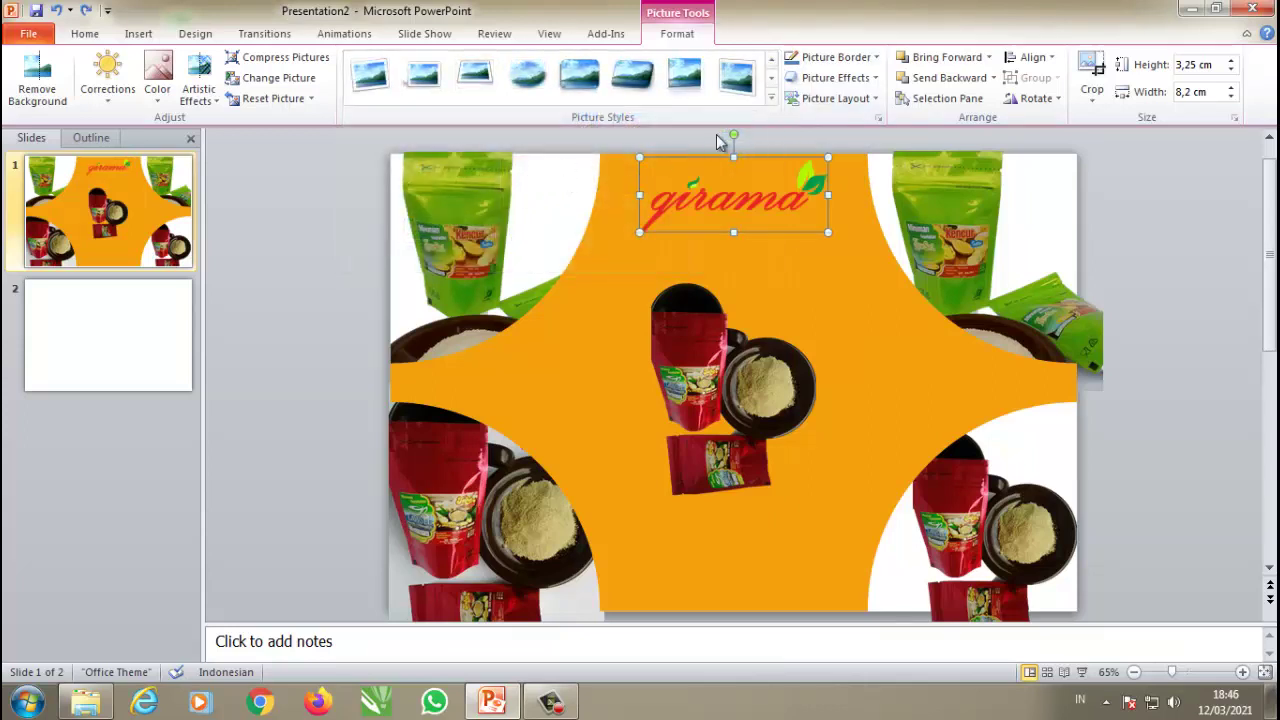
left_click(770, 98)
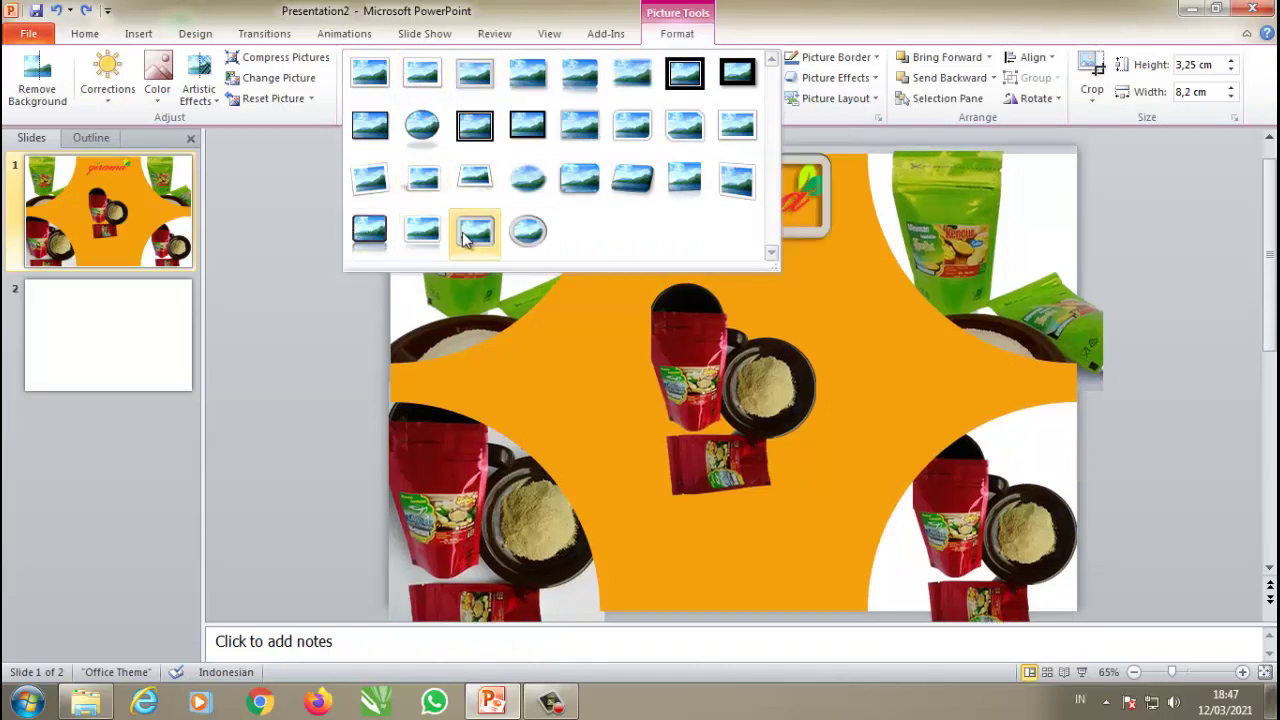
left_click(290, 295)
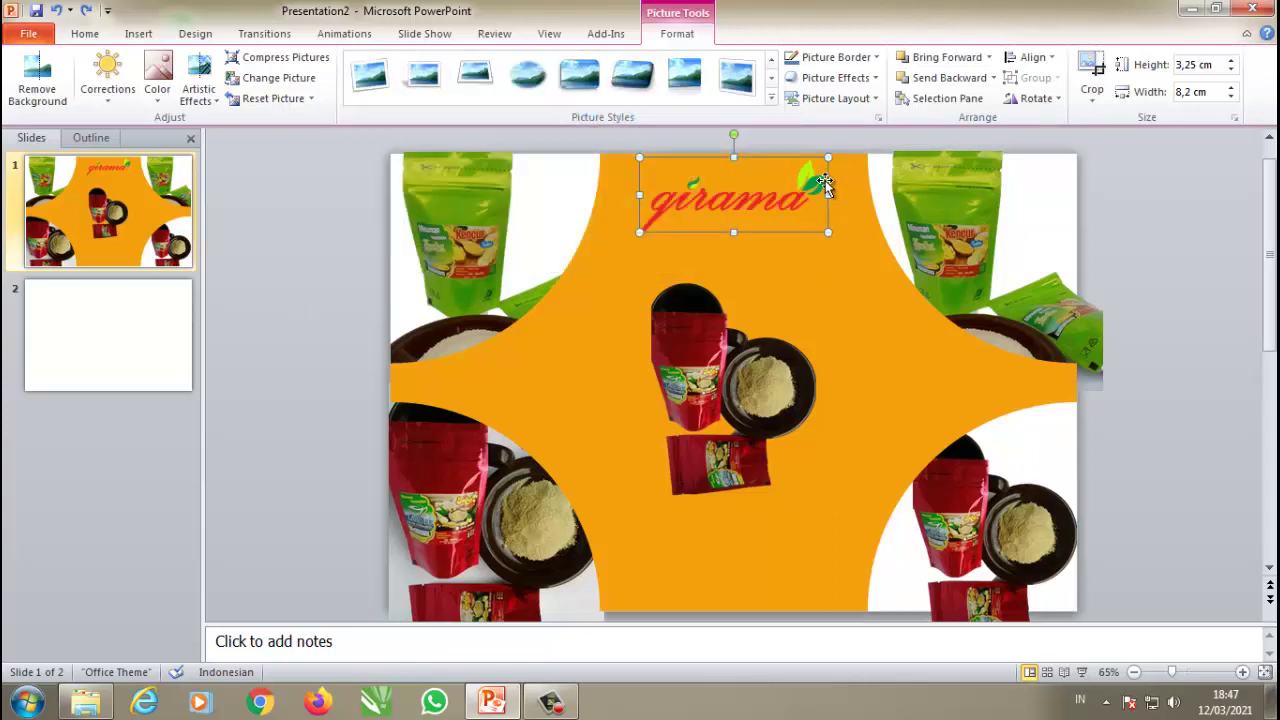
left_click(260, 248)
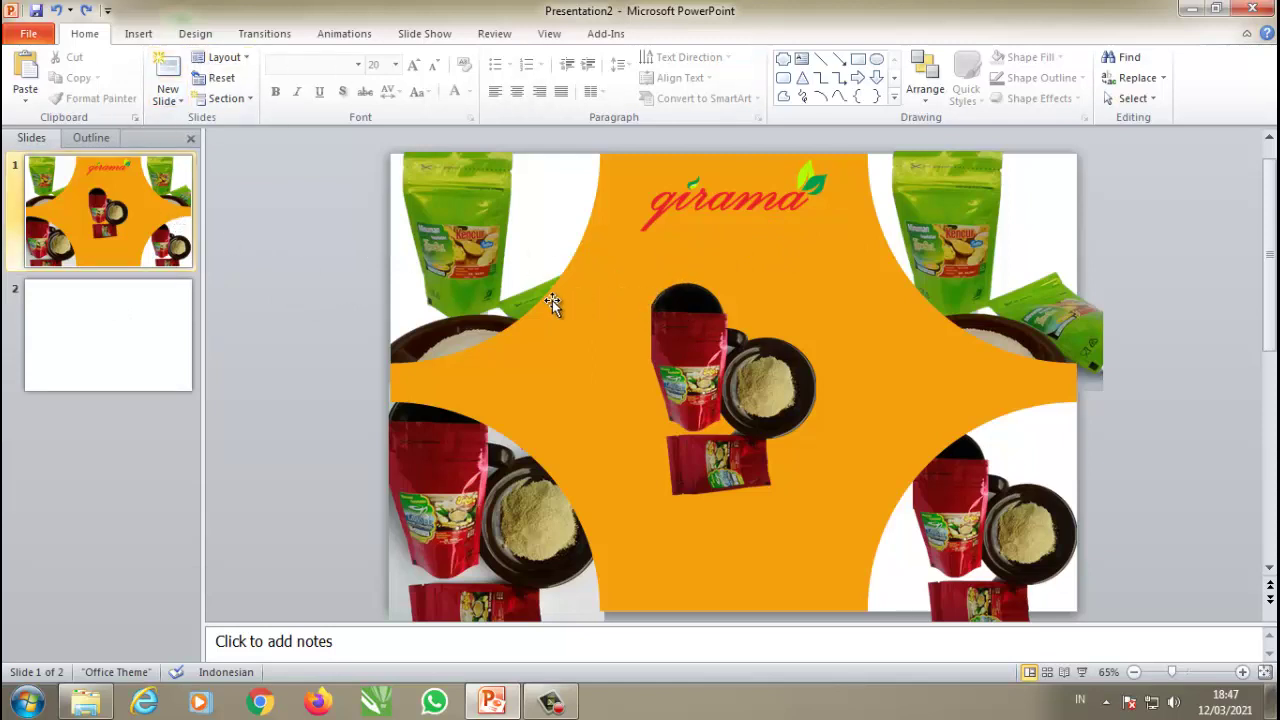
Step: Draw a small isosceles triangle on the orange area at the left of the slide
left_click(639, 299)
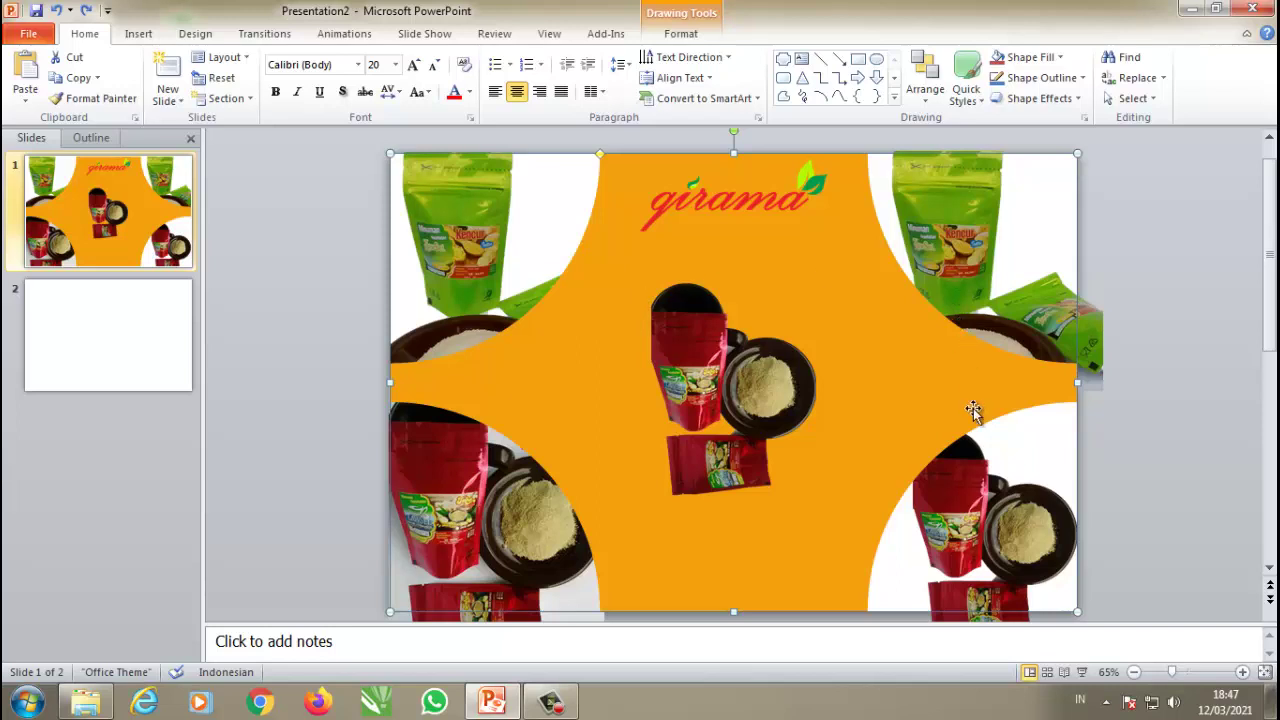
left_click(253, 244)
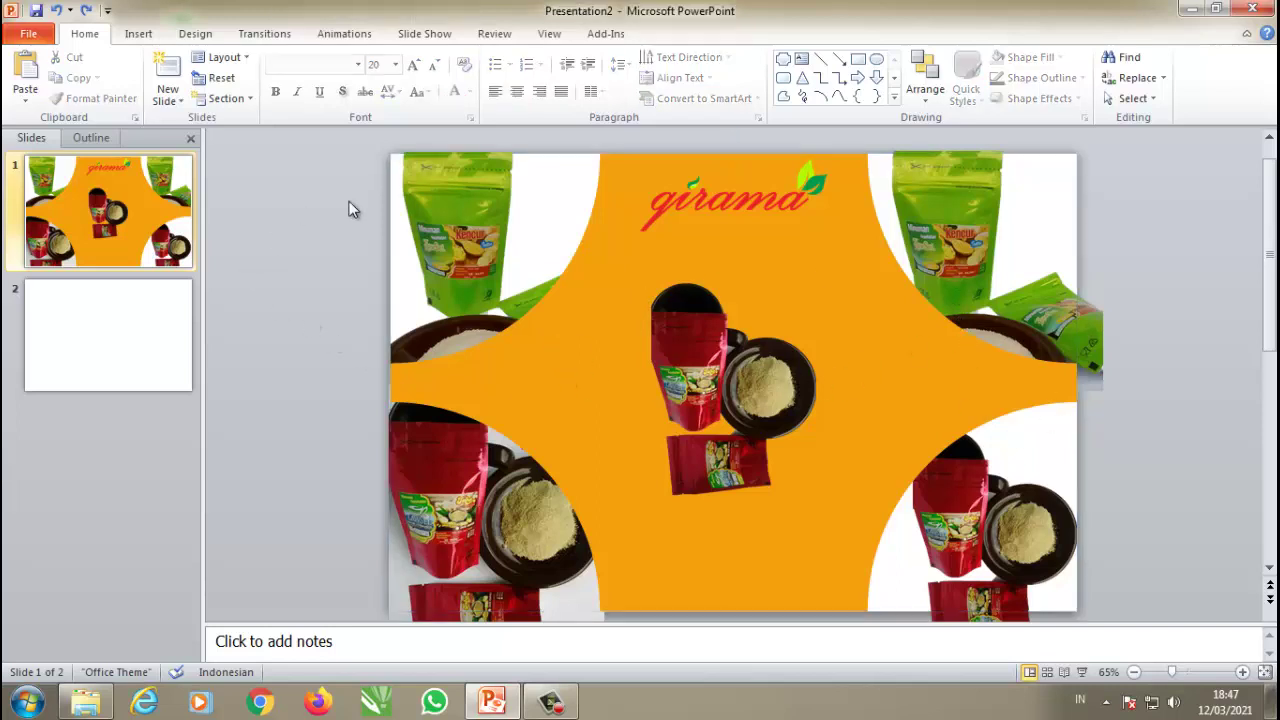
left_click(138, 34)
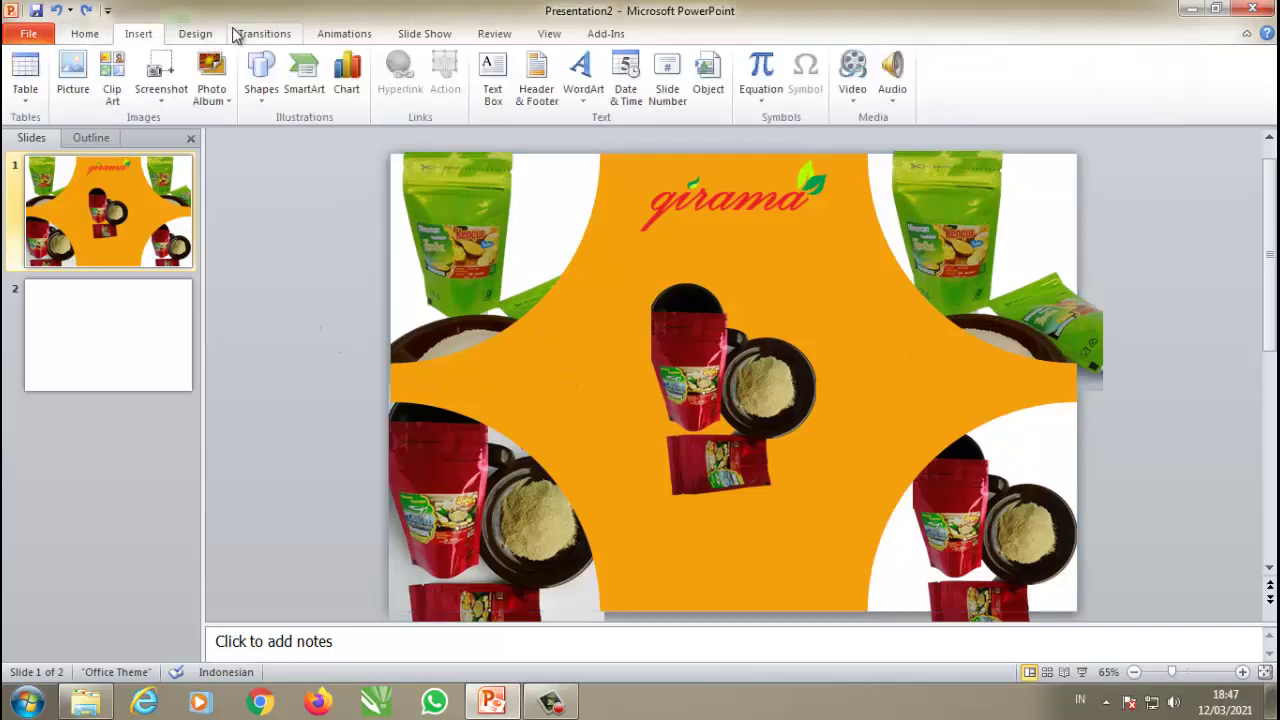
left_click(261, 75)
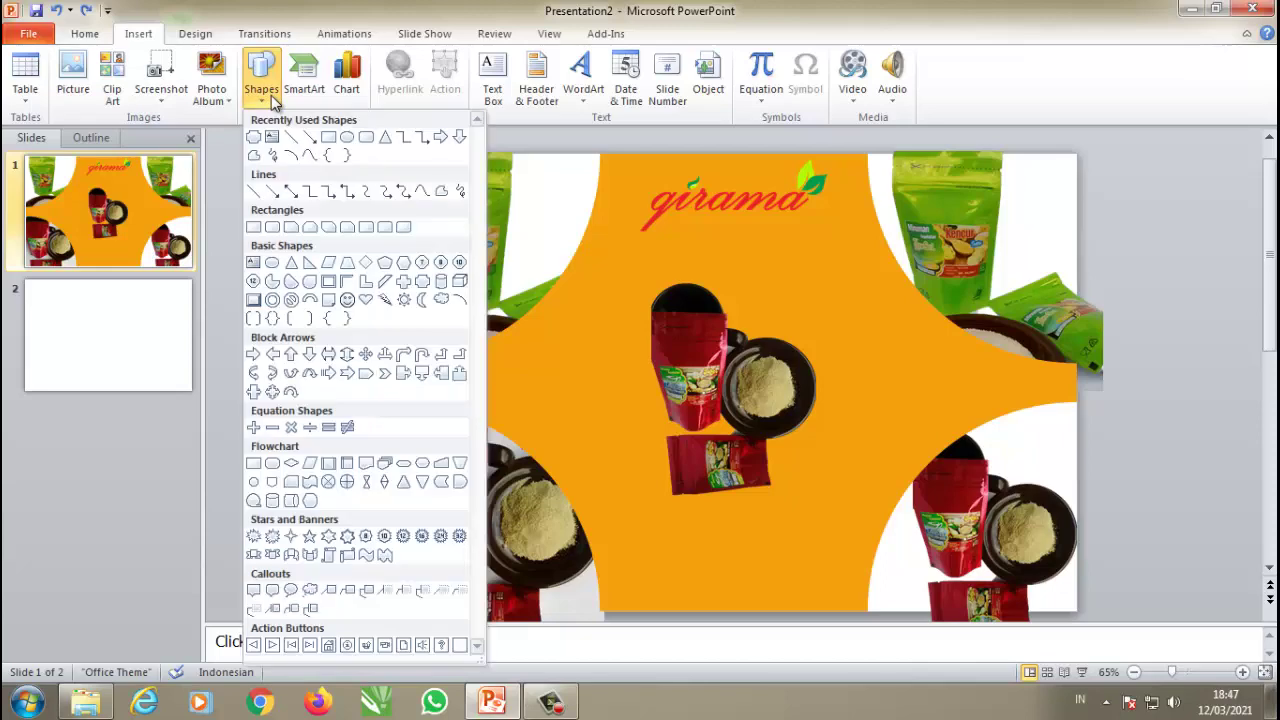
left_click(385, 136)
mouse_move(586, 357)
left_mouse_down()
mouse_move(554, 315)
mouse_move(580, 356)
left_mouse_up()
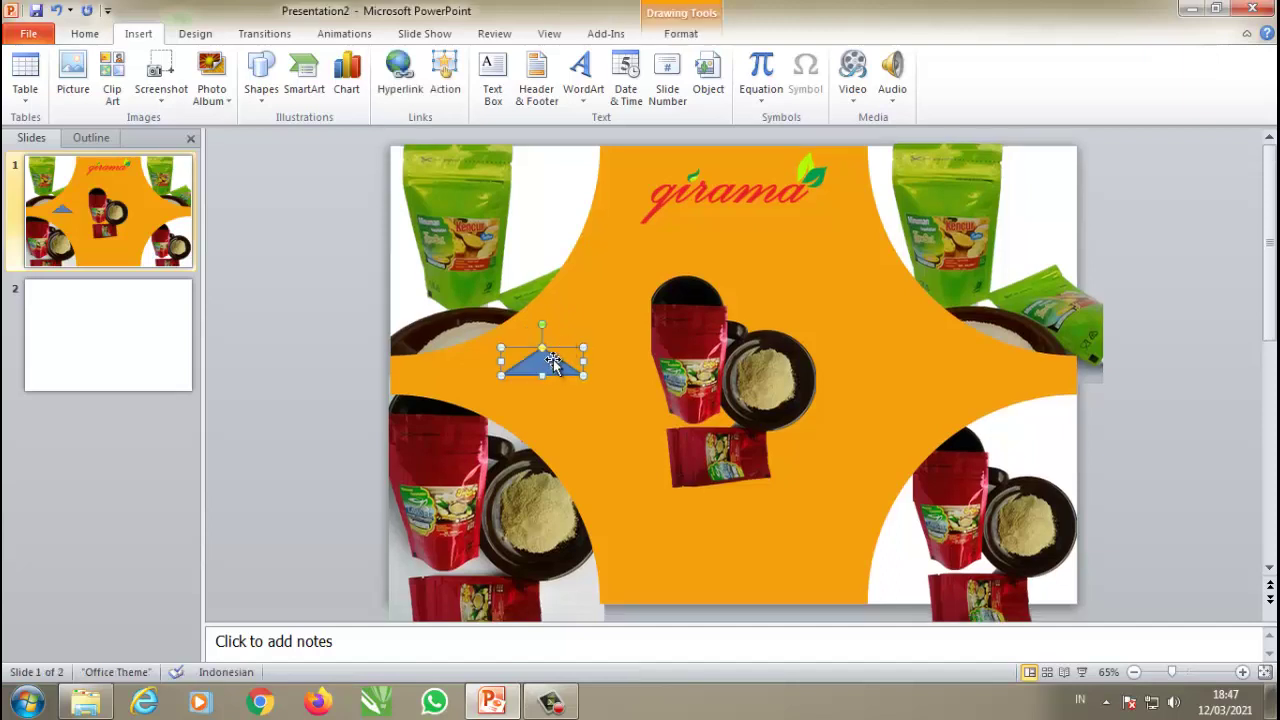
Step: Format the triangle with no fill and a white outline
right_click(553, 362)
left_click(627, 668)
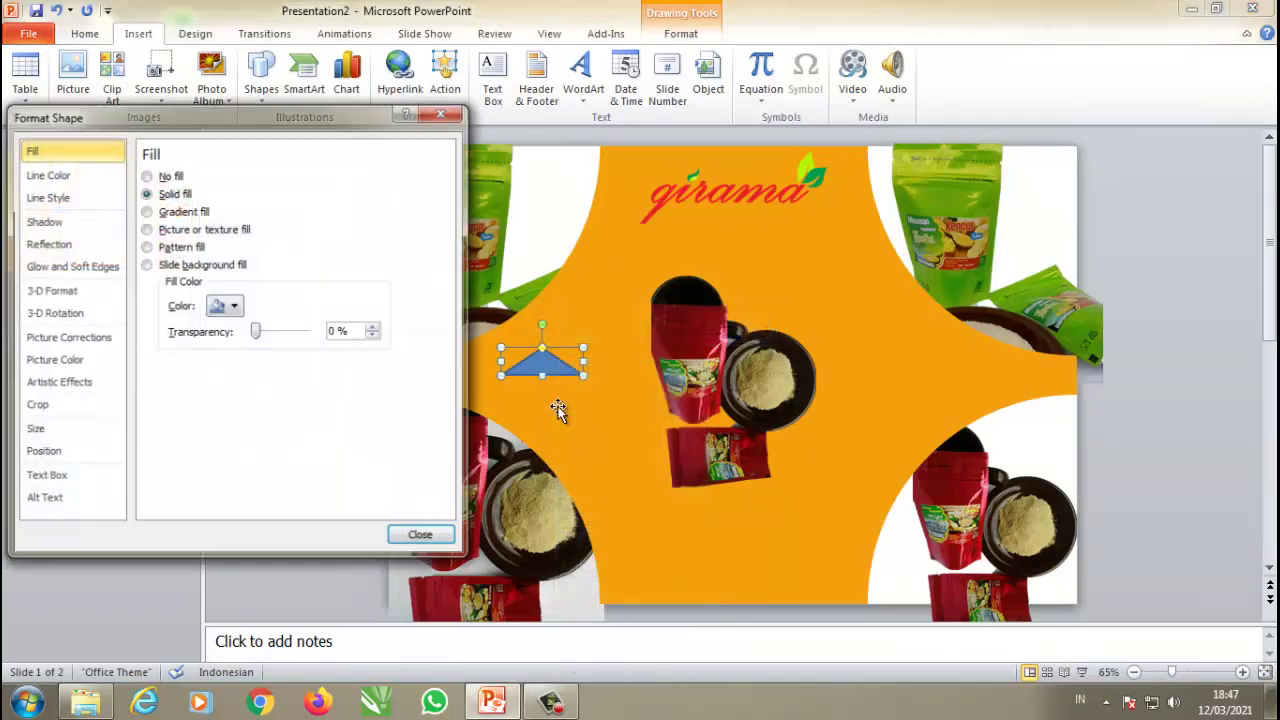
left_click(146, 176)
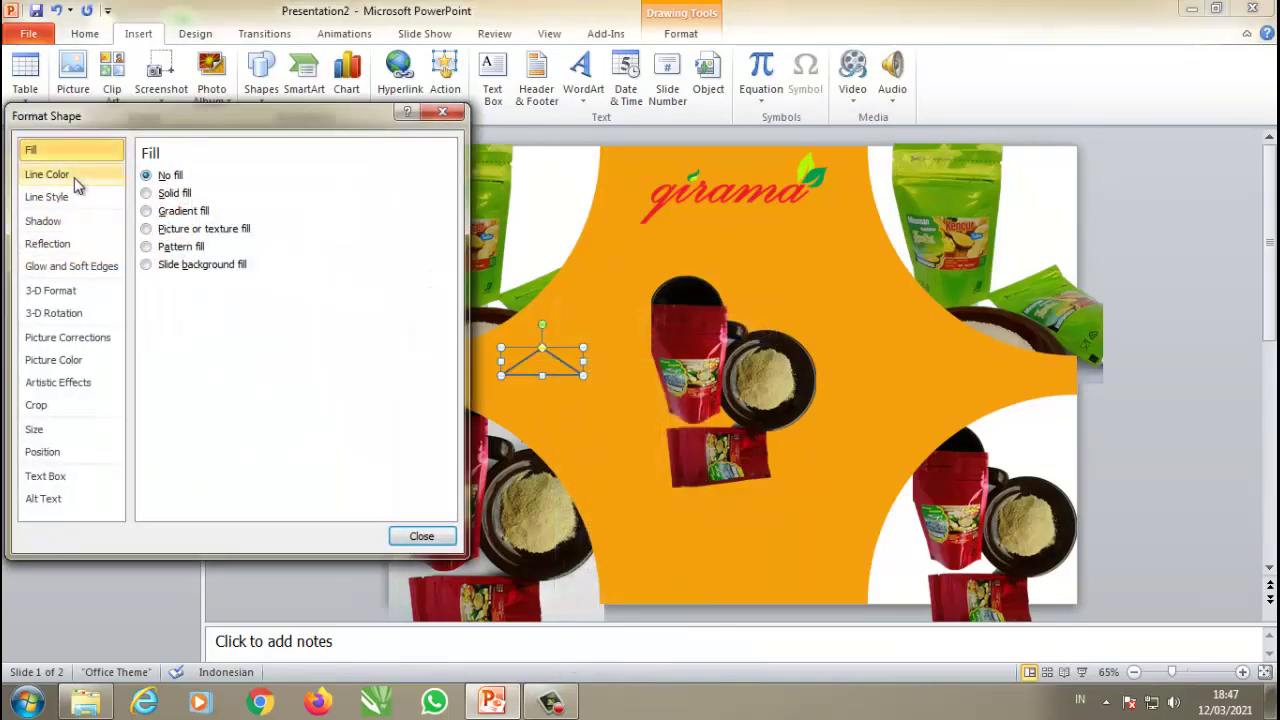
left_click(74, 178)
left_click(225, 236)
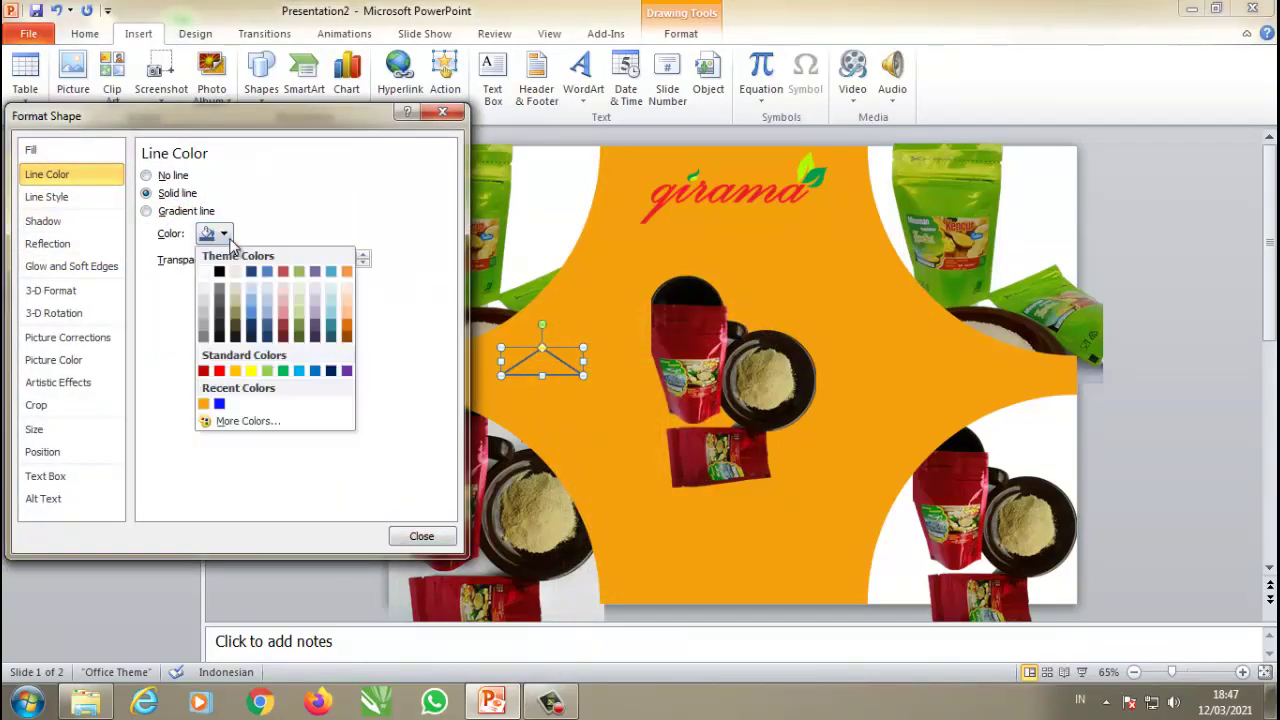
left_click(204, 271)
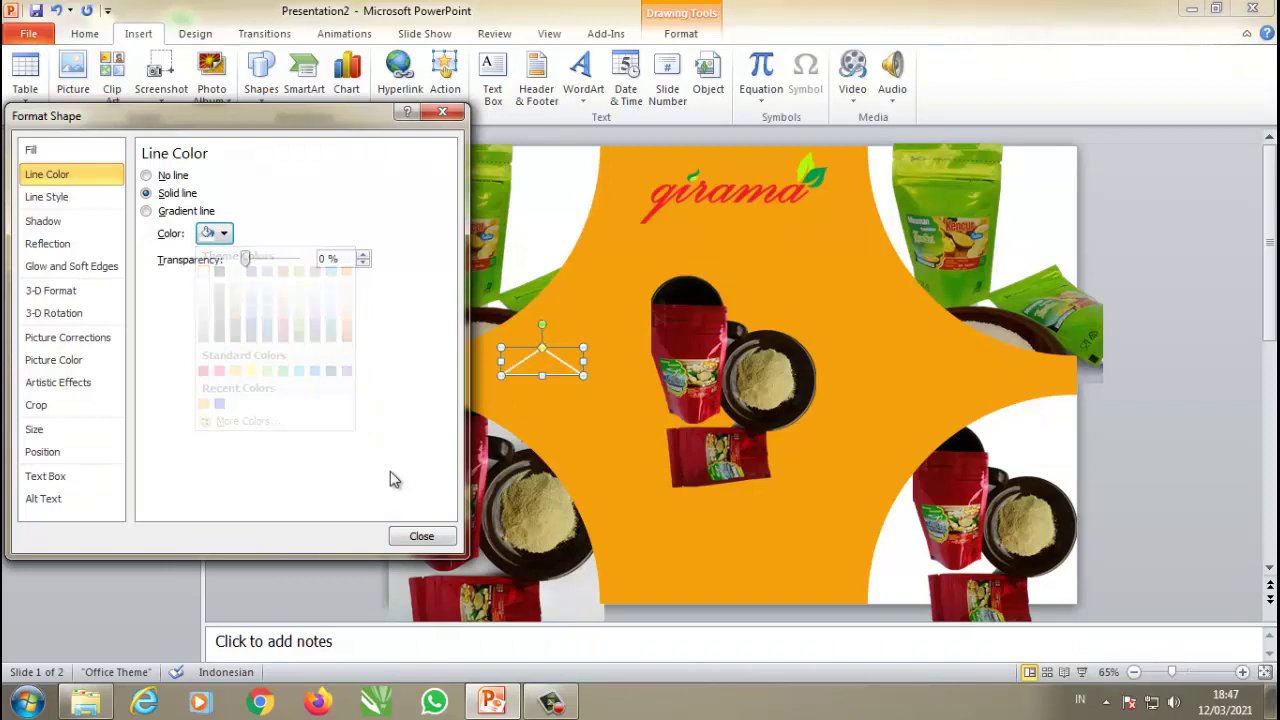
left_click(421, 538)
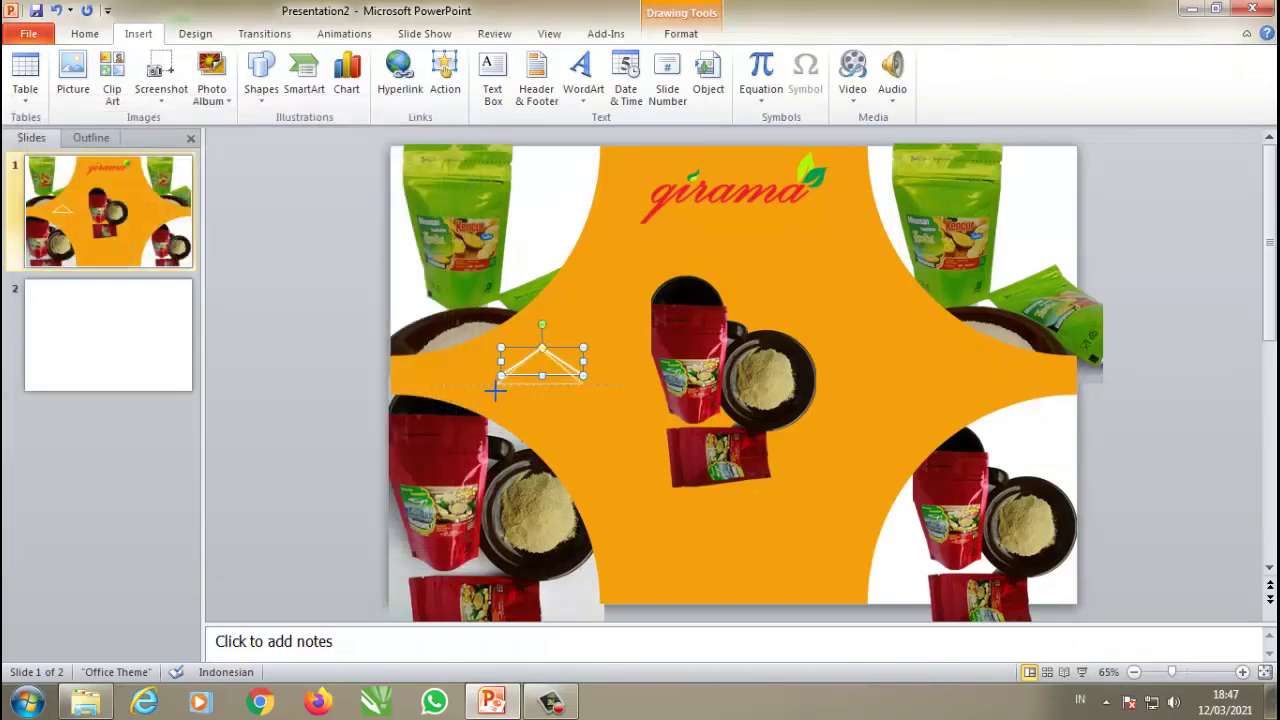
Step: Enlarge the white-outlined triangle and tilt it to a new angle
left_click_drag(495, 392, 518, 421)
left_click_drag(555, 326, 523, 332)
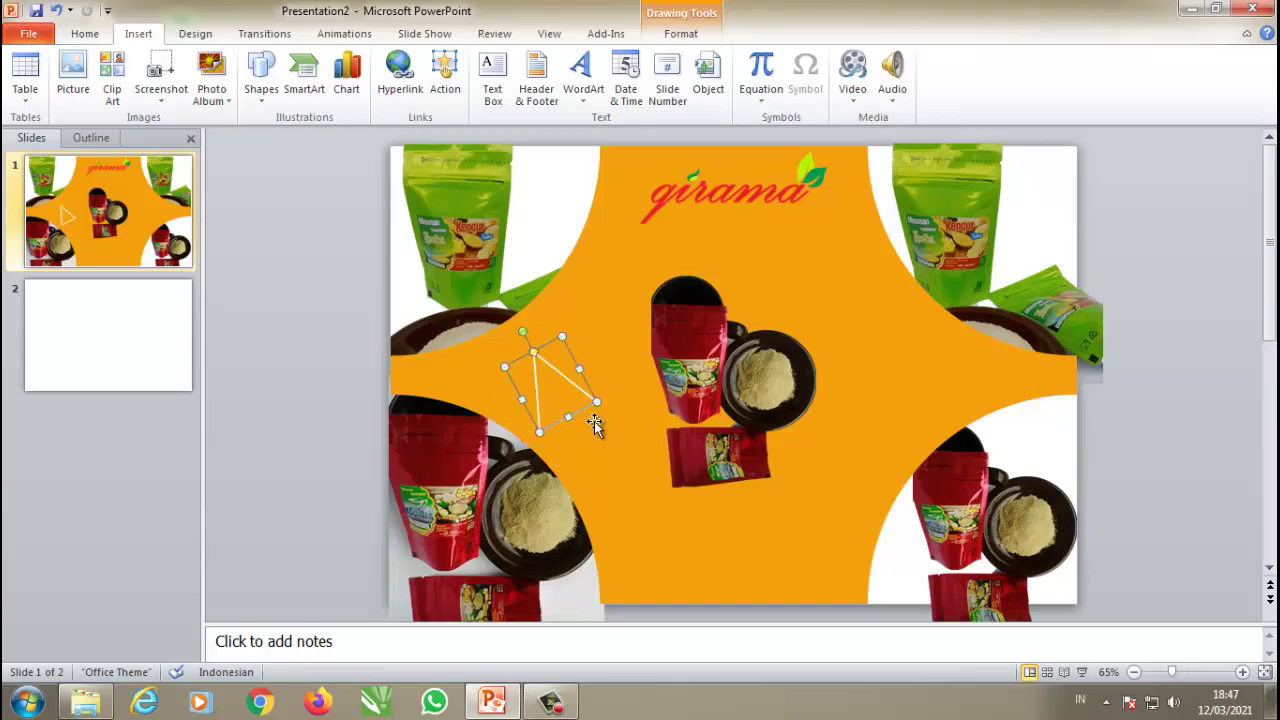
left_click(336, 418)
Step: Paste a copy of the triangle at the upper right and rotate it
key("ctrl+v")
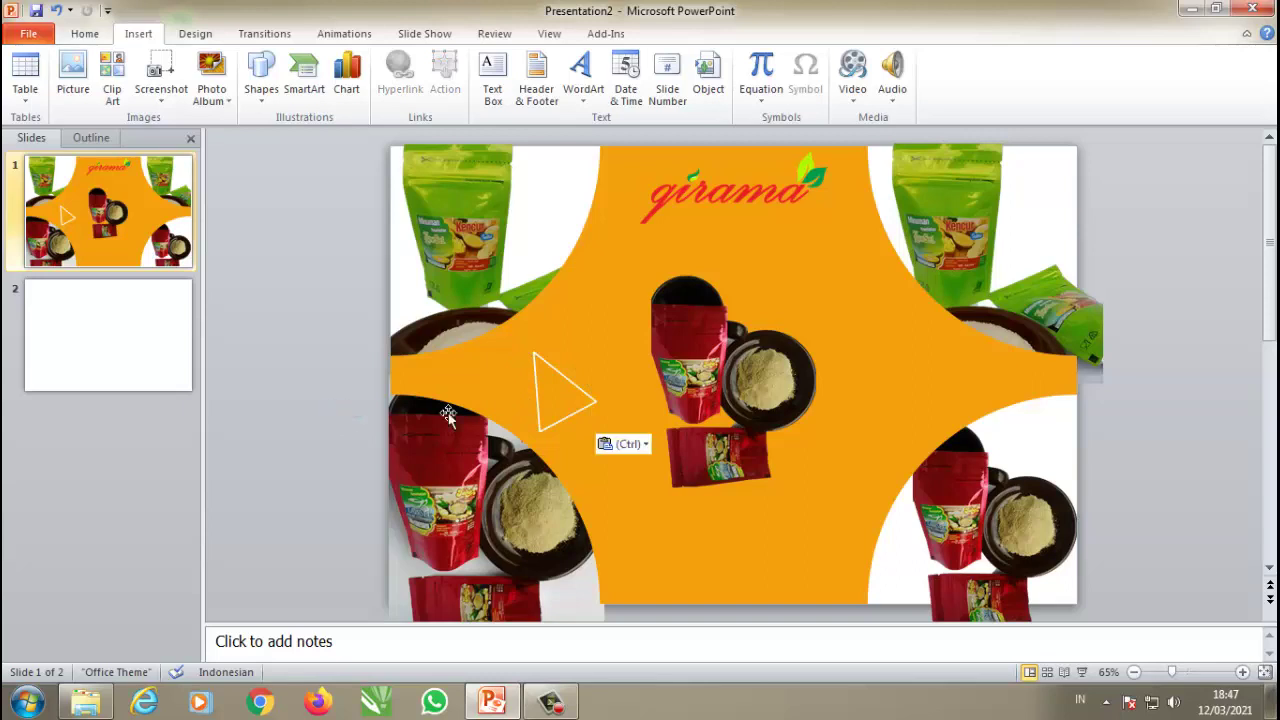
left_click_drag(553, 360, 865, 292)
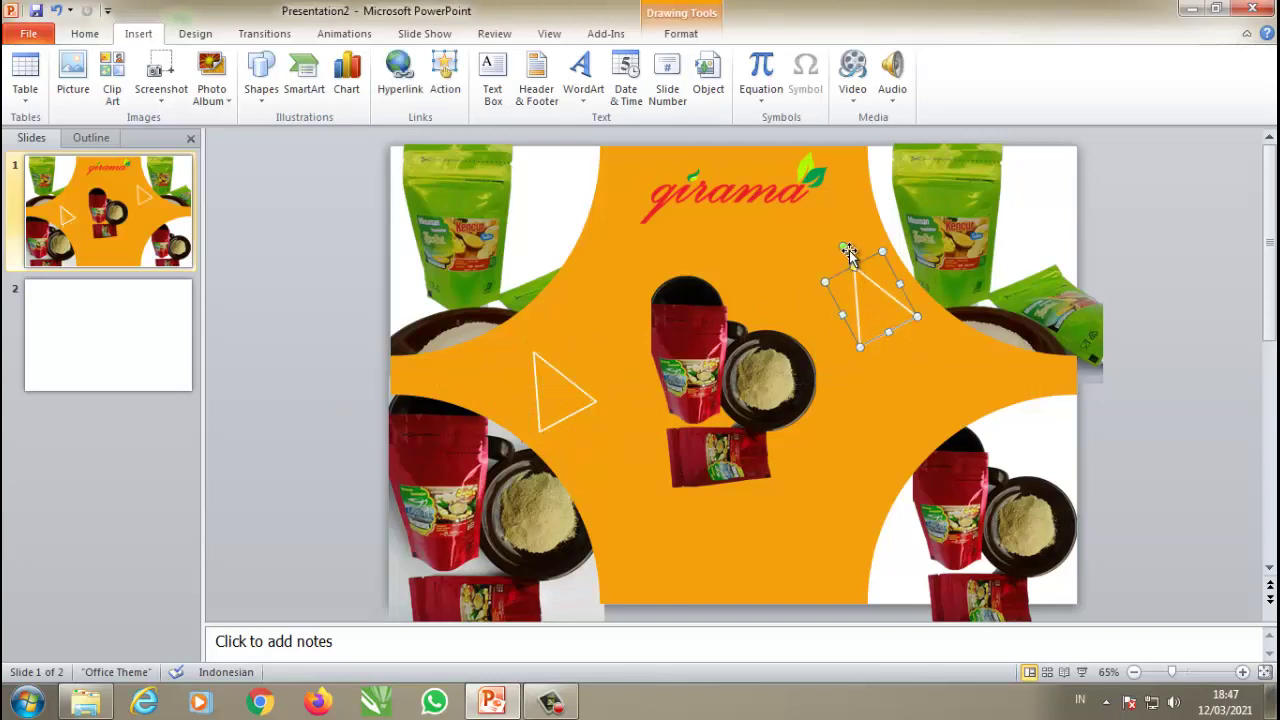
left_click_drag(846, 248, 816, 278)
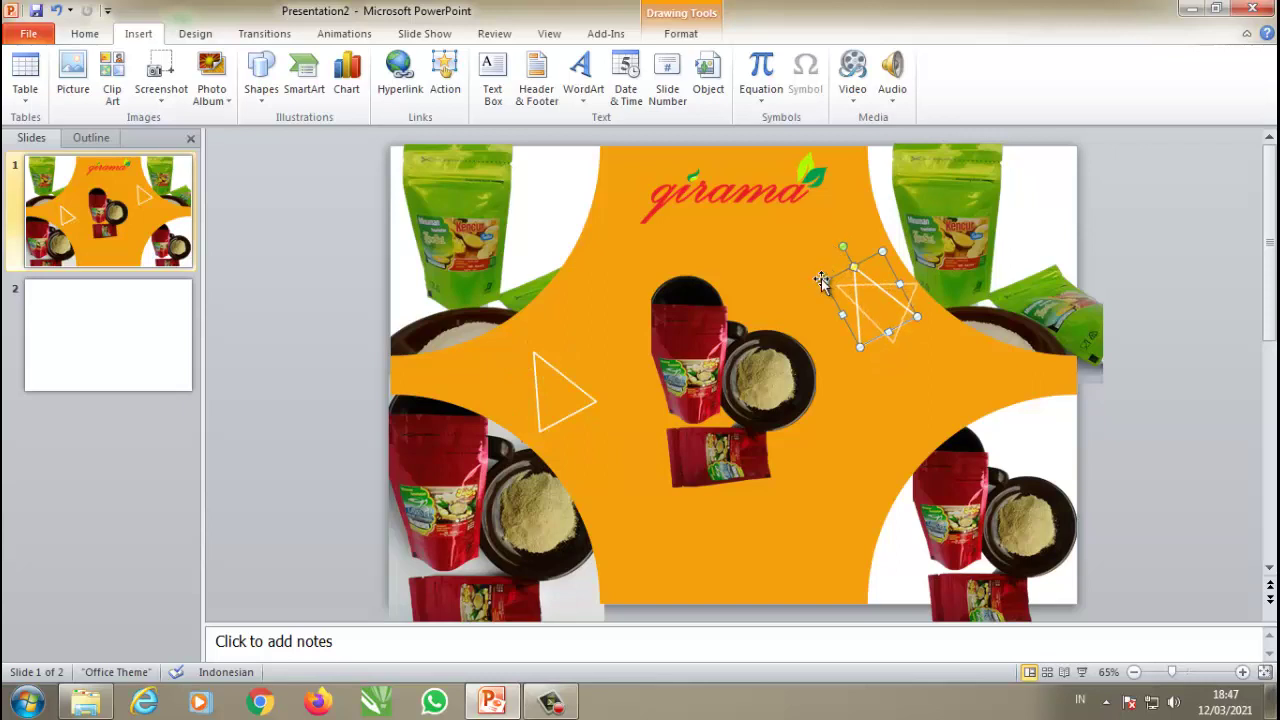
left_click_drag(866, 289, 852, 305)
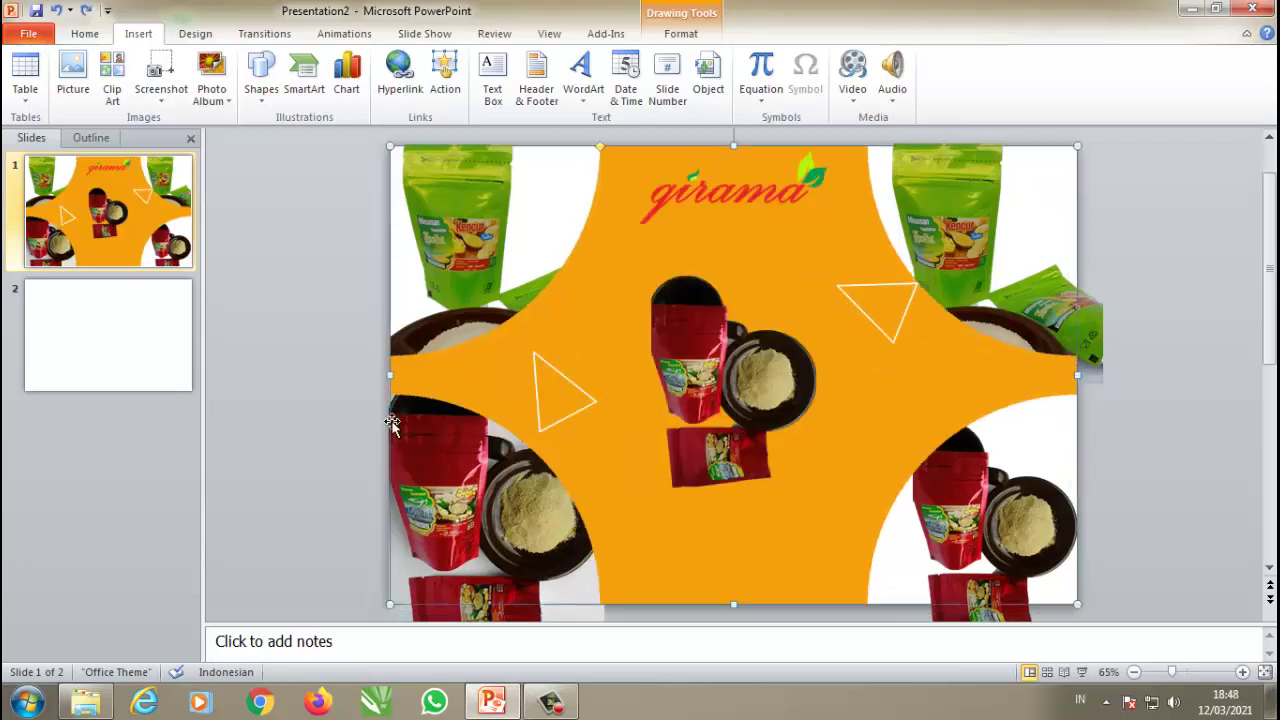
left_click(341, 433)
left_click(848, 286)
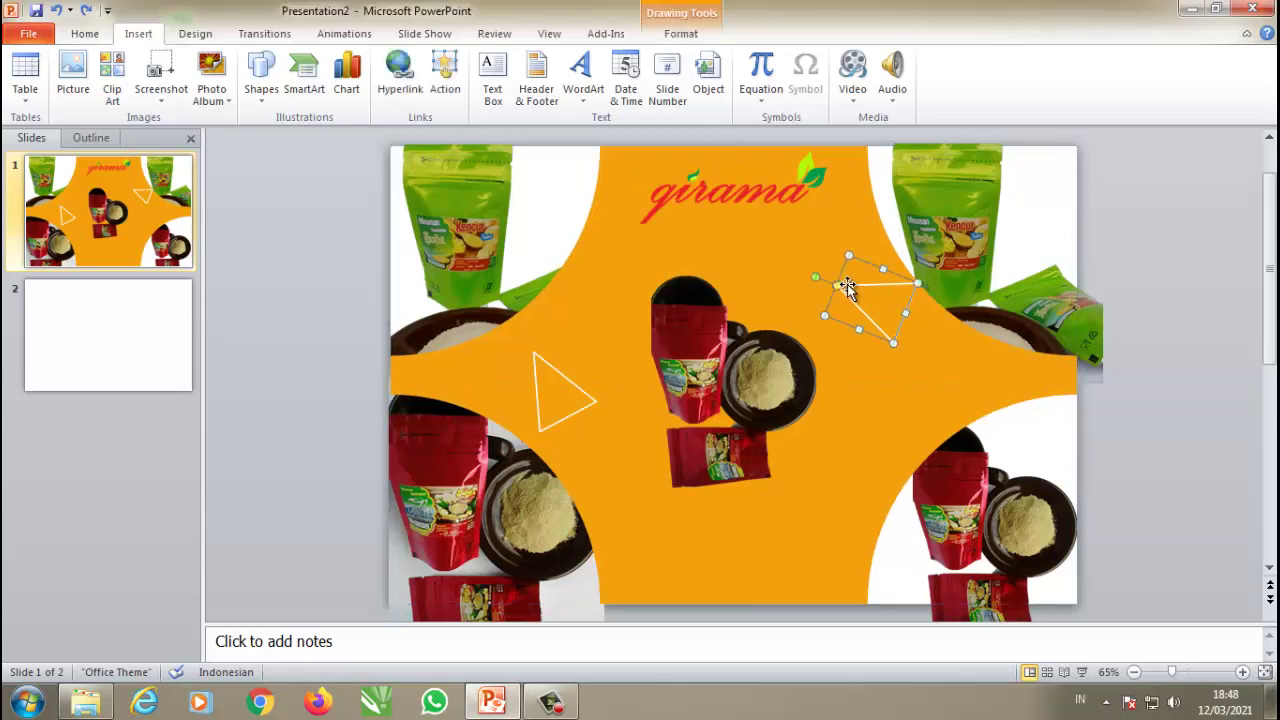
left_click_drag(846, 255, 856, 268)
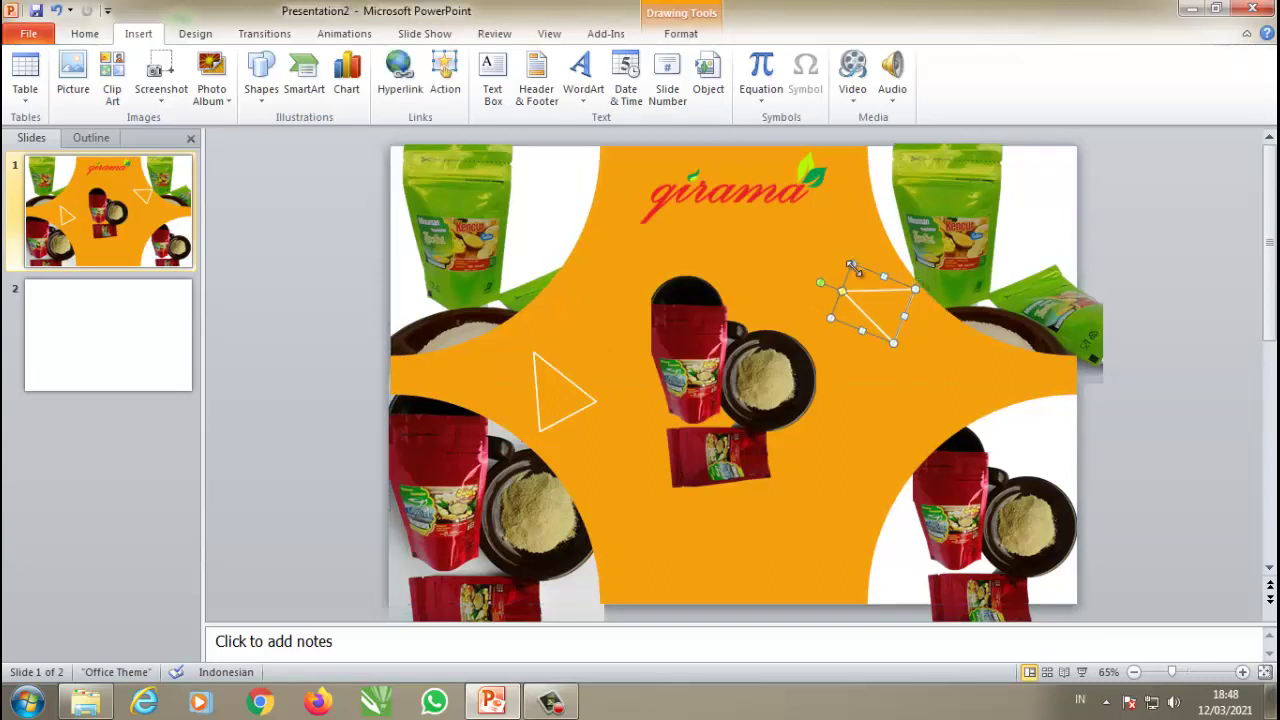
left_click(293, 405)
Step: Paste a smaller triangle copy at the bottom right and another at the bottom centre
key("ctrl+v")
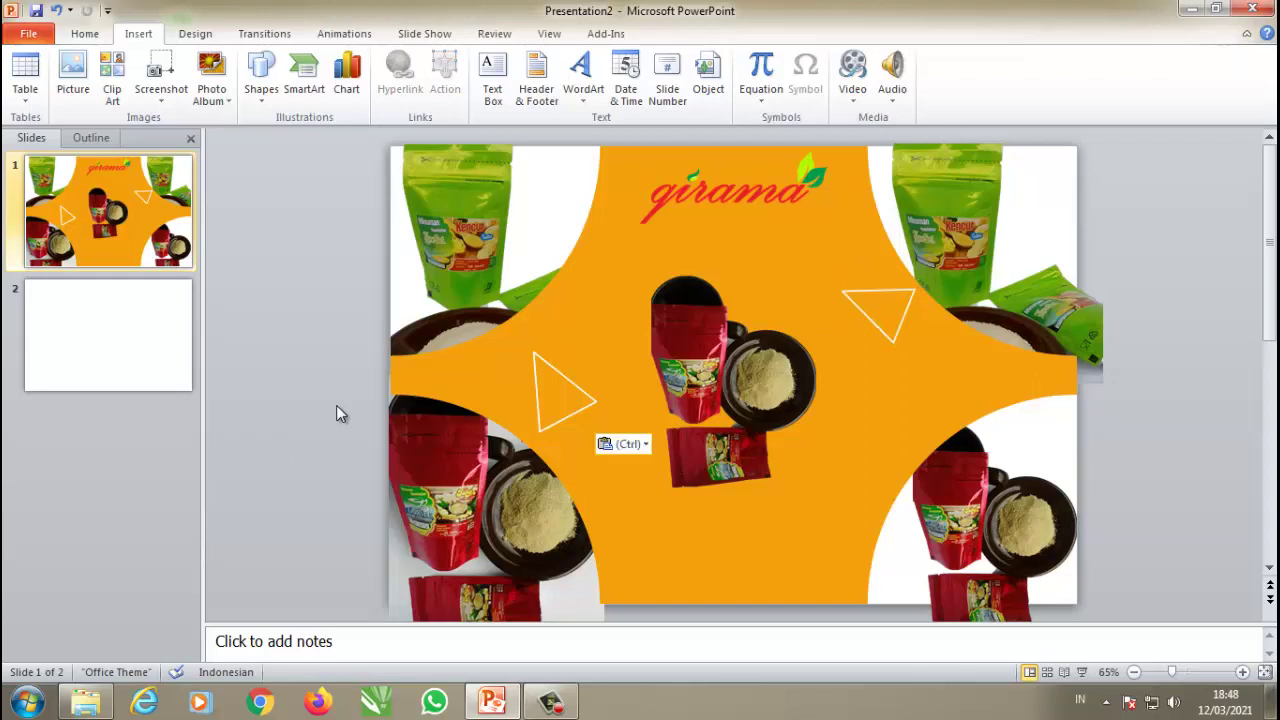
left_click_drag(555, 360, 811, 507)
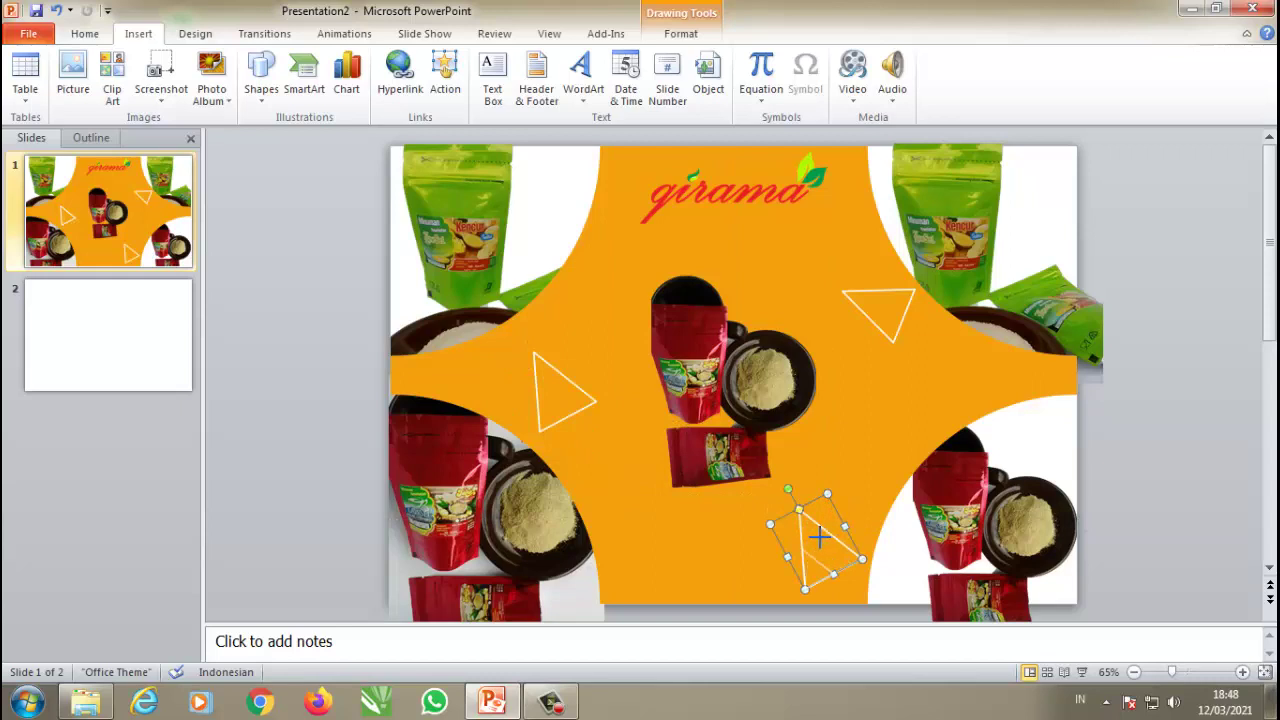
left_click_drag(827, 493, 816, 541)
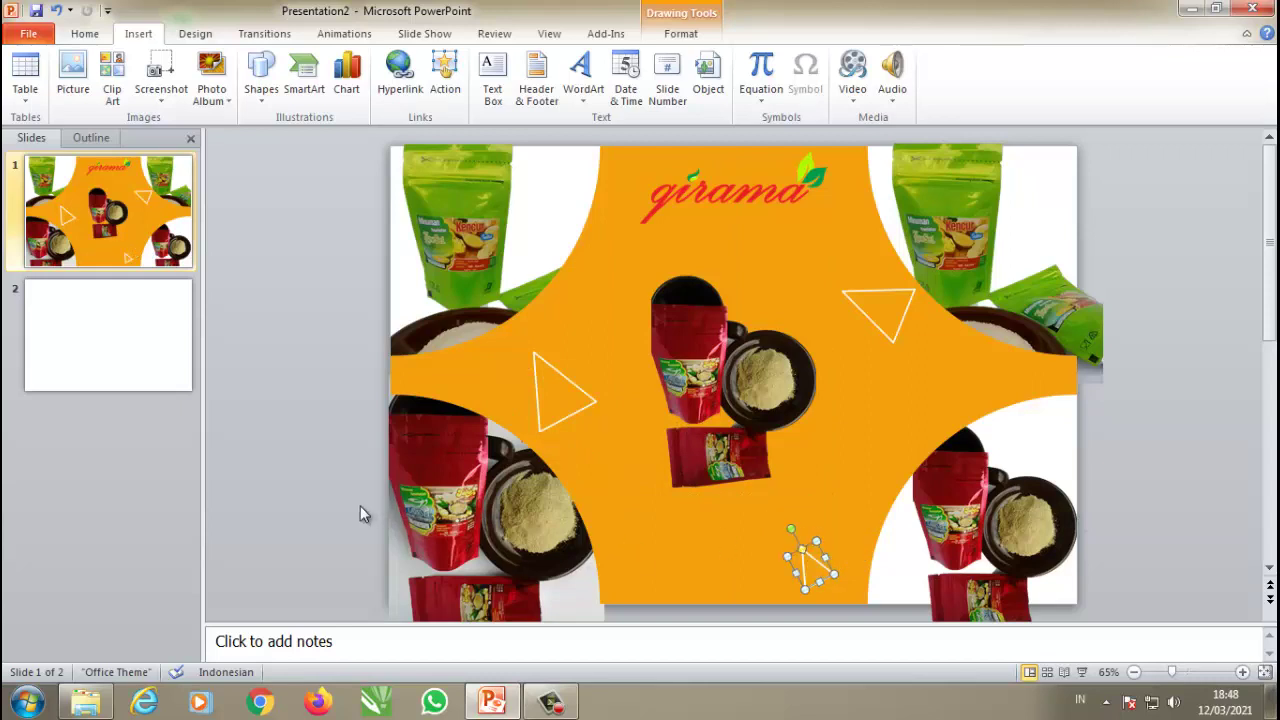
left_click(308, 514)
key("ctrl+v")
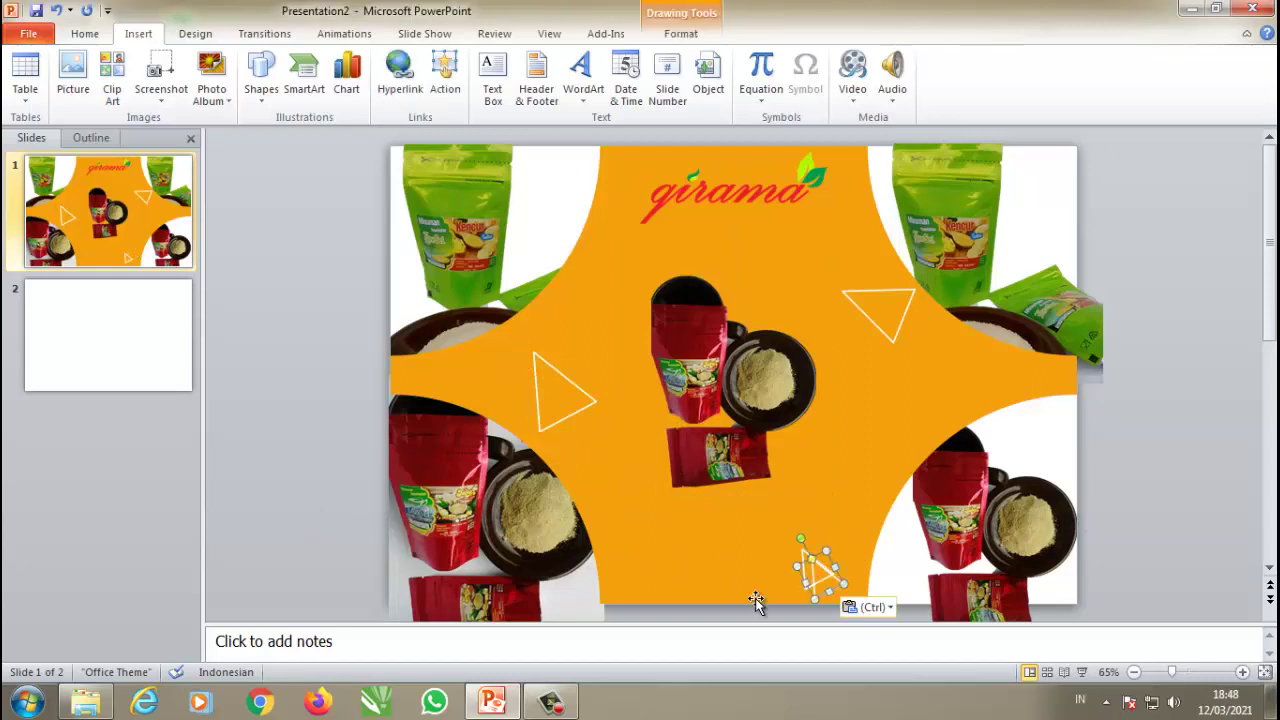
mouse_move(758, 545)
left_mouse_down()
mouse_move(696, 538)
mouse_move(830, 503)
mouse_move(684, 522)
mouse_move(720, 523)
left_mouse_up()
Step: Paste a small triangle copy and place it below the girama logo
left_click(319, 428)
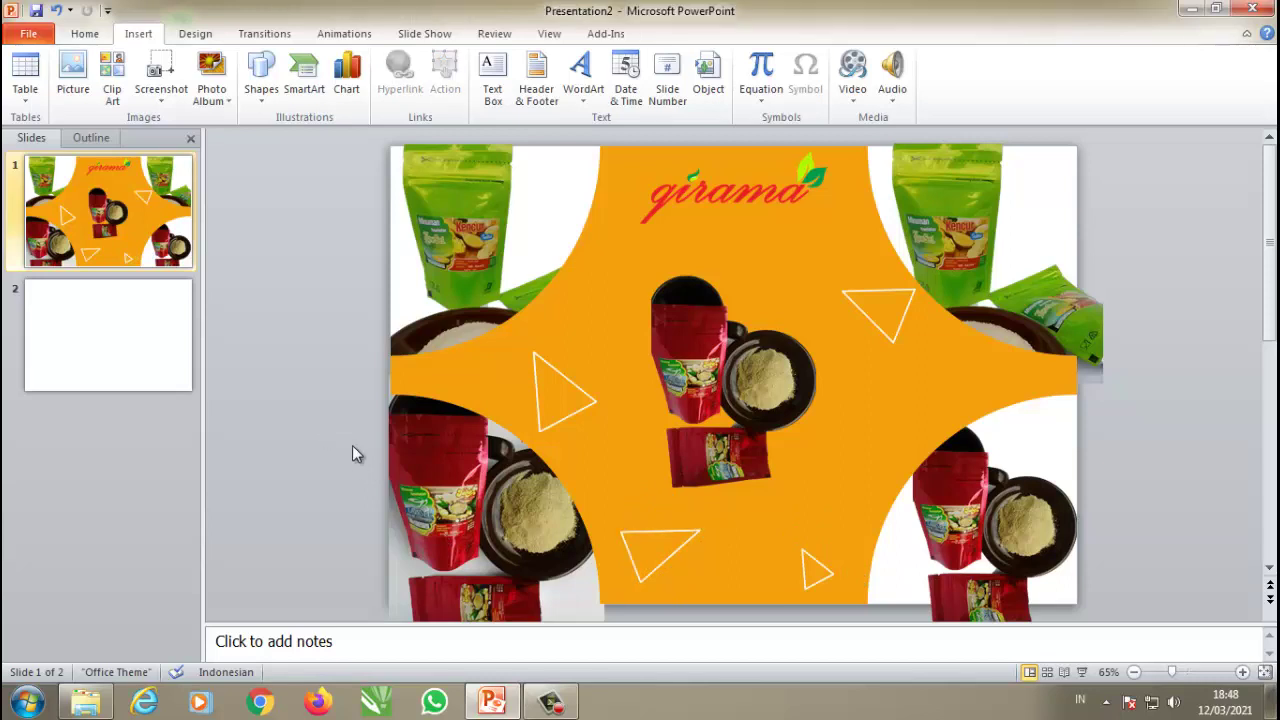
key("ctrl+v")
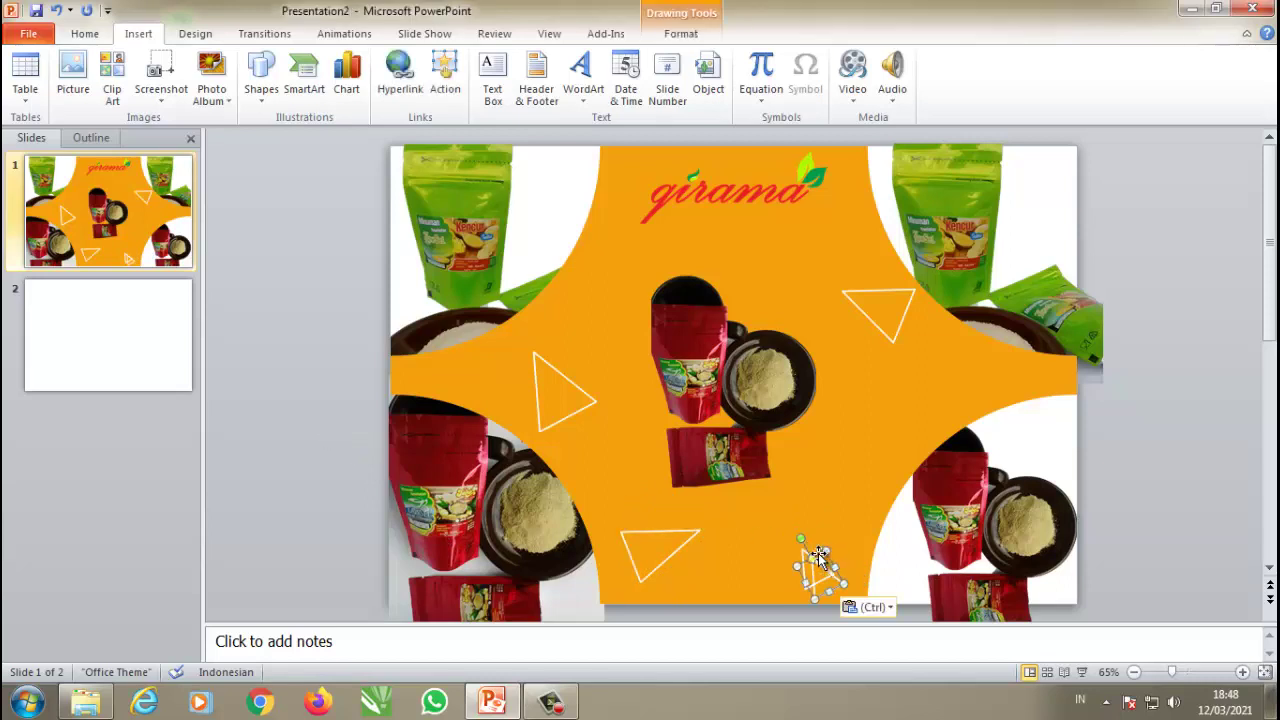
mouse_move(822, 561)
left_mouse_down()
mouse_move(763, 370)
mouse_move(736, 221)
left_mouse_up()
left_click(290, 345)
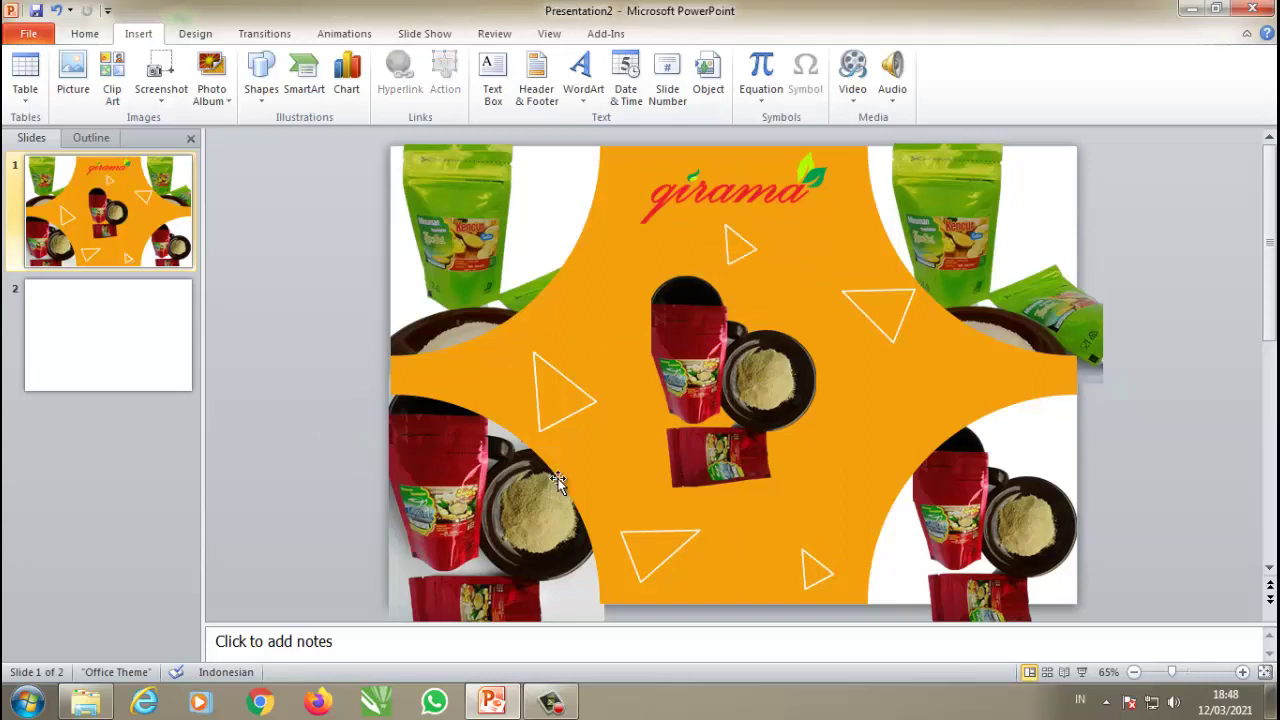
Step: Place another triangle right of the central photos, making it smaller, taller and tilted
mouse_move(800, 567)
left_mouse_down()
mouse_move(818, 564)
mouse_move(849, 441)
left_mouse_up()
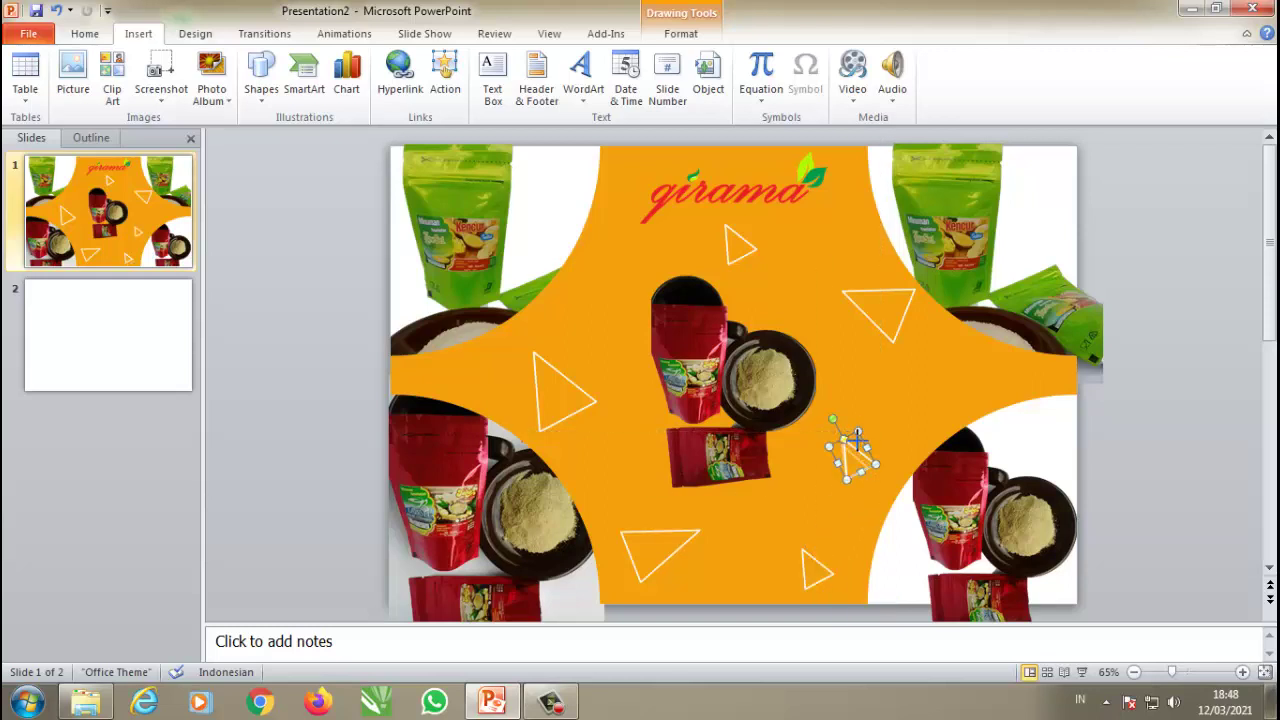
left_click_drag(856, 440, 844, 452)
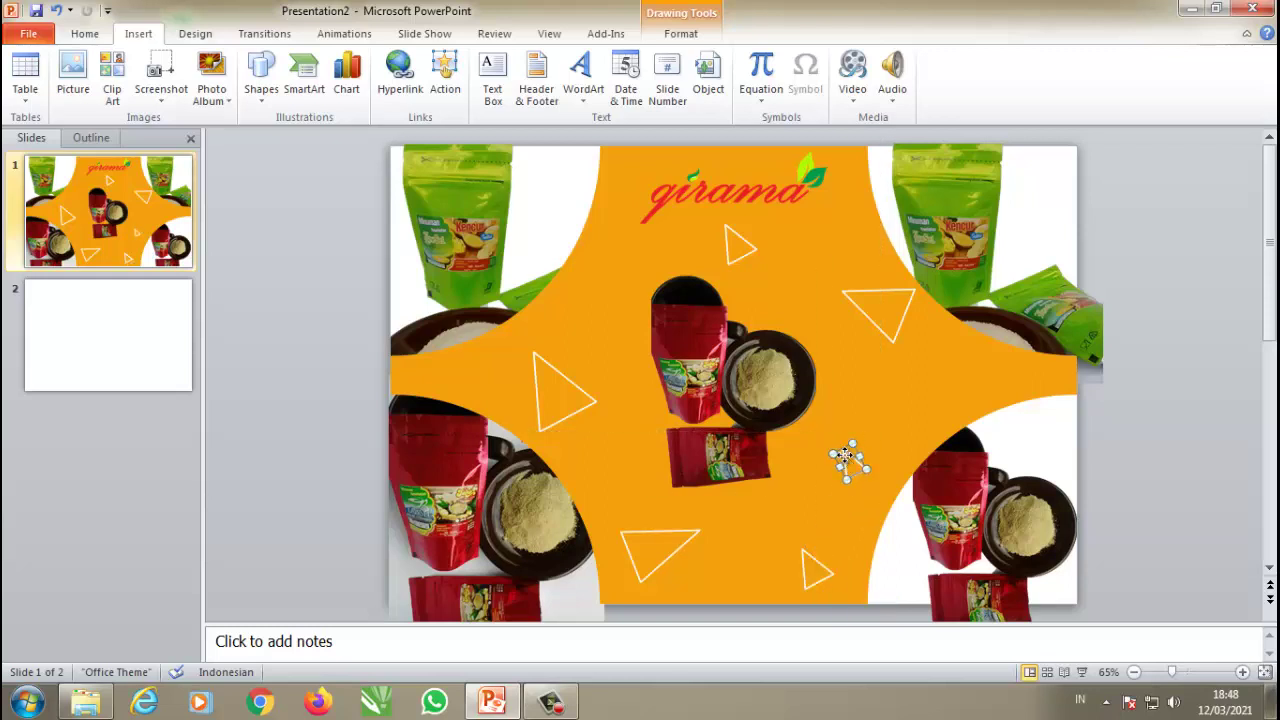
mouse_move(844, 452)
left_mouse_down()
mouse_move(832, 422)
mouse_move(881, 428)
left_mouse_up()
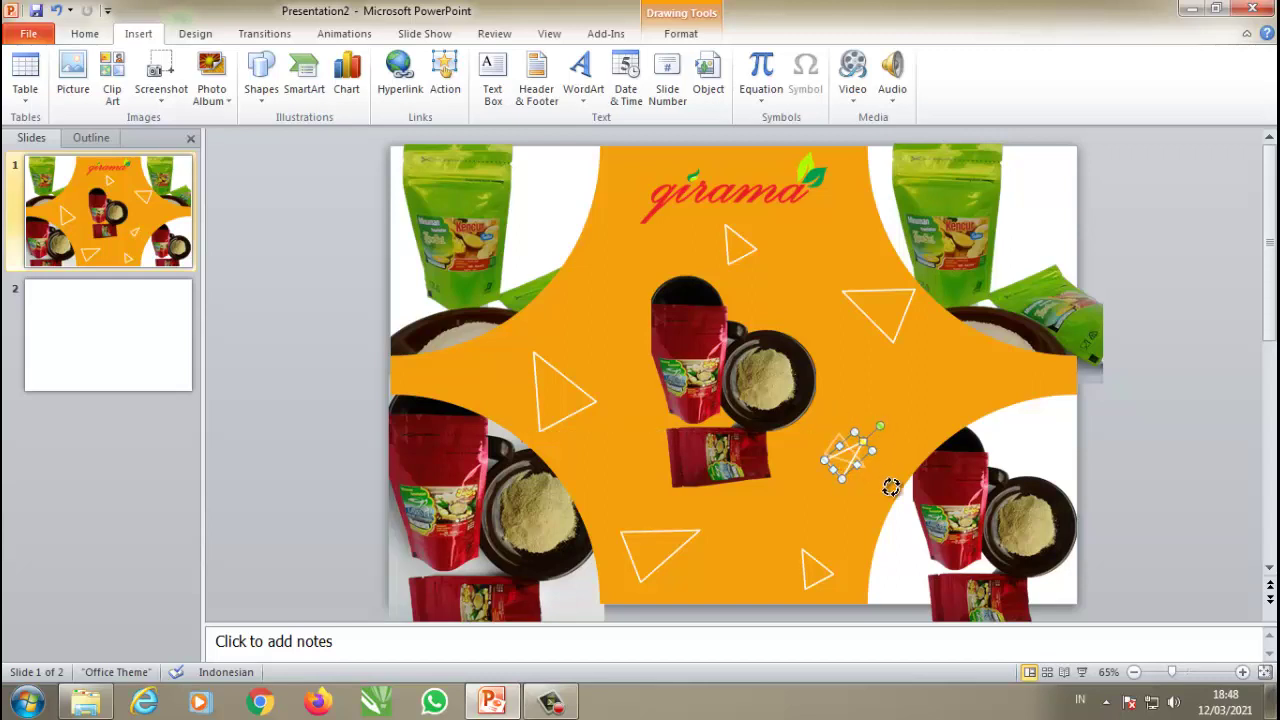
left_click(340, 466)
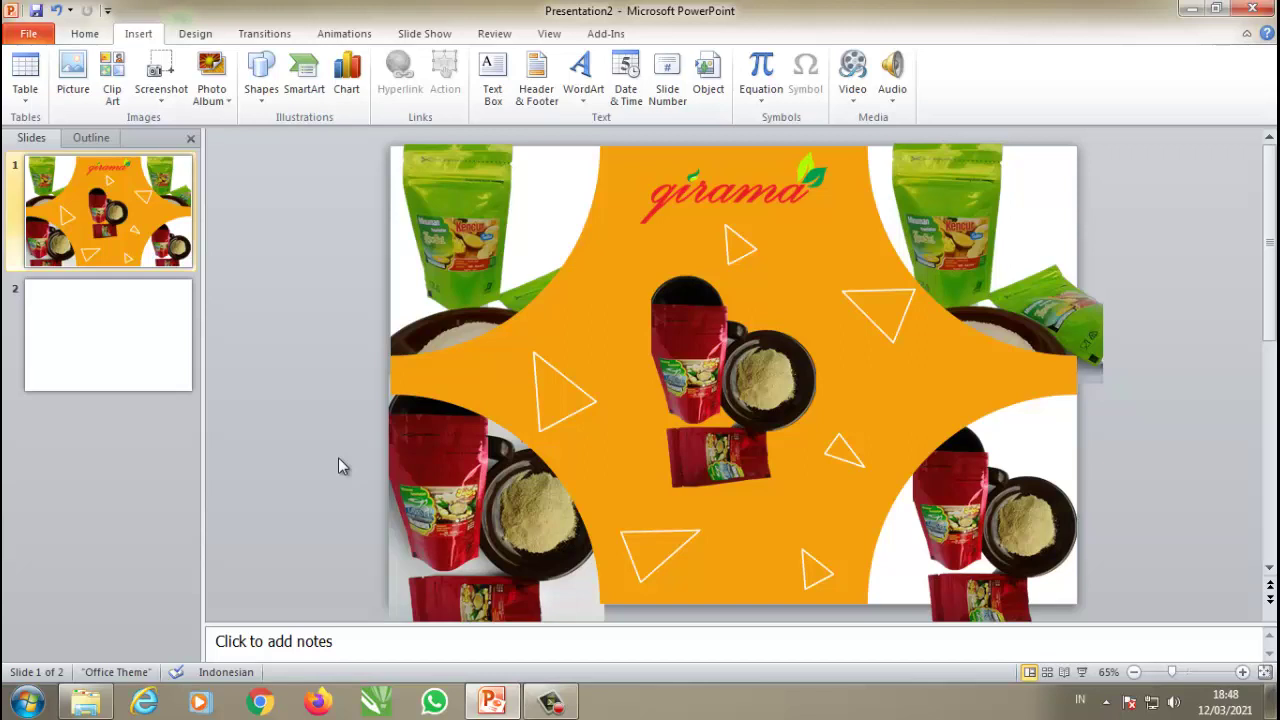
Step: Cut the 3×2 grid table from slide 2 and paste it onto the promo slide, aligned with the edges
left_click(87, 337)
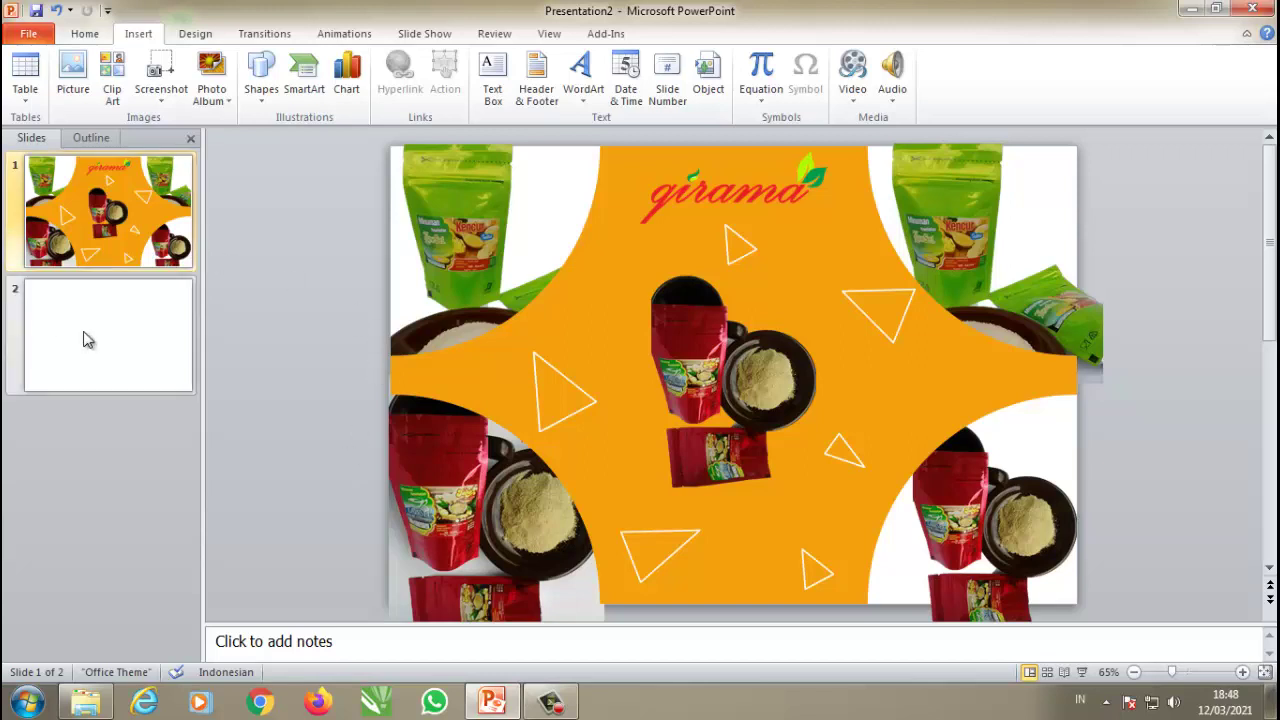
left_click(446, 148)
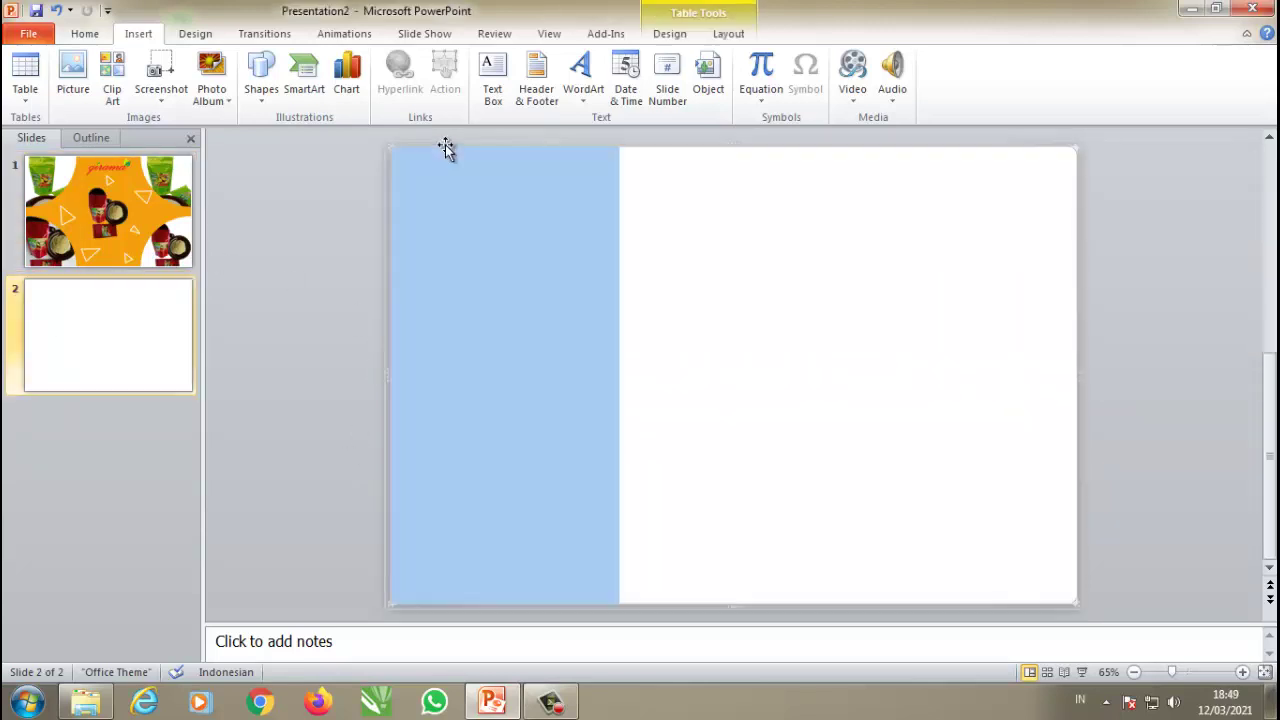
left_click(446, 148)
key("ctrl+z")
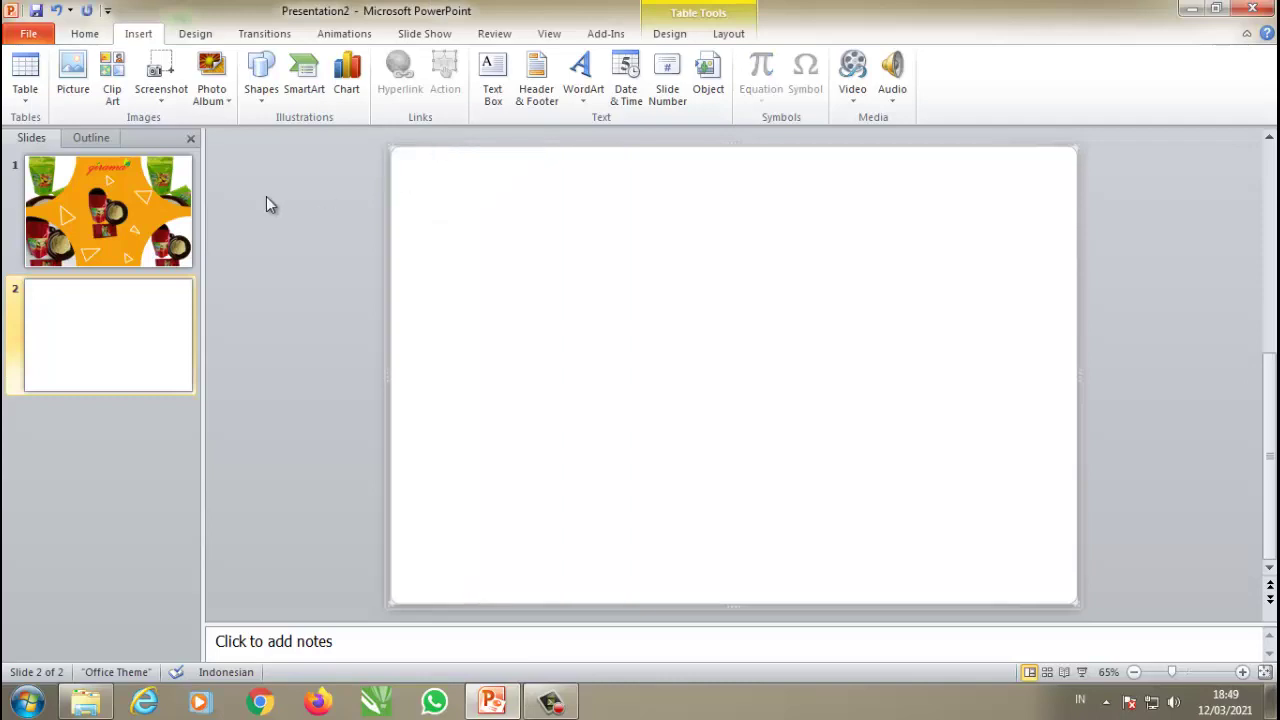
left_click(185, 230)
key("ctrl+v")
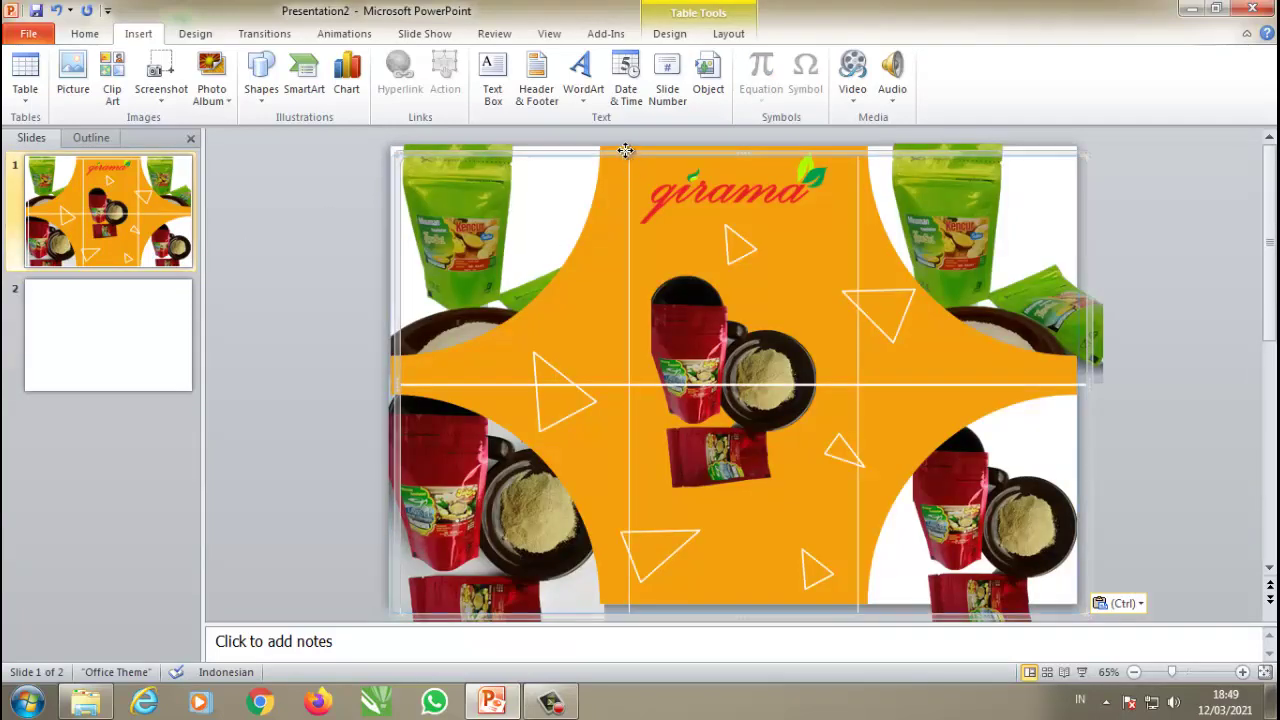
left_click_drag(625, 143, 616, 131)
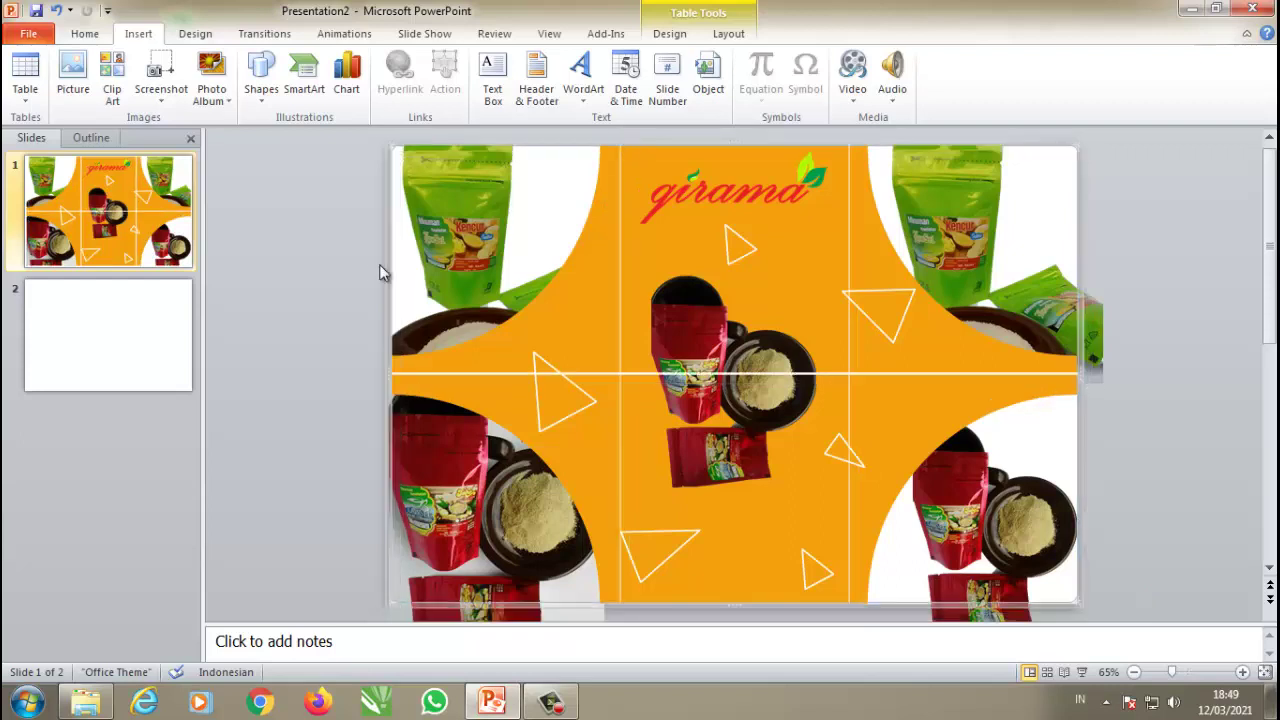
left_click(642, 232)
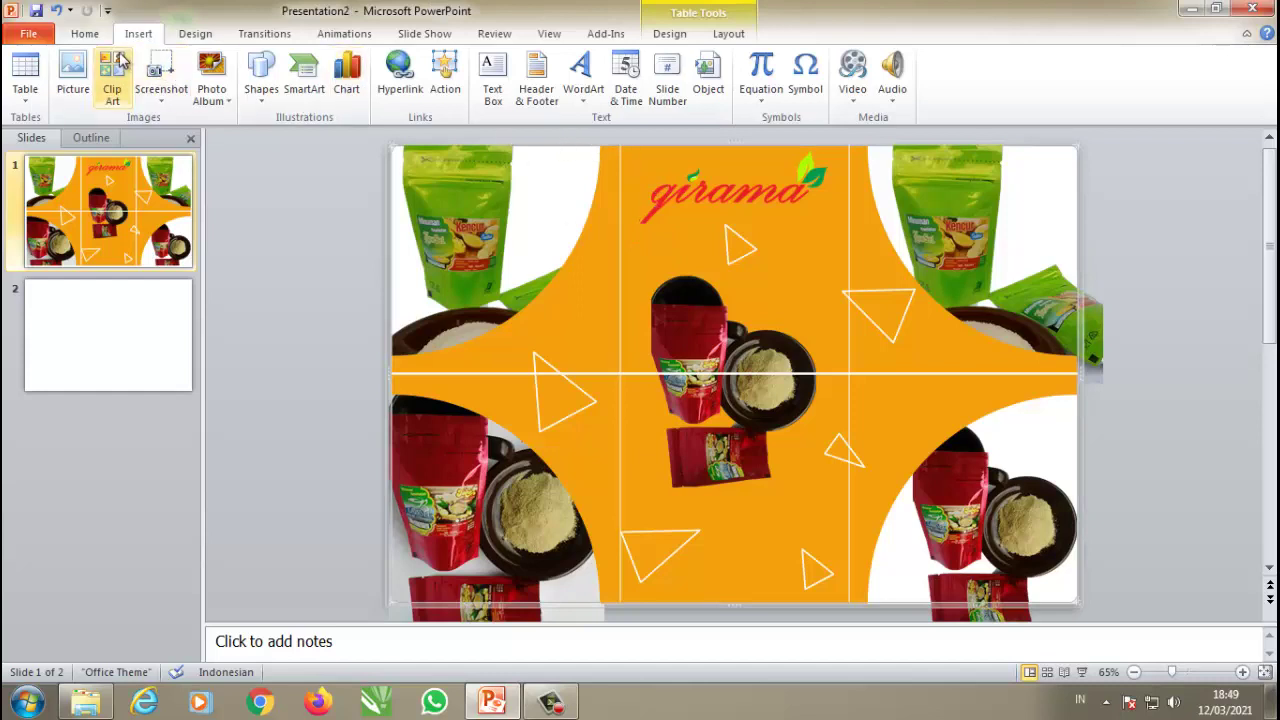
Step: Centre the top-middle cell both ways and type 'Belanja Online Terpercaya'
left_click(726, 34)
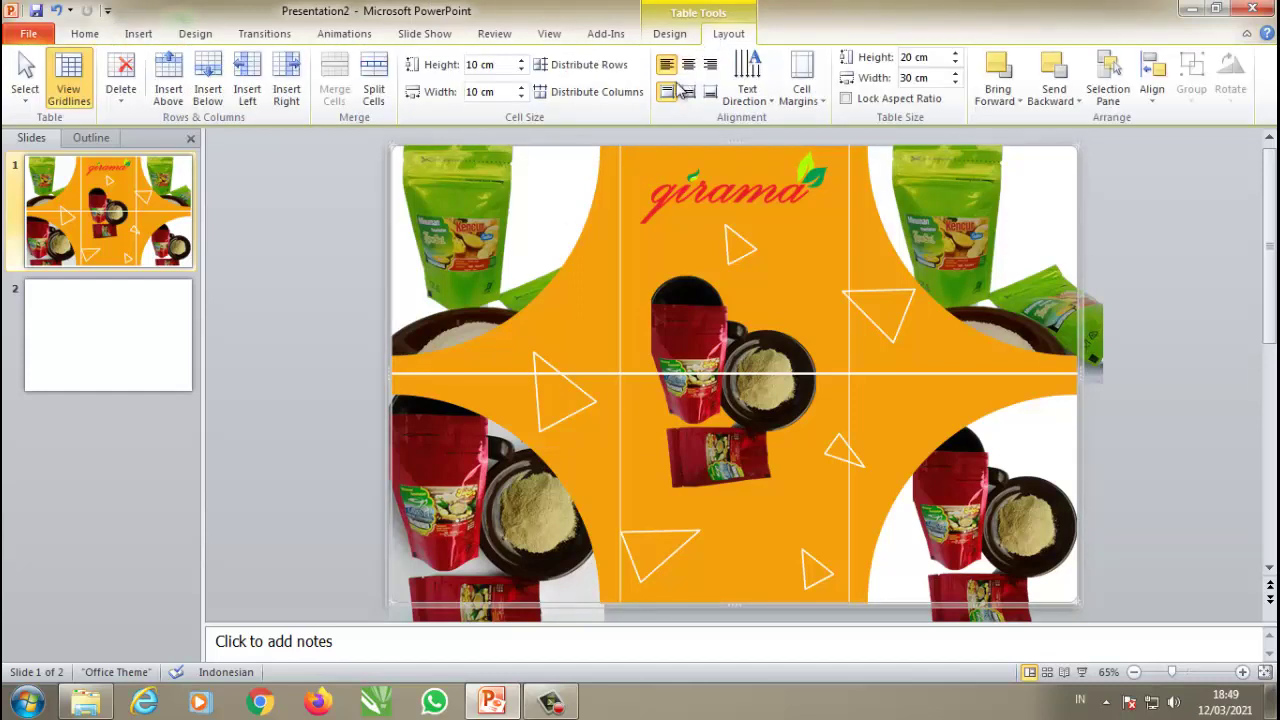
left_click(688, 89)
left_click(690, 66)
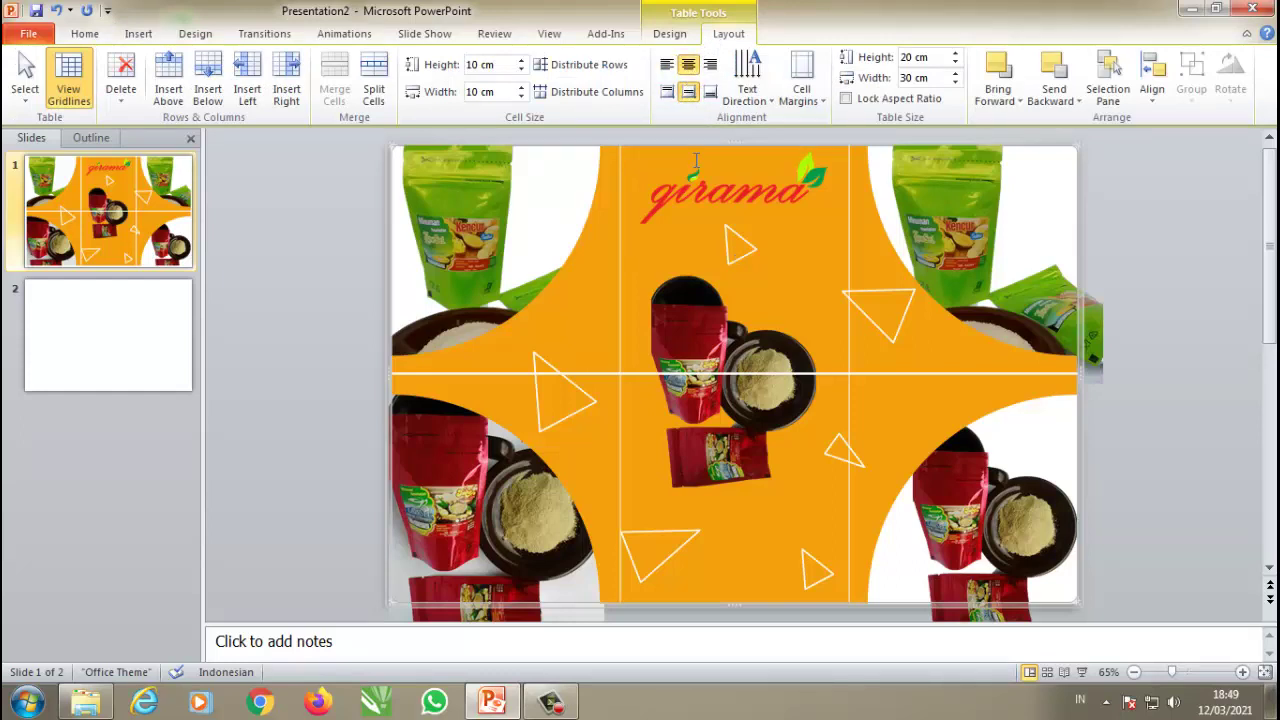
type("Belank")
key("BackSpace")
type("ja ")
type("Onlin")
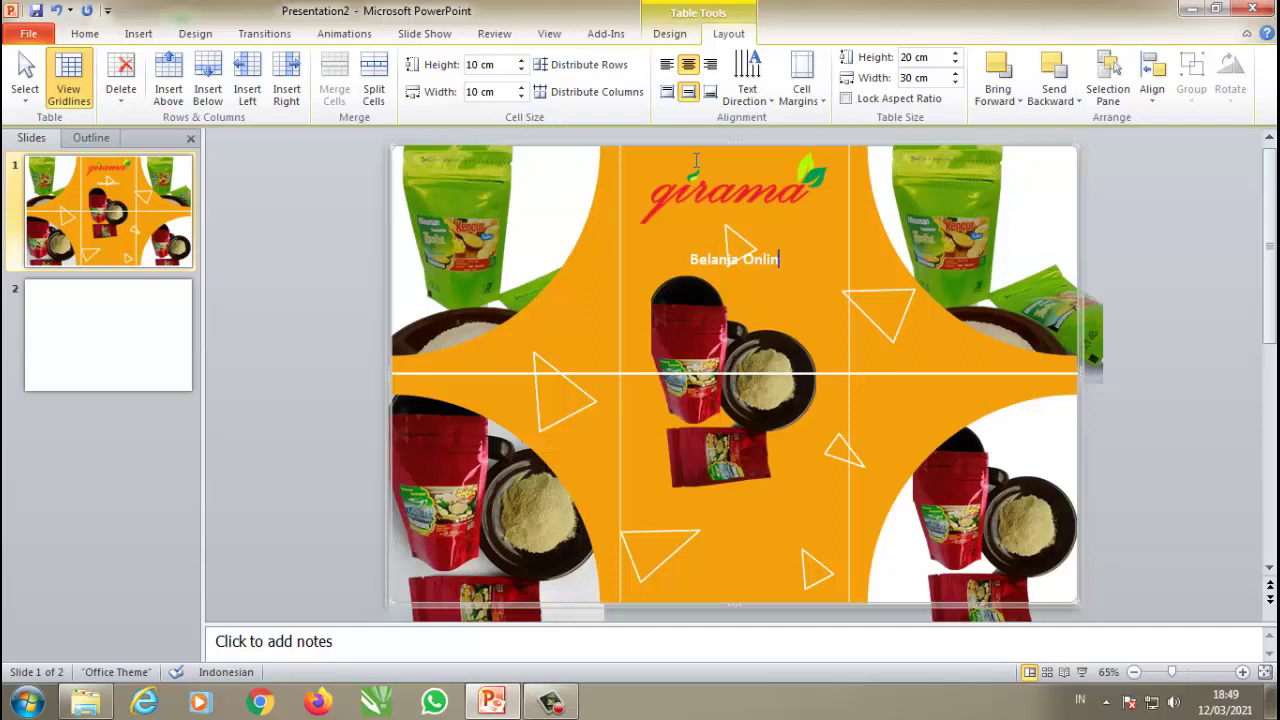
type("e Terpe")
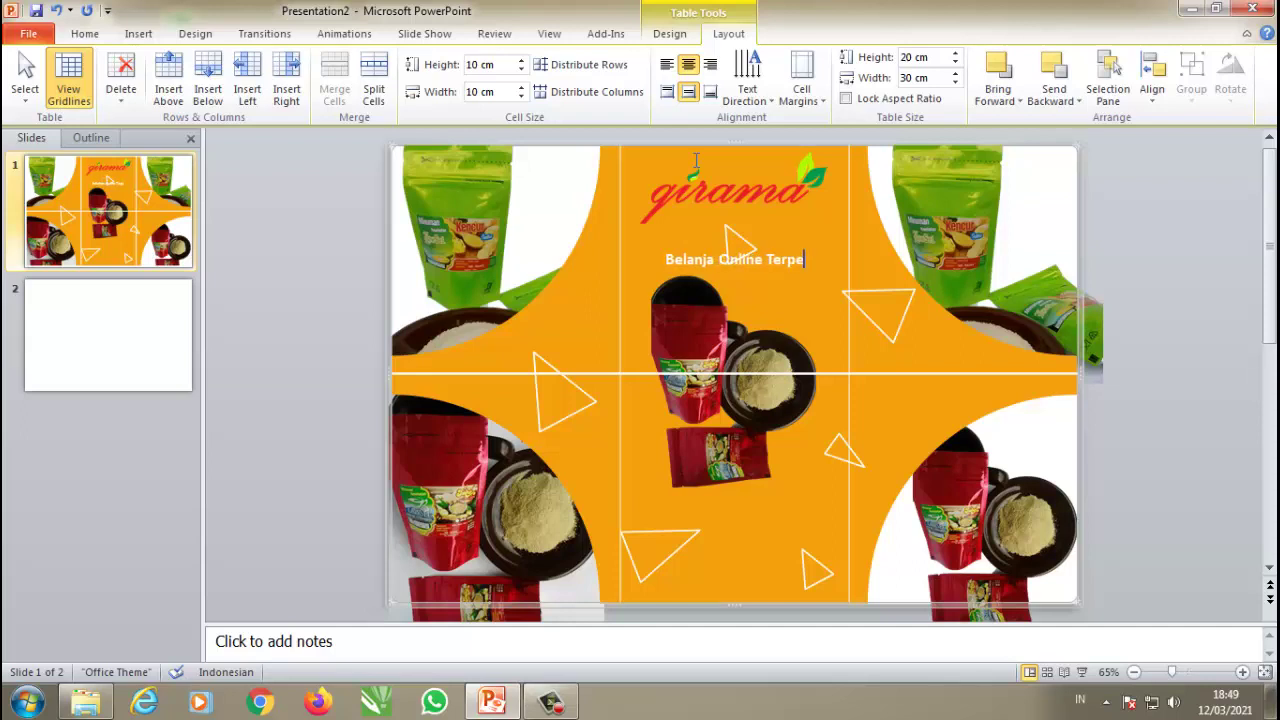
type("r")
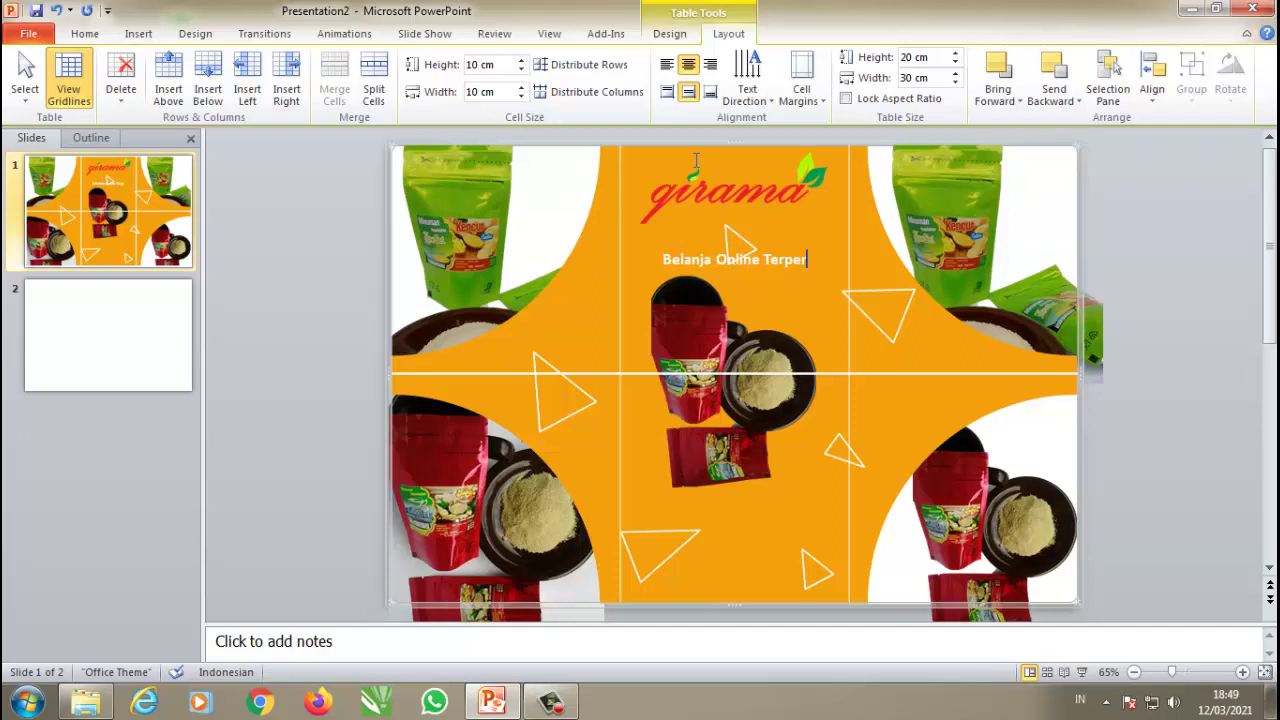
type("caya")
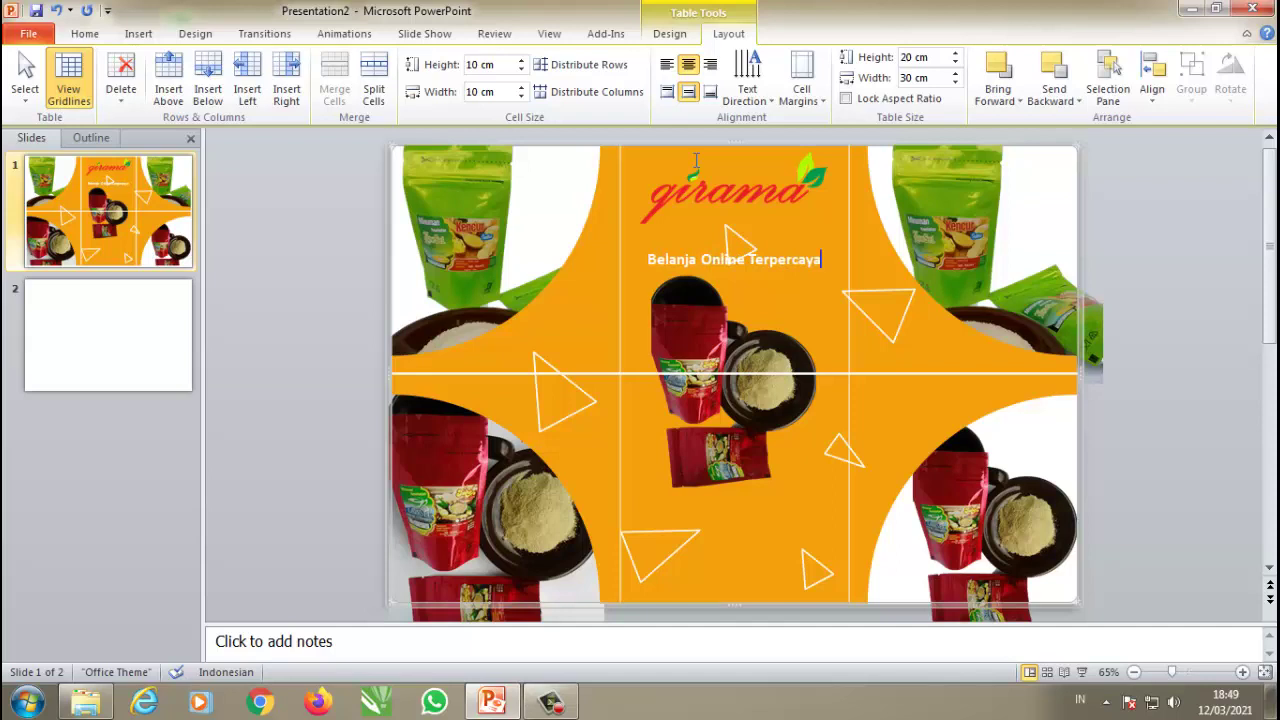
key("Return")
type("Tak")
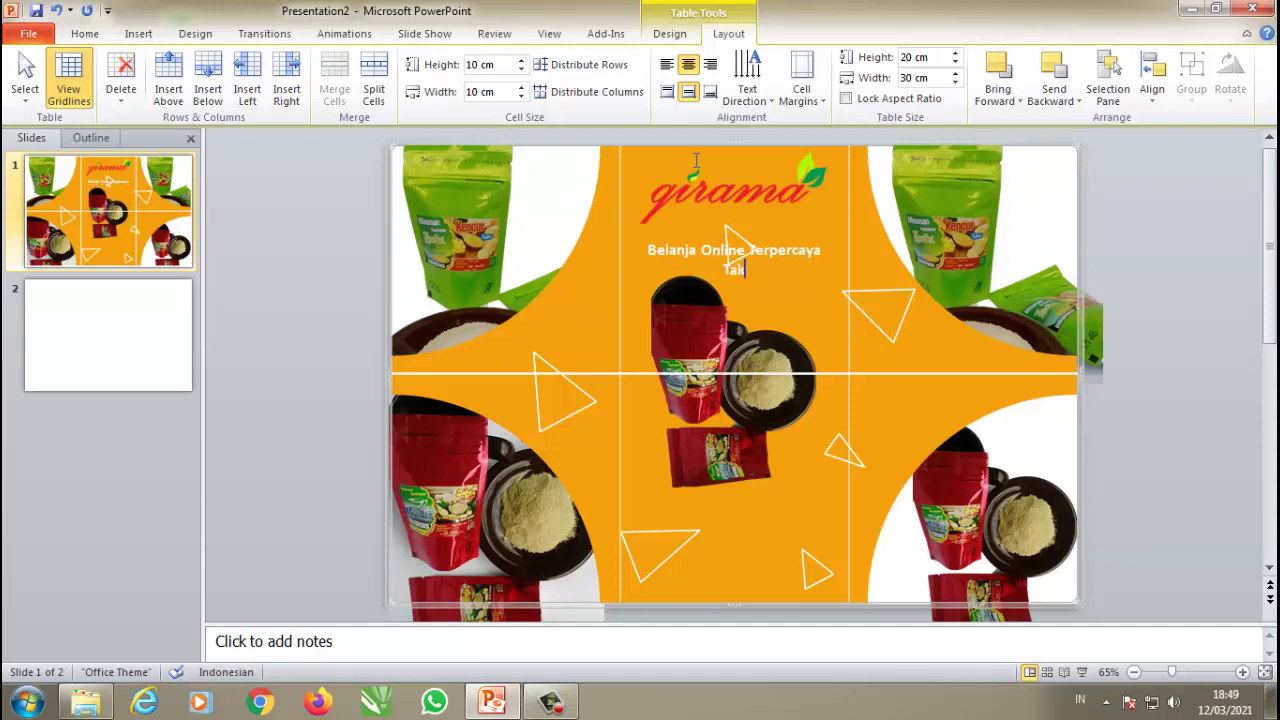
Step: Add the lines 'Take It Qirama Best Order' and 'At Any Time', then select the tagline
type("e It")
key("BackSpace")
key("BackSpace")
type("It Q")
type("irama Bes")
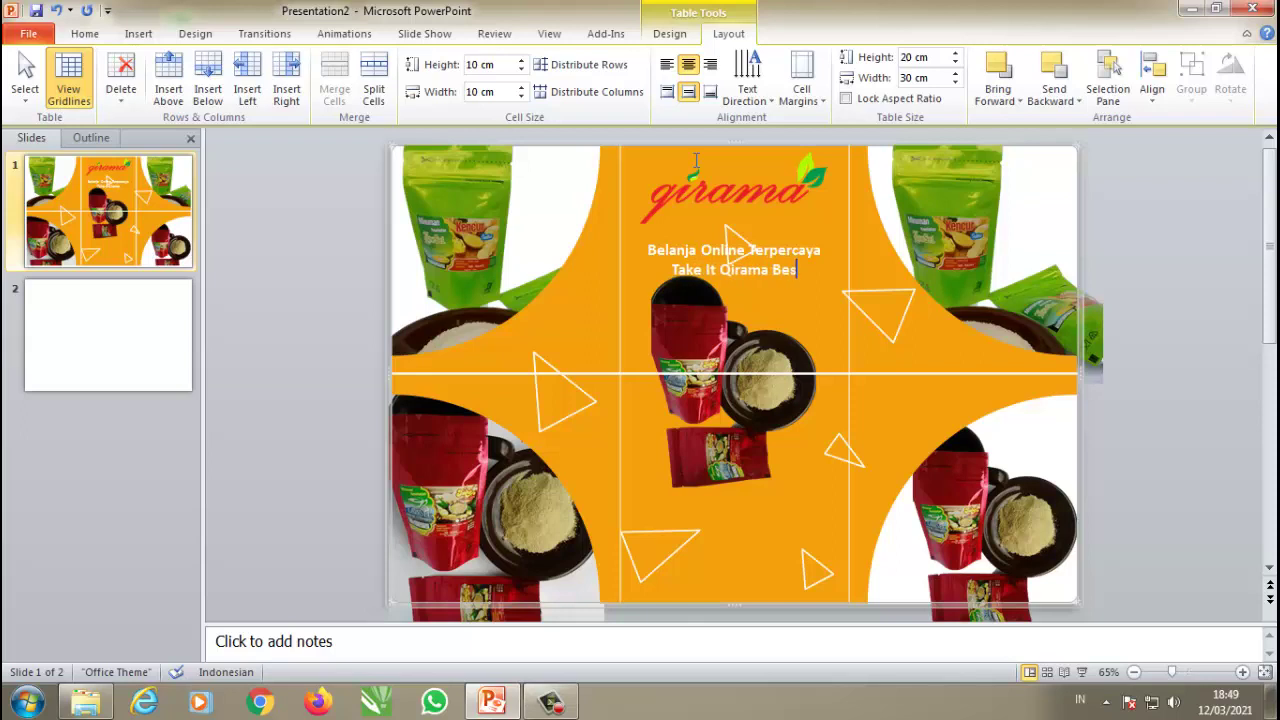
type("t Order")
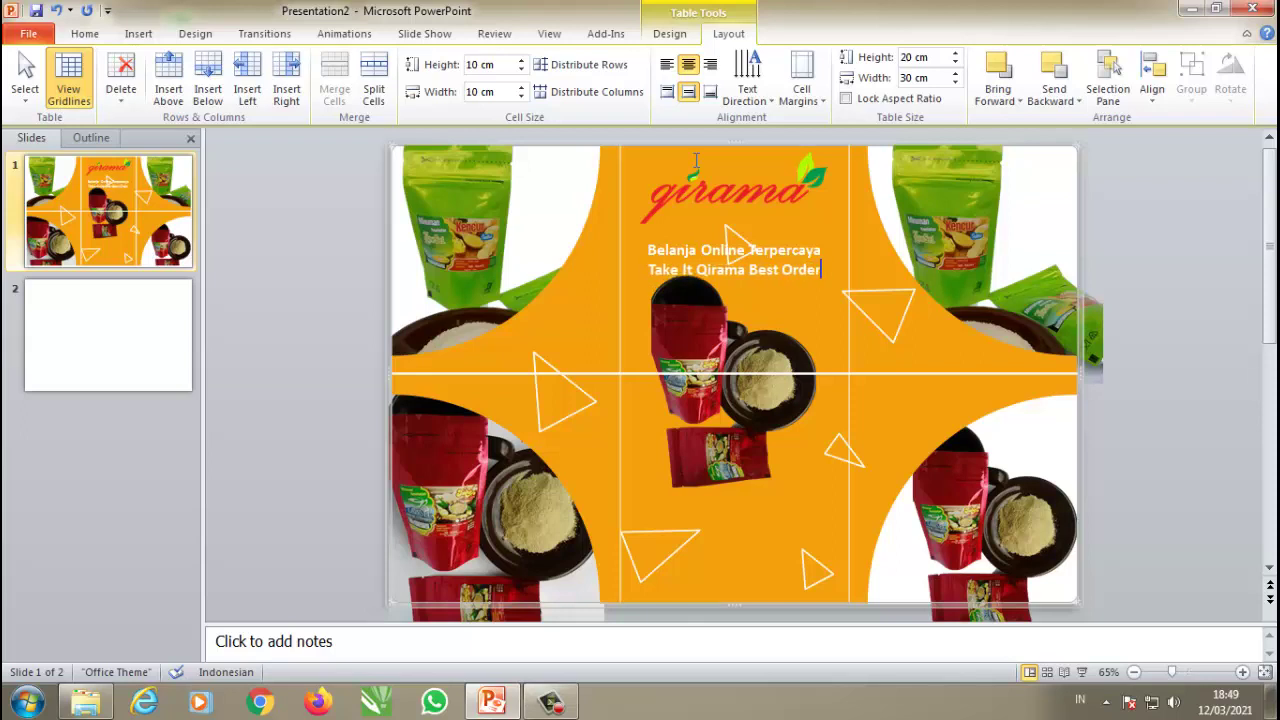
key("Return")
type("A")
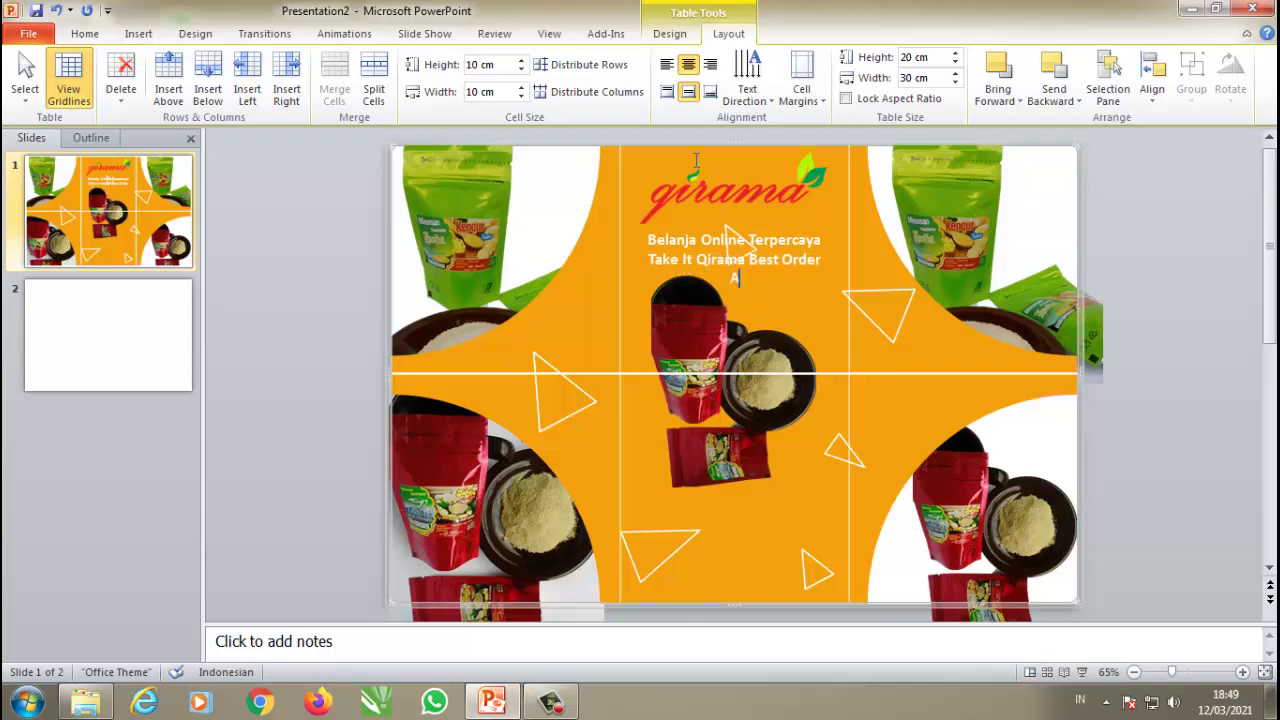
type("t An")
type("y Ti ")
type("me")
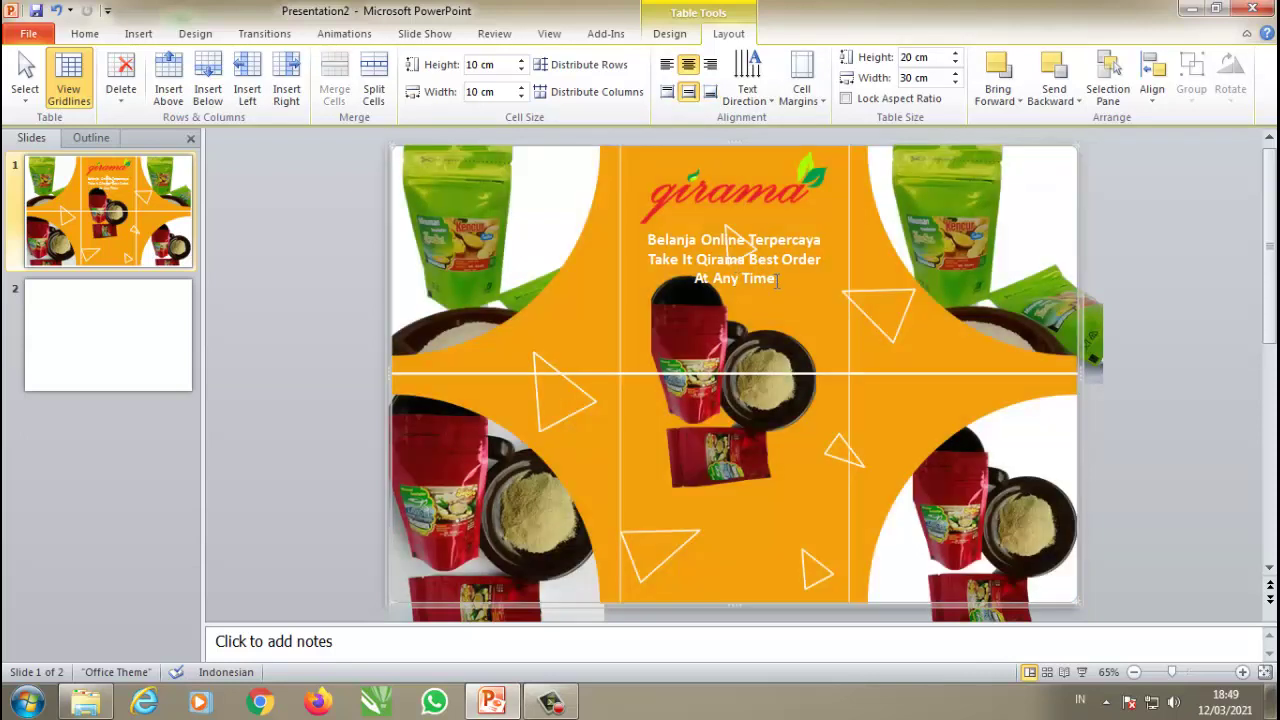
left_click_drag(776, 280, 648, 240)
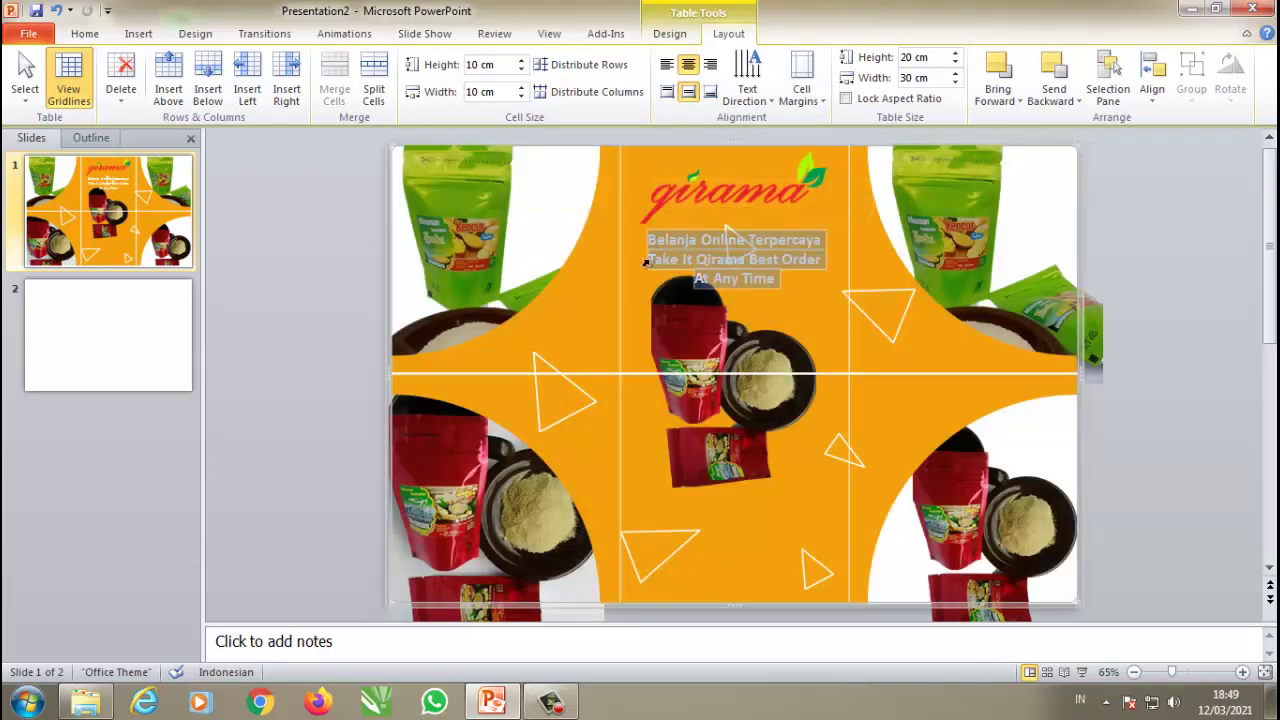
left_click(98, 34)
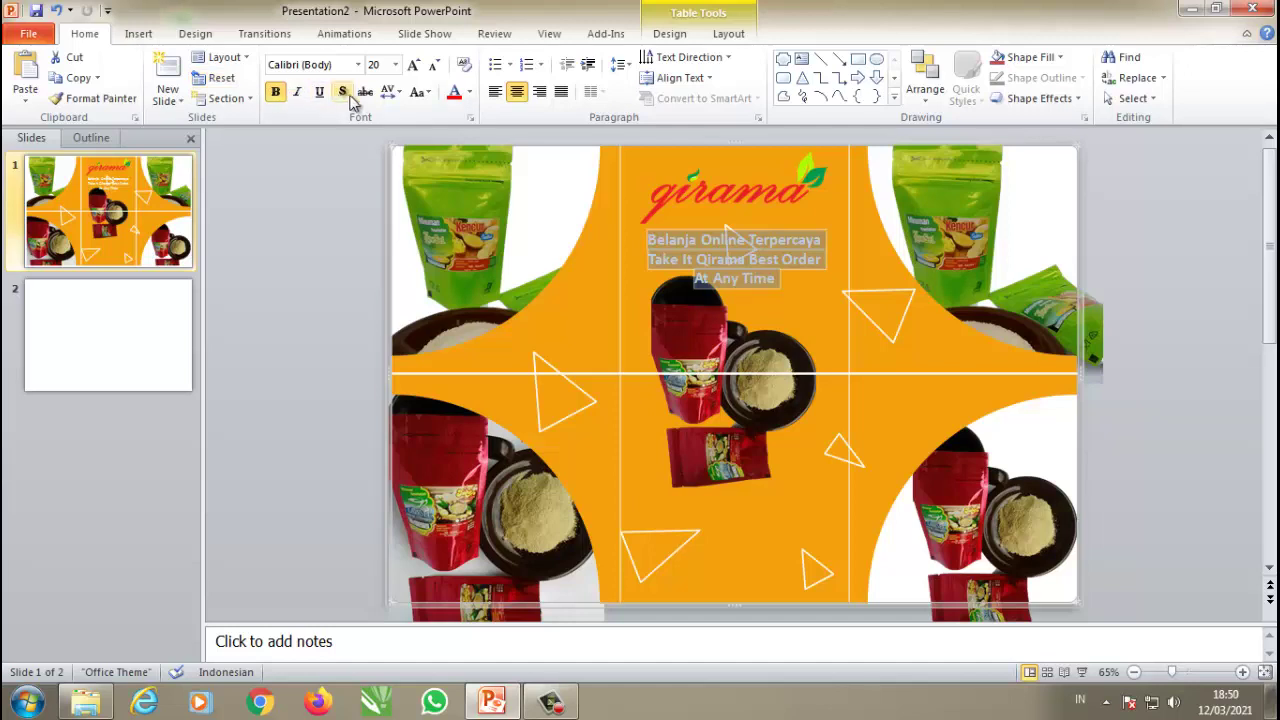
Step: Make the tagline text black
left_click(469, 92)
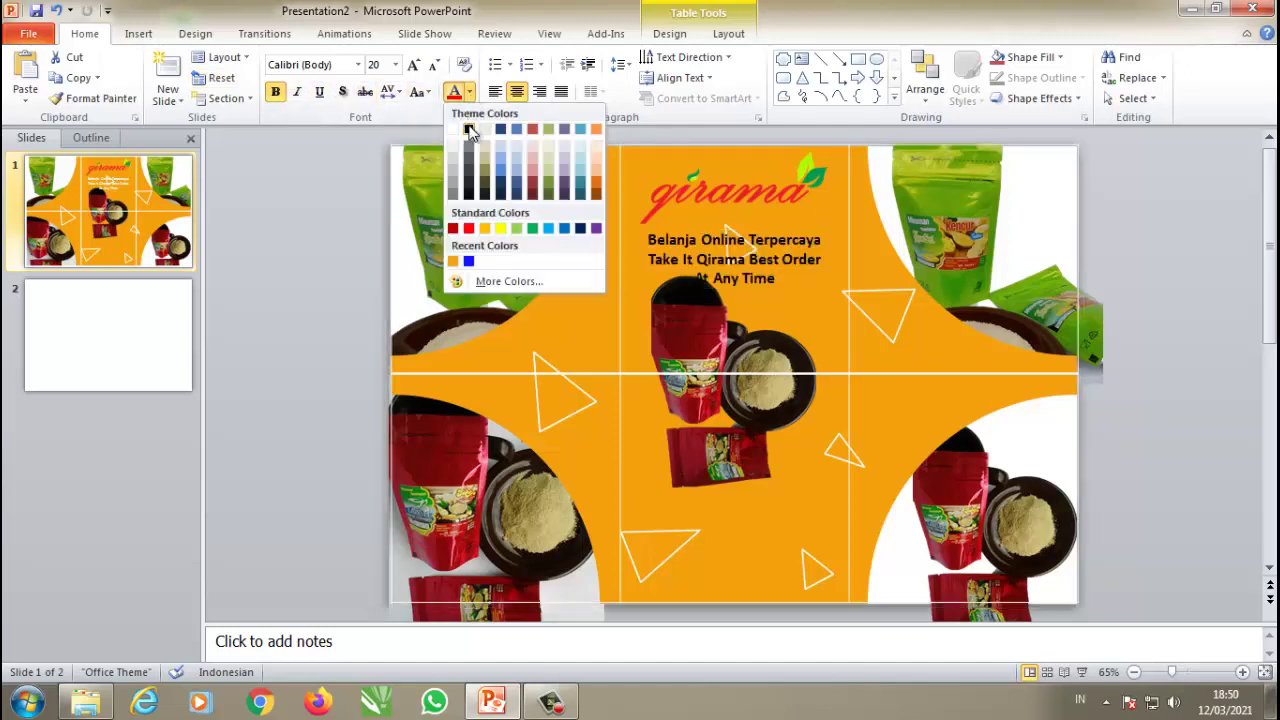
left_click(469, 128)
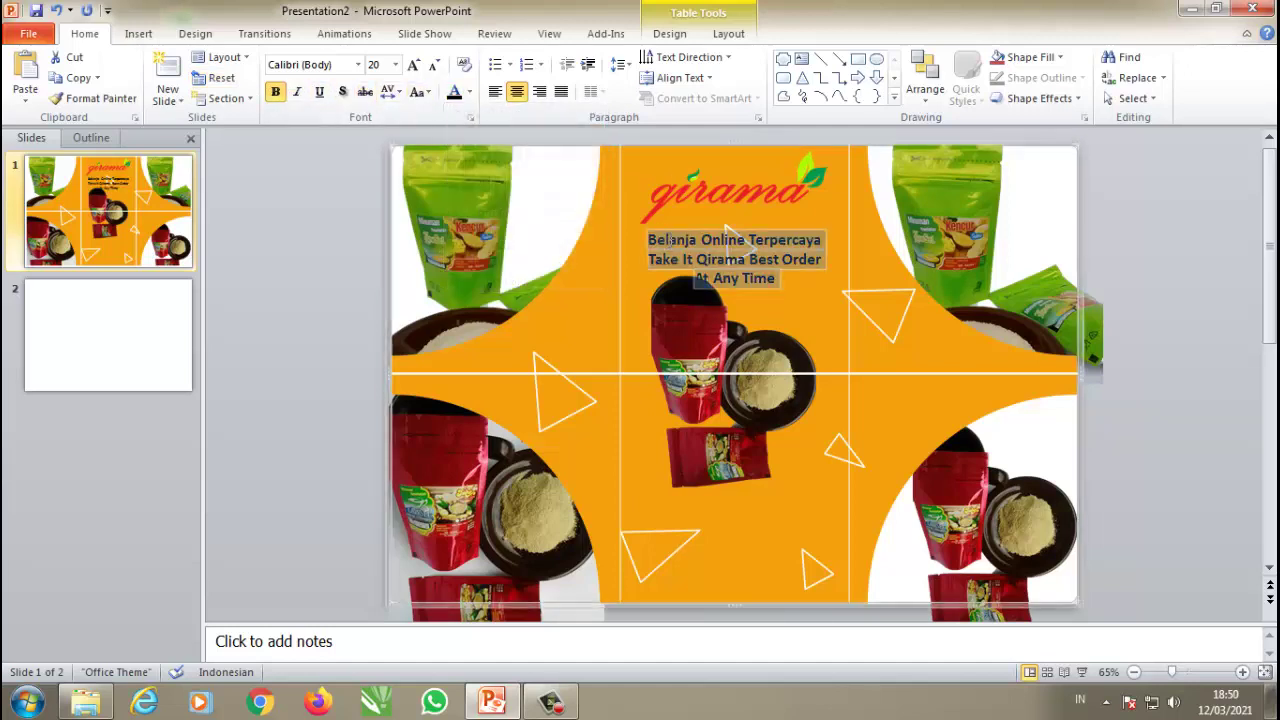
left_click(721, 216)
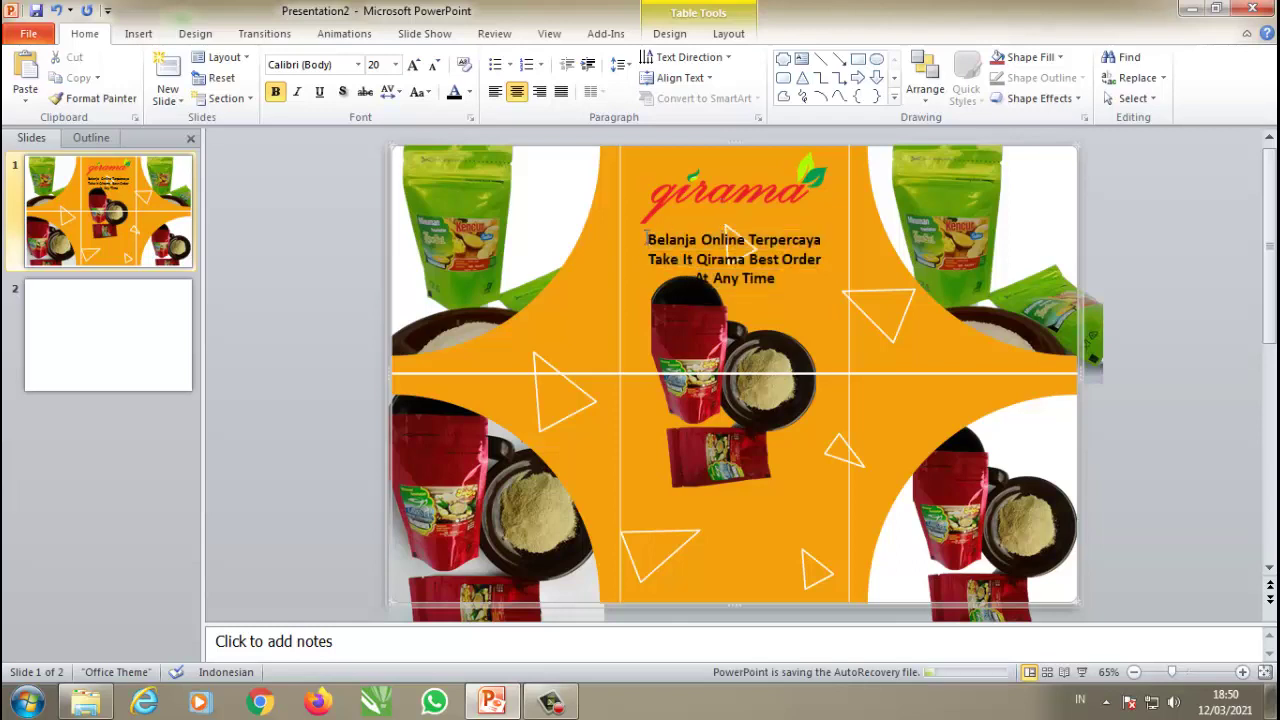
Step: Top-align the cell and add one blank line so the tagline sits below the logo
left_click(727, 34)
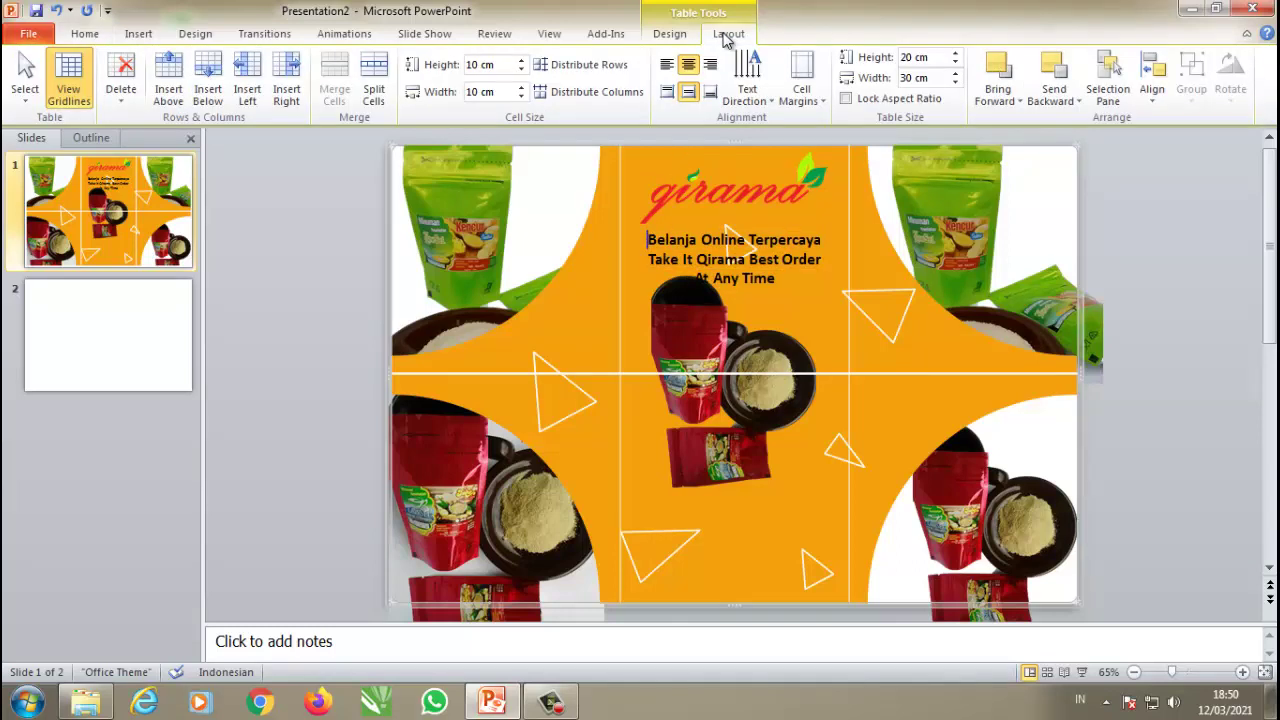
left_click(666, 91)
key("Return")
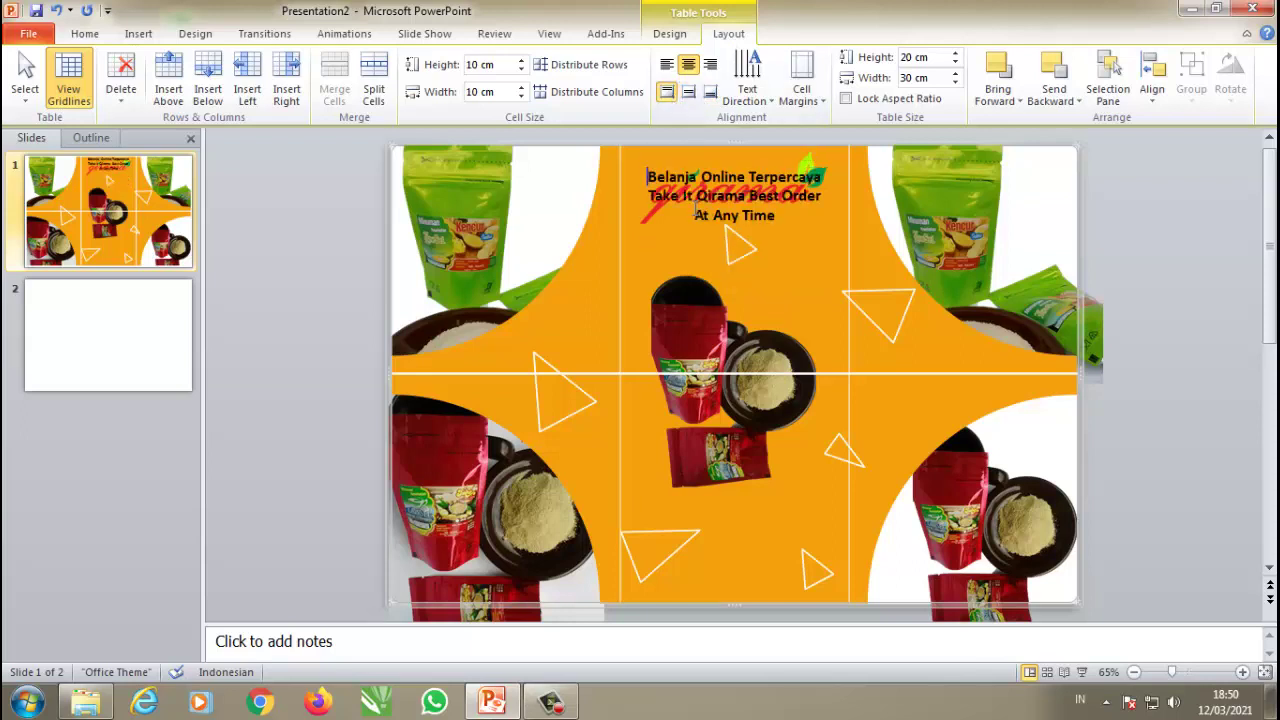
key("Return")
key("Return")
key("Return")
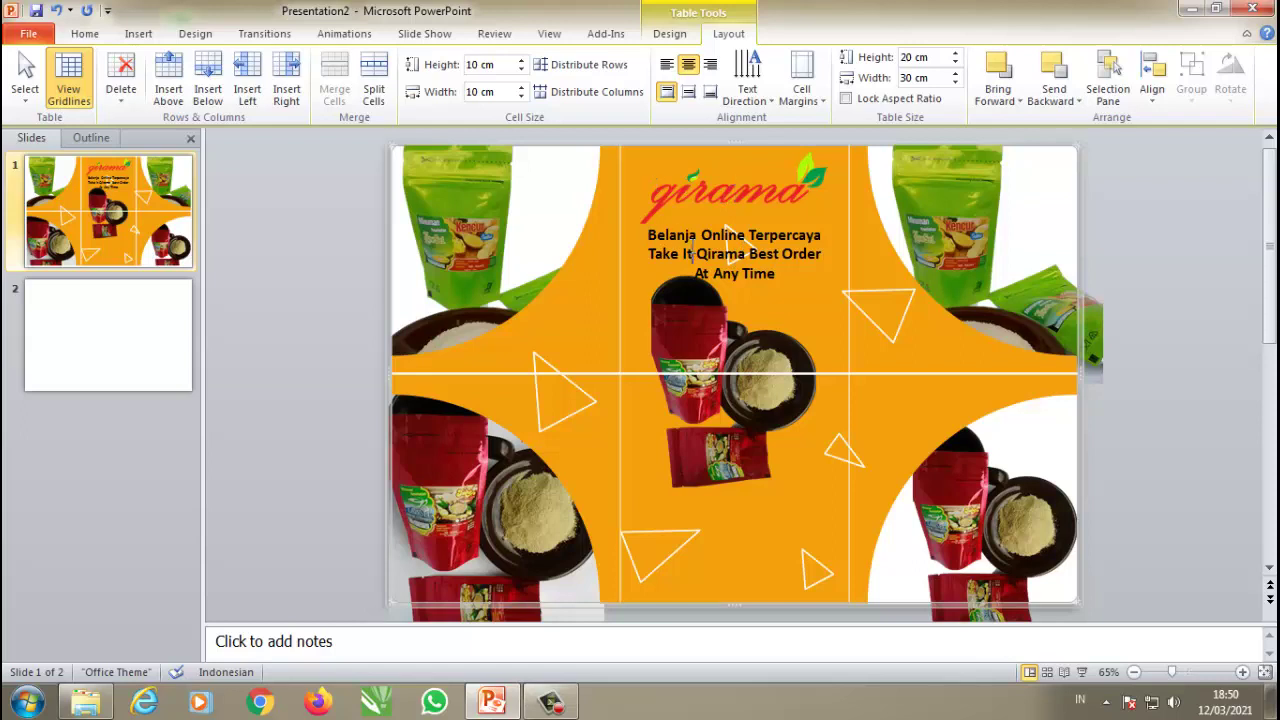
key("BackSpace")
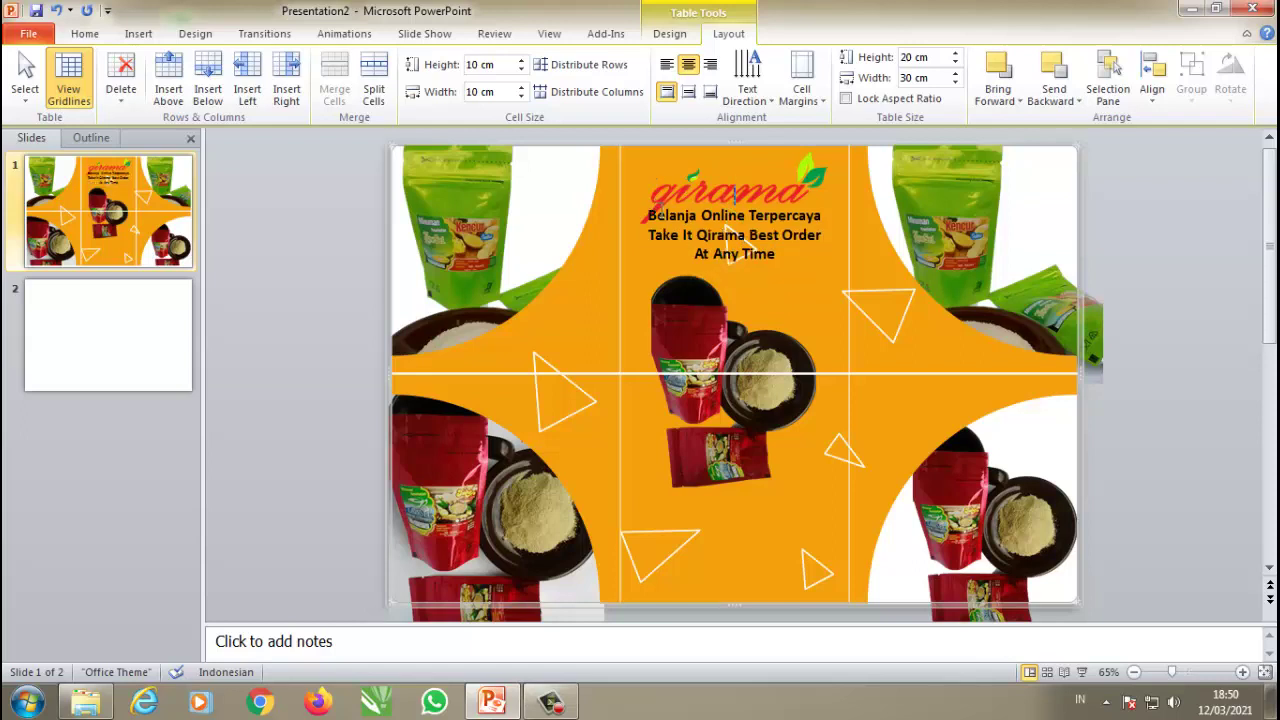
Step: Move the table lower, nudge the logo up and bring it in front of the table
left_click(358, 203)
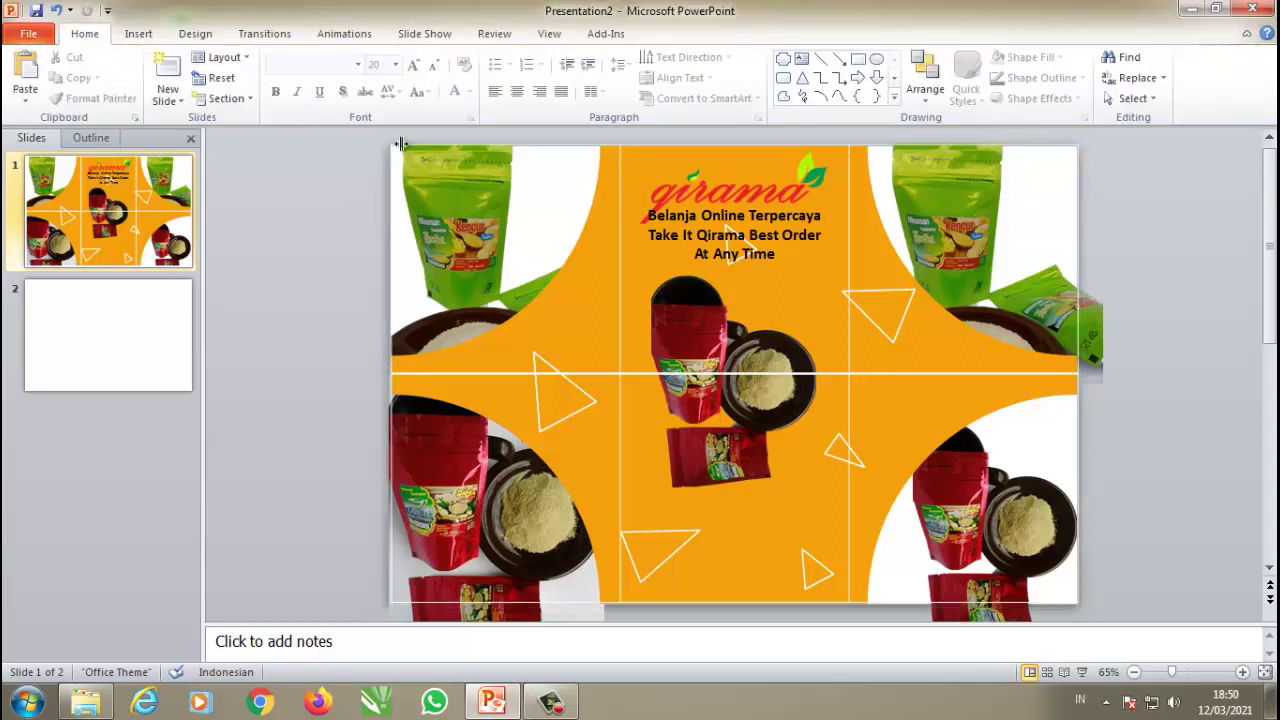
left_click(391, 145)
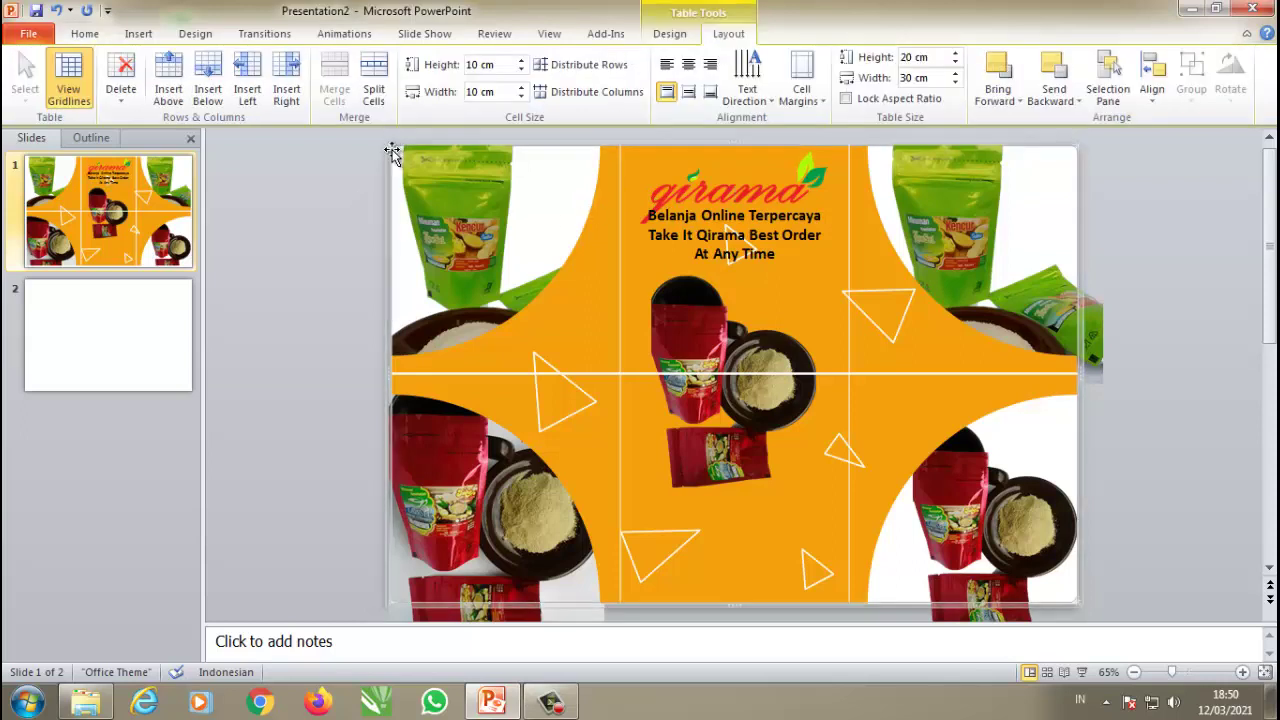
left_click_drag(393, 146, 390, 206)
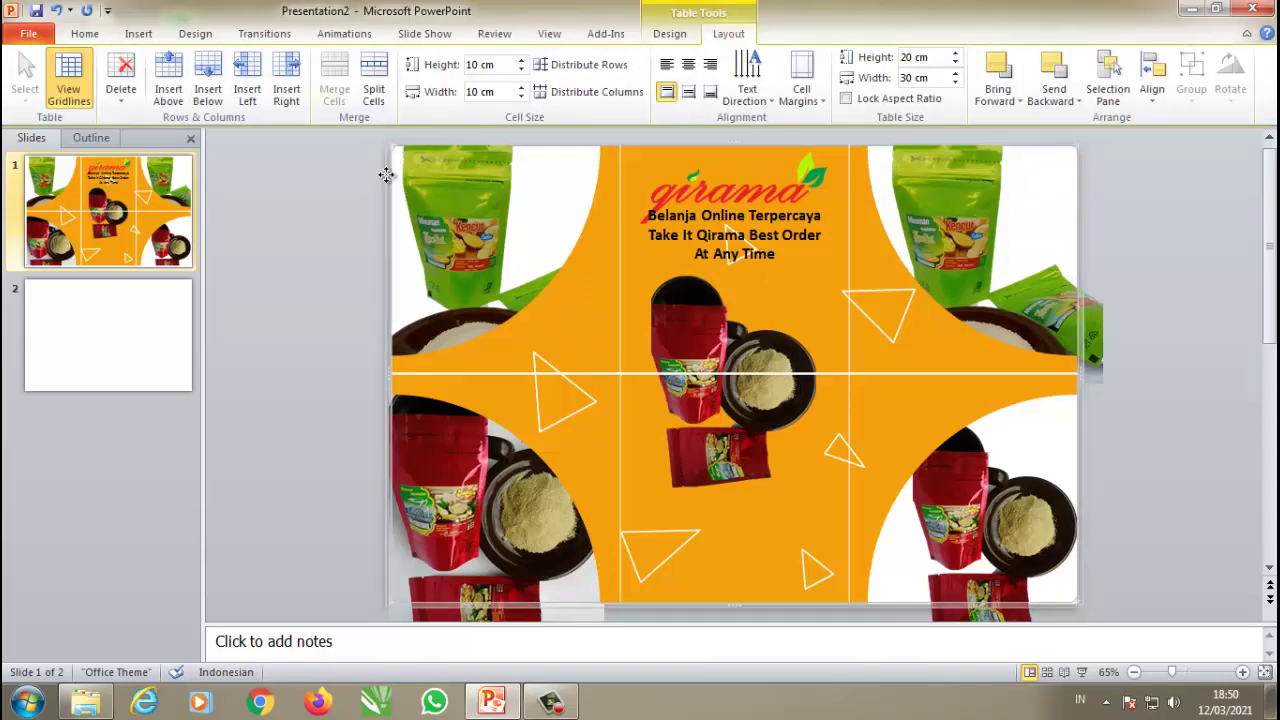
left_click(691, 176)
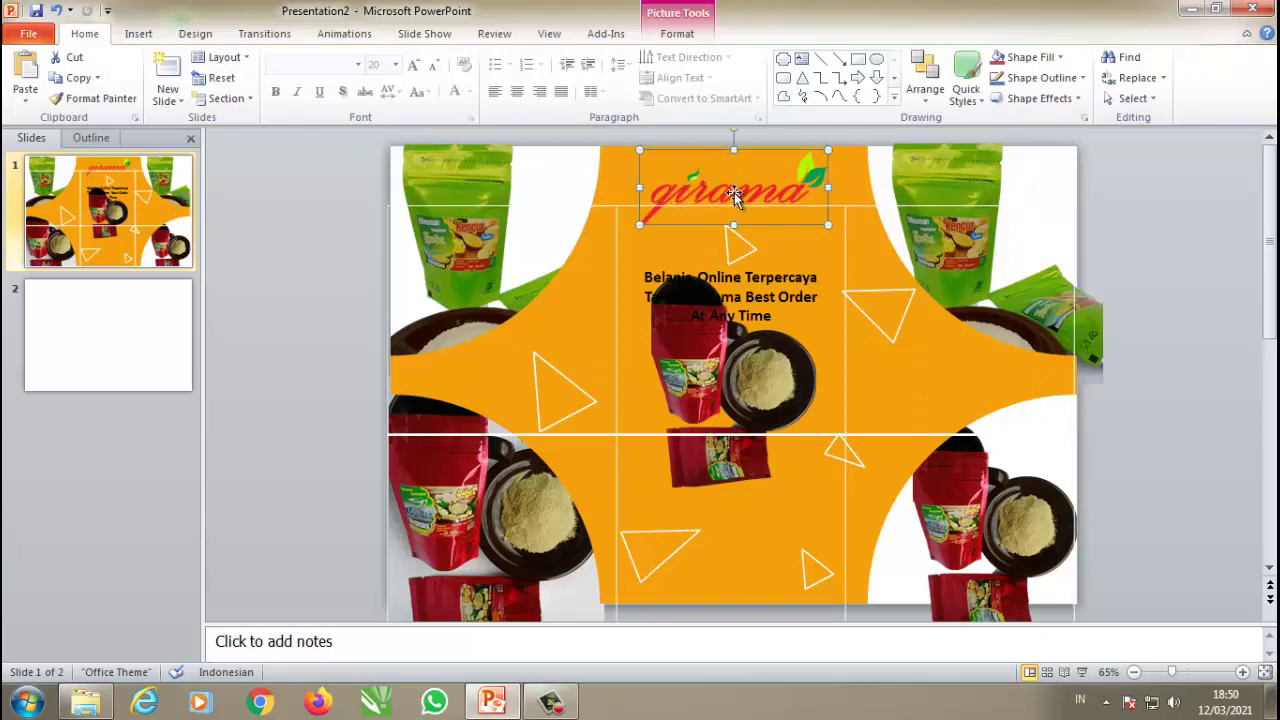
left_click_drag(733, 191, 733, 178)
right_click(741, 184)
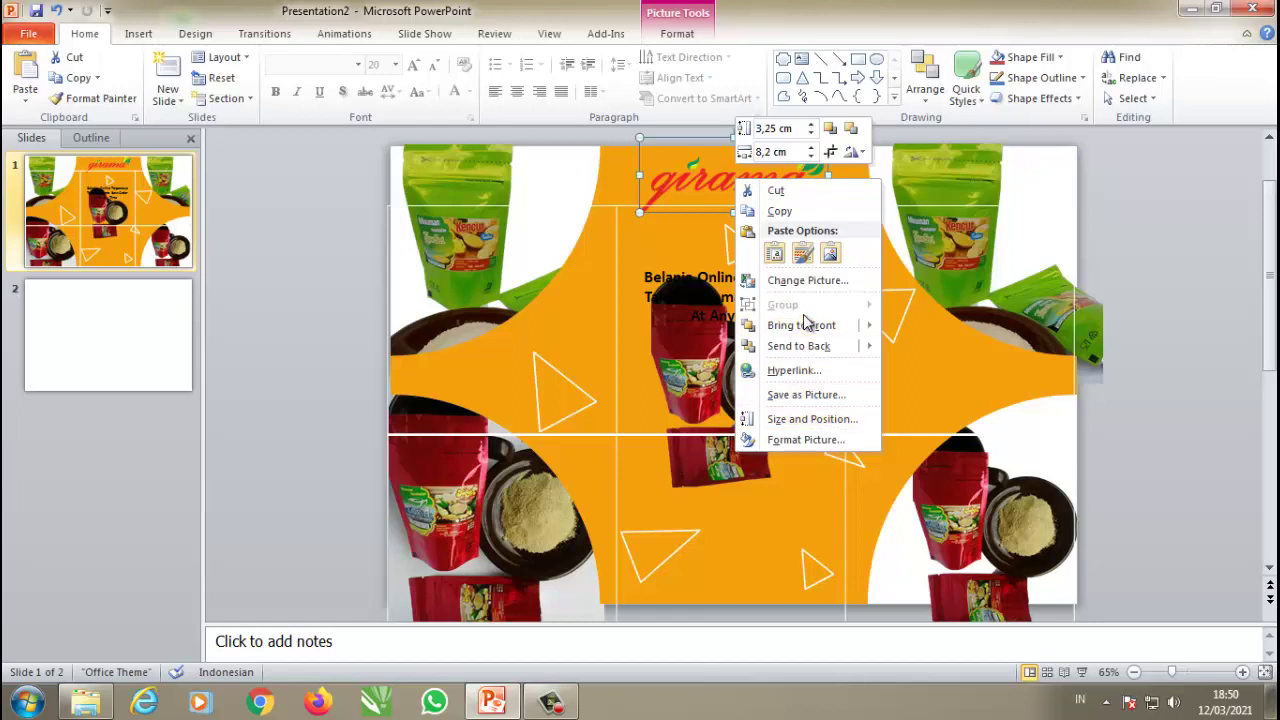
mouse_move(801, 325)
left_click(912, 327)
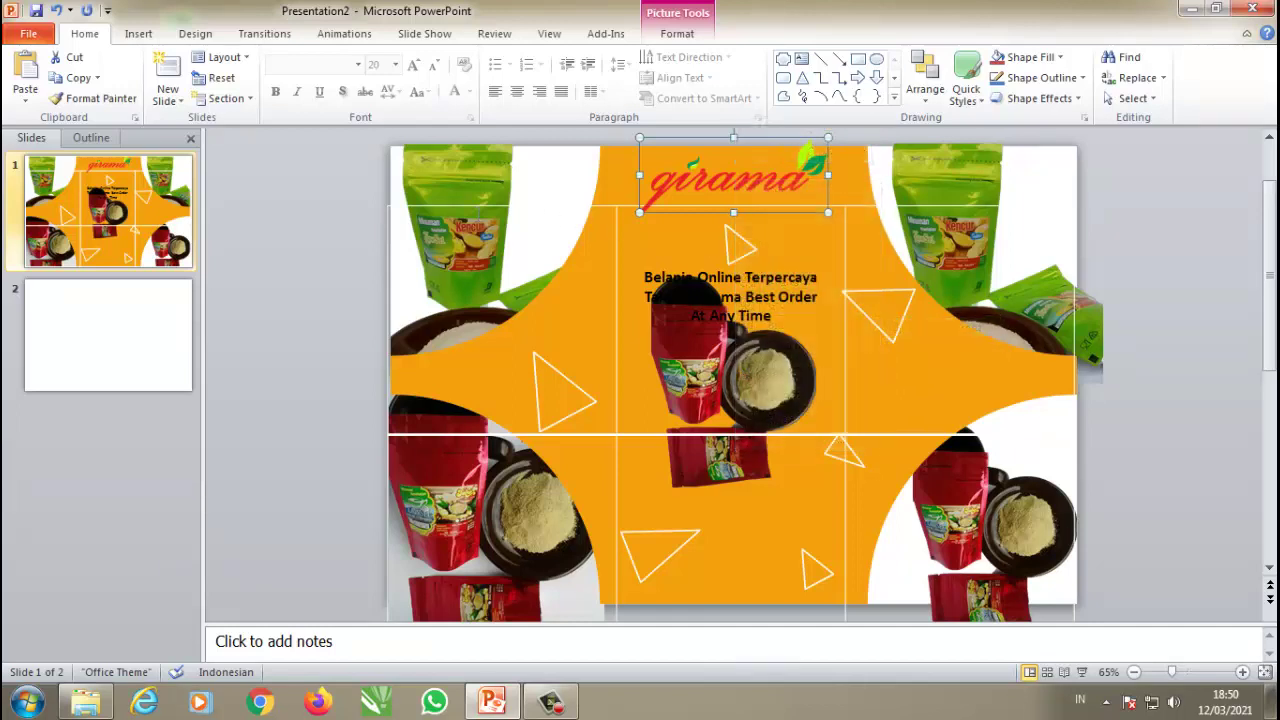
Step: Shift the table higher on the slide and nudge the Qirama logo slightly down
left_click(389, 205)
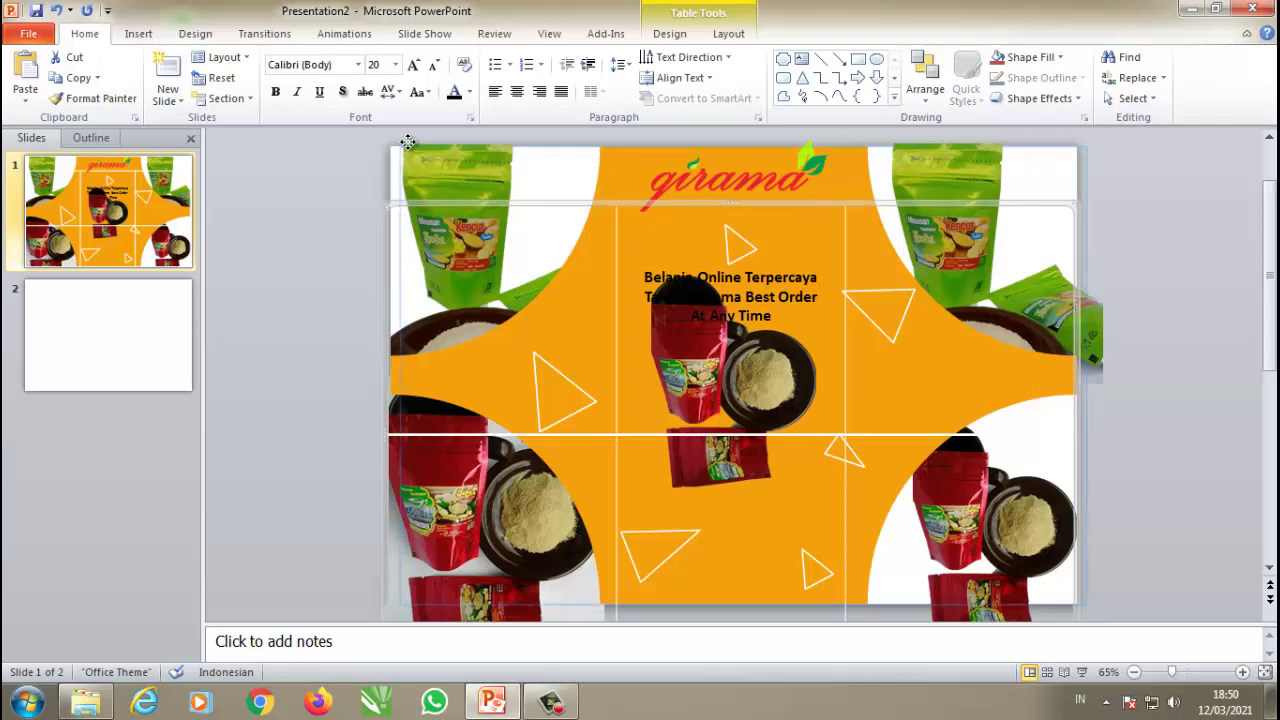
left_click_drag(402, 138, 404, 79)
left_click(325, 215)
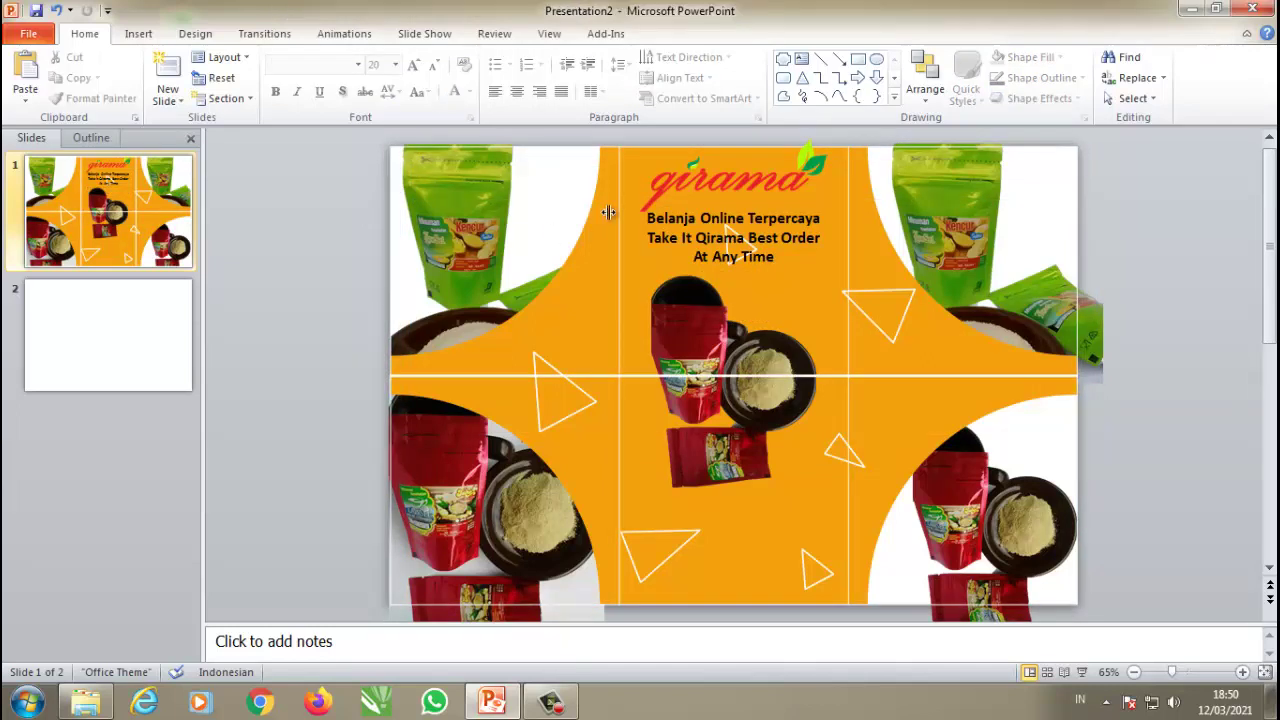
left_click(684, 186)
key("ctrl+z")
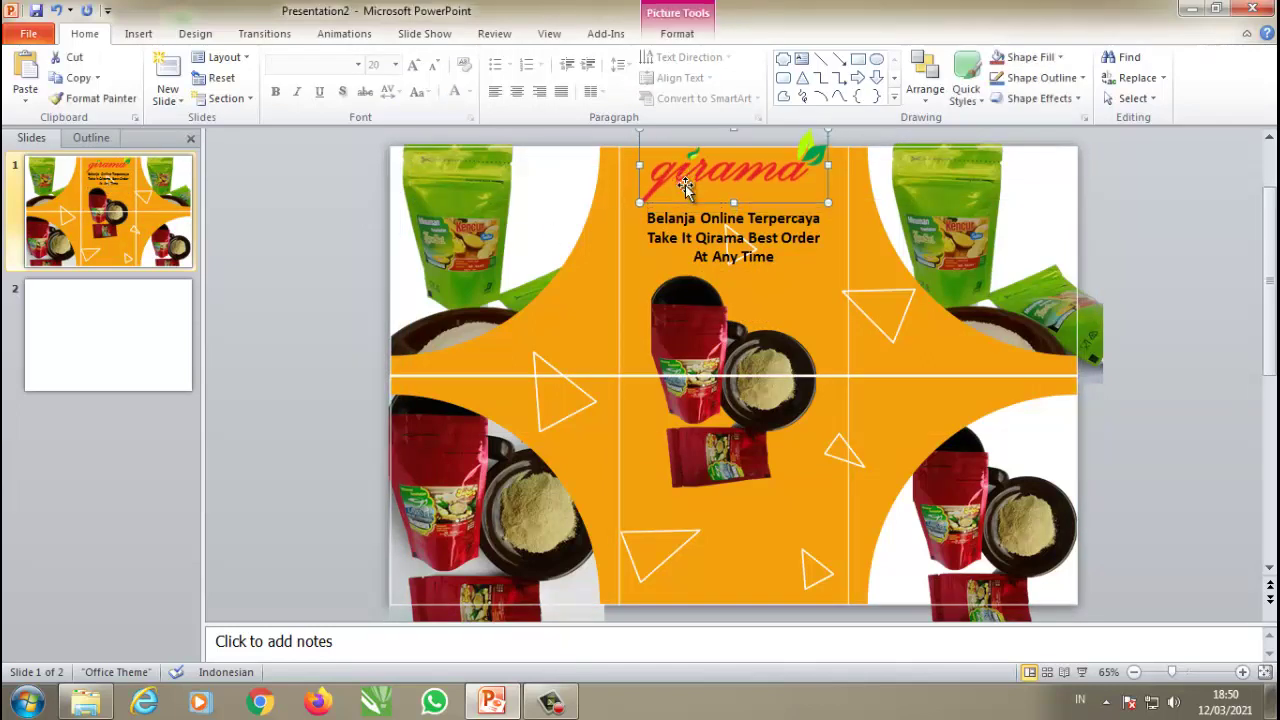
key("ctrl+z")
key("ctrl+z")
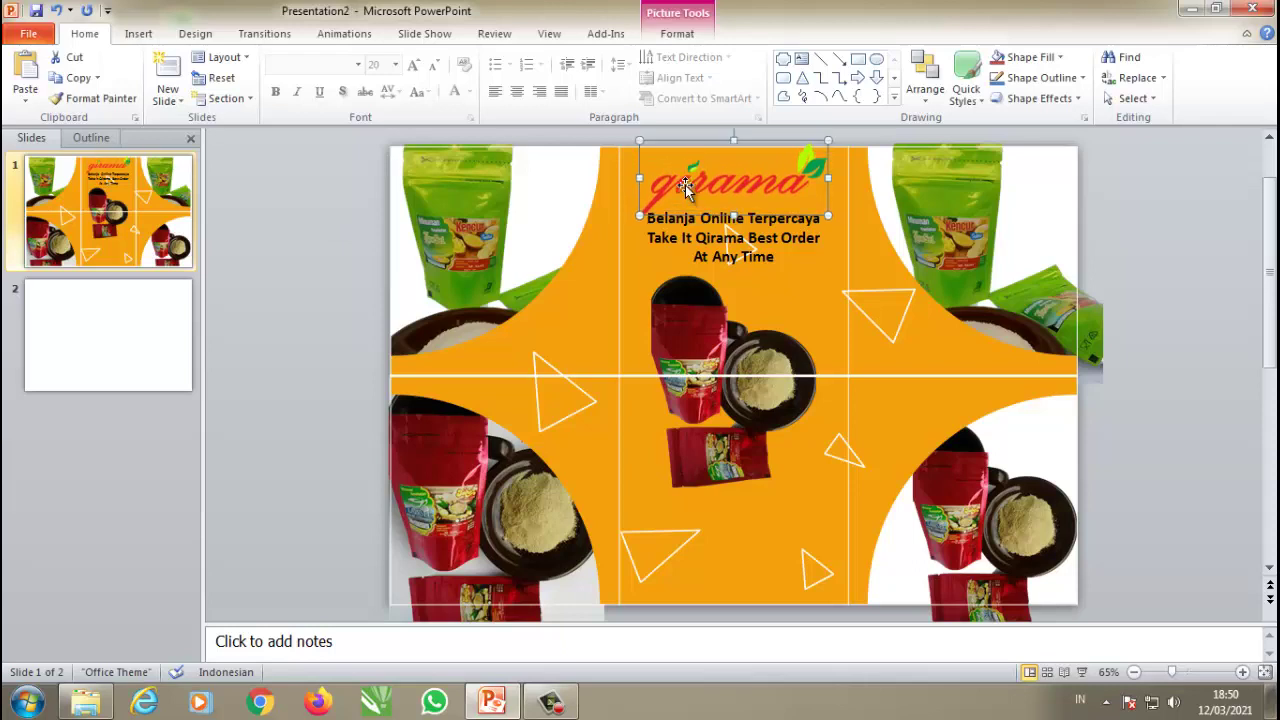
left_click(350, 262)
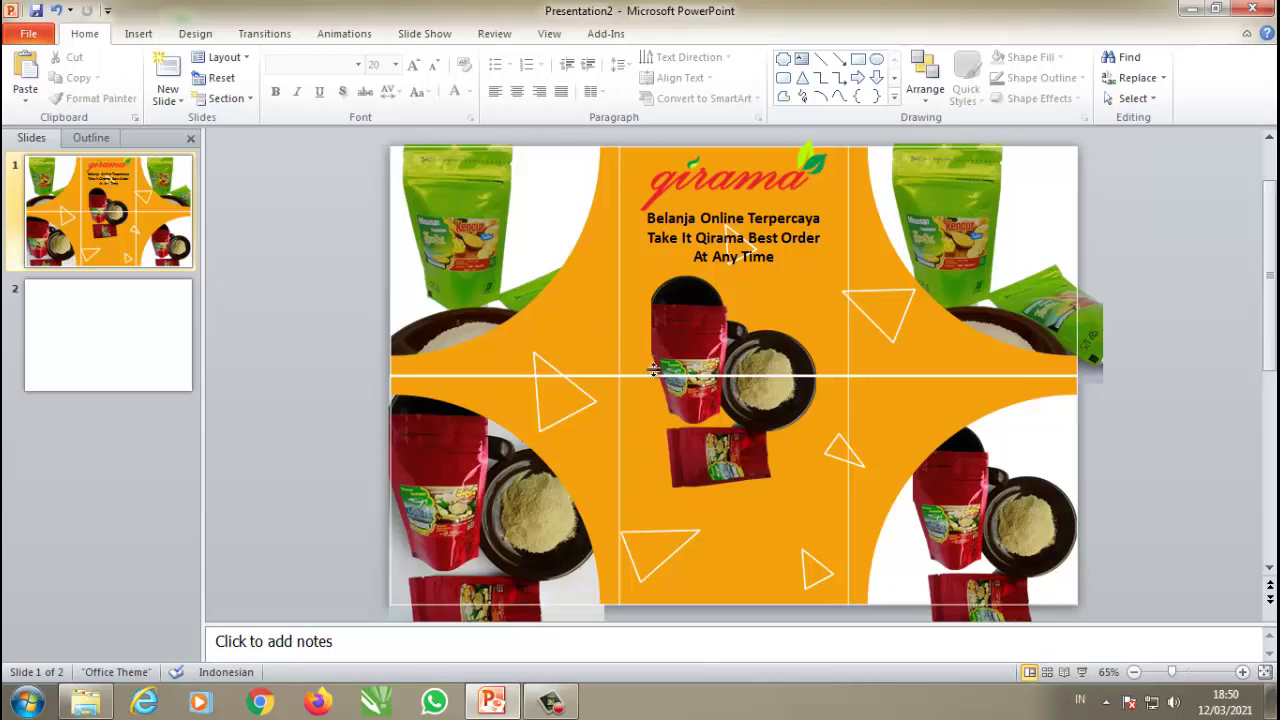
Step: Align the top-left table cell's text to the bottom-right corner
left_click(554, 354)
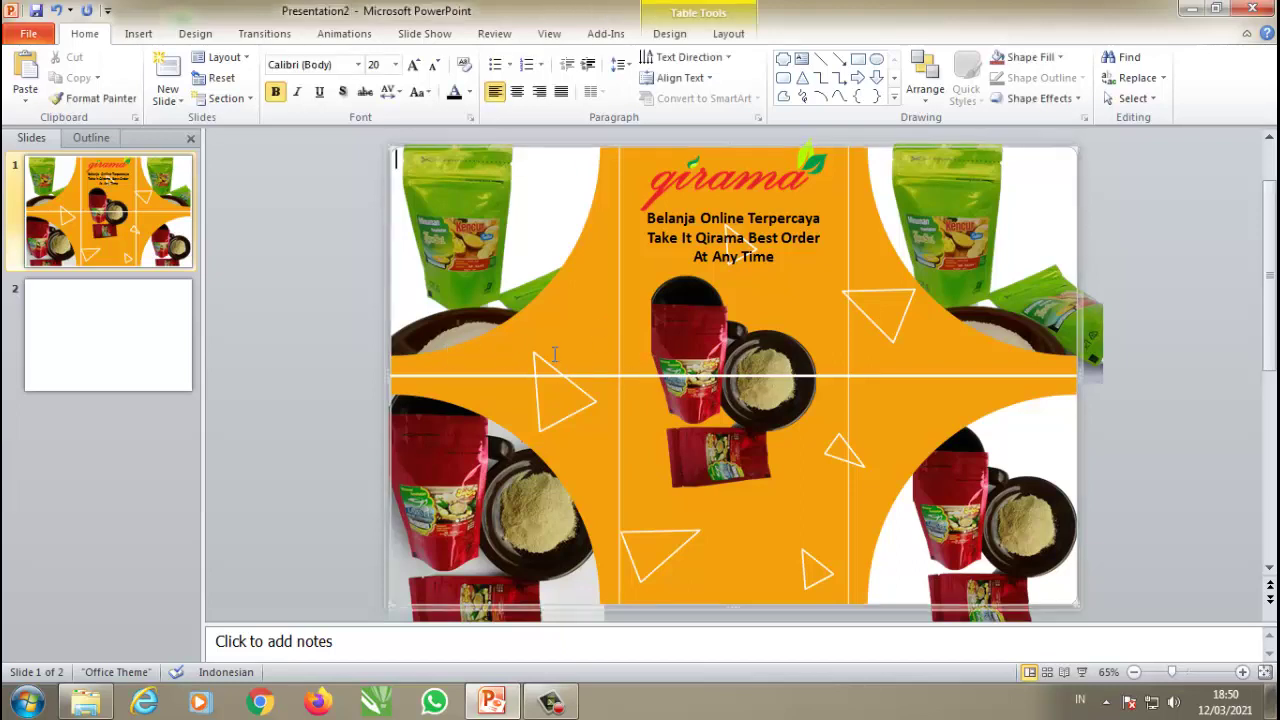
type("Minumasn")
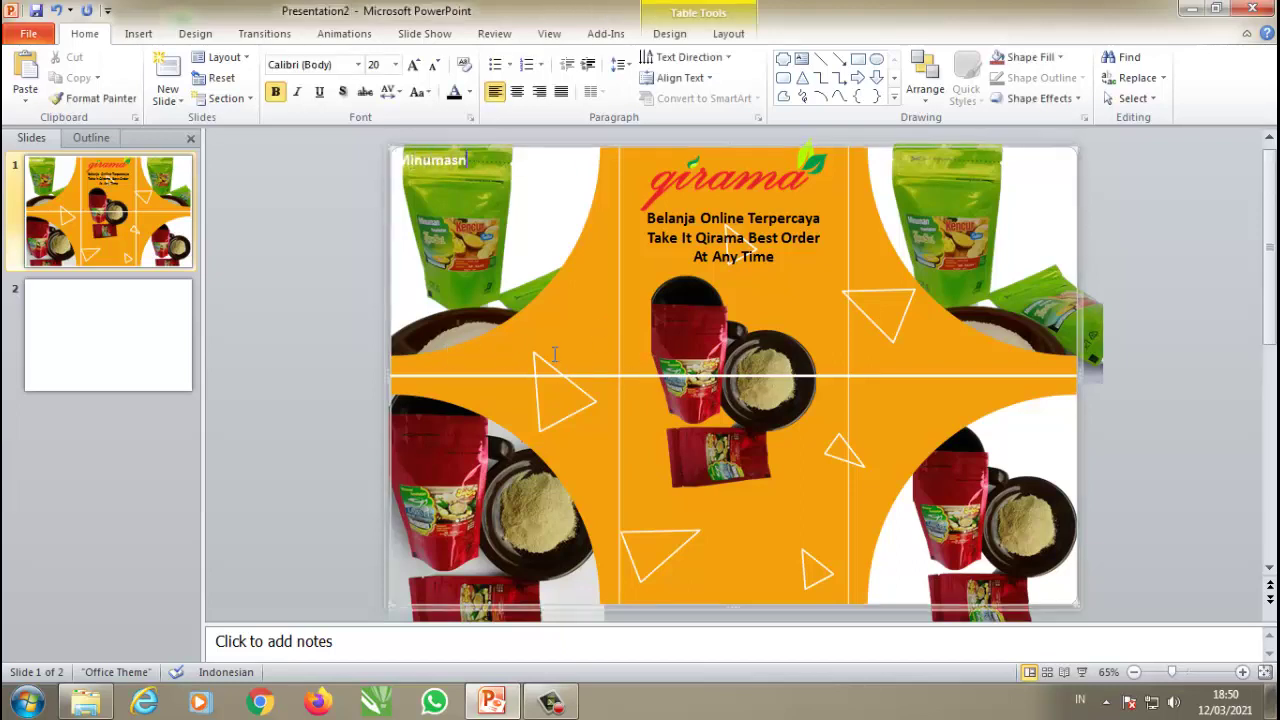
key("BackSpace")
key("BackSpace")
key("BackSpace")
key("BackSpace")
key("BackSpace")
key("BackSpace")
key("BackSpace")
key("BackSpace")
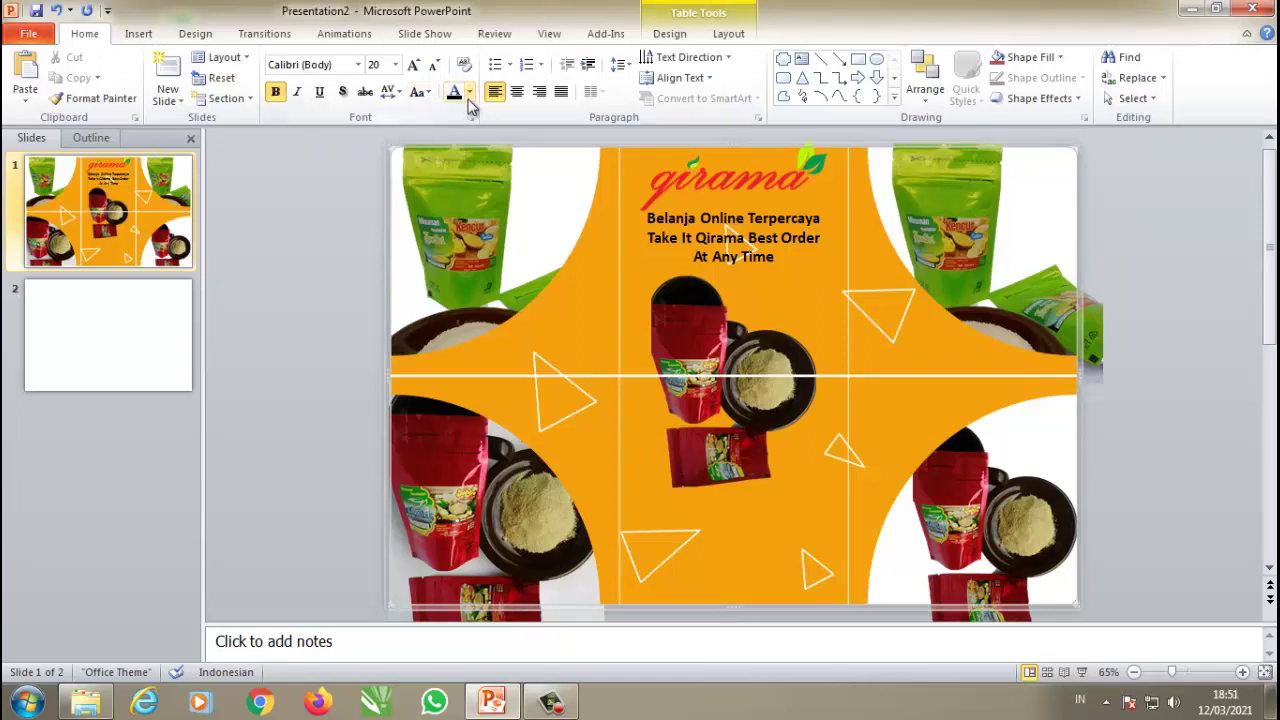
left_click(469, 92)
left_click(470, 95)
left_click(728, 33)
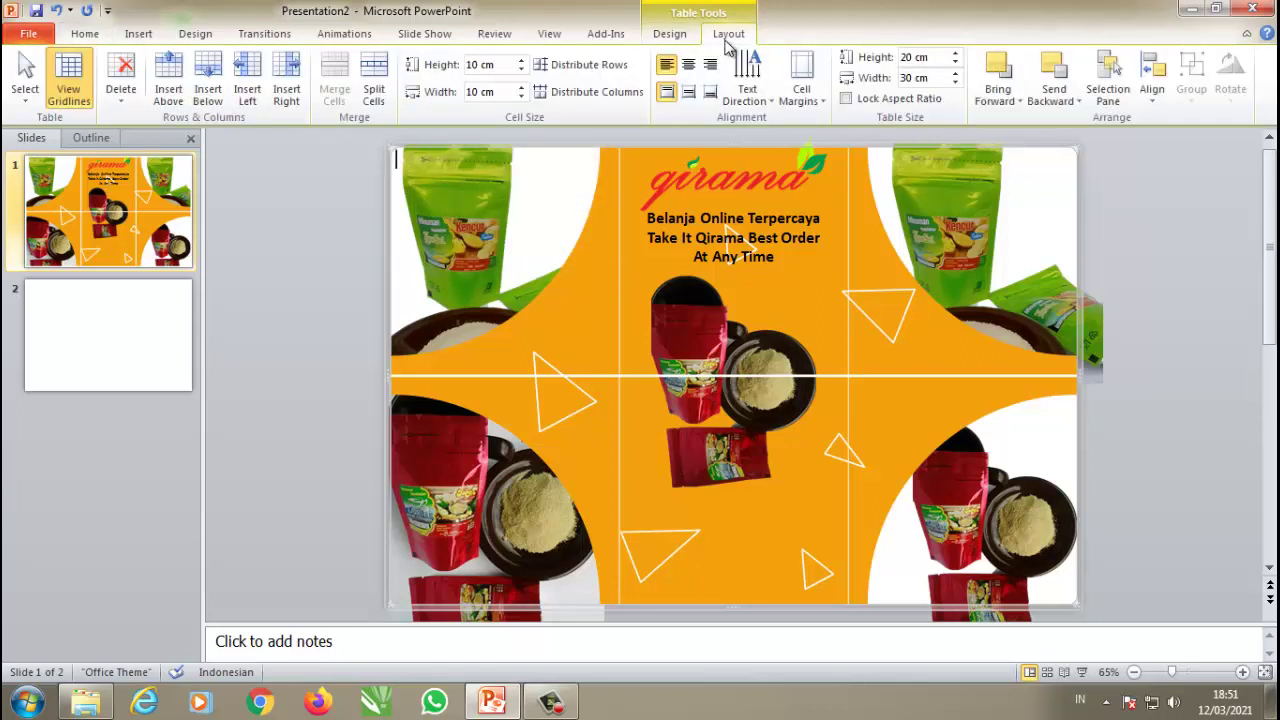
left_click(710, 91)
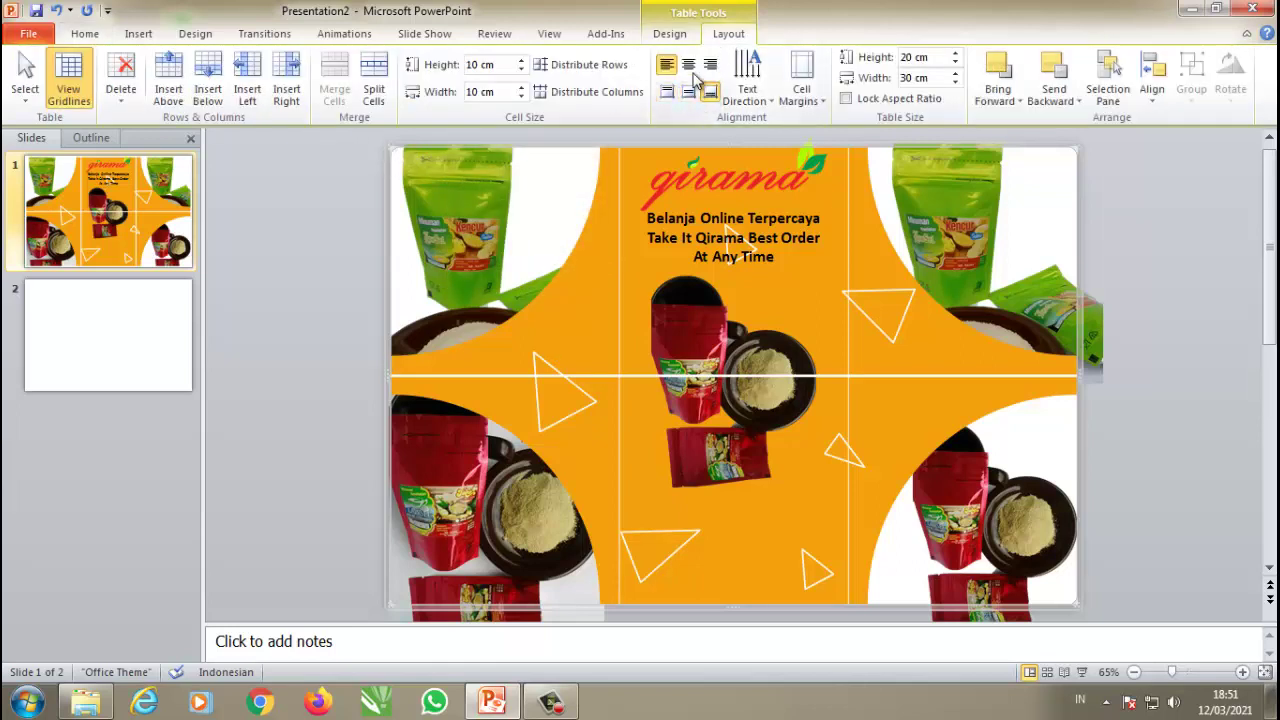
left_click(710, 64)
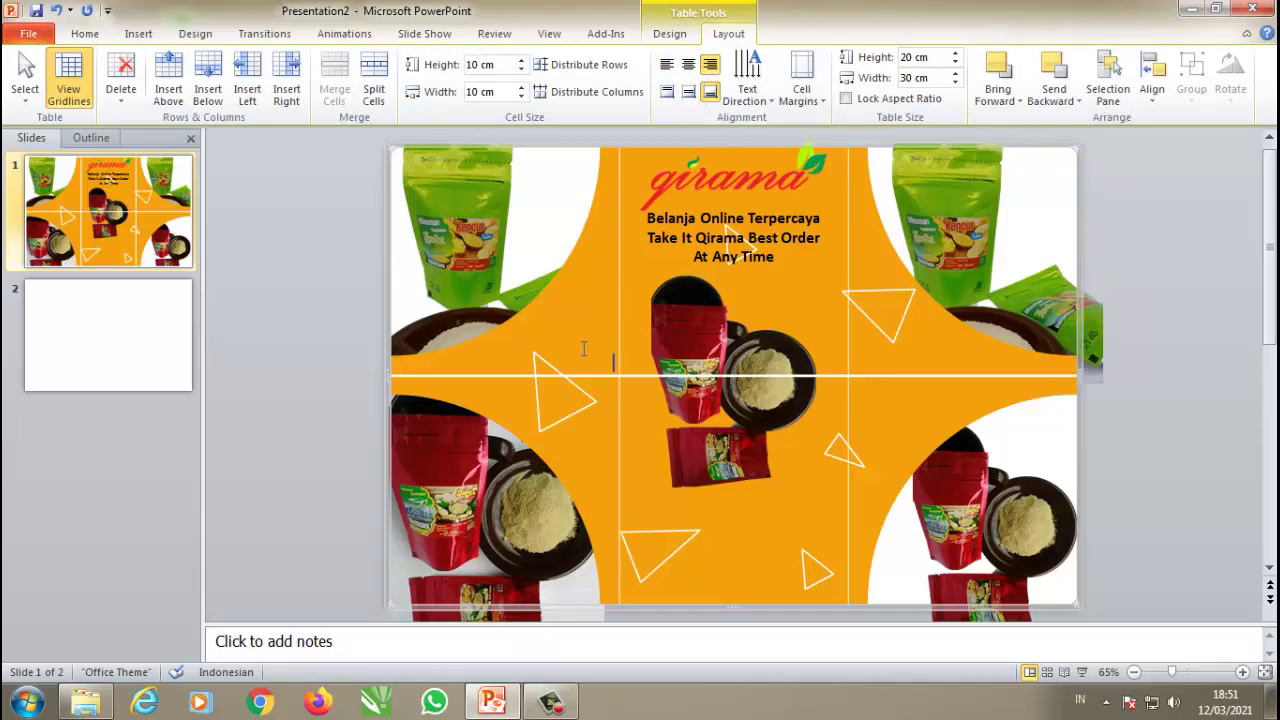
Step: Type 'MINUMAN SEHAT' in the top-left cell, discarding the stray extra lines
type("Mi")
type("numasn")
key("BackSpace")
key("BackSpace")
key("BackSpace")
key("BackSpace")
key("BackSpace")
key("BackSpace")
key("BackSpace")
type("MINUMAS")
key("BackSpace")
type("N SEH")
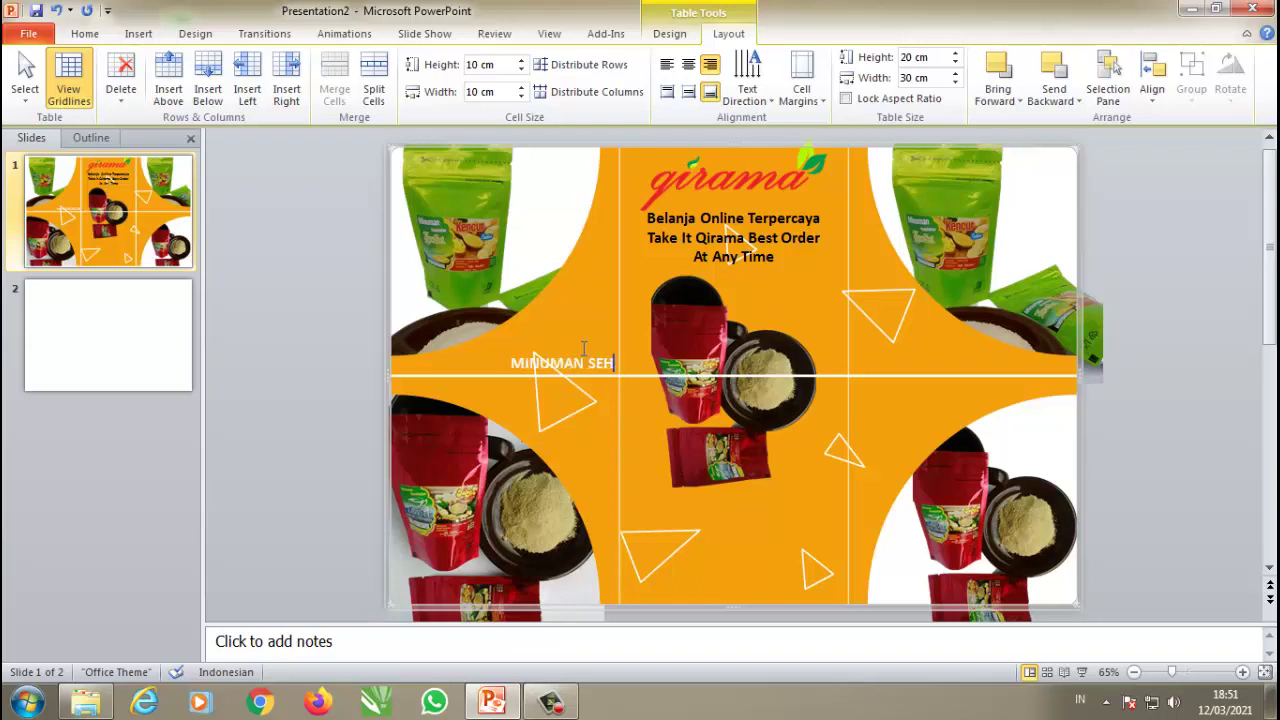
type("AT")
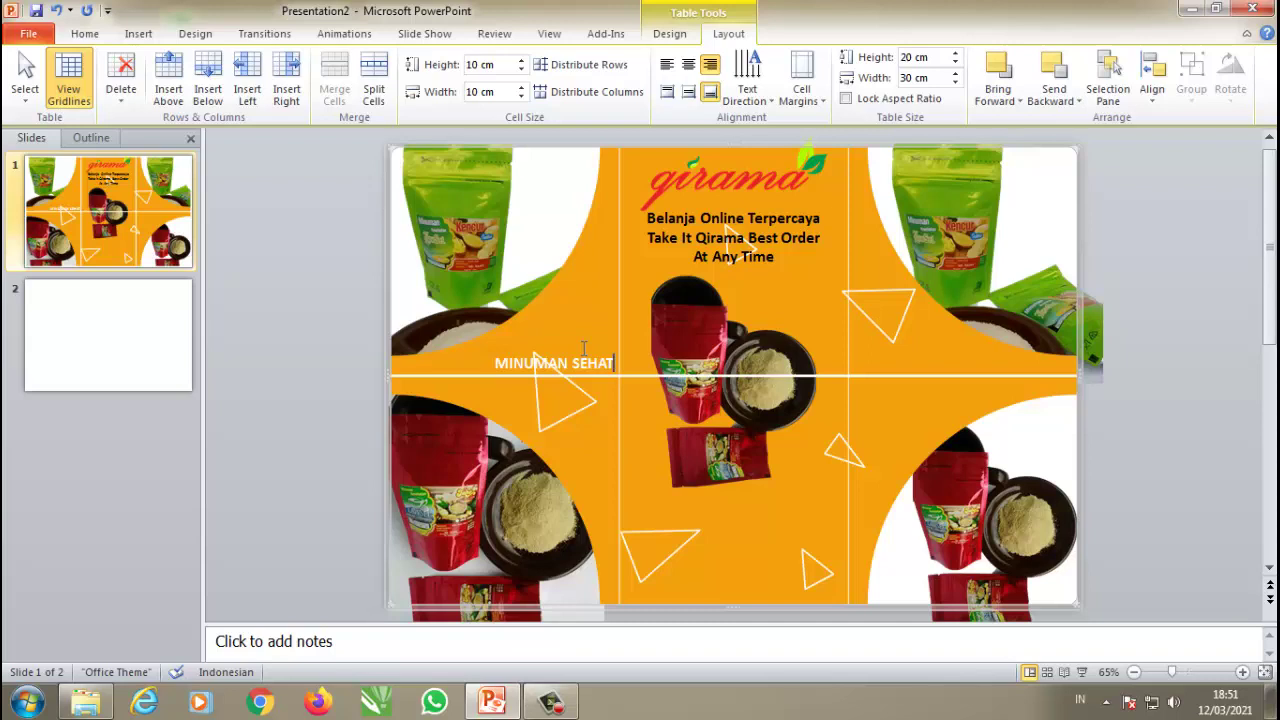
key("Return")
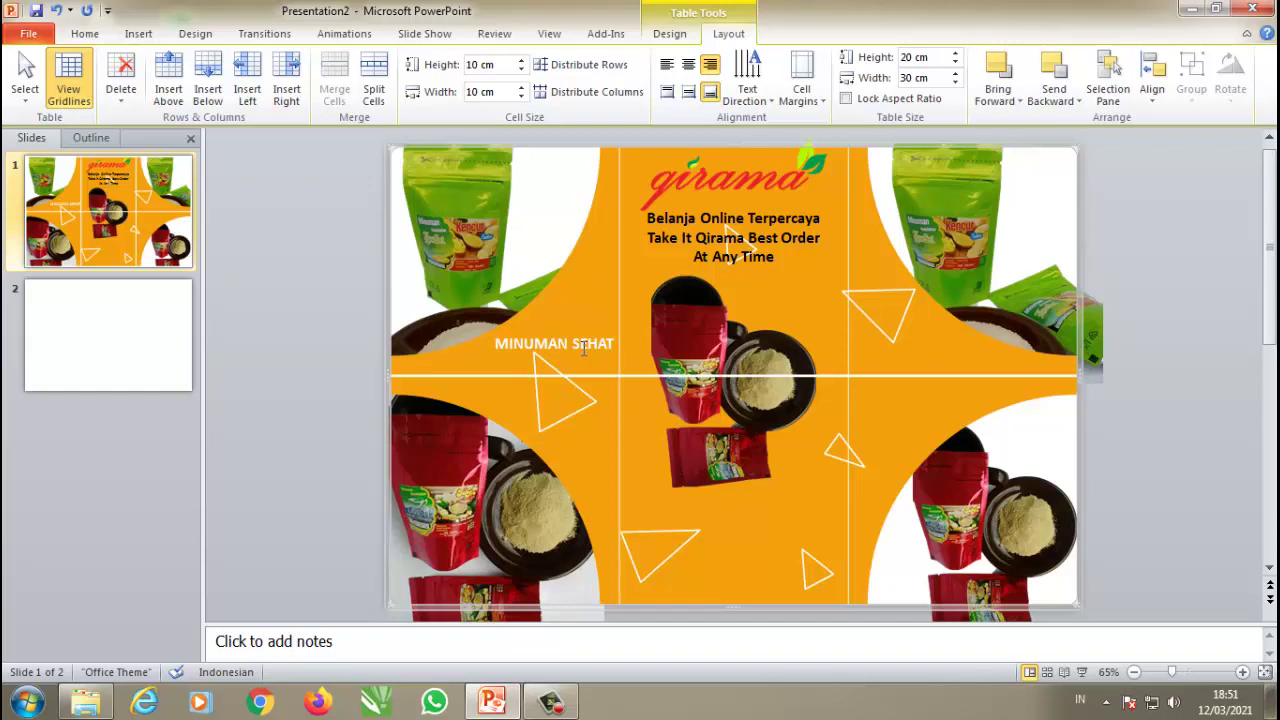
type("EN")
key("BackSpace")
key("BackSpace")
key("BackSpace")
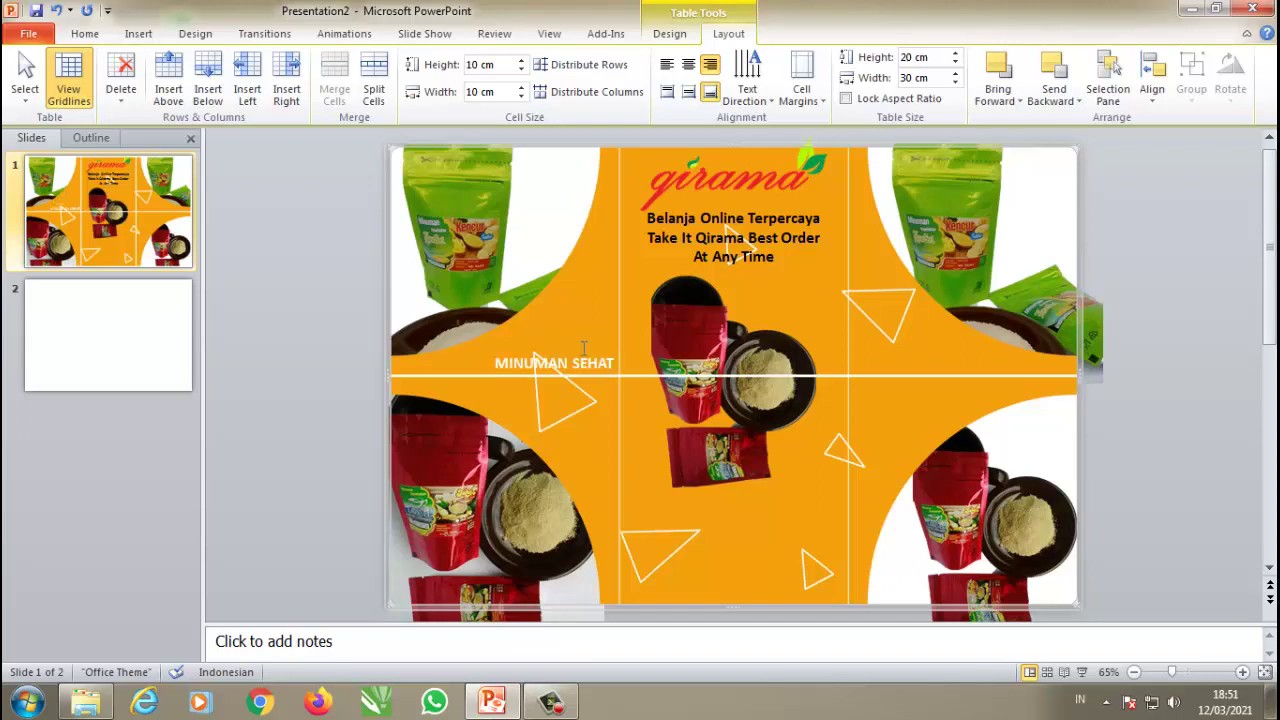
key("Return")
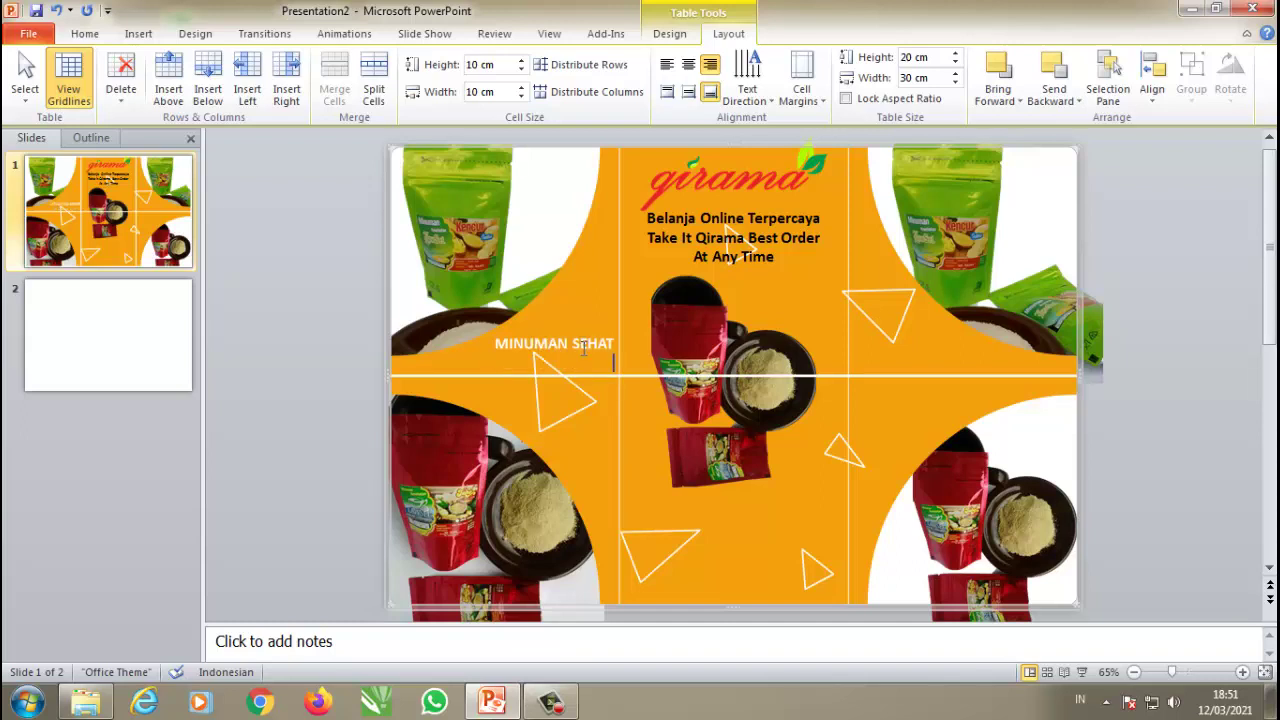
type("TDAK")
key("BackSpace")
key("BackSpace")
key("BackSpace")
key("Return")
Step: Set 'MINUMAN SEHAT' to Aharoni 24 pt, then move the caret to the bottom-middle cell
left_click_drag(616, 363, 494, 363)
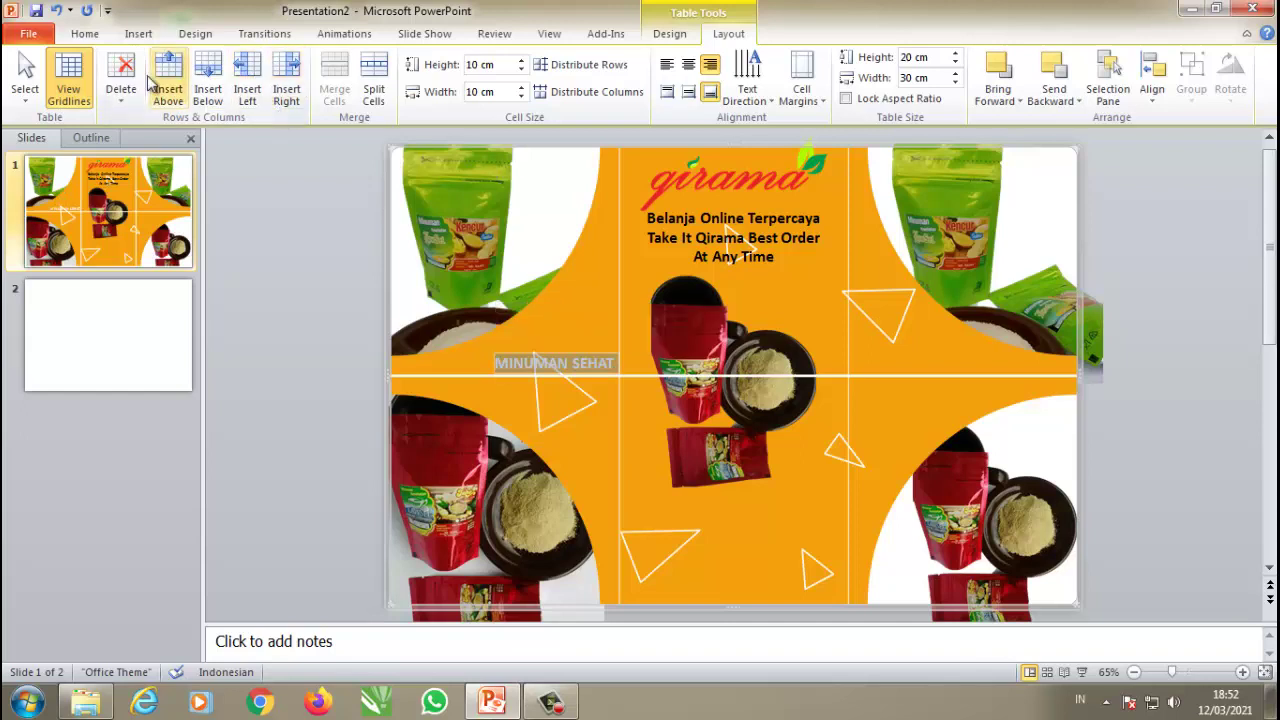
left_click(72, 37)
left_click(396, 64)
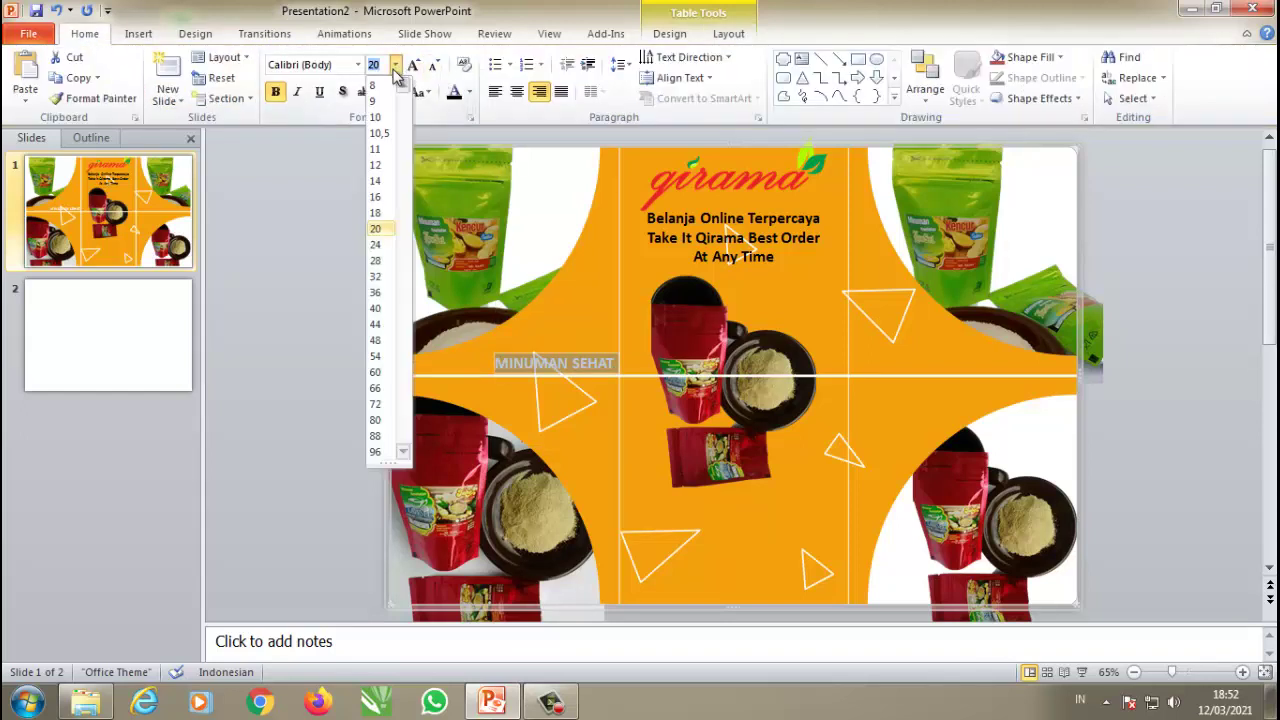
left_click(376, 261)
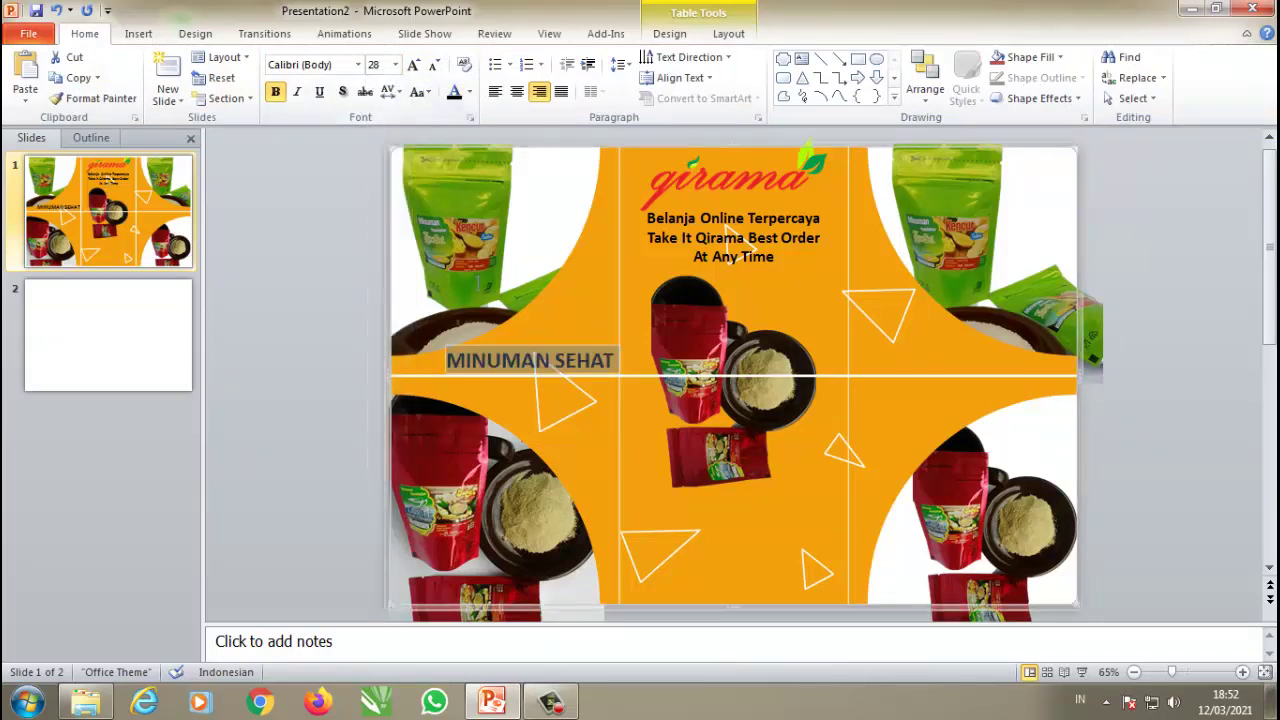
left_click(357, 64)
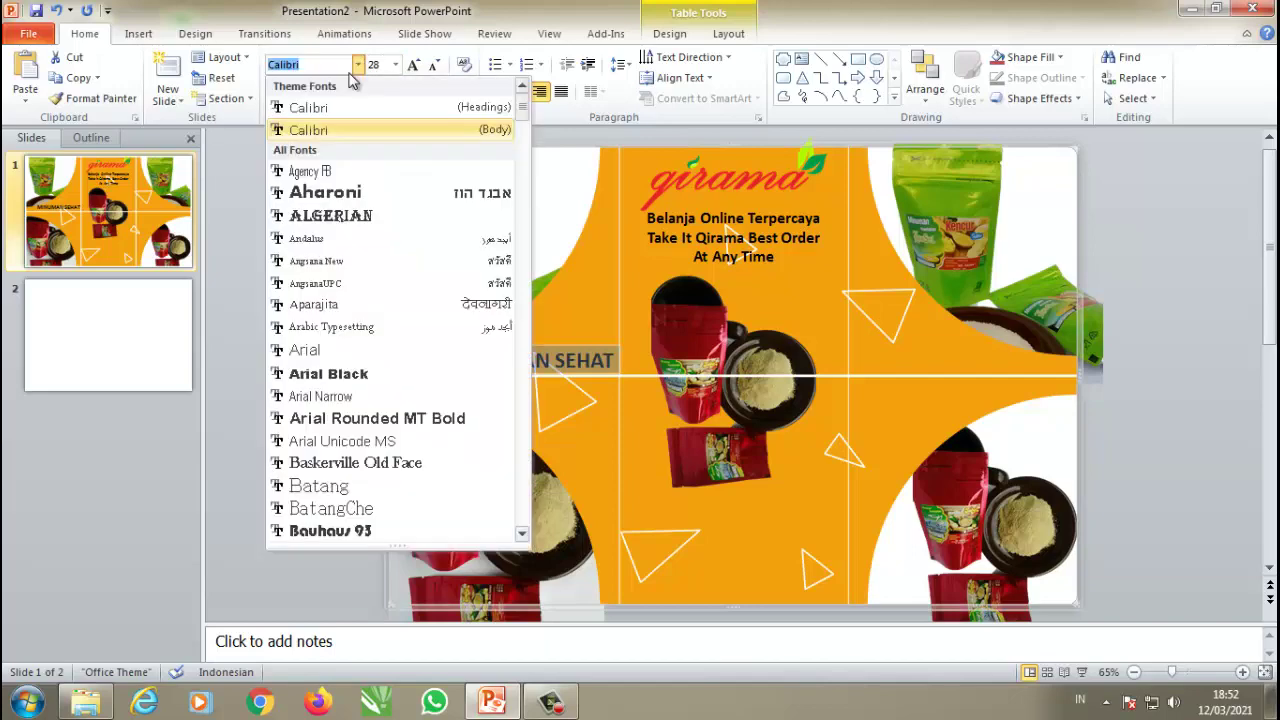
left_click(320, 197)
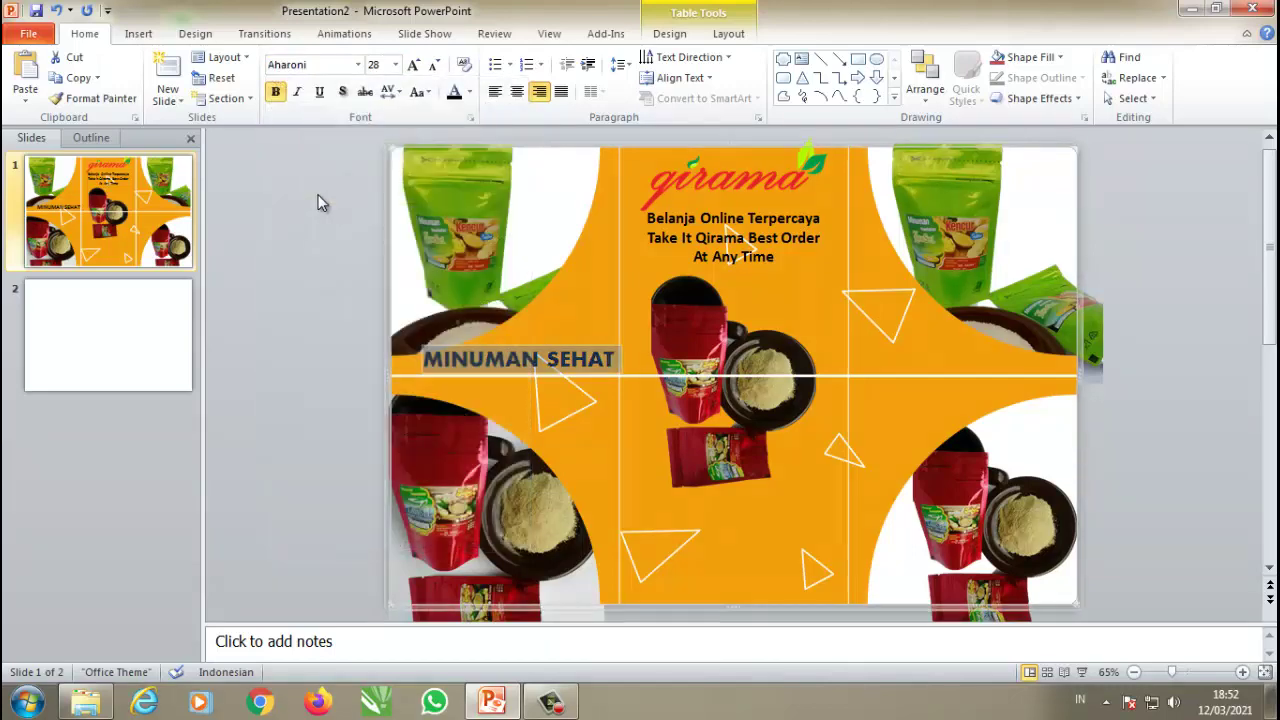
left_click(397, 65)
left_click(376, 246)
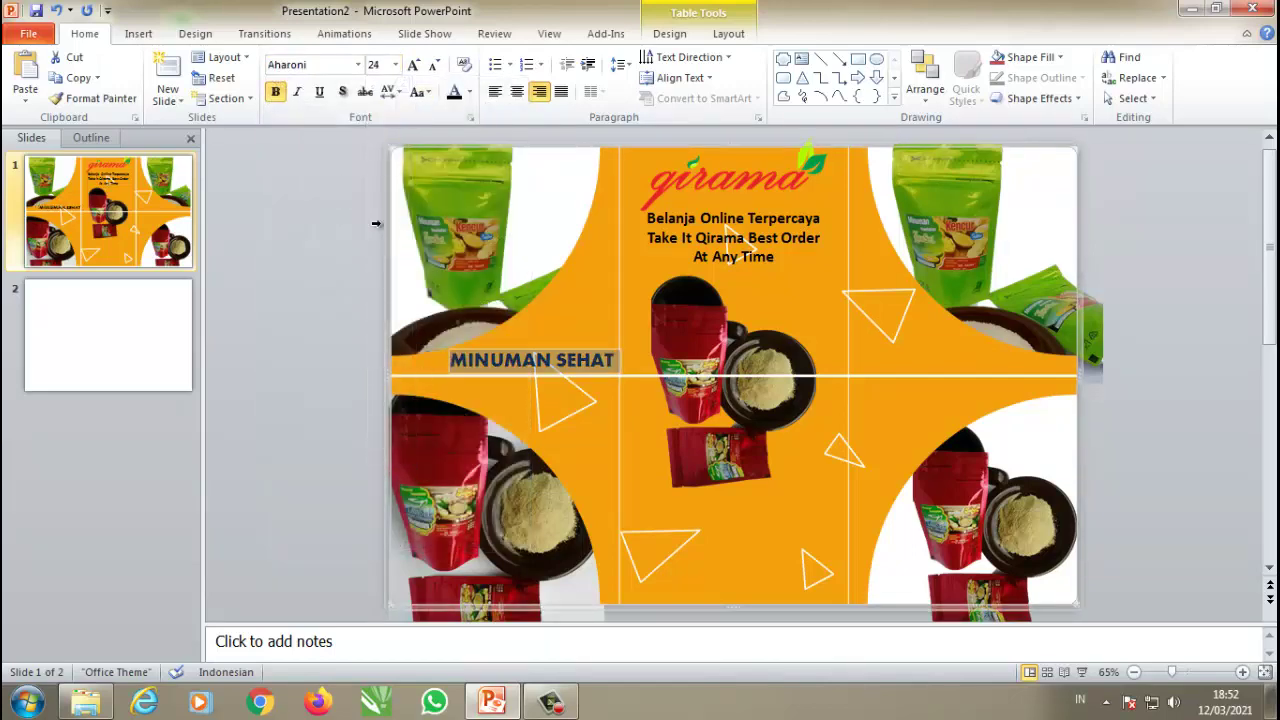
left_click(566, 250)
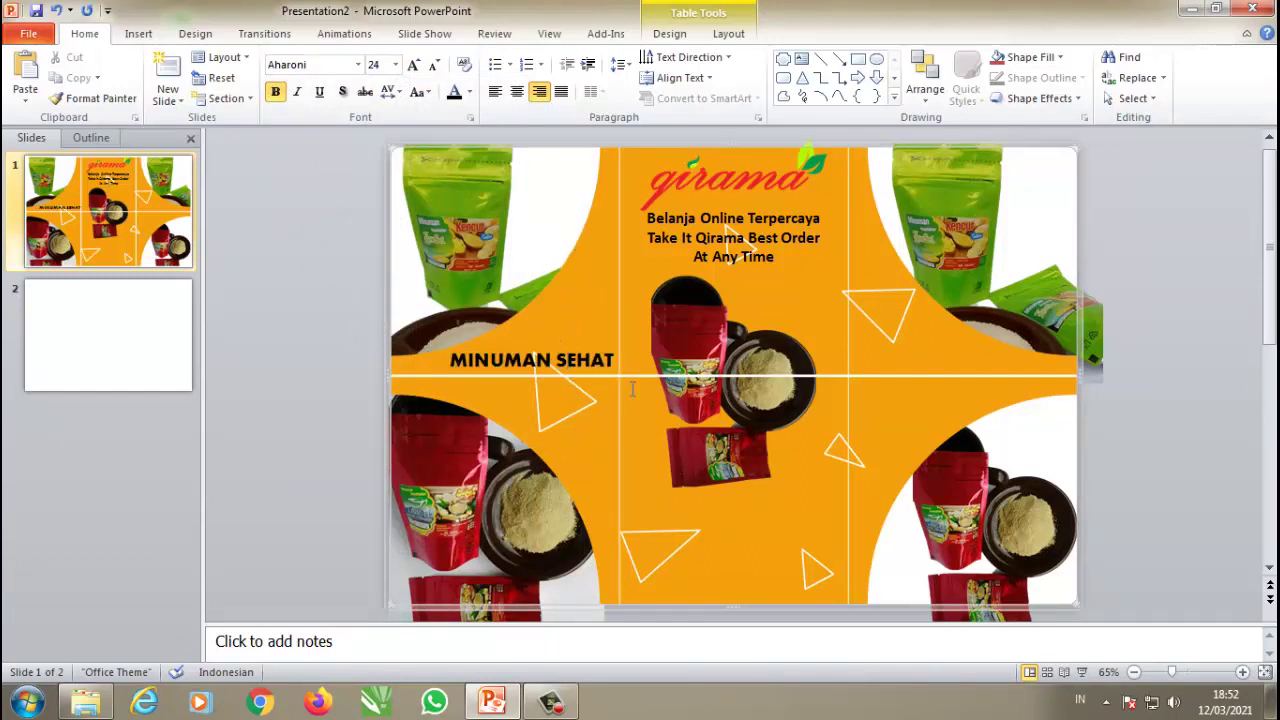
left_click(752, 498)
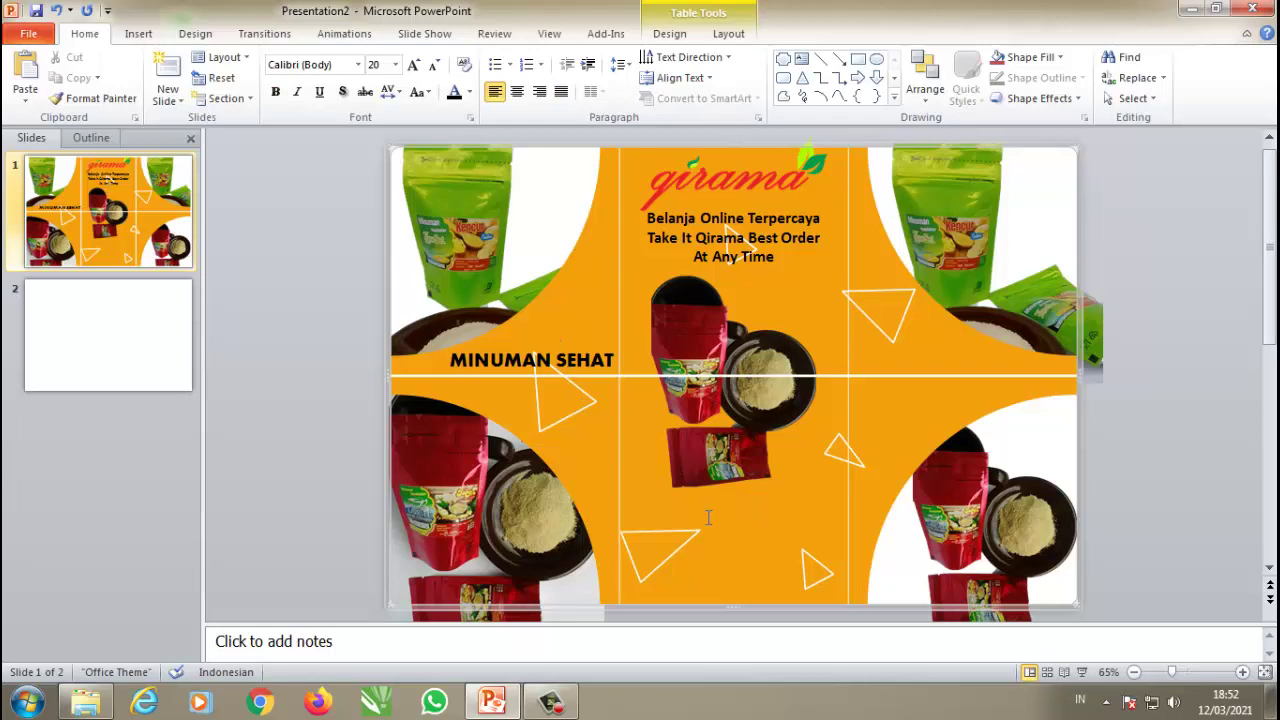
left_click(728, 33)
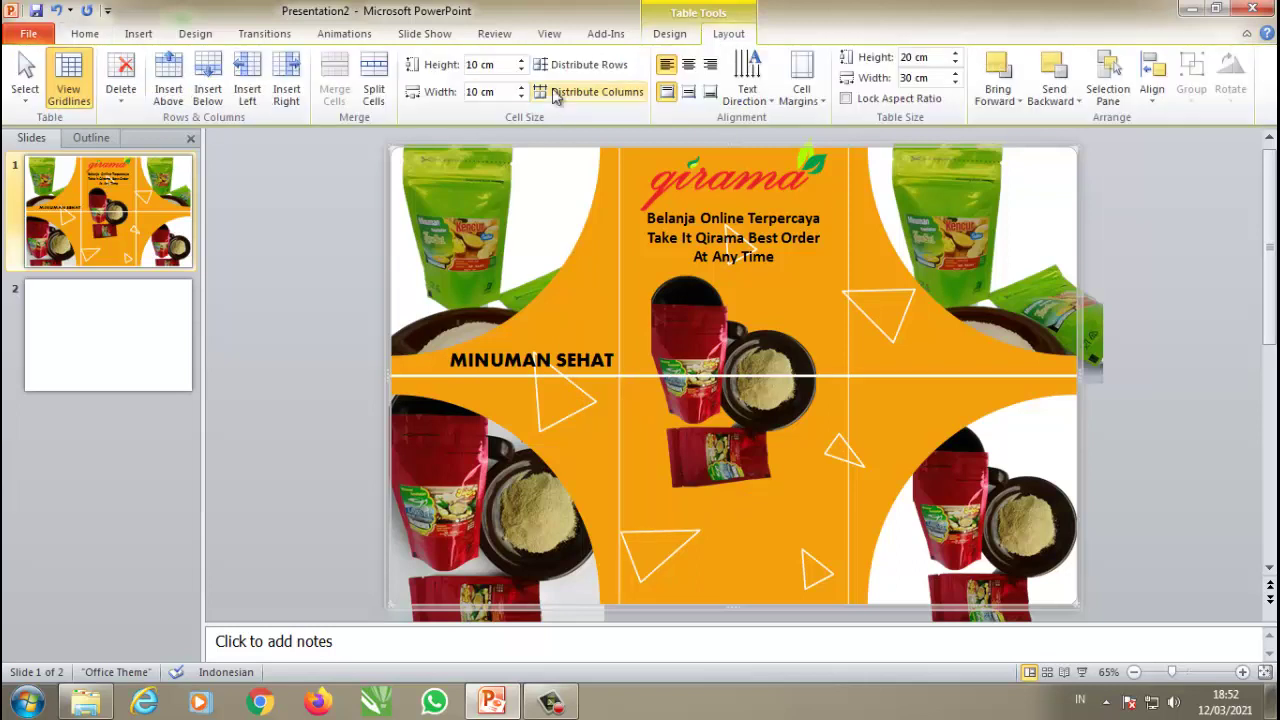
Step: Centre the bottom-middle cell and type 'MINUMAN SEHAT' and a HUBUNGI line with the contact phone number
left_click(688, 91)
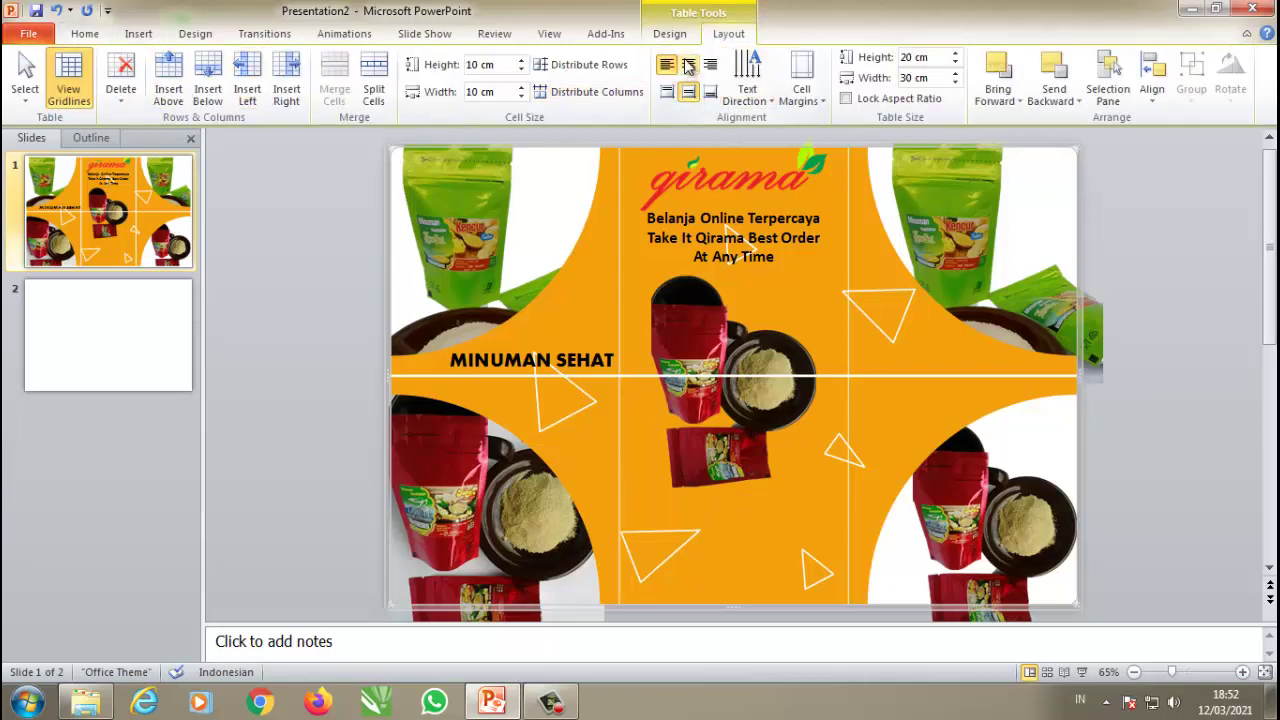
left_click(688, 65)
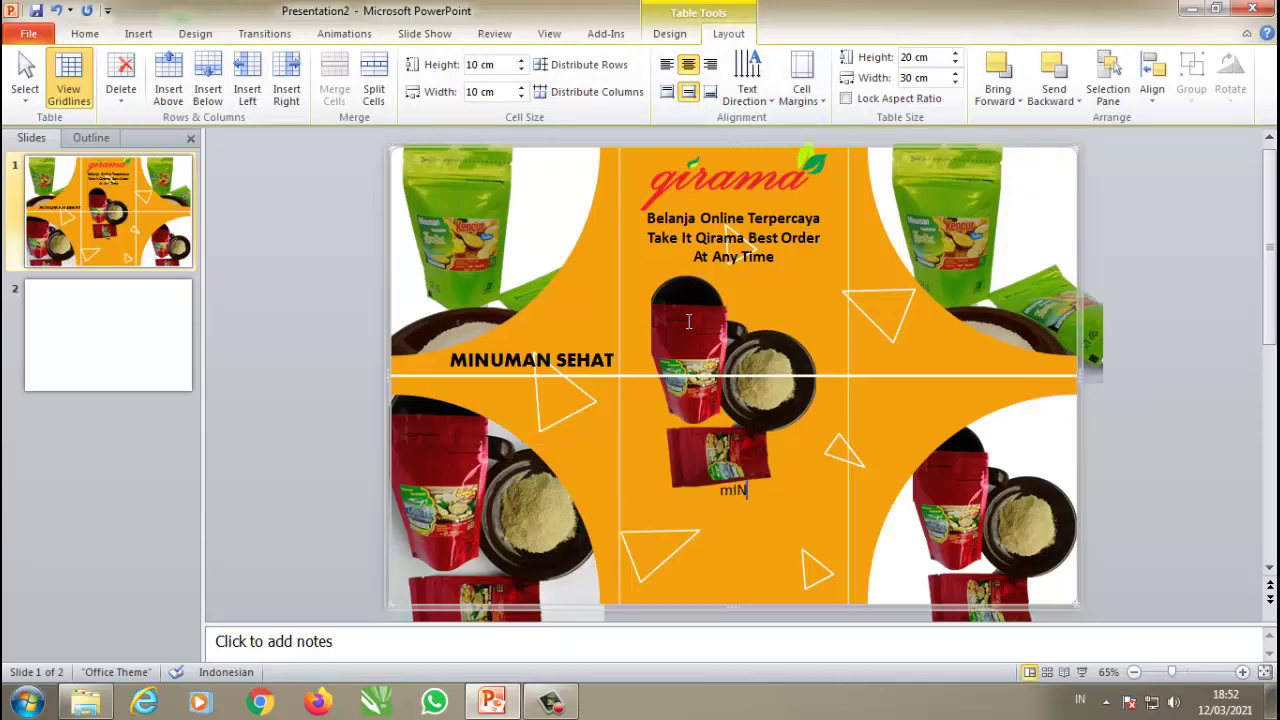
type("MINU")
type("MASN")
key("BackSpace")
key("BackSpace")
type("N S")
type("EHAT")
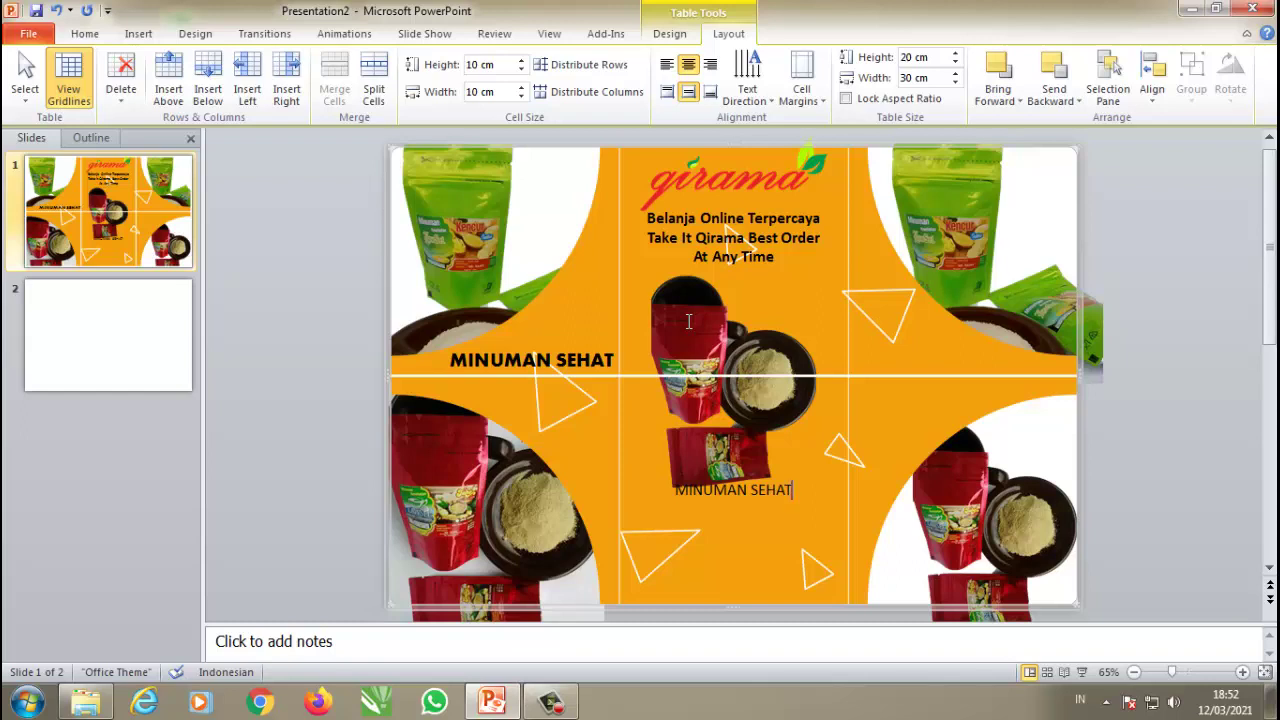
key("Return")
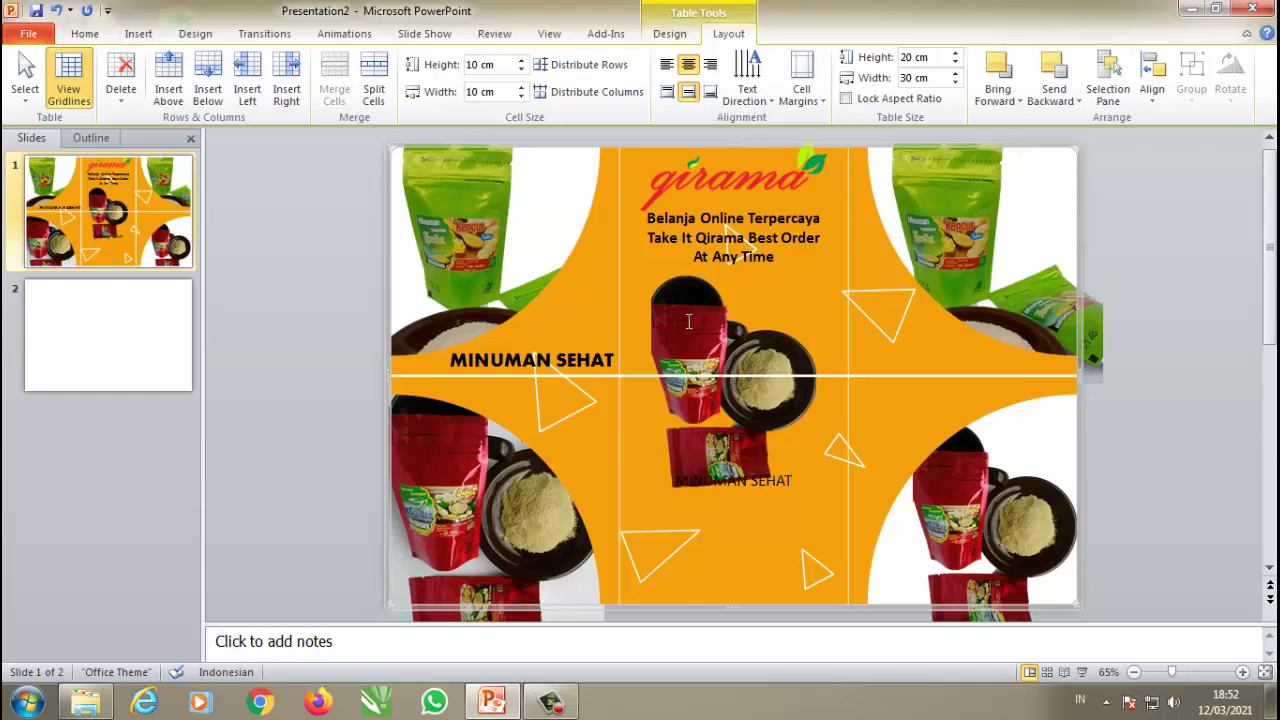
type("HUBUNG")
type("I")
type(" 08")
type("57")
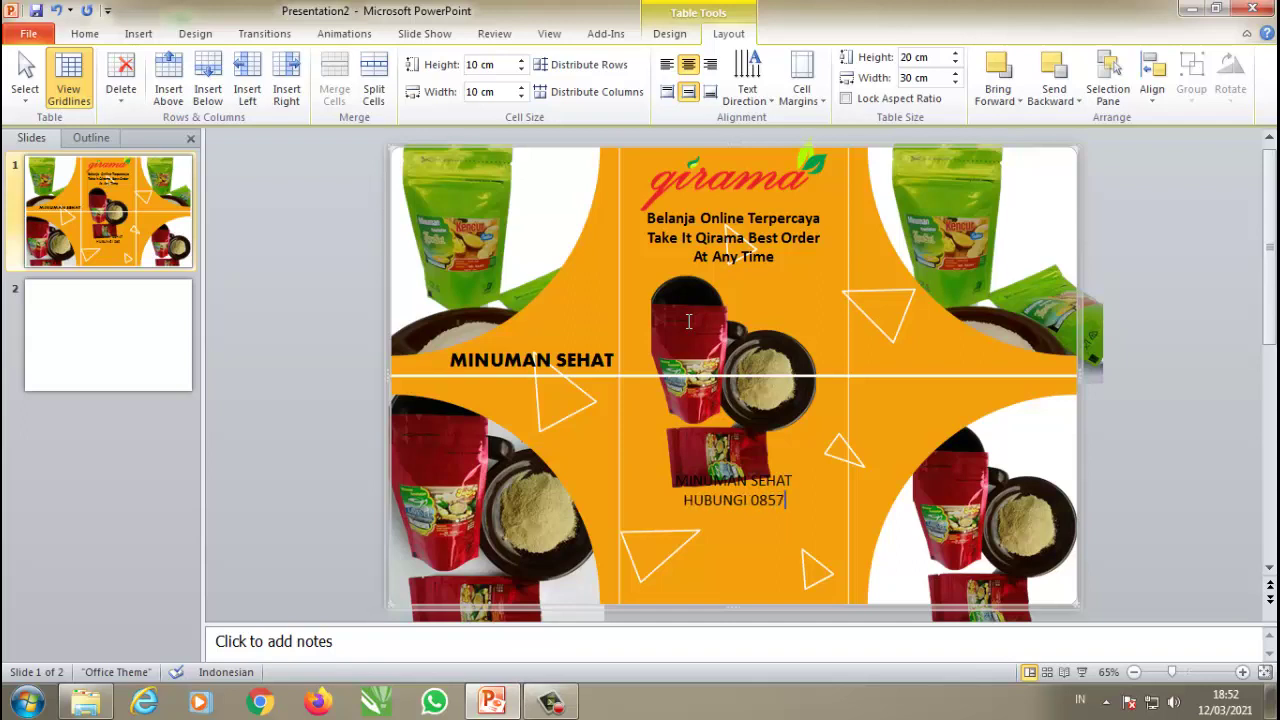
type("35")
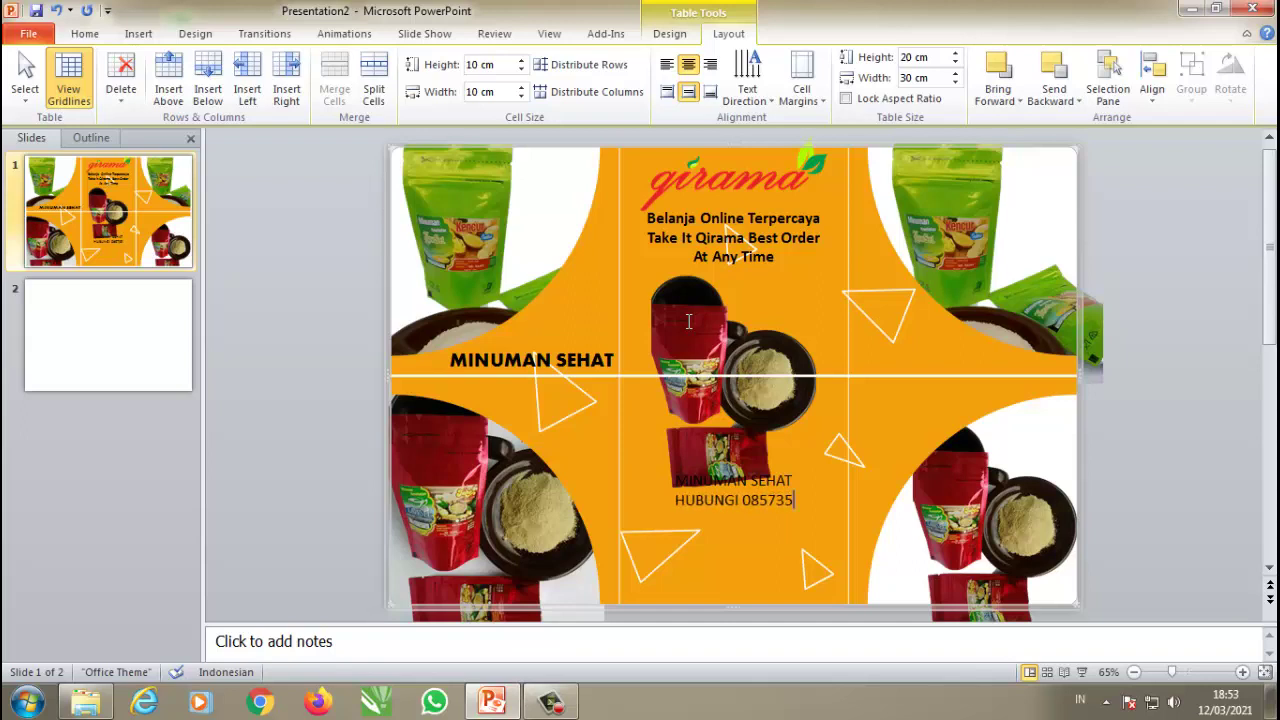
type(" 000 0")
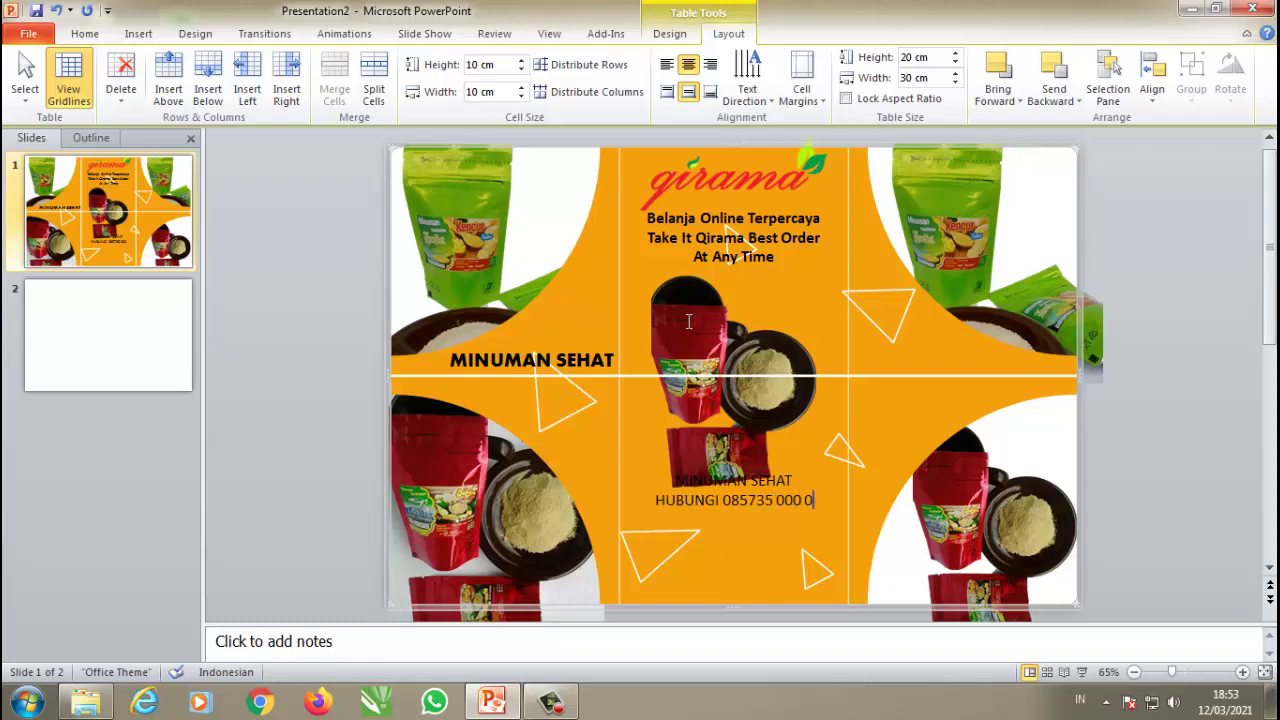
type("00")
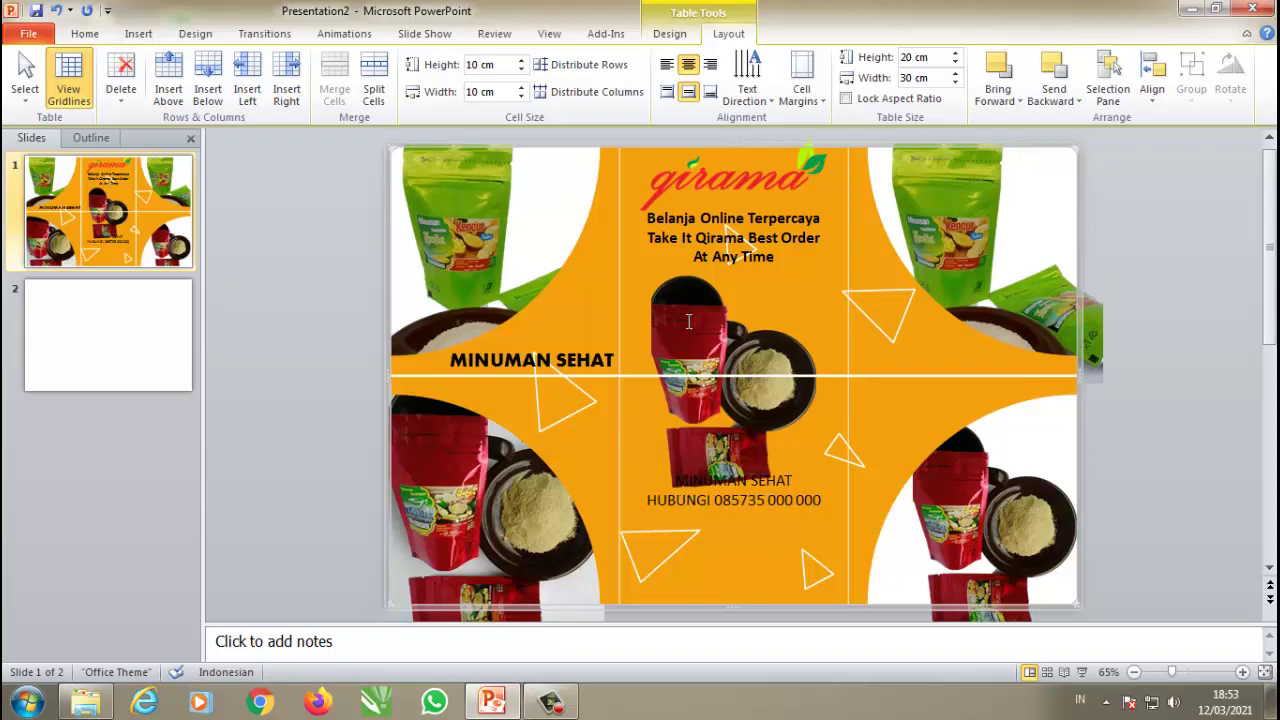
key("Return")
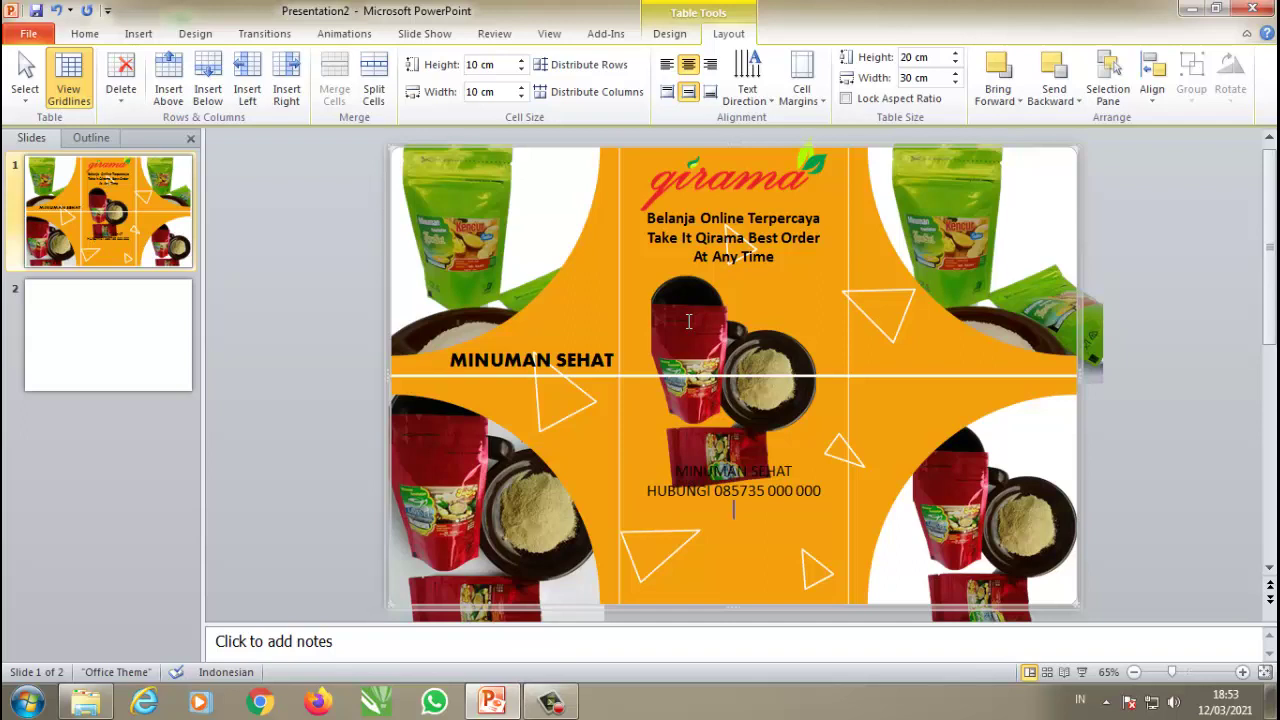
type("sOCIA")
key("BackSpace")
key("BackSpace")
key("BackSpace")
key("BackSpace")
type("Social")
type(" Me")
type("d")
type("i a")
key("BackSpace")
key("BackSpace")
key("BackSpace")
key("BackSpace")
type("ook")
type(" : q")
type("i")
type("ra,a")
key("BackSpace")
key("BackSpace")
type(",a")
key("BackSpace")
key("BackSpace")
type("ma  ")
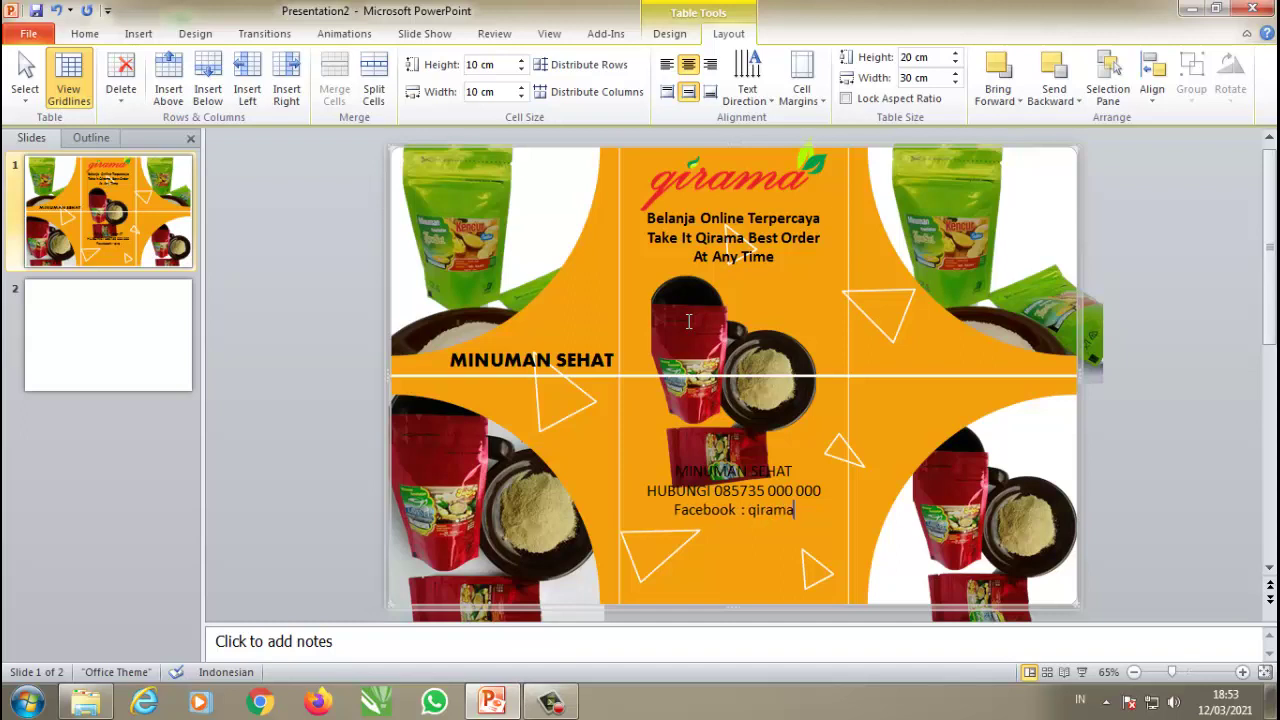
type("IG")
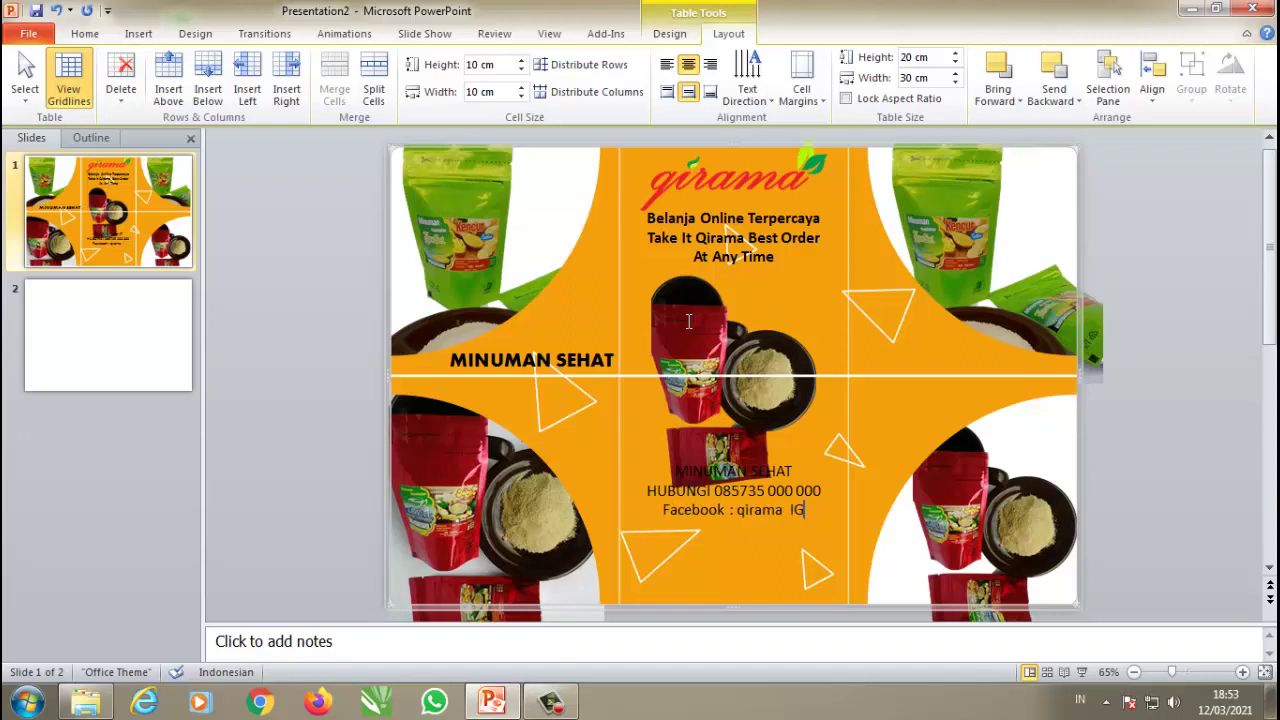
type(":")
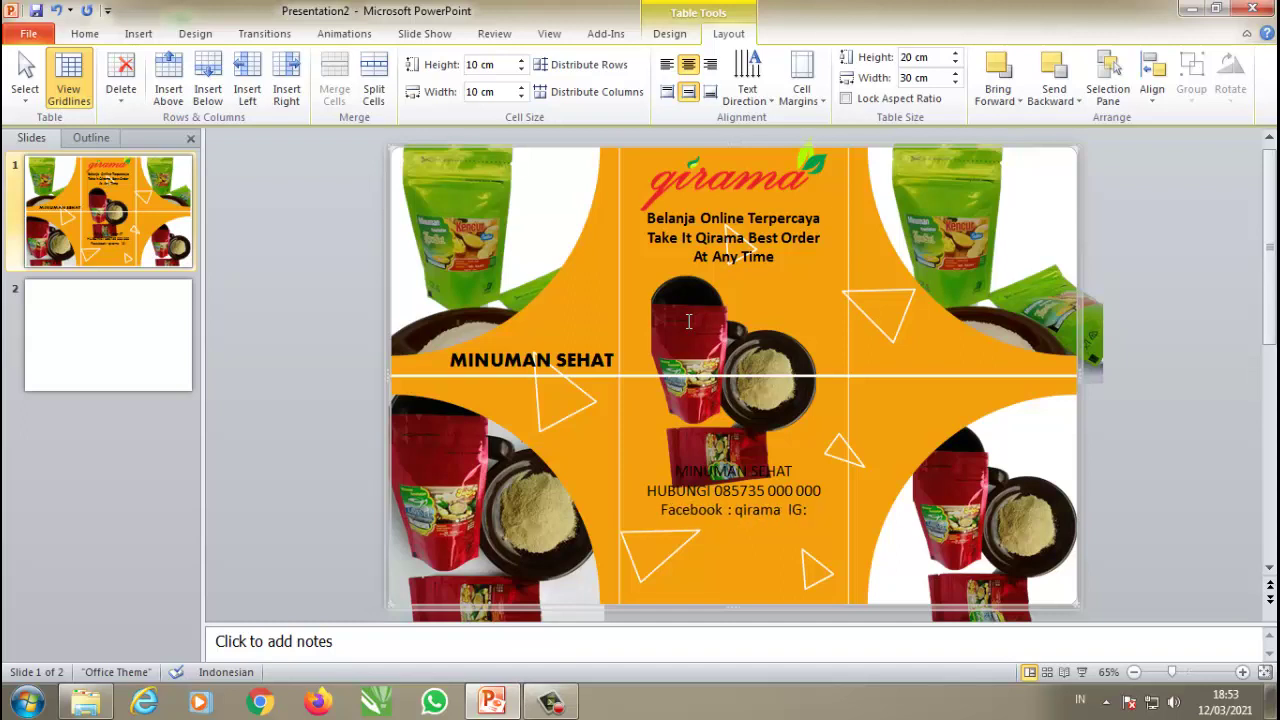
type("qirama")
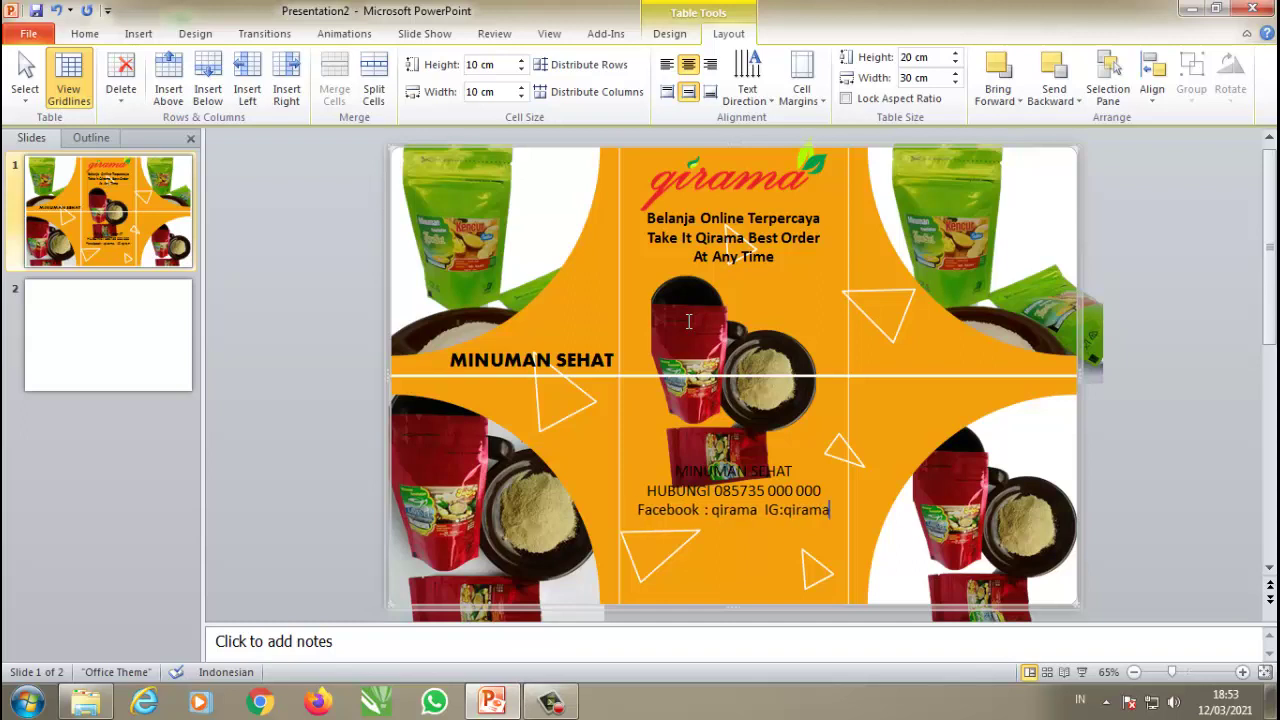
key("Return")
type("webs")
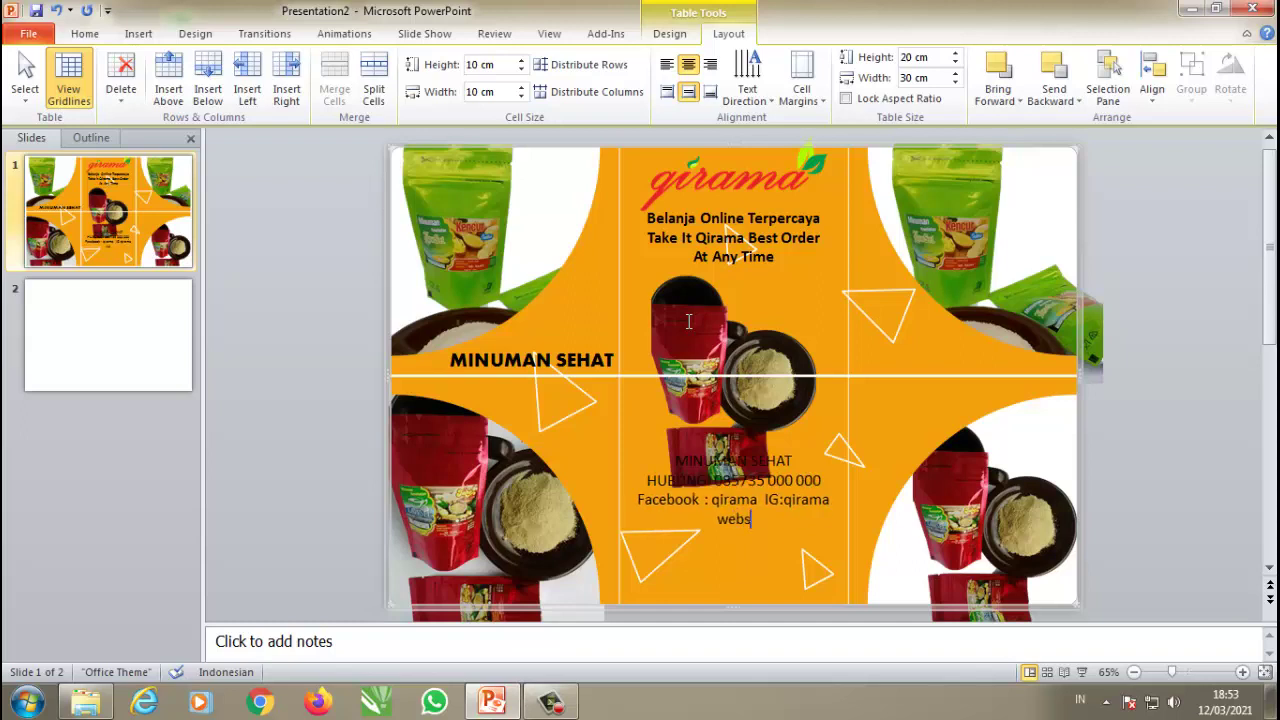
type("ite :")
type("w")
type("ww.qiram")
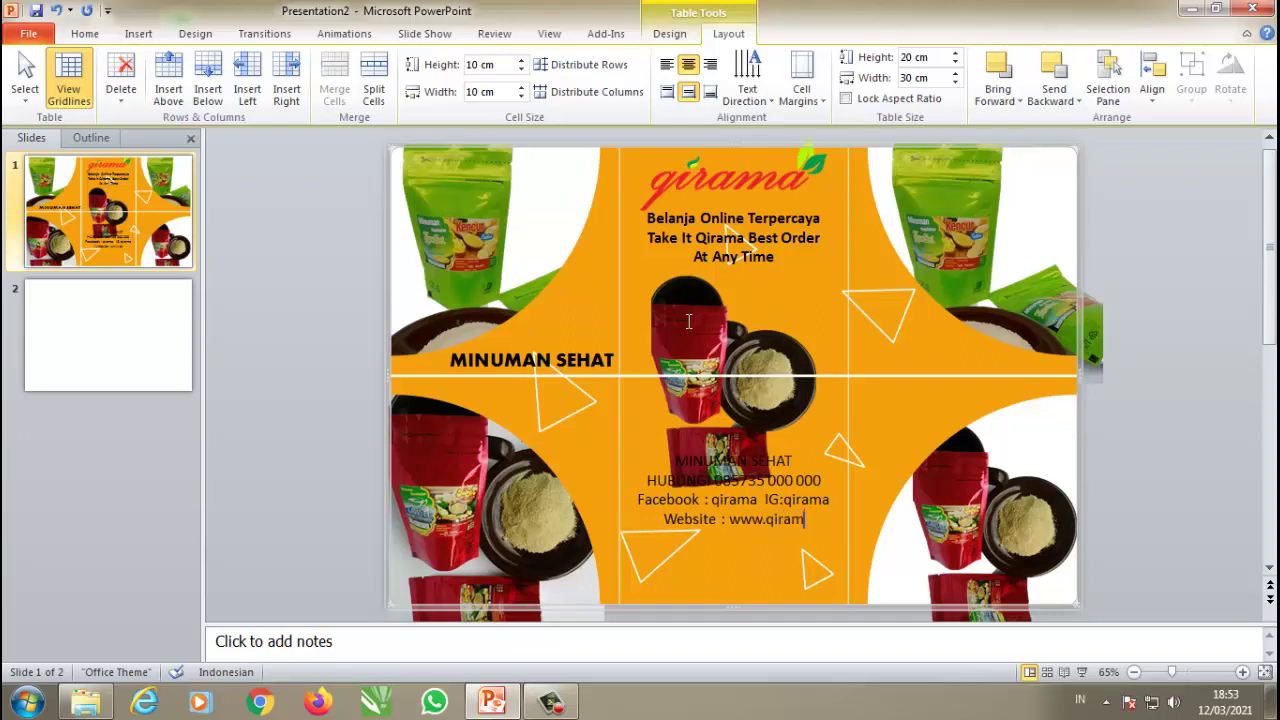
type("a.com")
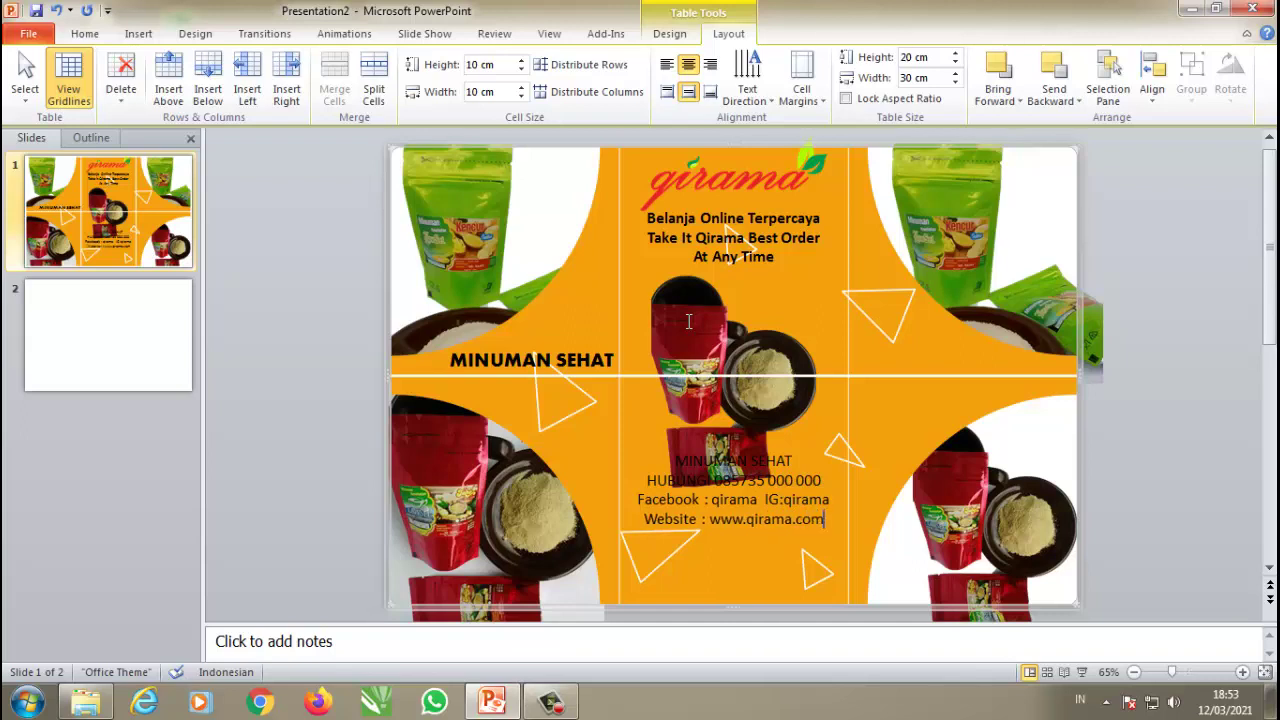
Step: Push the contact text down two blank lines and make all four contact lines bold
left_click(678, 460)
key("Return")
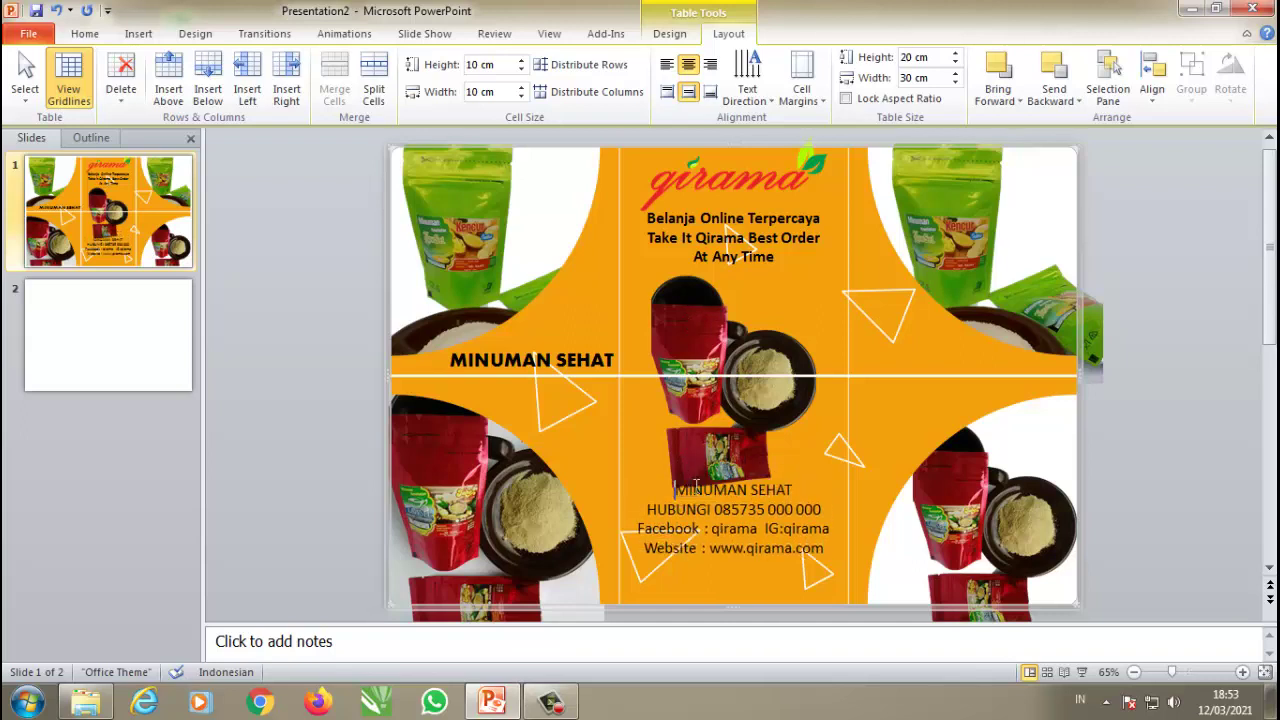
key("Return")
left_click_drag(675, 502, 826, 560)
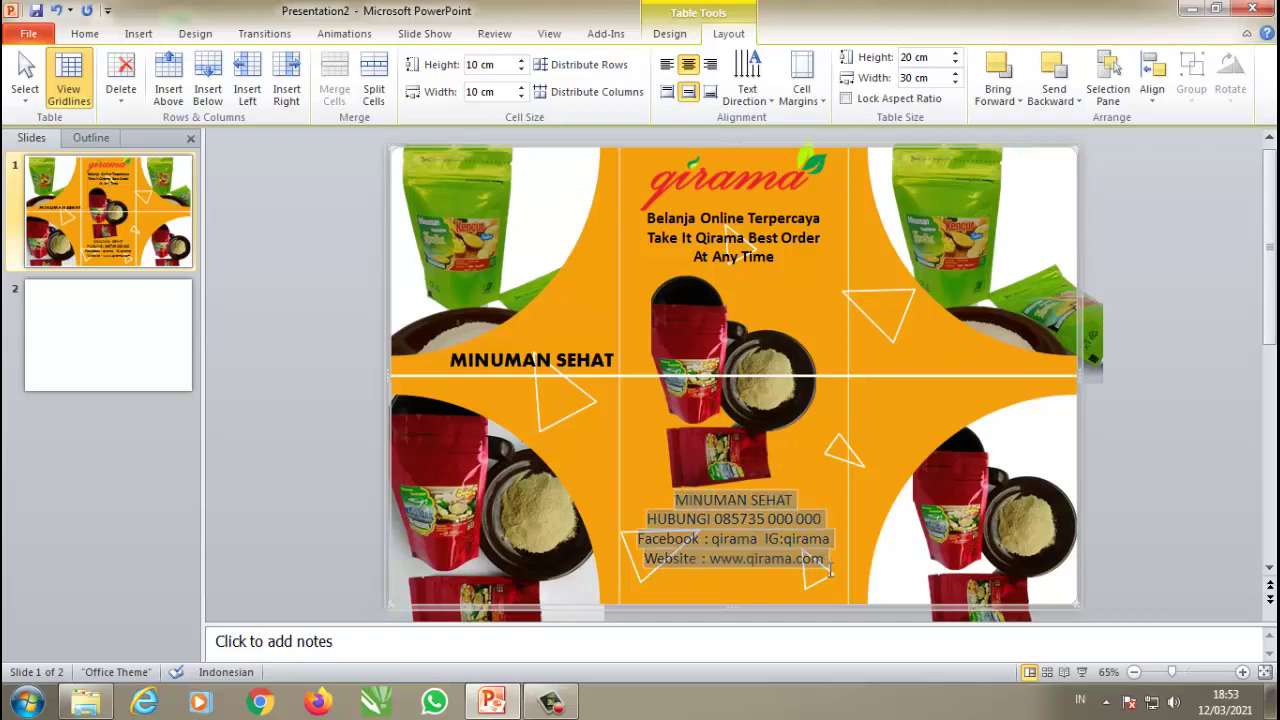
left_click(88, 34)
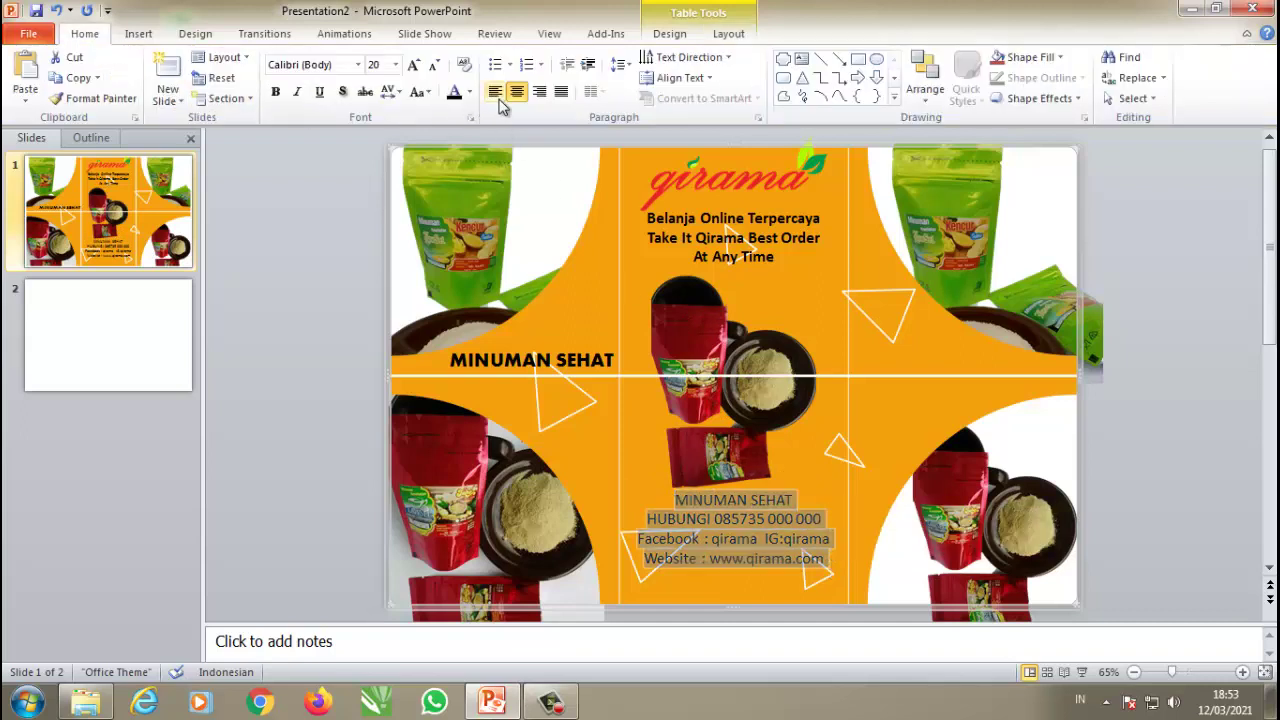
left_click(276, 92)
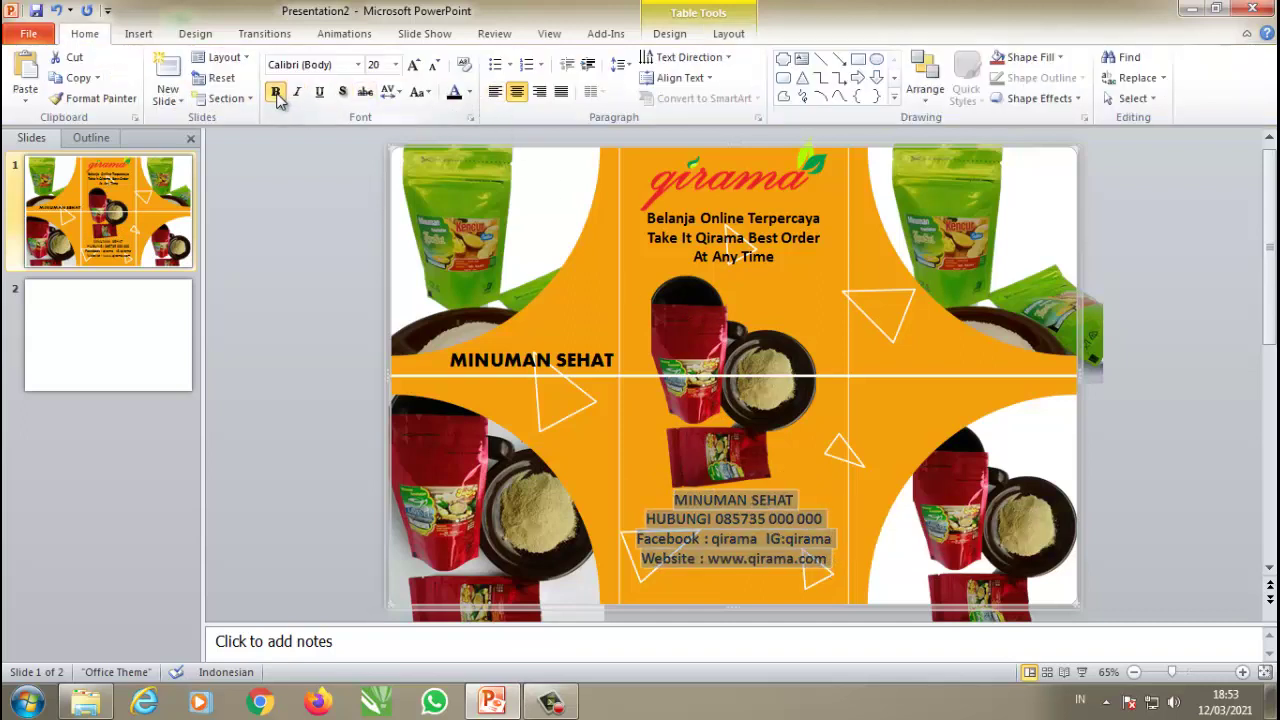
left_click(758, 539)
Step: Set the MINUMAN SEHAT line to 28 pt Berlin Sans FB Demi
left_click_drag(675, 500, 795, 500)
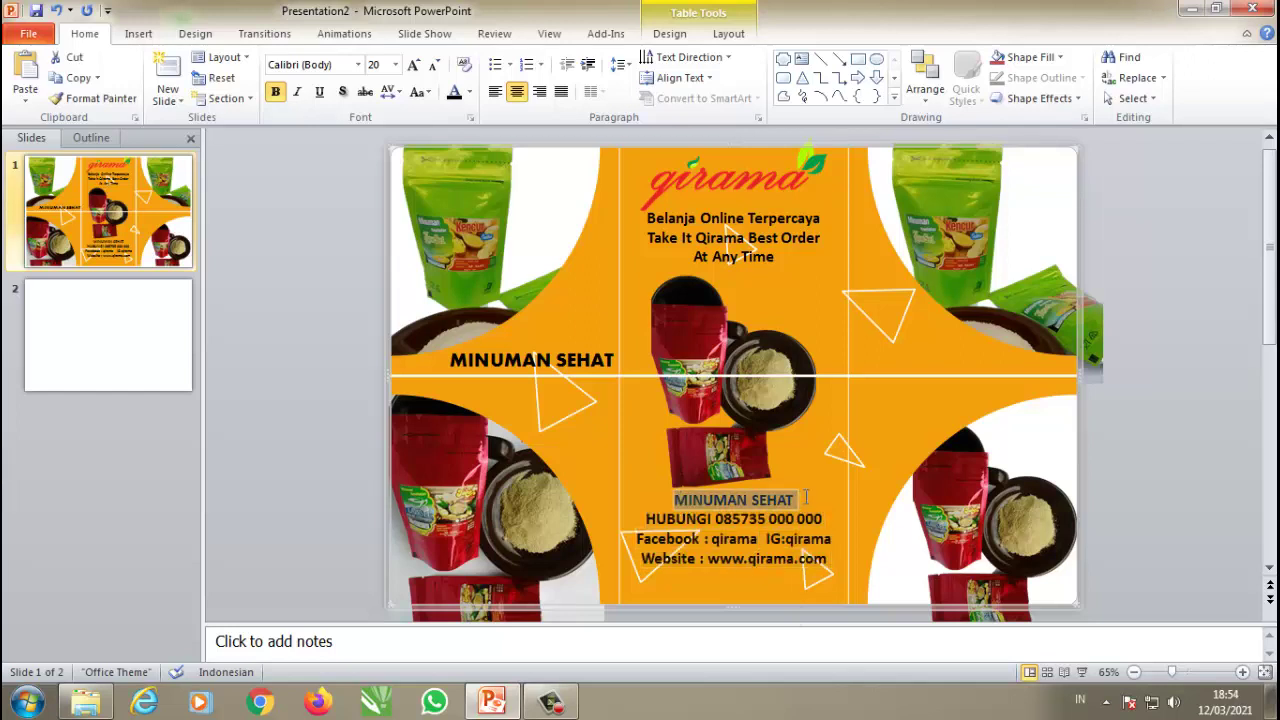
left_click(395, 64)
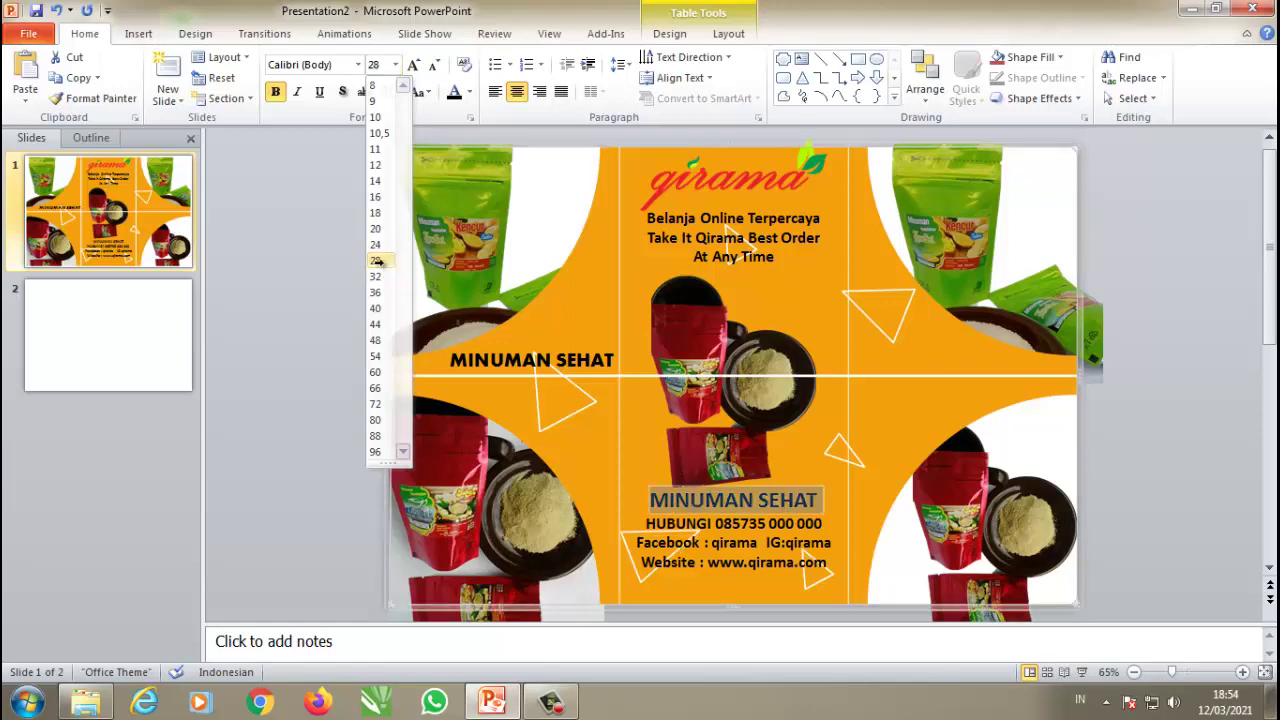
left_click(384, 262)
left_click(357, 64)
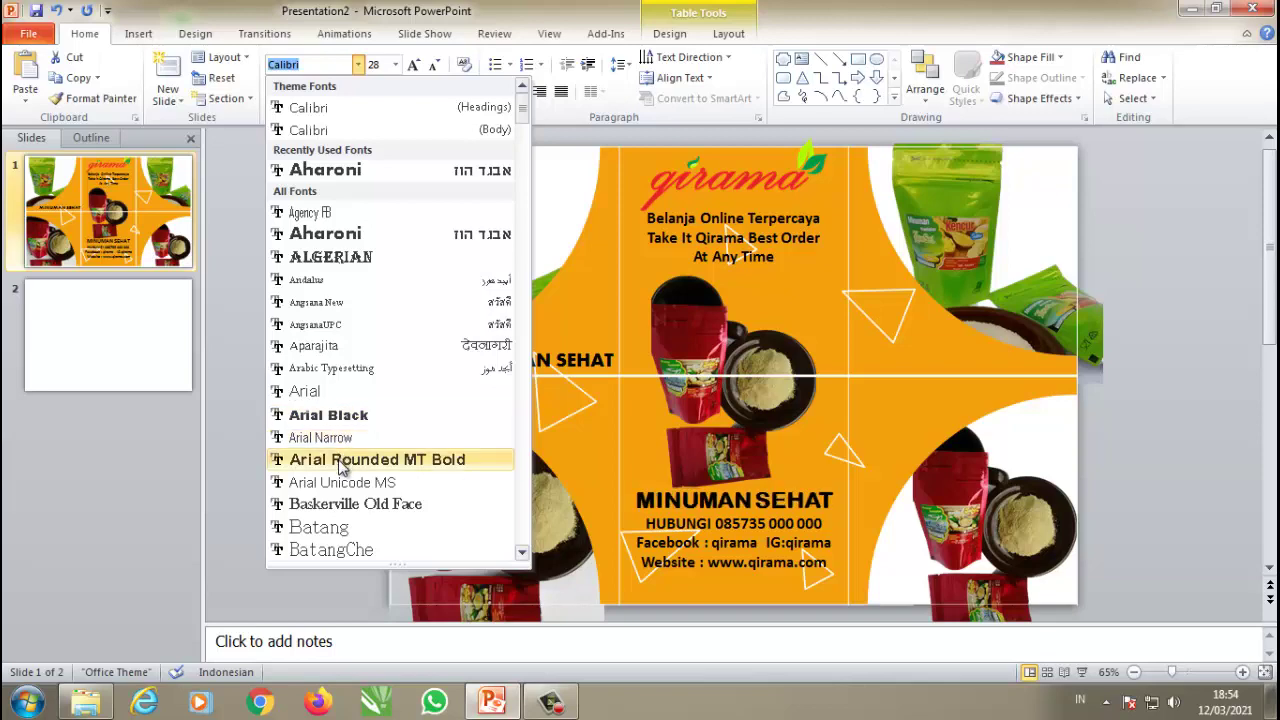
scroll(340, 503, "down", 3)
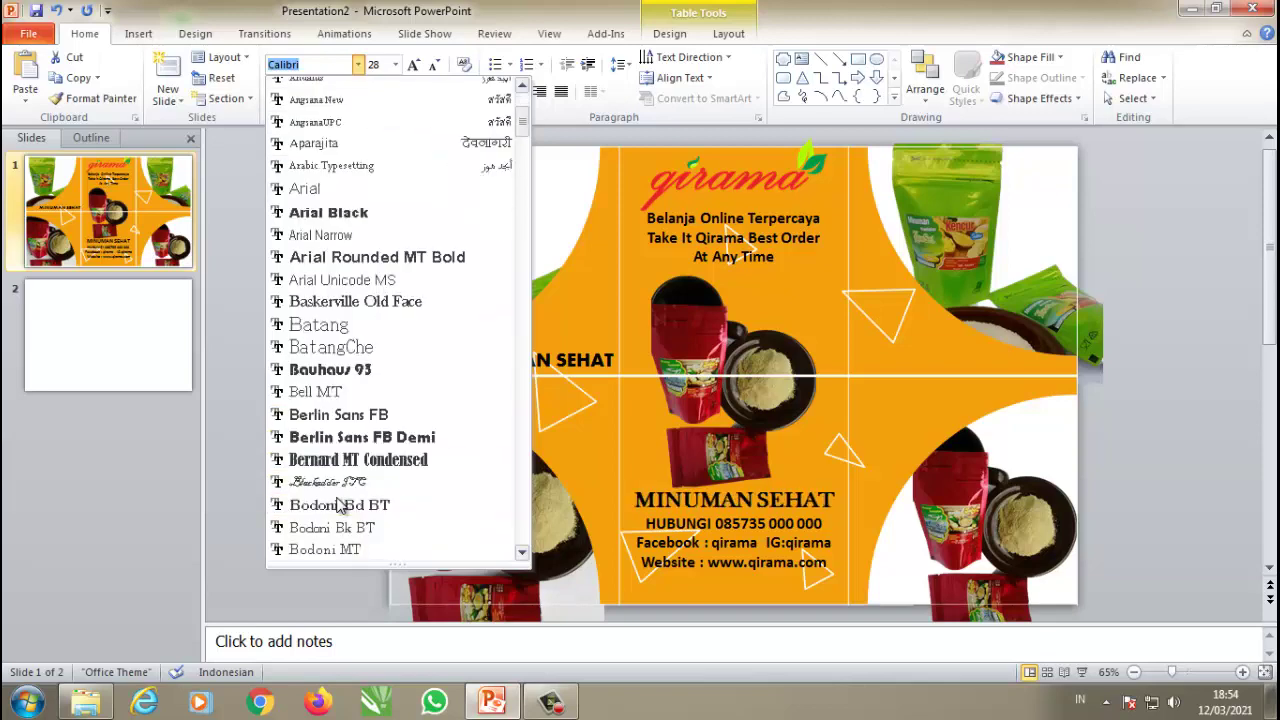
scroll(340, 505, "down", 1)
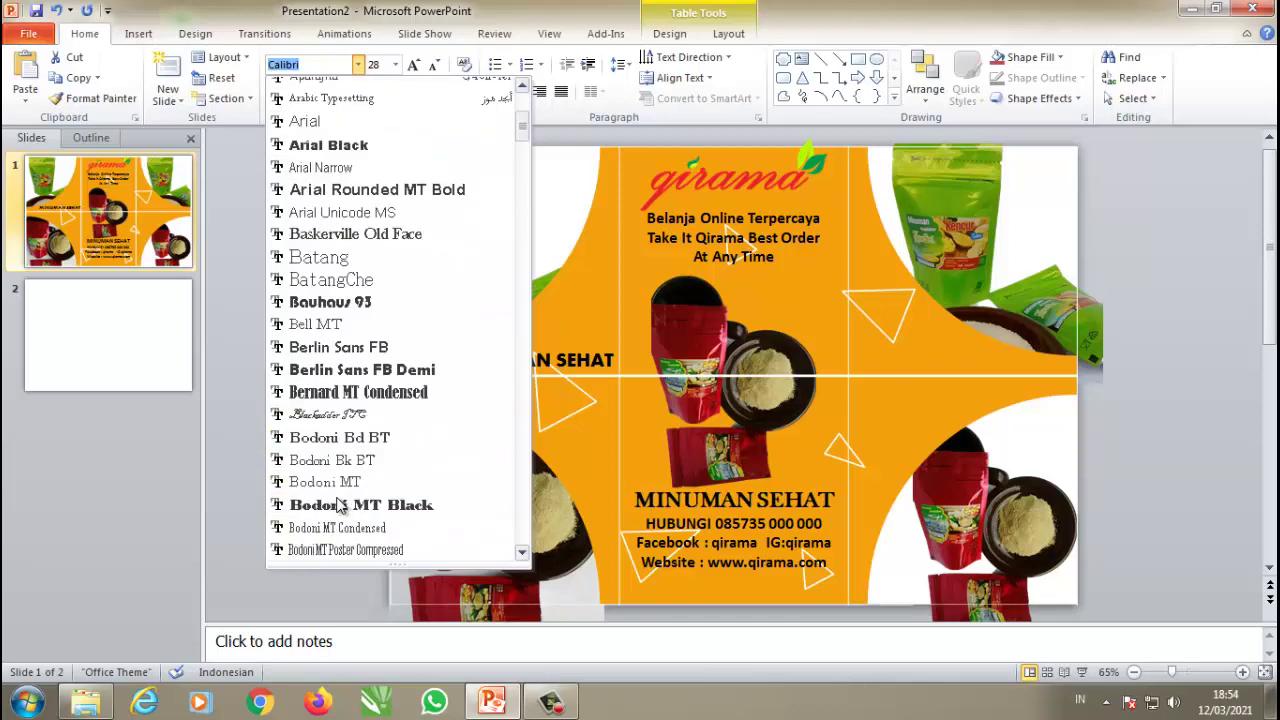
left_click(368, 370)
left_click(697, 541)
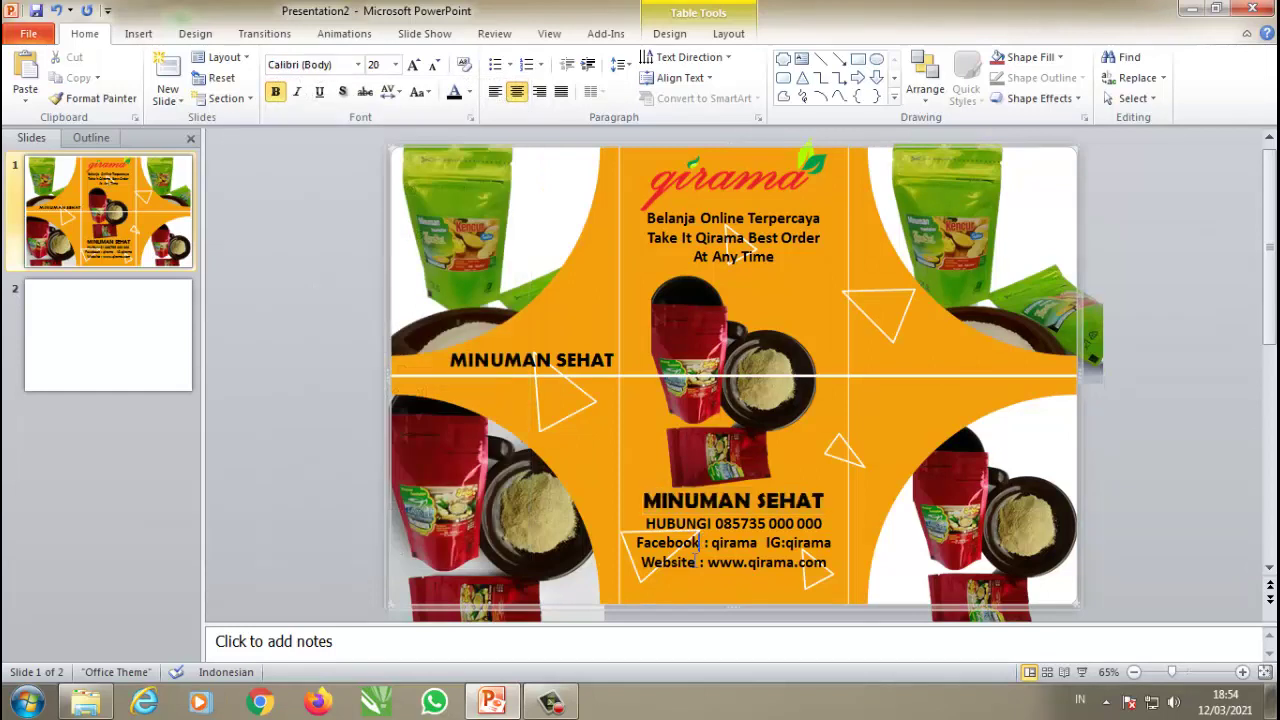
left_click_drag(649, 525, 808, 572)
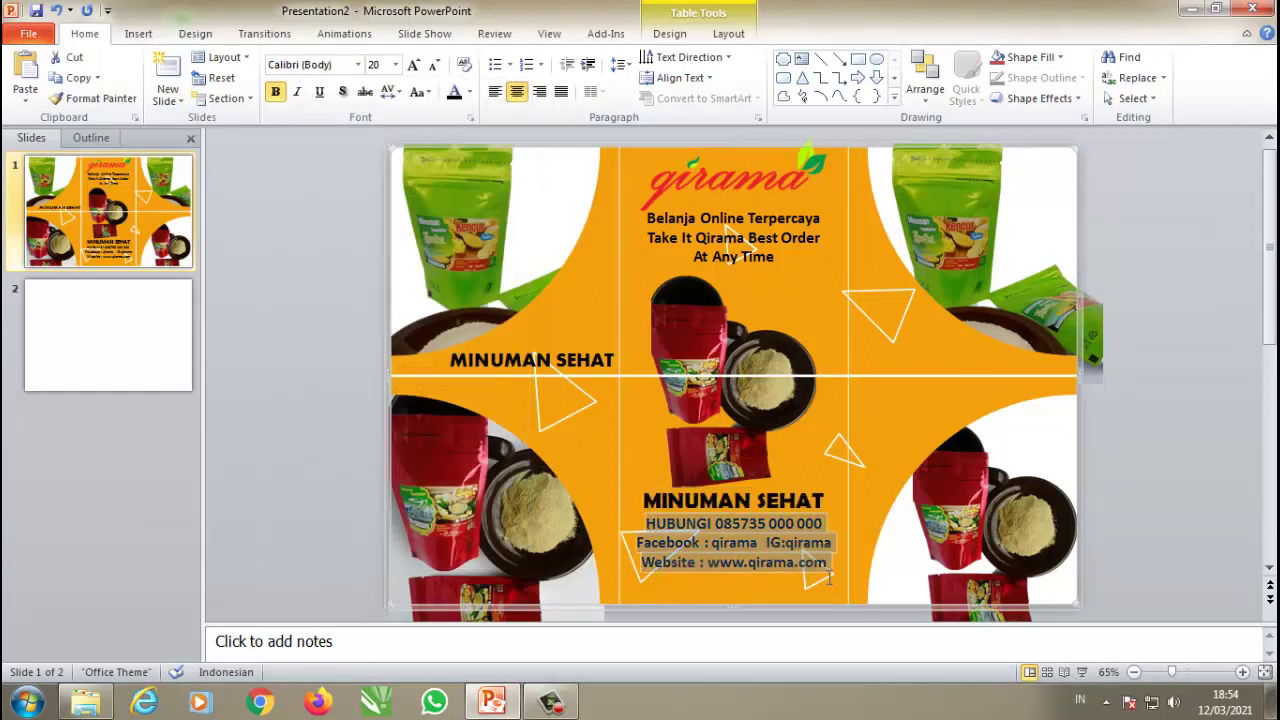
Step: Make the phone, Facebook and website contact lines white
left_click(470, 92)
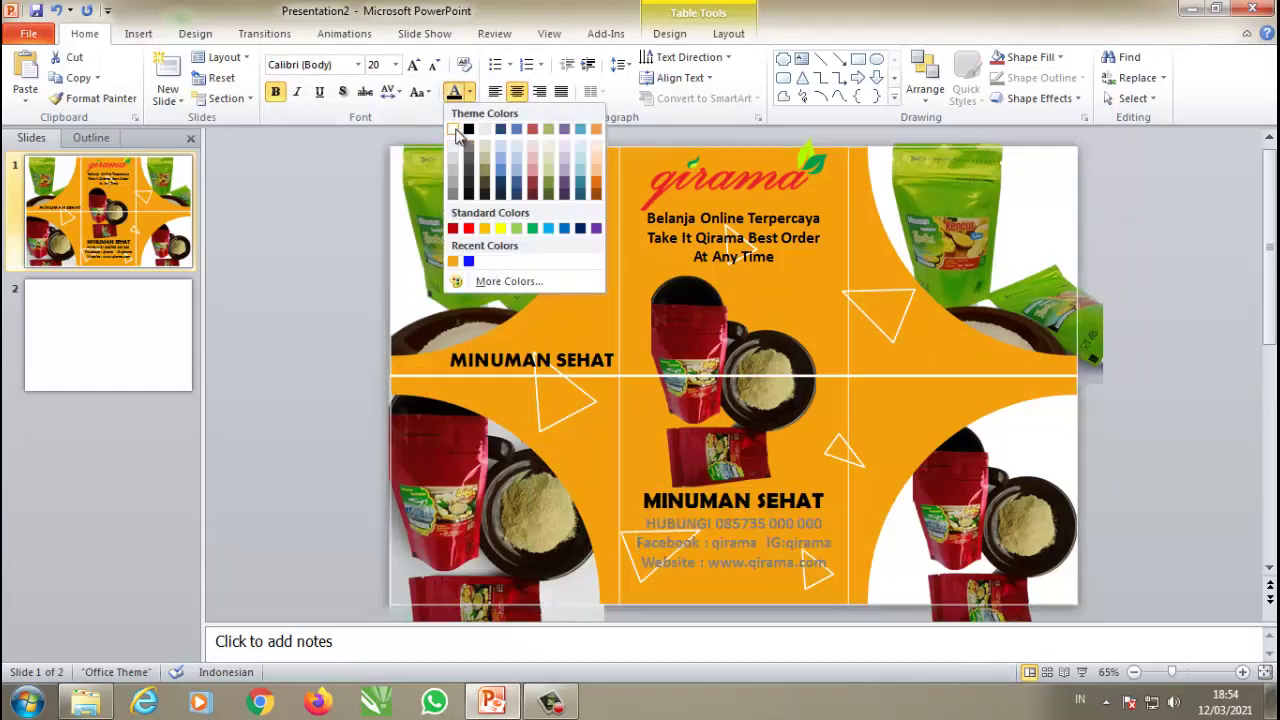
left_click(455, 145)
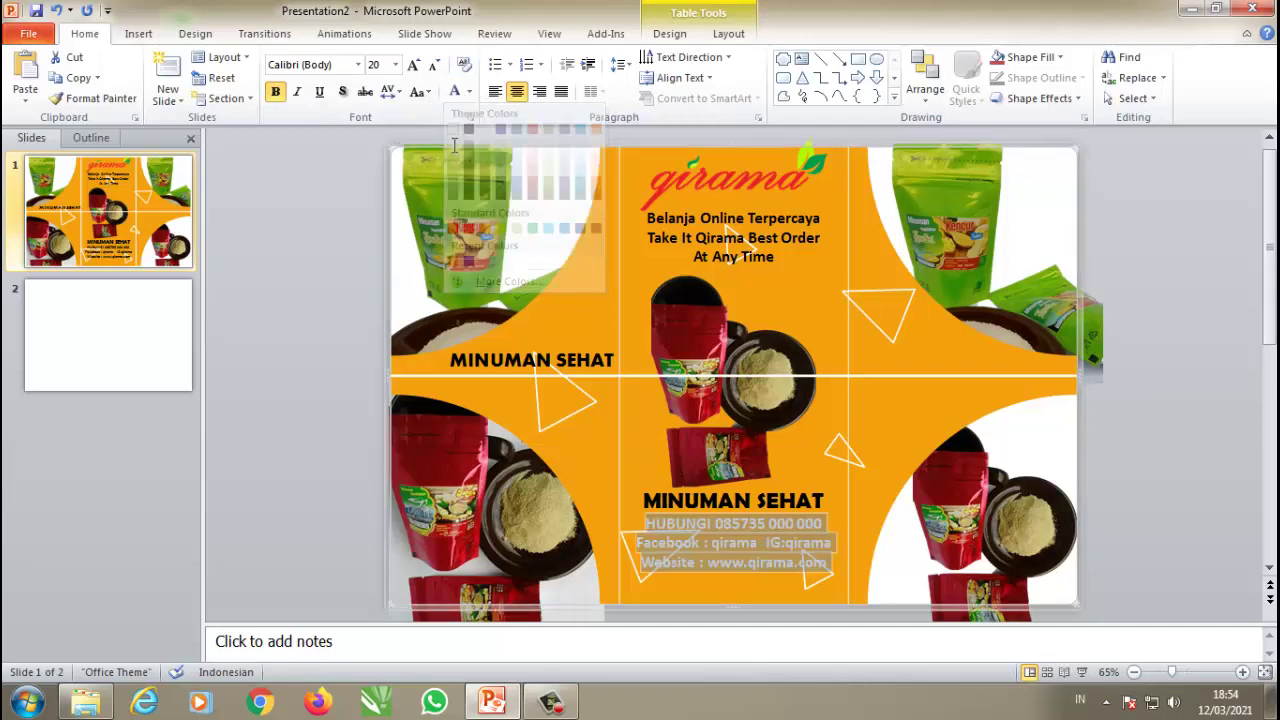
left_click(630, 566)
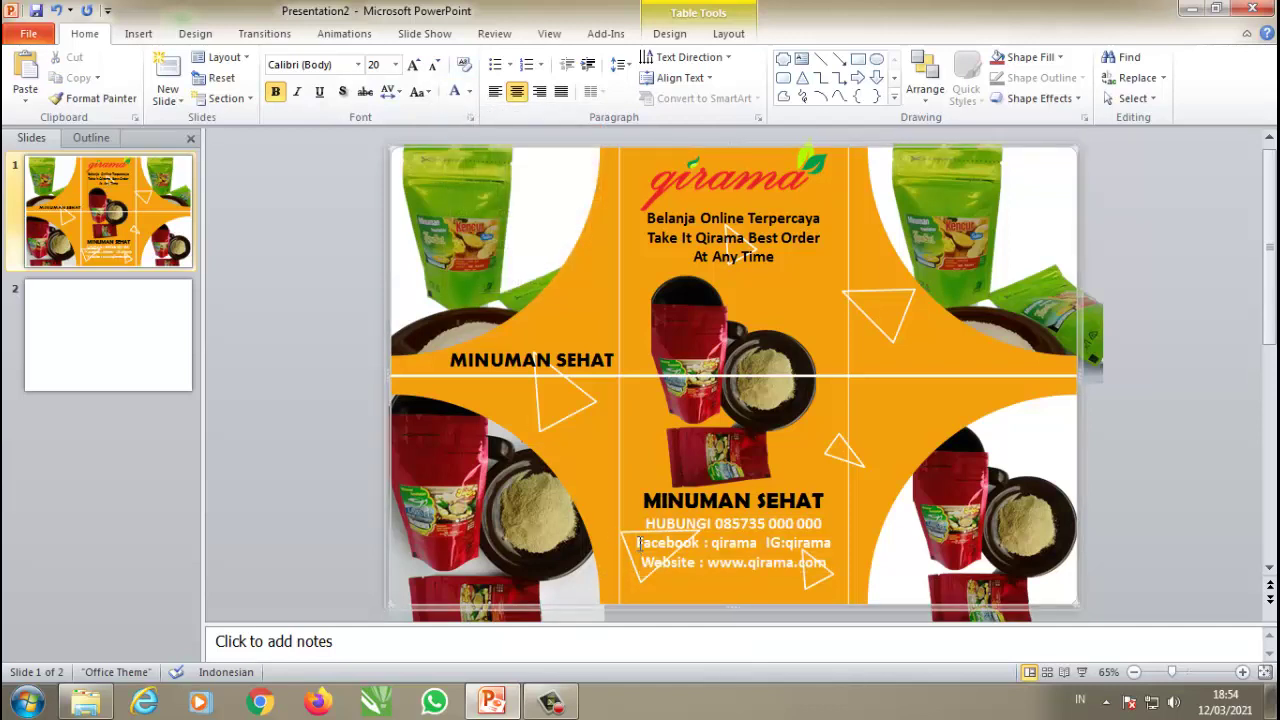
triple_click(640, 543)
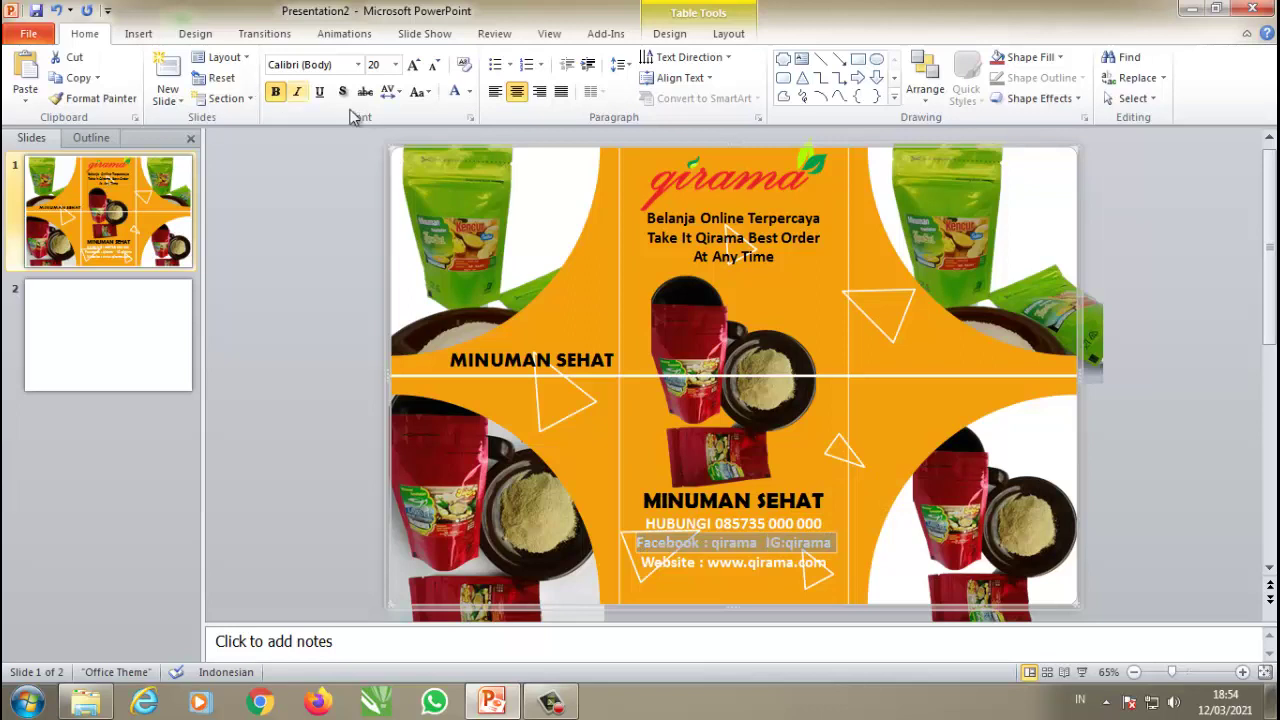
left_click(470, 92)
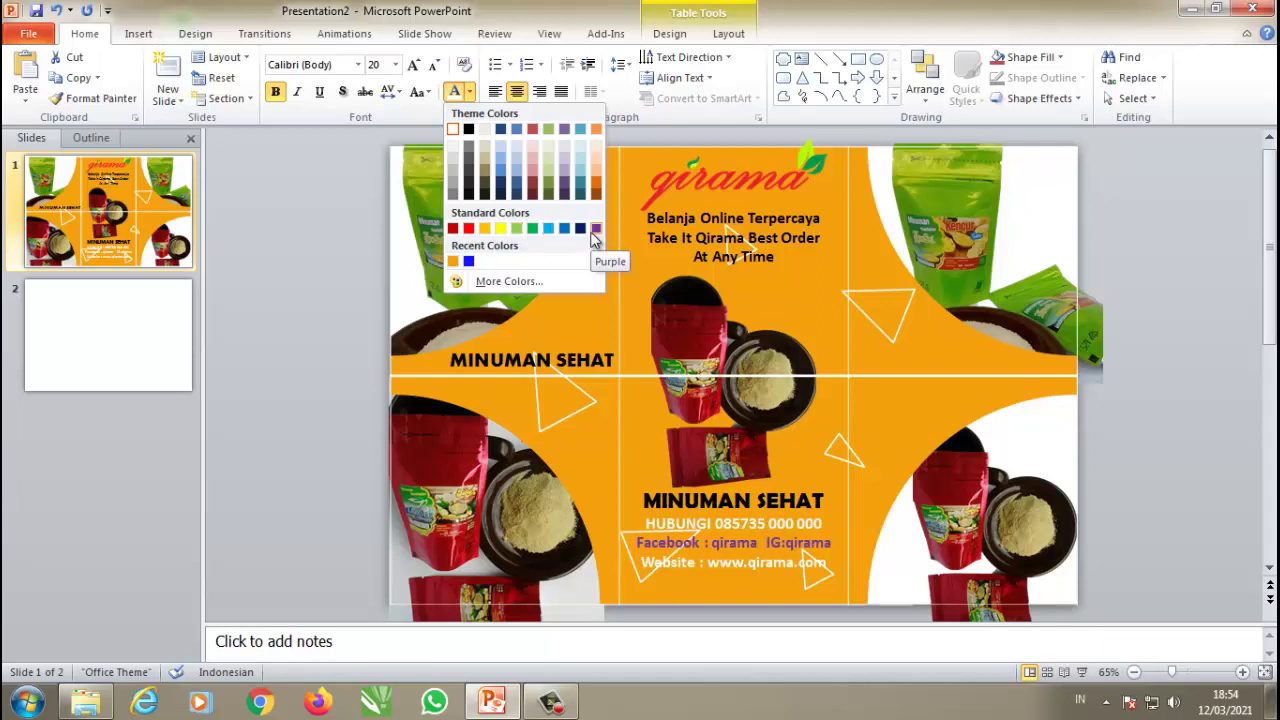
left_click(514, 196)
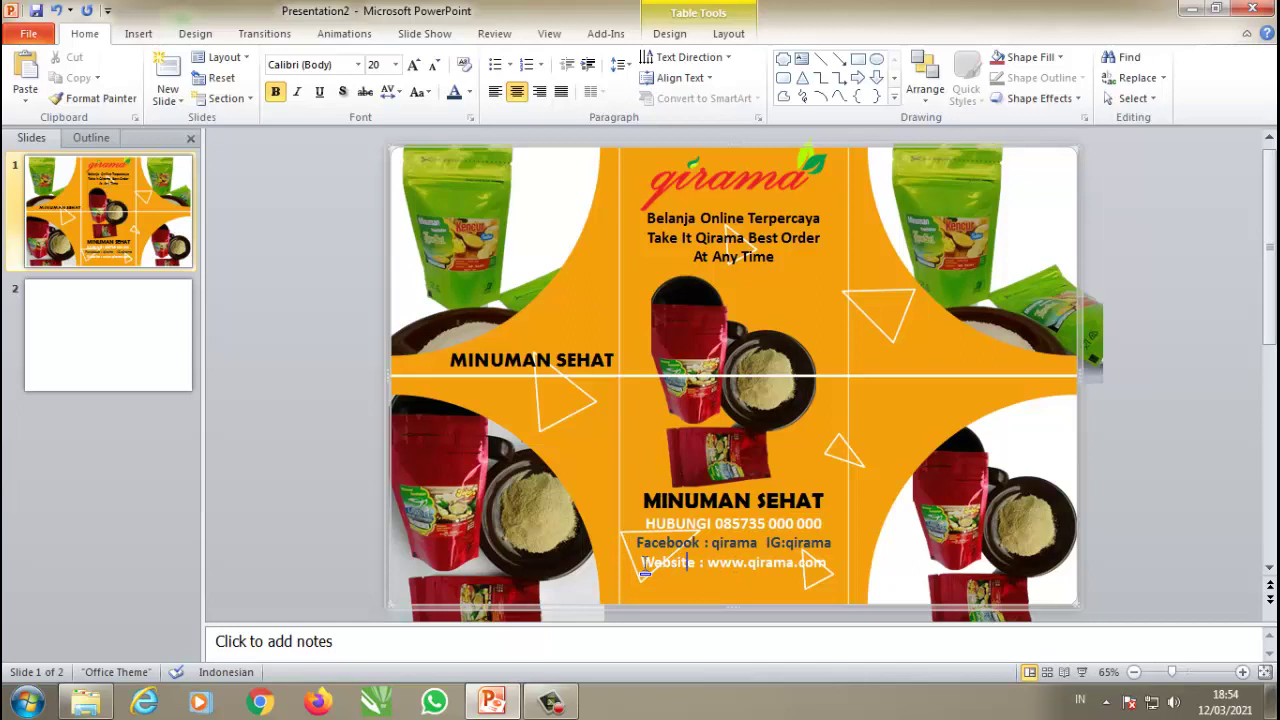
Step: Colour the phone number line red
left_click_drag(645, 566, 960, 560)
left_click(812, 562)
left_click_drag(643, 522, 822, 527)
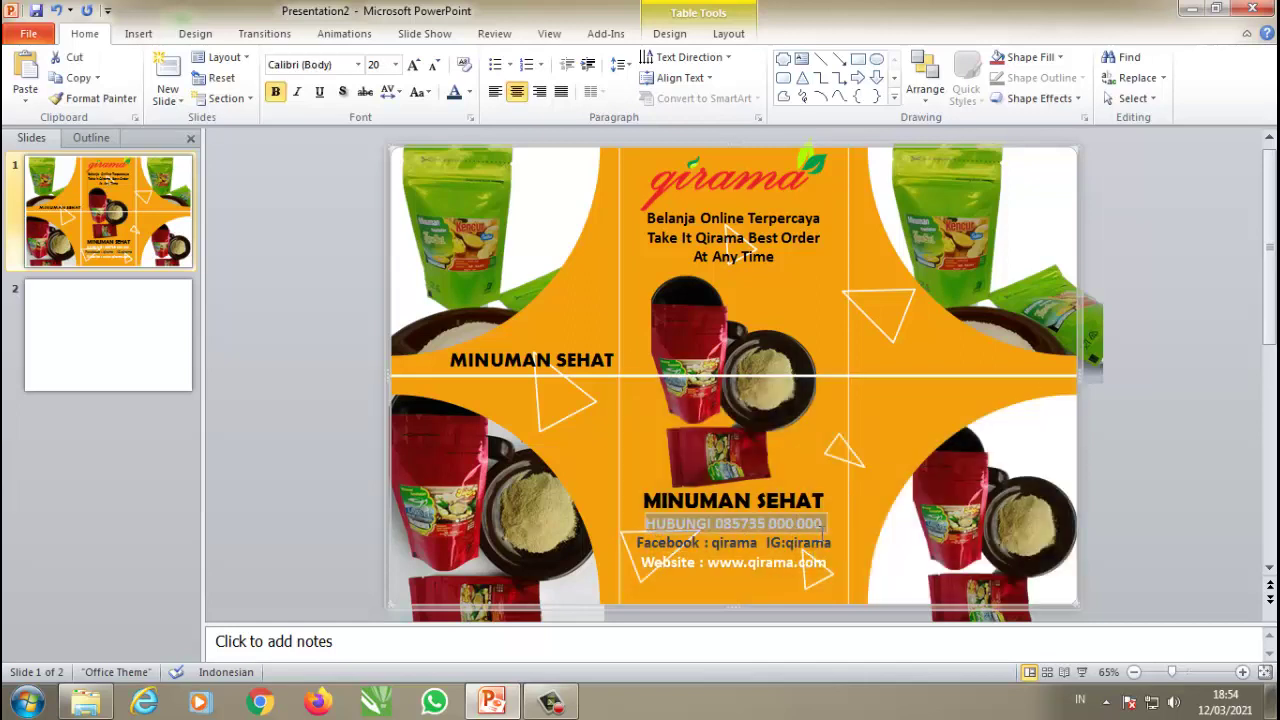
left_click(467, 92)
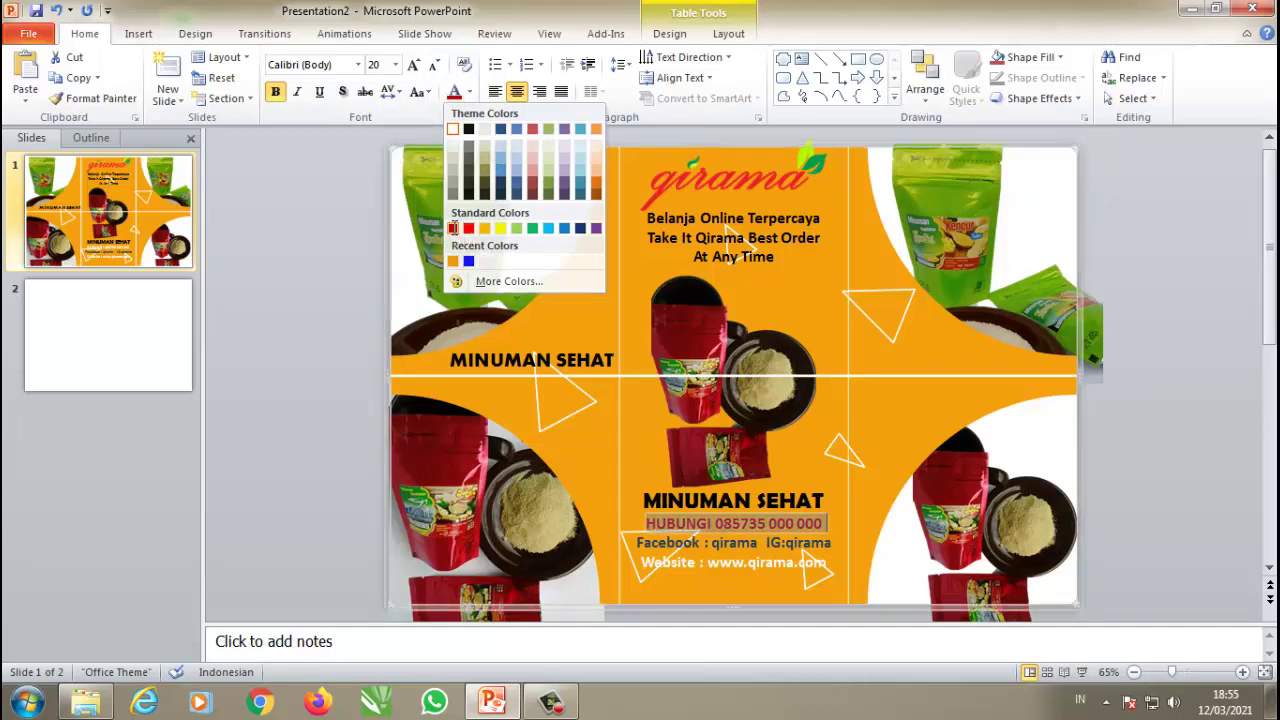
left_click(467, 229)
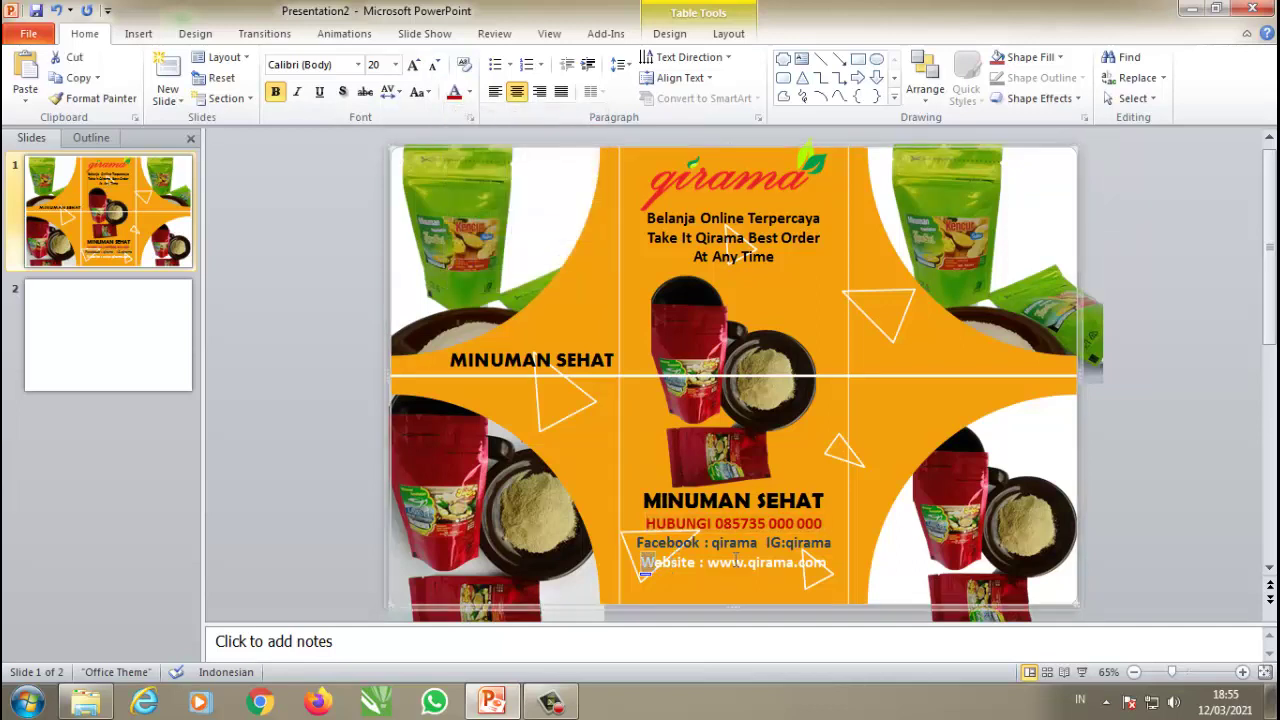
Step: Colour the website line and the 'Facebook : qirama IG:qirama' line blue
left_click_drag(641, 563, 831, 562)
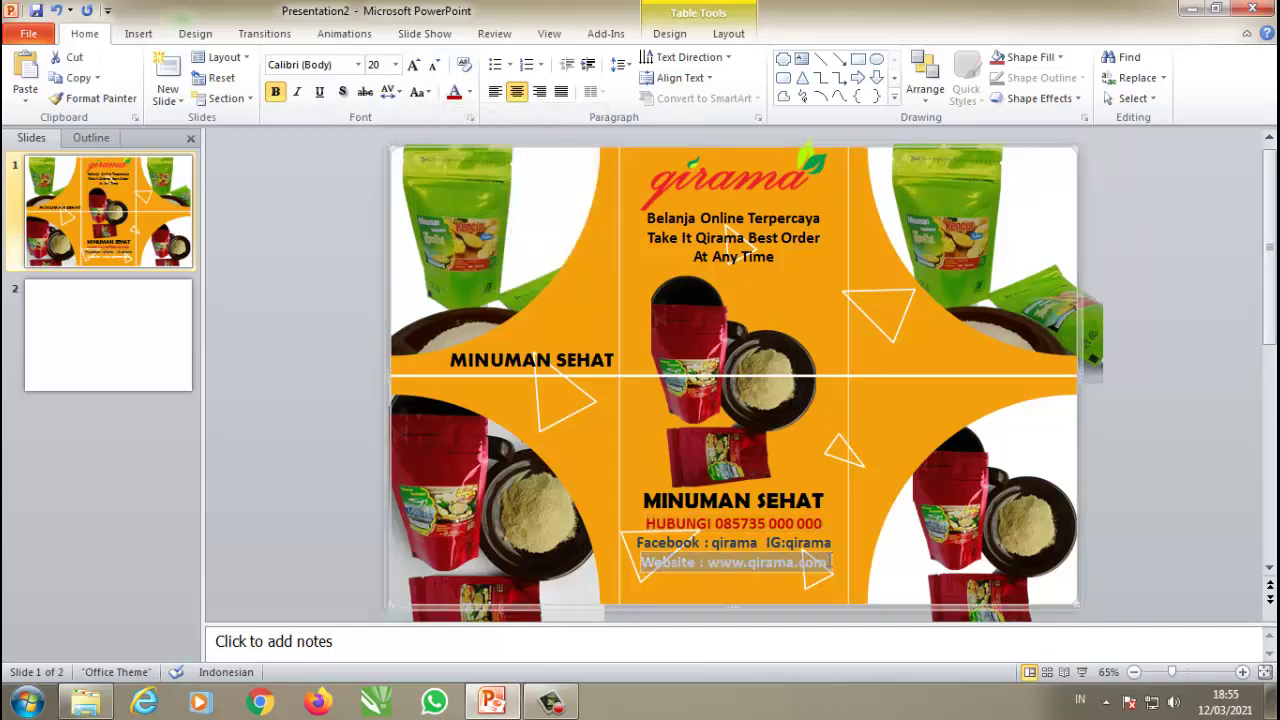
left_click(469, 92)
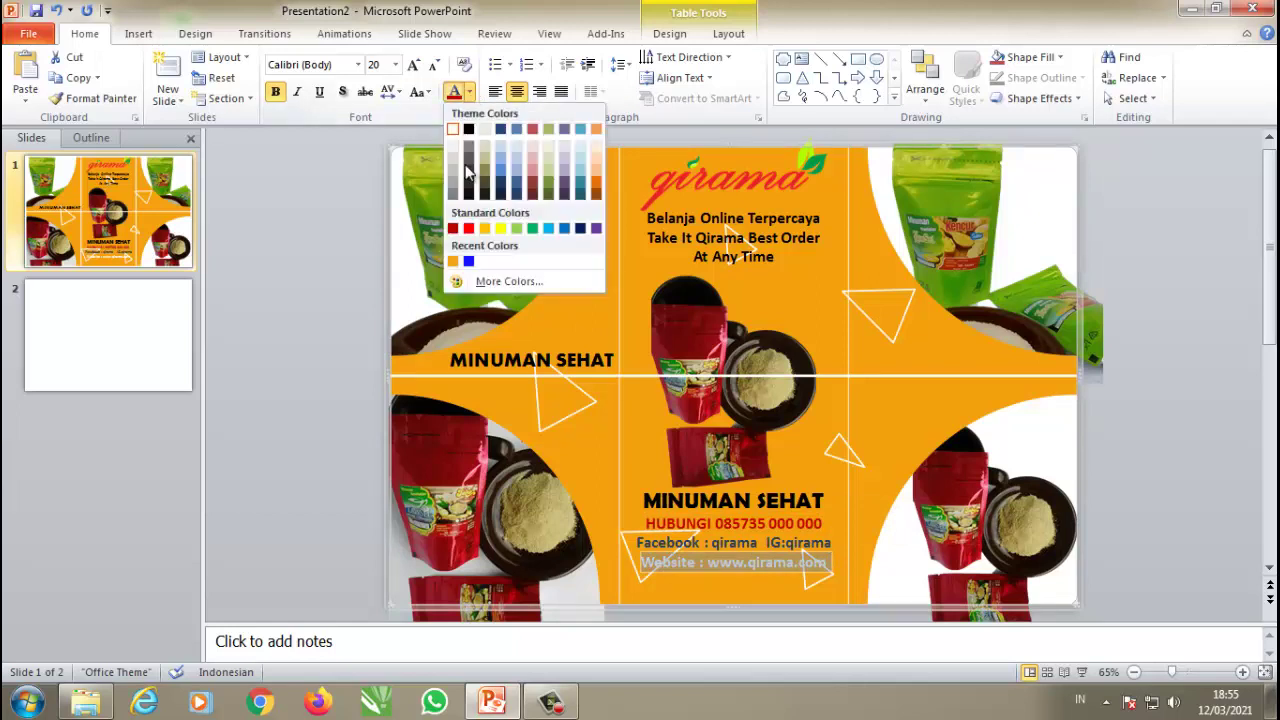
left_click(469, 262)
left_click(644, 572)
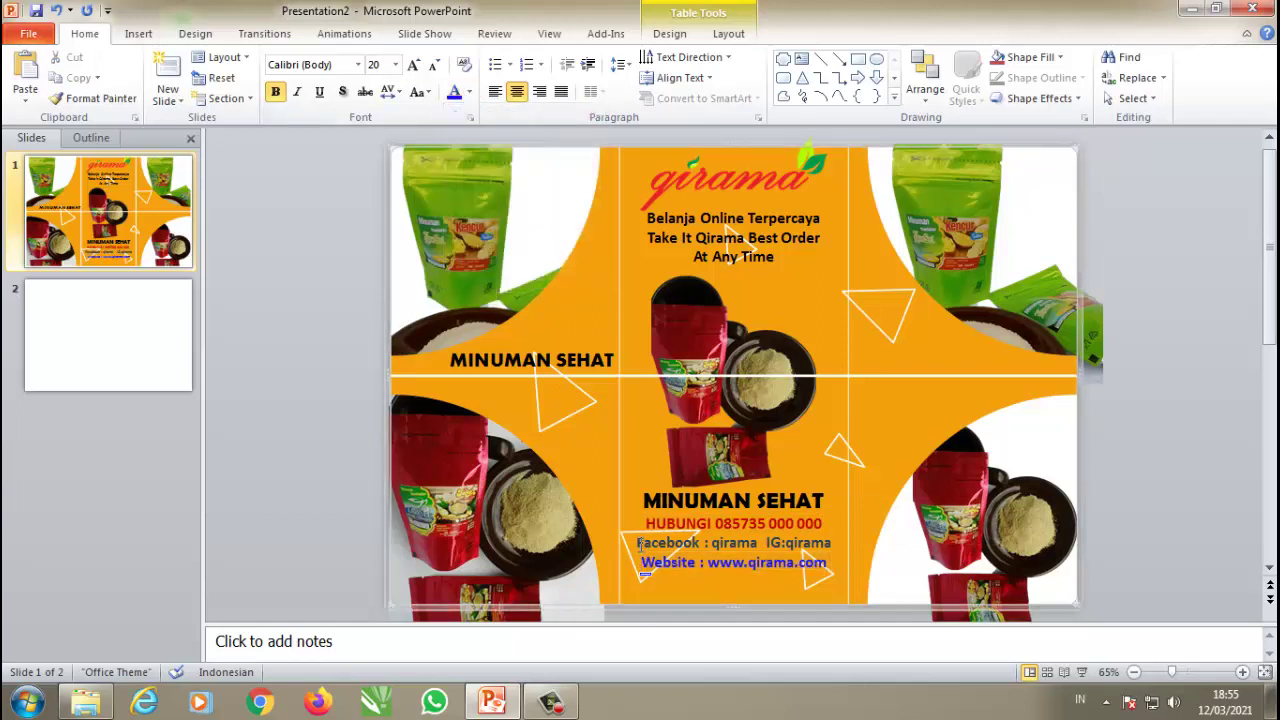
left_click_drag(636, 543, 836, 543)
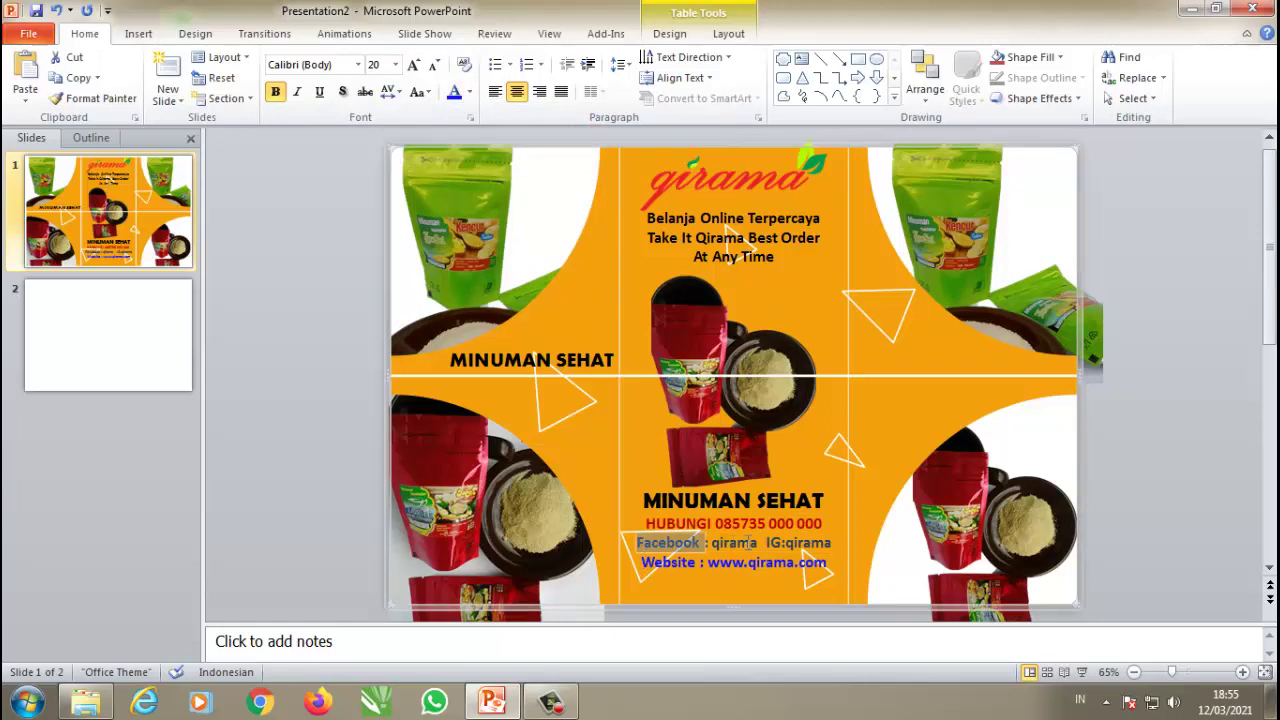
left_click(454, 92)
left_click(777, 437)
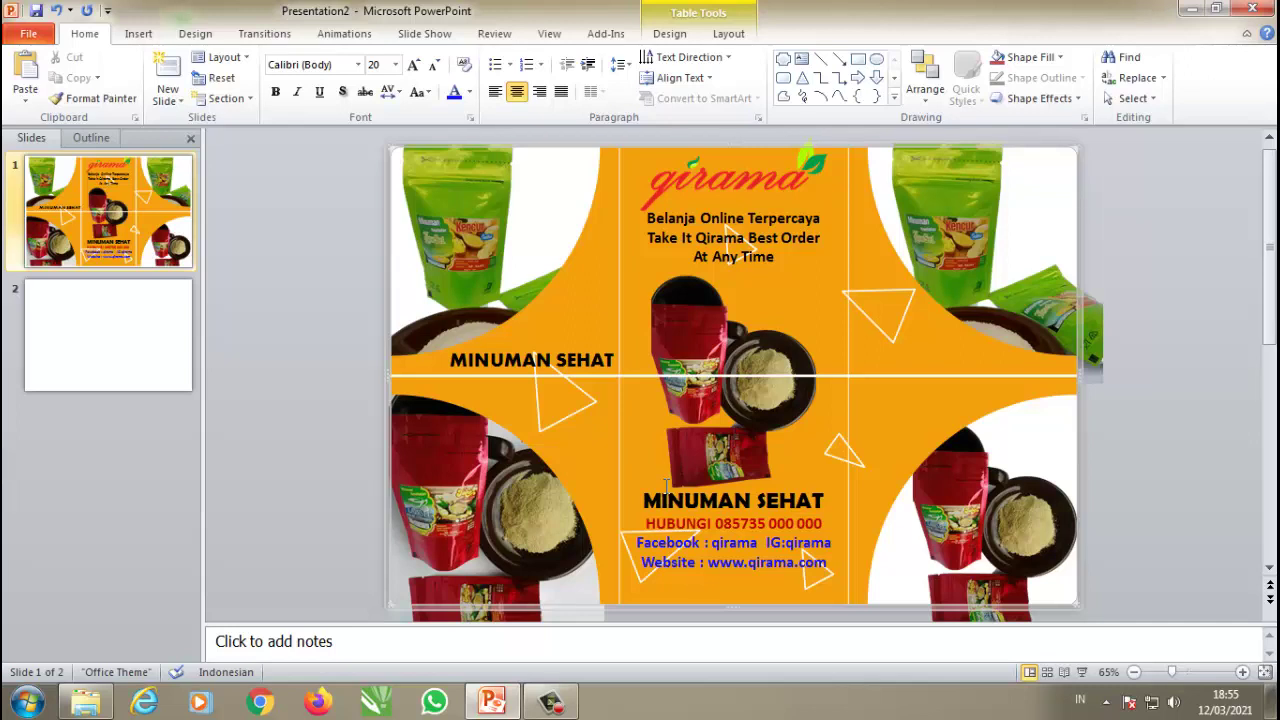
Step: Type 'TINGGAL SEDUH TANPA CAMPURAN GULA' in the lower-left table cell, fixing the mistyped start
left_click(572, 410)
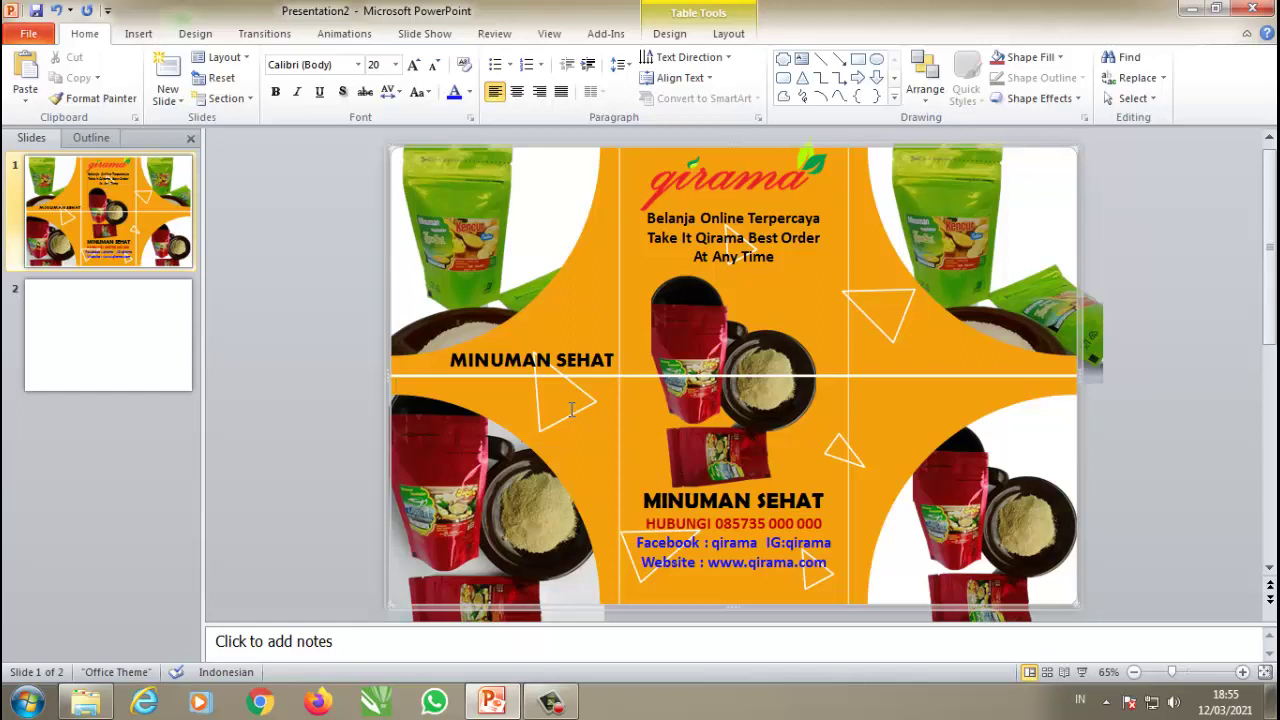
type("Tingg")
key("BackSpace")
key("BackSpace")
key("BackSpace")
key("BackSpace")
type("TI")
type("NGGAL")
type(" SEDUH")
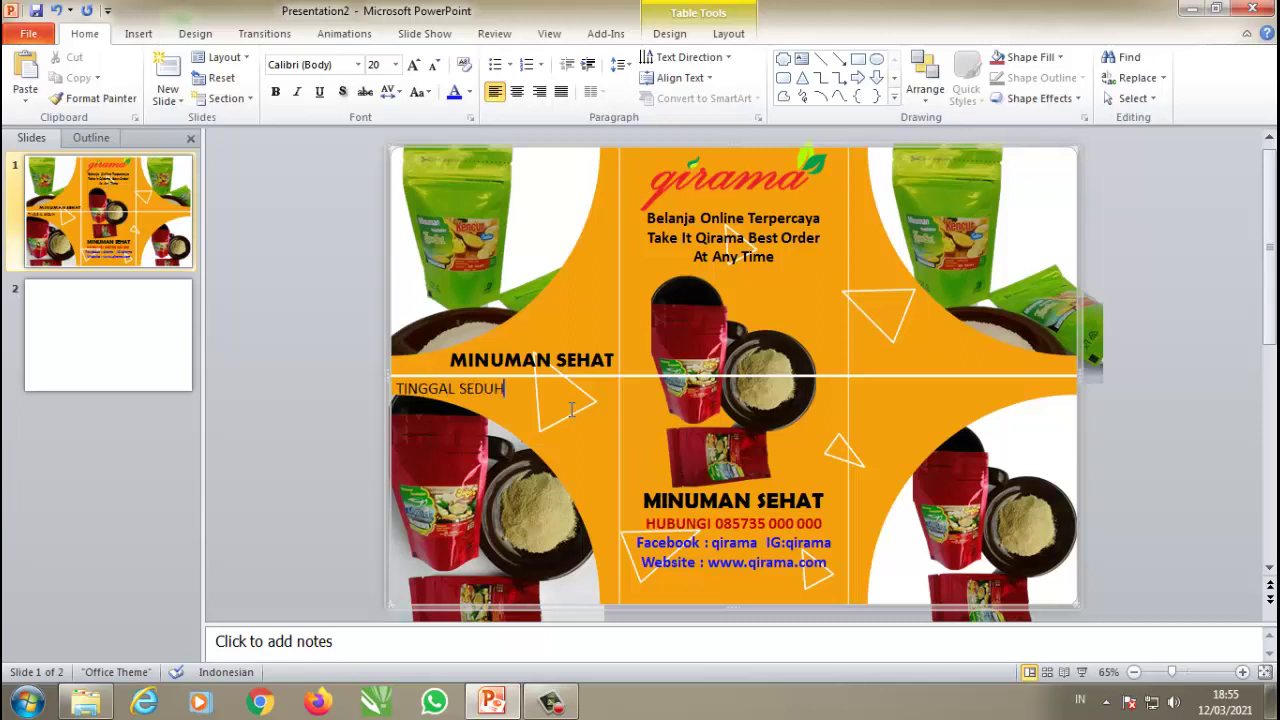
type(" TAN")
type("PA C")
type("AMPURAN ")
type("GULA")
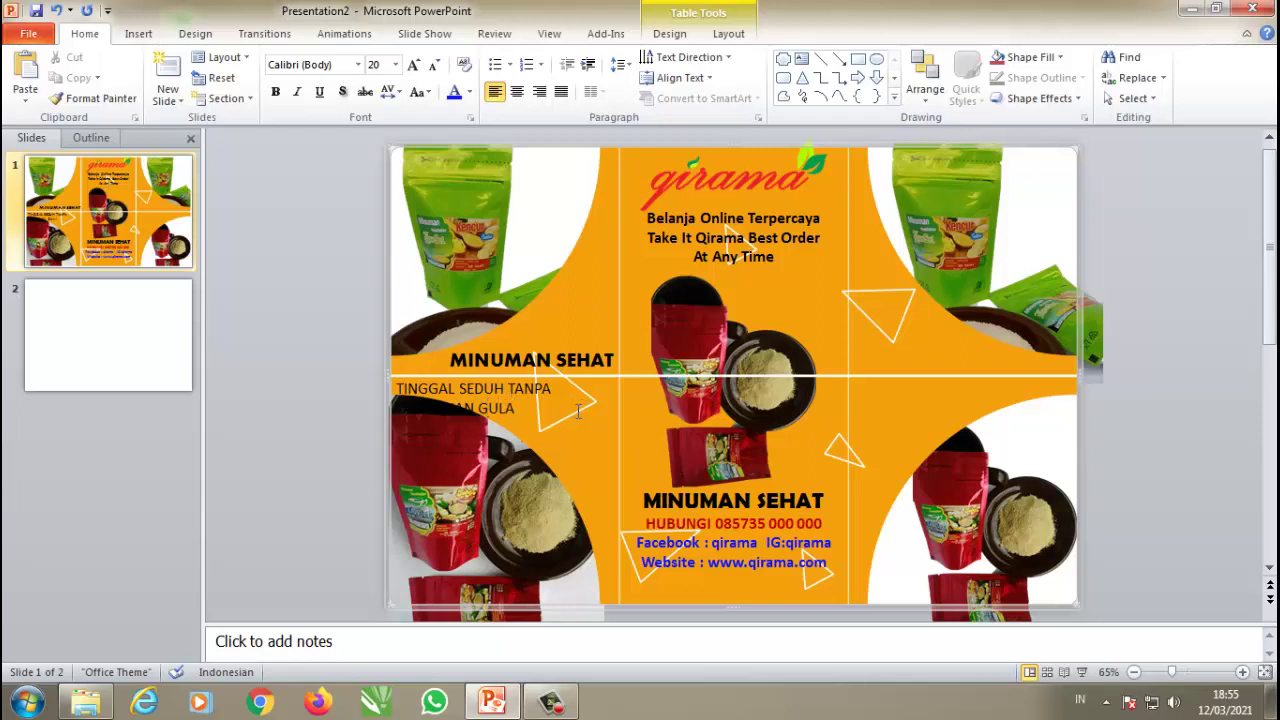
Step: Right-align the two-line 'TINGGAL SEDUH TANPA TAMBAHAN GULA' text within its table cell
left_click_drag(515, 408, 396, 388)
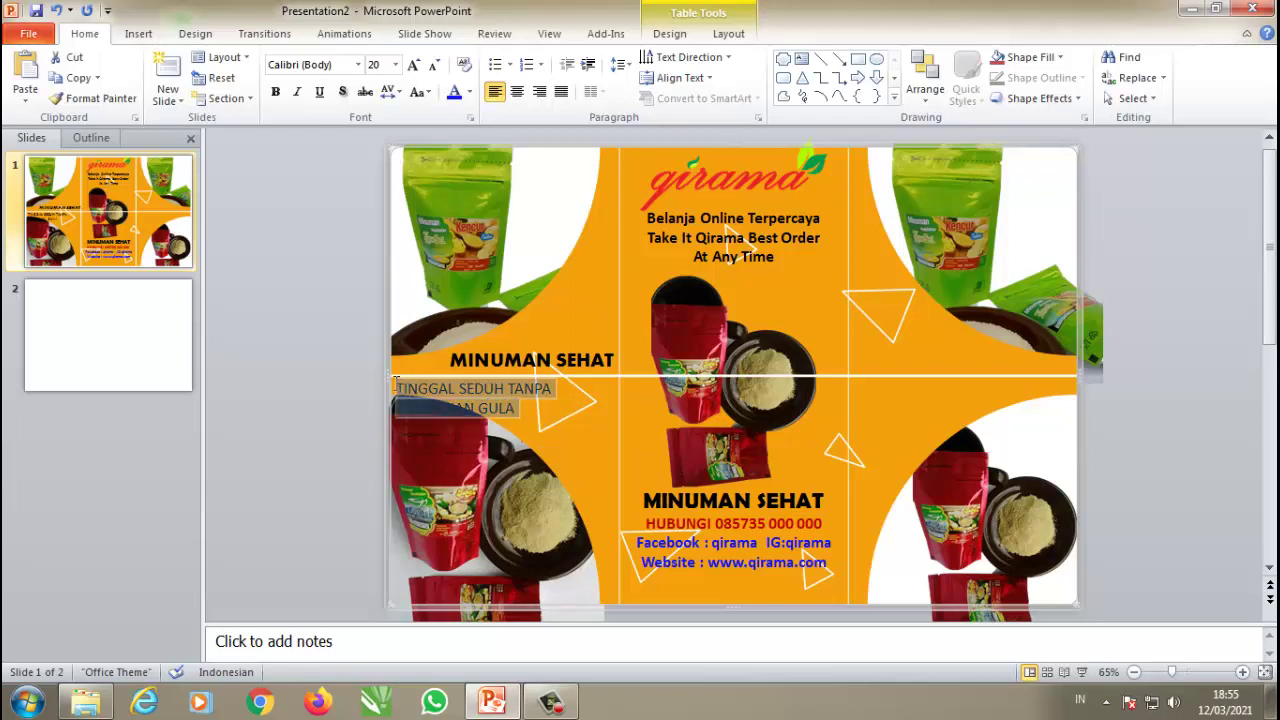
left_click(670, 33)
left_click(722, 34)
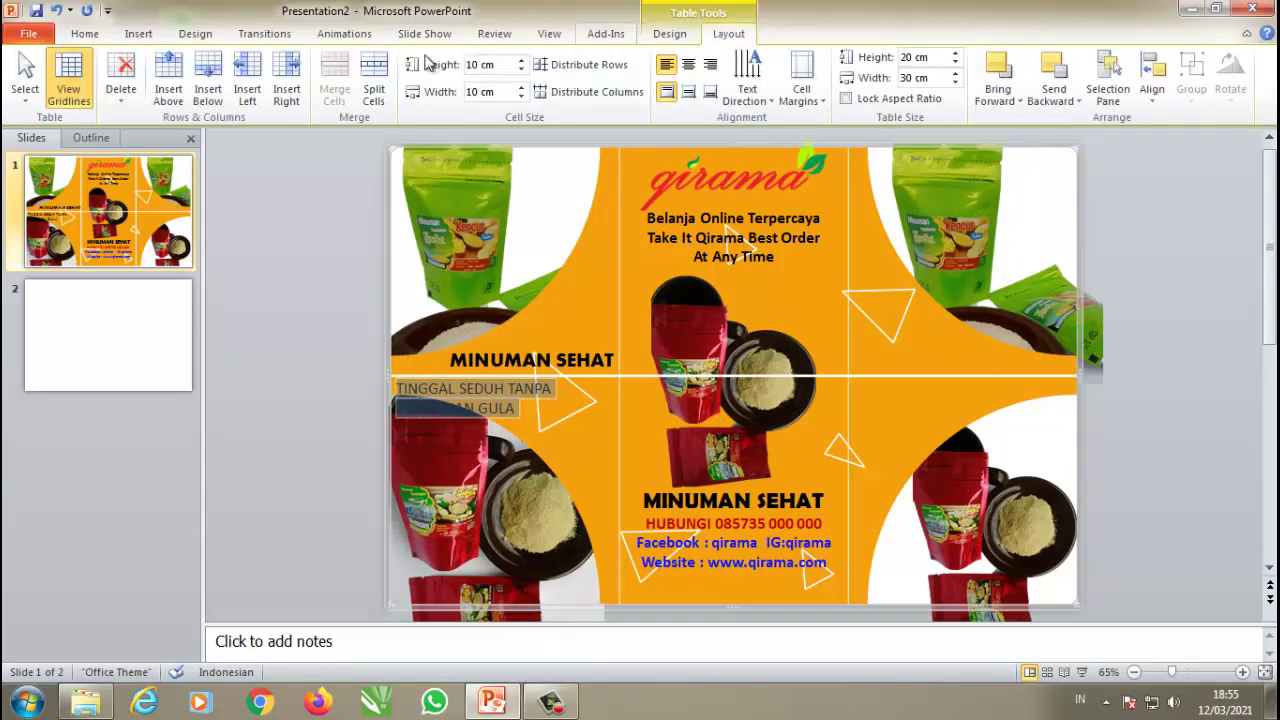
left_click(688, 64)
left_click(710, 64)
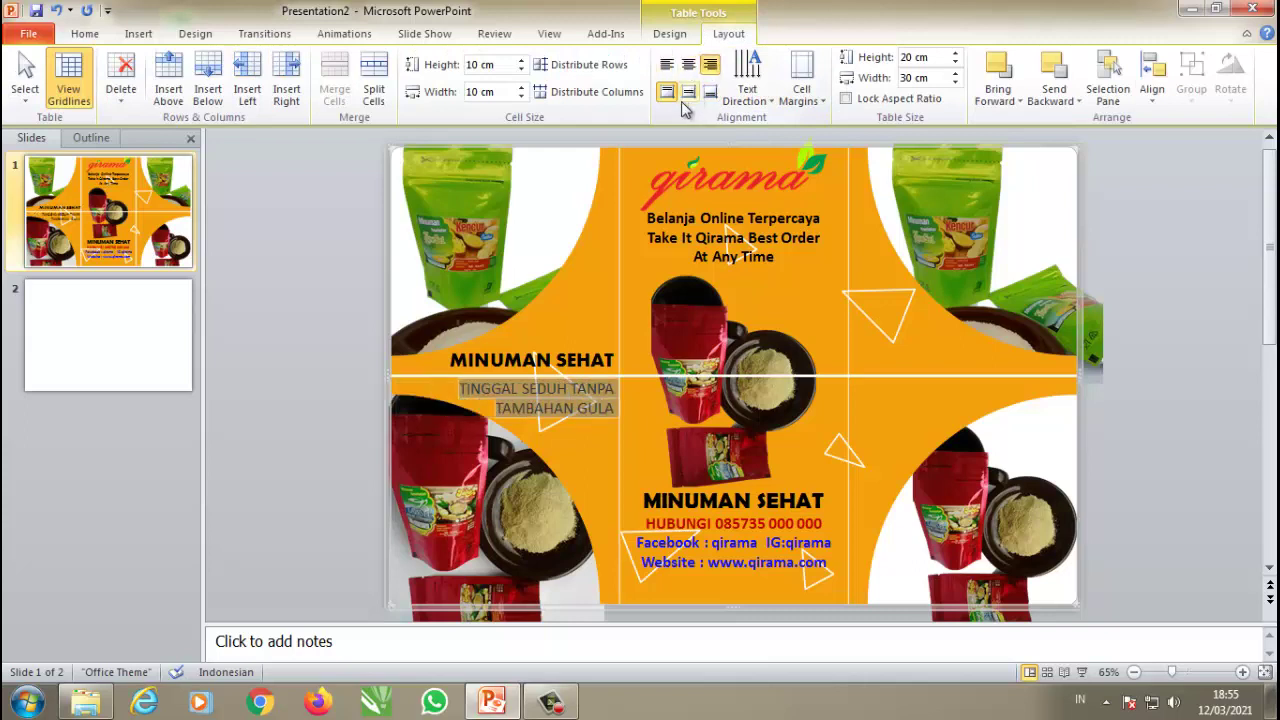
left_click(85, 34)
Step: Try Berlin Sans FB Demi and Aharoni on the description and bottom cells, then undo Aharoni
left_click(358, 65)
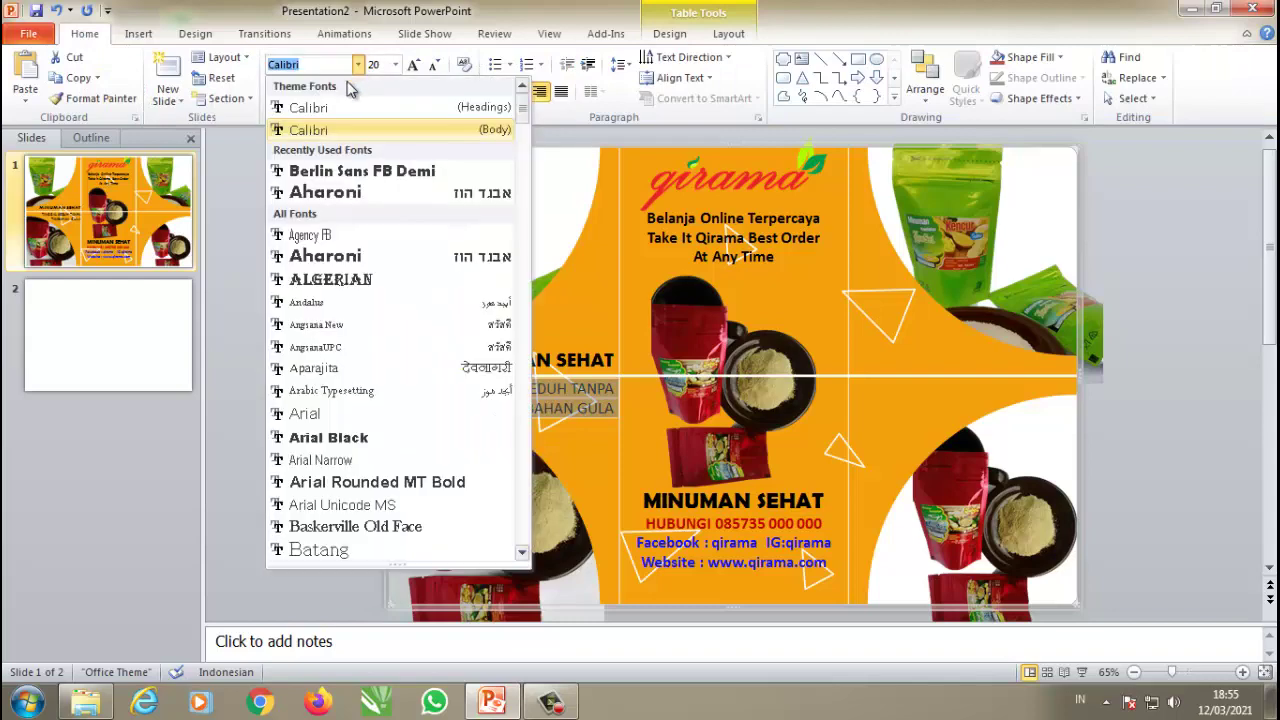
left_click(320, 166)
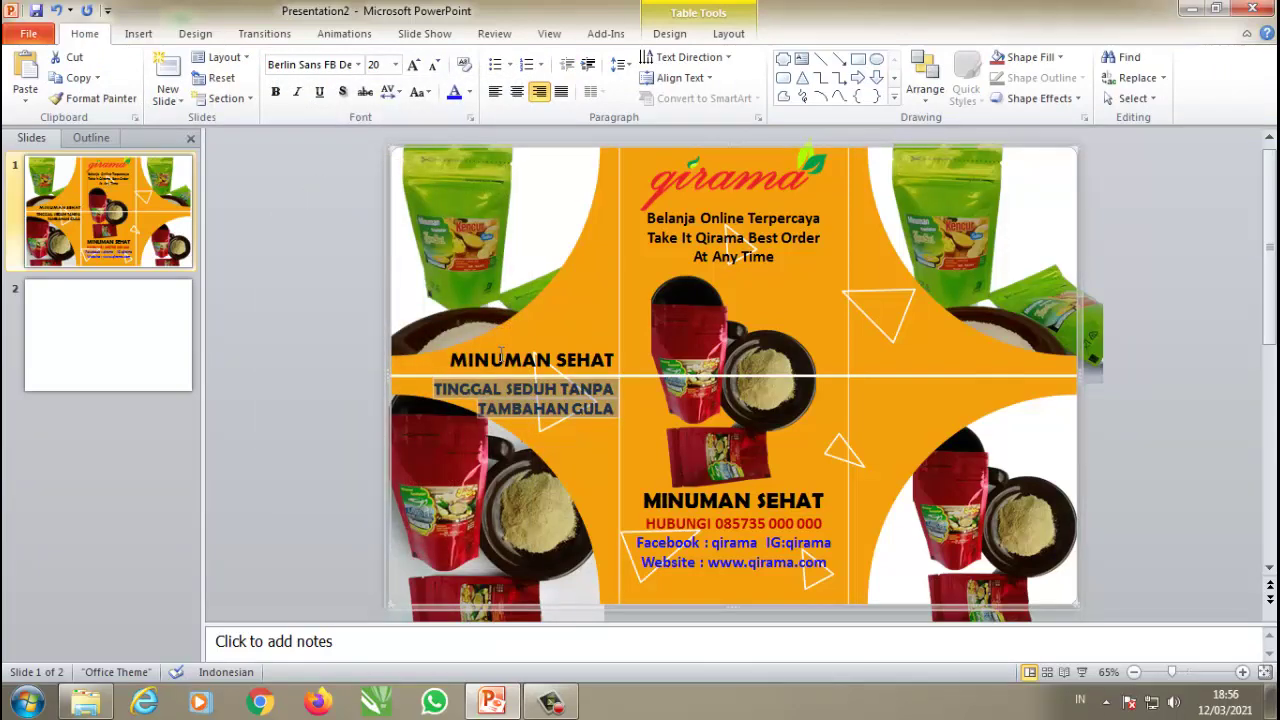
left_click(500, 357)
left_click_drag(437, 398, 660, 420)
left_click(357, 66)
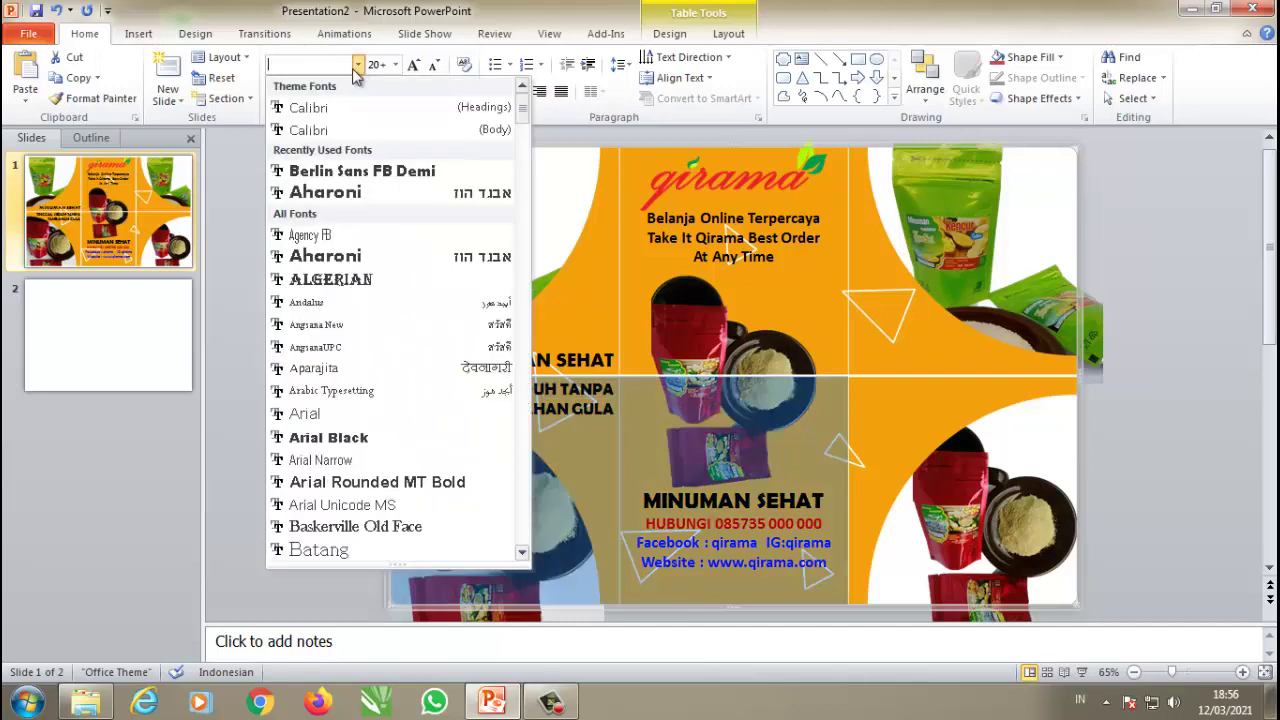
left_click(333, 192)
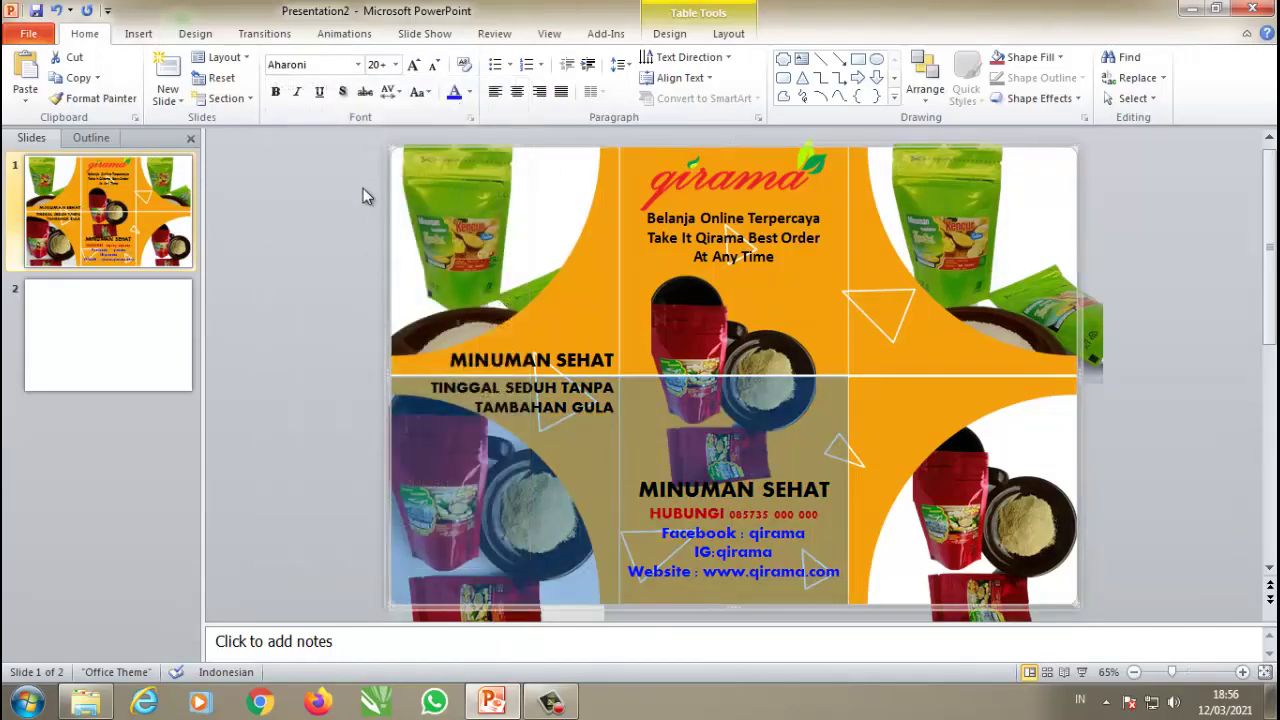
left_click(551, 456)
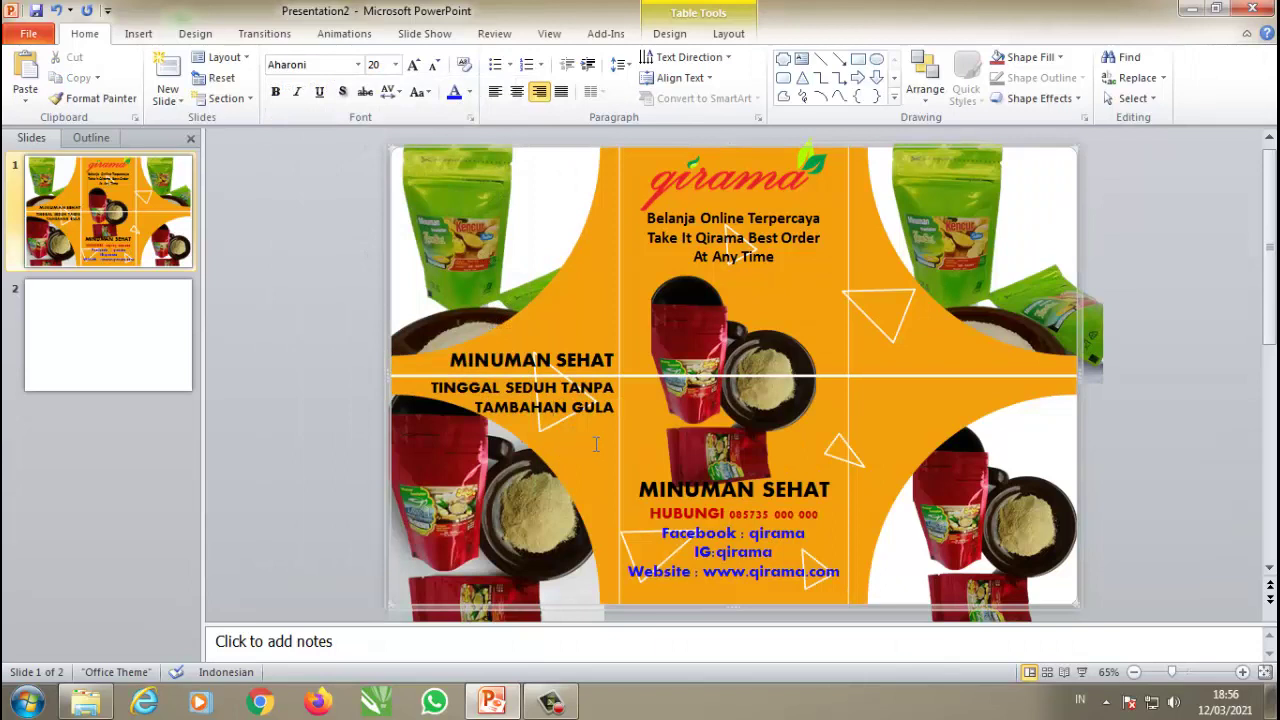
key("ctrl+z")
Step: Try Aharoni and then Cooper Black on the TINGGAL SEDUH TANPA TAMBAHAN GULA text
left_click(596, 443)
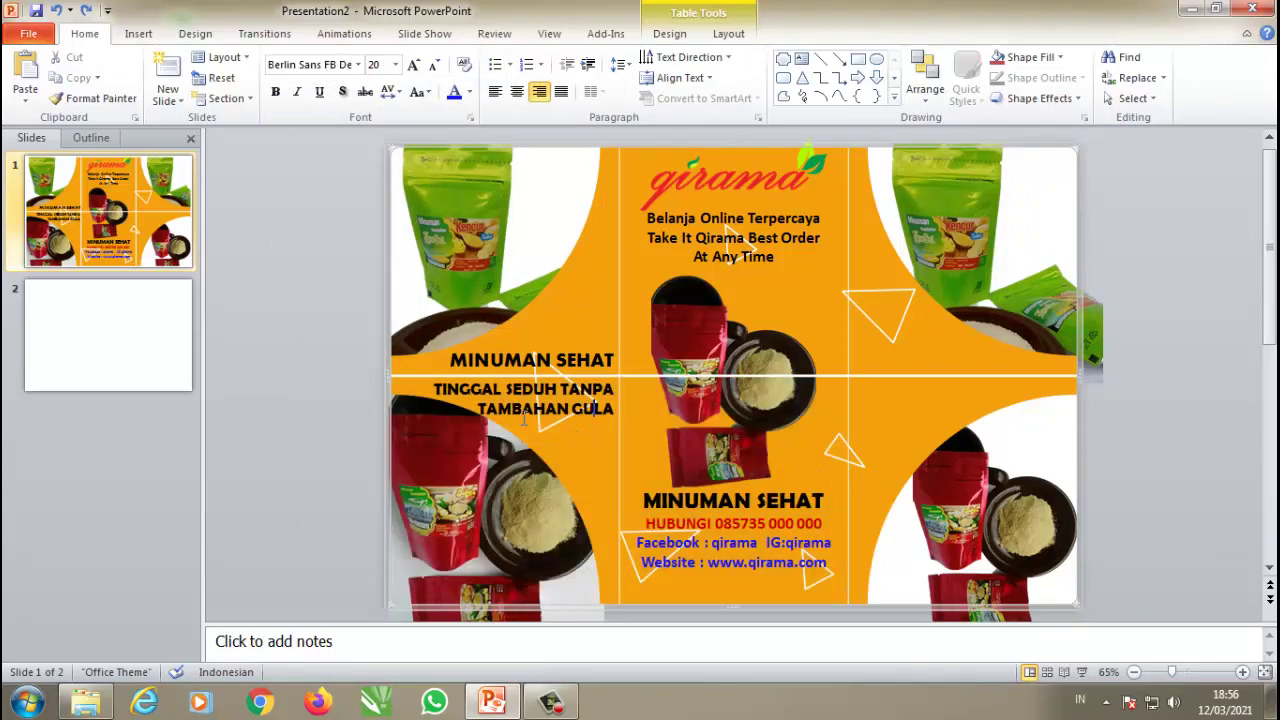
left_click_drag(436, 388, 612, 410)
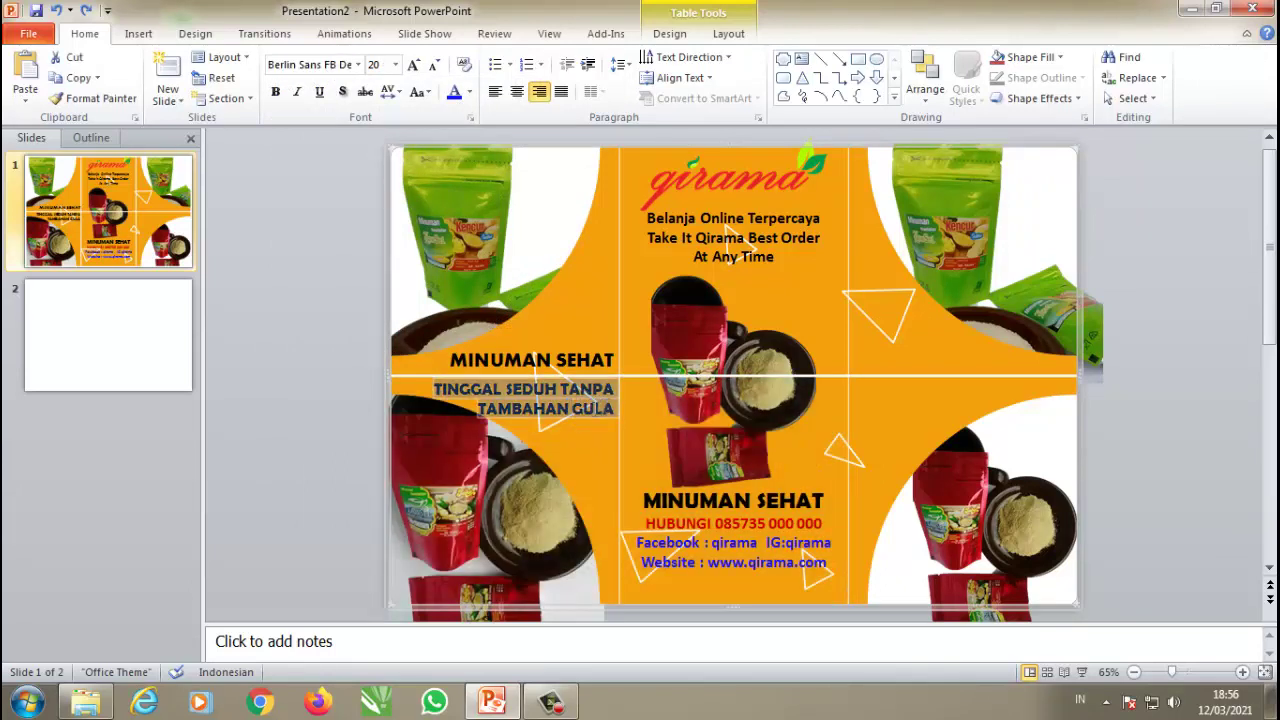
left_click(357, 64)
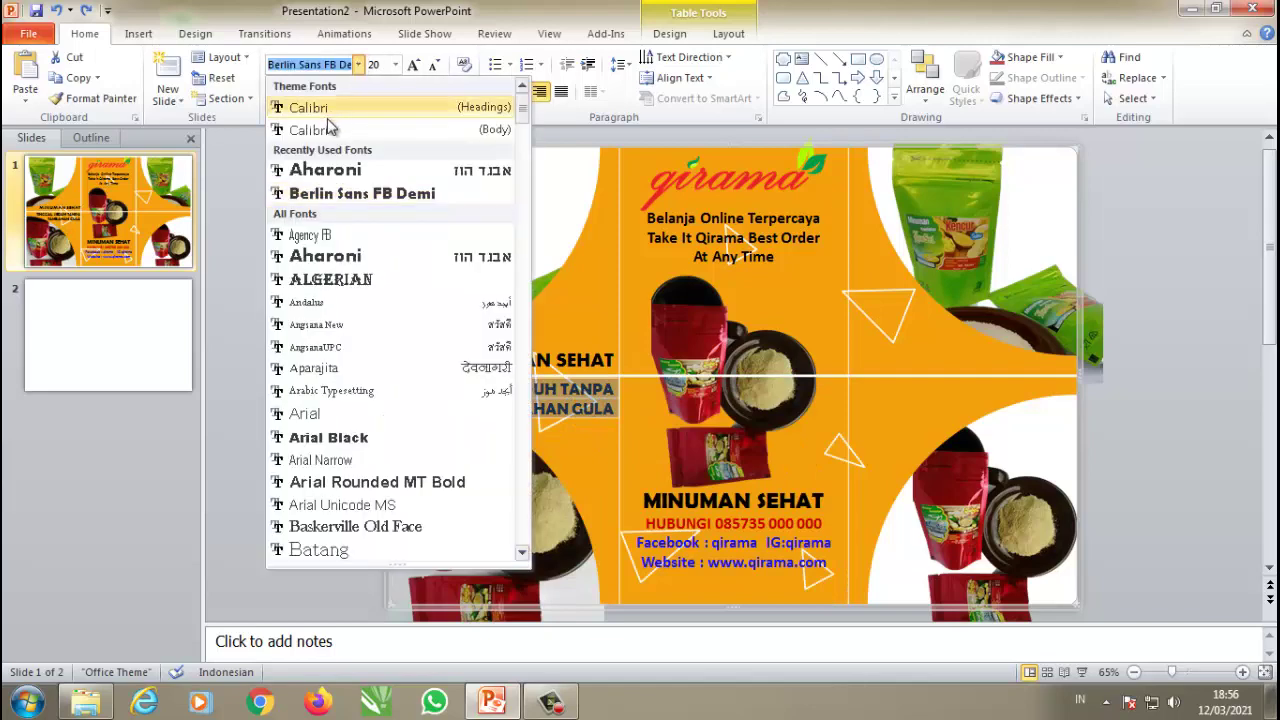
left_click(322, 177)
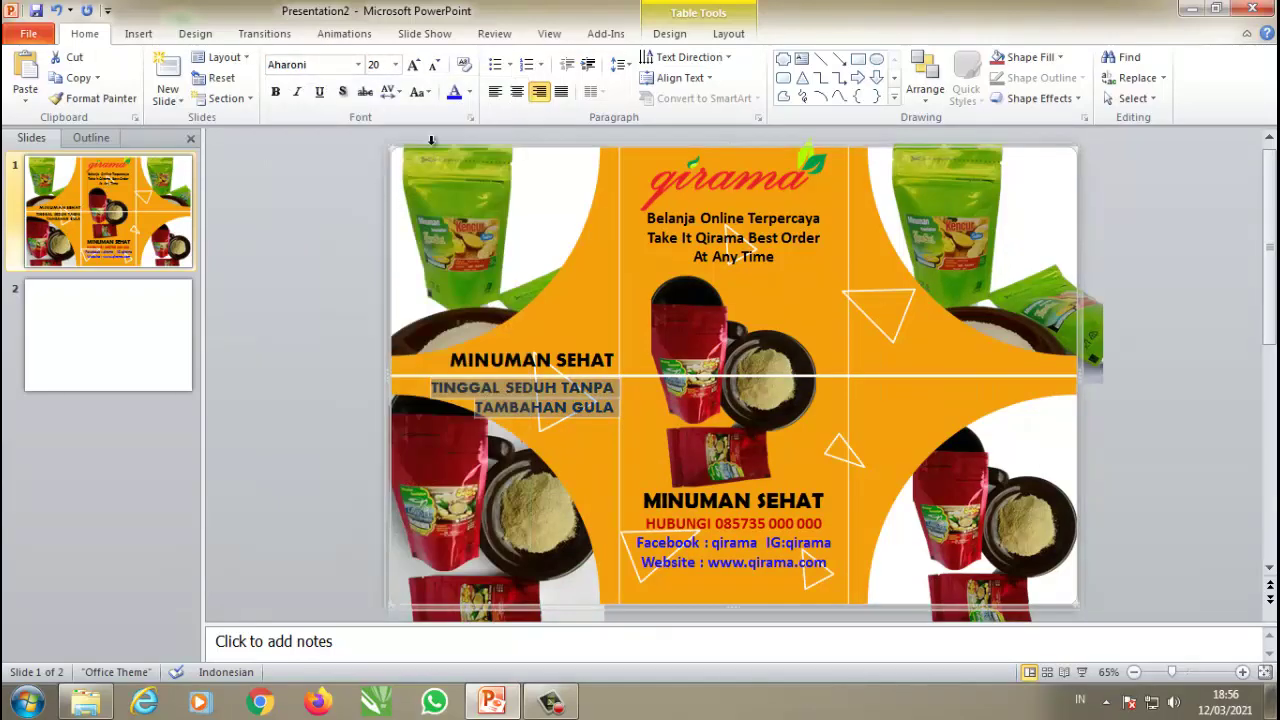
left_click(396, 65)
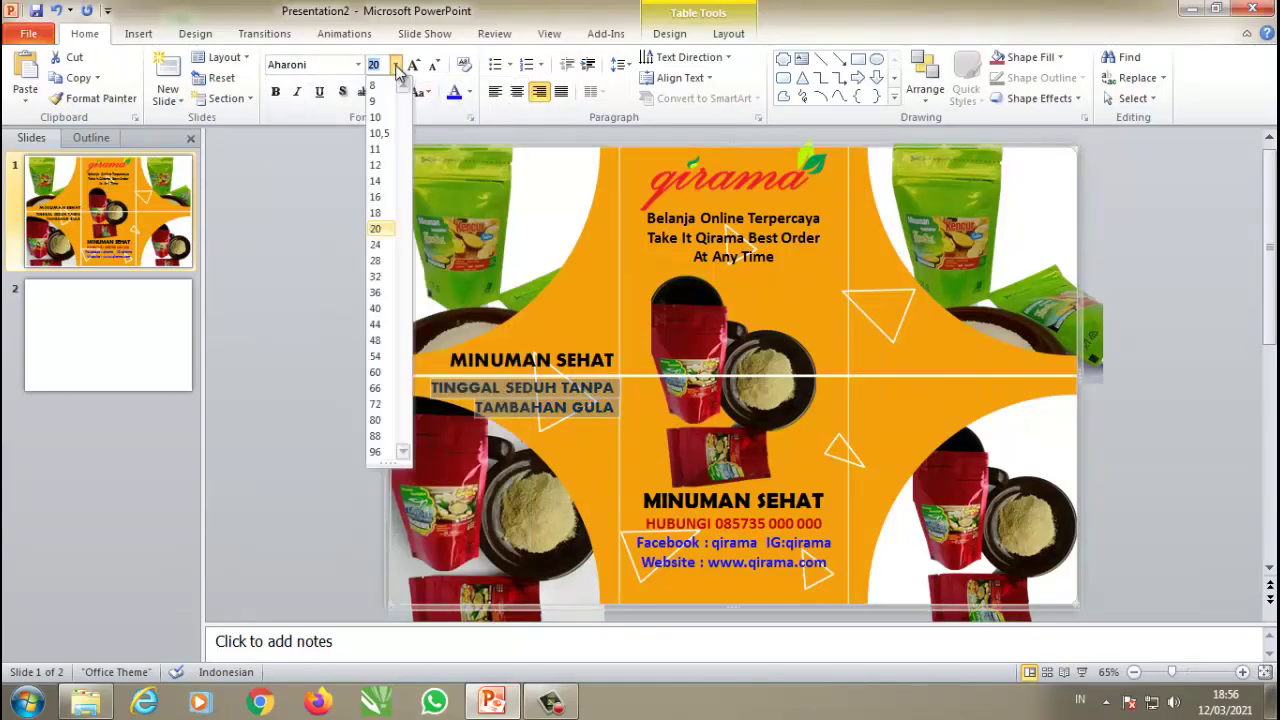
left_click(571, 407)
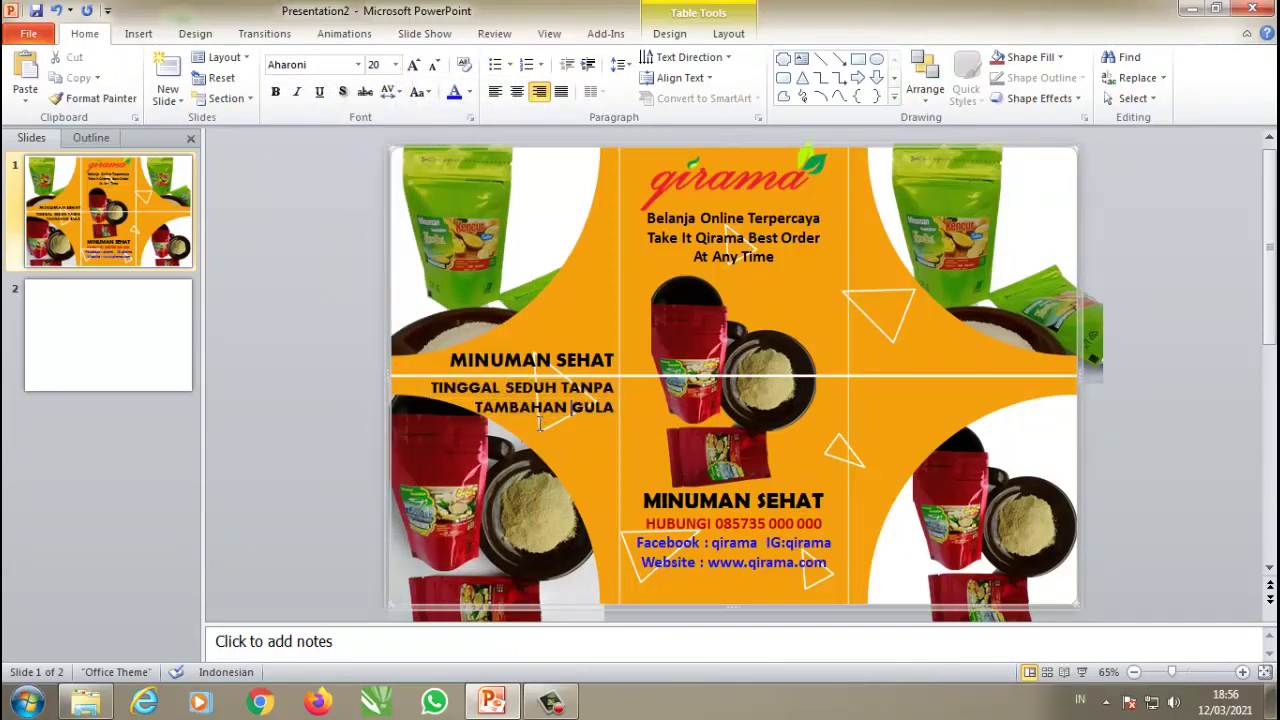
key("ctrl+a")
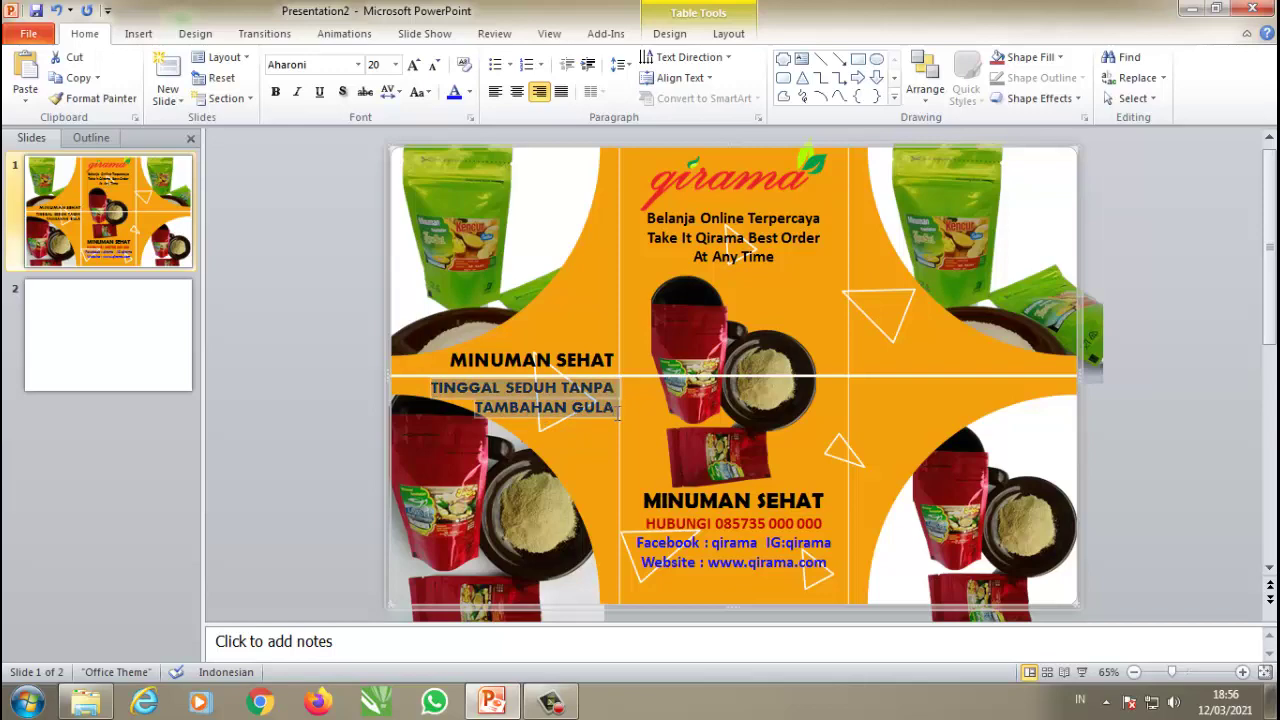
left_click(357, 64)
scroll(335, 470, "down", 4)
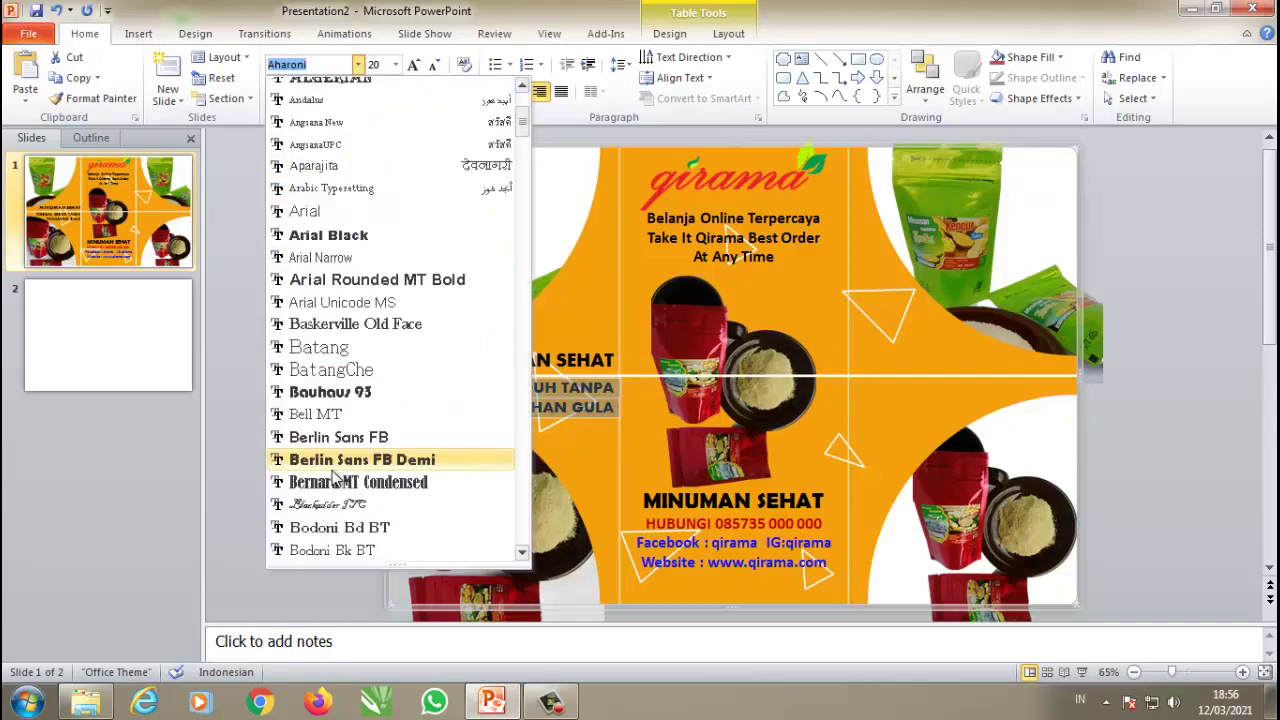
scroll(335, 470, "down", 6)
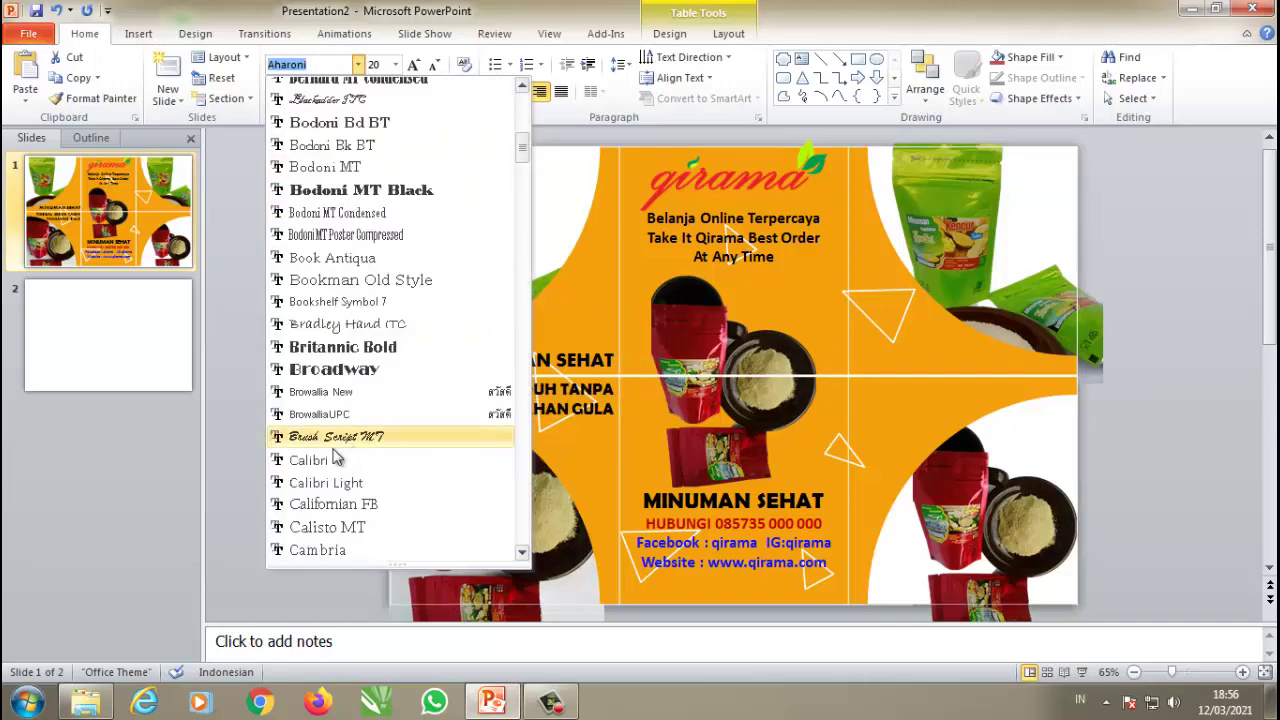
scroll(335, 470, "down", 3)
scroll(333, 468, "down", 2)
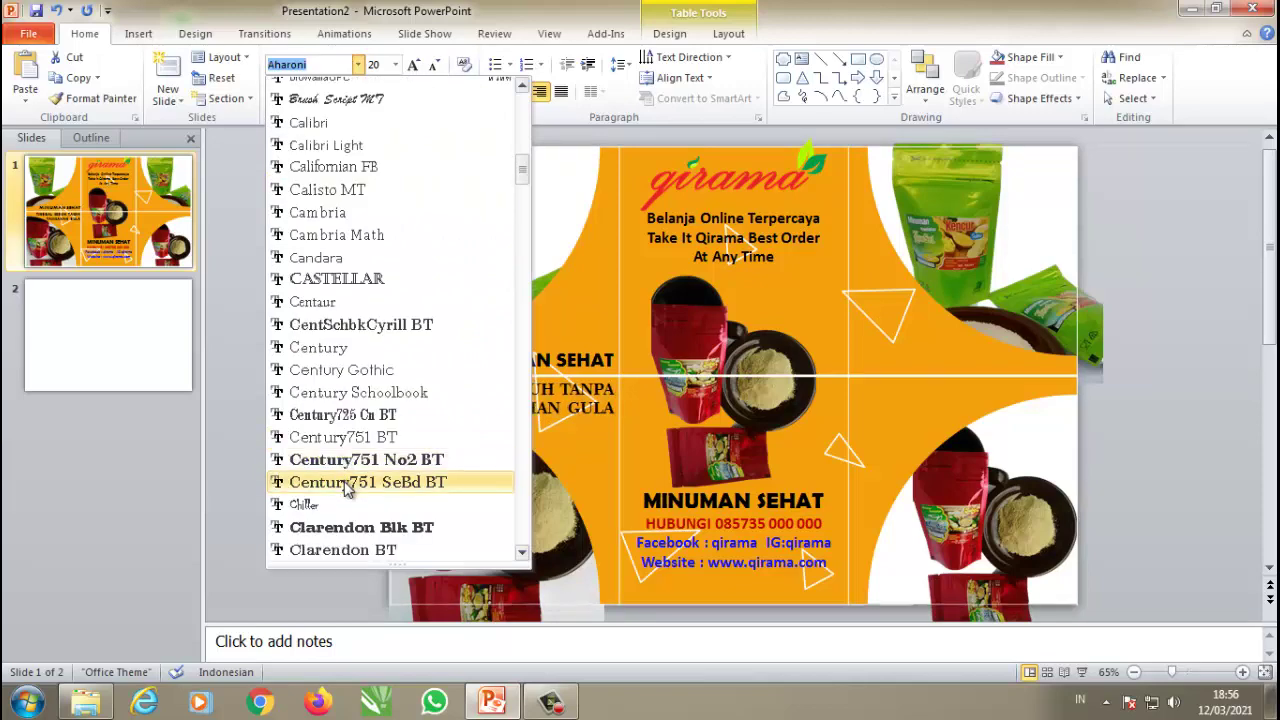
scroll(338, 527, "down", 2)
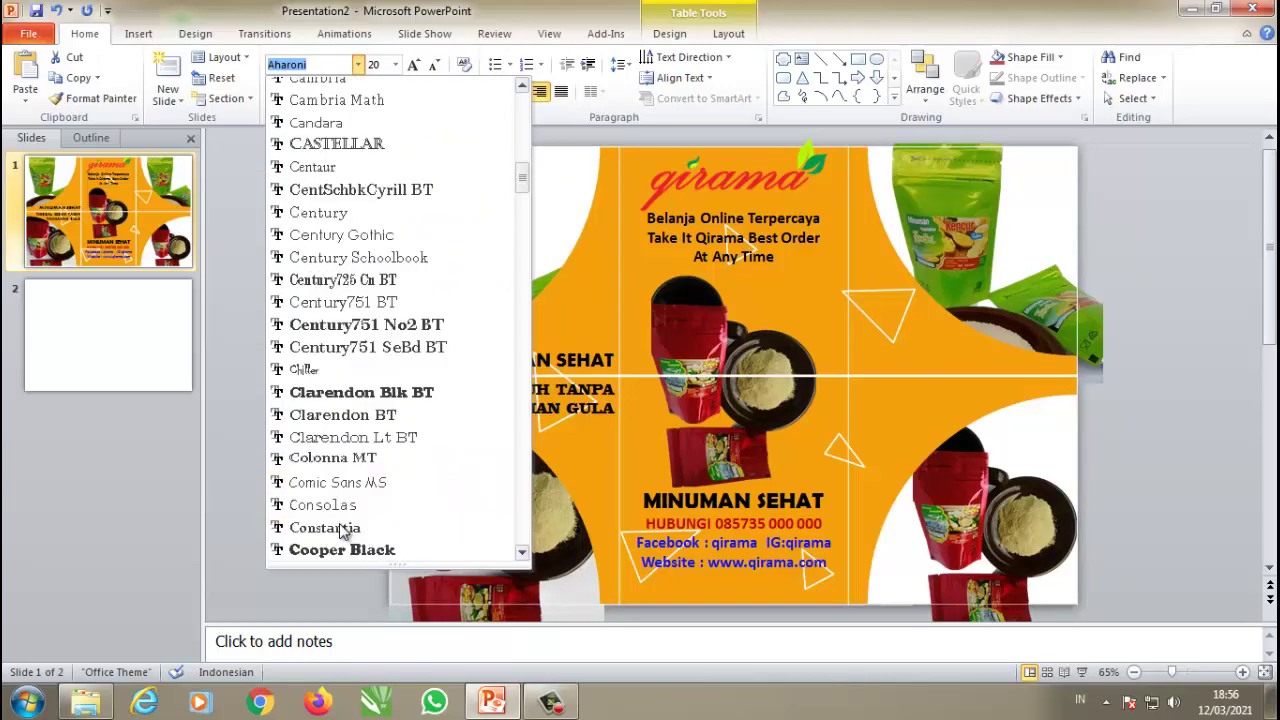
scroll(340, 530, "down", 2)
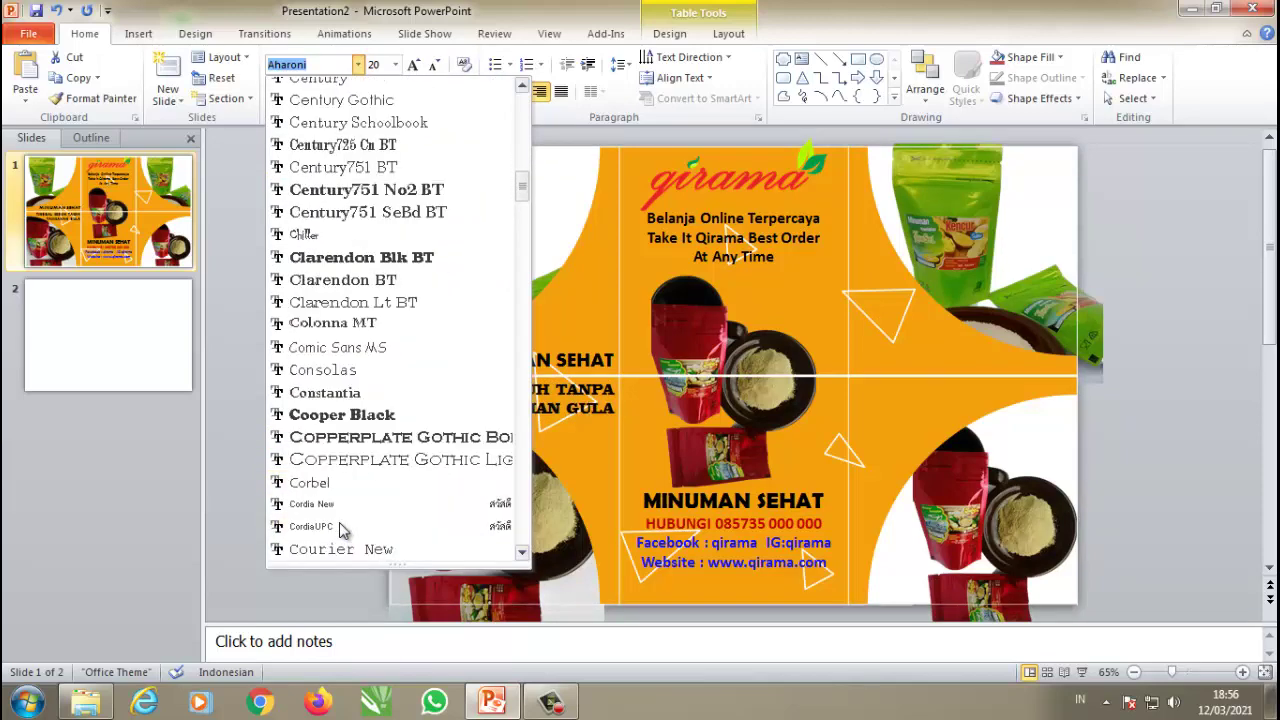
left_click(347, 415)
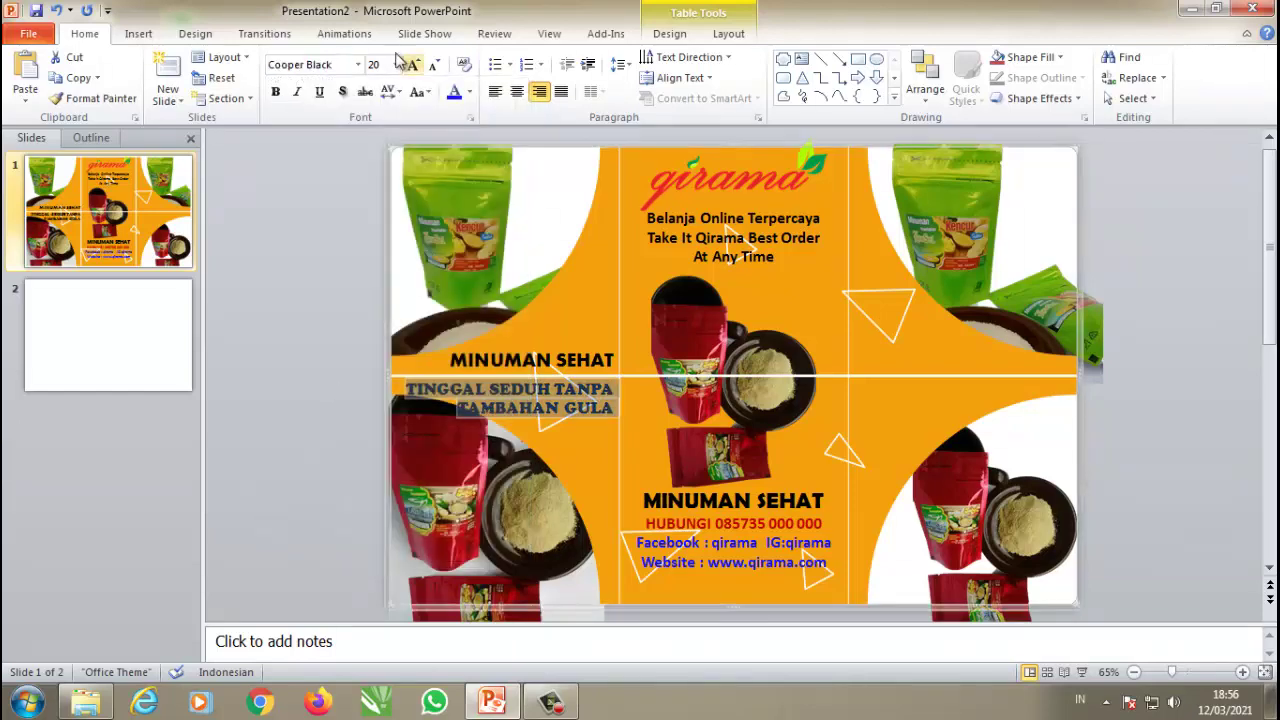
Step: Set the subtitle font to Franklin Gothic Demi Cond
left_click(357, 65)
scroll(345, 435, "down", 5)
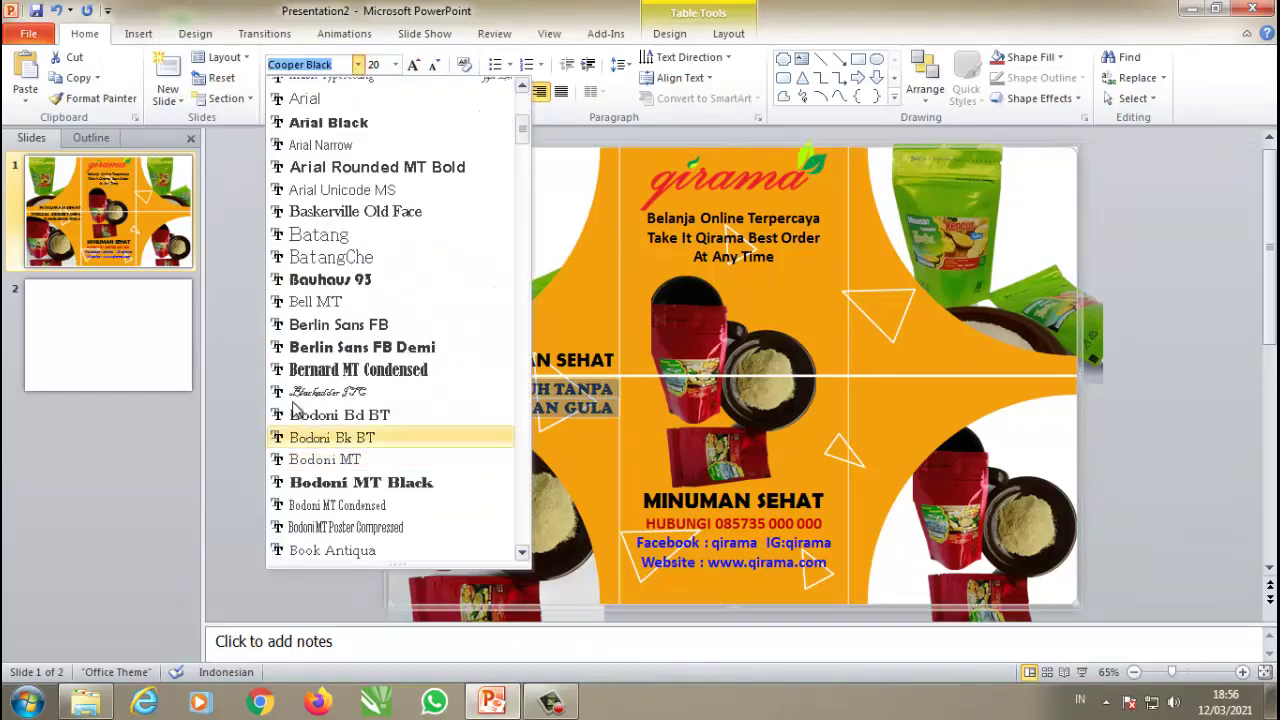
scroll(350, 480, "down", 7)
scroll(352, 490, "down", 5)
scroll(352, 490, "down", 8)
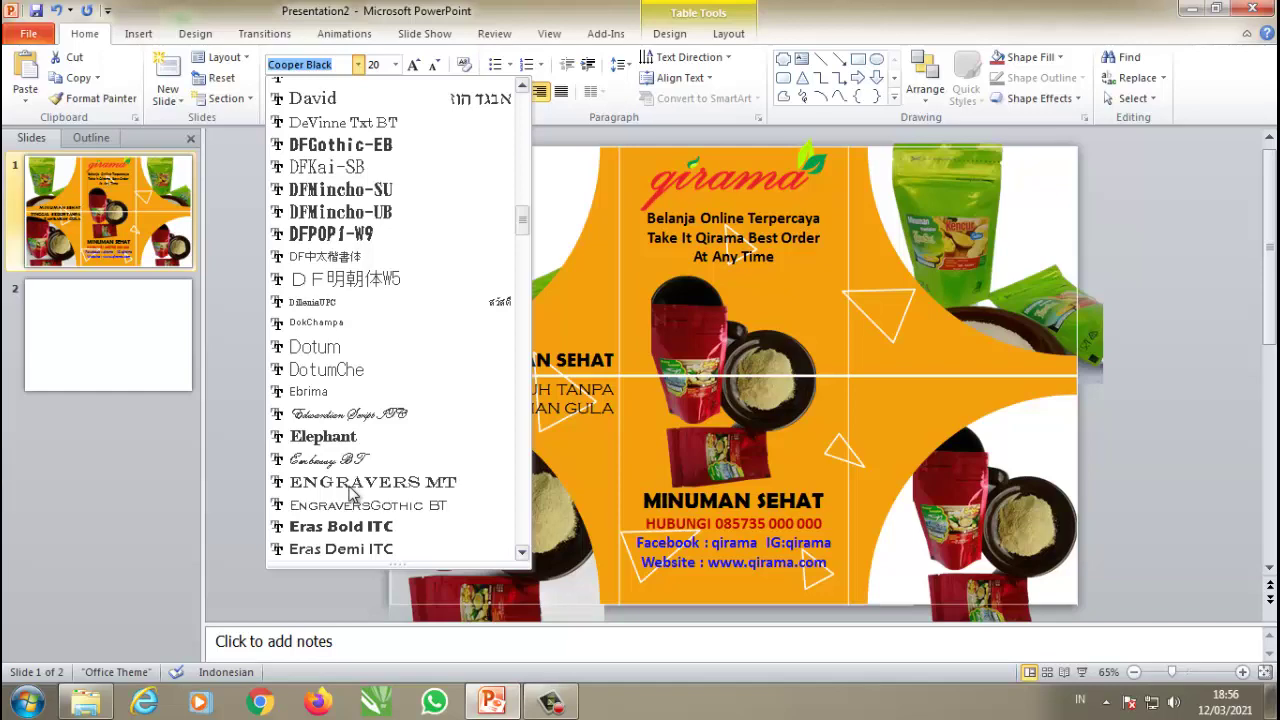
scroll(350, 490, "down", 2)
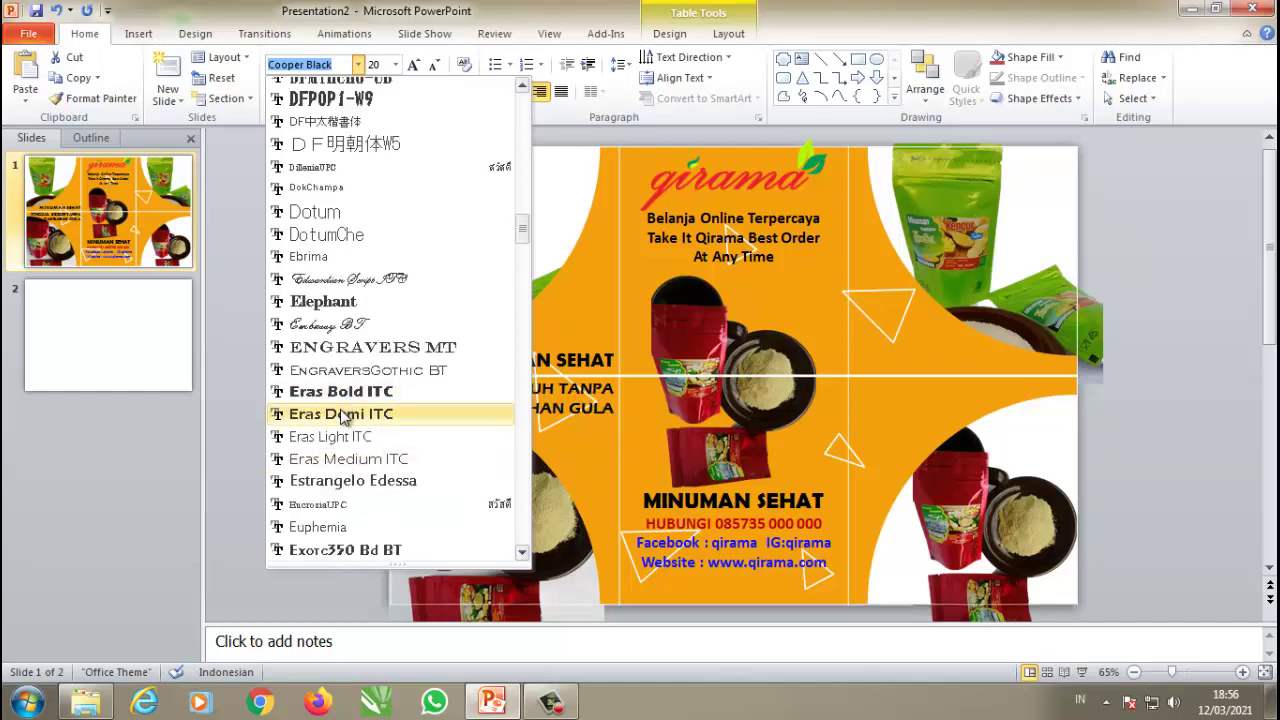
scroll(343, 418, "down", 4)
scroll(345, 400, "down", 2)
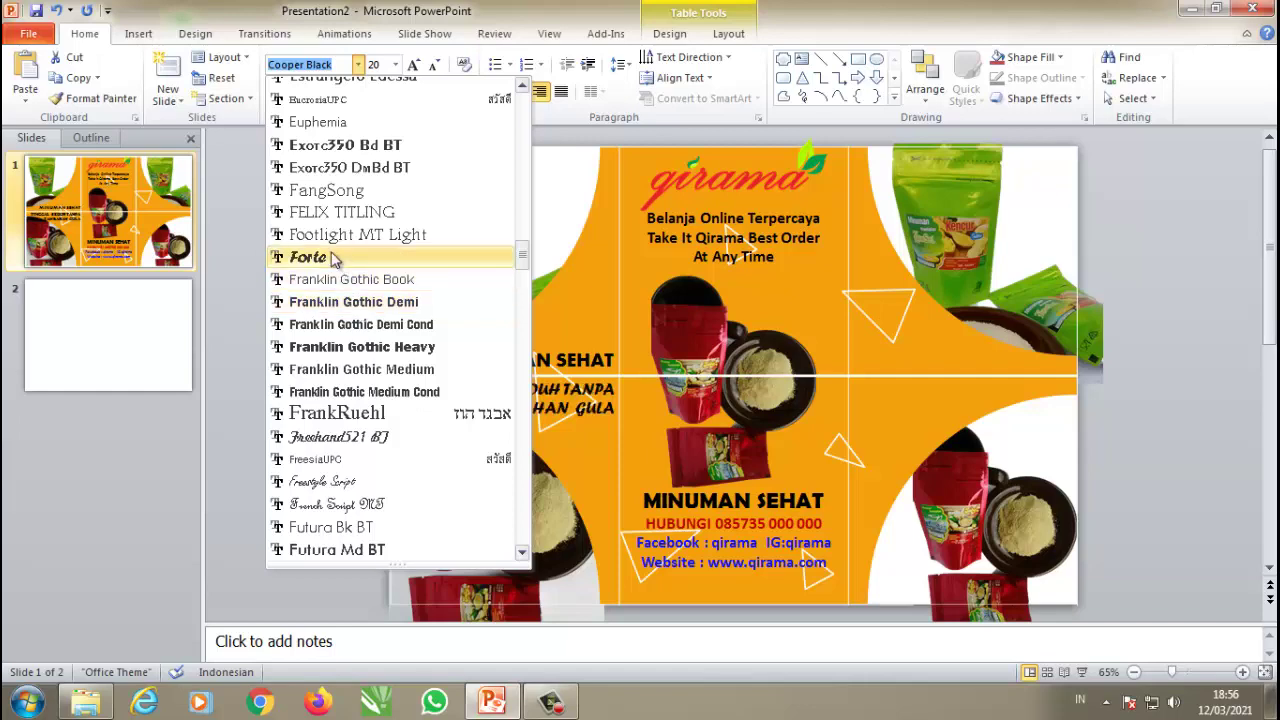
left_click(333, 324)
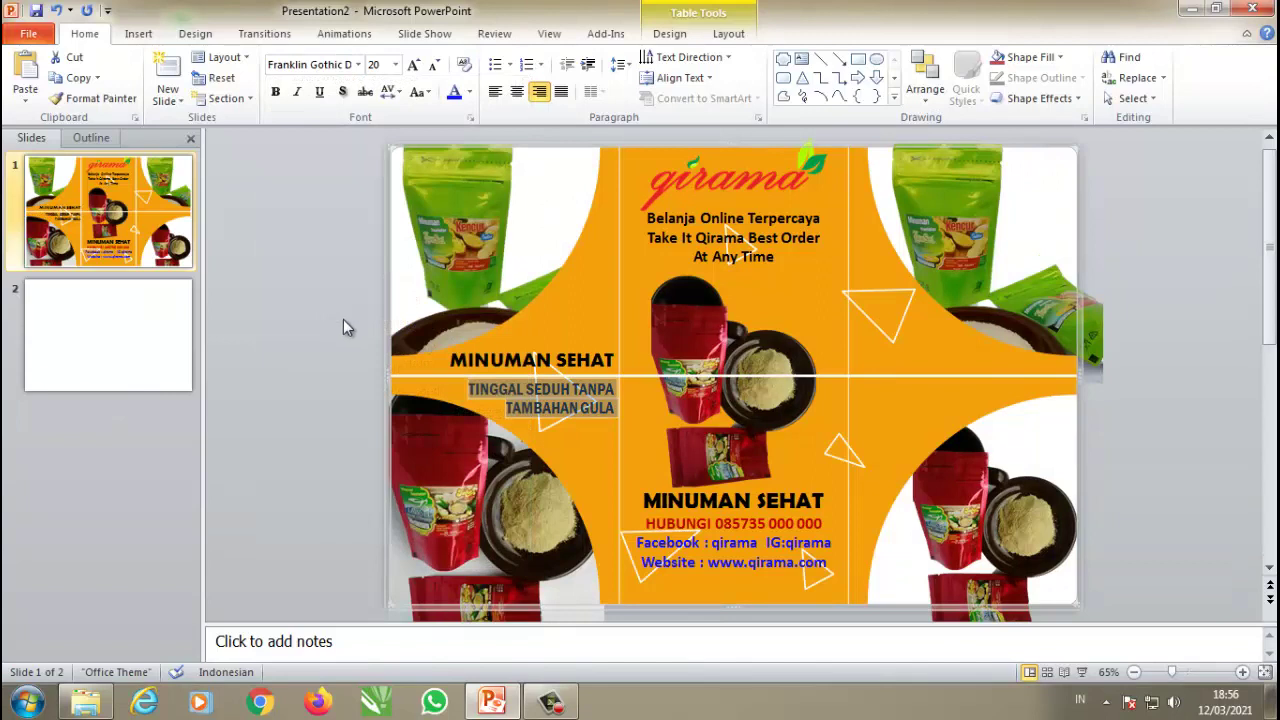
Step: Colour the TINGGAL SEDUH TANPA TAMBAHAN GULA subtitle blue
left_click(476, 359)
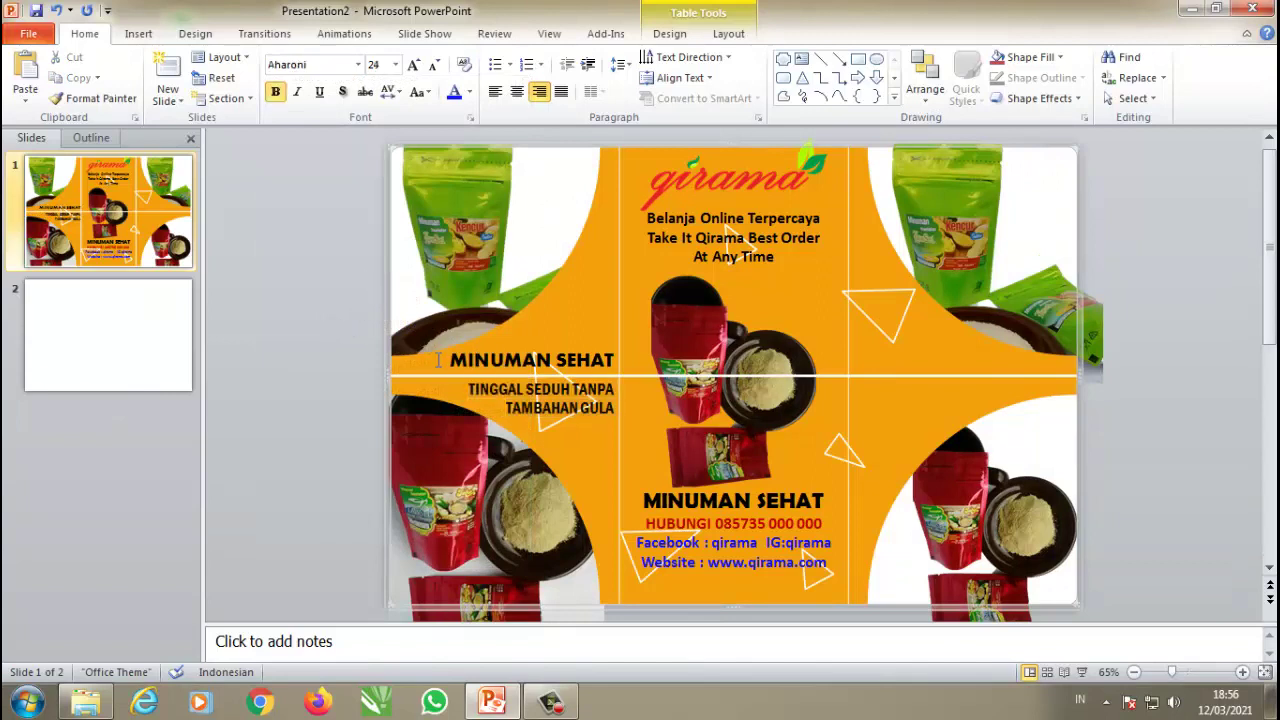
left_click_drag(443, 360, 616, 362)
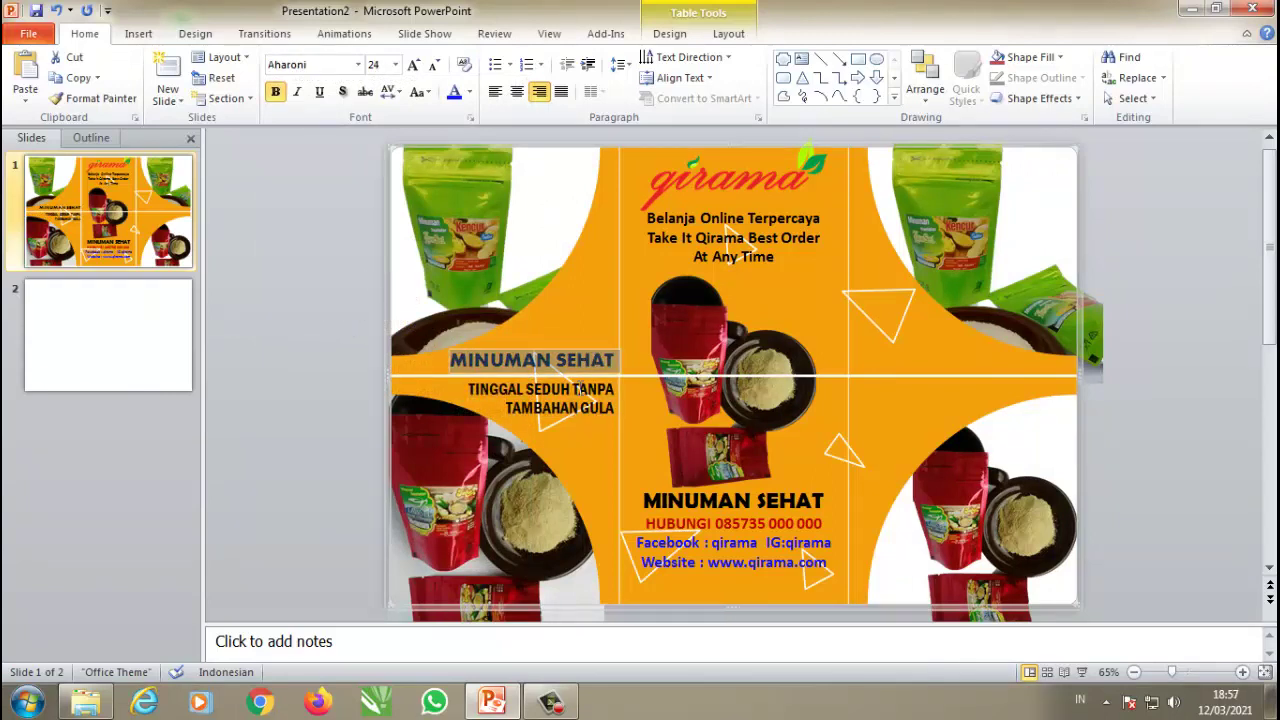
left_click(539, 432)
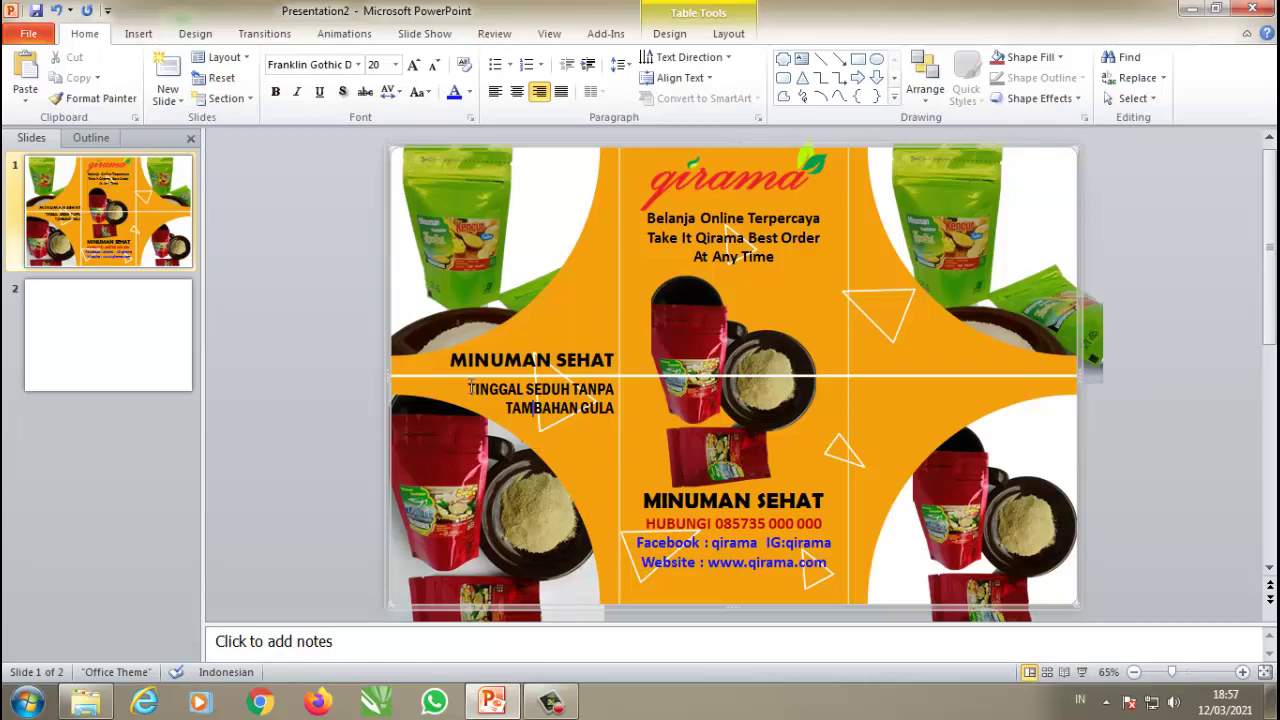
left_click_drag(470, 388, 616, 410)
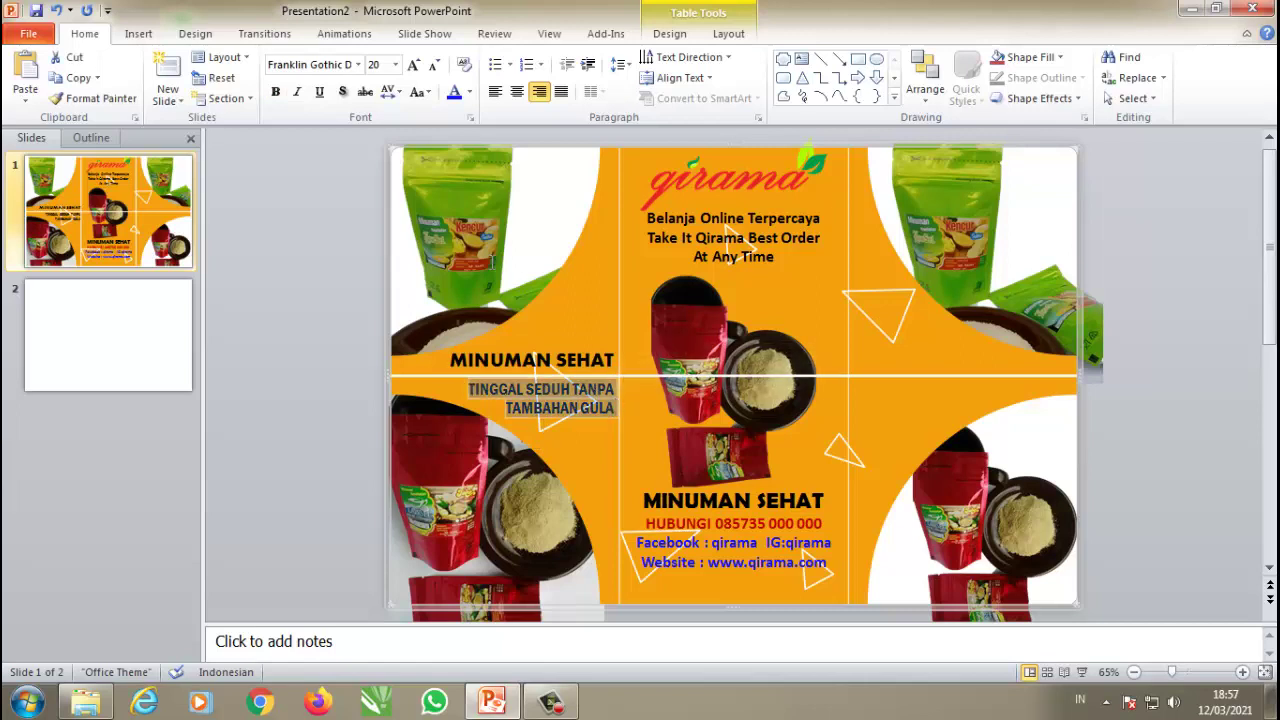
left_click(454, 92)
left_click(323, 397)
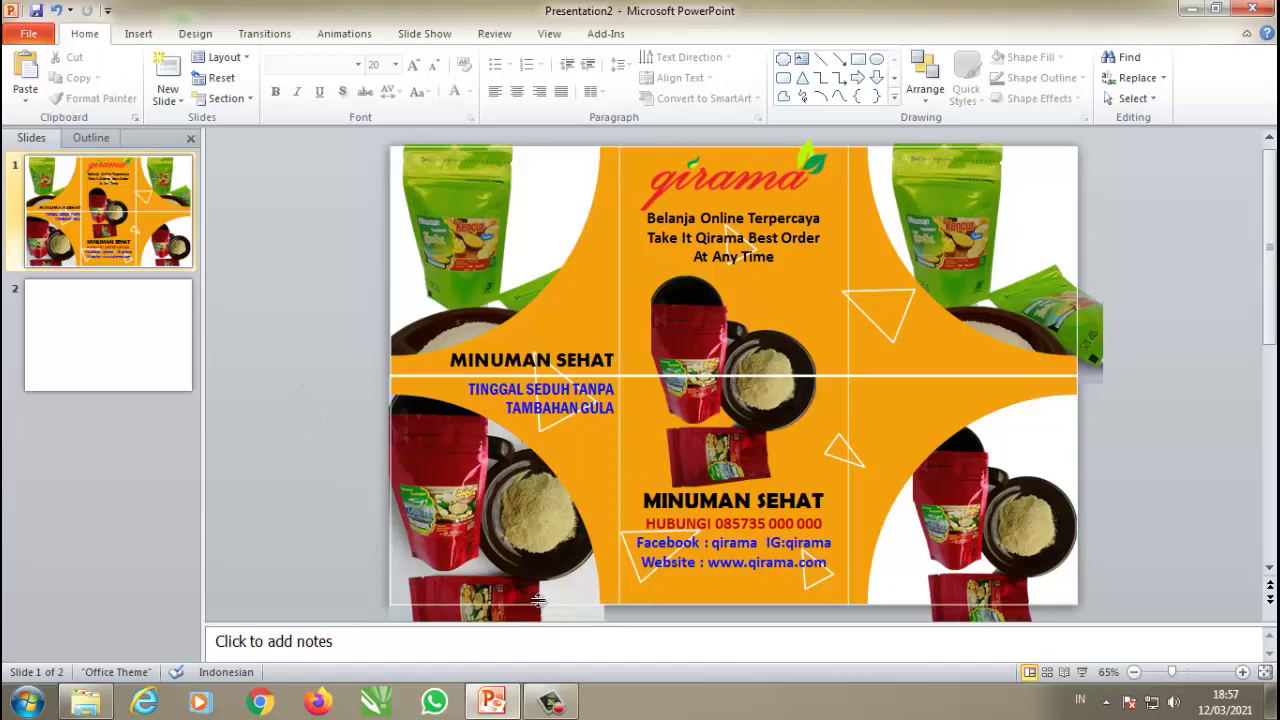
left_click(387, 600)
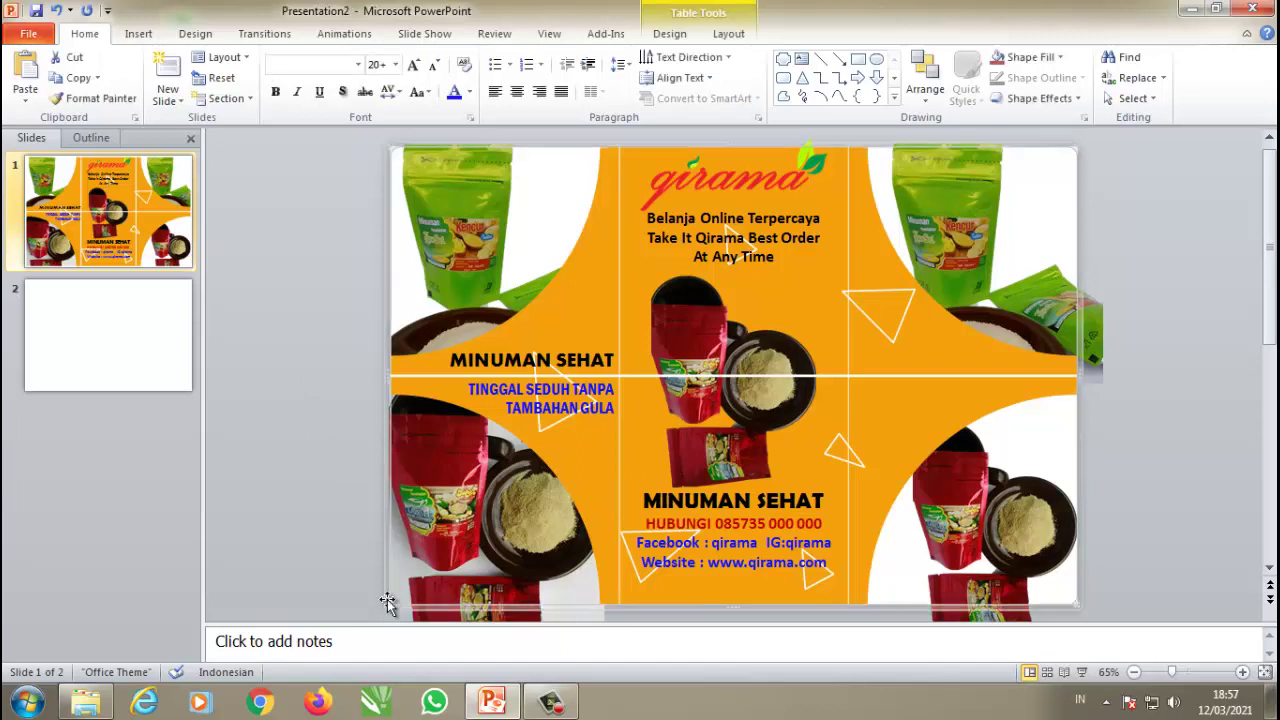
Step: Move the table aside and bring the left, bottom and another triangle to the front
left_click_drag(387, 603, 709, 525)
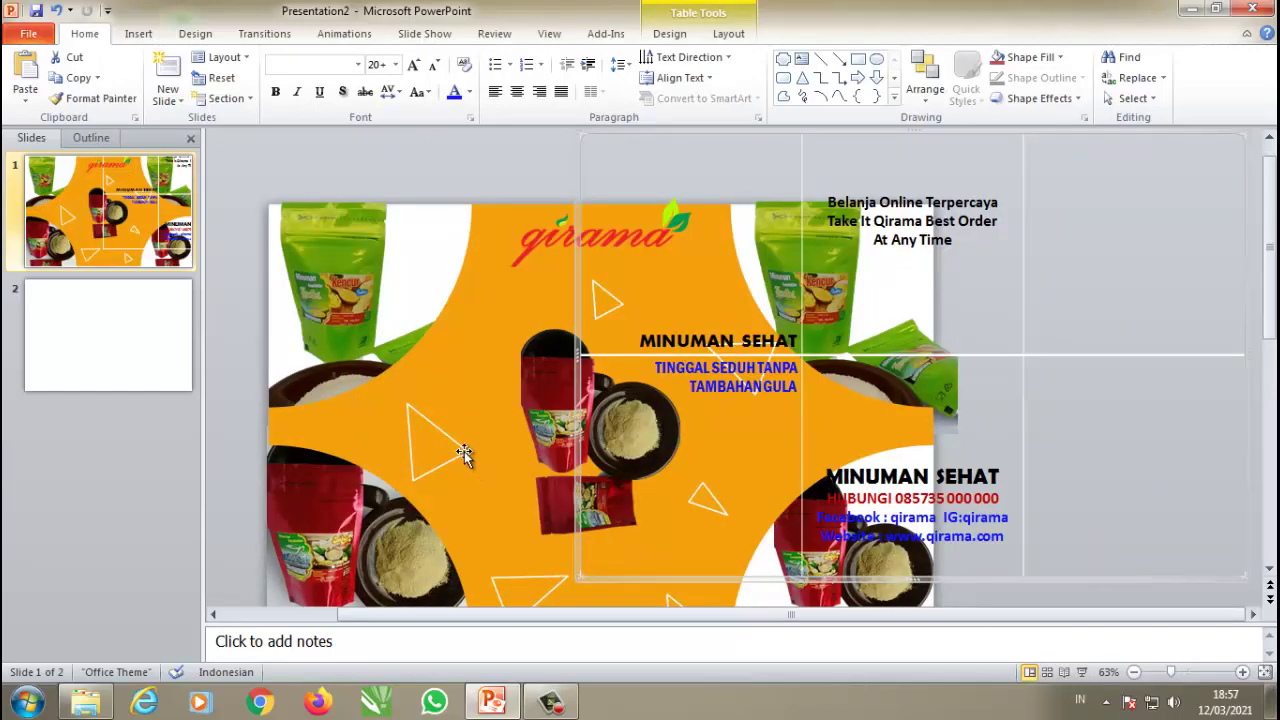
left_click(460, 450)
right_click(464, 451)
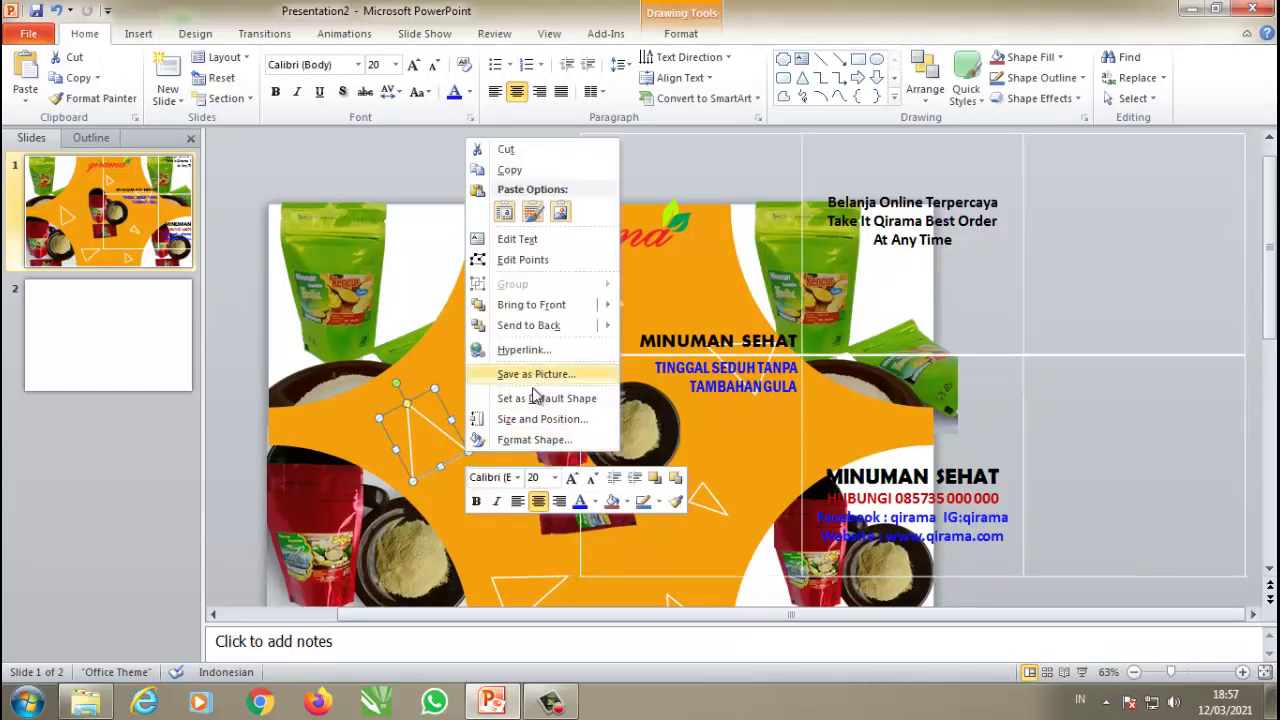
left_click(660, 305)
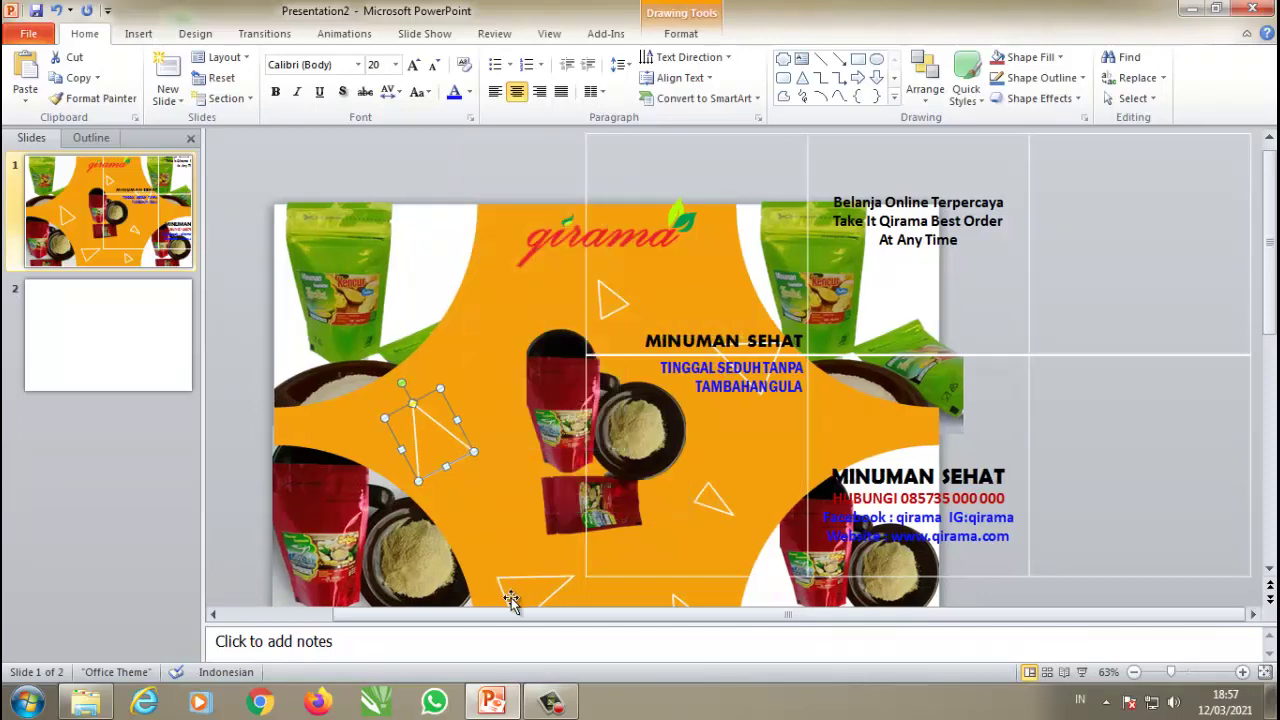
right_click(510, 580)
mouse_move(578, 428)
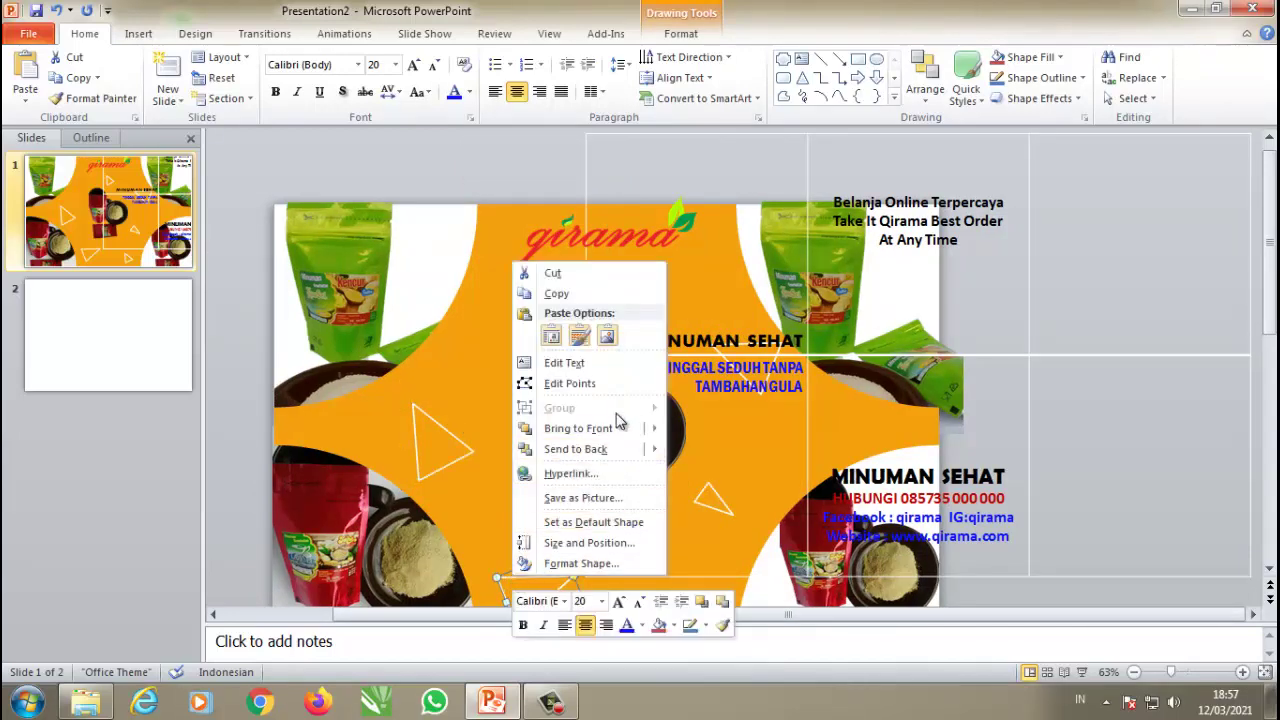
left_click(732, 430)
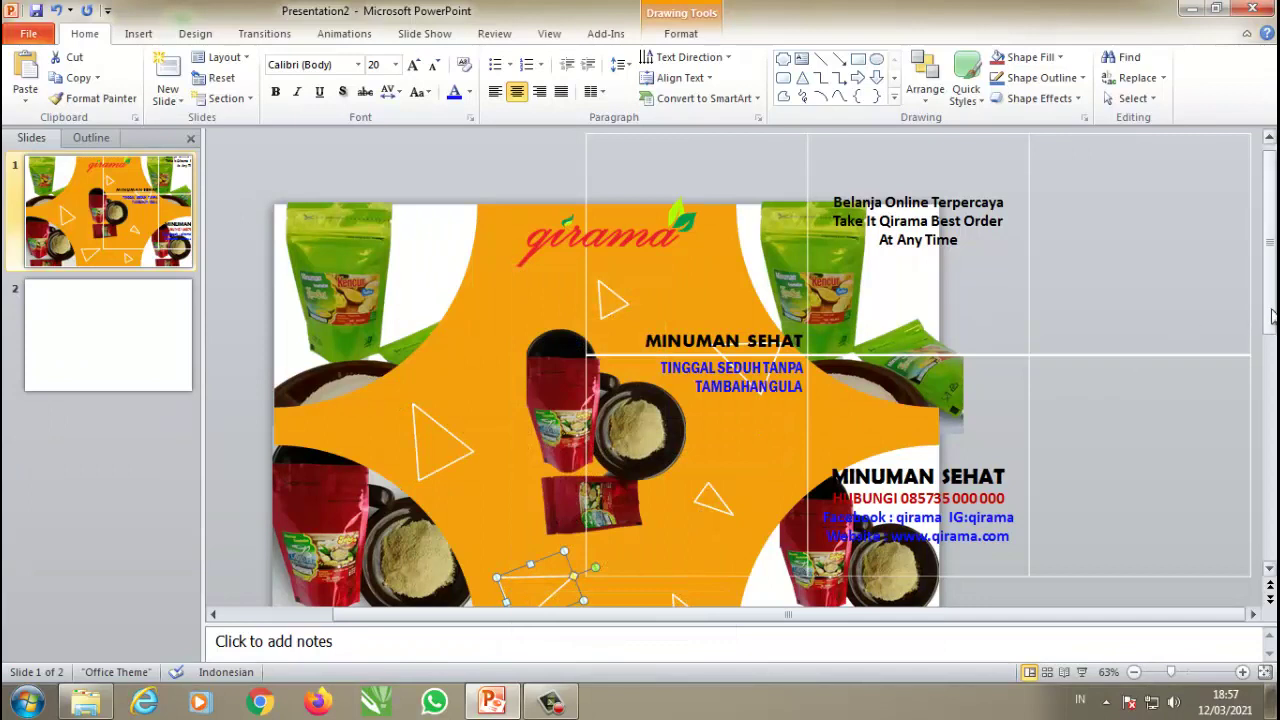
left_click_drag(1268, 236, 1268, 250)
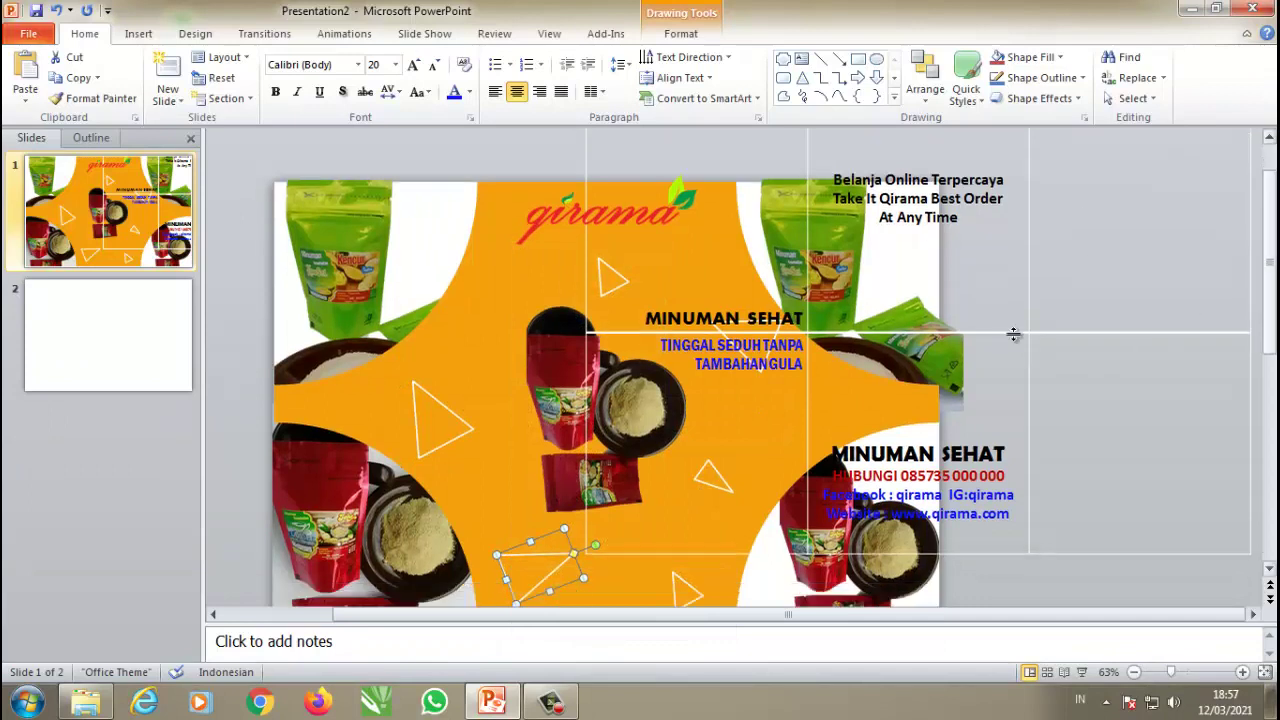
right_click(671, 585)
mouse_move(740, 435)
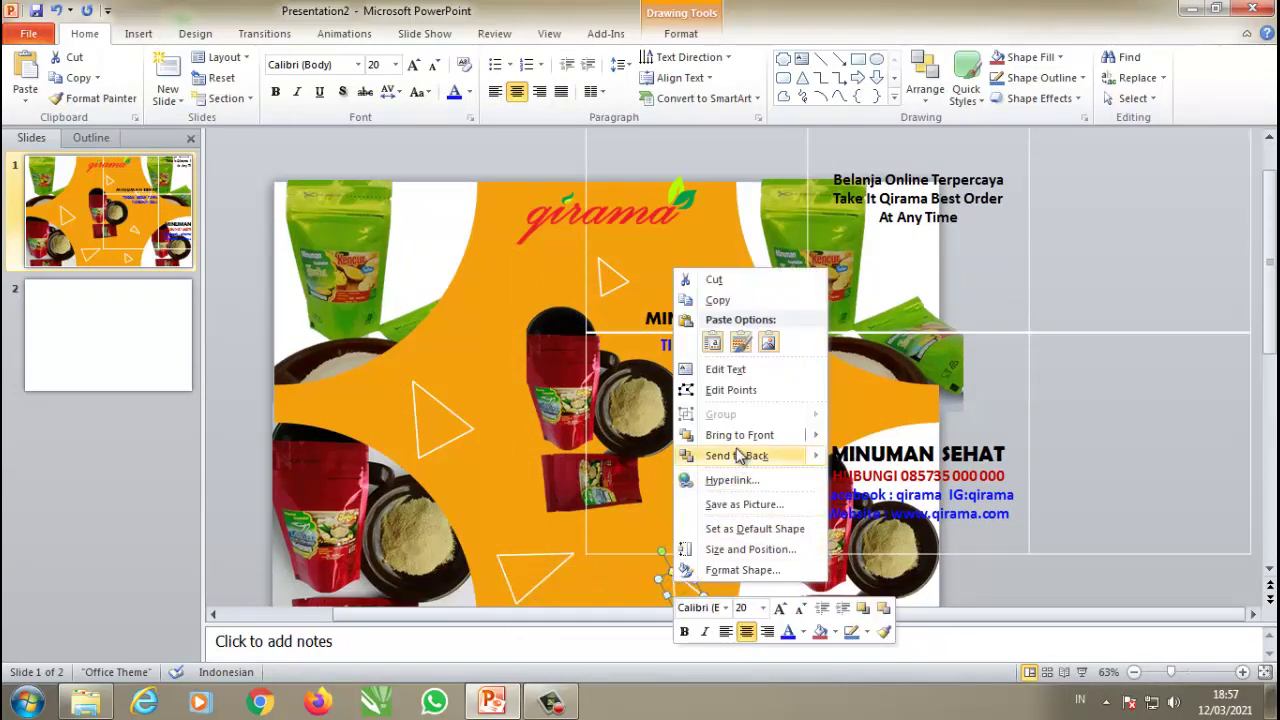
left_click(885, 437)
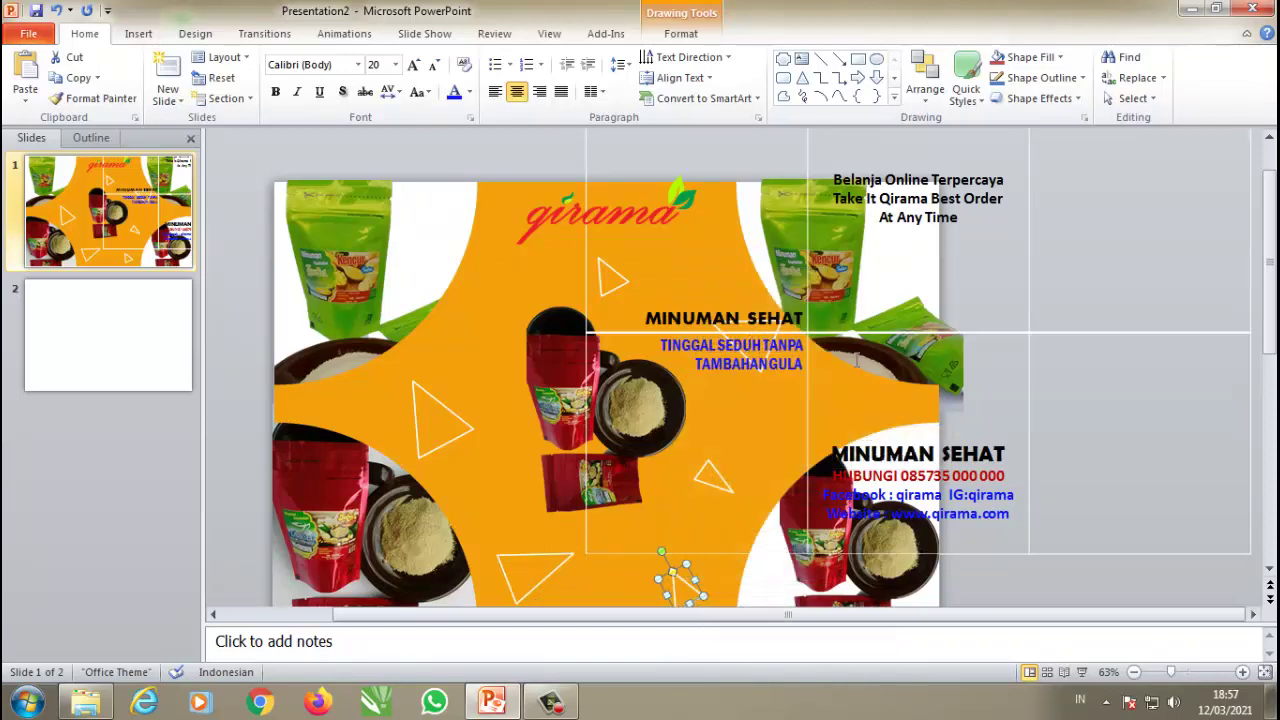
left_click(806, 338)
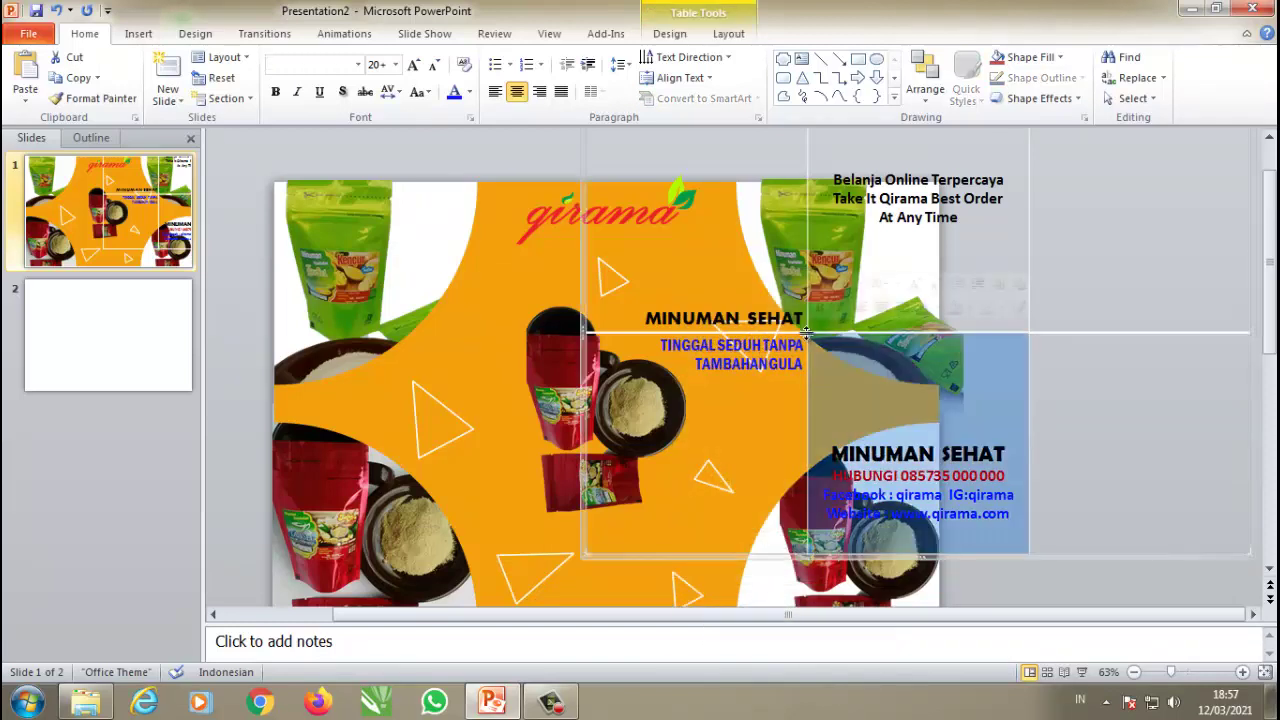
left_click(583, 291)
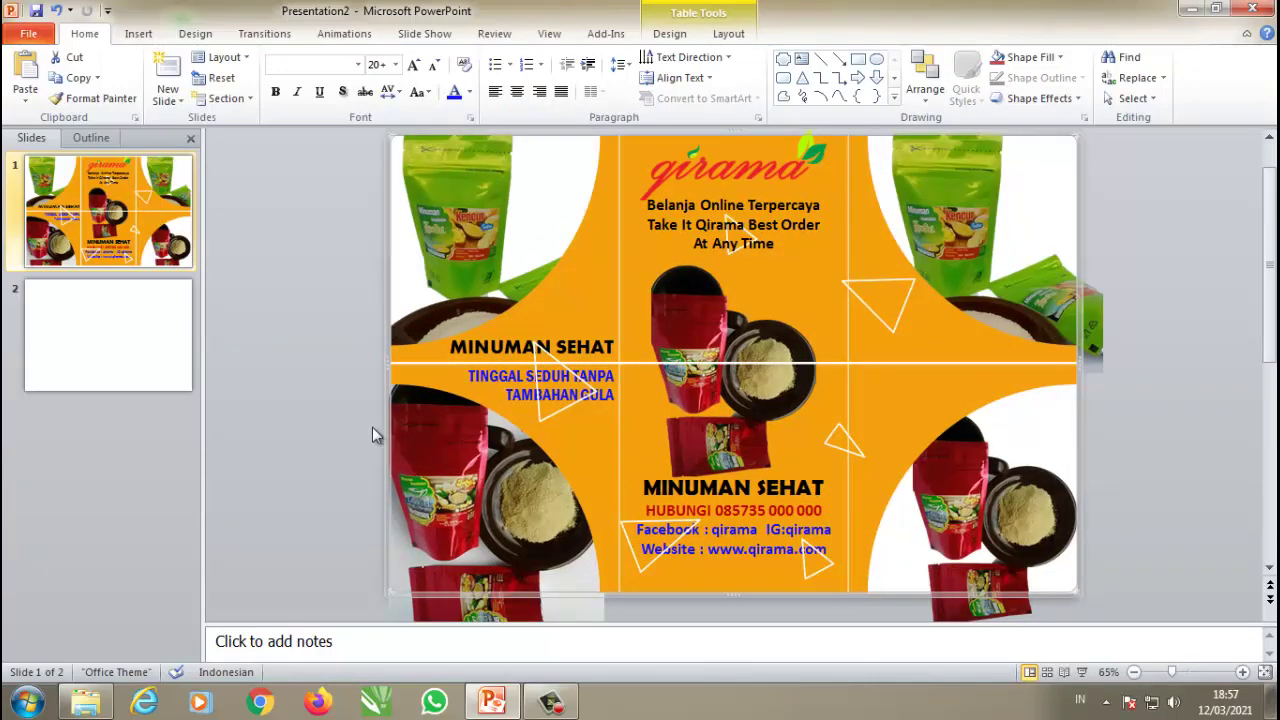
Step: Move the triangle near the subtitle down, then reshape and rotate it beside TAMBAHAN GULA
left_click(539, 422)
left_click_drag(539, 420, 553, 513)
key("ctrl+z")
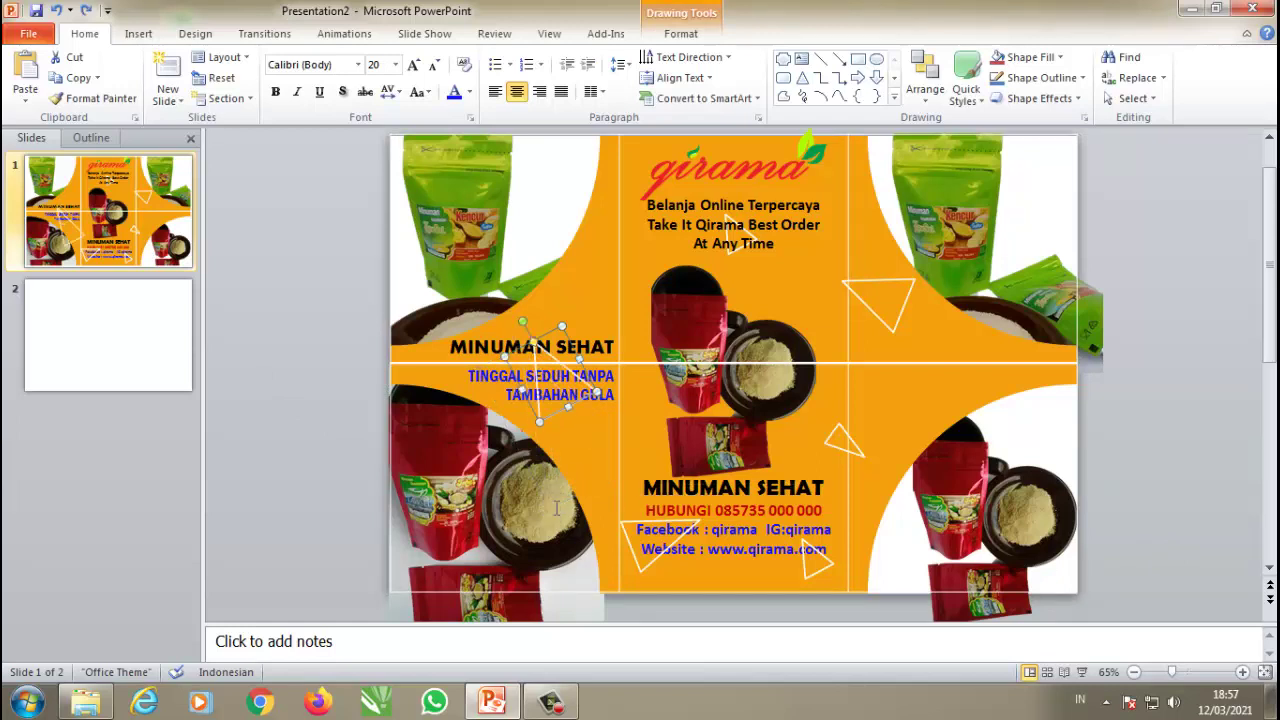
left_click_drag(545, 337, 552, 400)
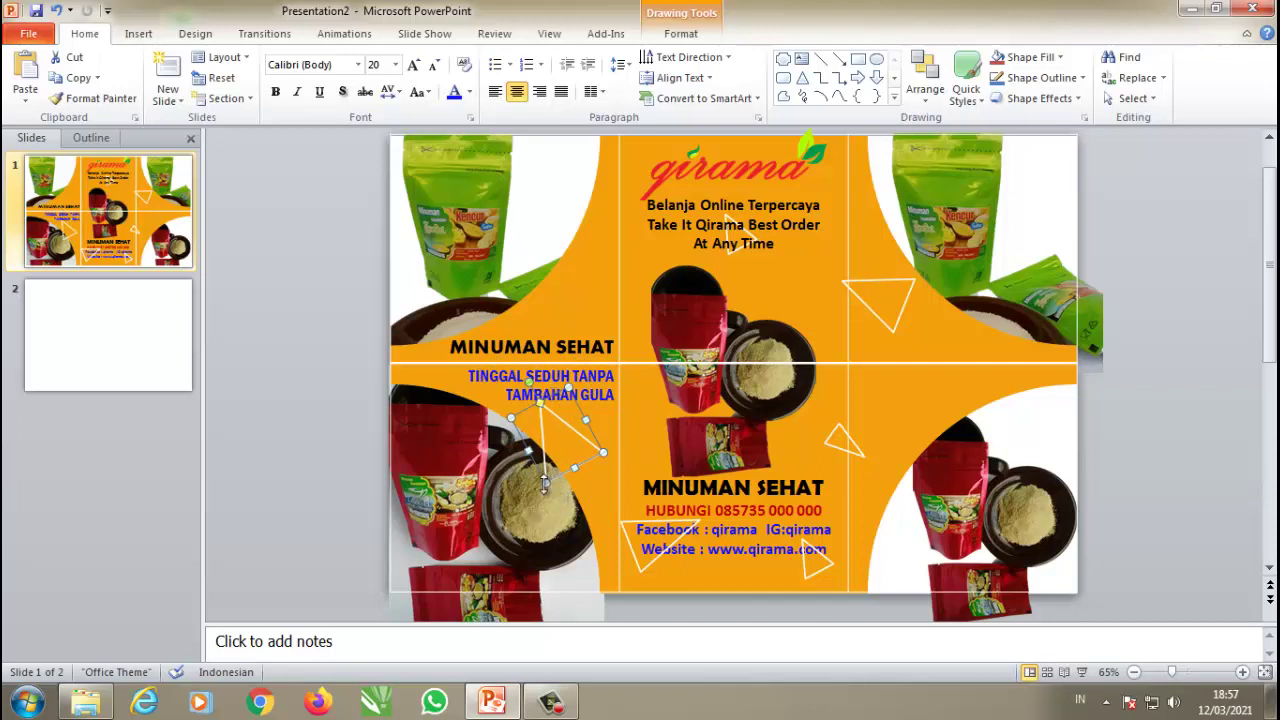
left_click_drag(546, 482, 577, 418)
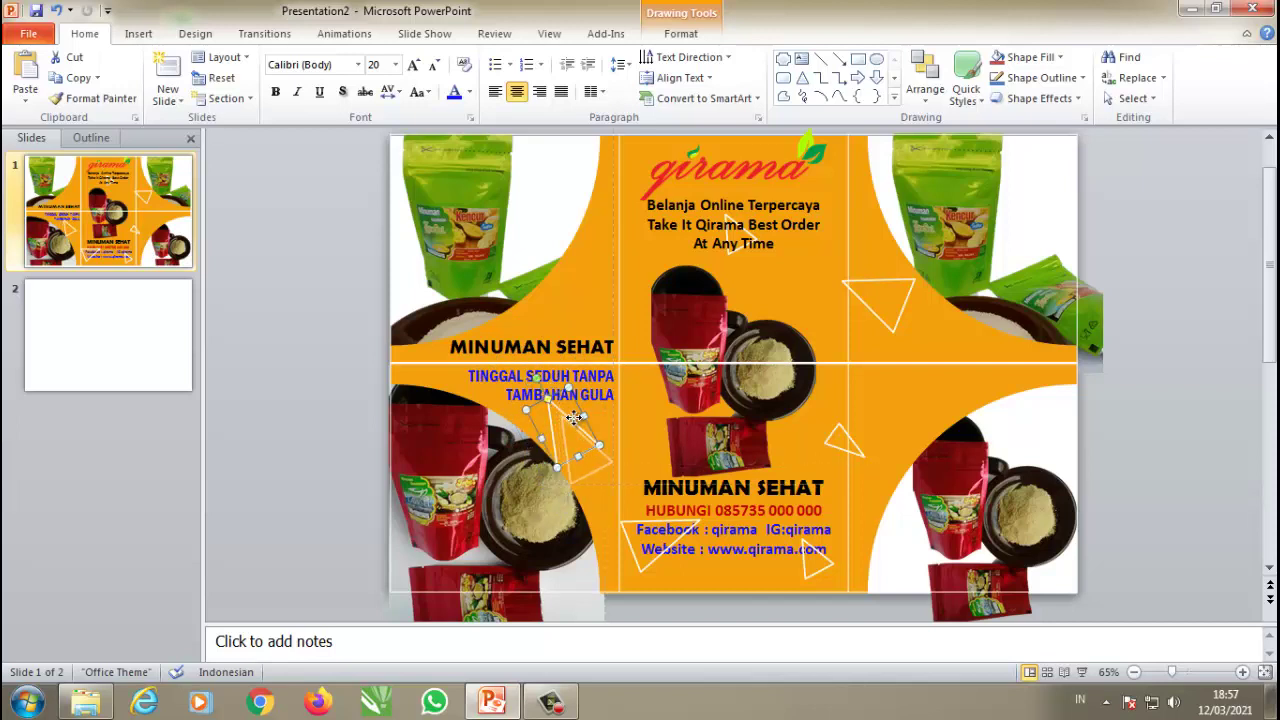
left_click(347, 479)
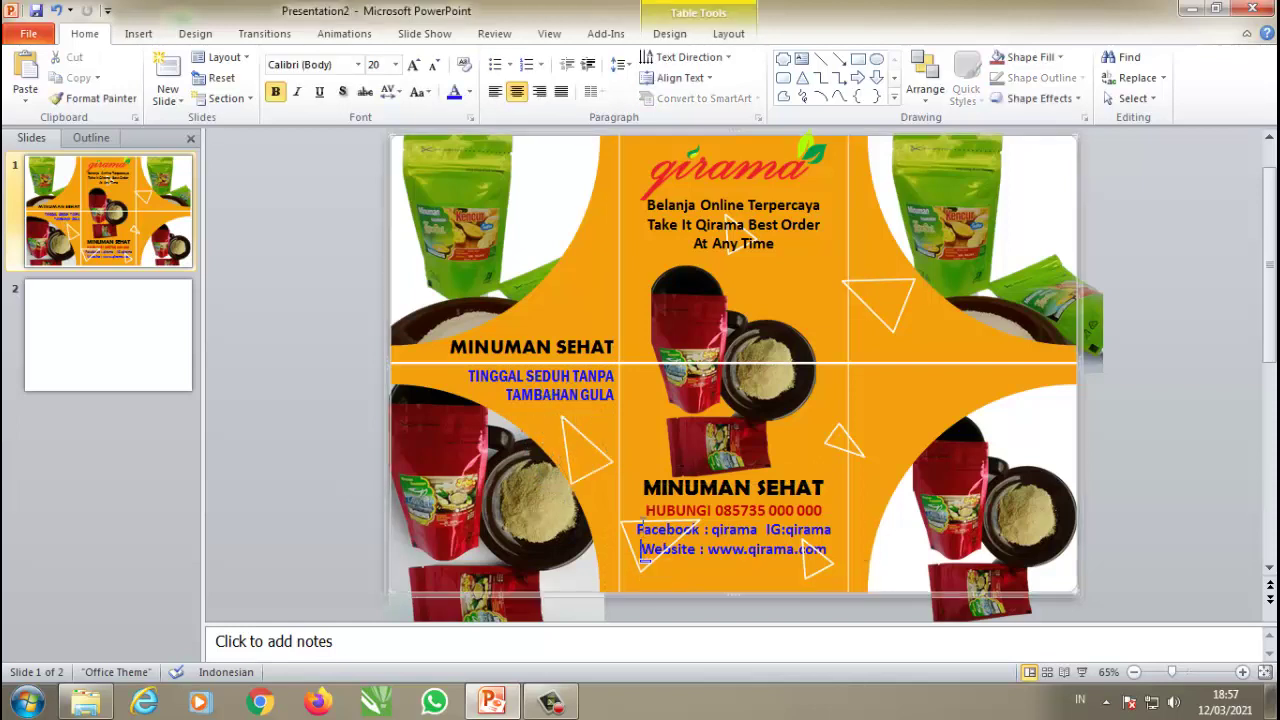
Step: Shrink the triangle by the contact lines and place a small triangle beside MINUMAN SEHAT
left_click(637, 526)
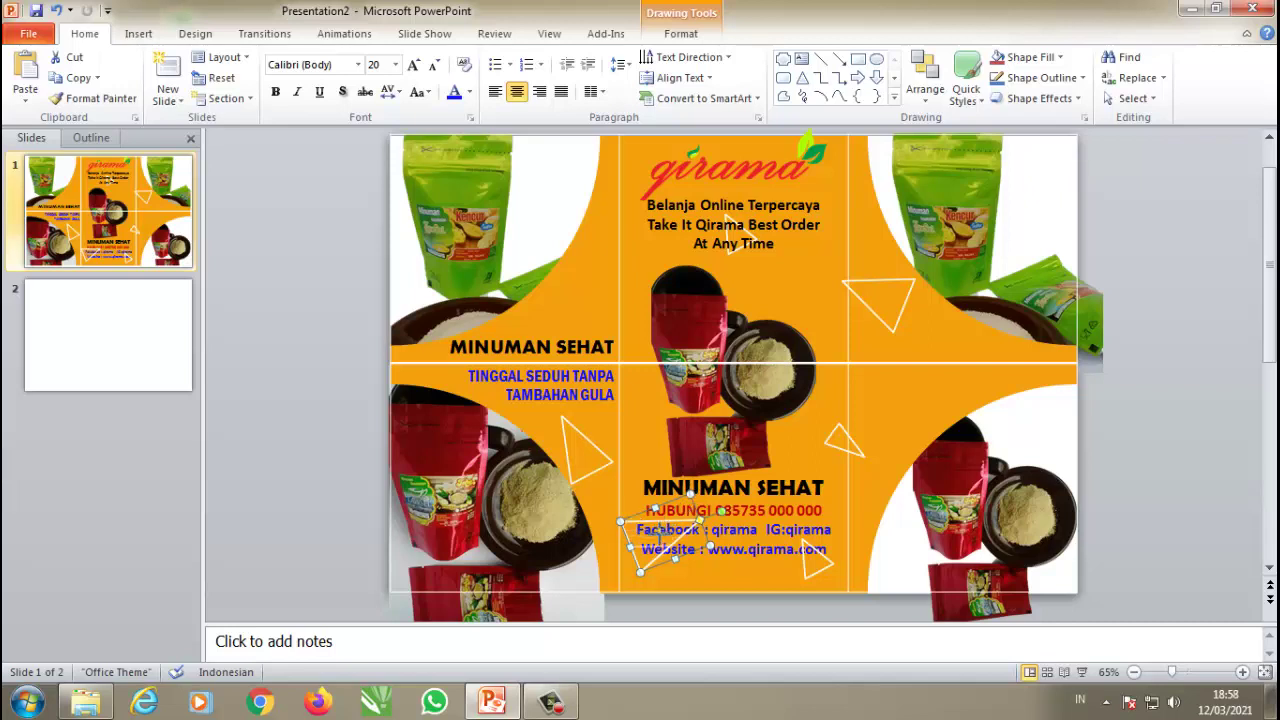
mouse_move(690, 496)
left_mouse_down()
mouse_move(684, 533)
mouse_move(638, 572)
left_mouse_up()
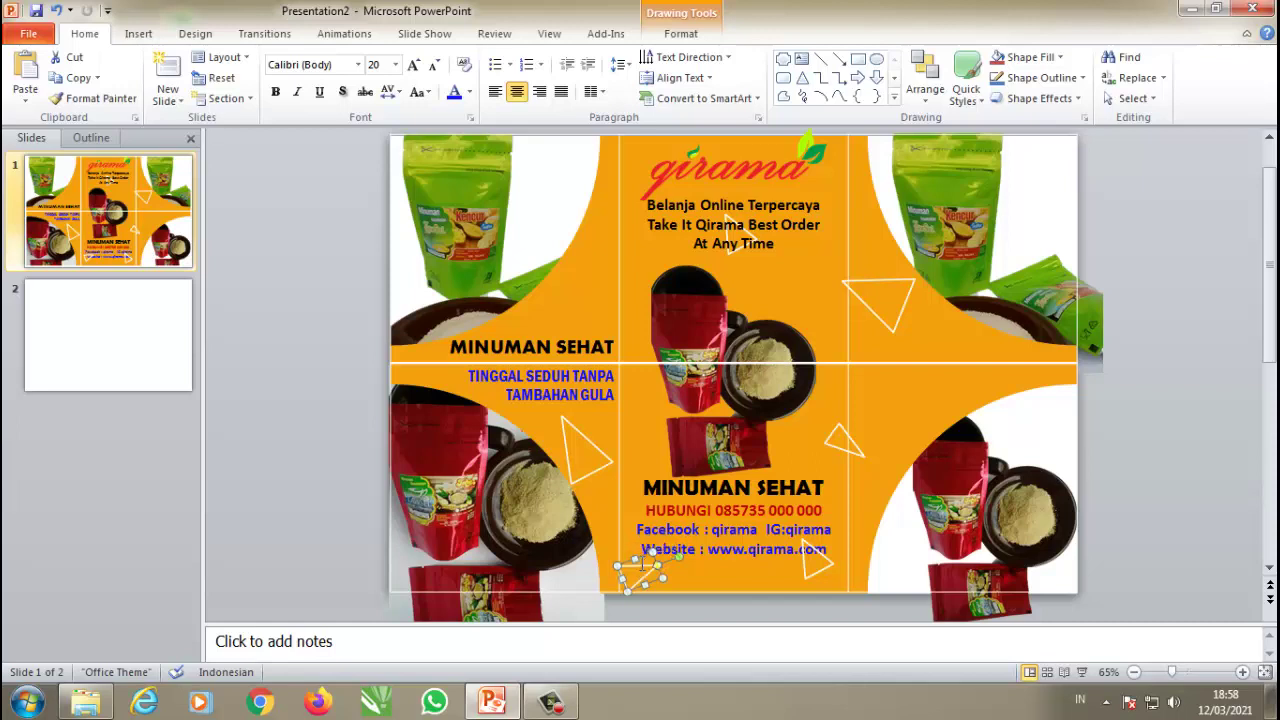
left_click(818, 555)
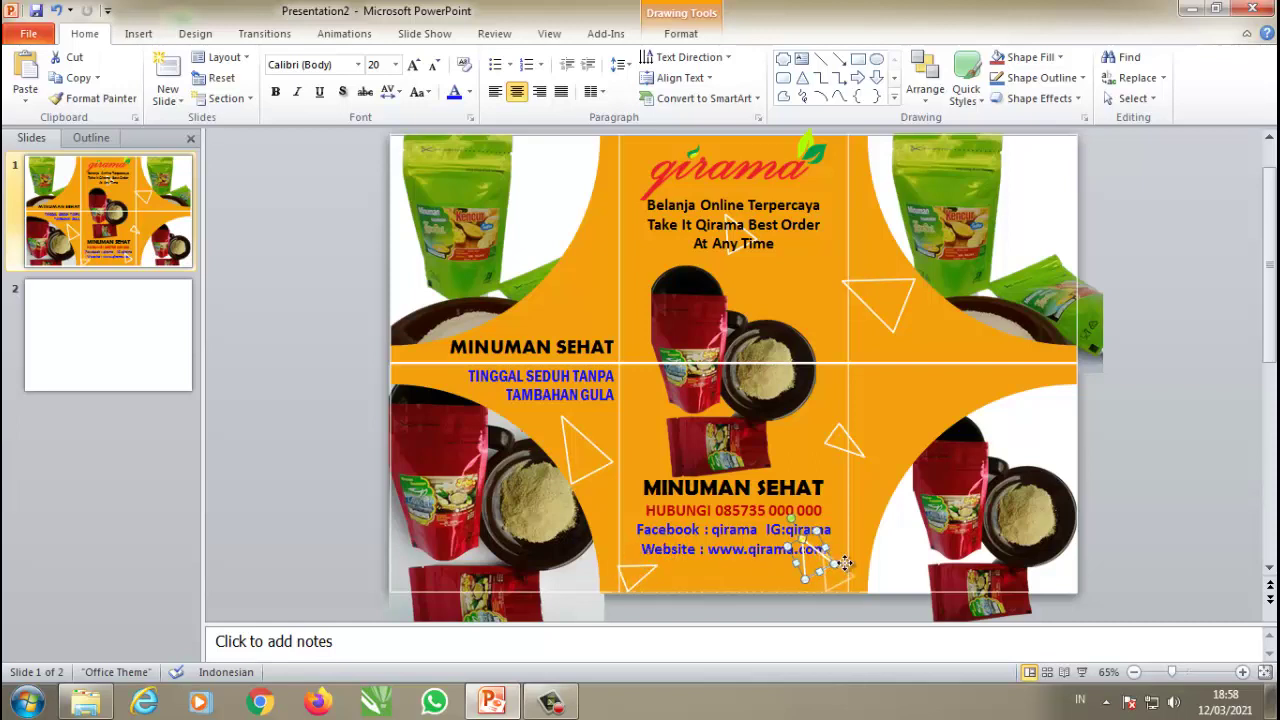
left_click_drag(820, 551, 872, 447)
left_click(850, 444)
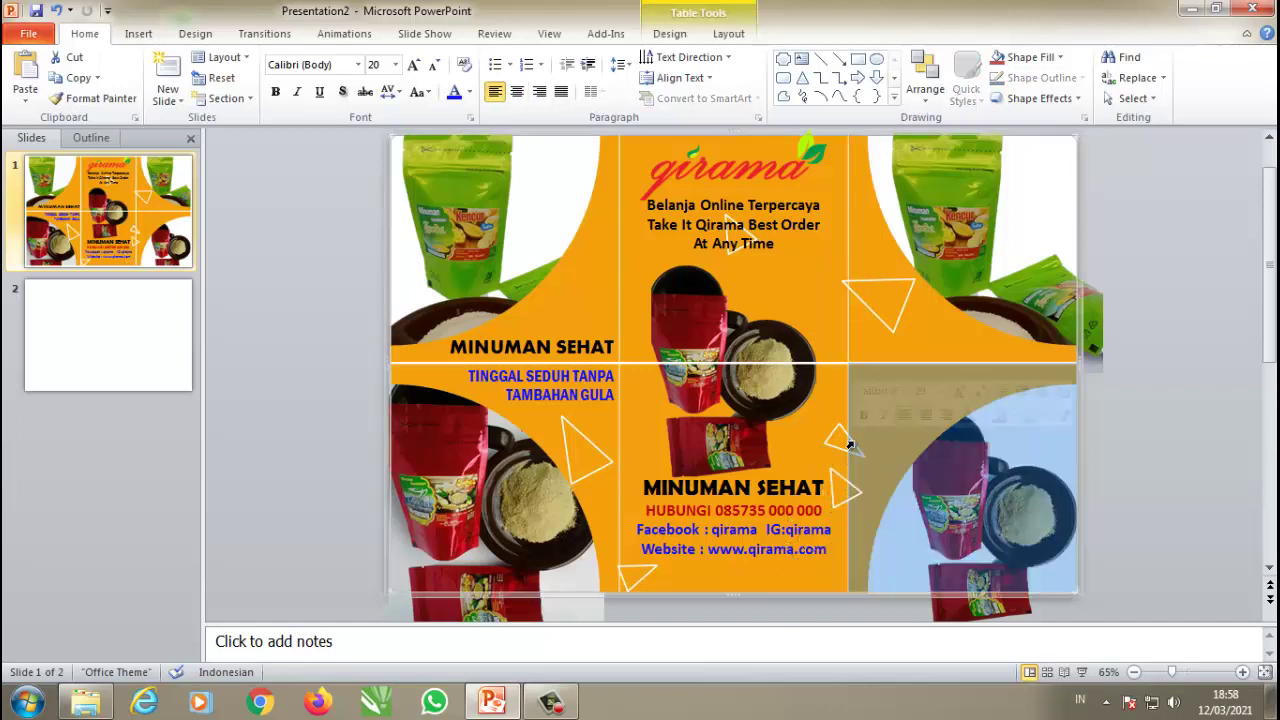
left_click(835, 432)
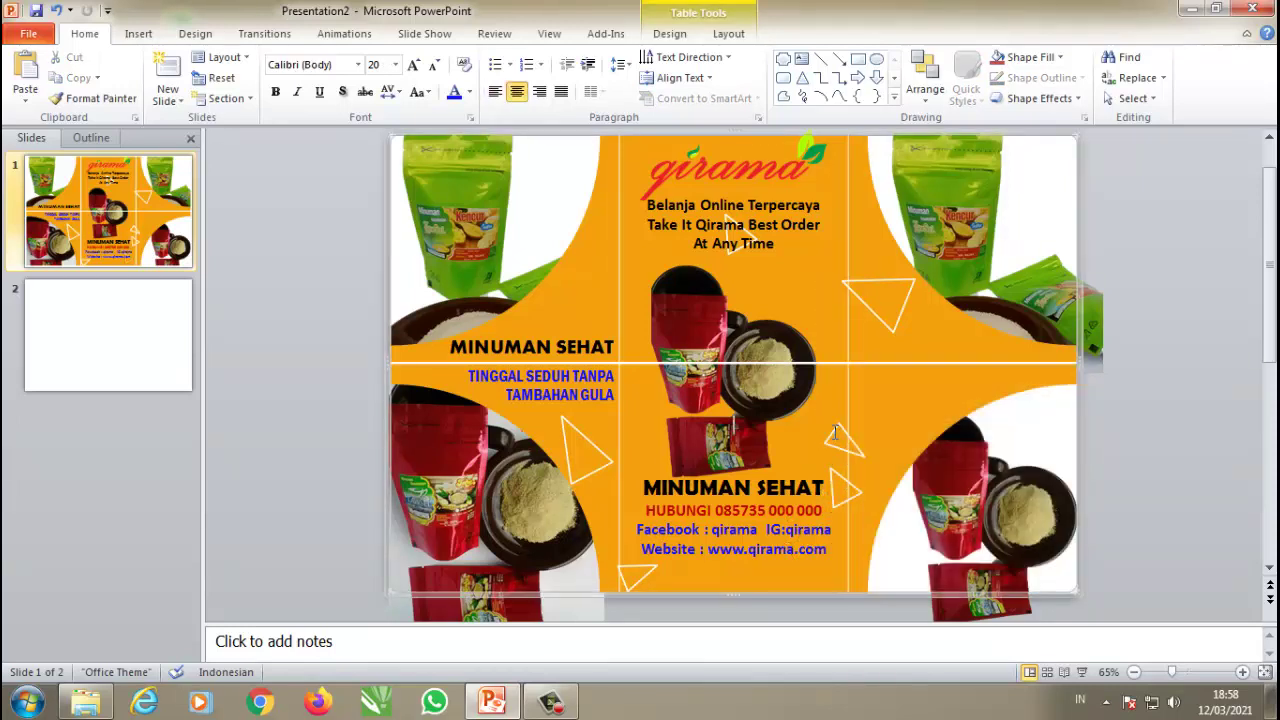
left_click(855, 489)
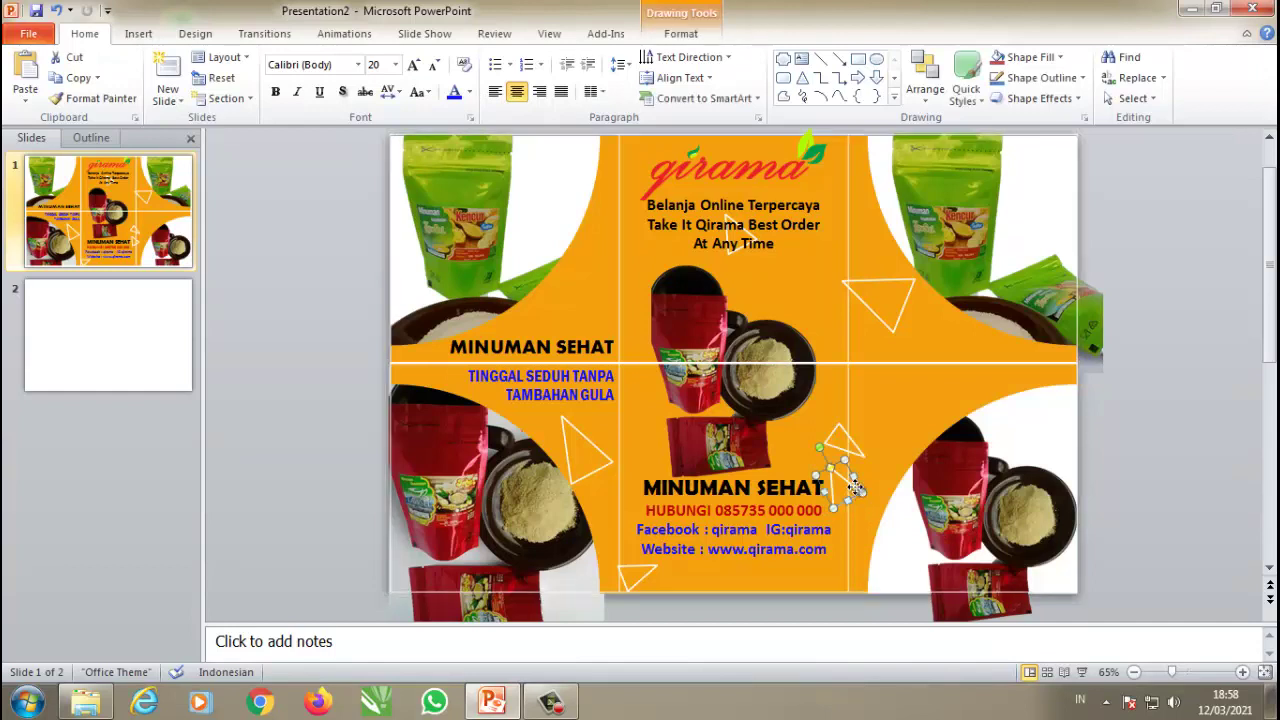
mouse_move(857, 487)
left_mouse_down()
mouse_move(667, 452)
mouse_move(844, 584)
left_mouse_up()
mouse_move(844, 584)
left_mouse_down()
mouse_move(804, 443)
mouse_move(866, 558)
mouse_move(858, 488)
left_mouse_up()
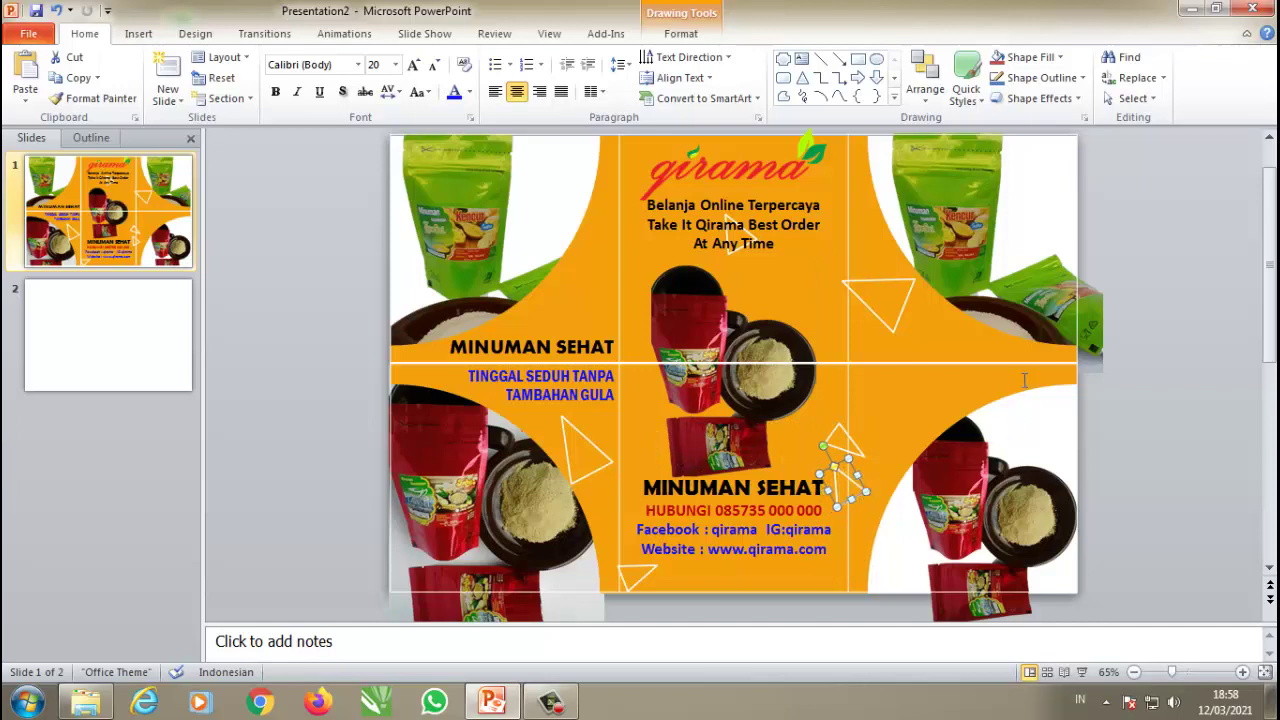
left_click(1022, 366)
Step: Bring the small right triangle and the upper-right triangle in front of the photos
left_click_drag(1074, 349, 883, 448)
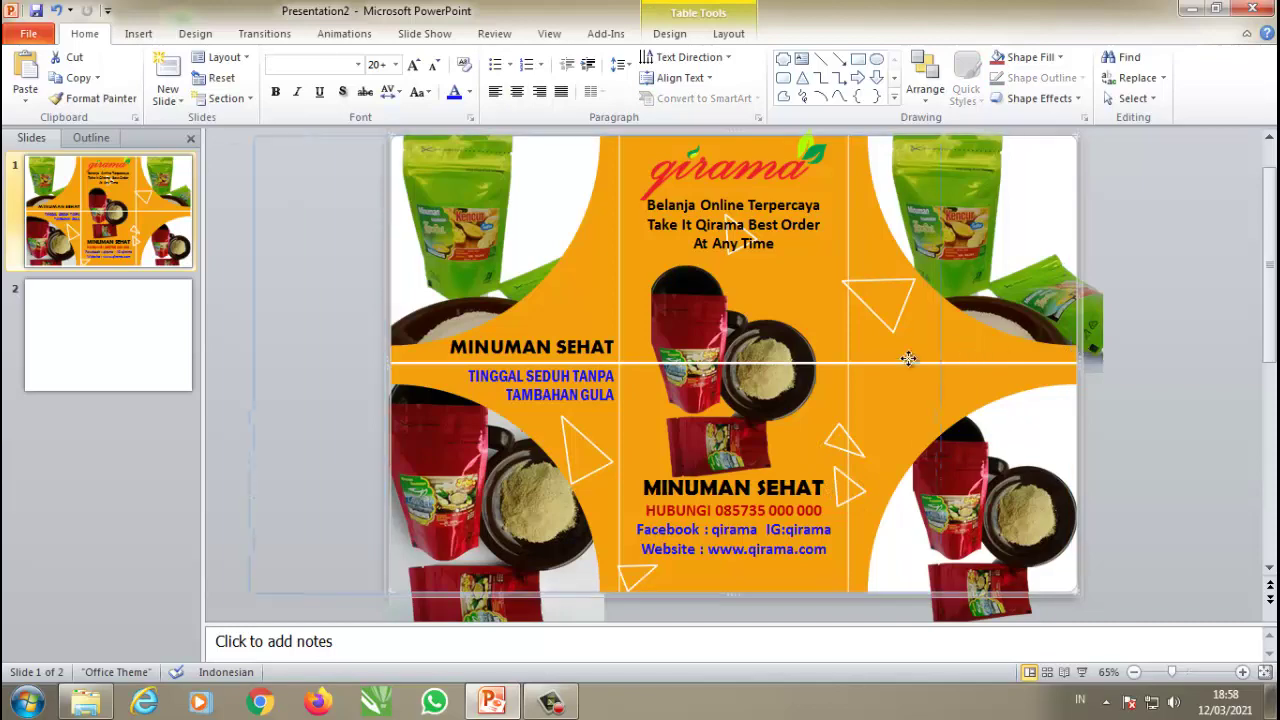
left_click(900, 430)
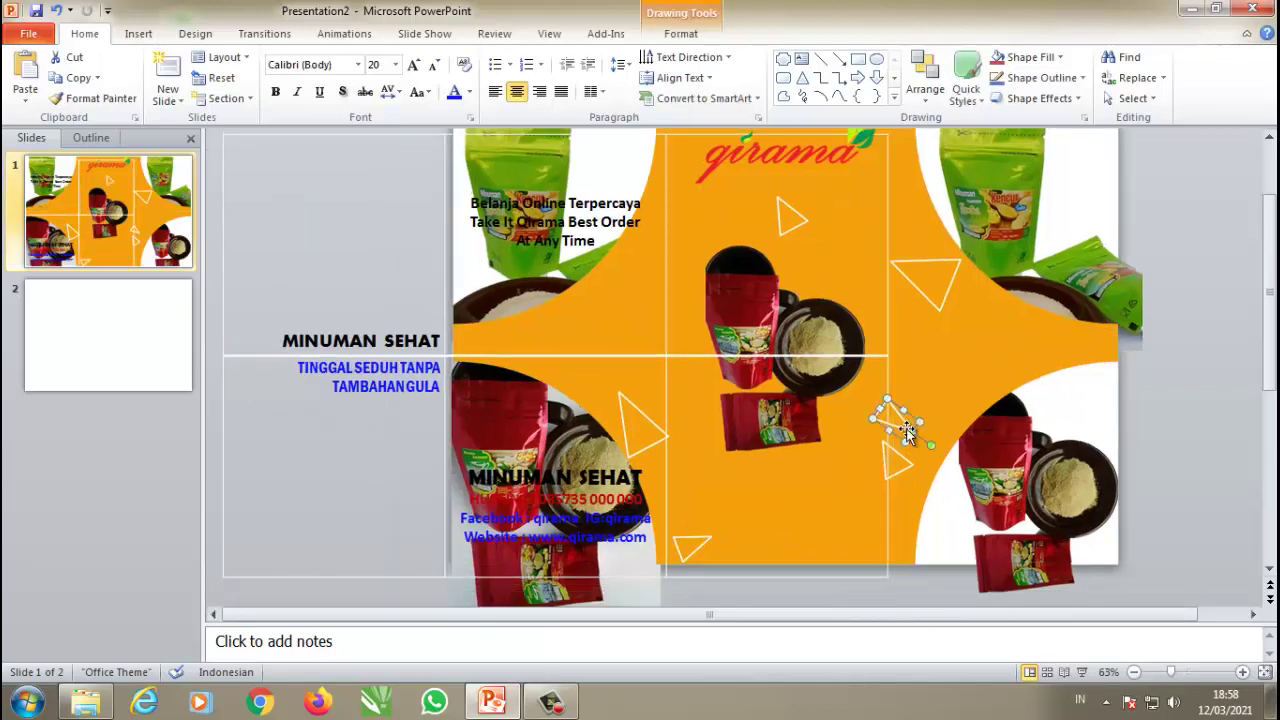
right_click(900, 430)
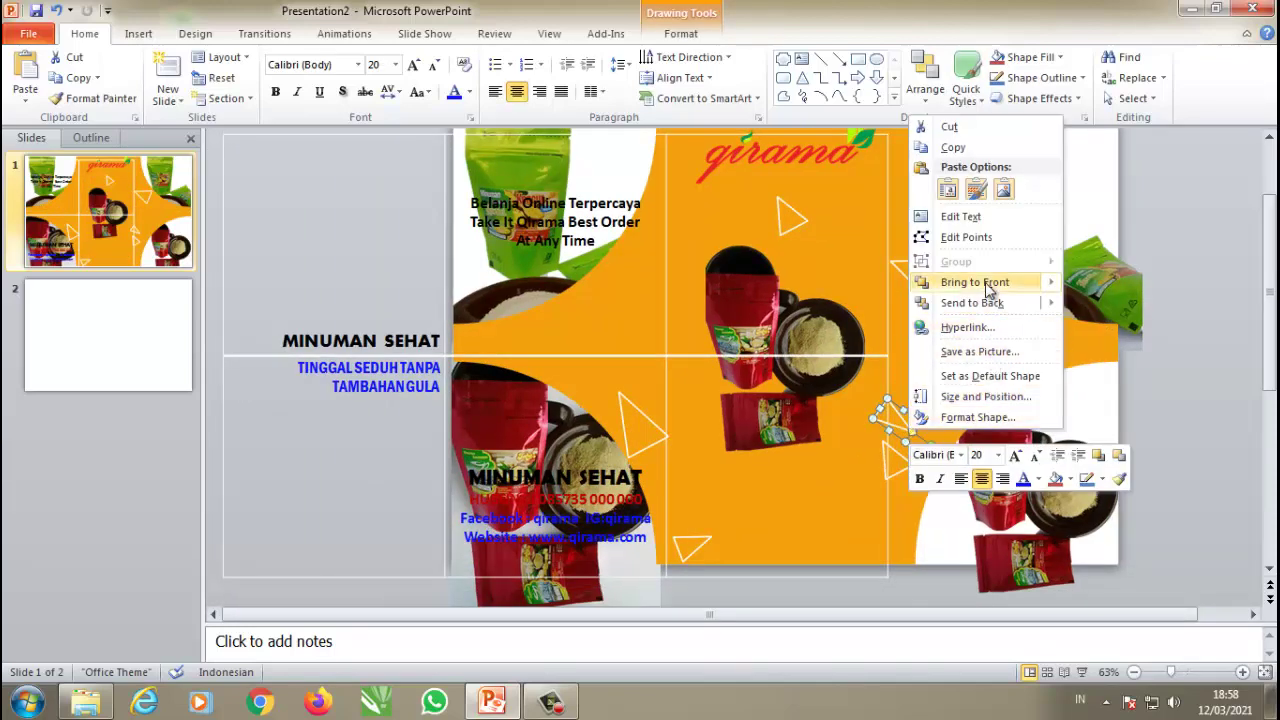
mouse_move(975, 282)
left_click(1122, 282)
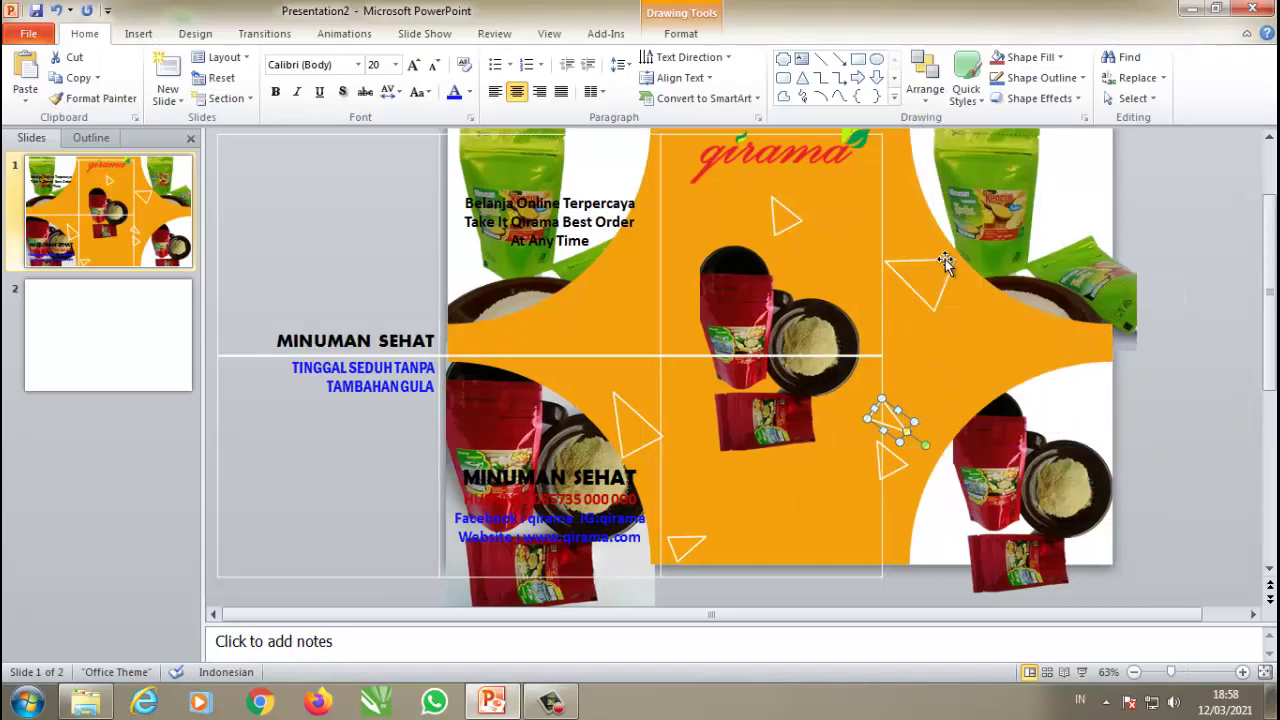
left_click(943, 258)
right_click(946, 258)
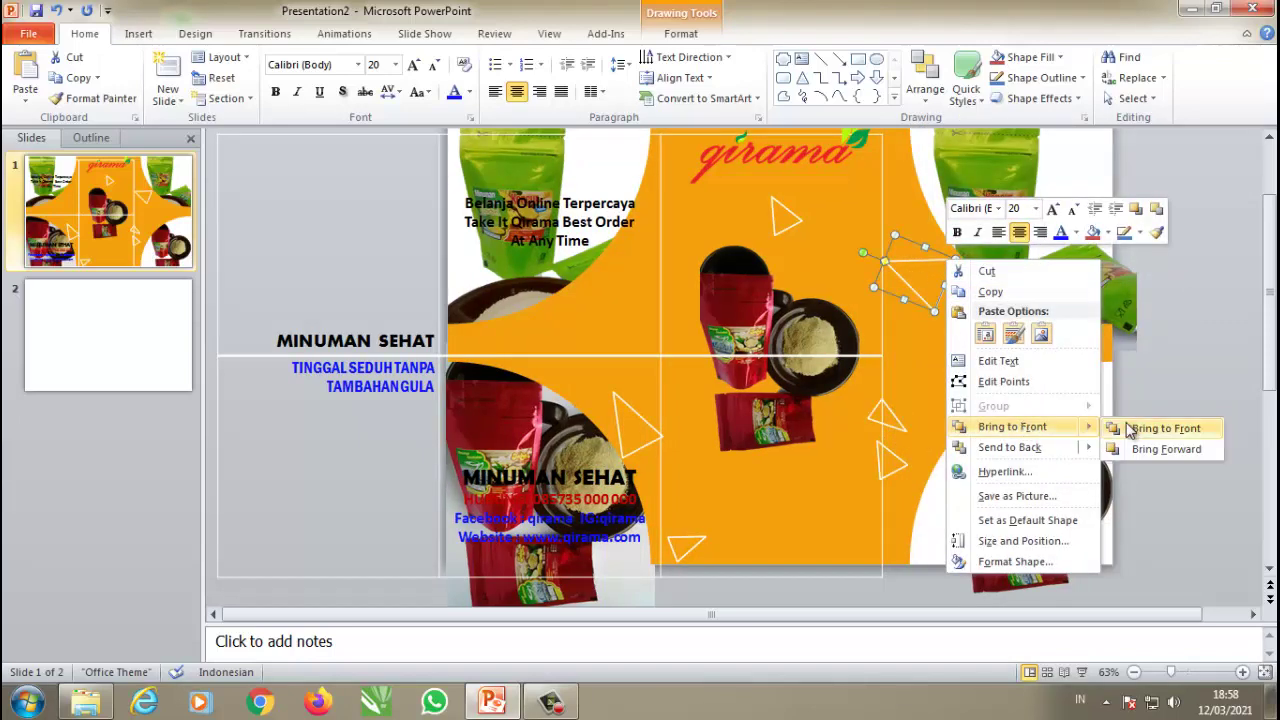
left_click(1160, 428)
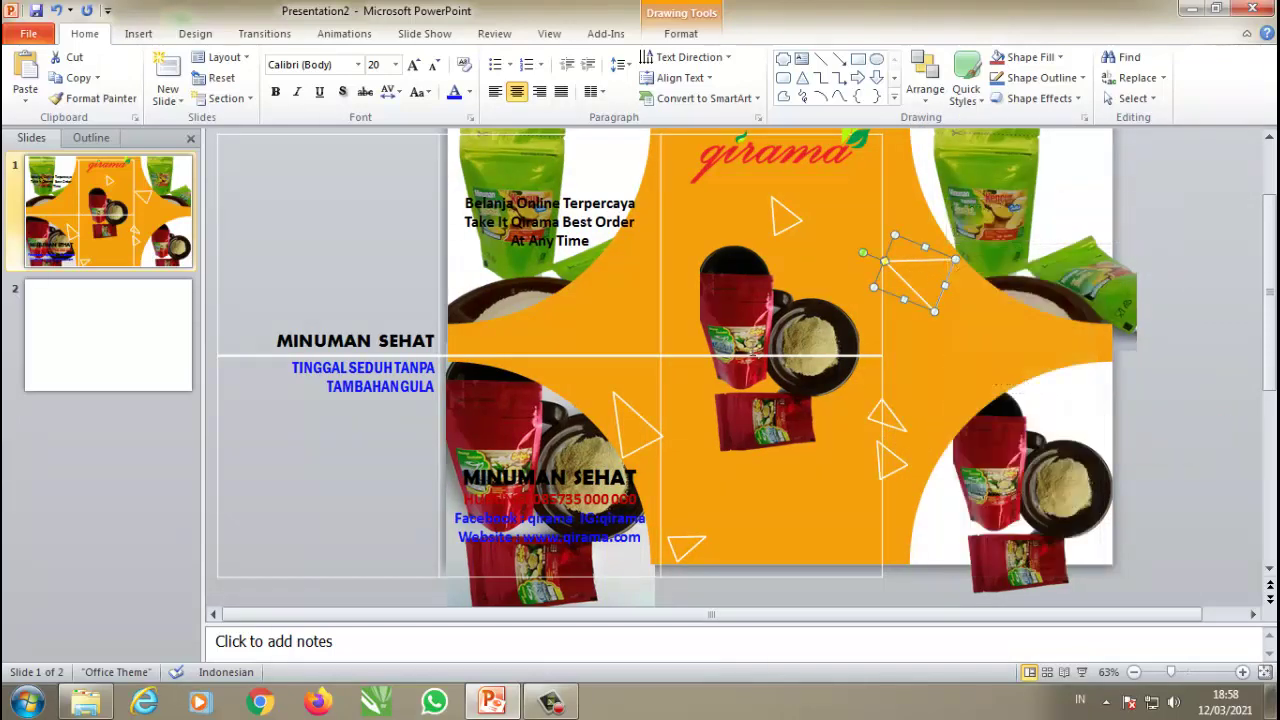
Step: Widen the table's right column out to the slide's right edge
left_click(882, 358)
left_click_drag(887, 356, 1116, 346)
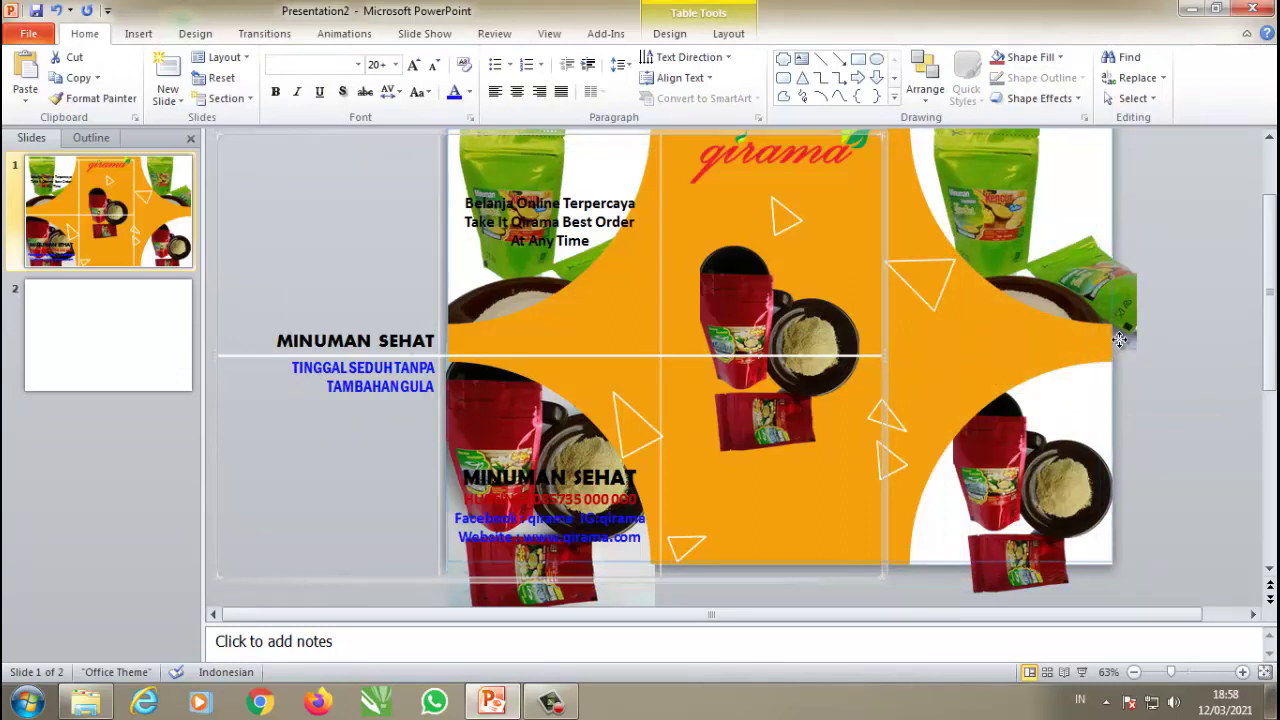
left_click_drag(1119, 345, 1120, 346)
Step: Move one small triangle to the right side, then rotate and nudge the one below the central photo
left_click(1176, 354)
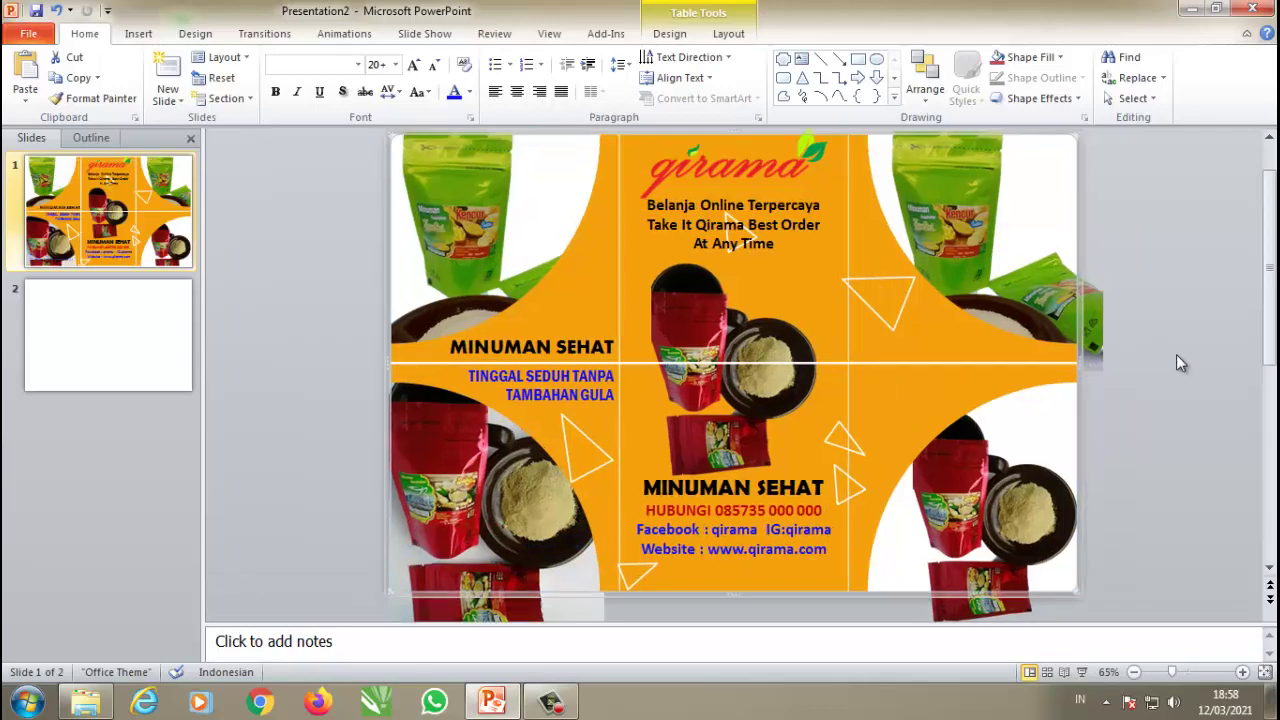
left_click(850, 440)
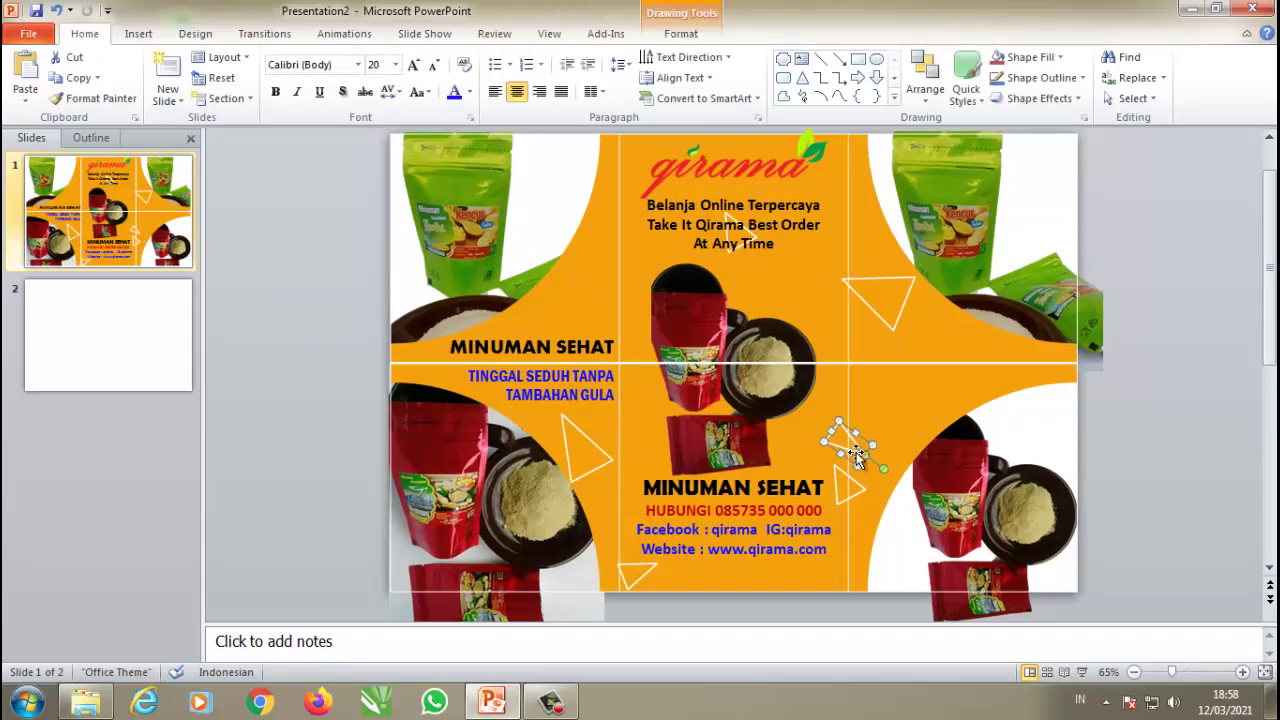
left_click_drag(850, 432, 1006, 349)
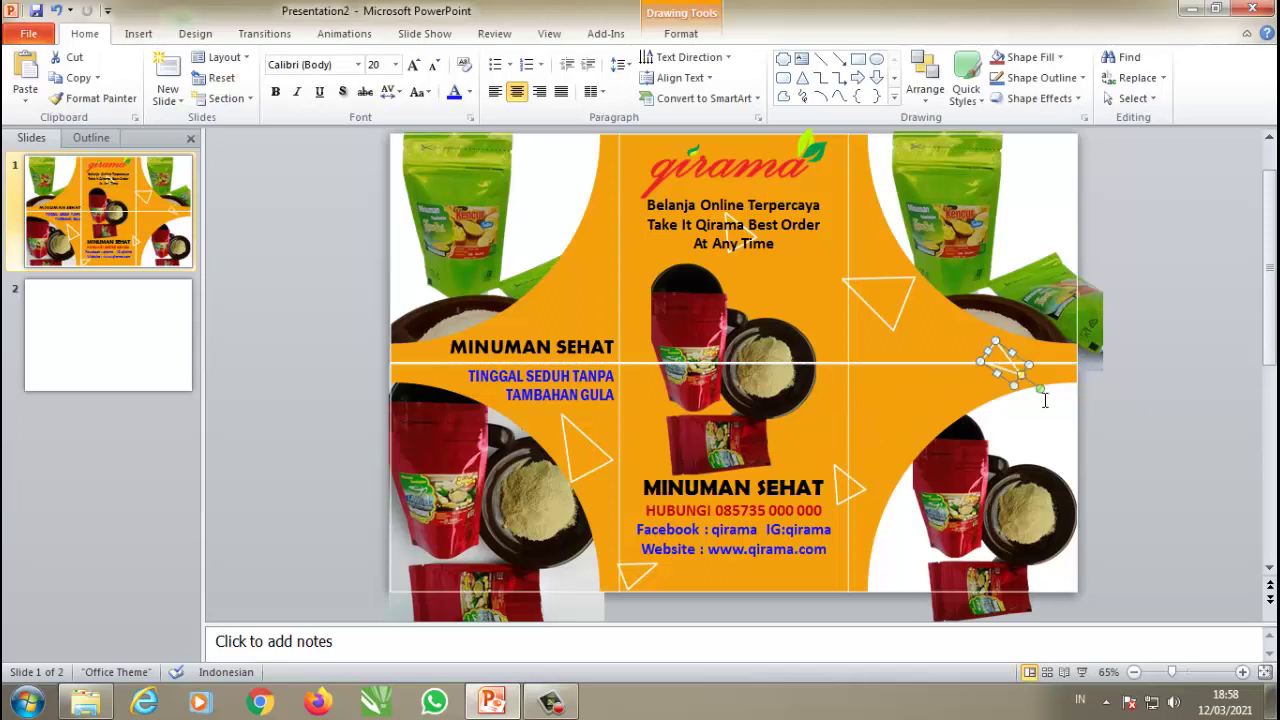
left_click(838, 472)
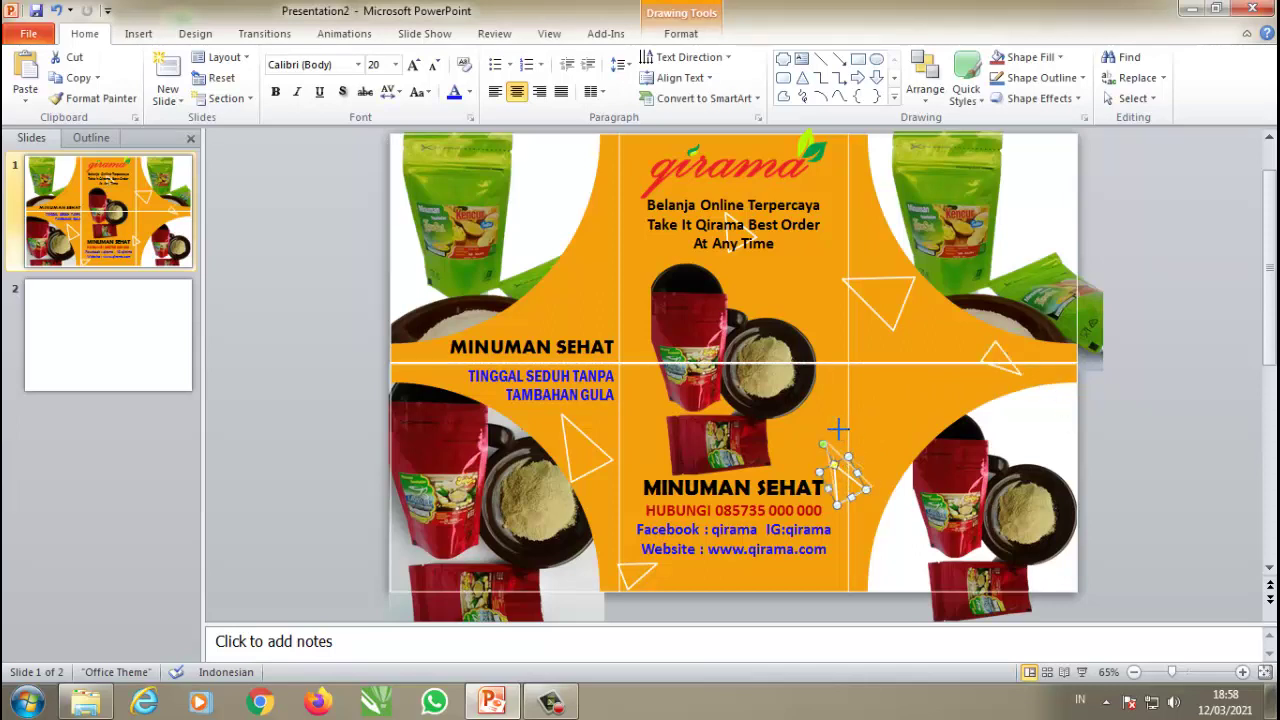
left_click_drag(838, 429, 840, 440)
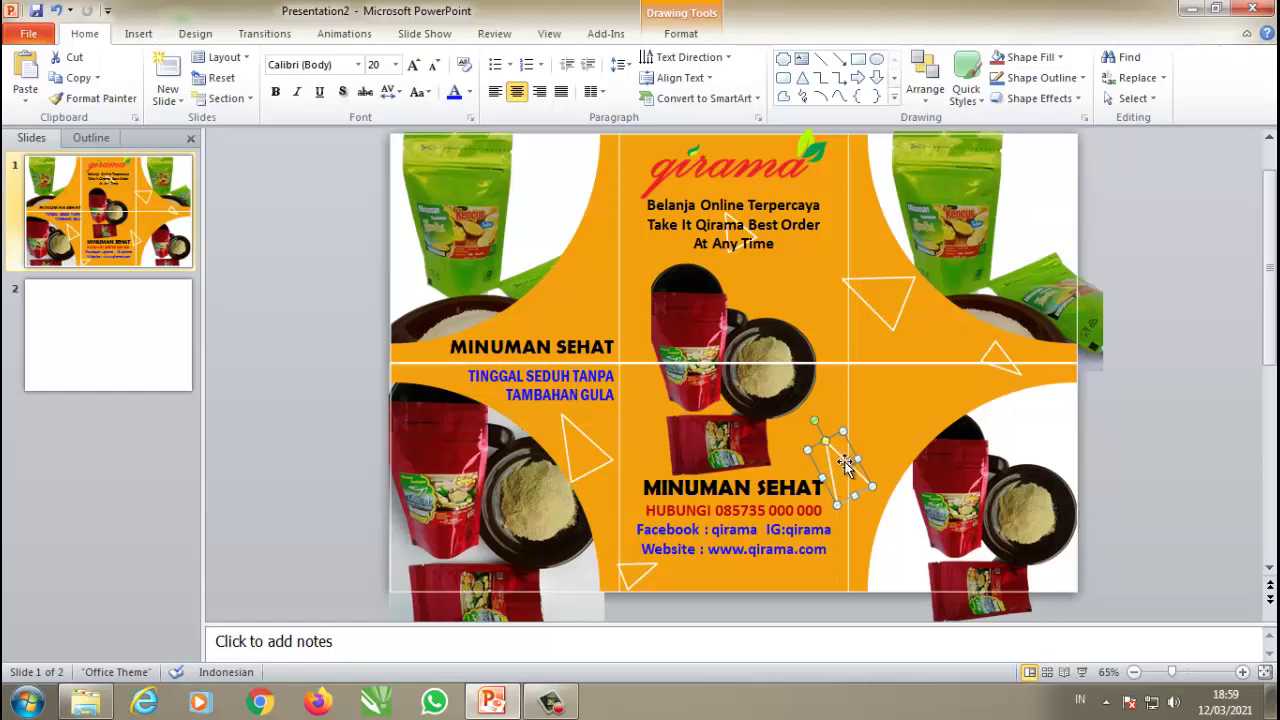
left_click_drag(852, 450, 860, 450)
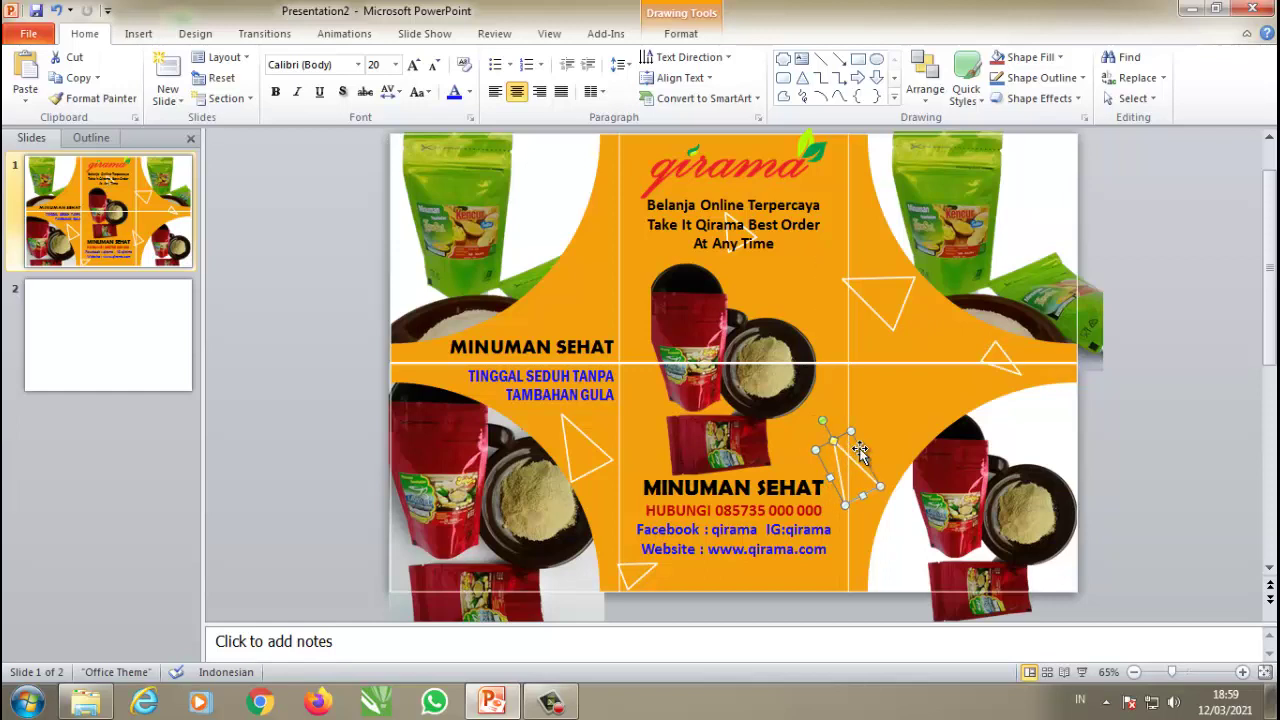
left_click(1125, 440)
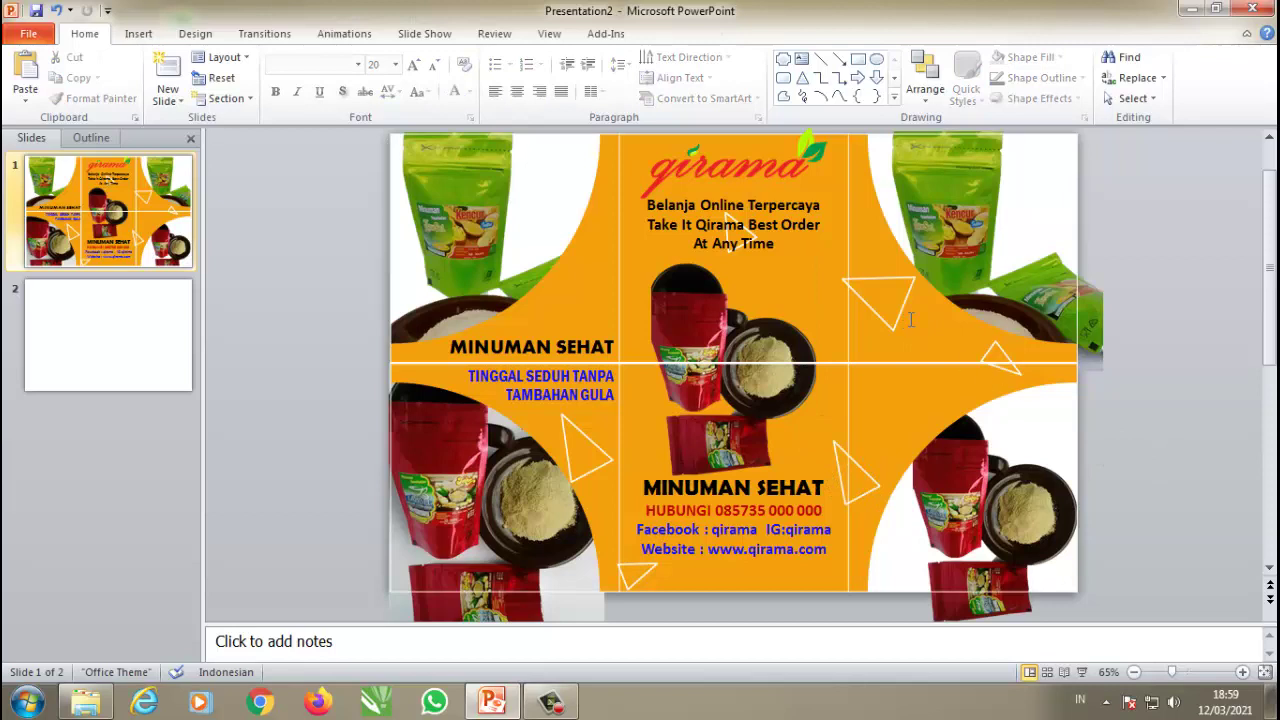
left_click(868, 283)
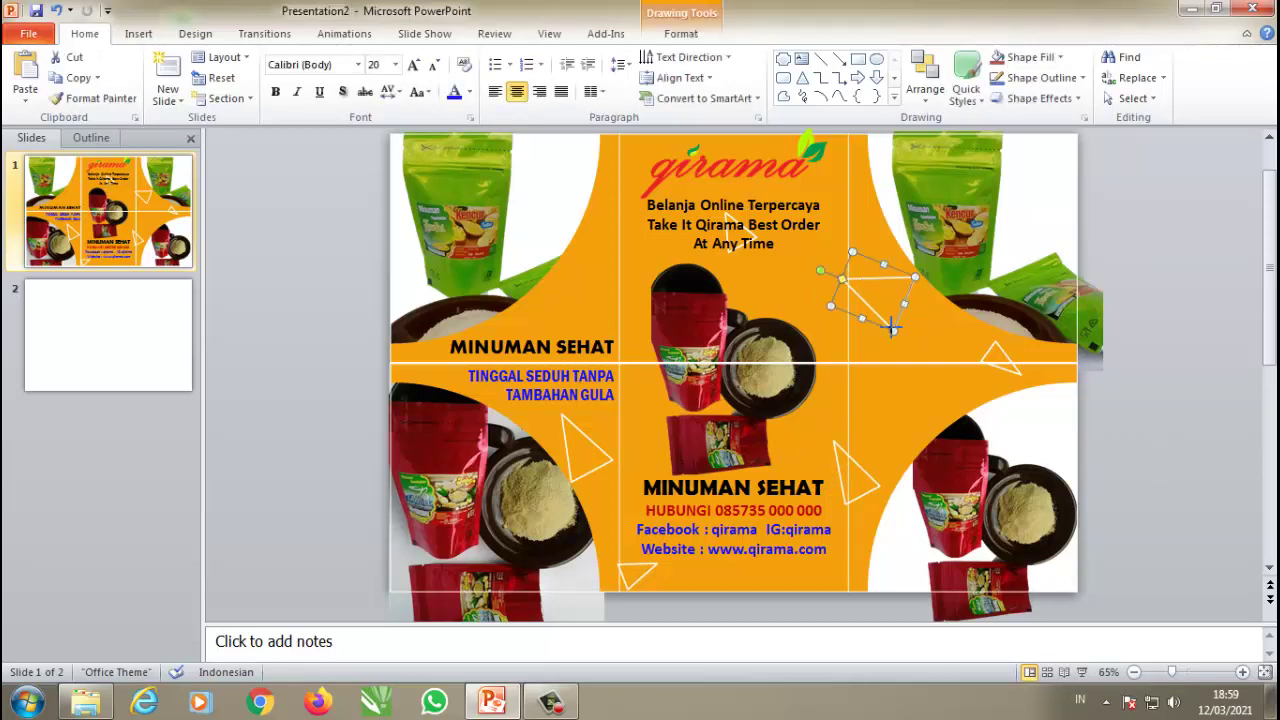
left_click(1160, 312)
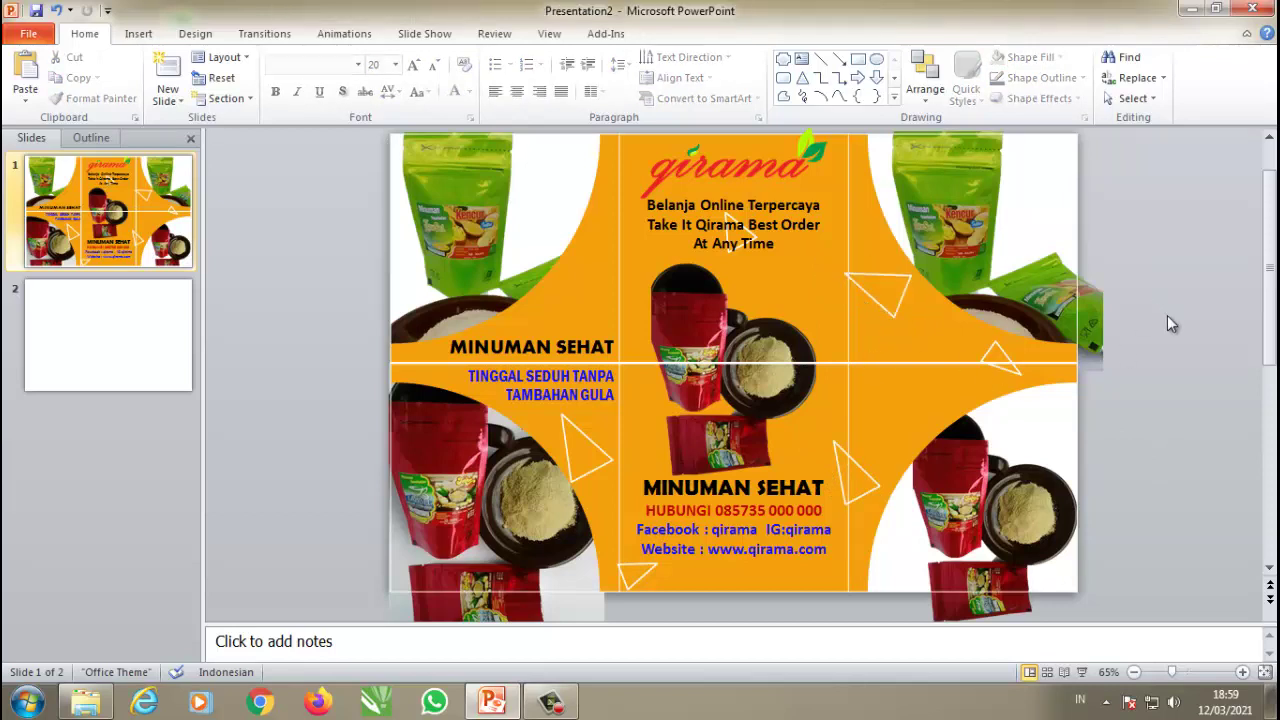
left_click_drag(1269, 240, 1269, 237)
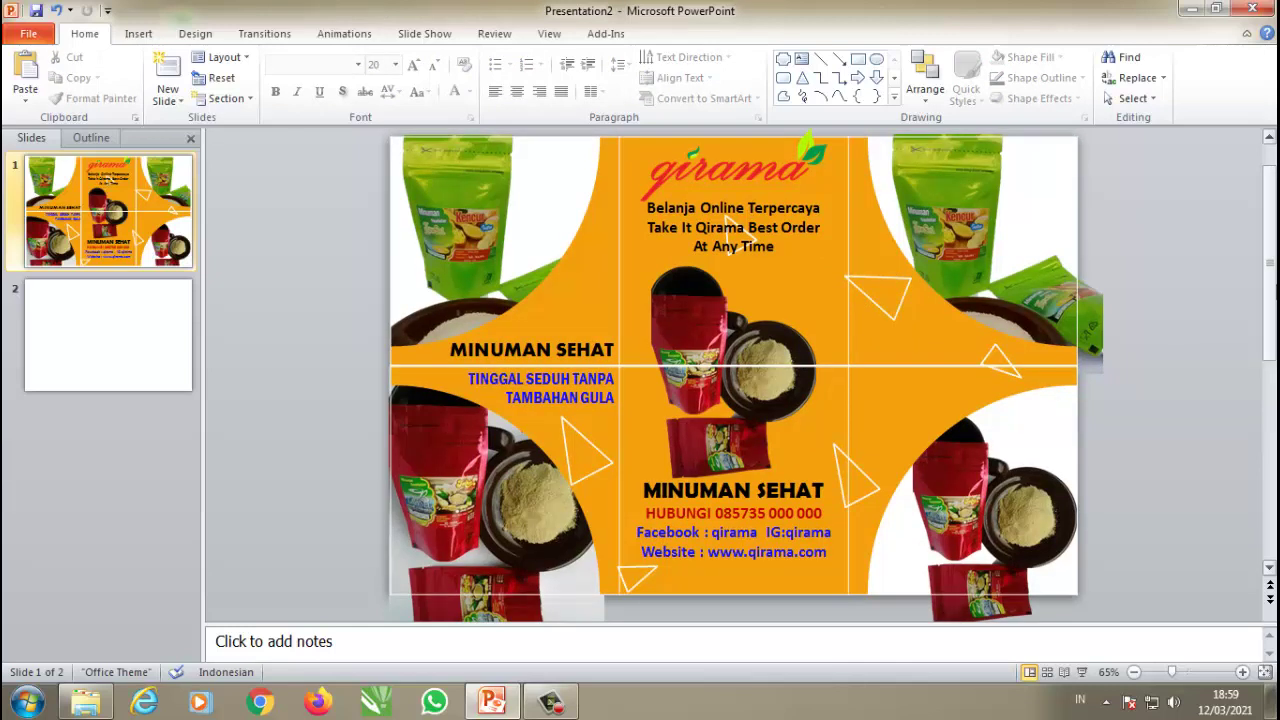
left_click(930, 352)
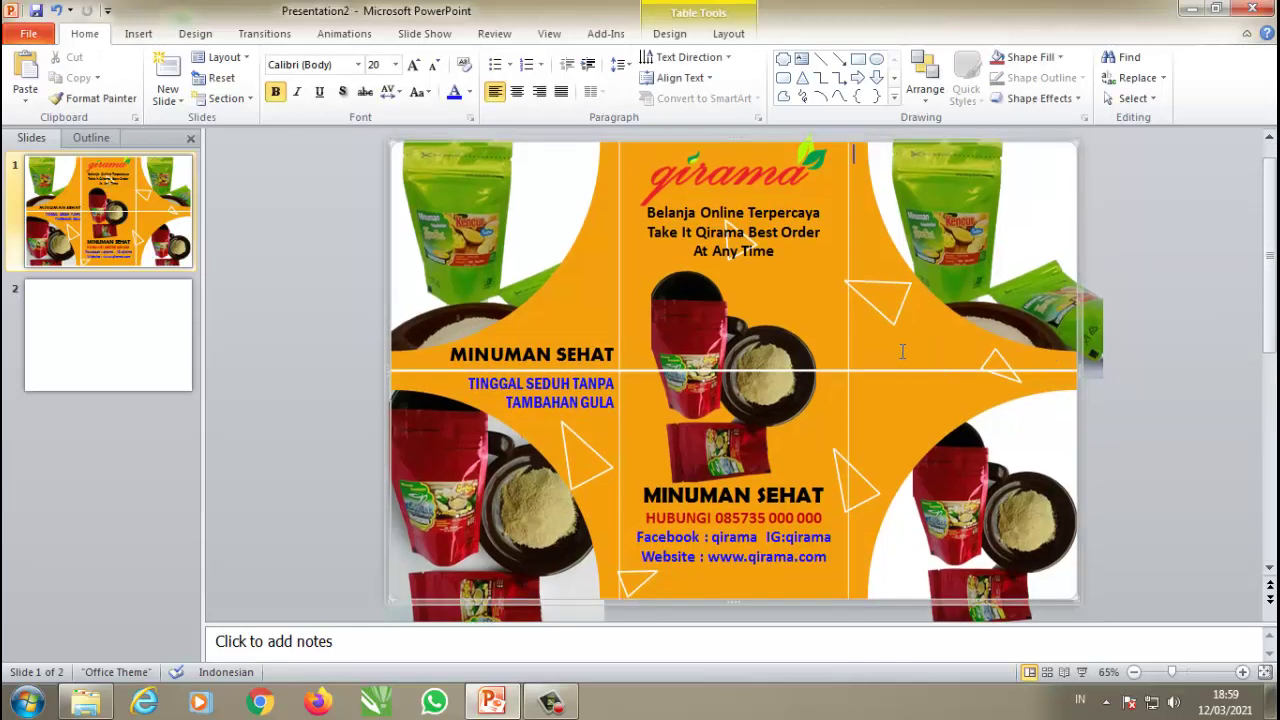
Step: Bottom-align the top-right table cell and type 'TERBUAT DARI' in it, trimming the extra trial words
left_click(726, 36)
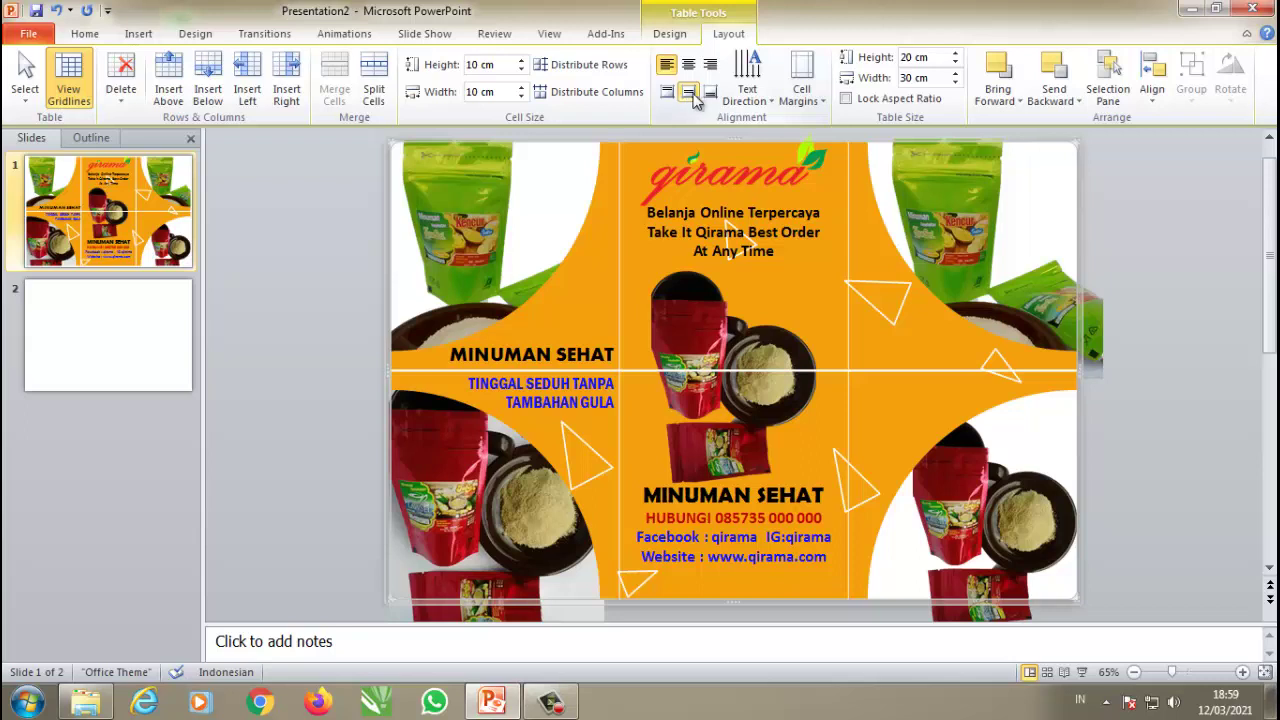
left_click(710, 92)
type("tER")
key("BackSpace")
key("BackSpace")
key("BackSpace")
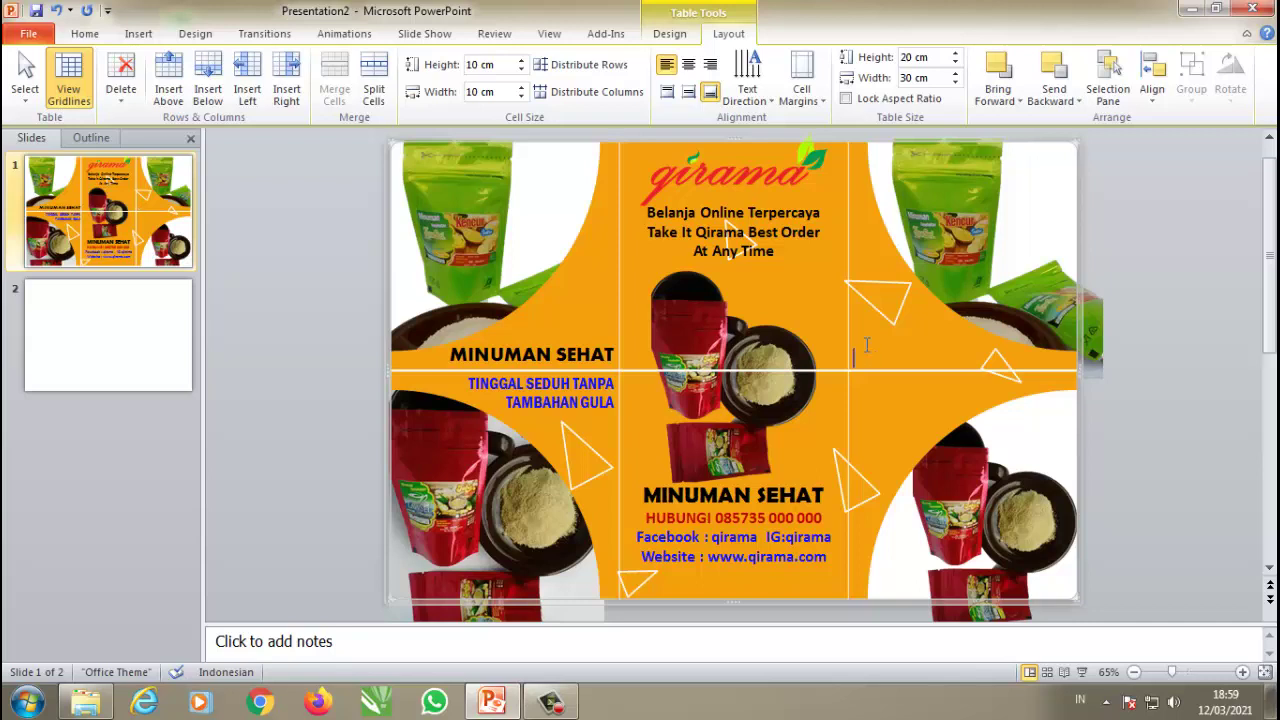
type("TERBUAT")
type(" DA")
type("RI BAHA")
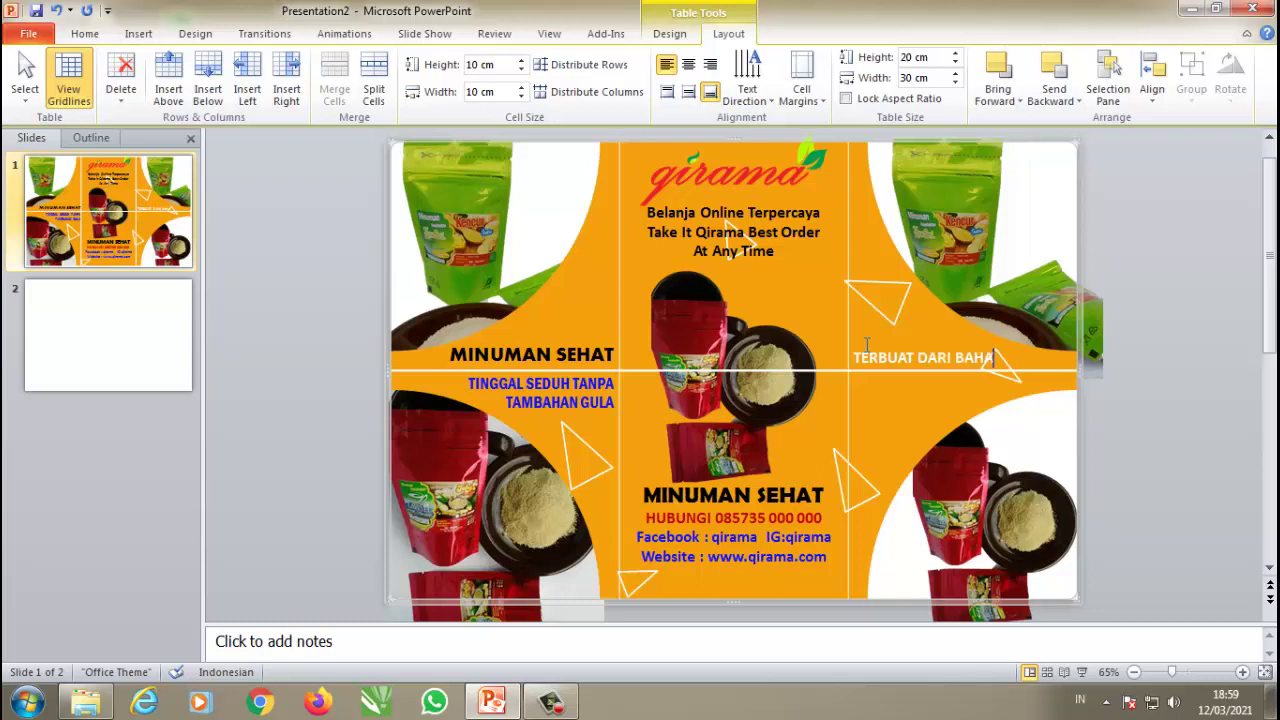
type("N P")
type("ILI")
type("H")
key("BackSpace")
key("BackSpace")
key("BackSpace")
key("BackSpace")
key("BackSpace")
key("BackSpace")
key("BackSpace")
key("BackSpace")
key("BackSpace")
key("BackSpace")
key("BackSpace")
key("BackSpace")
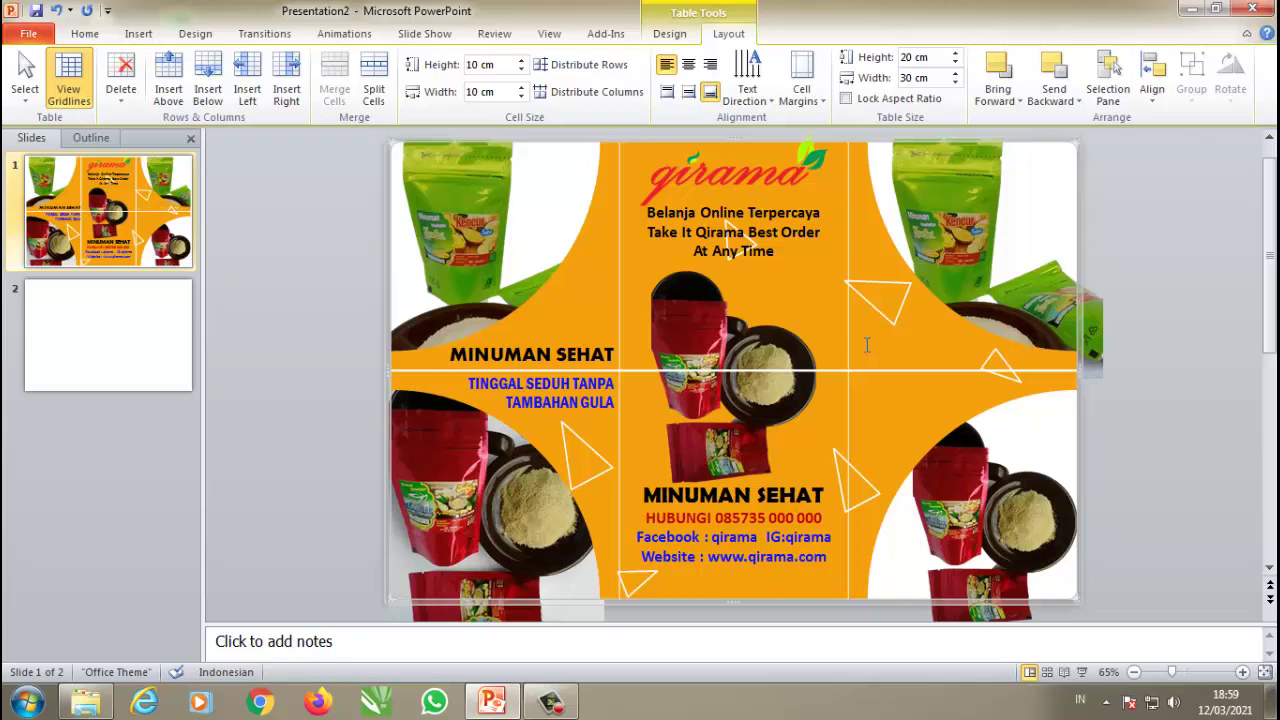
type("TE")
type("RBUAT DARI ")
type("BAHAN")
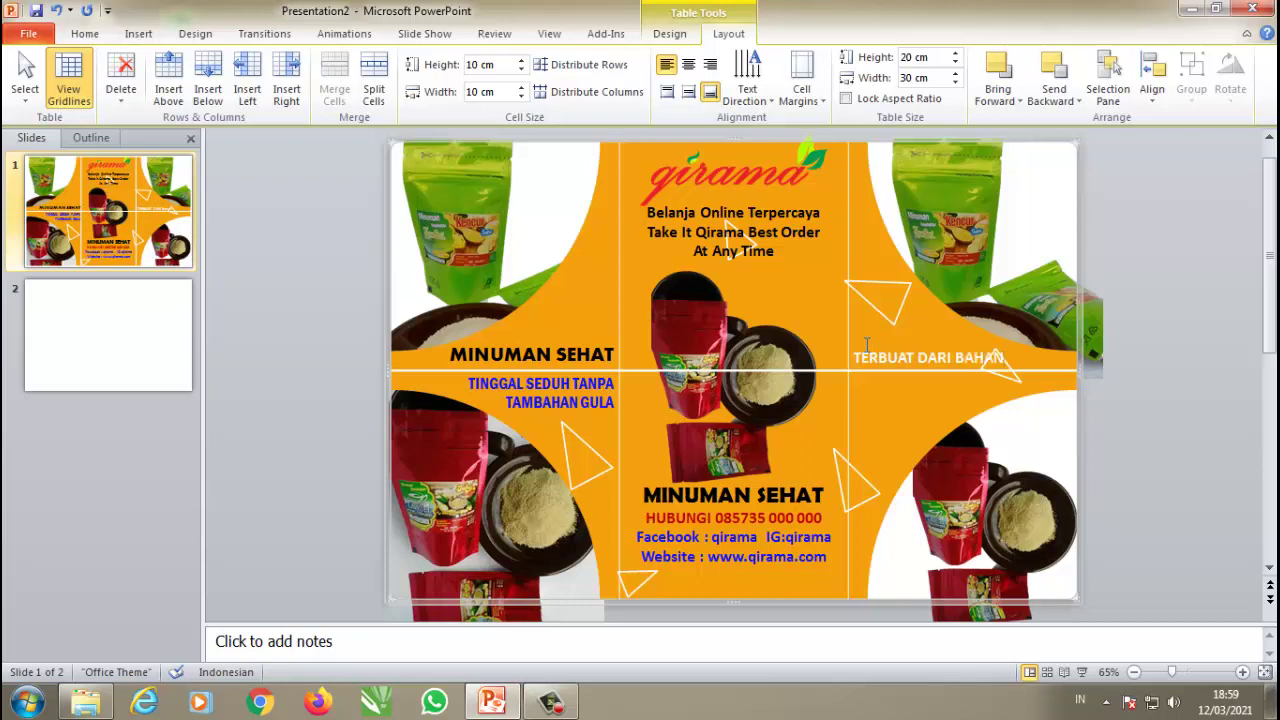
type(" ALAM")
type("I")
key("Return")
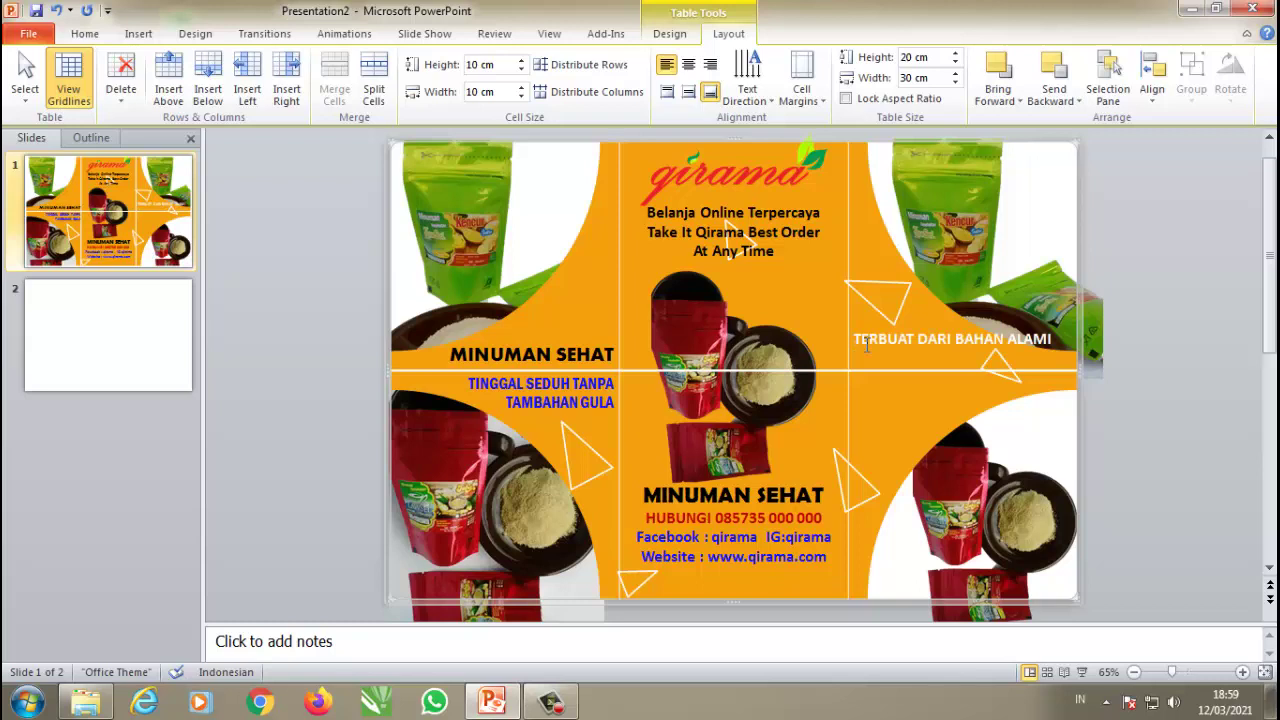
key("BackSpace")
key("BackSpace")
key("BackSpace")
key("BackSpace")
key("BackSpace")
key("BackSpace")
key("BackSpace")
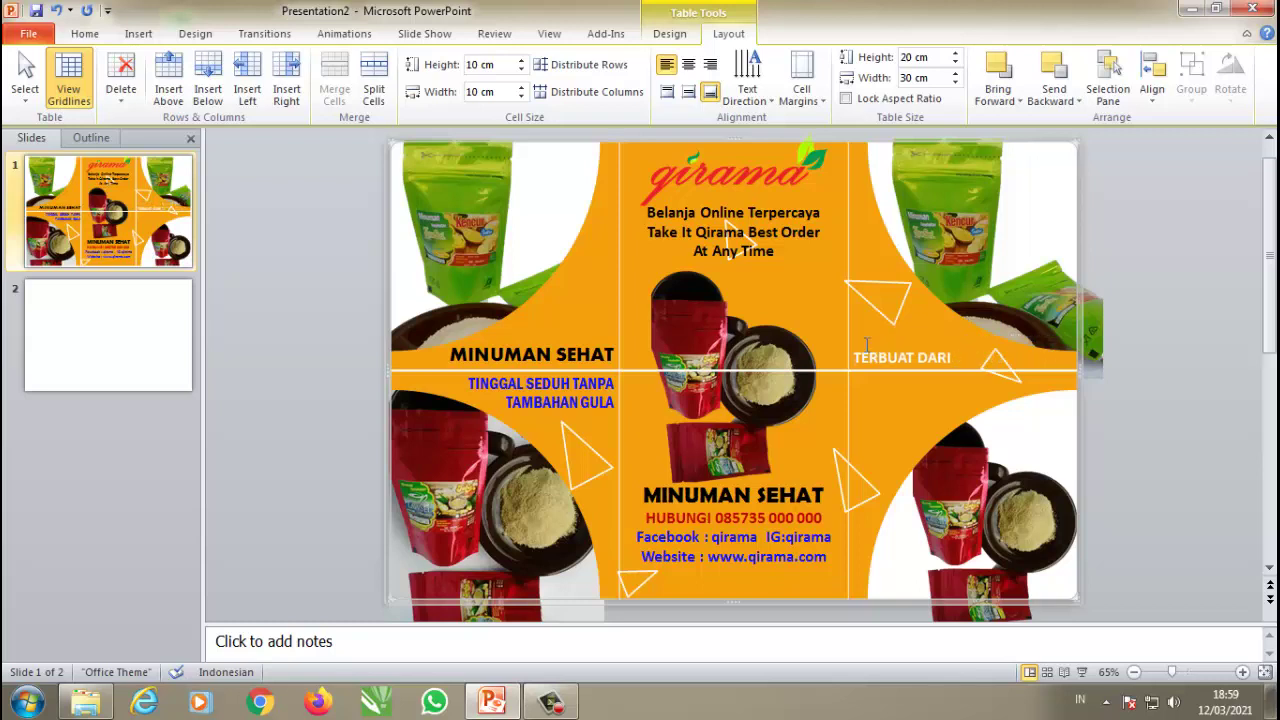
Step: Try 'BAHAN', 'PRODUK OLAHAN DENGAN' and 'DENGAN ANEKA VARIAN' in the top-right cell, then delete them all
type("BAHAN")
key("BackSpace")
key("BackSpace")
key("BackSpace")
key("BackSpace")
key("BackSpace")
key("BackSpace")
key("BackSpace")
key("BackSpace")
key("BackSpace")
key("BackSpace")
key("BackSpace")
key("BackSpace")
key("BackSpace")
key("BackSpace")
type("PR")
type("ODUK OLA")
type("HAN ")
type("DEN")
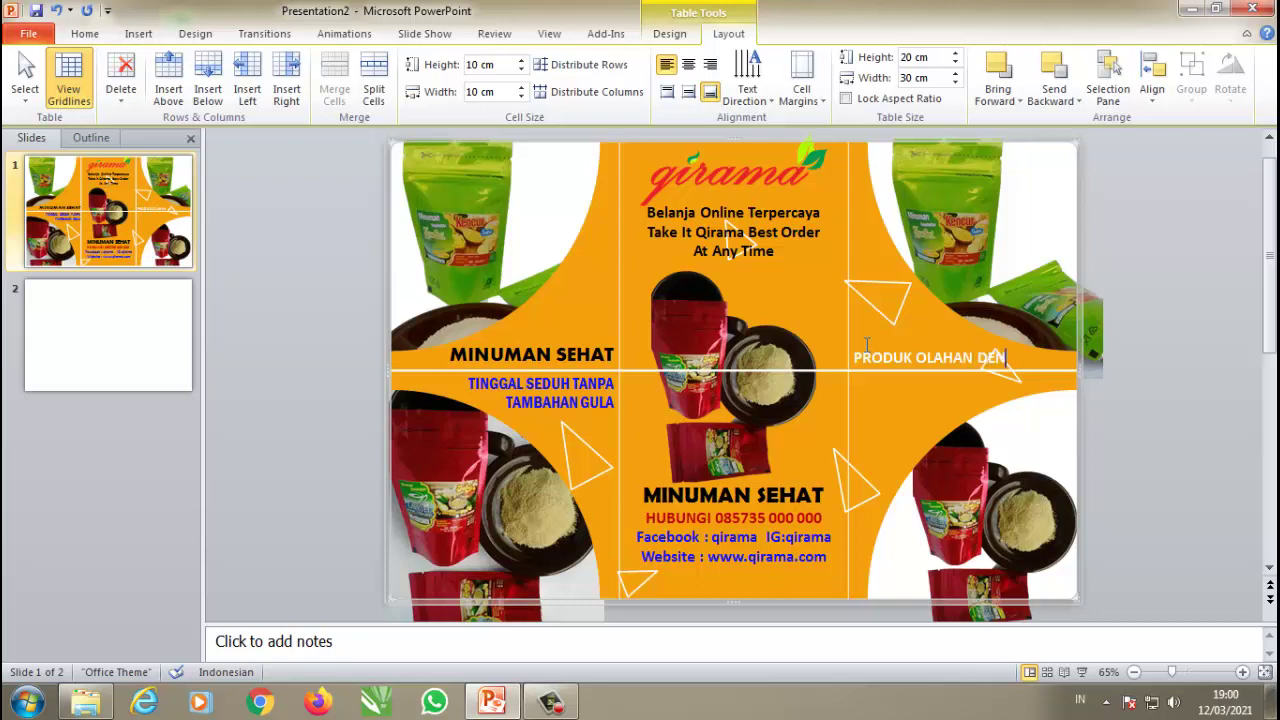
type("GAN")
key("BackSpace")
key("BackSpace")
key("BackSpace")
key("BackSpace")
key("BackSpace")
key("BackSpace")
key("BackSpace")
key("BackSpace")
key("BackSpace")
key("BackSpace")
key("BackSpace")
key("BackSpace")
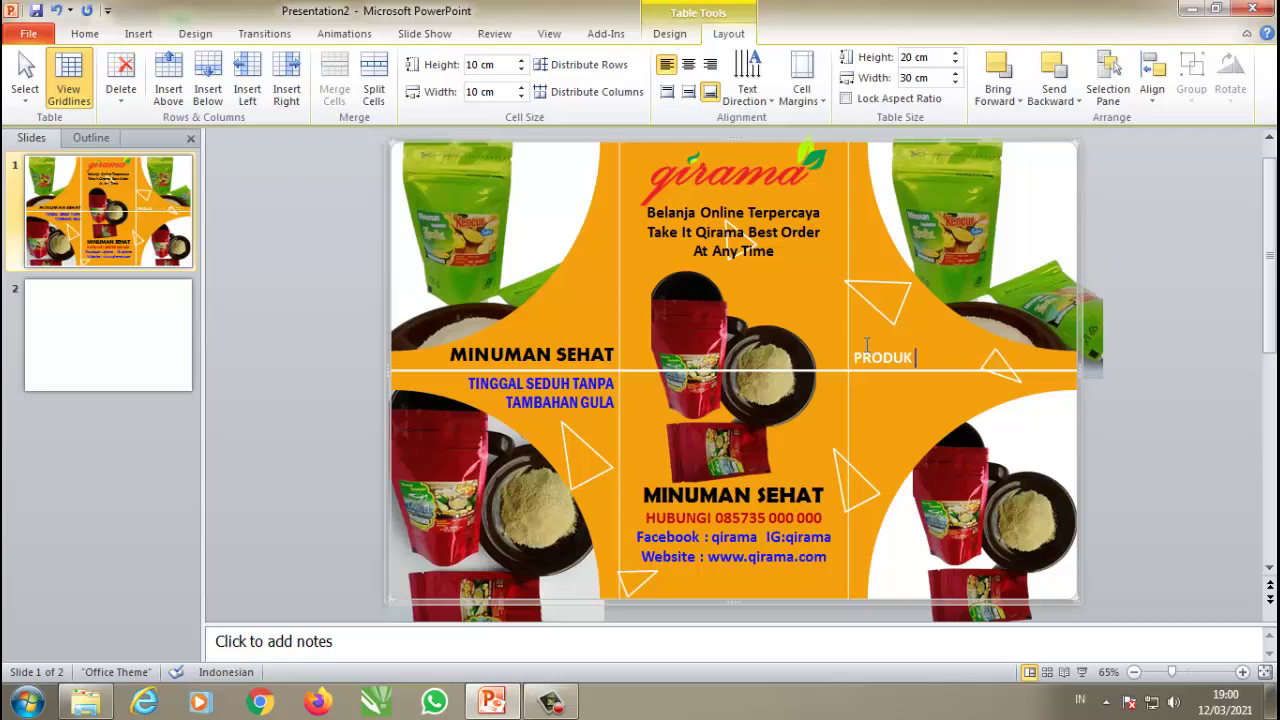
type("DENGAN ")
type("ANE")
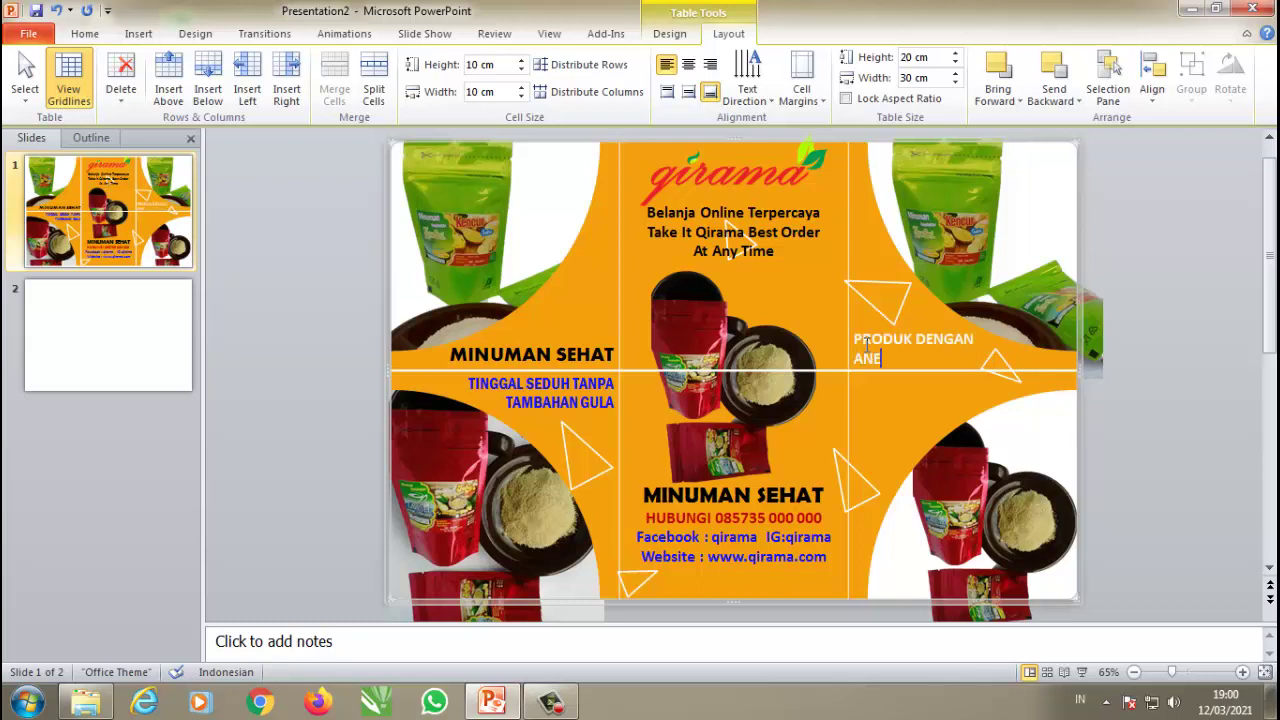
type("KA ")
type("VAR")
type("IAN")
key("BackSpace")
key("BackSpace")
key("BackSpace")
key("BackSpace")
key("BackSpace")
key("BackSpace")
key("BackSpace")
key("BackSpace")
key("BackSpace")
key("BackSpace")
key("BackSpace")
key("BackSpace")
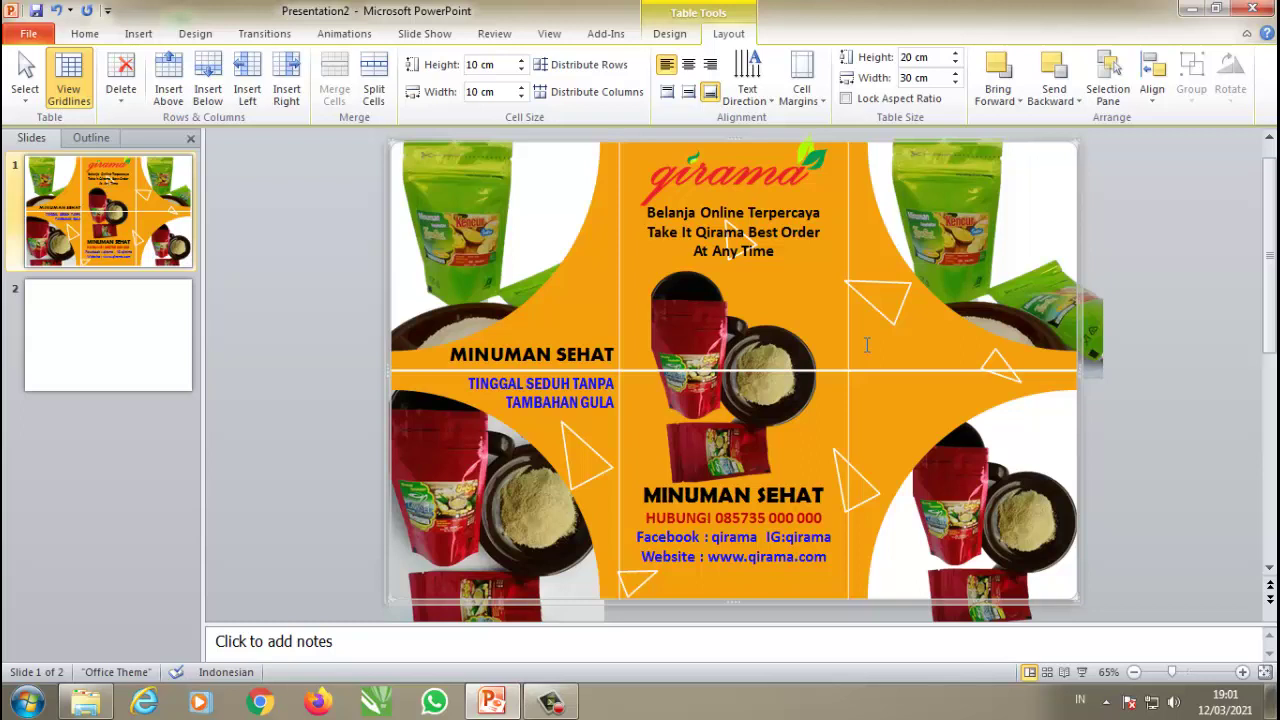
Step: Type MINUMAN KENCUR INSTAN into the right-middle table cell
type("MINU")
type("MAN")
type(" KENC")
type("UR INST")
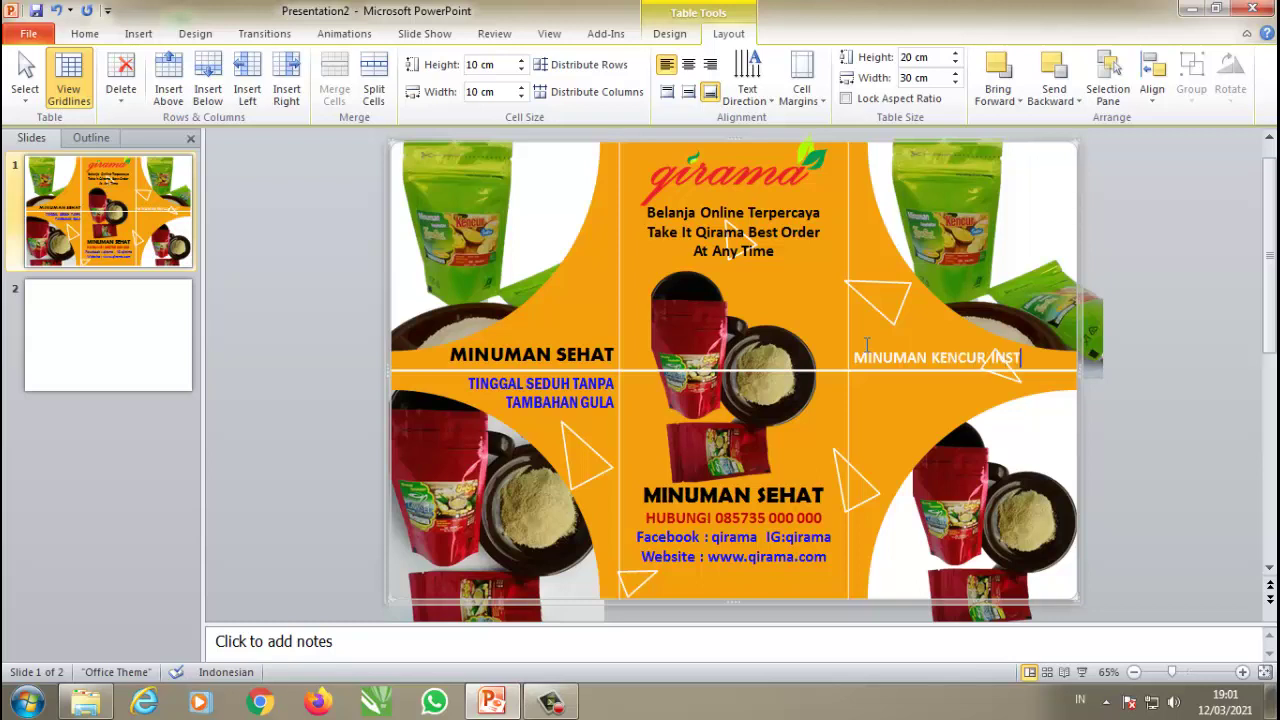
type("AN")
key("Return")
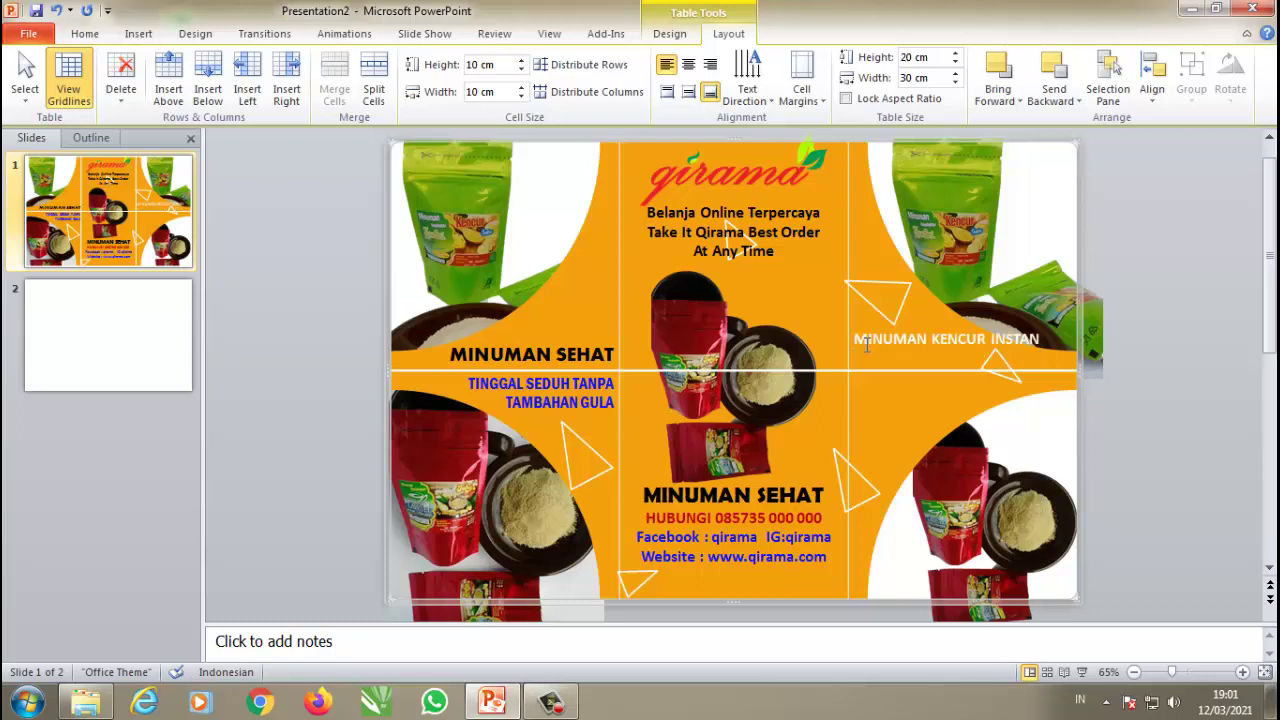
key("BackSpace")
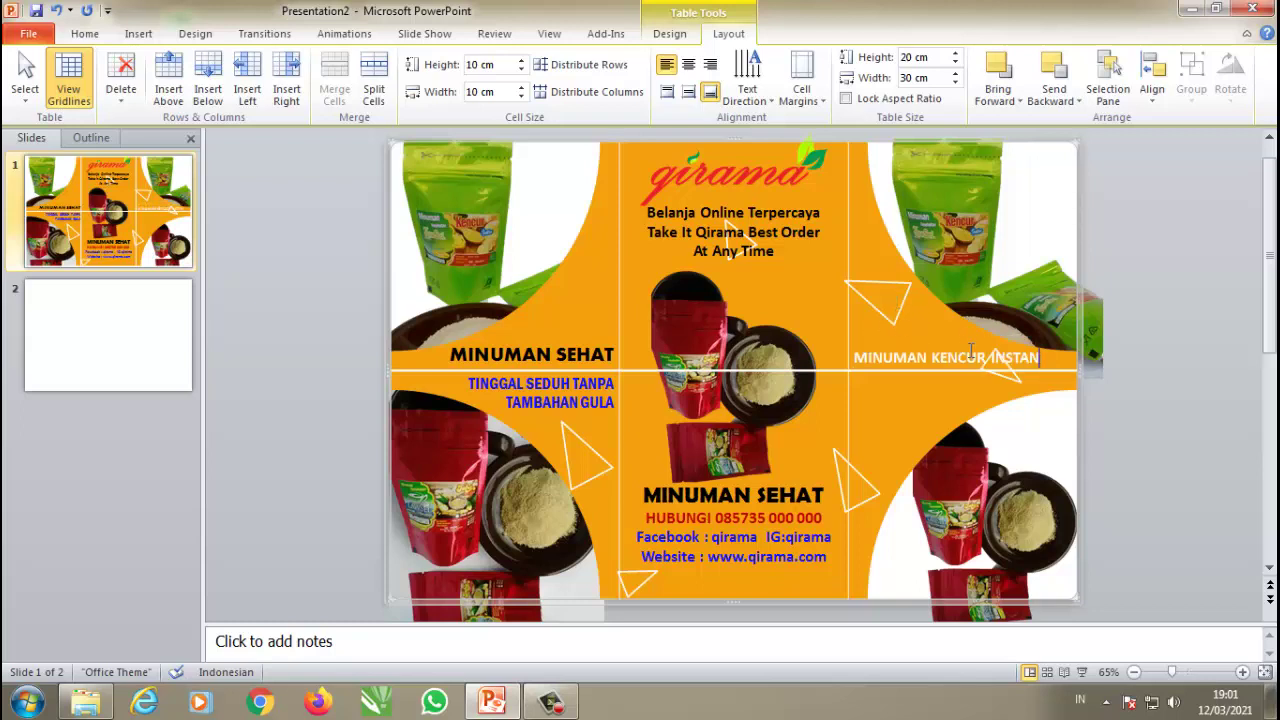
Step: Enter MINUMAN JAHE MERAH in the cell directly below, correcting the mistyped text
left_click(905, 389)
type("MINUMA")
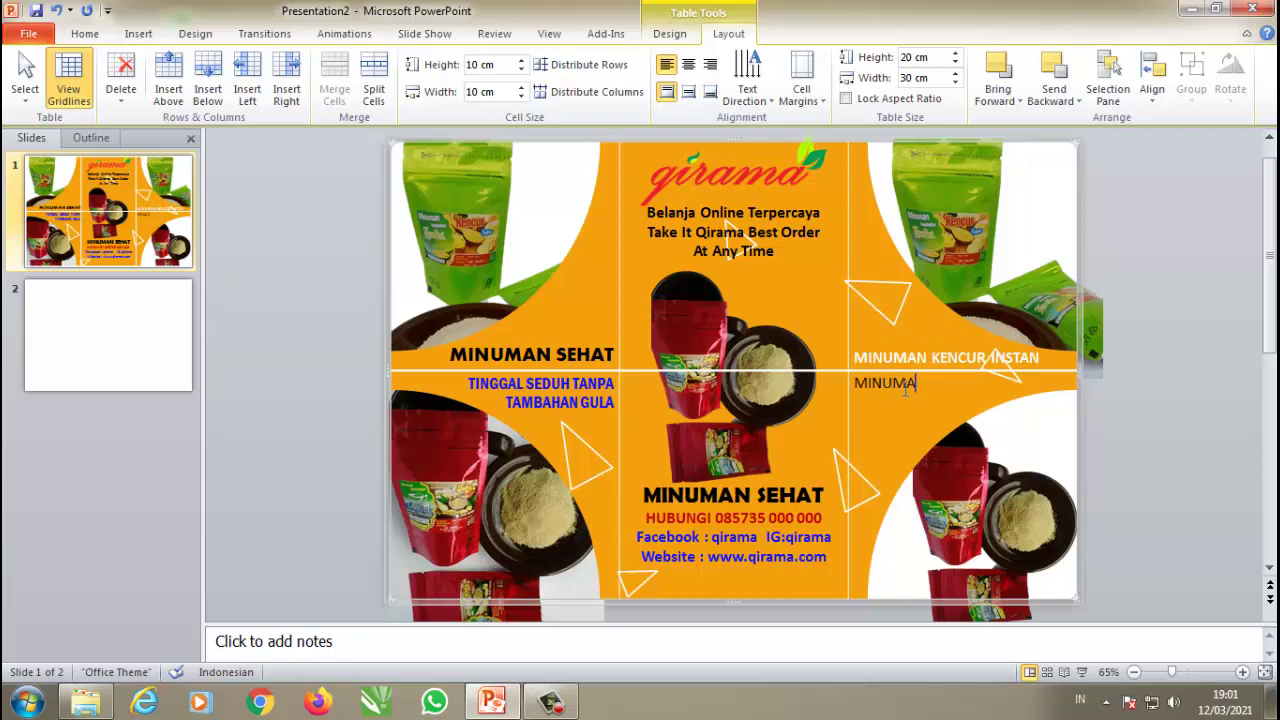
type("N KENCU")
type("R")
key("BackSpace")
key("BackSpace")
key("BackSpace")
key("BackSpace")
key("BackSpace")
type("JAHE ")
type("MERT")
key("BackSpace")
type("A")
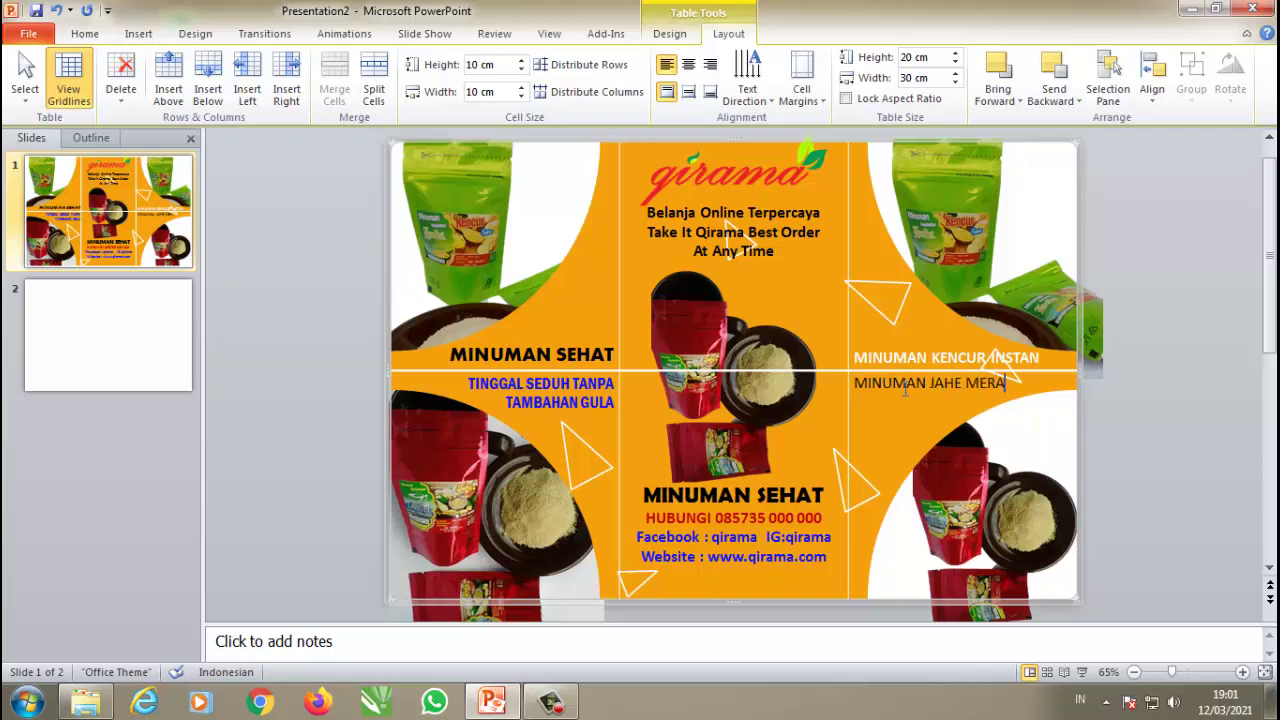
type("H")
left_click(864, 346)
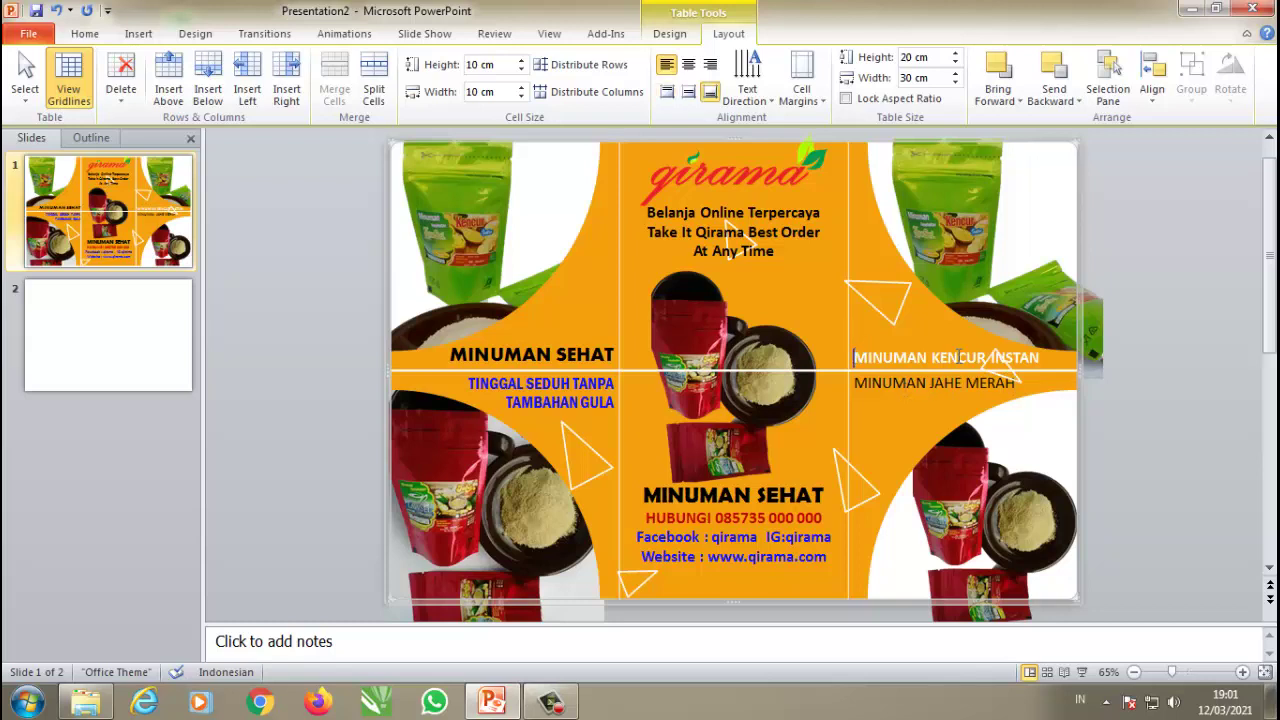
Step: Set the MINUMAN KENCUR INSTAN label to Franklin Gothic Demi Cond with bold turned off
left_click_drag(855, 357, 1045, 360)
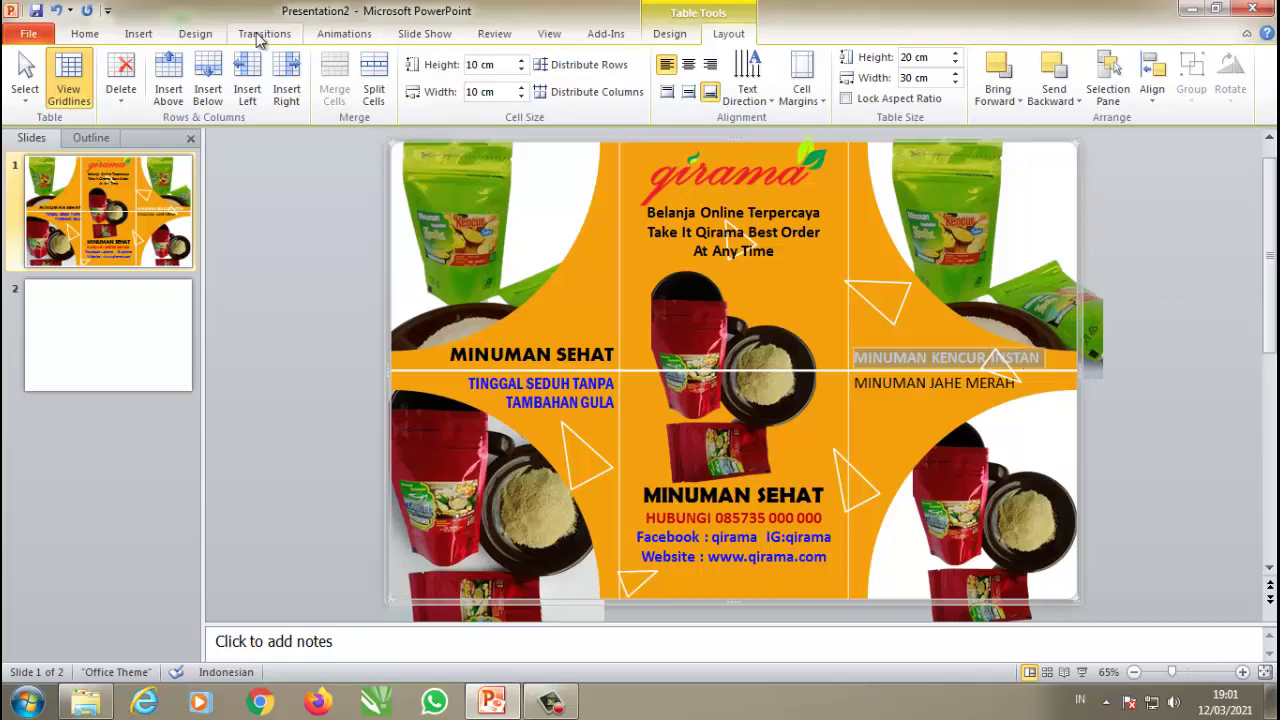
left_click(100, 34)
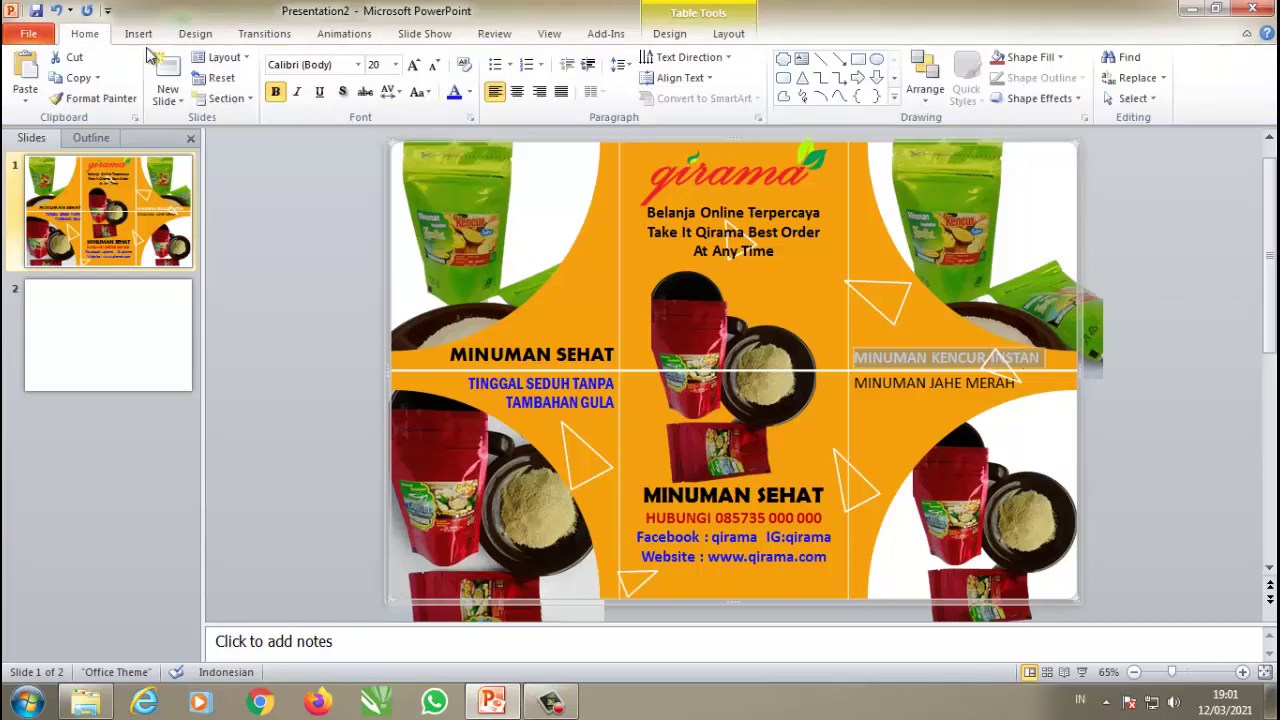
left_click(358, 64)
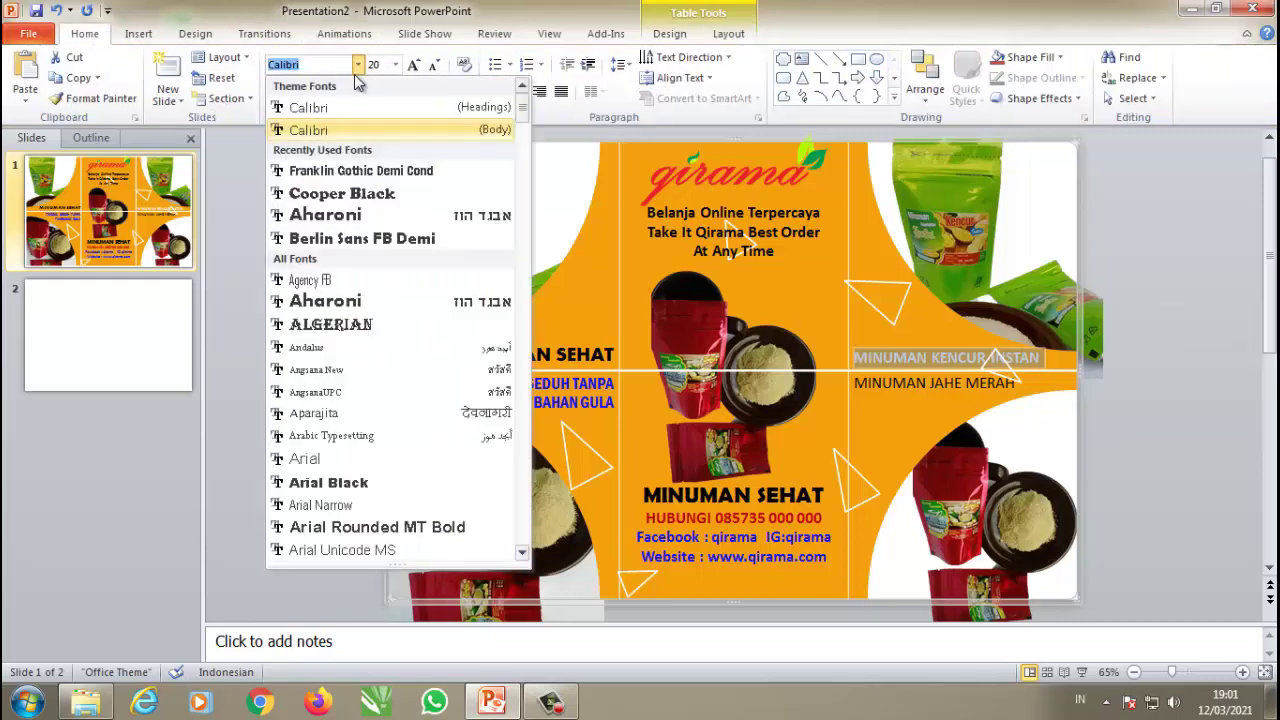
left_click(326, 172)
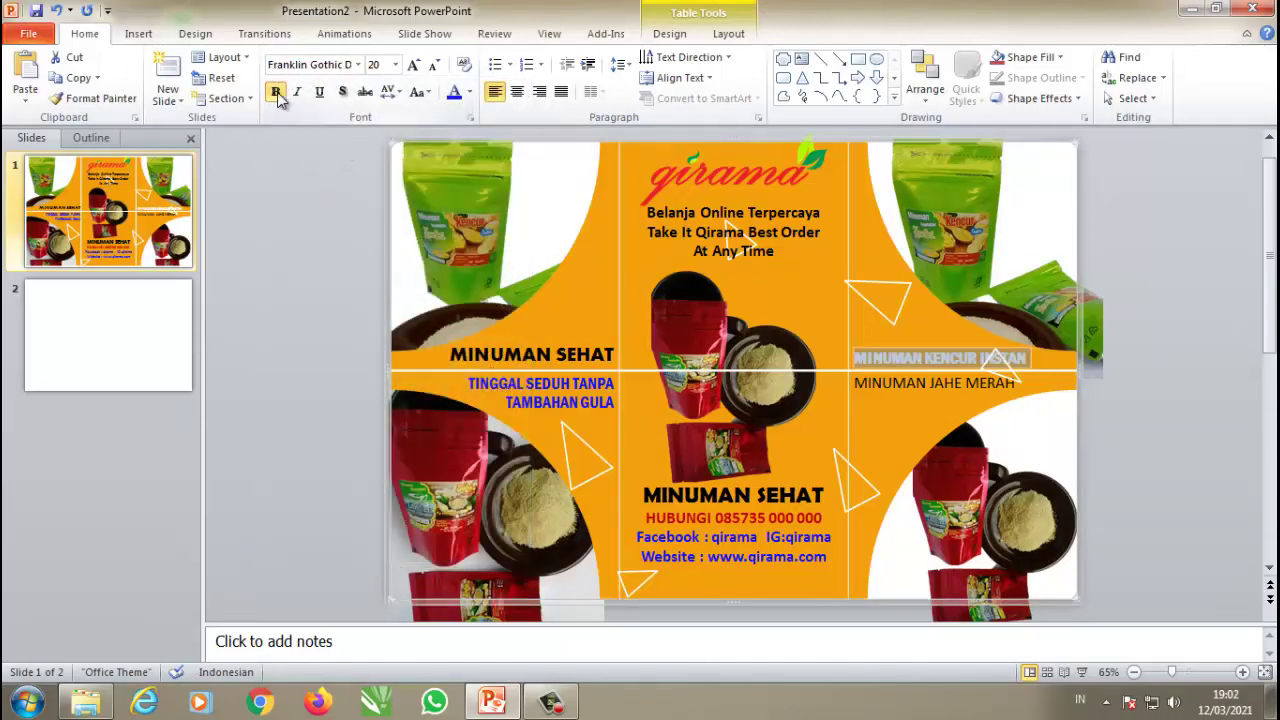
left_click(275, 91)
Step: Break both labels after MINUMAN so JAHE MERAH and KENCUR INSTAN sit on second lines
left_click(860, 385)
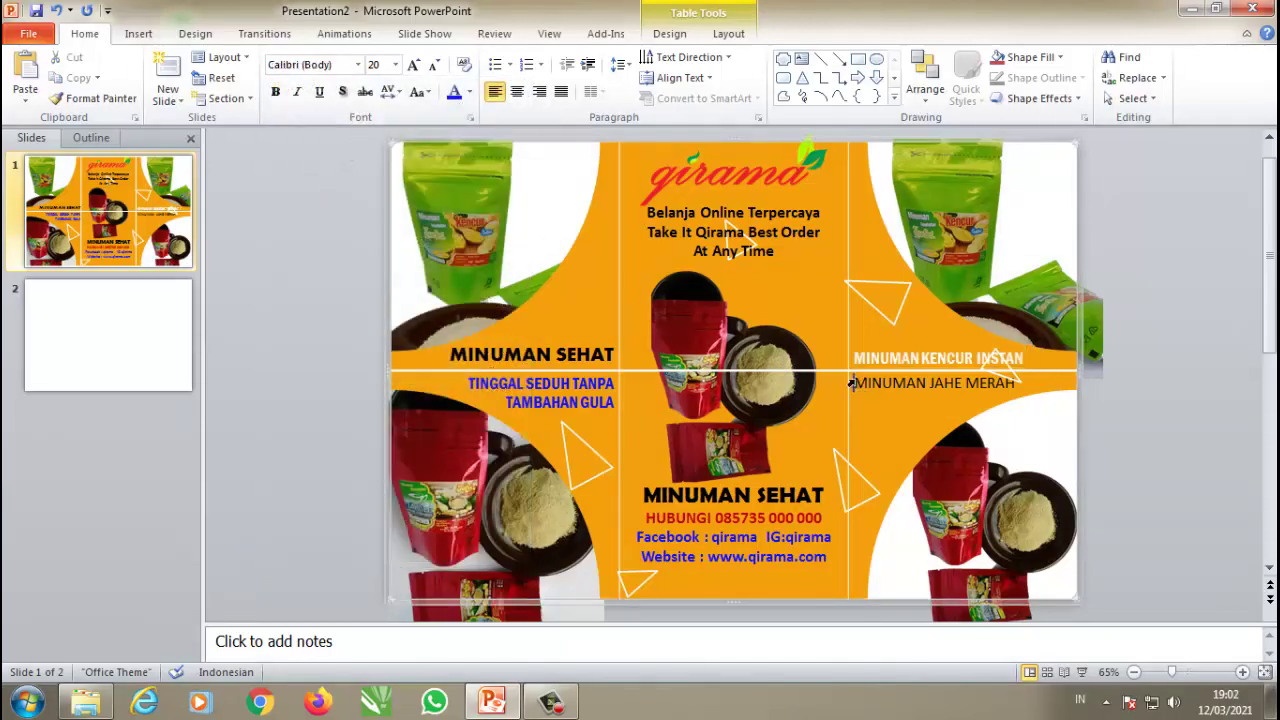
left_click(934, 385)
key("BackSpace")
key("Return")
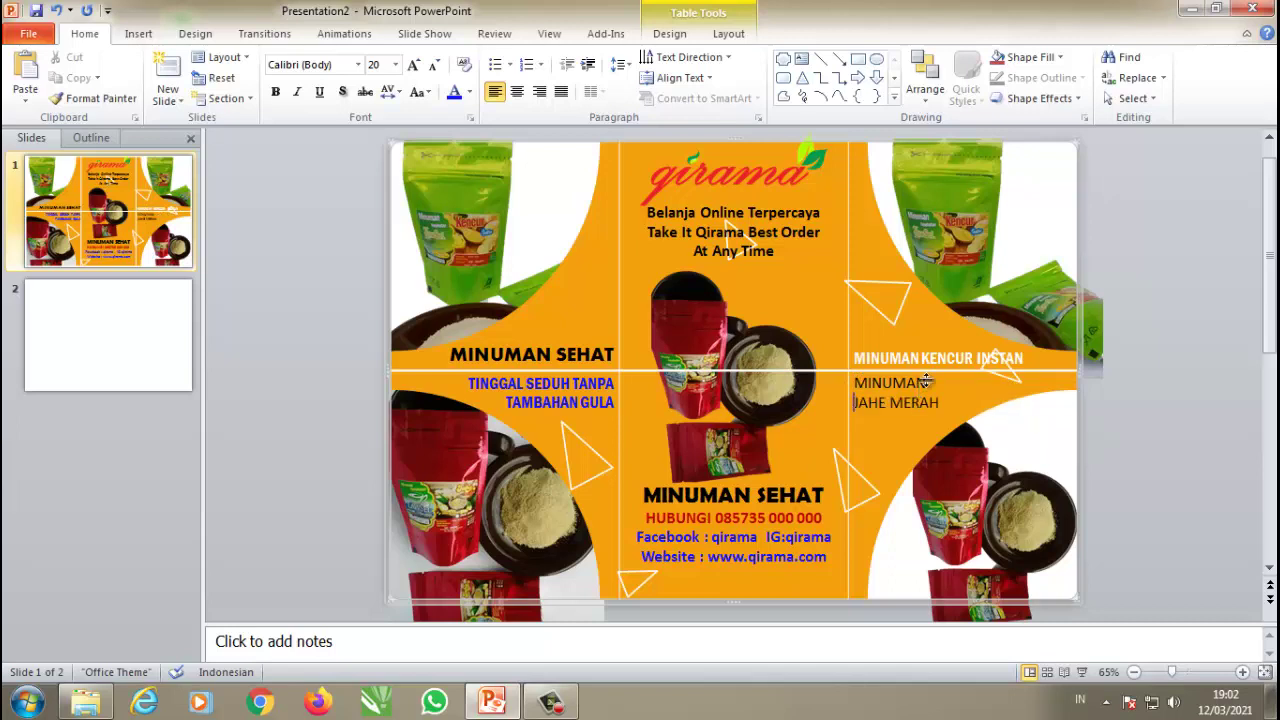
left_click(923, 360)
key("BackSpace")
key("Return")
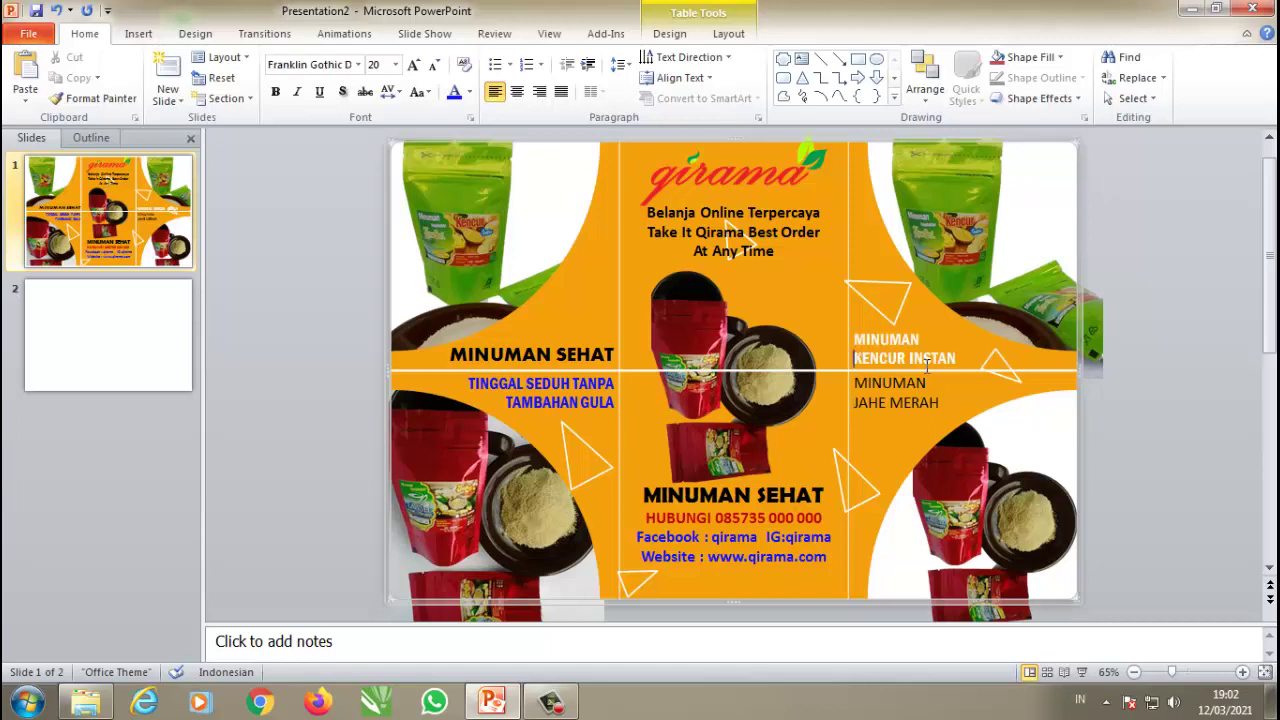
Step: Set both the KENCUR INSTAN and JAHE MERAH labels to font size 24
left_click_drag(855, 340, 956, 362)
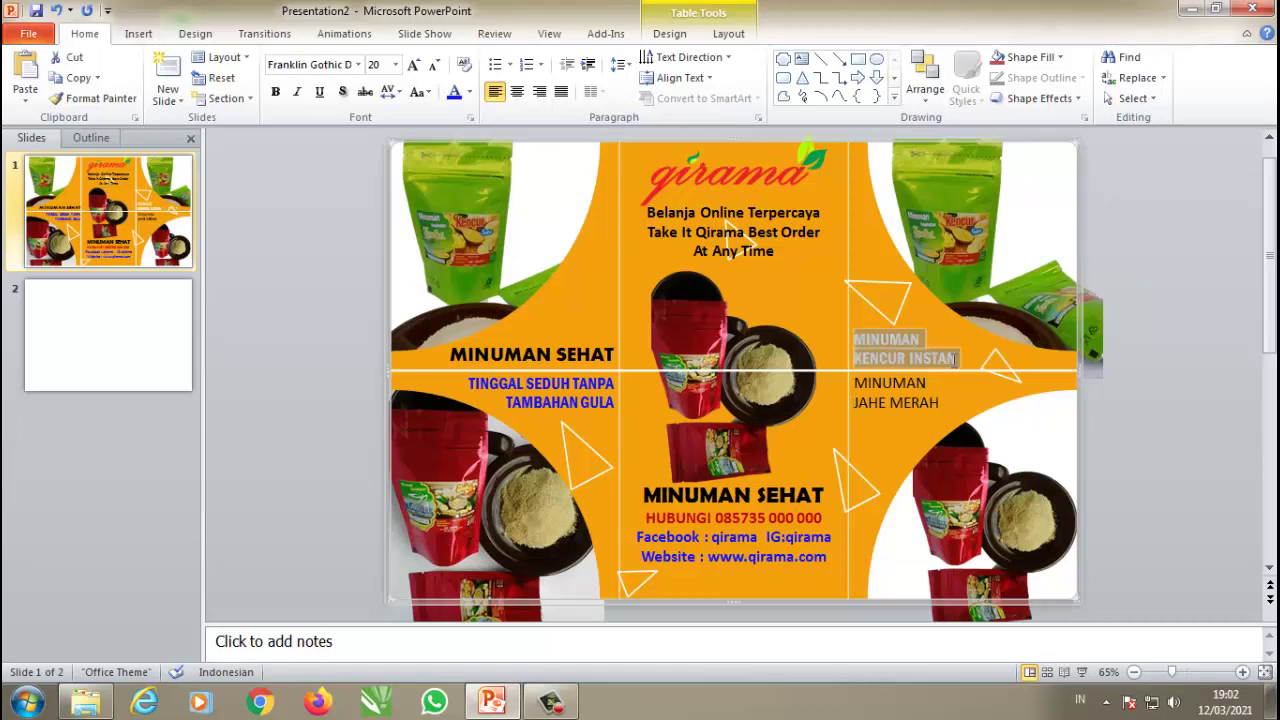
left_click(396, 65)
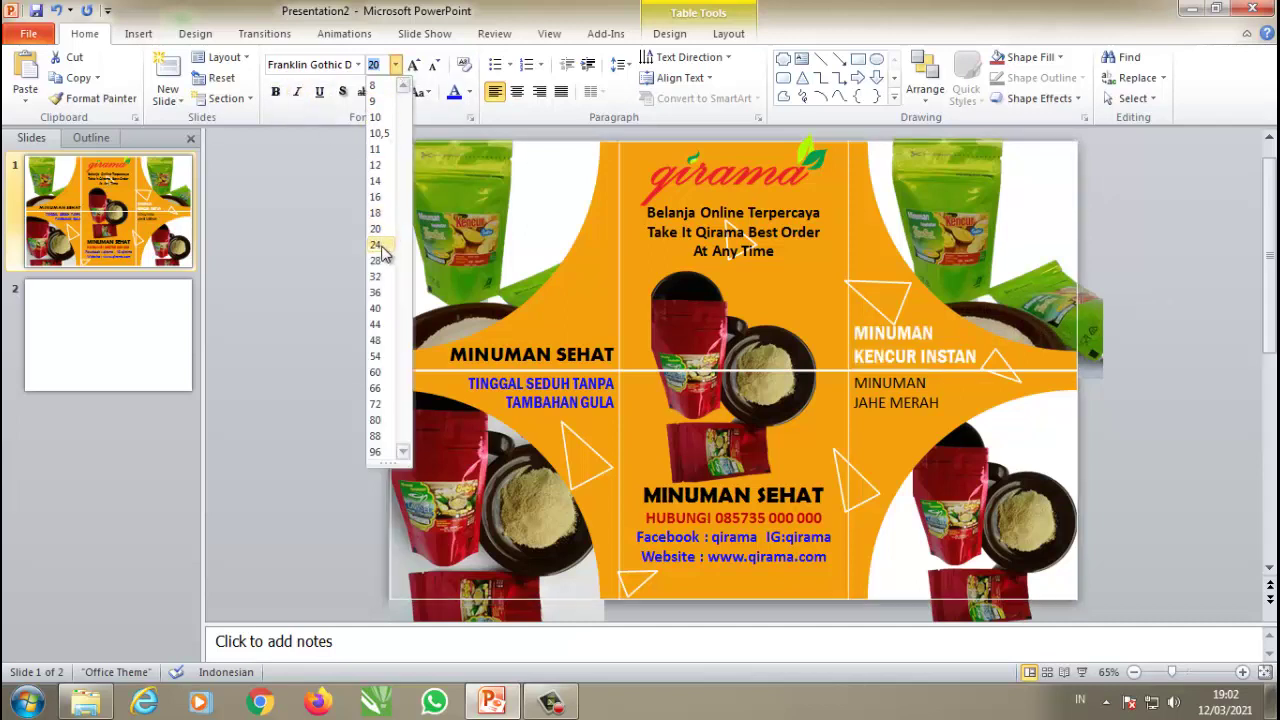
key("Escape")
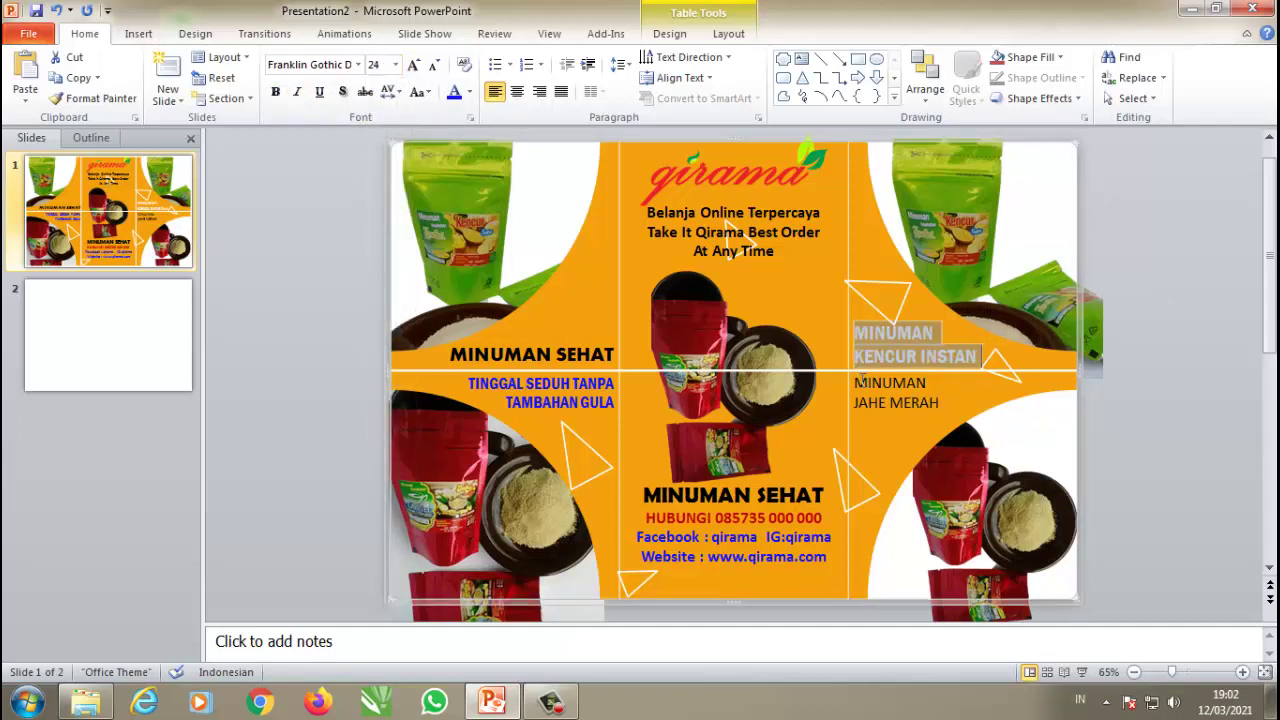
left_click(855, 382)
left_click_drag(855, 382, 942, 403)
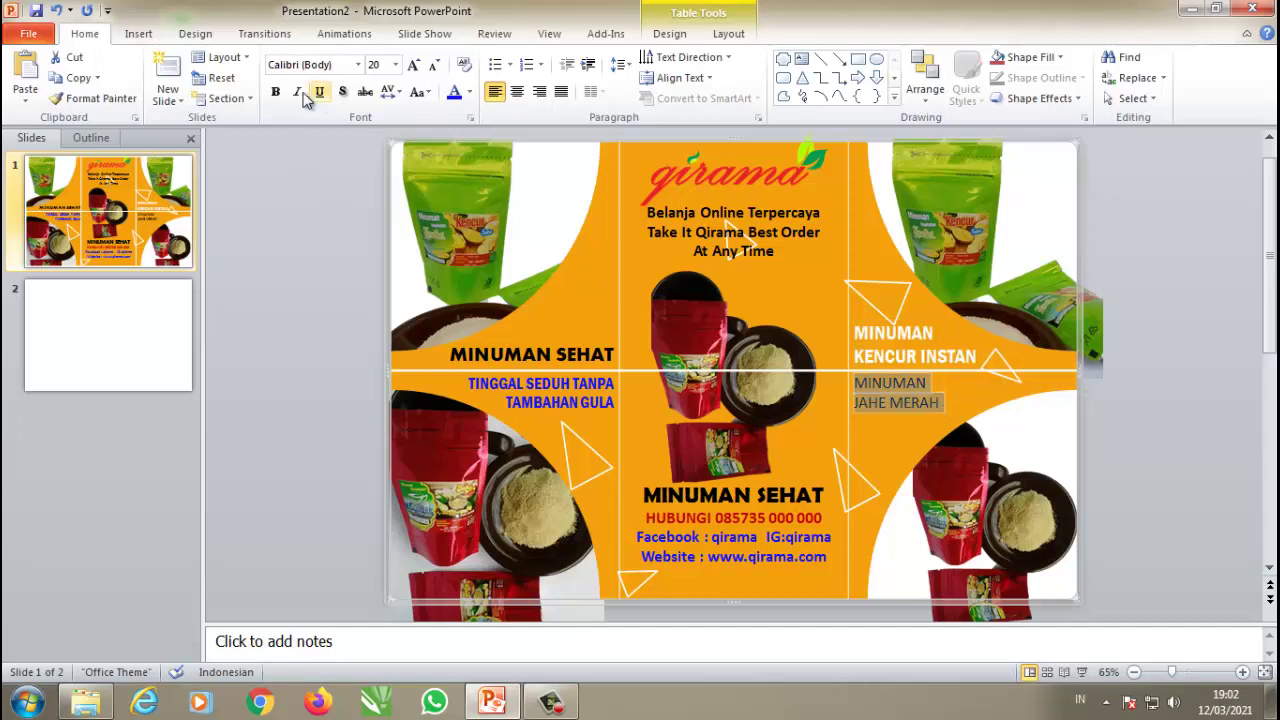
left_click(396, 65)
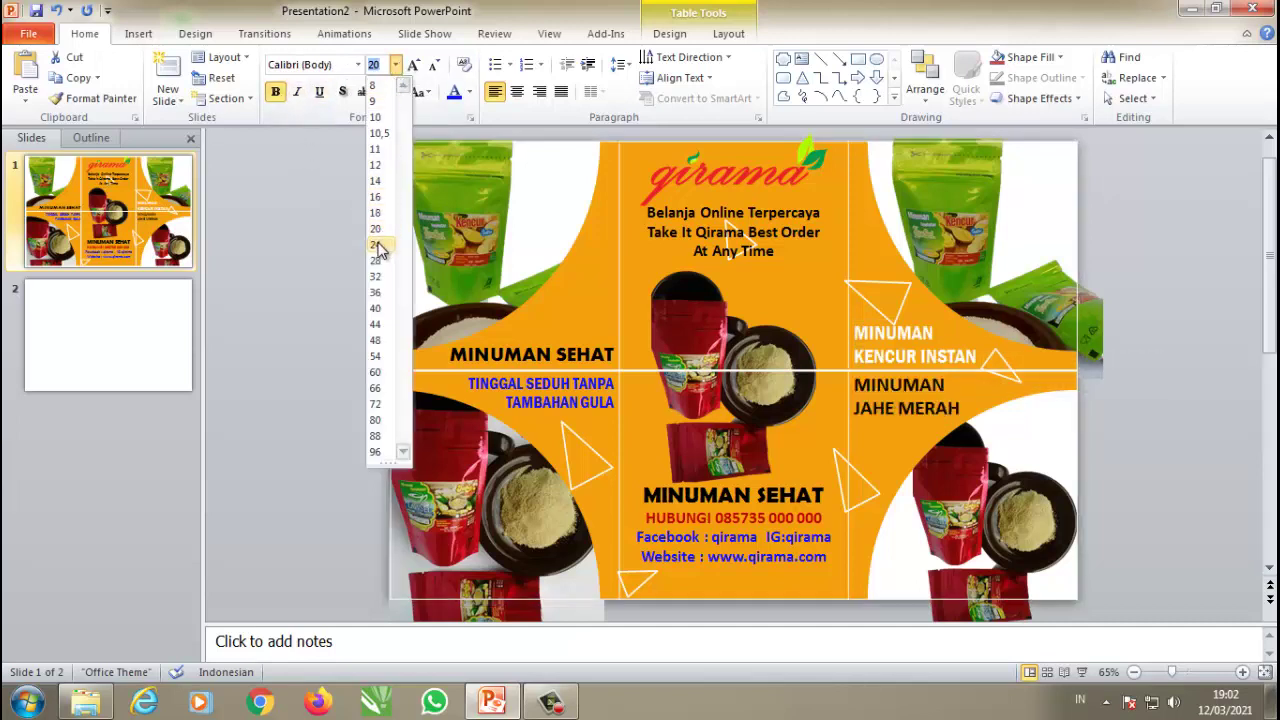
left_click(376, 245)
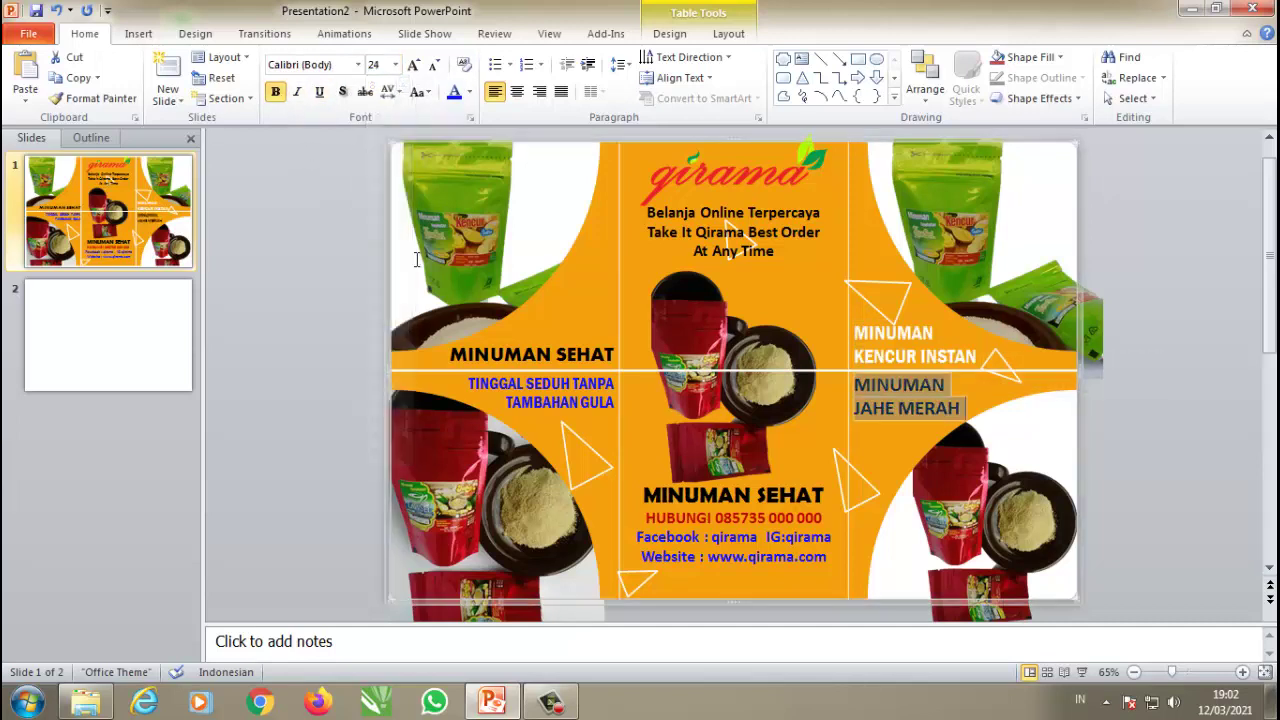
left_click(868, 345)
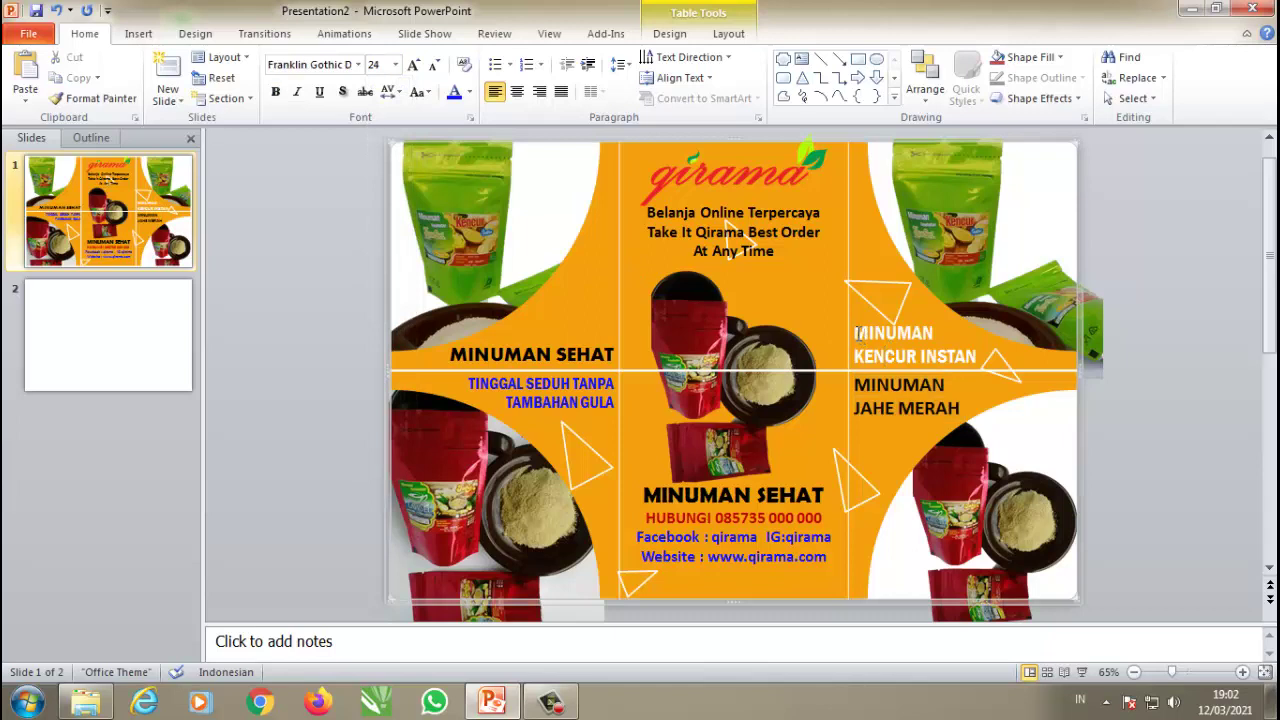
Step: Give the outlined triangle above the KENCUR label a blue outline
left_click(870, 306)
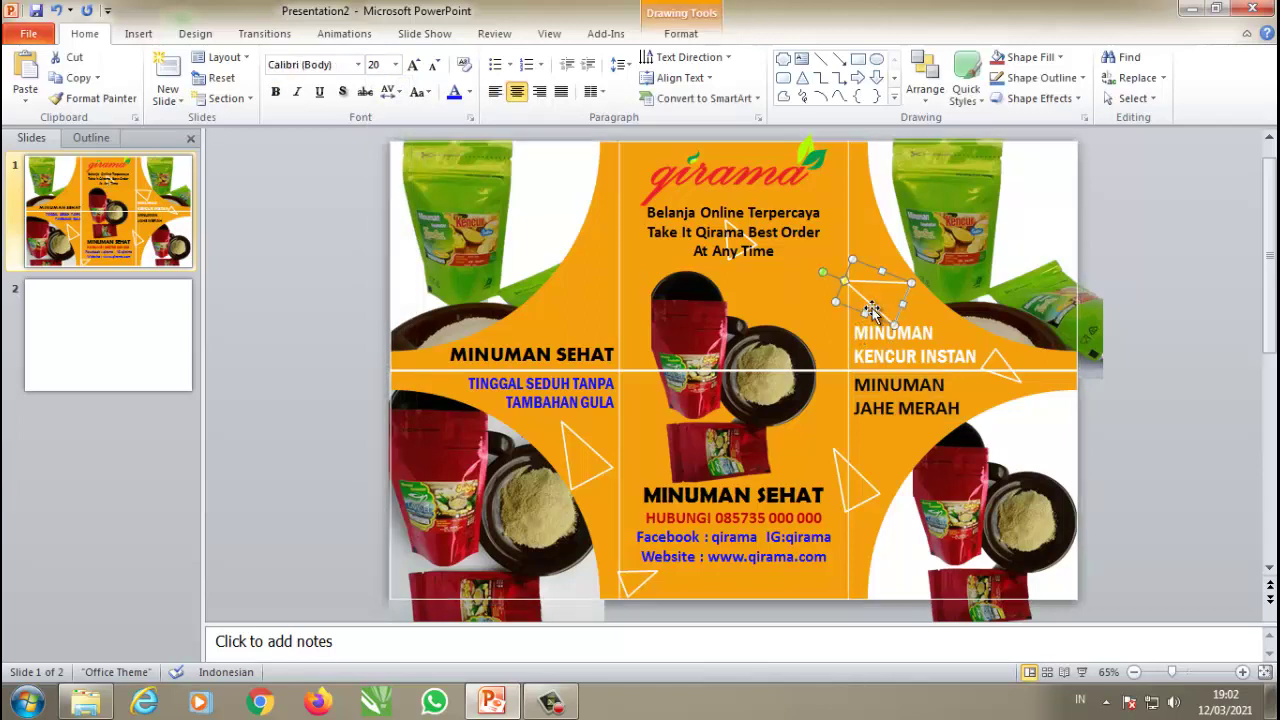
left_click(680, 35)
left_click(315, 80)
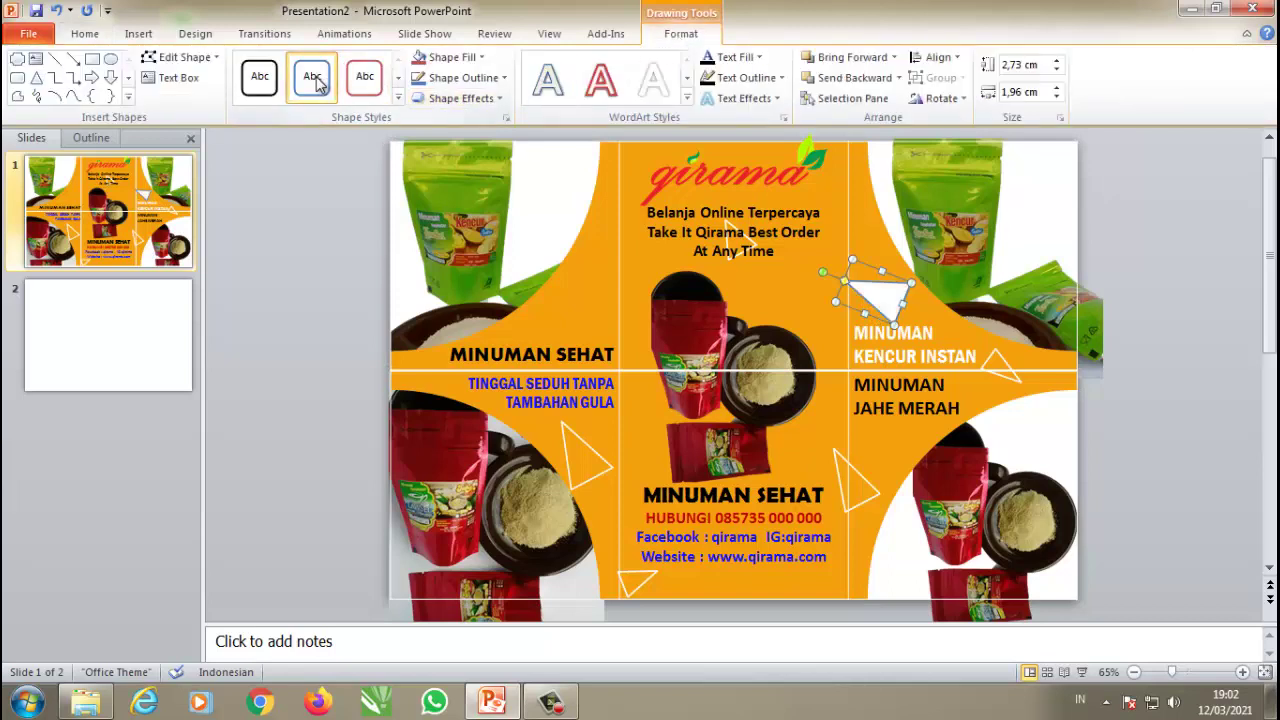
left_click(399, 97)
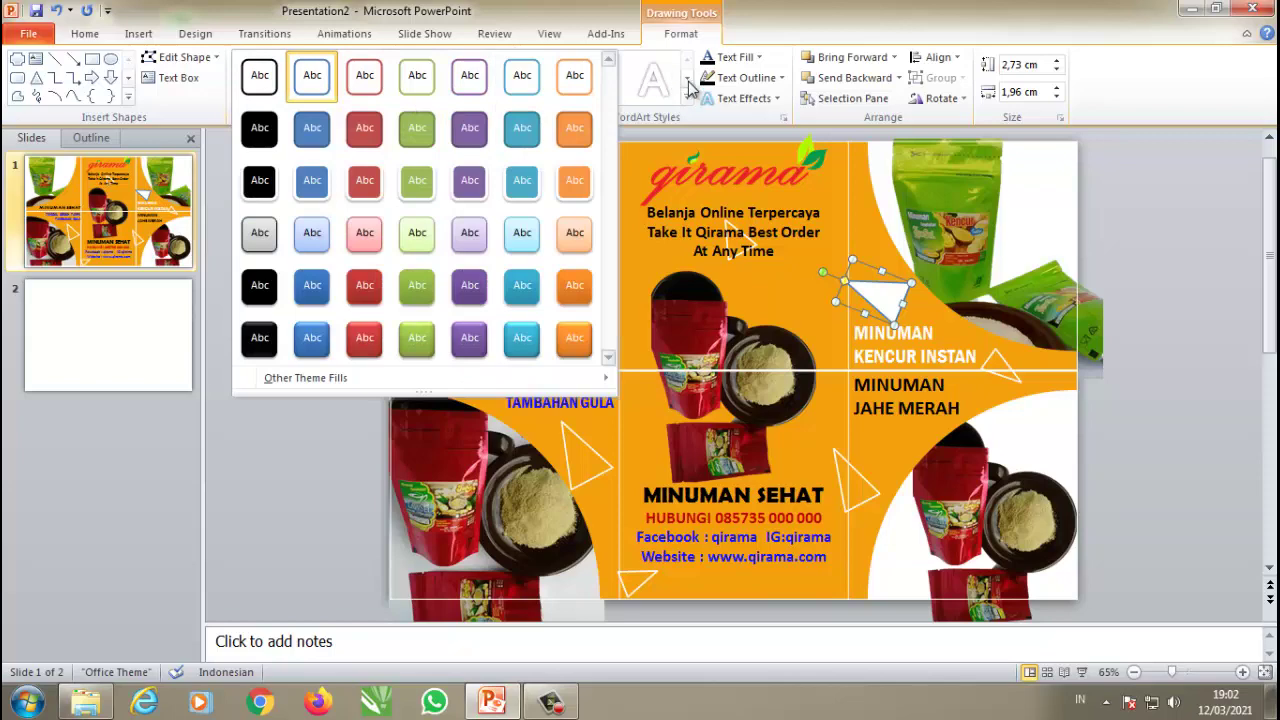
left_click(771, 35)
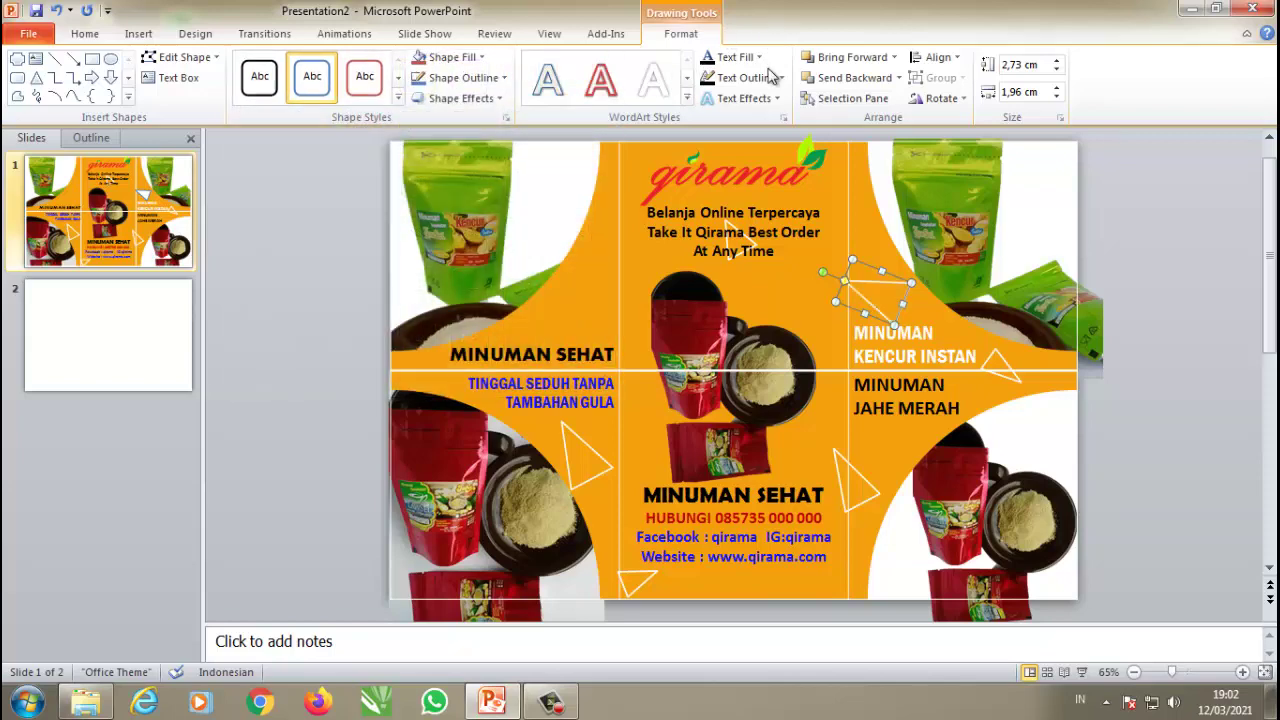
left_click(781, 78)
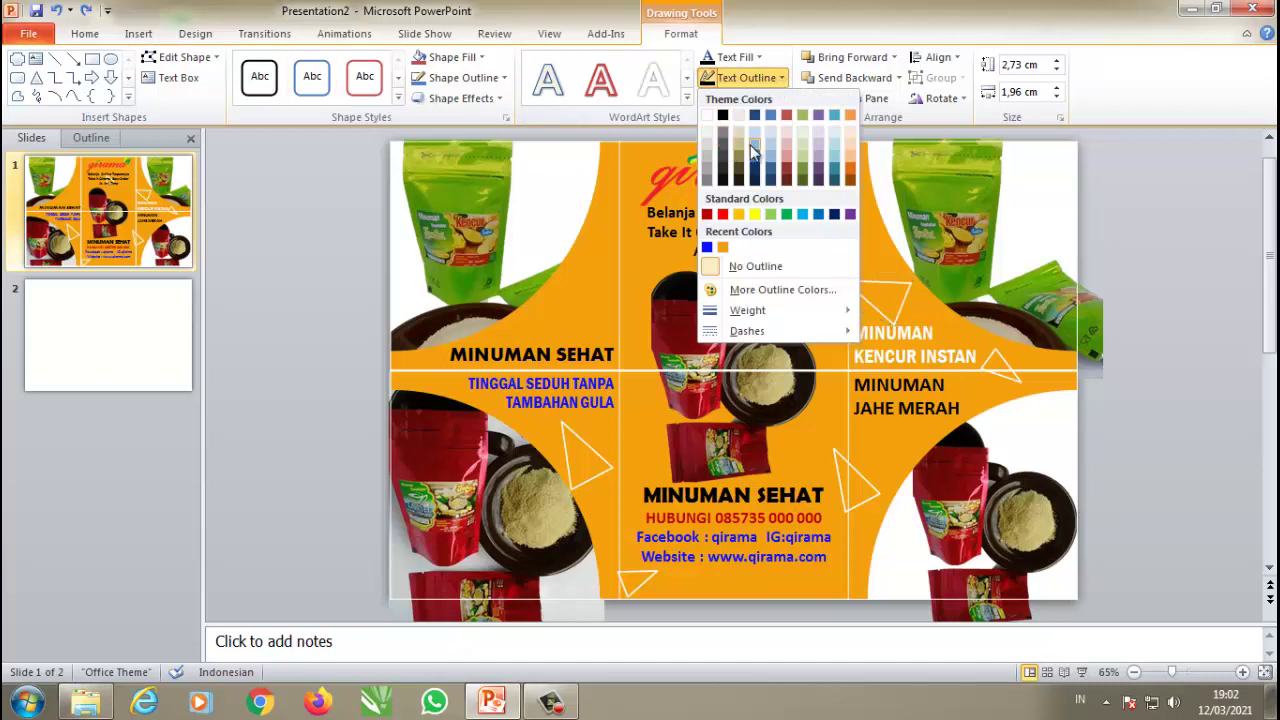
left_click(500, 78)
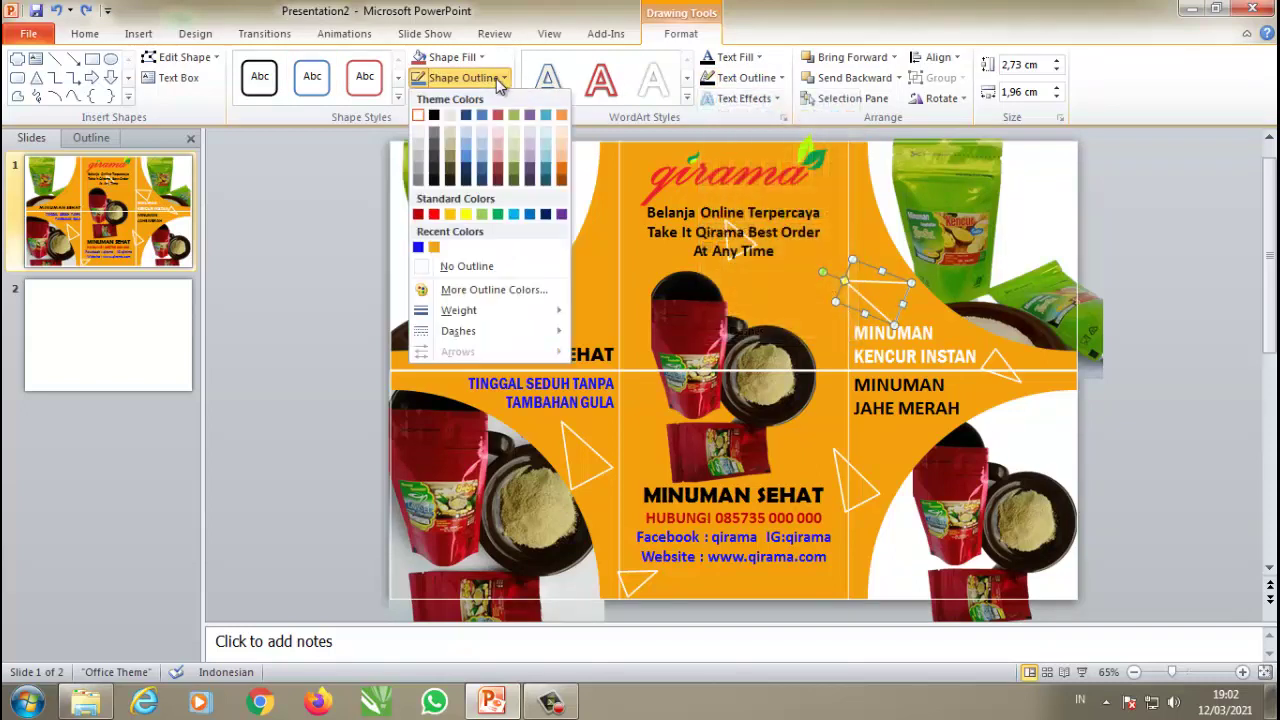
left_click(418, 248)
Step: Outline the small triangle beside KENCUR INSTAN red and the triangle by the lower-right photo blue
left_click(1010, 372)
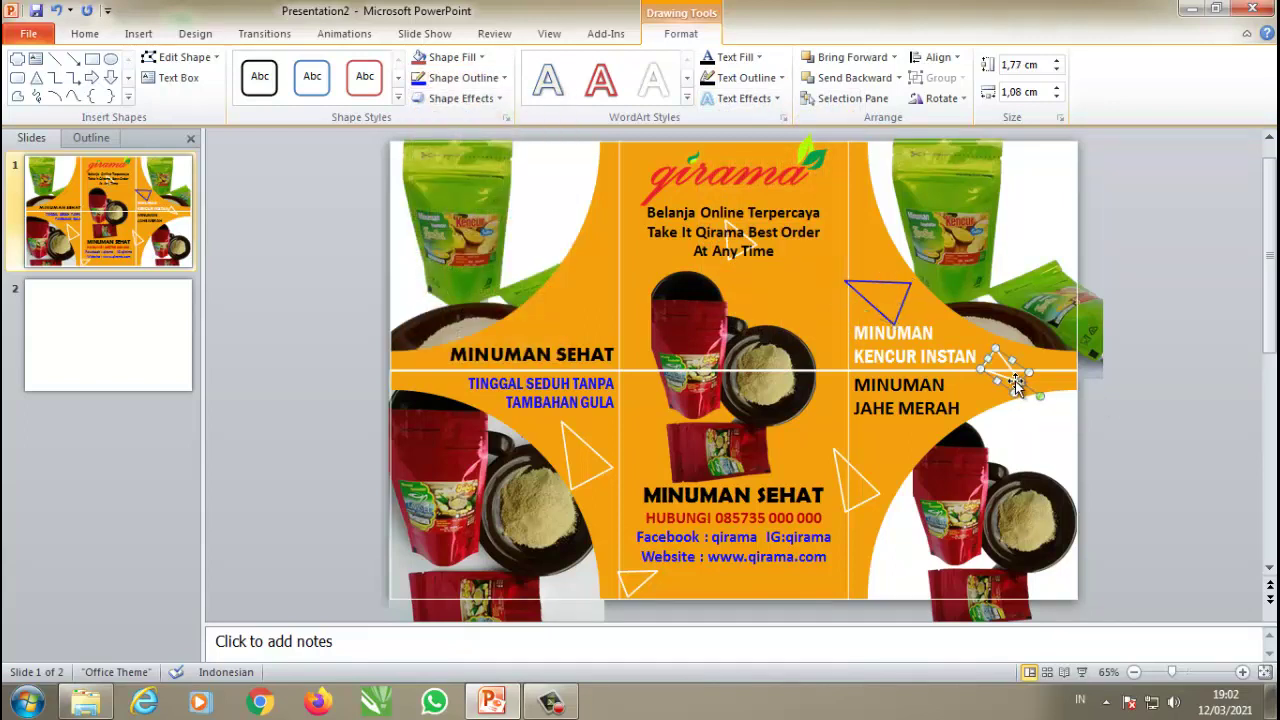
left_click(488, 80)
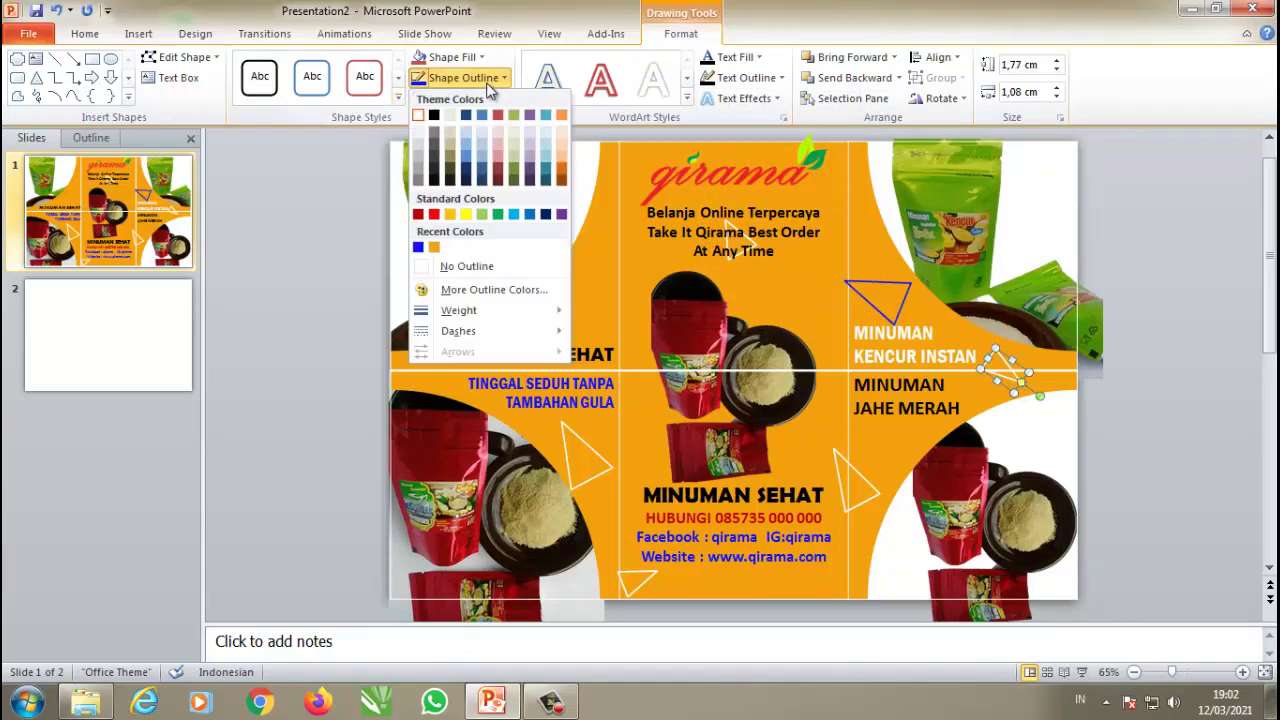
left_click(433, 214)
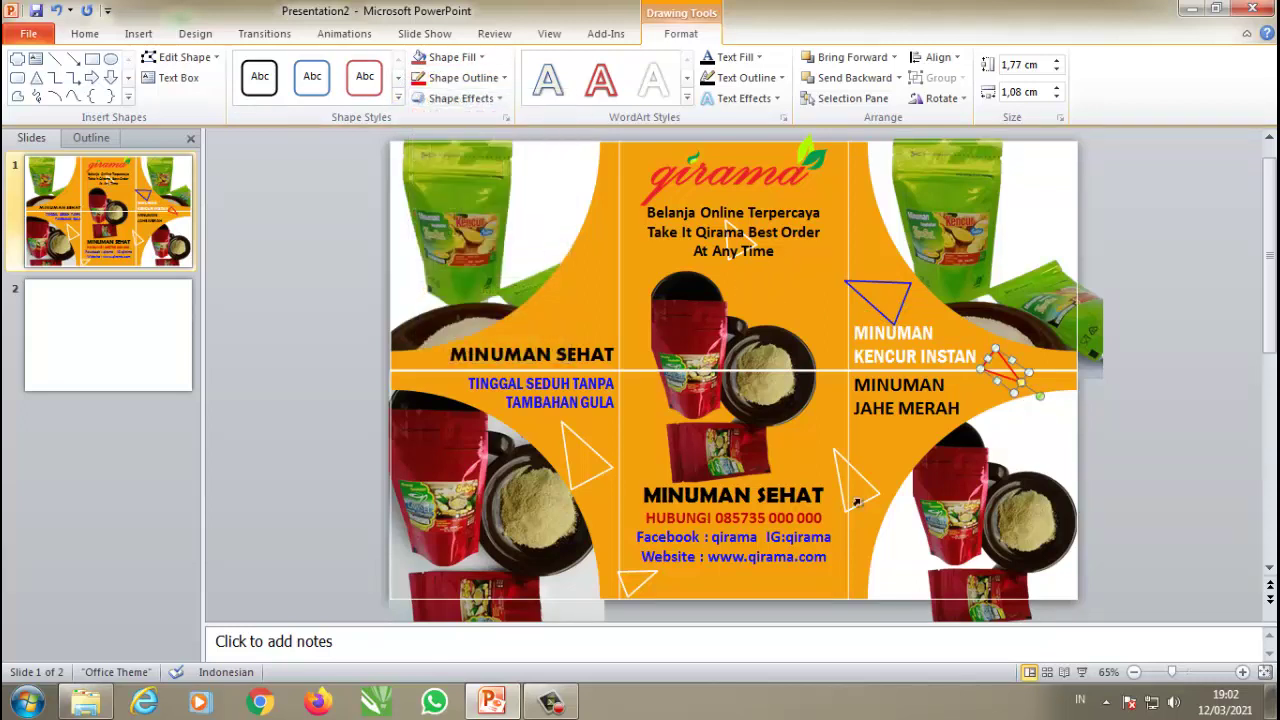
left_click(839, 460)
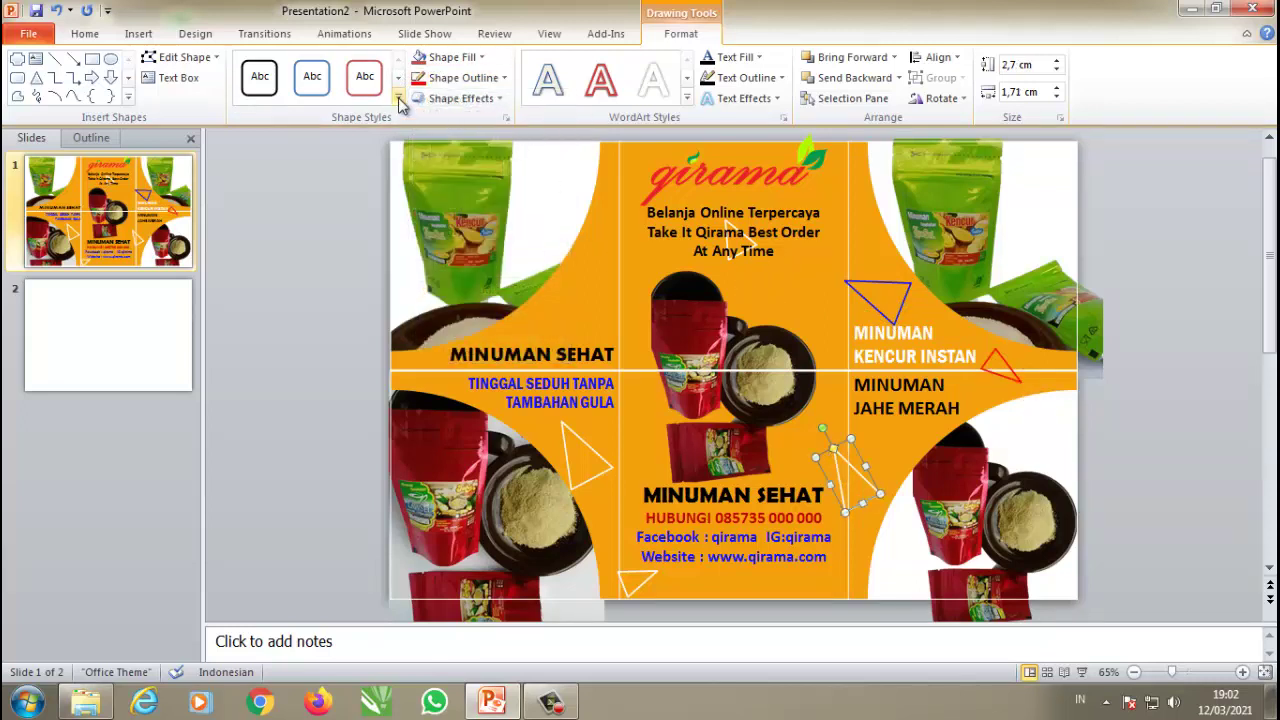
left_click(503, 78)
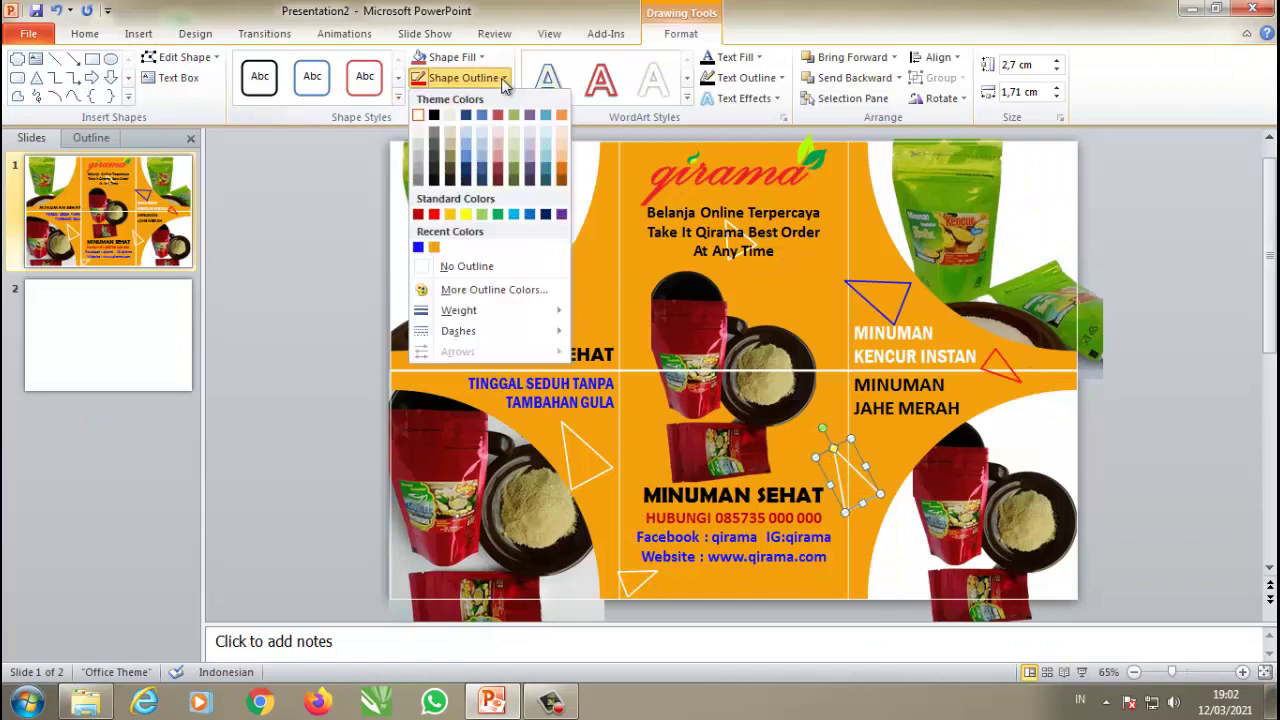
left_click(418, 249)
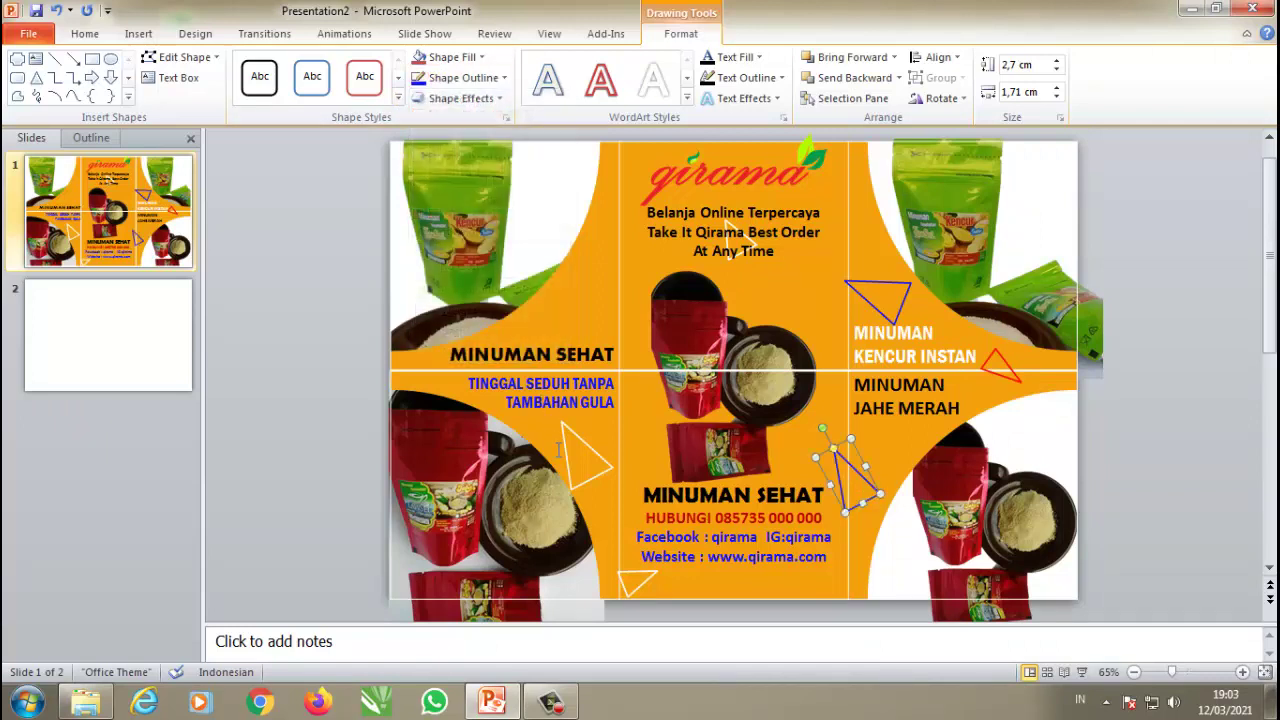
Step: Outline the triangle below TAMBAHAN GULA blue and the small one near the website line red
left_click(633, 572)
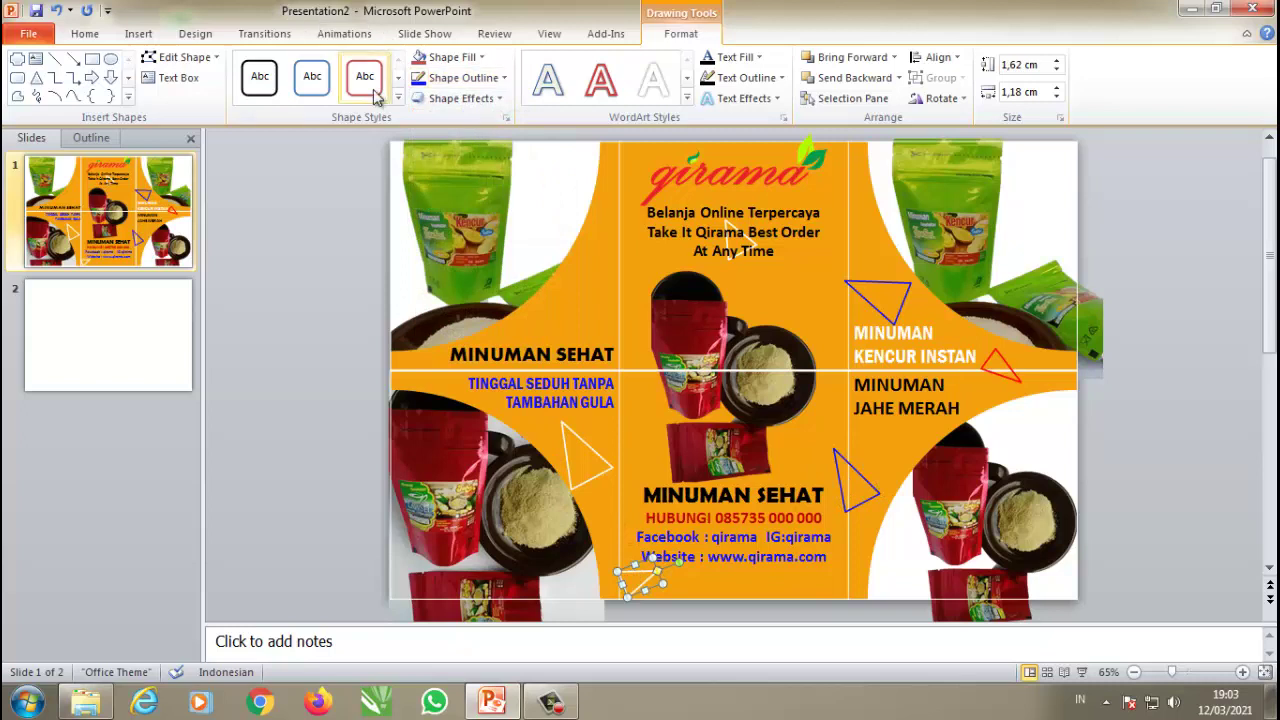
left_click(590, 452)
left_click(470, 80)
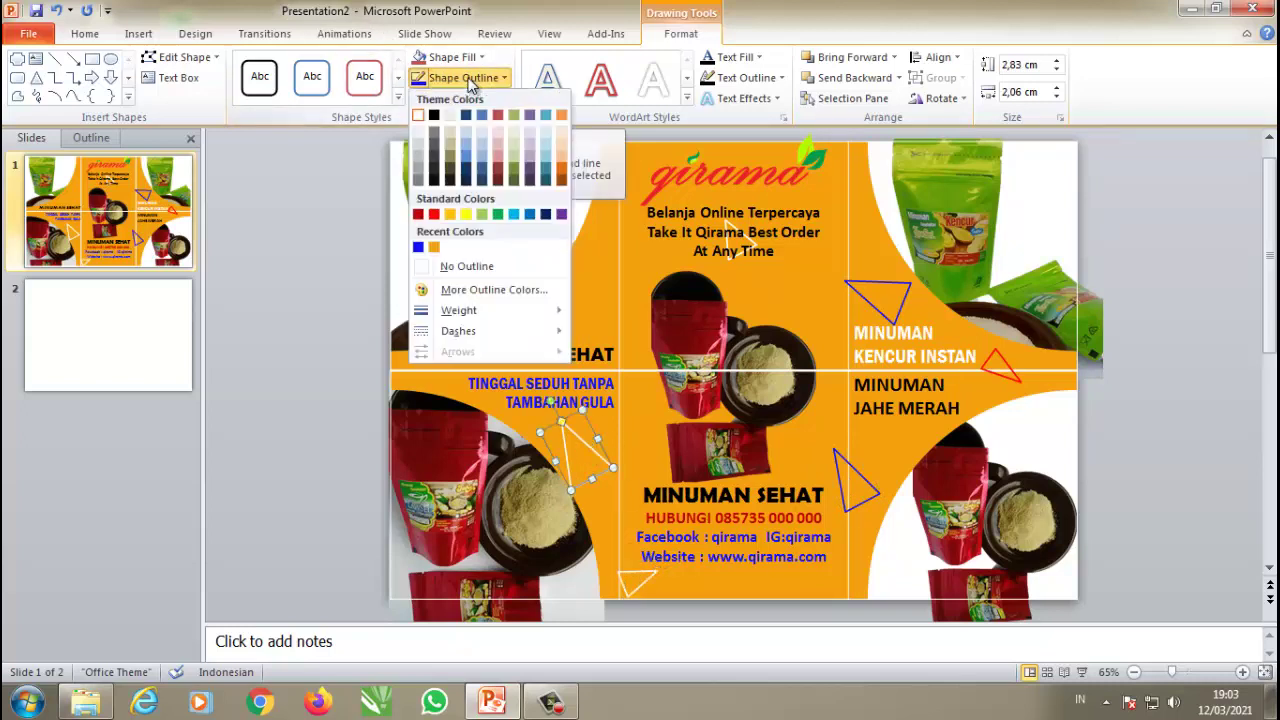
left_click(418, 247)
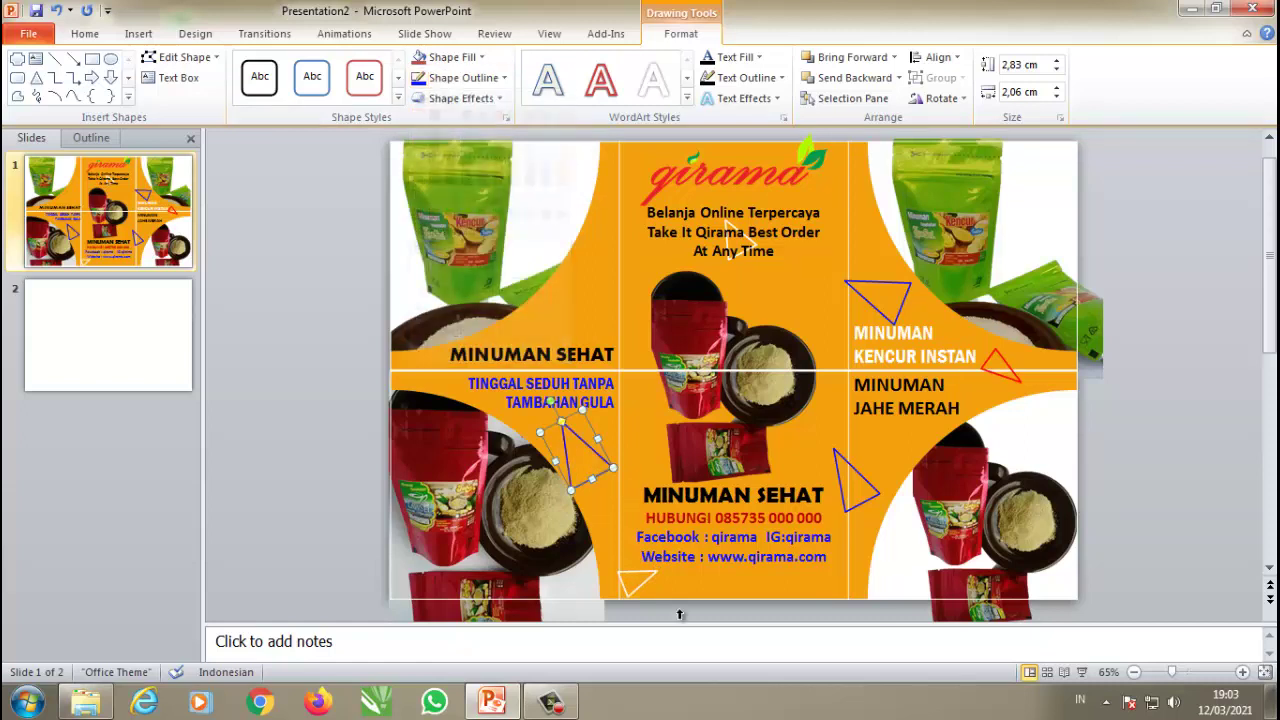
left_click(639, 573)
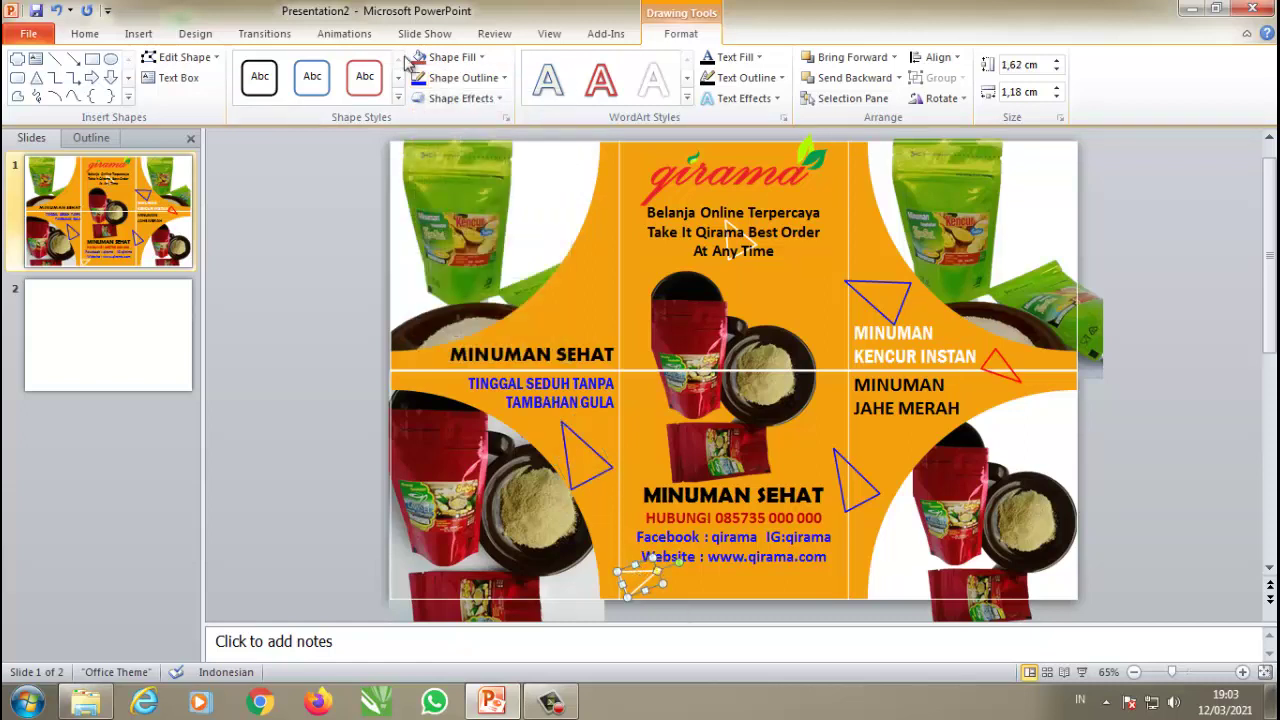
left_click(465, 78)
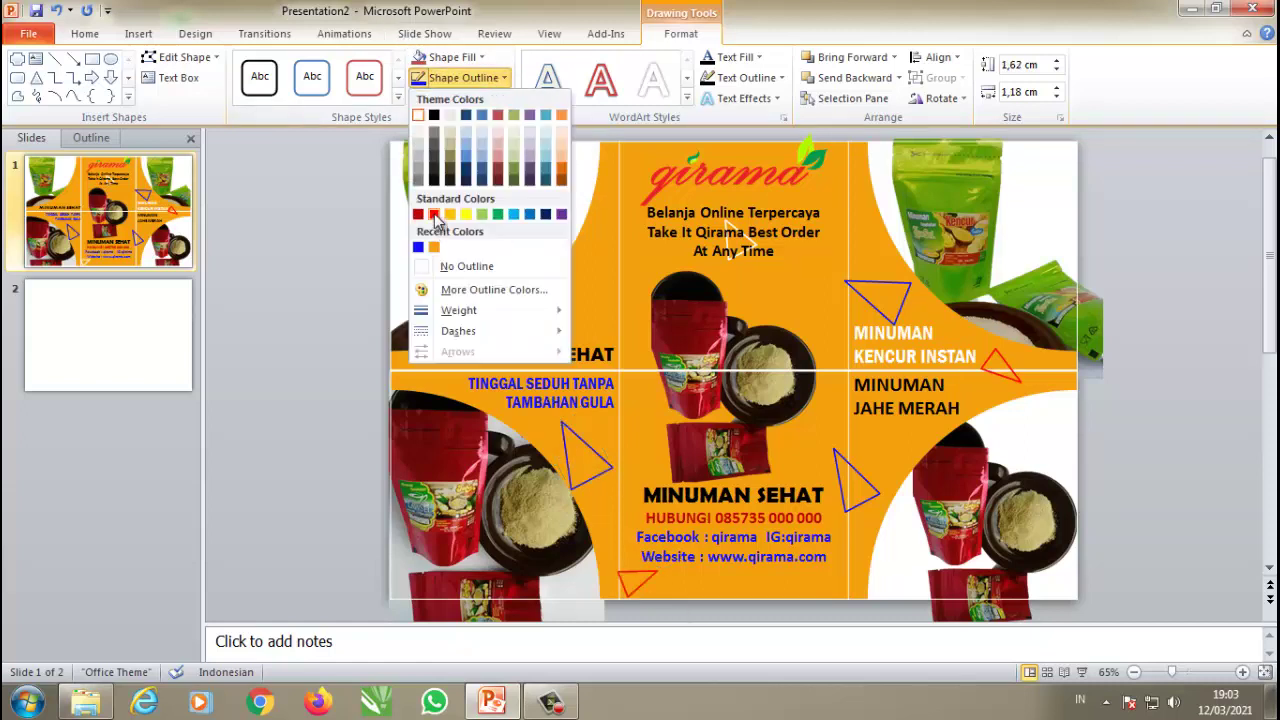
left_click(433, 214)
Step: Bring the small triangle hidden behind the text table to the front, keeping the table in place
left_click(789, 152)
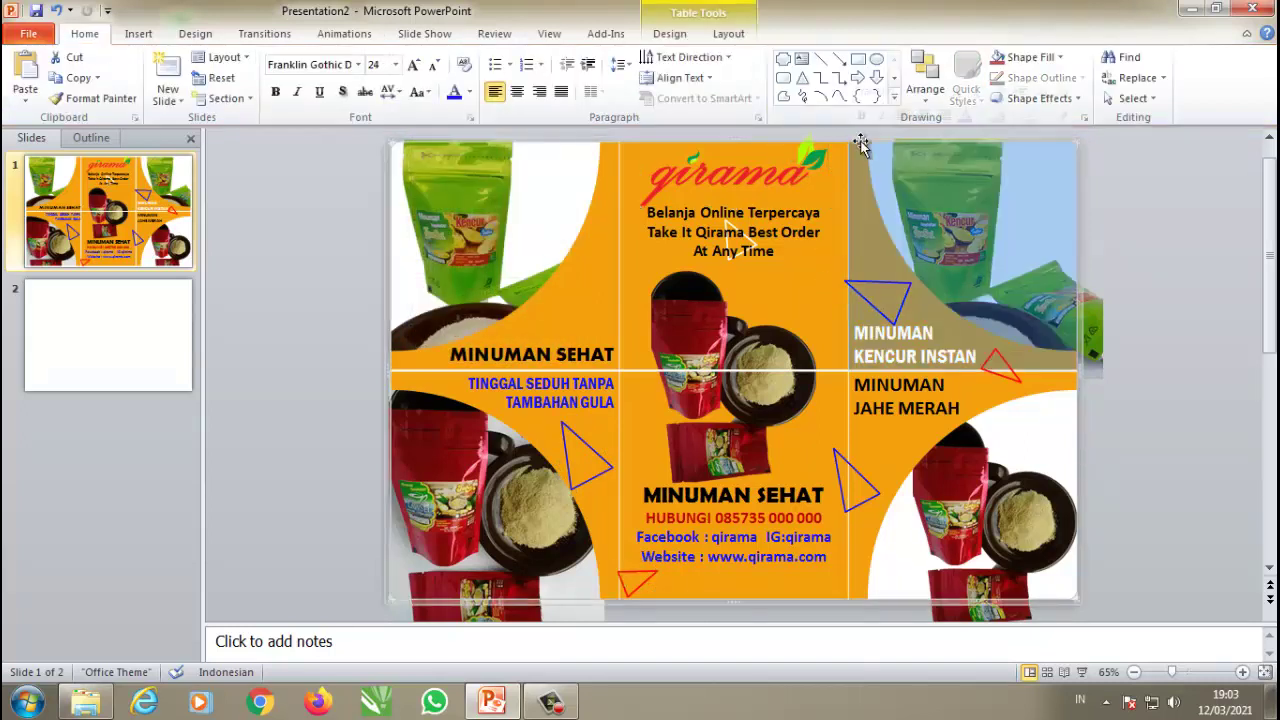
left_click_drag(873, 251, 735, 240)
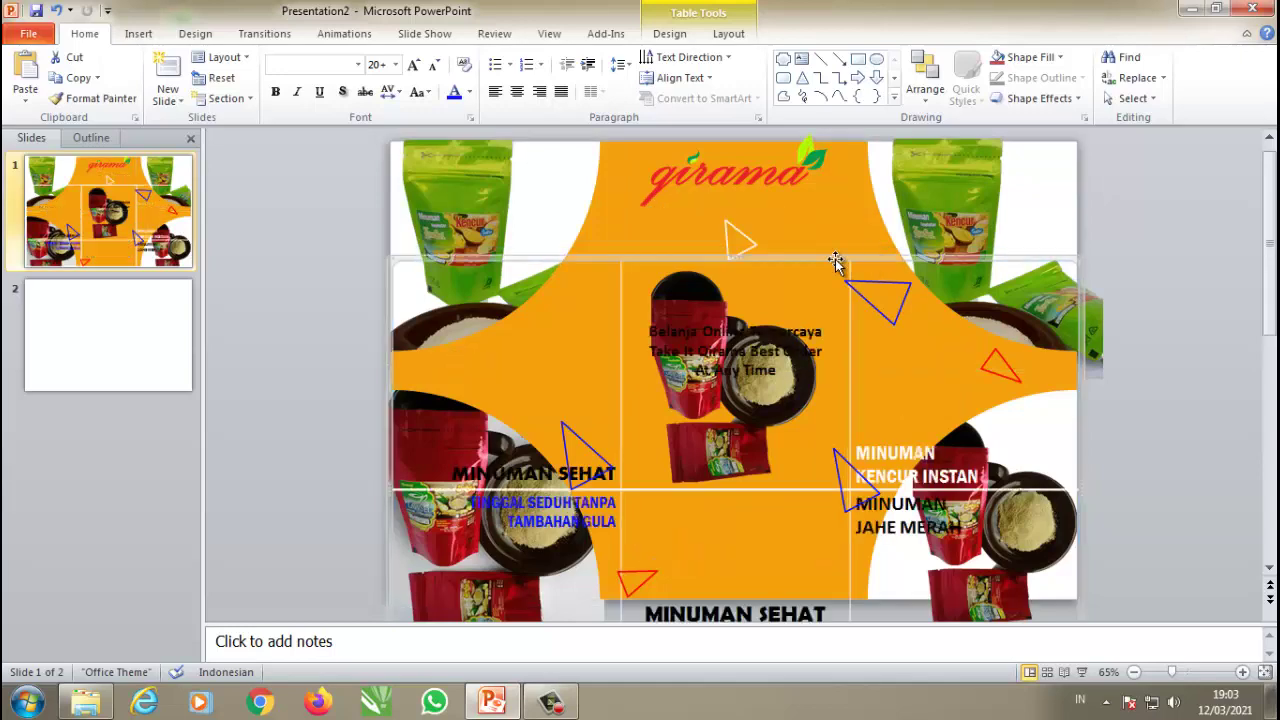
right_click(735, 240)
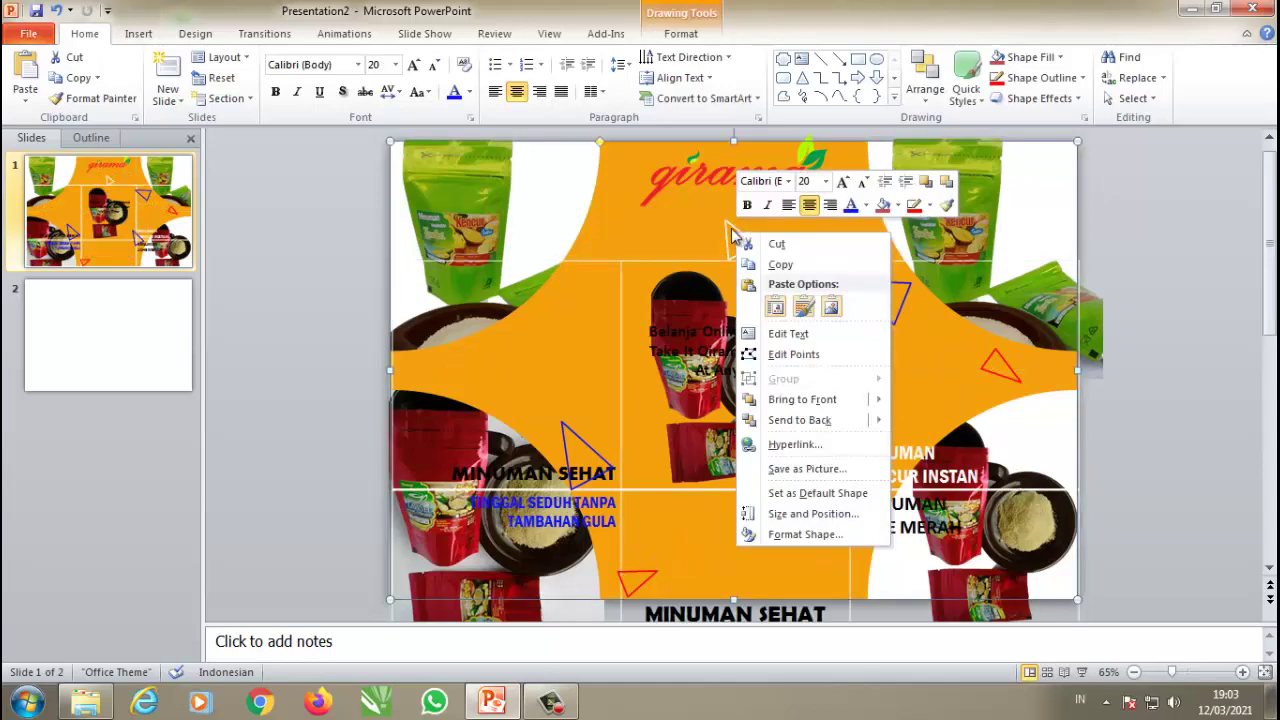
left_click(731, 229)
right_click(731, 229)
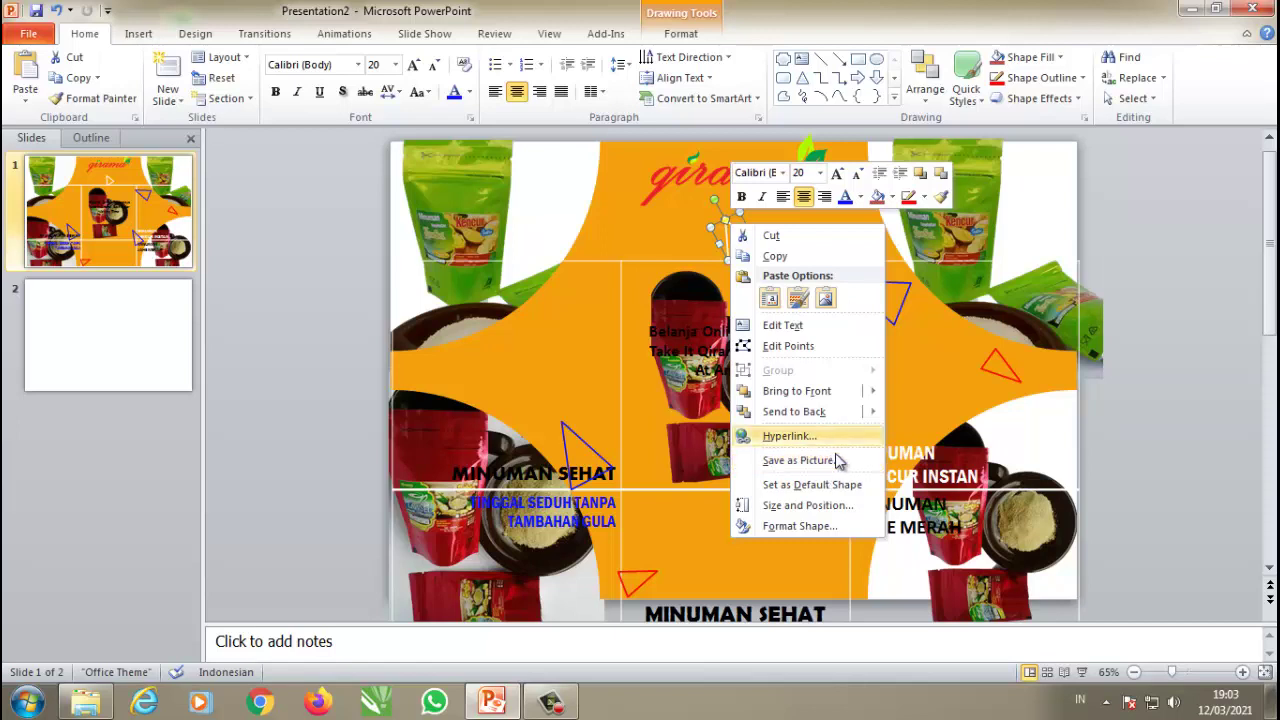
mouse_move(797, 391)
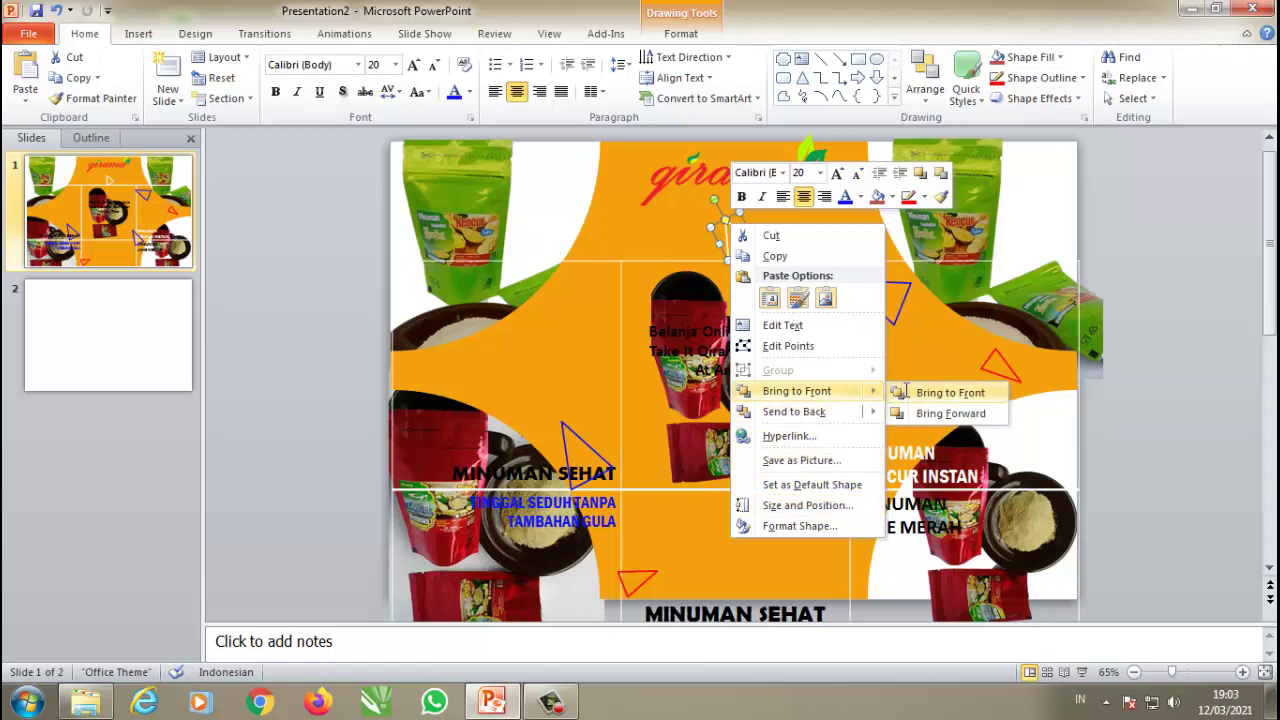
left_click(908, 391)
left_click(847, 258)
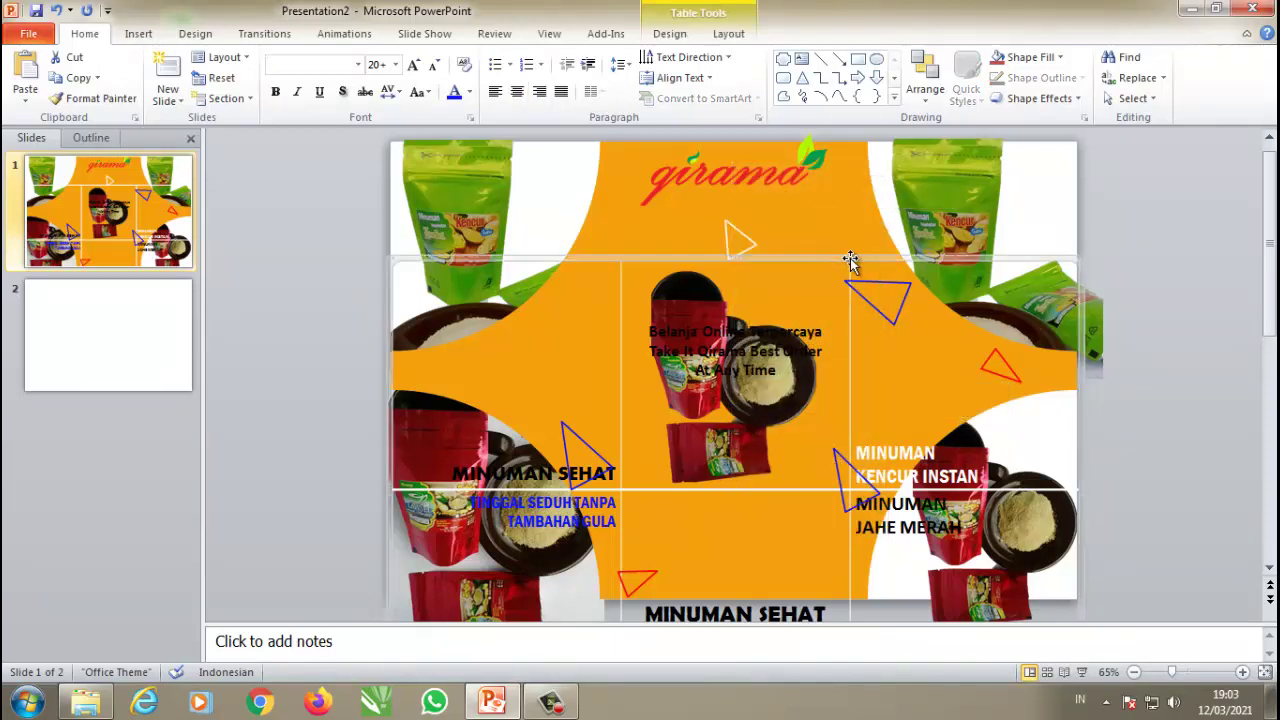
left_click_drag(858, 139, 858, 139)
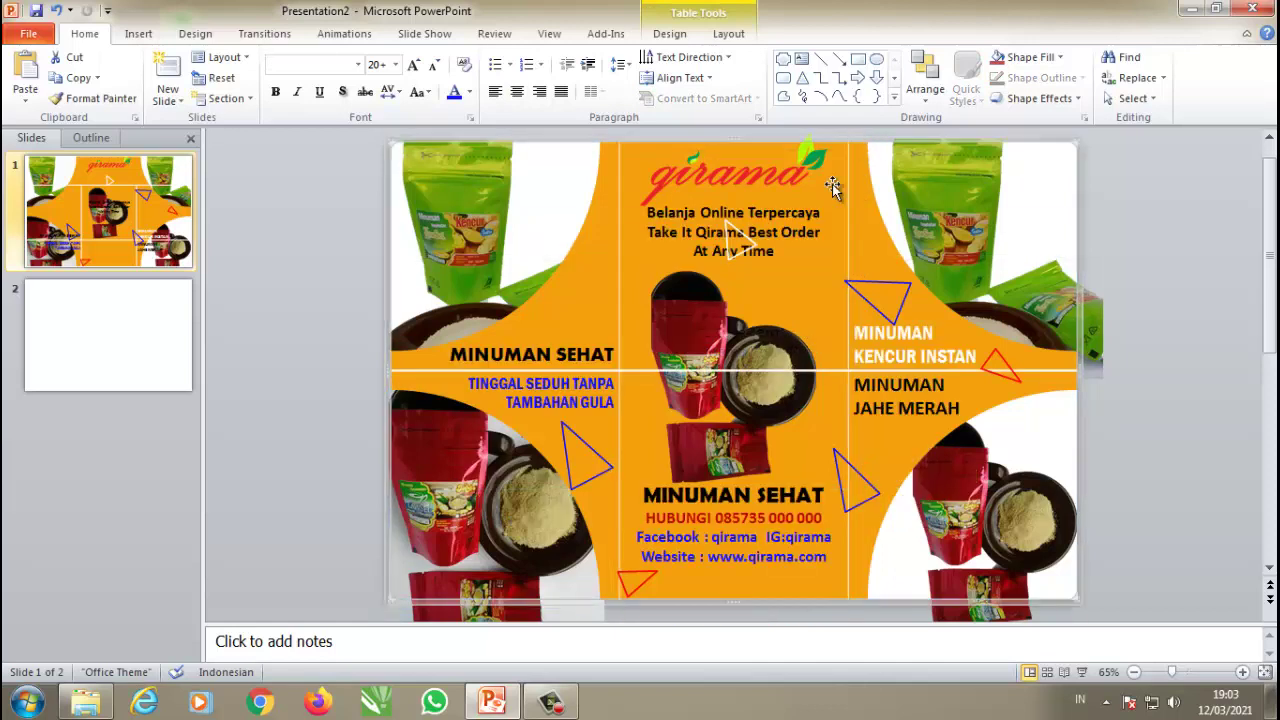
Step: Move that triangle beside the top product pack, enlarge it, outline it red, and tilt it slightly
left_click(730, 228)
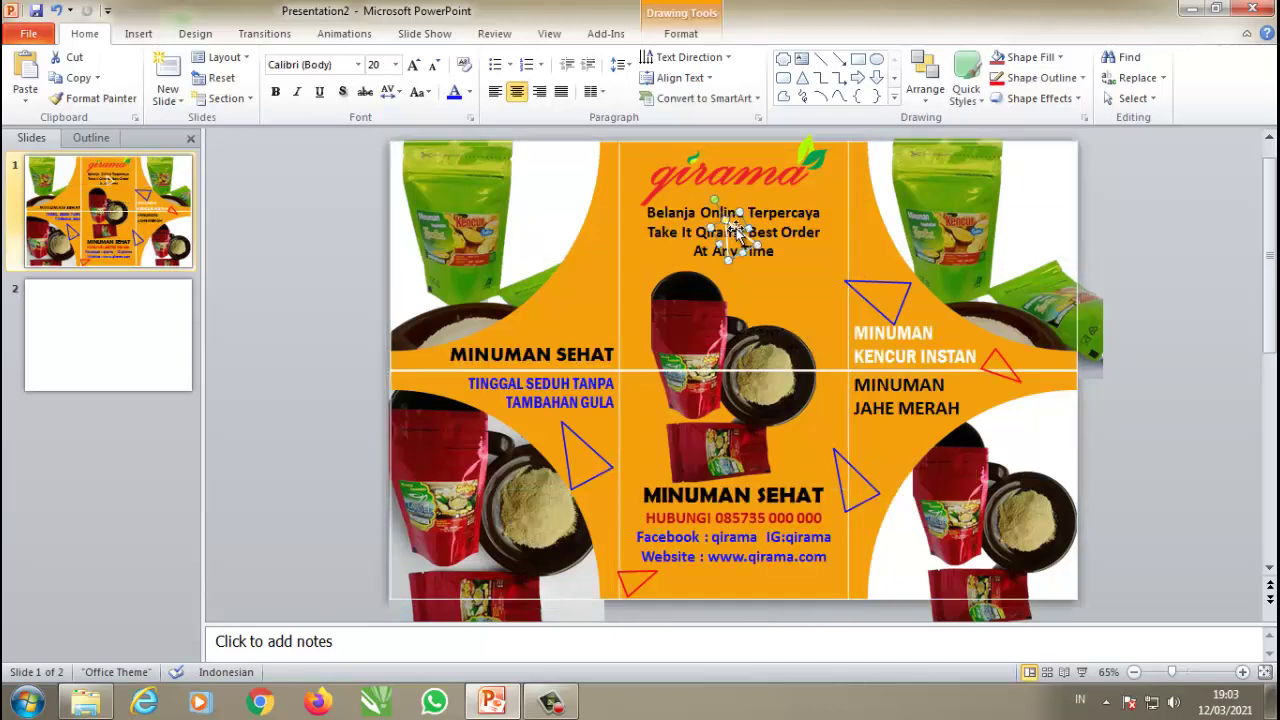
mouse_move(730, 228)
left_mouse_down()
mouse_move(641, 256)
mouse_move(662, 229)
left_mouse_up()
left_click_drag(611, 270, 588, 291)
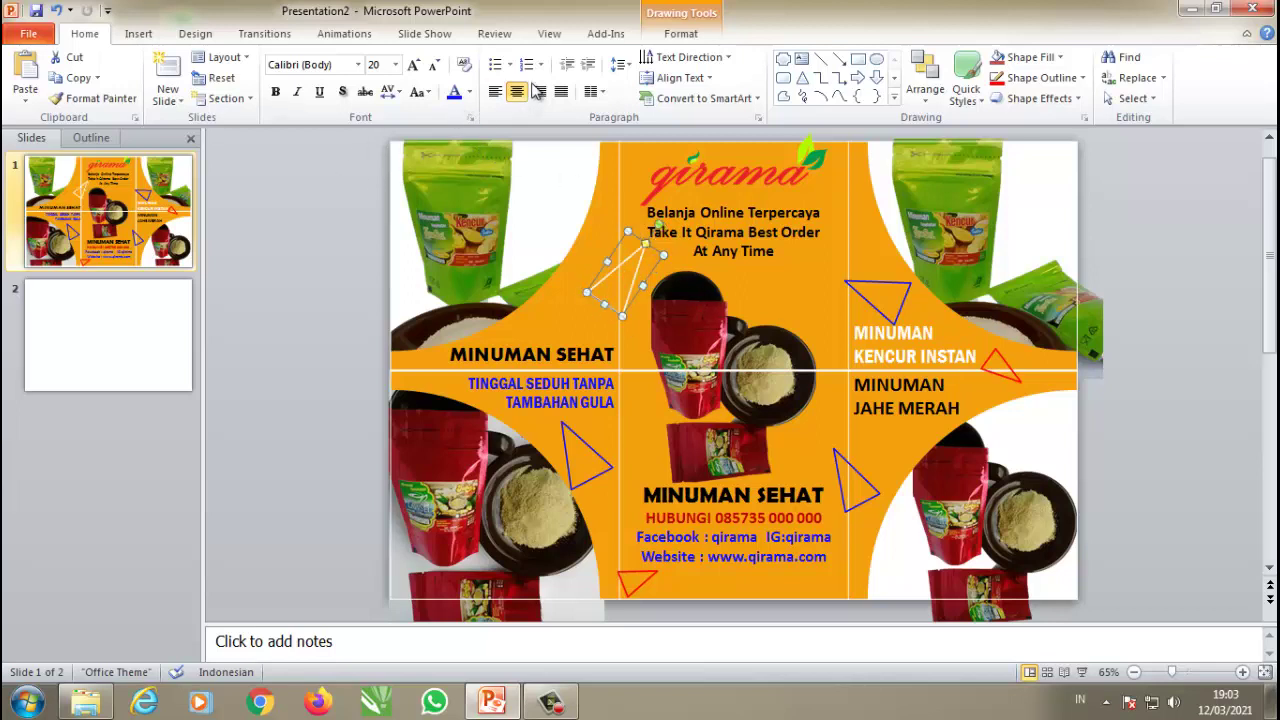
left_click(686, 33)
left_click(463, 77)
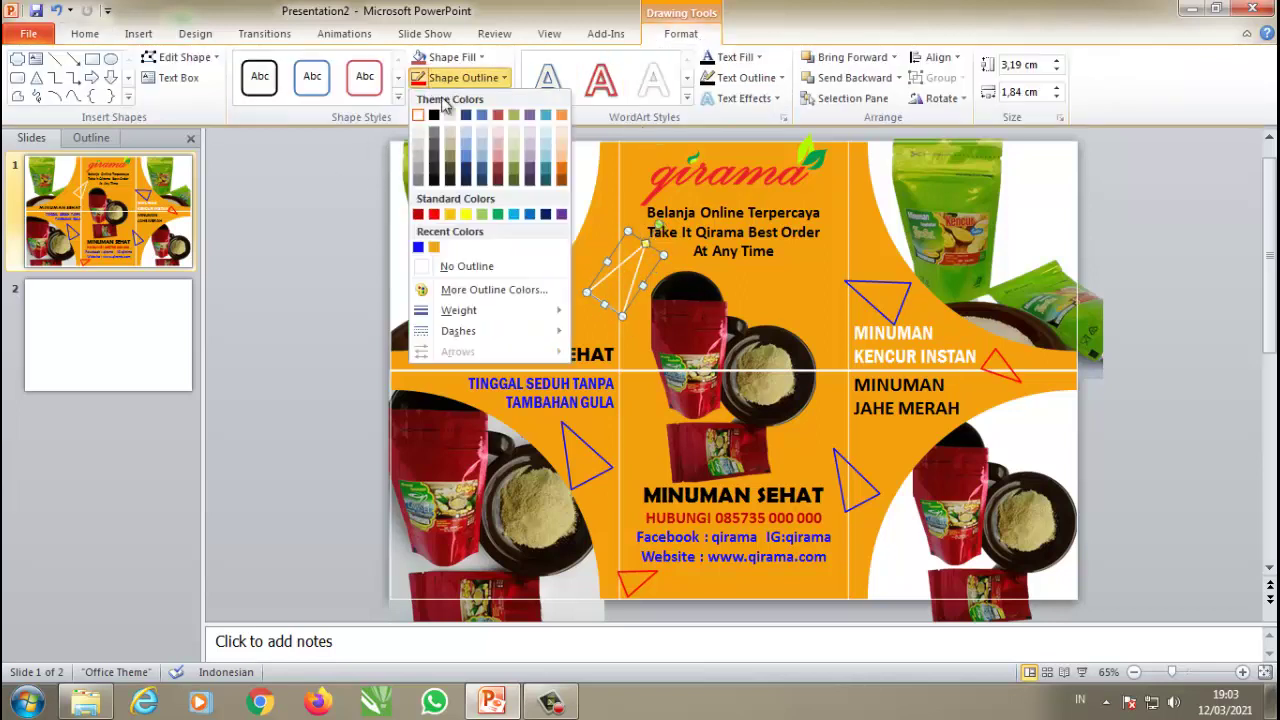
left_click(433, 214)
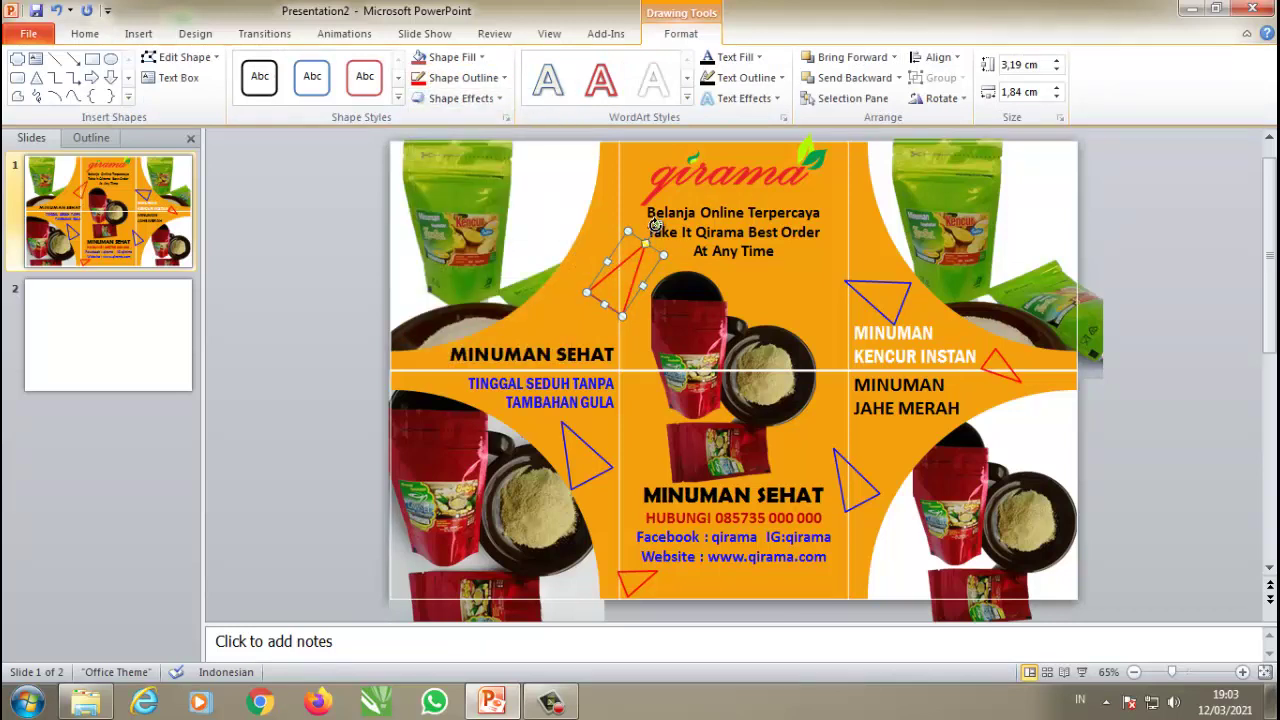
left_click_drag(658, 226, 660, 238)
Step: Edit the left heading to read MINUMAN INSTAN SEHAT, with SEHAT on its own line
left_click(538, 352)
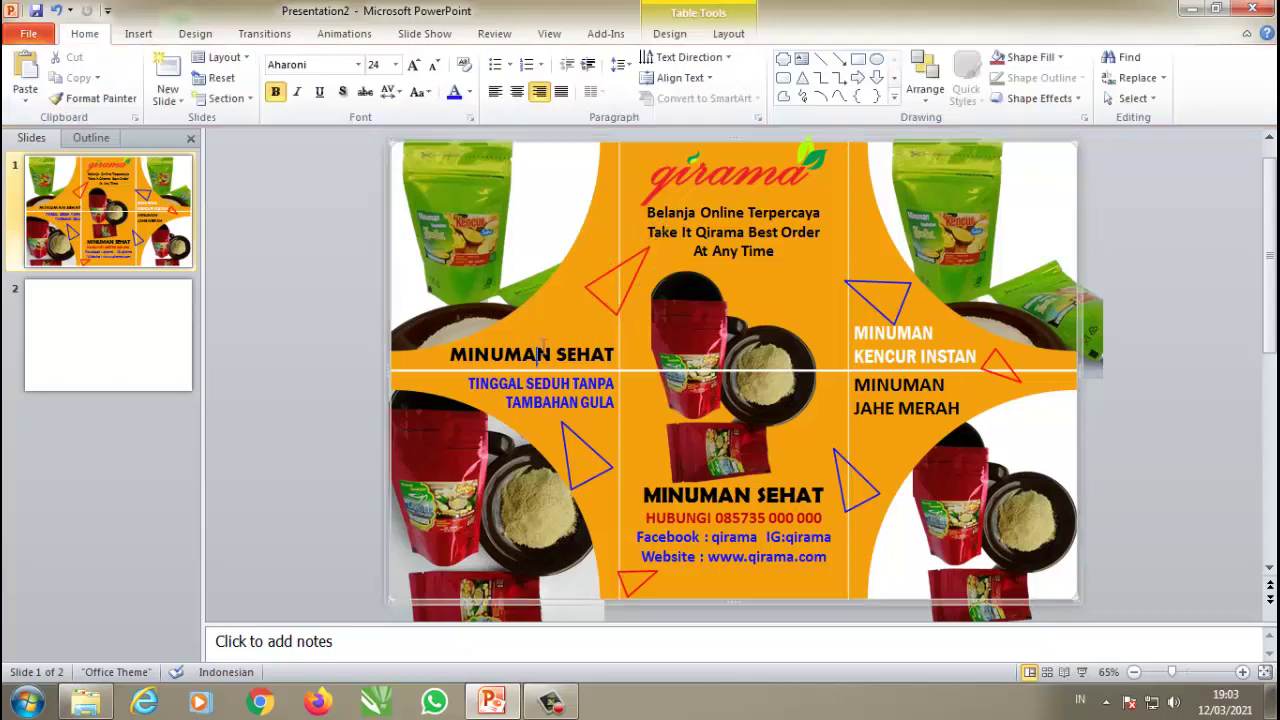
key("Return")
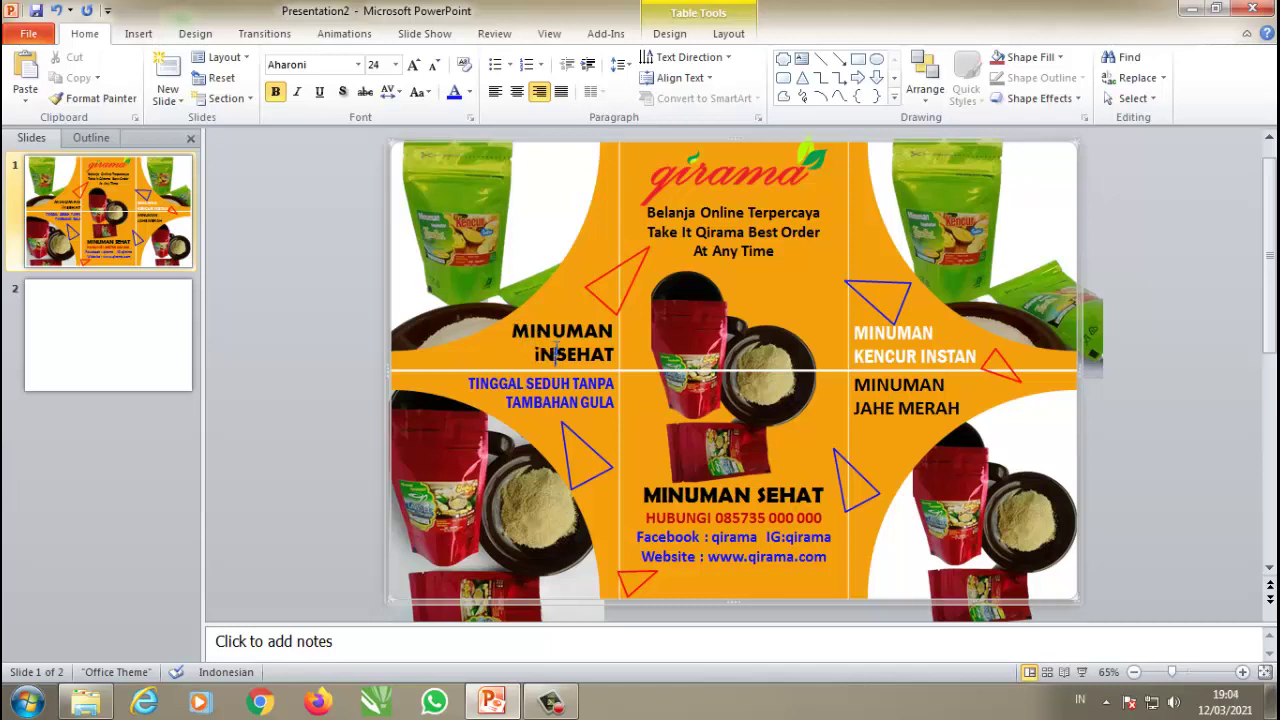
type("NS")
type("TAN")
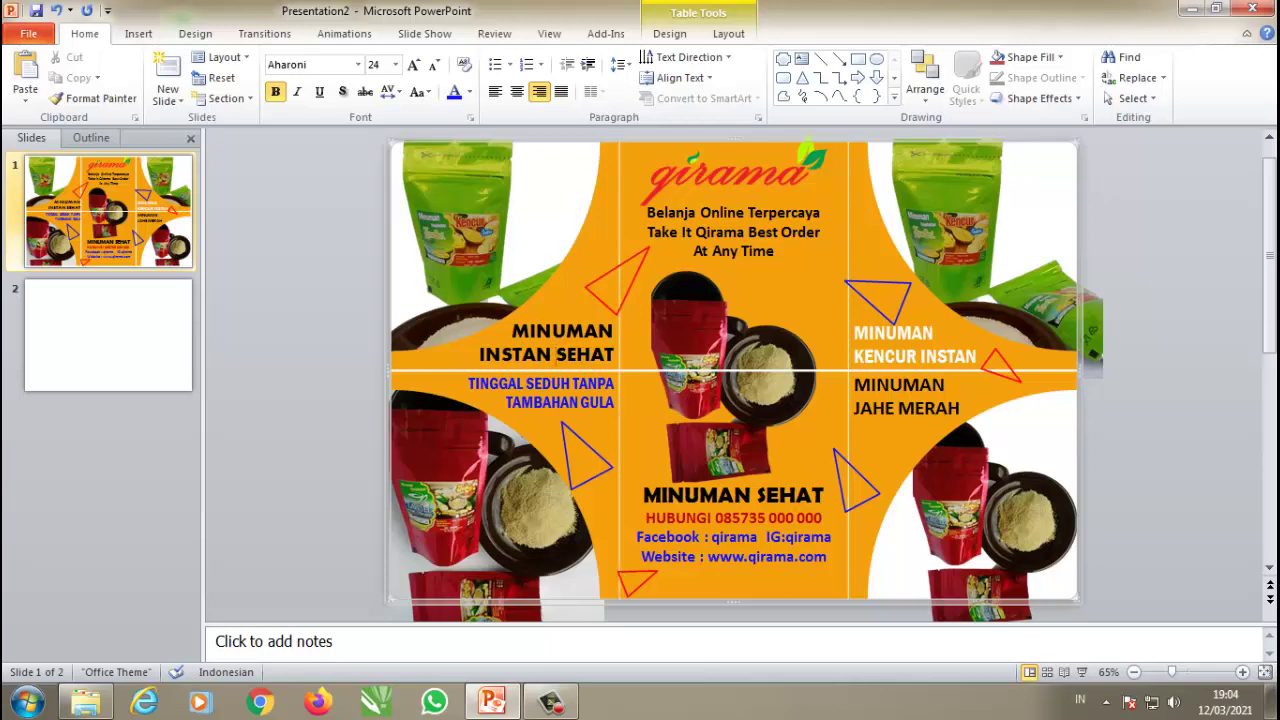
left_click(293, 228)
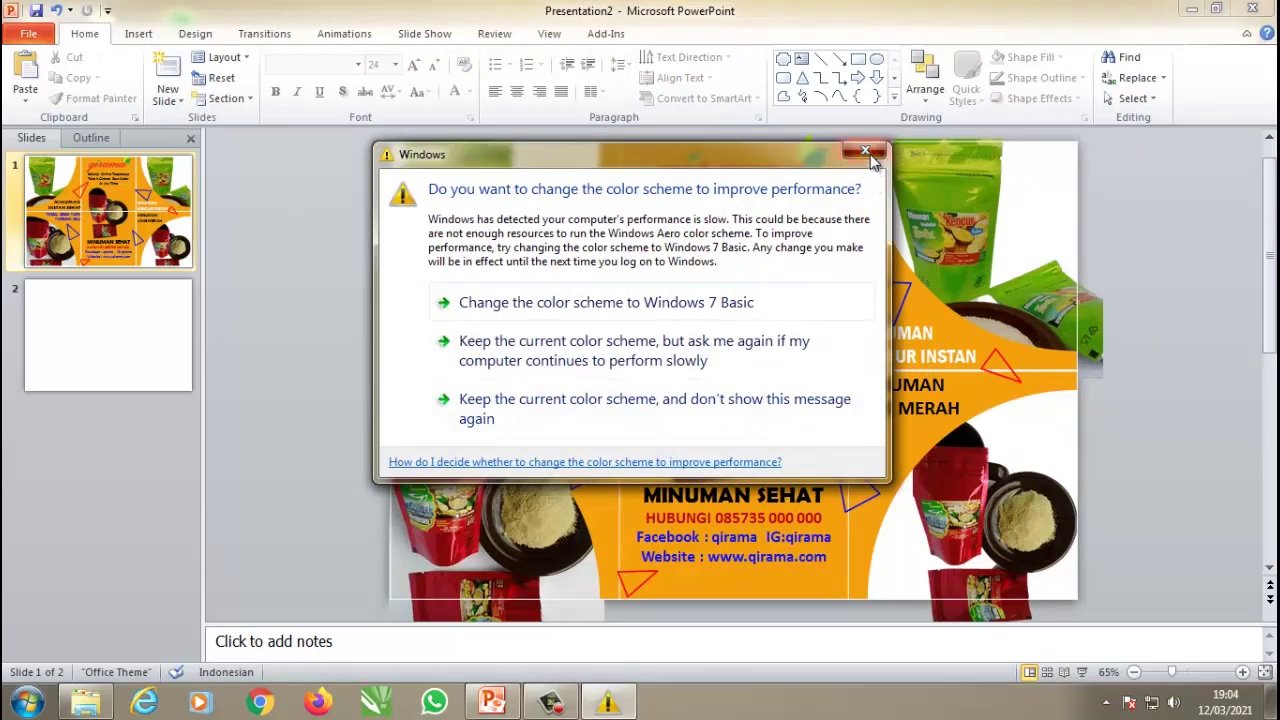
Step: Dismiss the colour-scheme prompt and save the presentation as DESAIN1
left_click(866, 152)
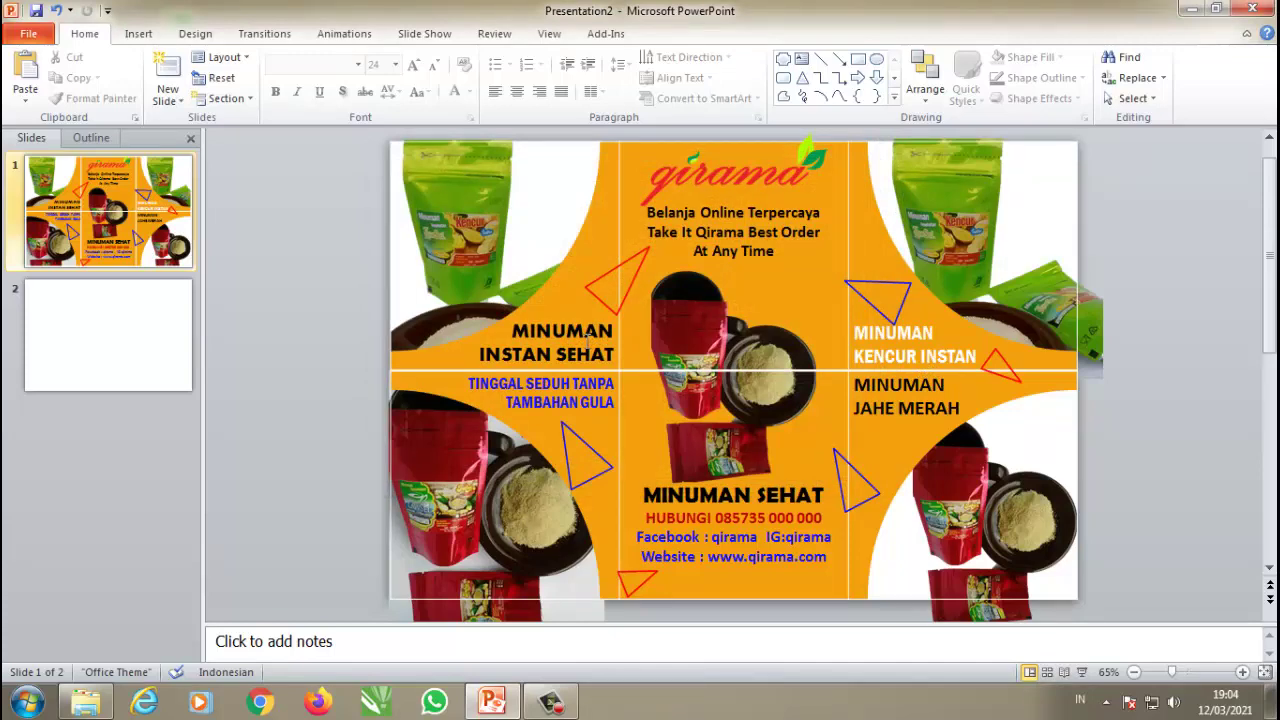
left_click(35, 10)
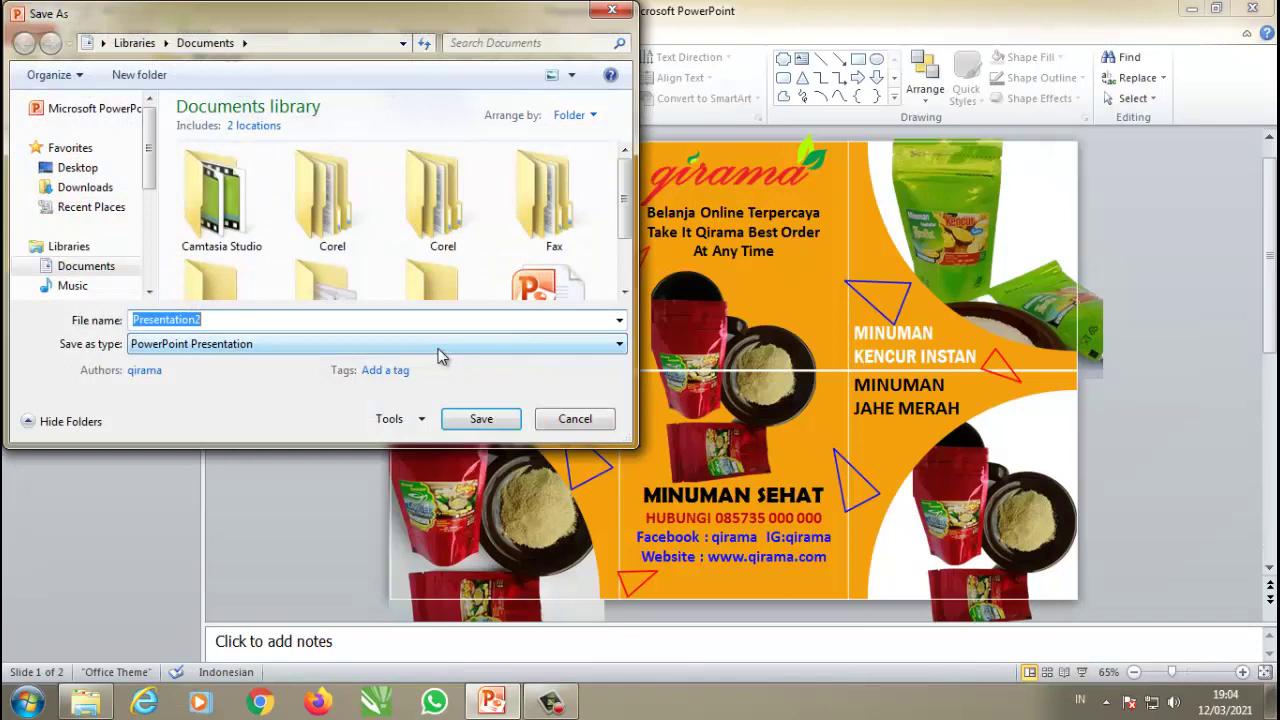
type("DESAIN")
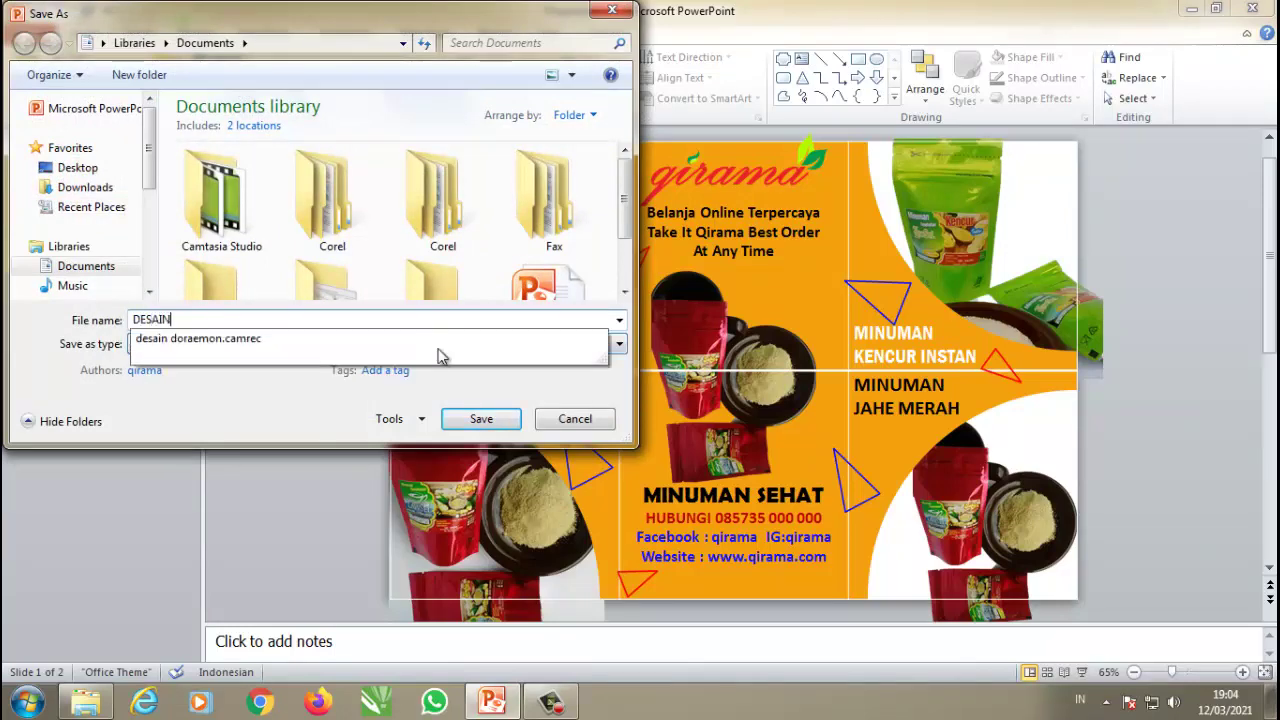
type("1")
left_click(503, 418)
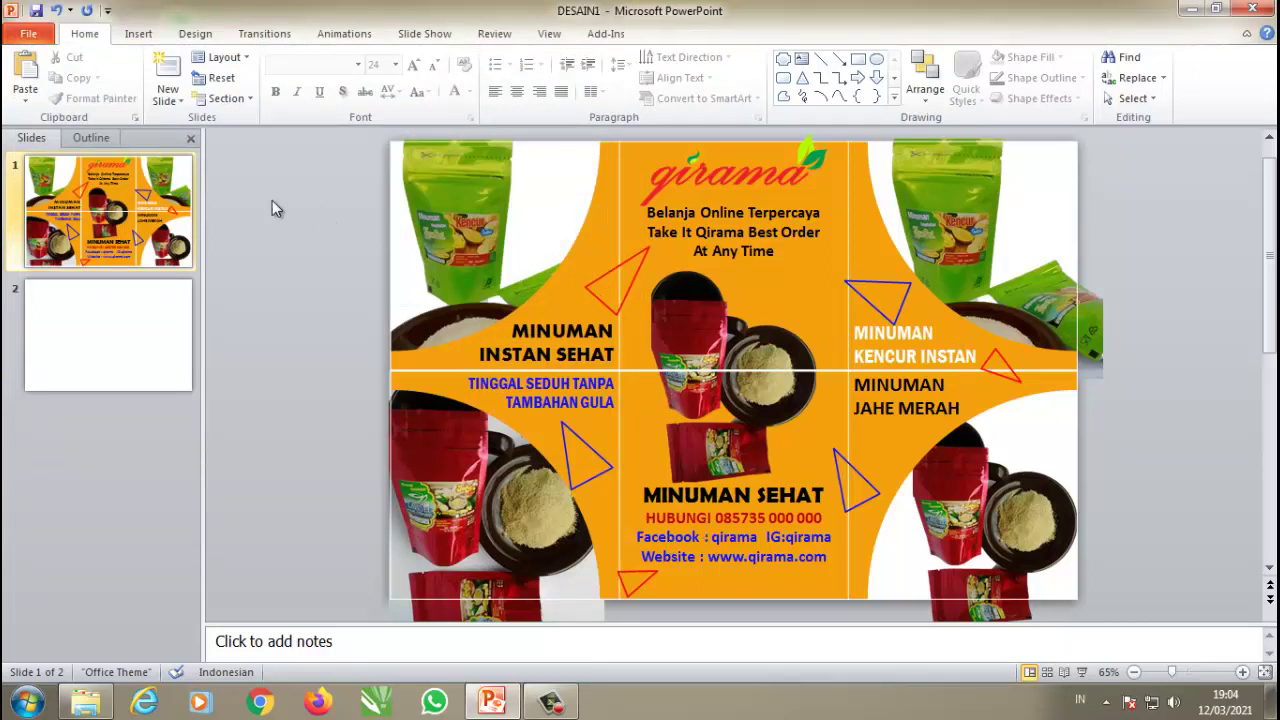
Step: Save just the current slide as a JPEG File Interchange Format image DESAIN1 in Music
left_click(28, 36)
key("Escape")
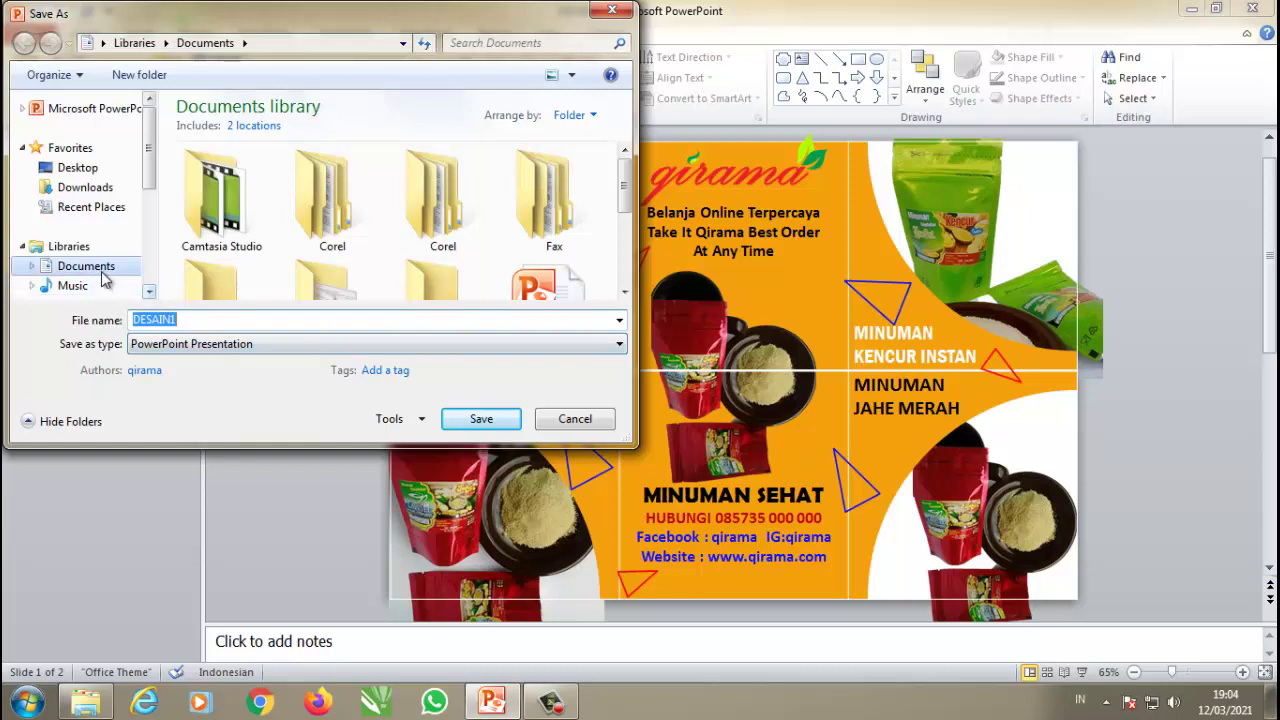
left_click(80, 286)
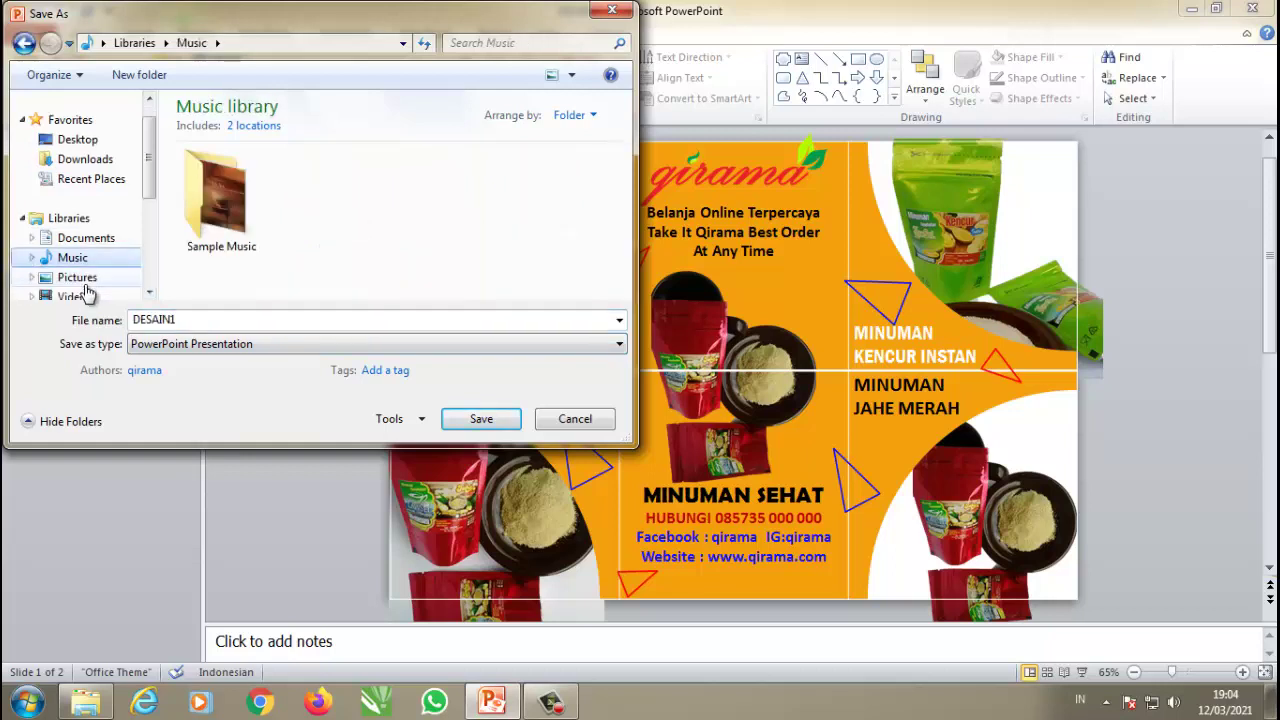
left_click(418, 345)
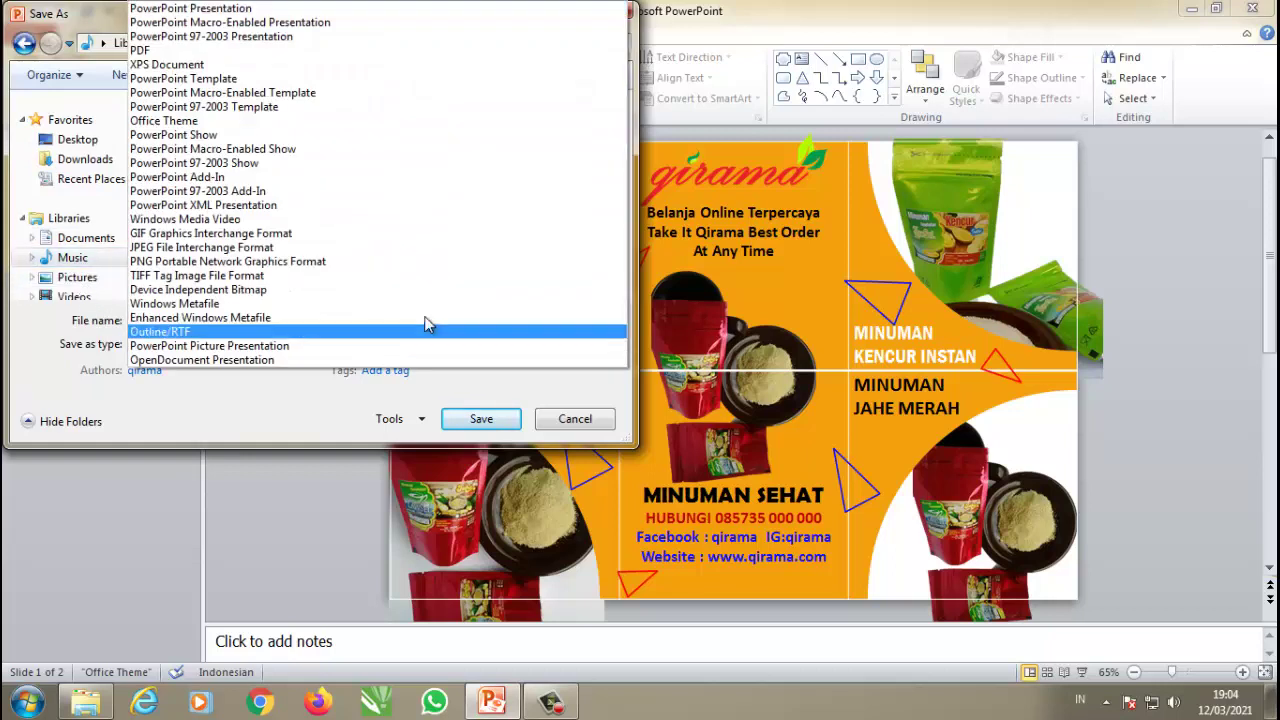
left_click(205, 247)
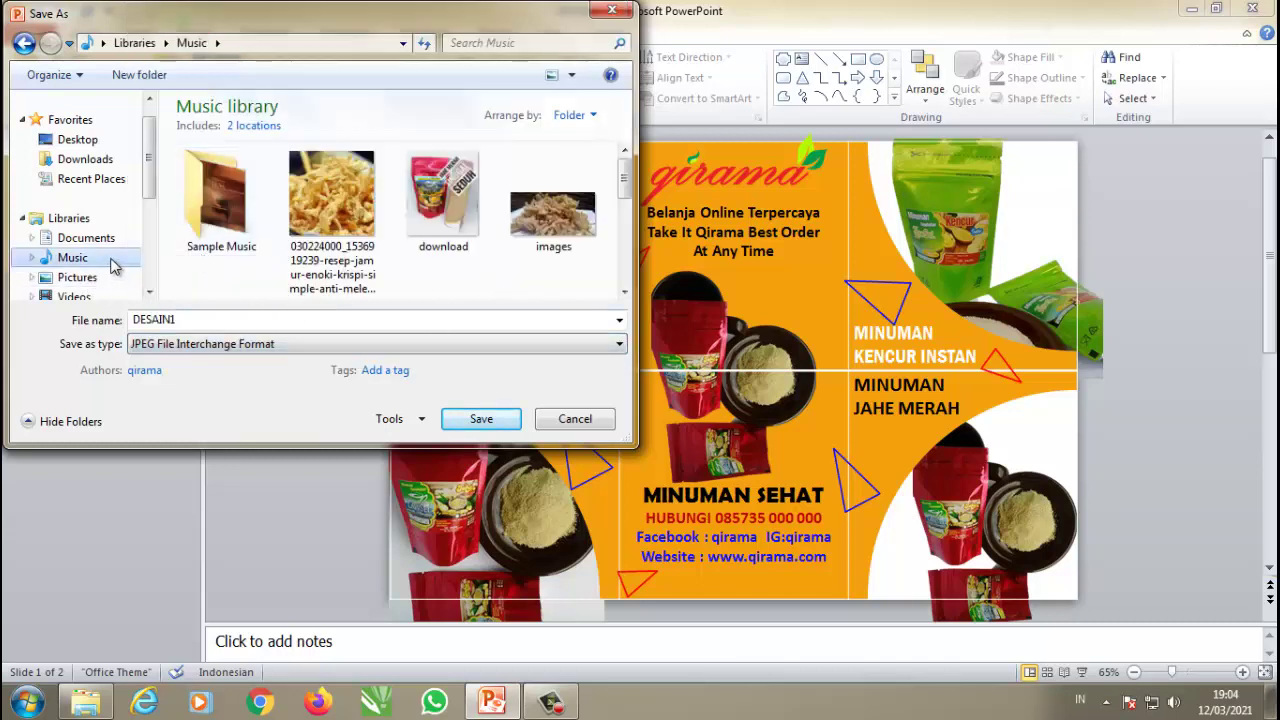
left_click(501, 421)
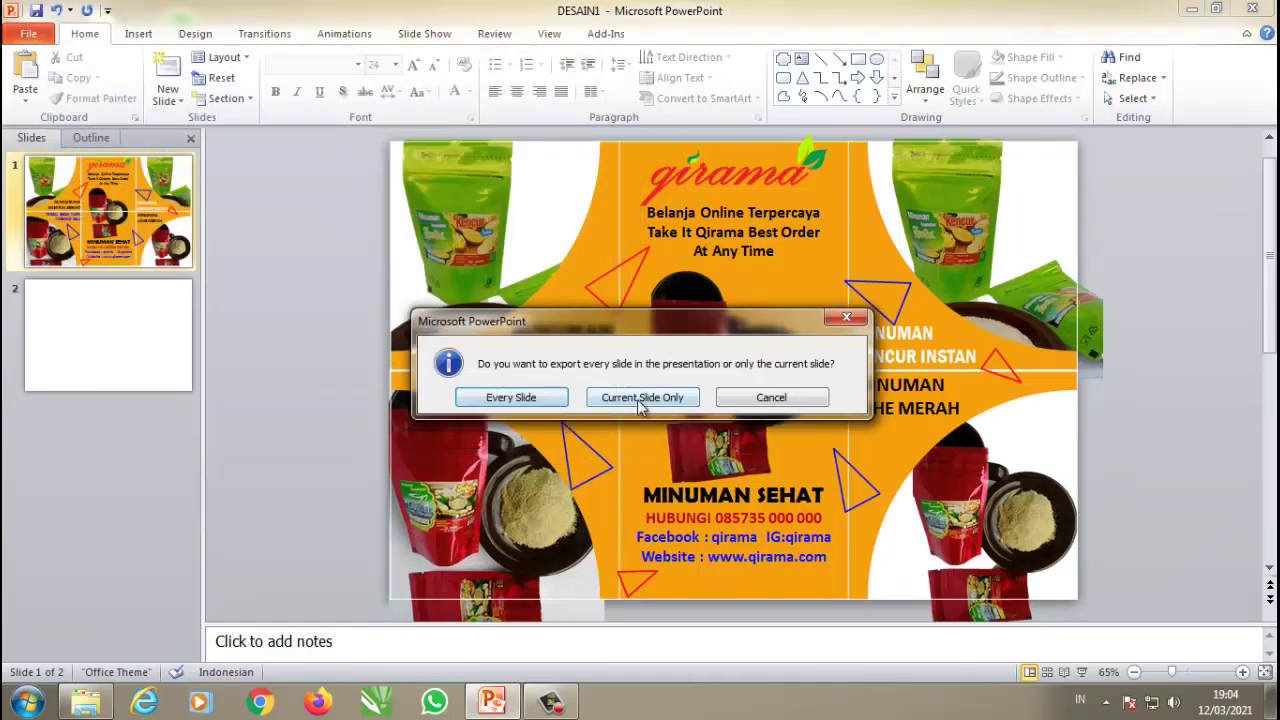
left_click(641, 397)
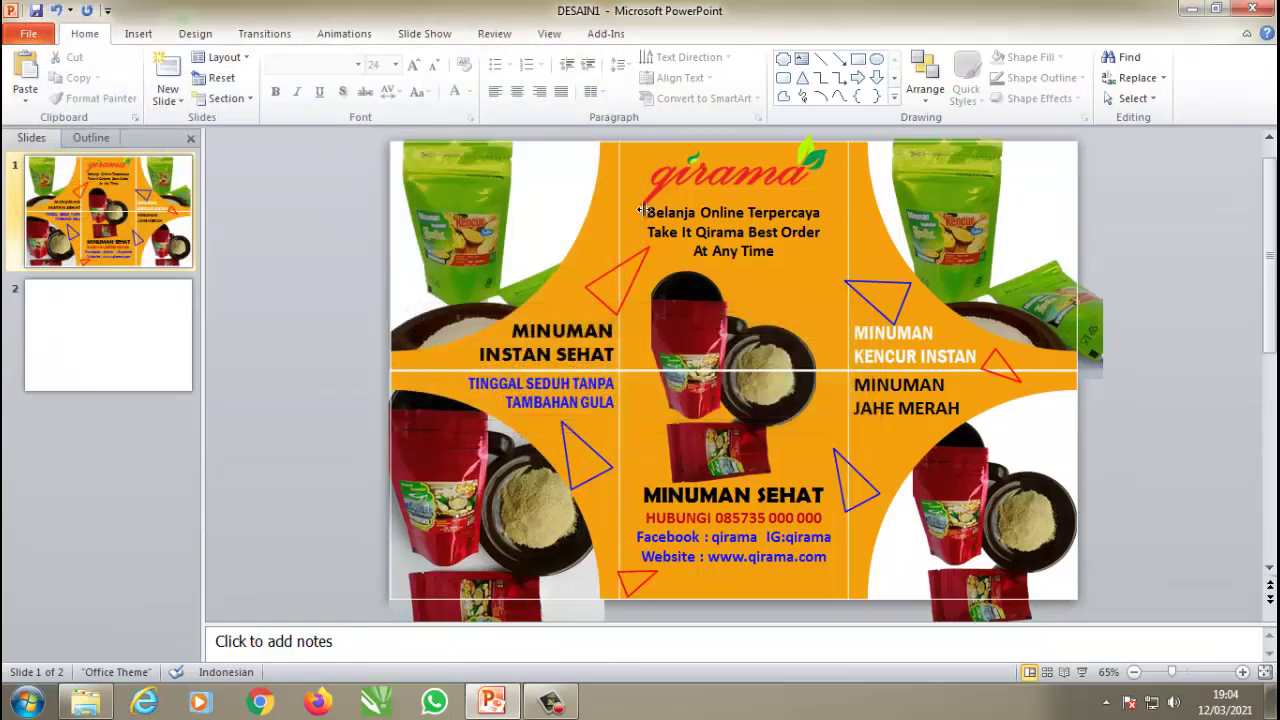
left_click(85, 703)
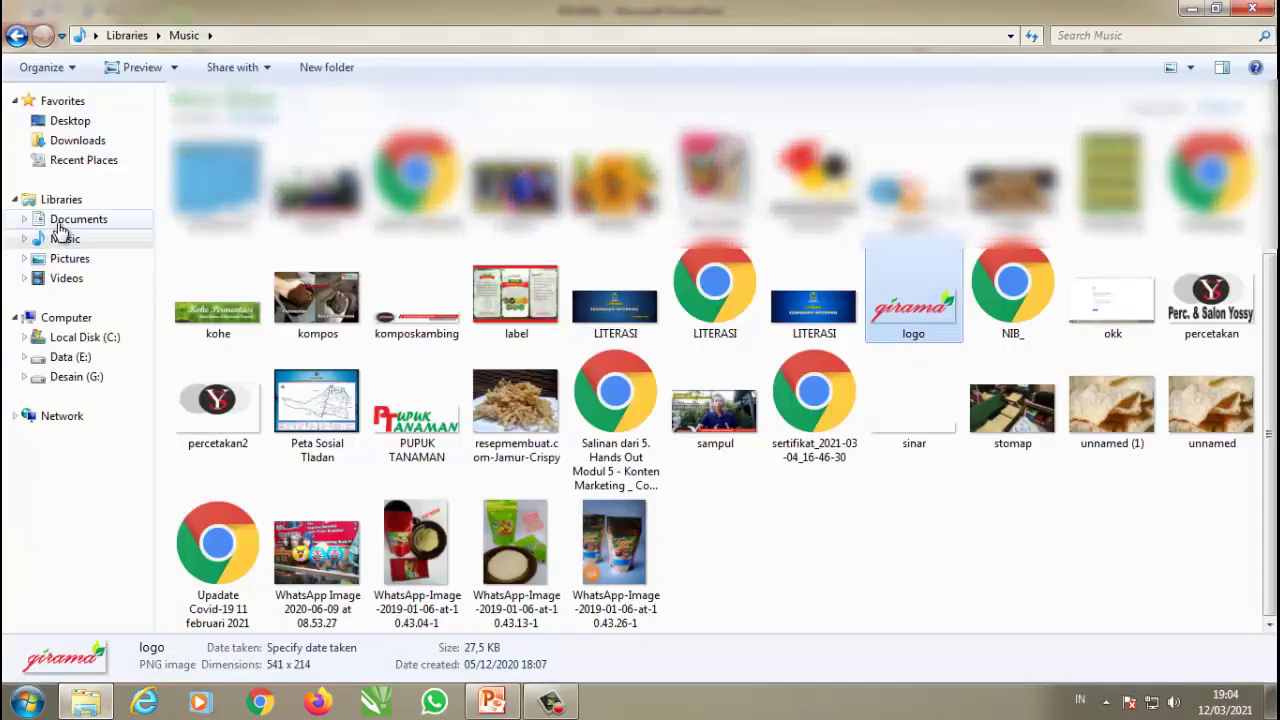
scroll(63, 250, "up", 2)
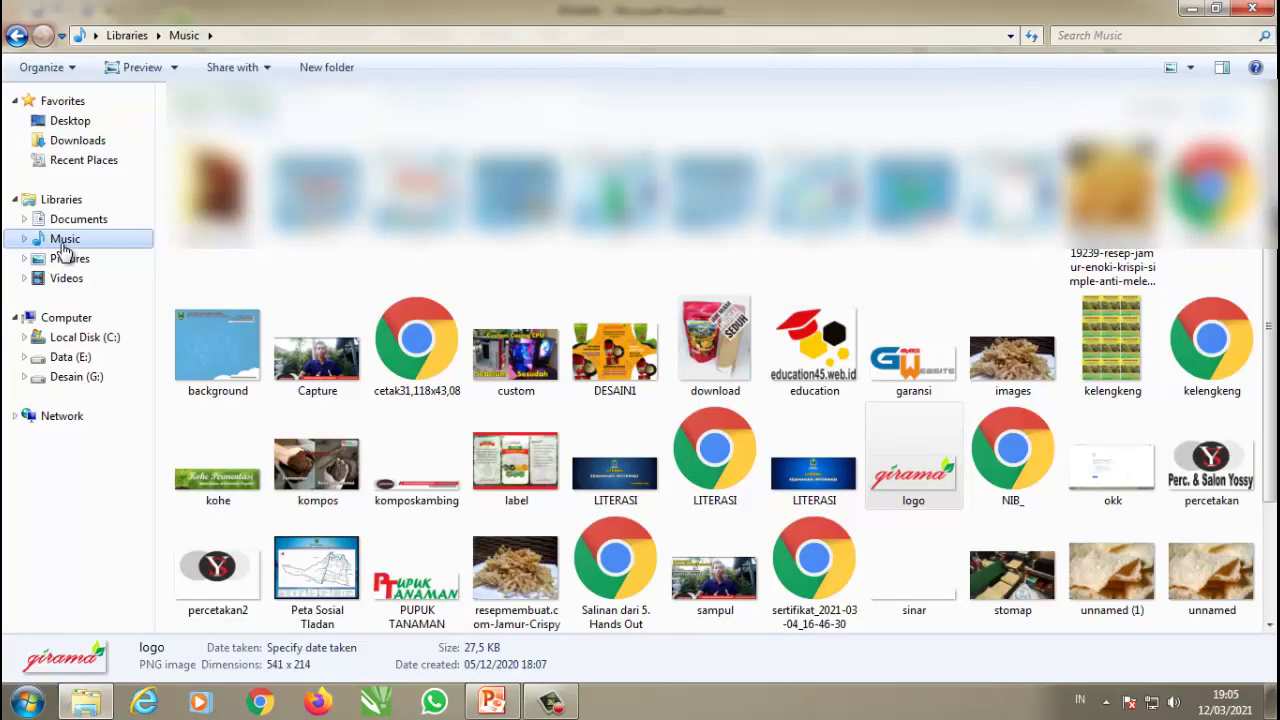
scroll(716, 440, "down", 1)
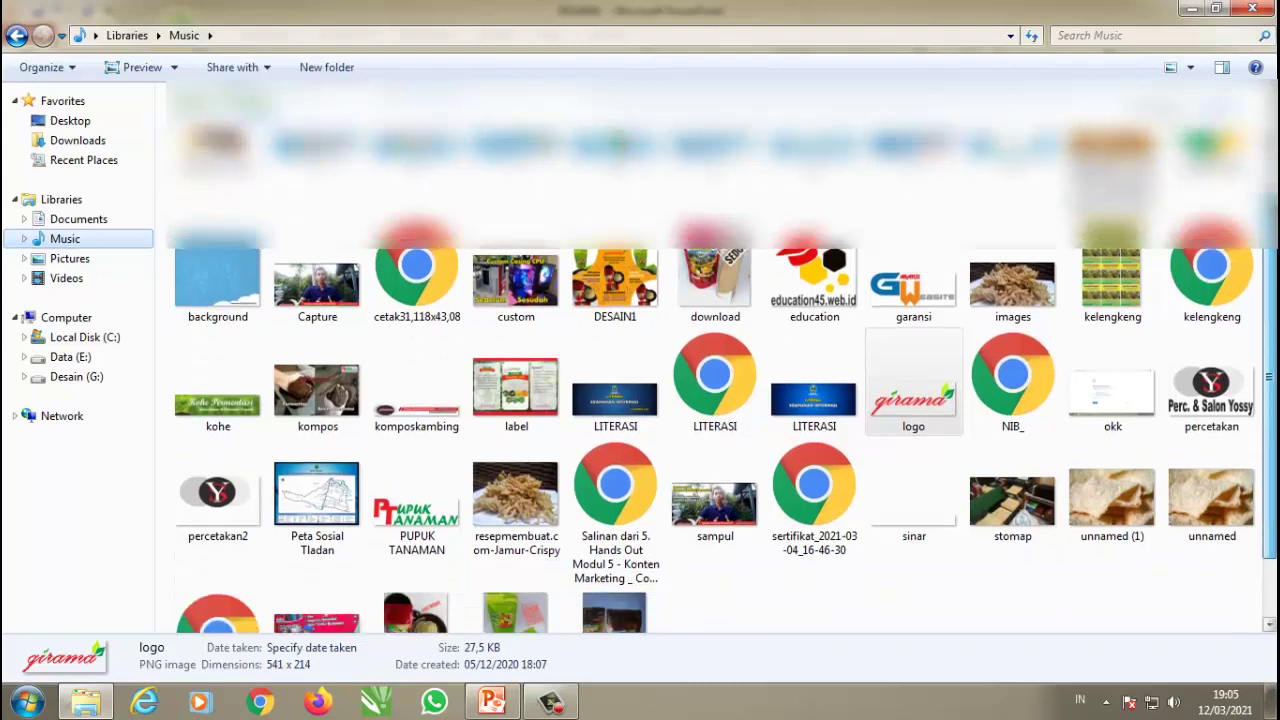
scroll(716, 440, "down", 1)
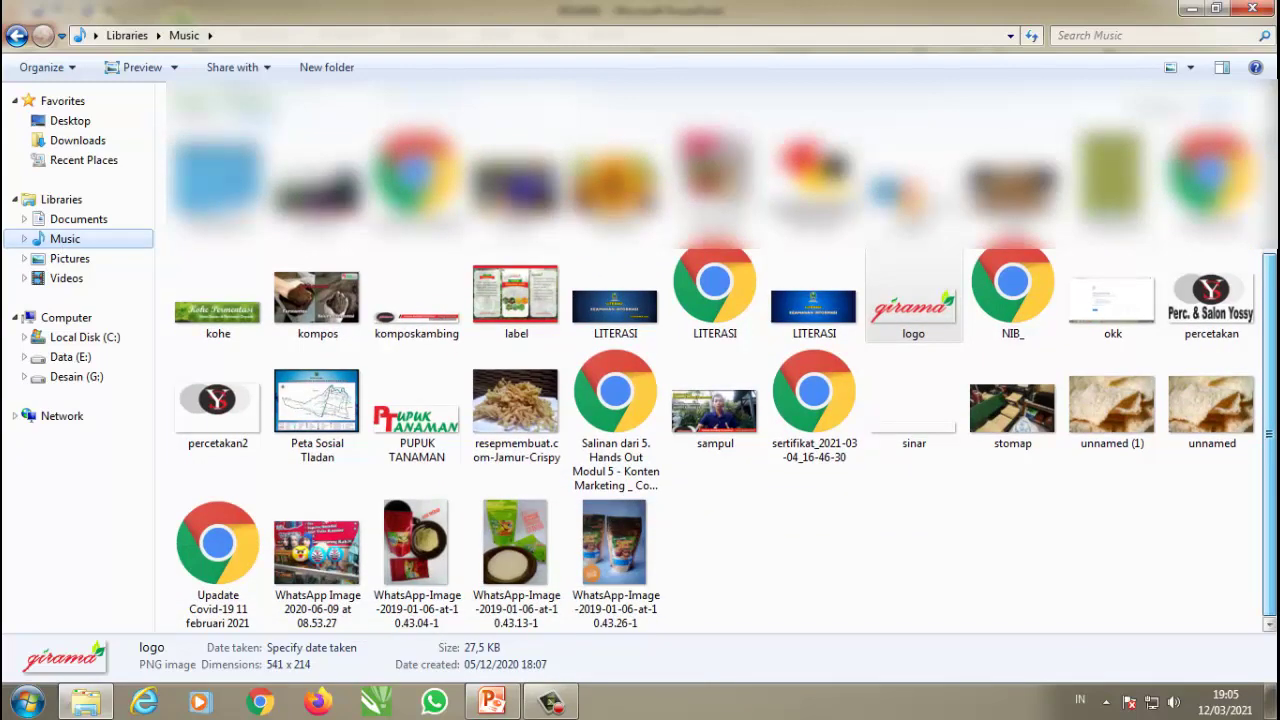
scroll(716, 440, "up", 2)
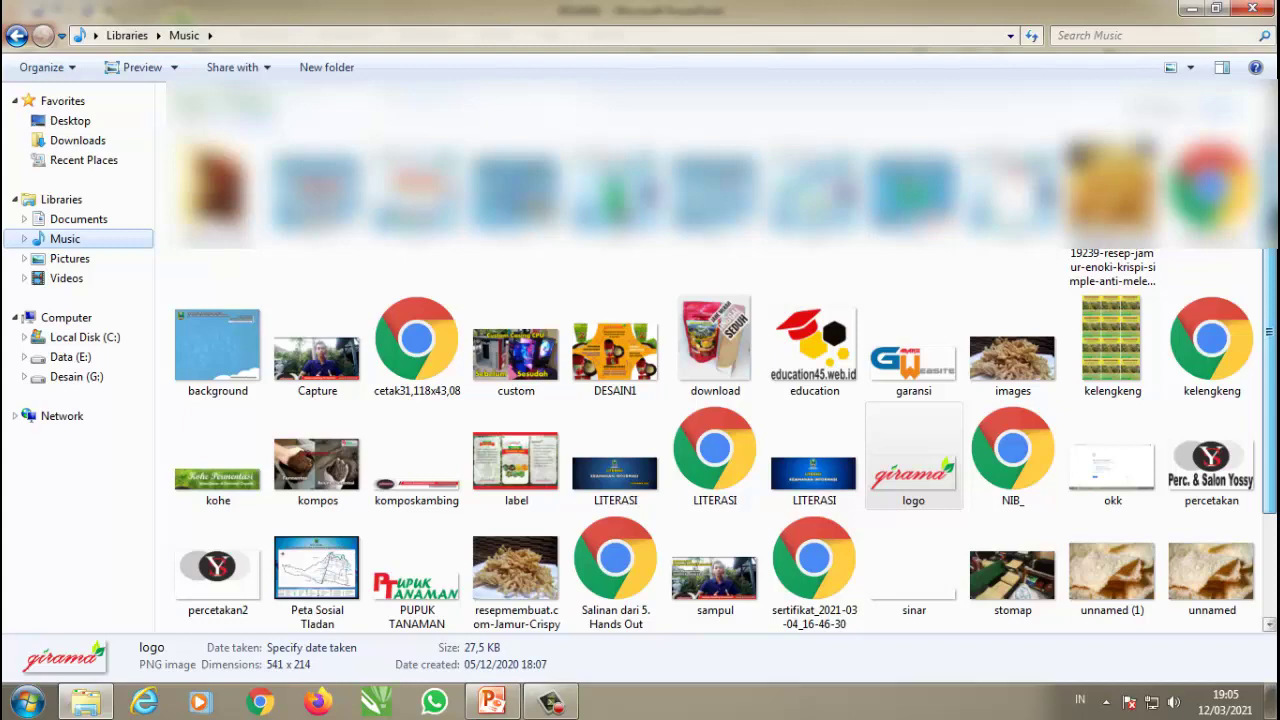
scroll(922, 485, "down", 2)
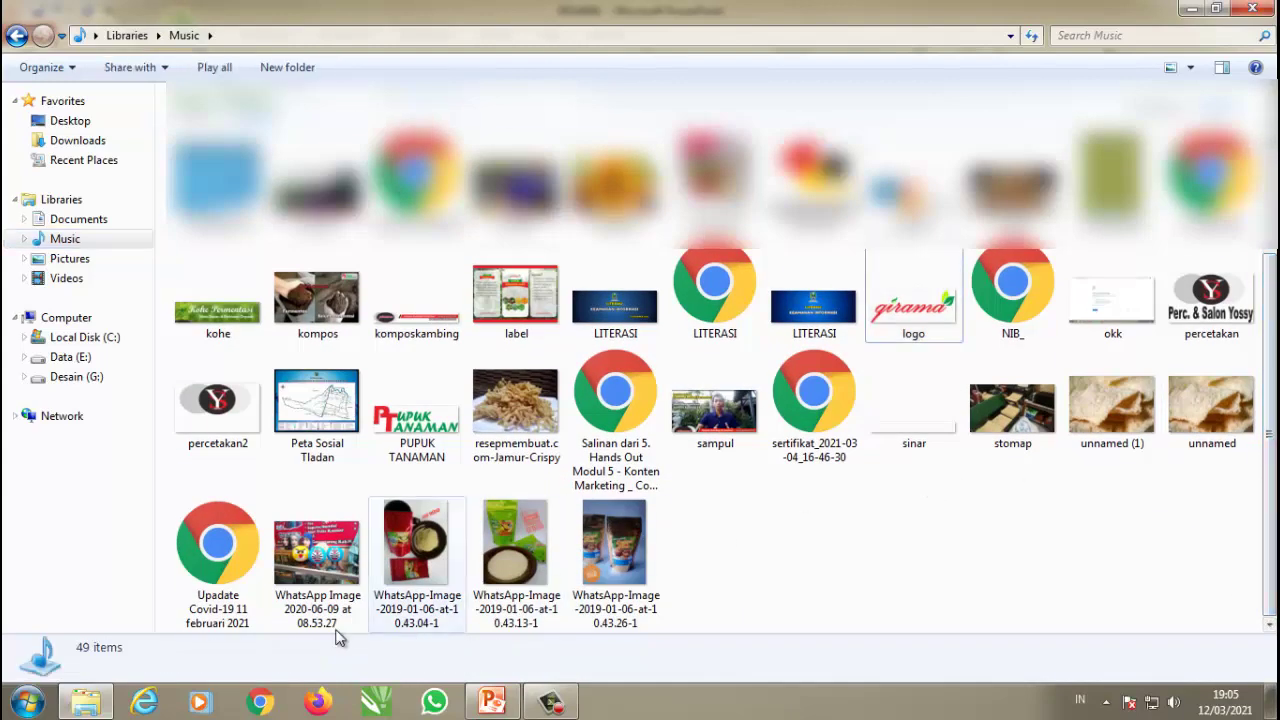
left_click(492, 702)
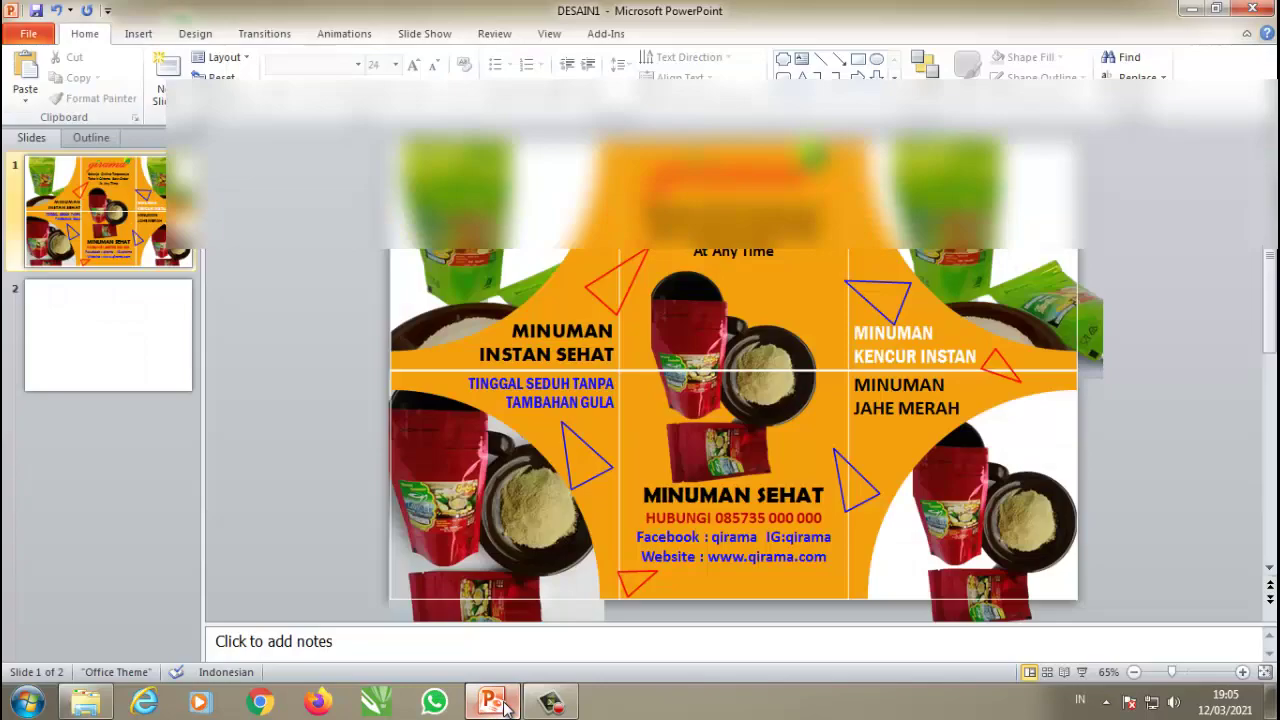
left_click(85, 702)
scroll(510, 440, "up", 3)
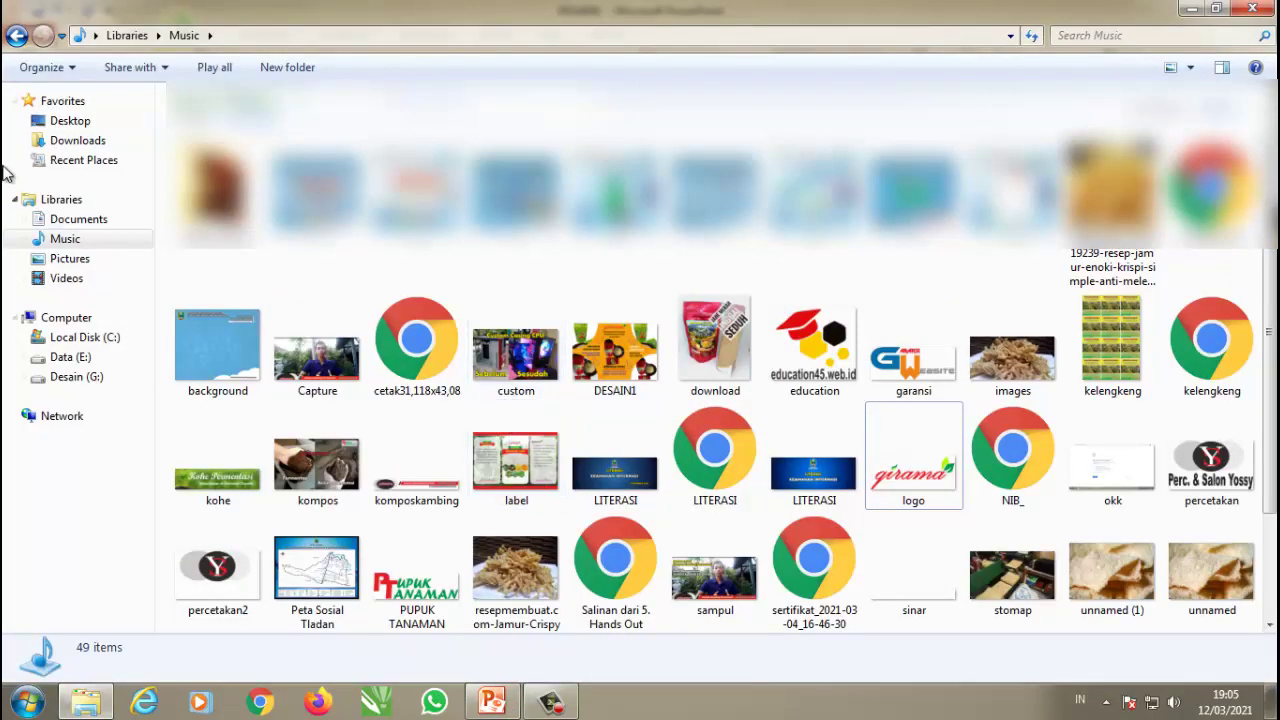
left_click(630, 345)
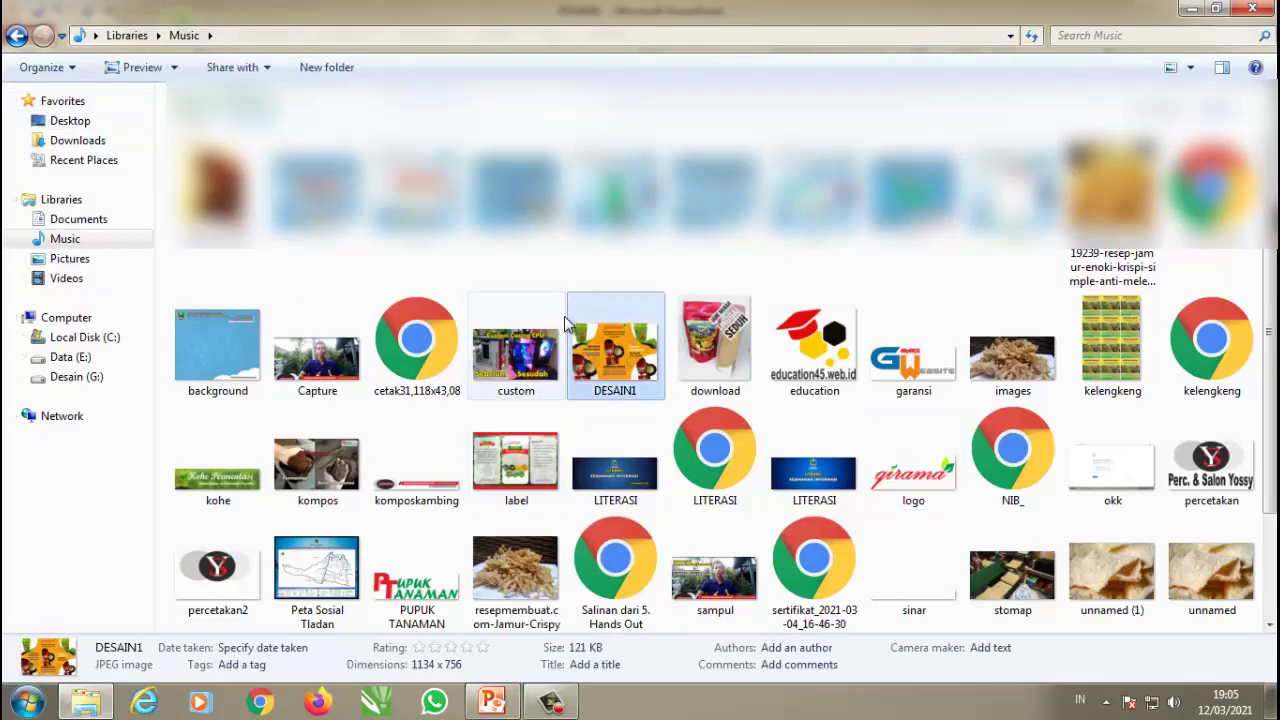
double_click(607, 356)
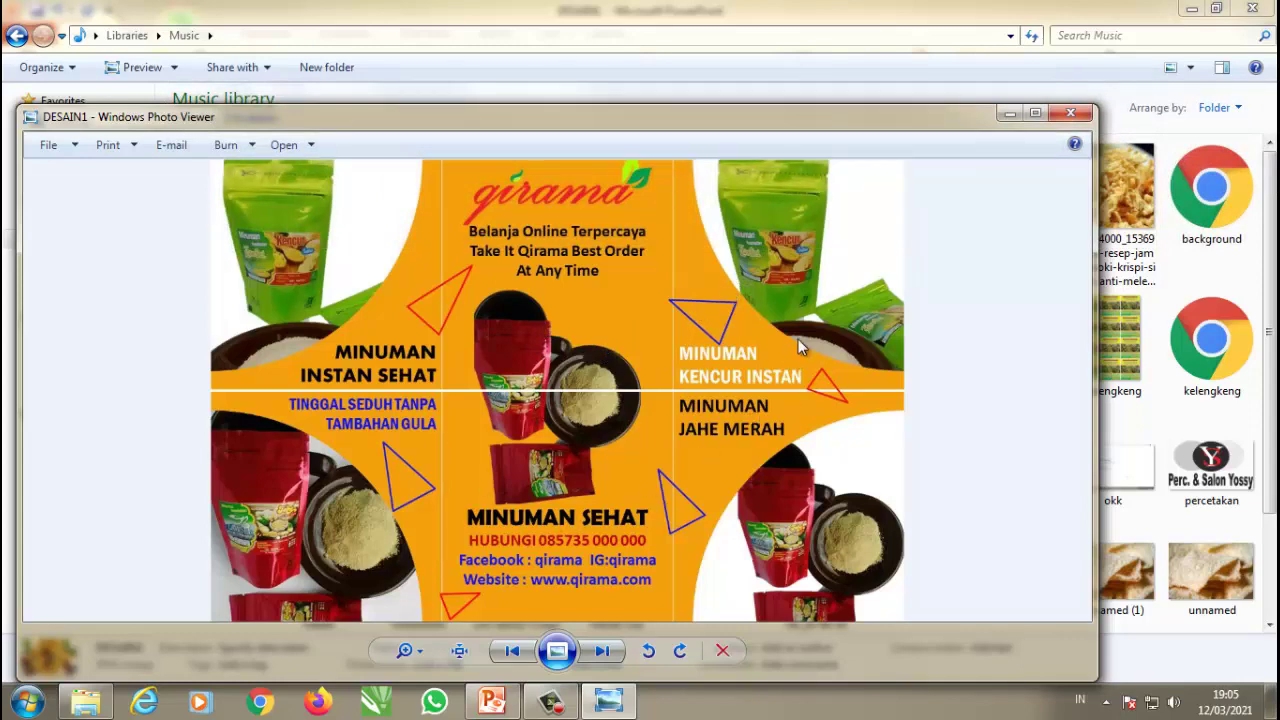
left_click(1070, 112)
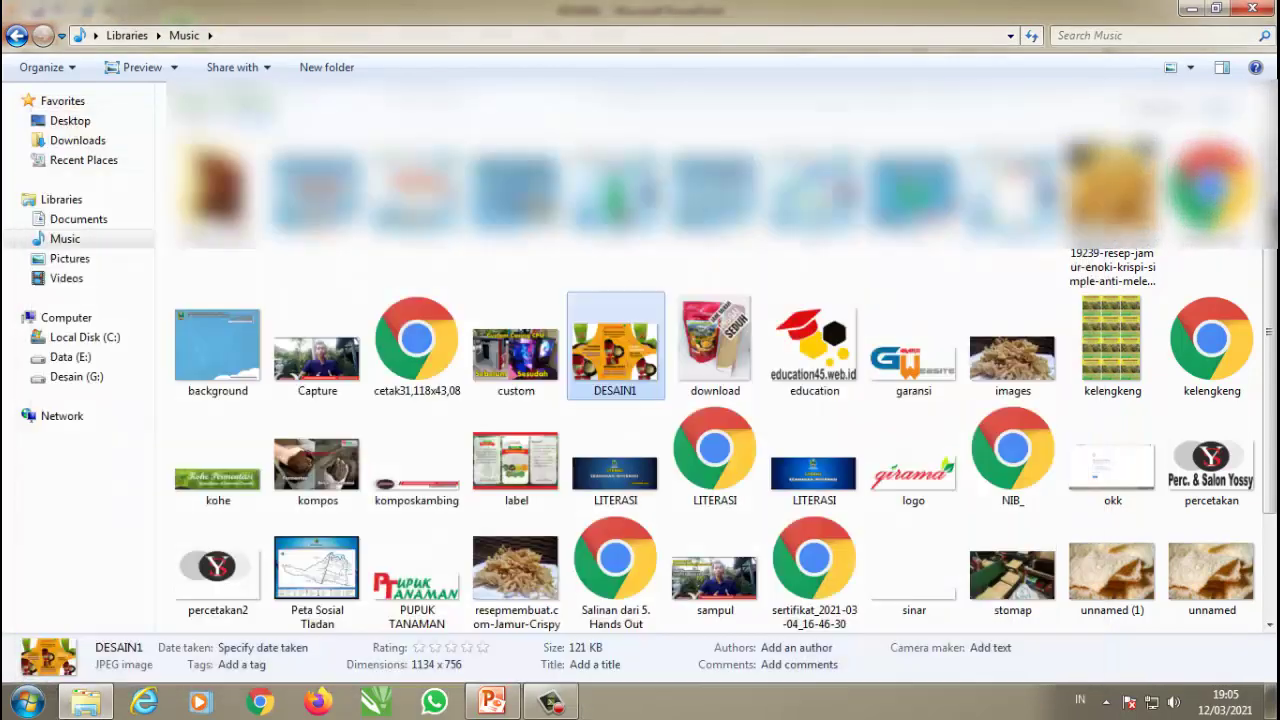
Step: Minimize the open windows, search PHOTOSCAPE in Chrome, and open the official photoscape.org site
left_click(1188, 8)
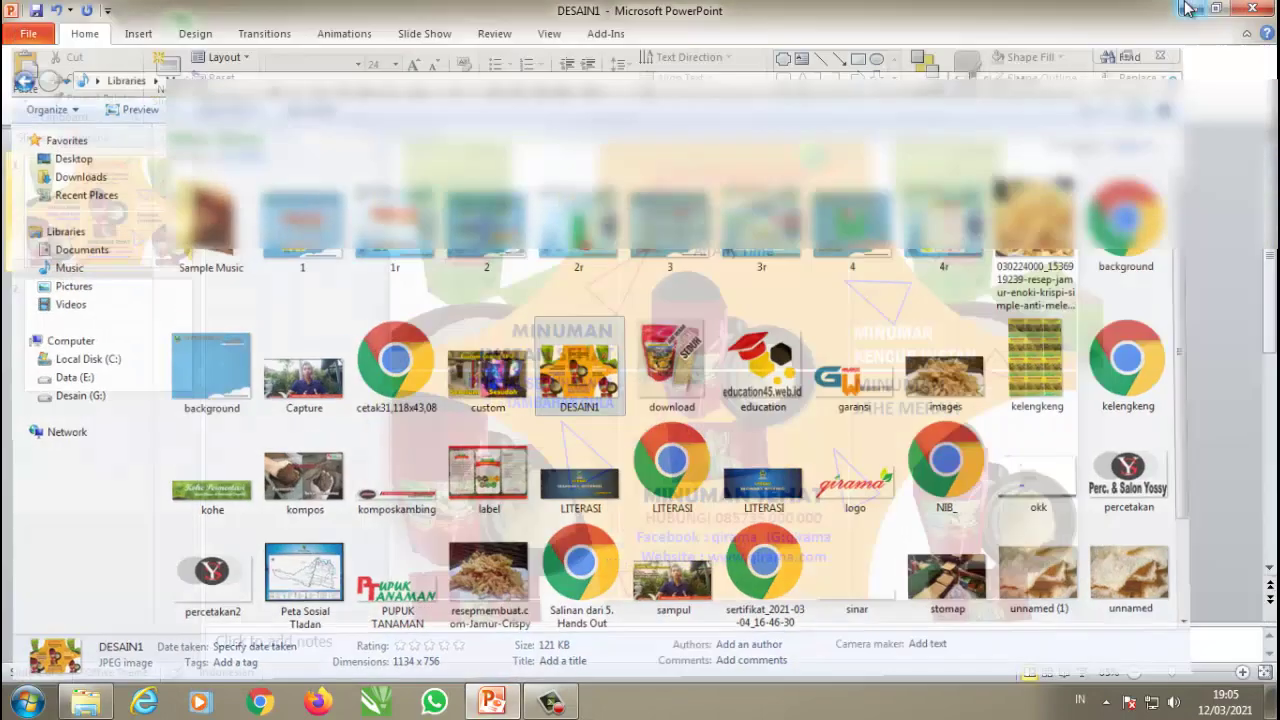
left_click(1188, 8)
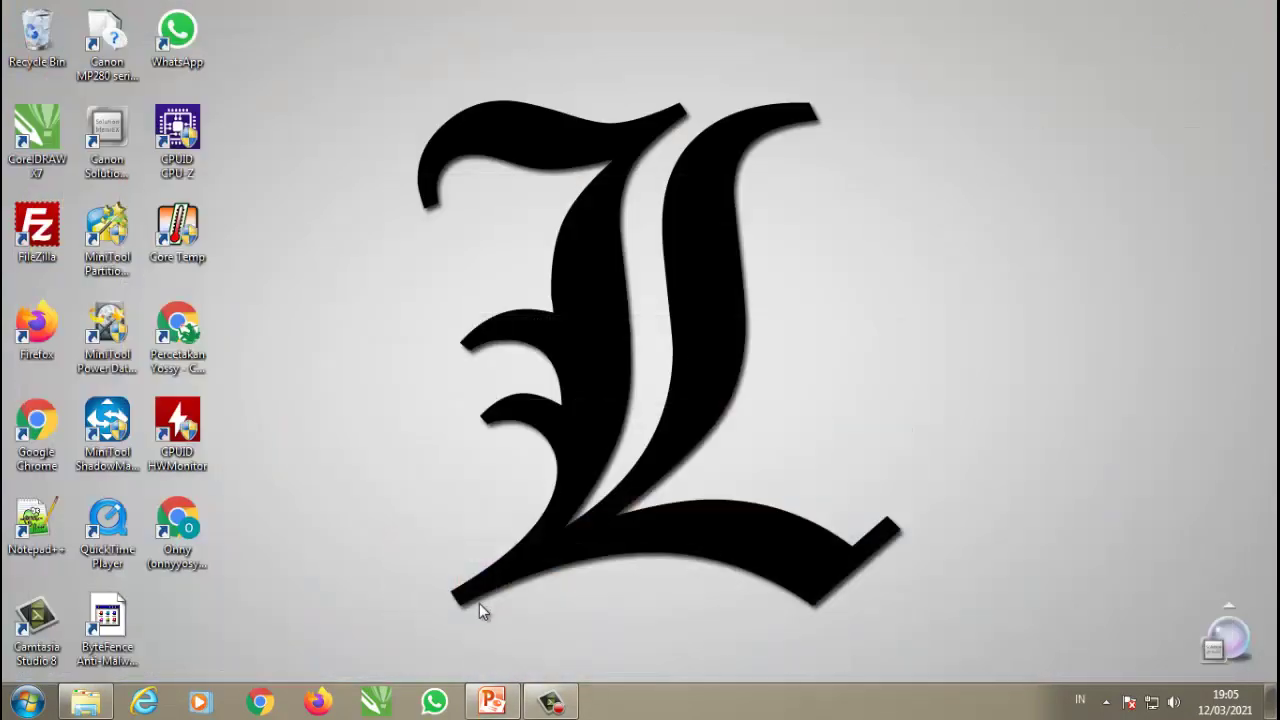
left_click(262, 704)
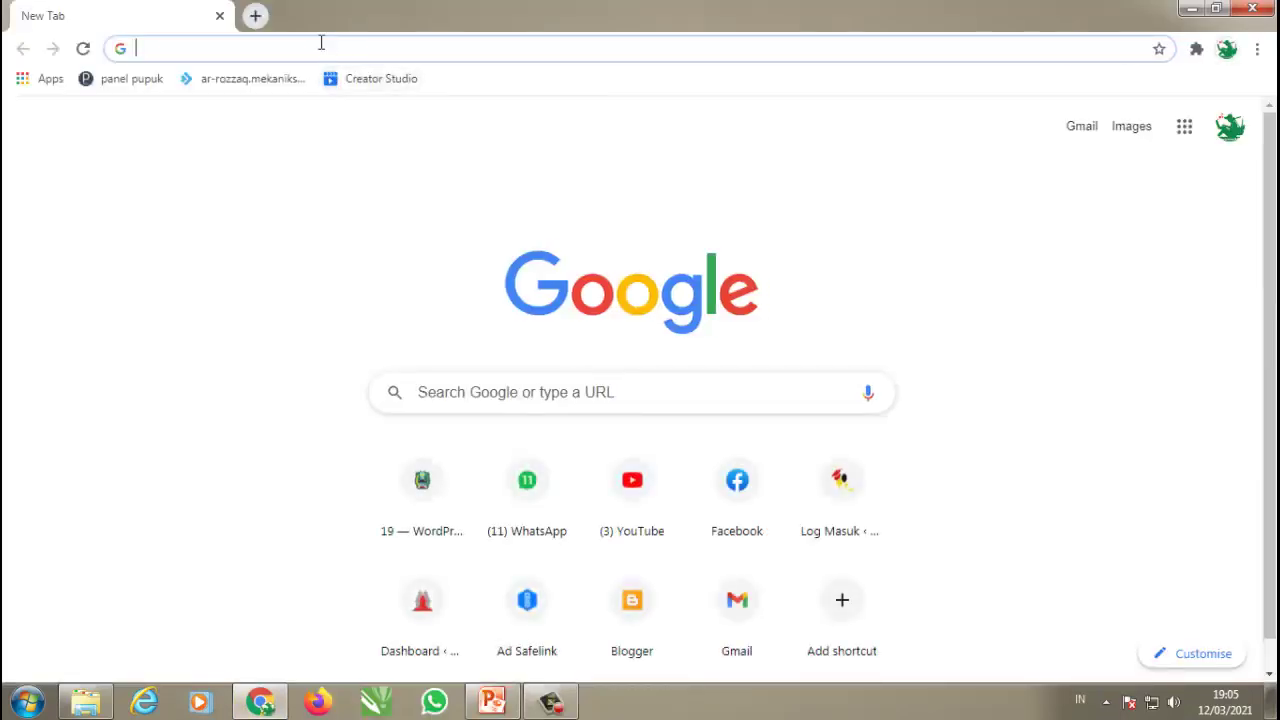
type("PHOTOSC")
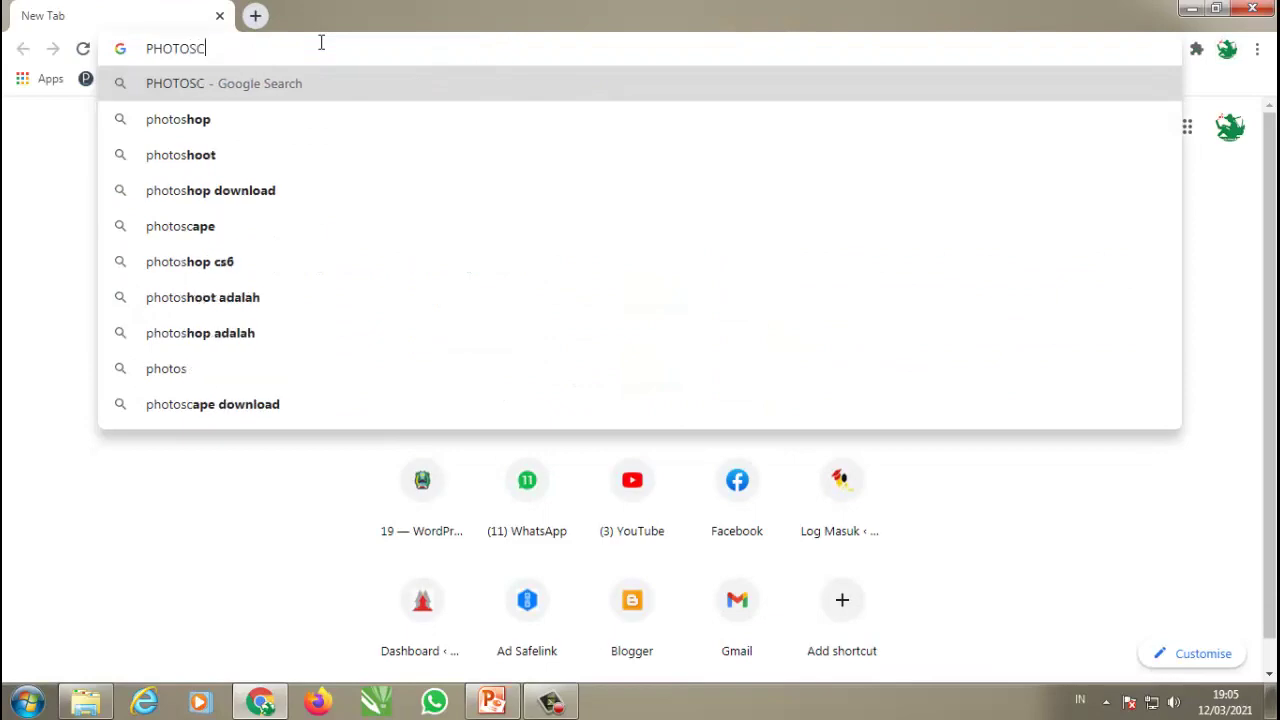
type("APE")
key("Return")
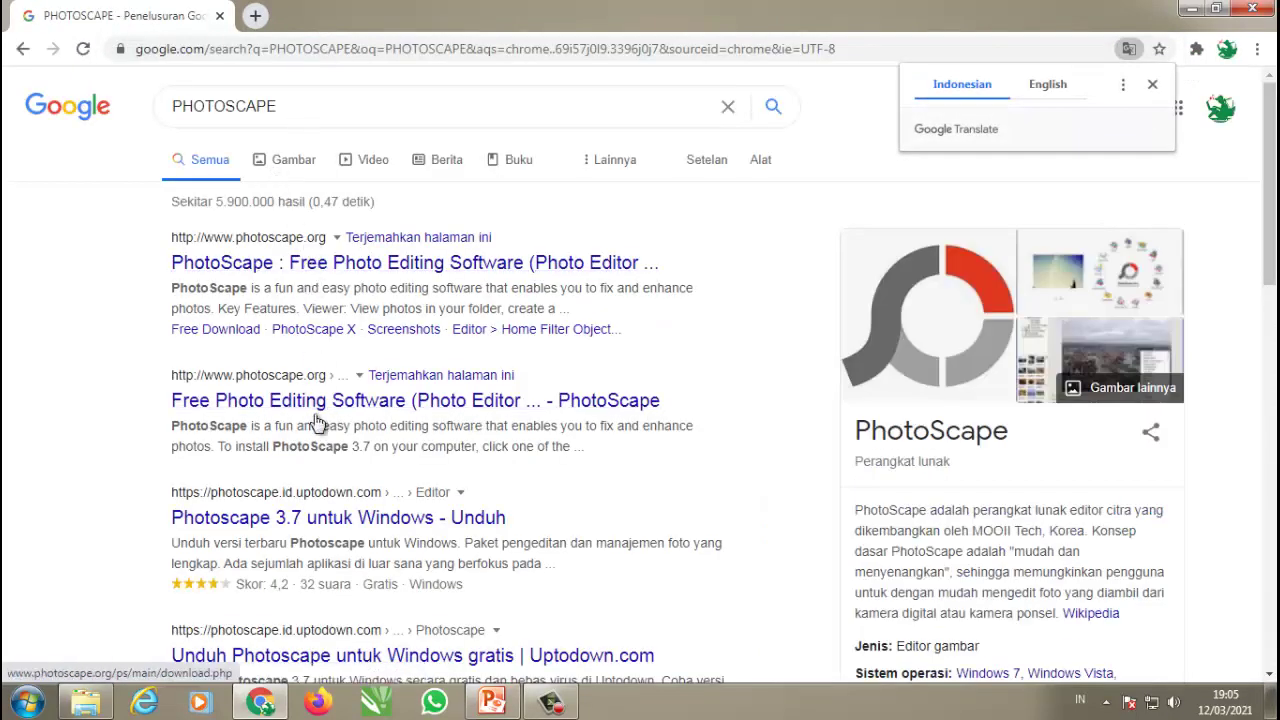
left_click(305, 267)
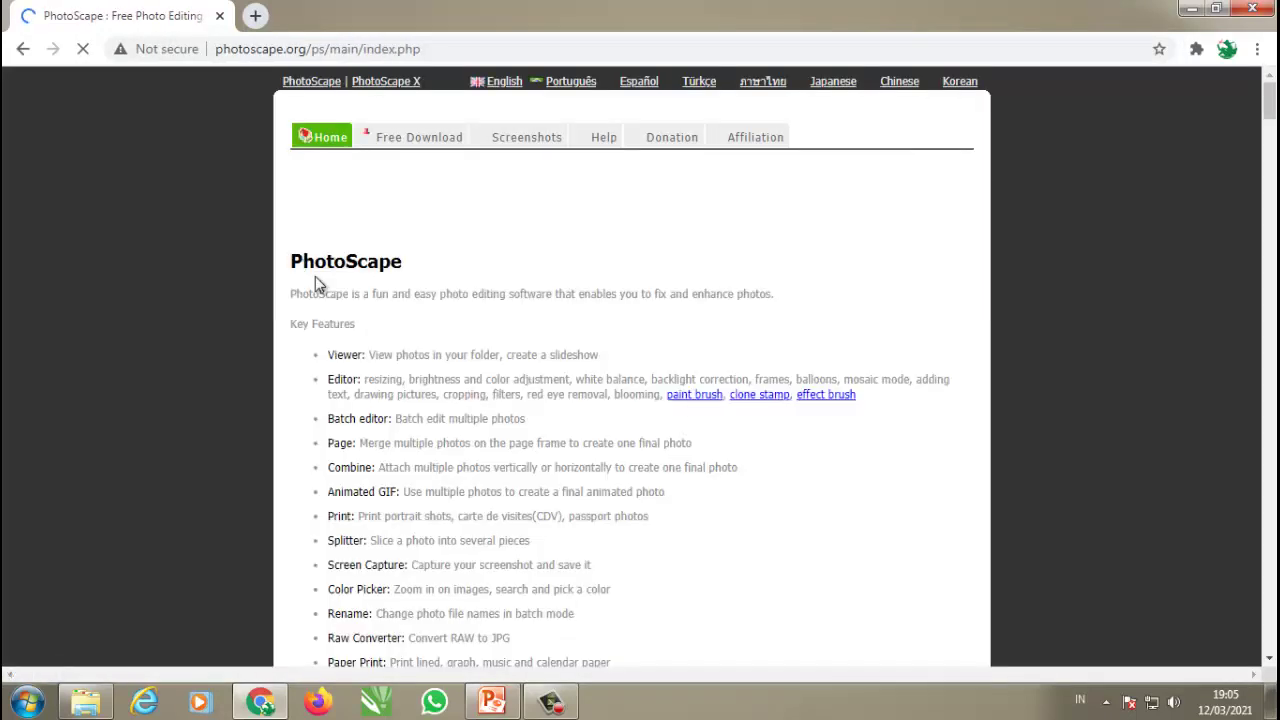
Step: Go to the PhotoScape free download page and follow its link to the download.cnet.com PhotoScape 3.7 page
scroll(590, 305, "down", 1)
scroll(575, 296, "down", 4)
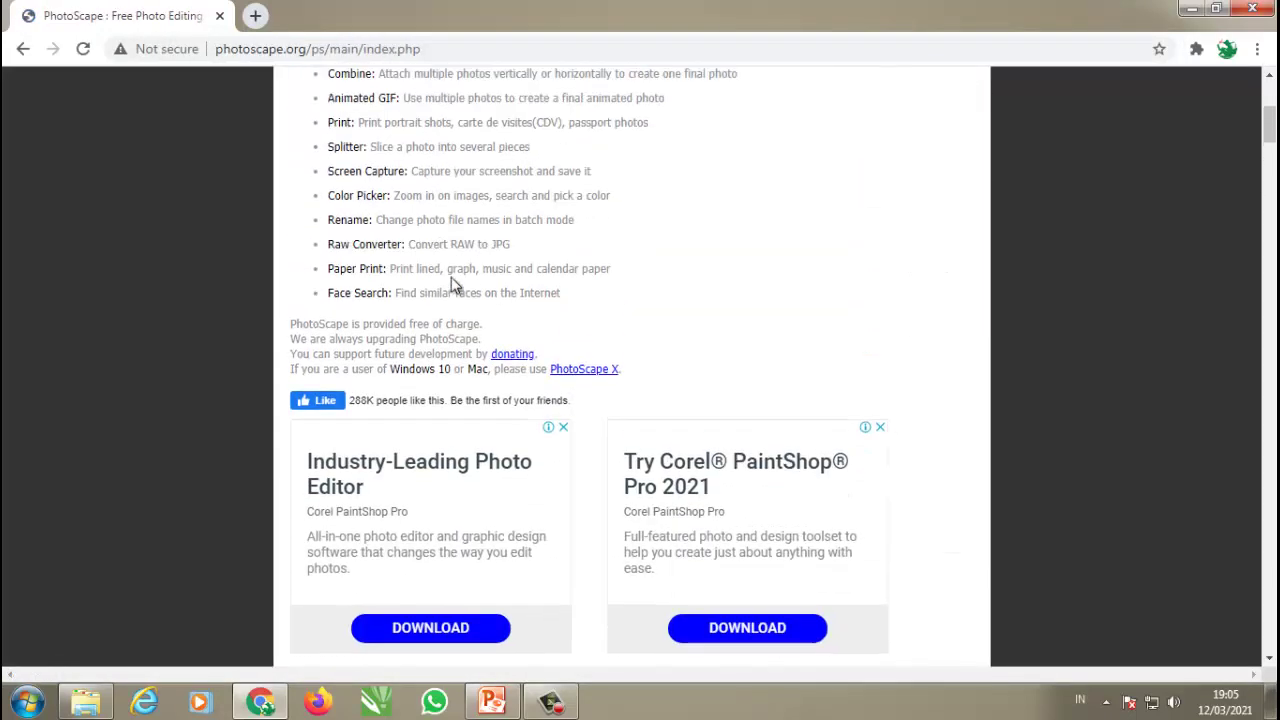
scroll(451, 285, "down", 3)
scroll(451, 285, "down", 4)
scroll(451, 285, "down", 5)
scroll(451, 285, "down", 3)
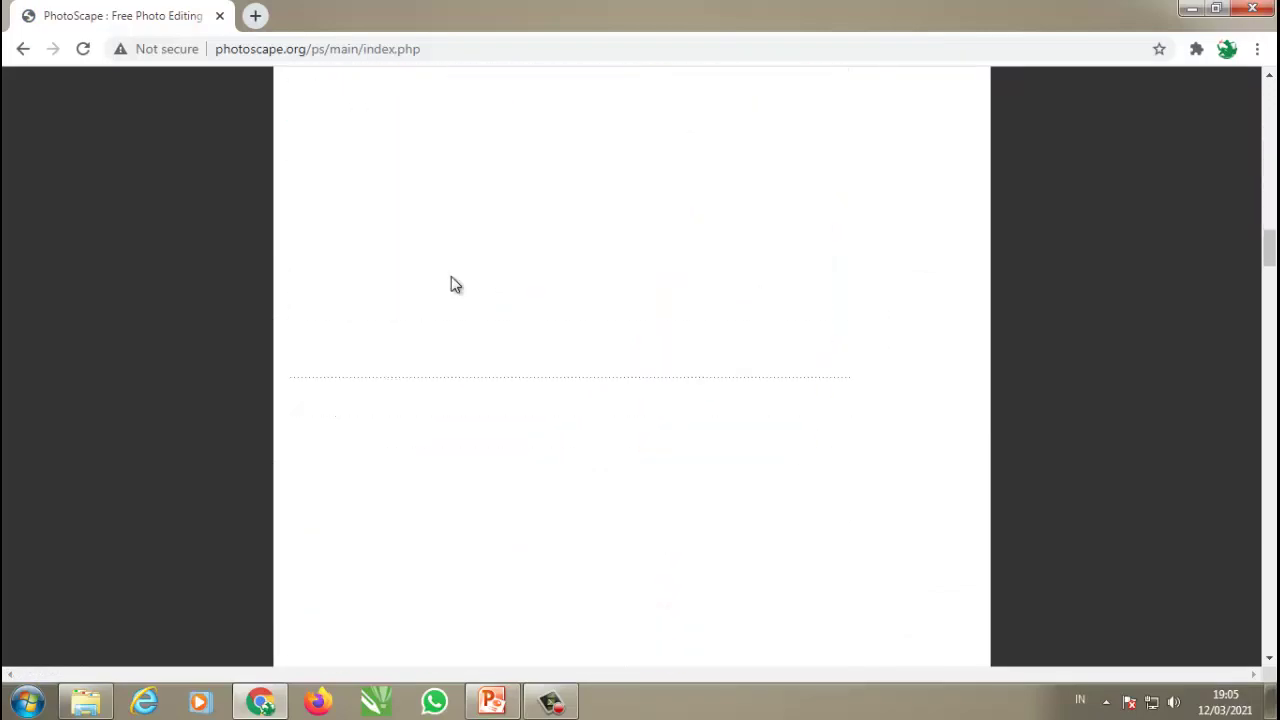
scroll(451, 285, "up", 5)
scroll(451, 285, "up", 8)
scroll(451, 285, "up", 7)
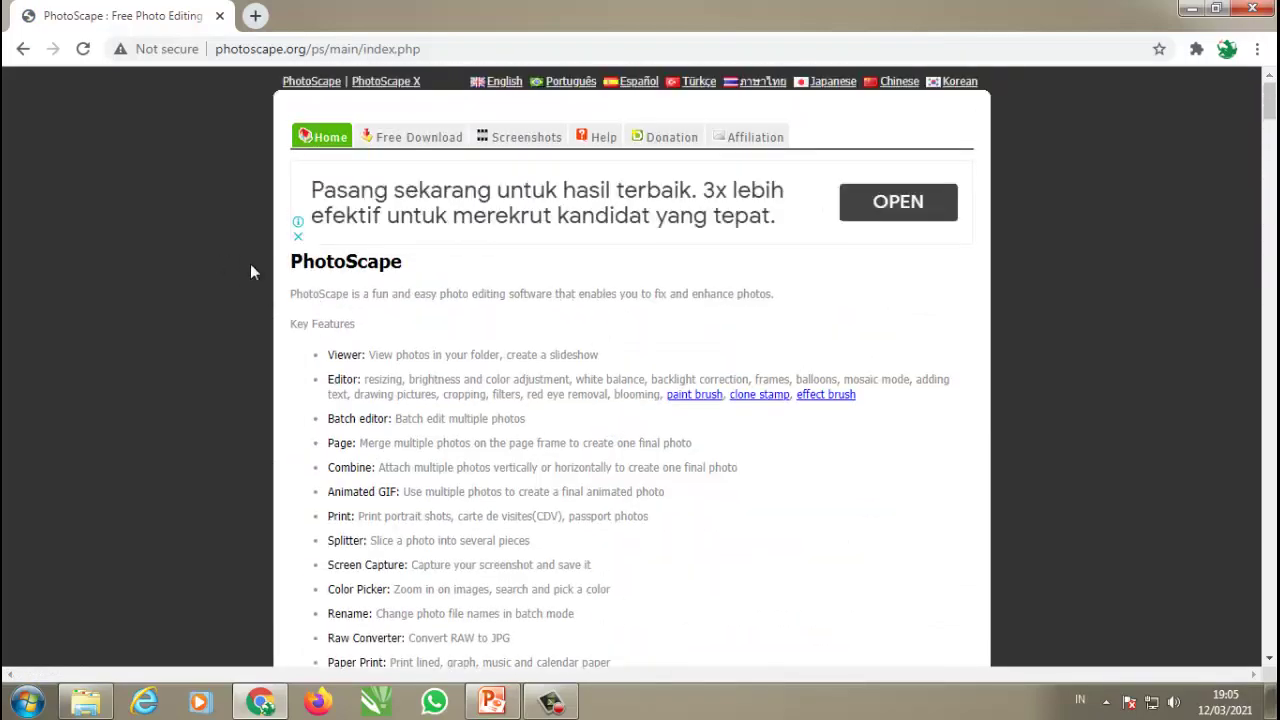
left_click(400, 137)
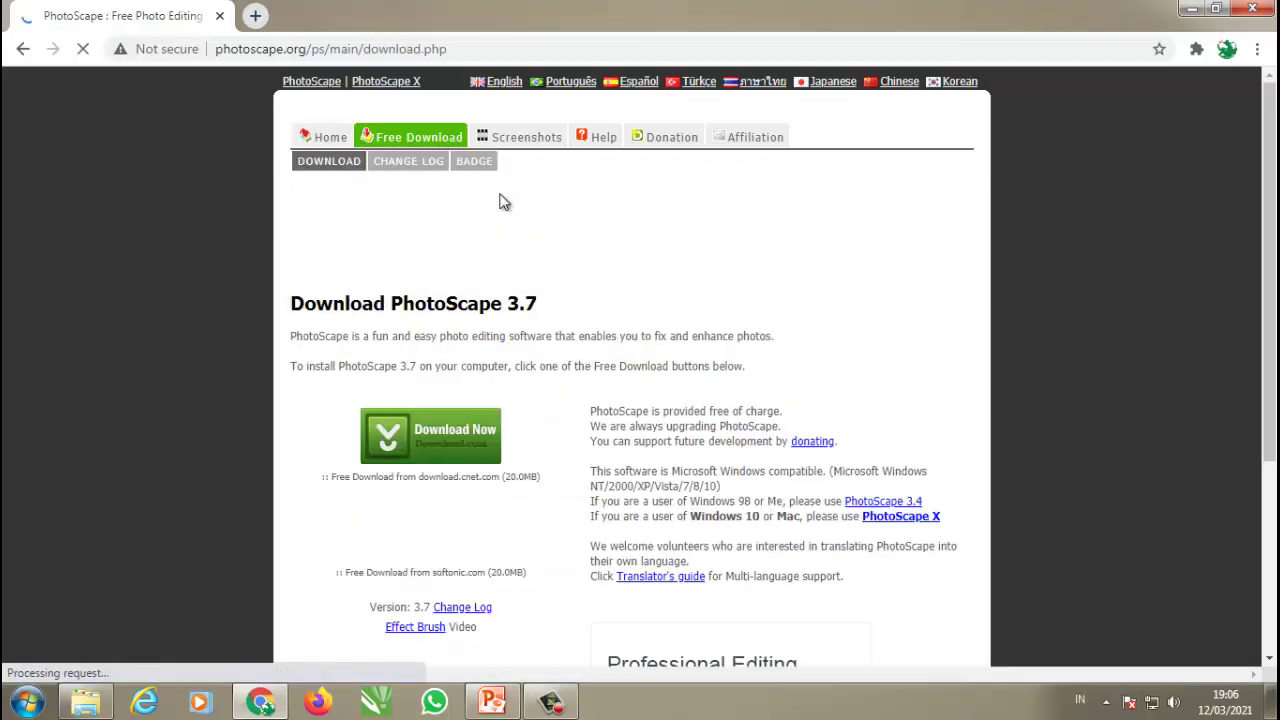
left_click(397, 453)
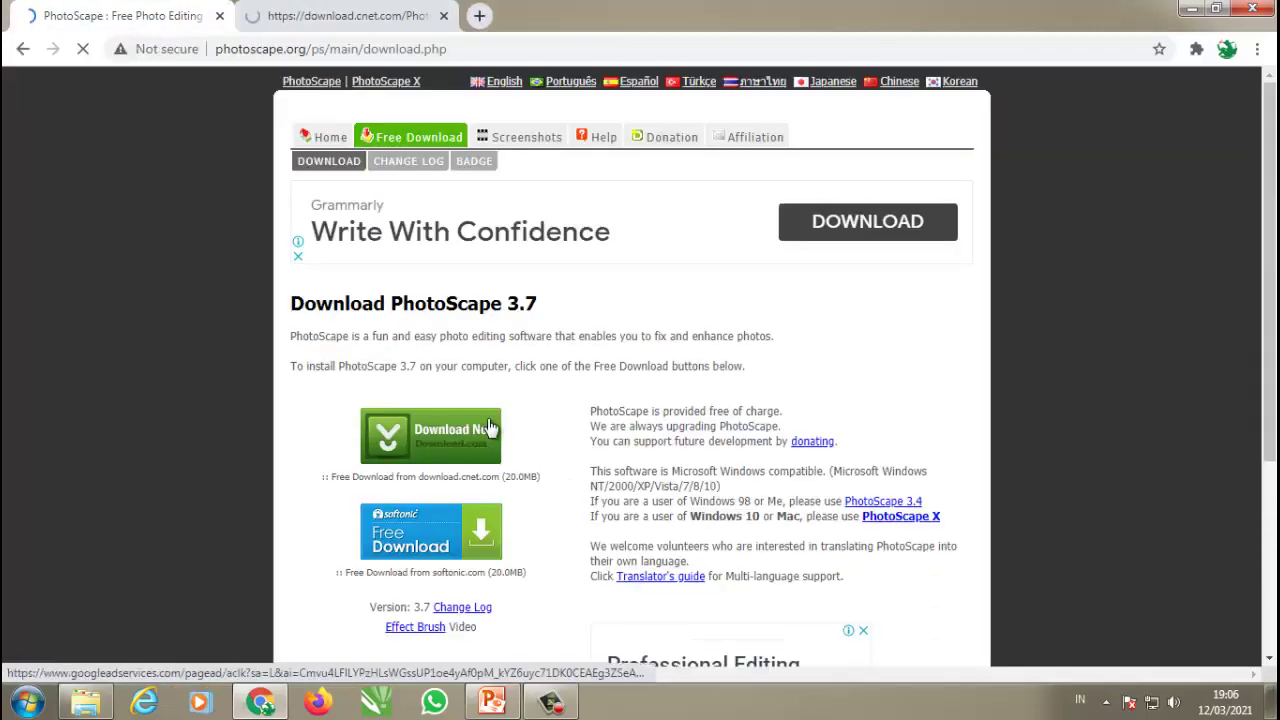
scroll(488, 430, "down", 2)
scroll(488, 430, "down", 2)
scroll(490, 432, "up", 3)
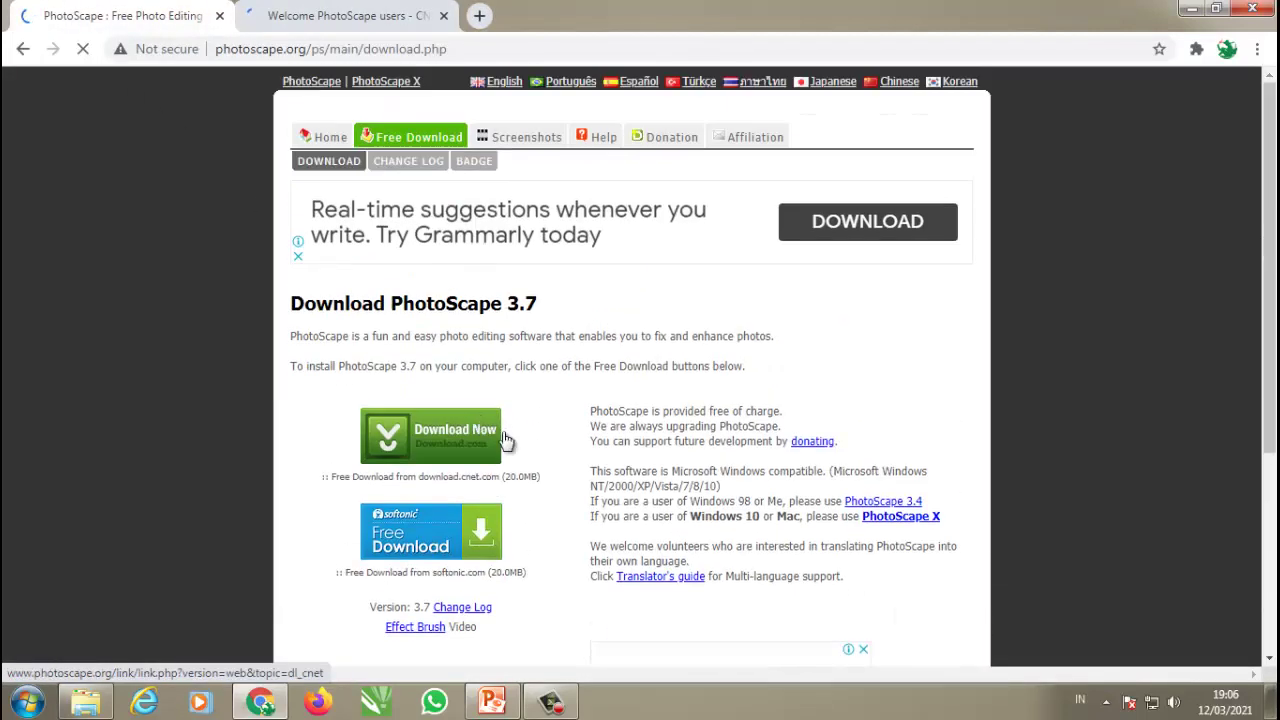
left_click(362, 10)
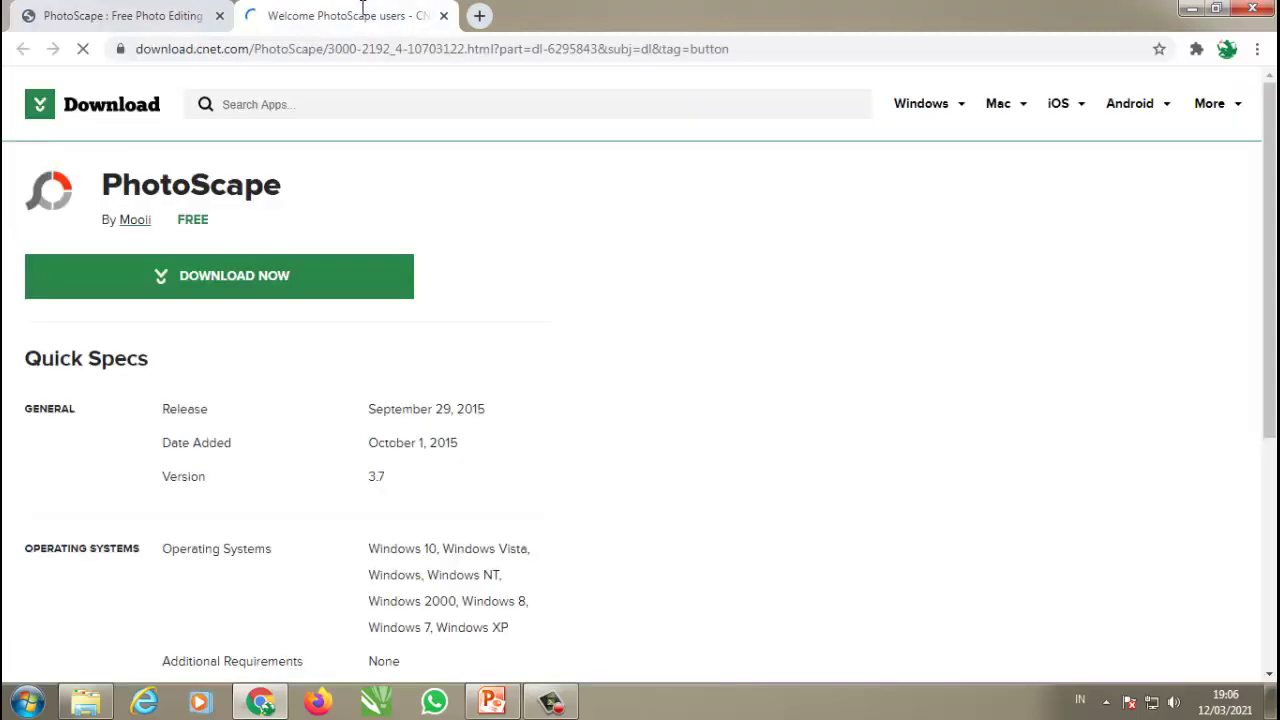
Step: Start the PhotoScapeSetup_V3.7.exe download on CNET, keep it running, and close the extra tabs
left_click(248, 285)
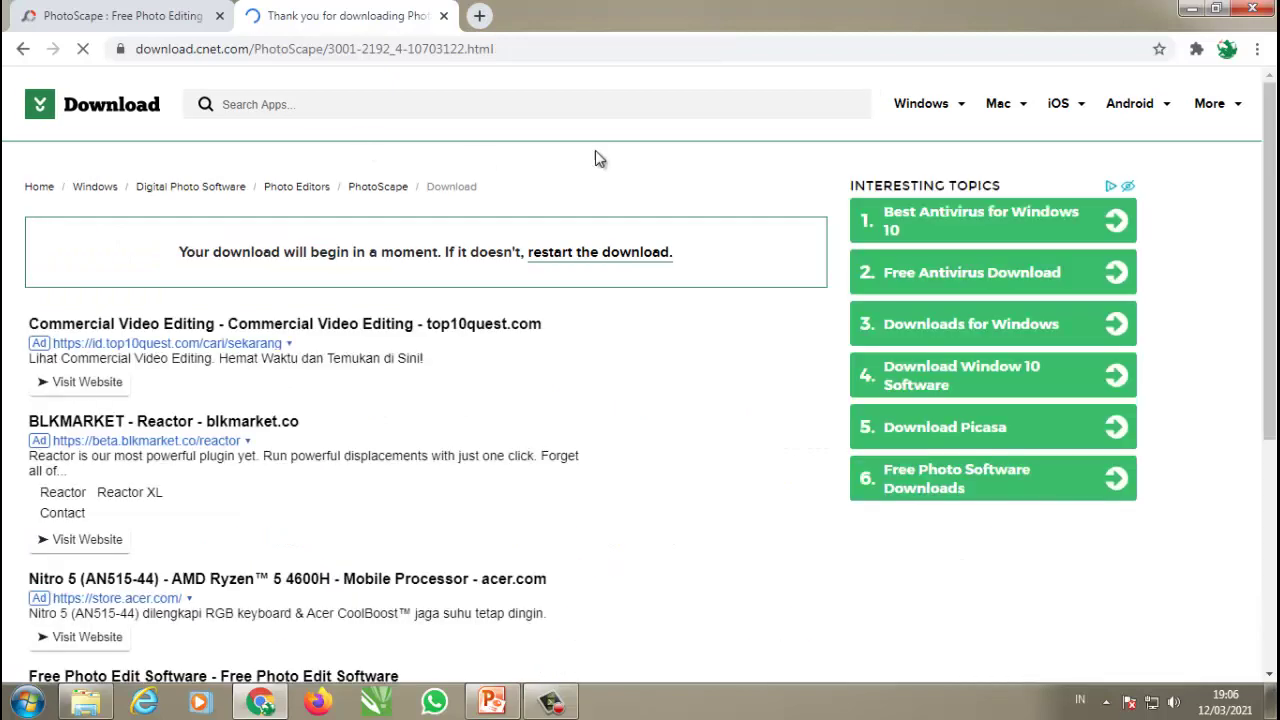
scroll(400, 357, "down", 2)
scroll(403, 358, "down", 2)
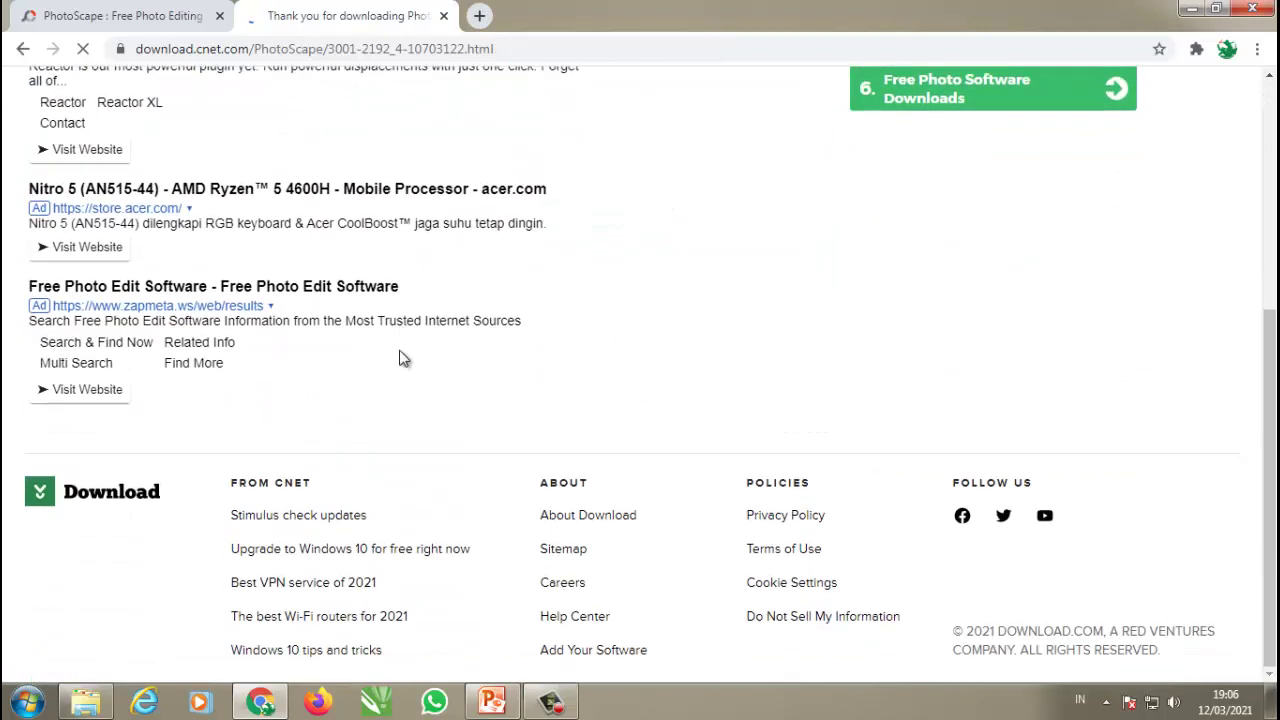
scroll(403, 358, "up", 4)
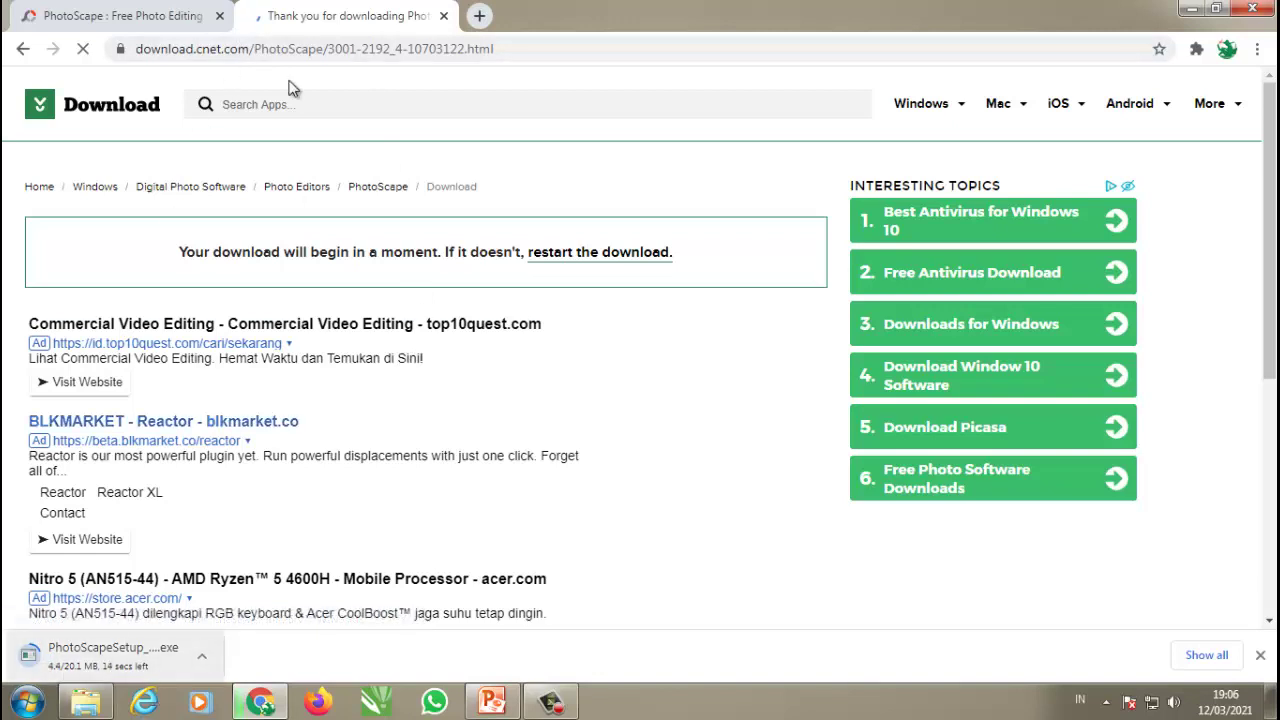
left_click(219, 15)
left_click(219, 15)
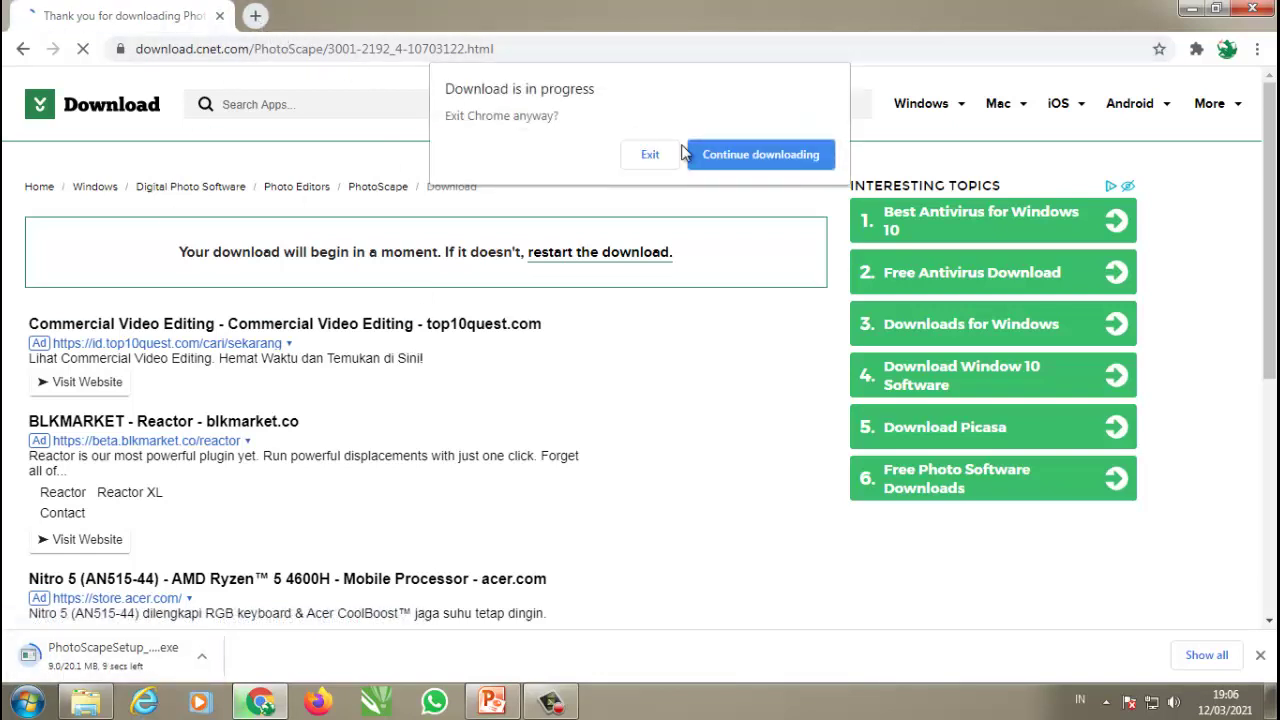
left_click(740, 157)
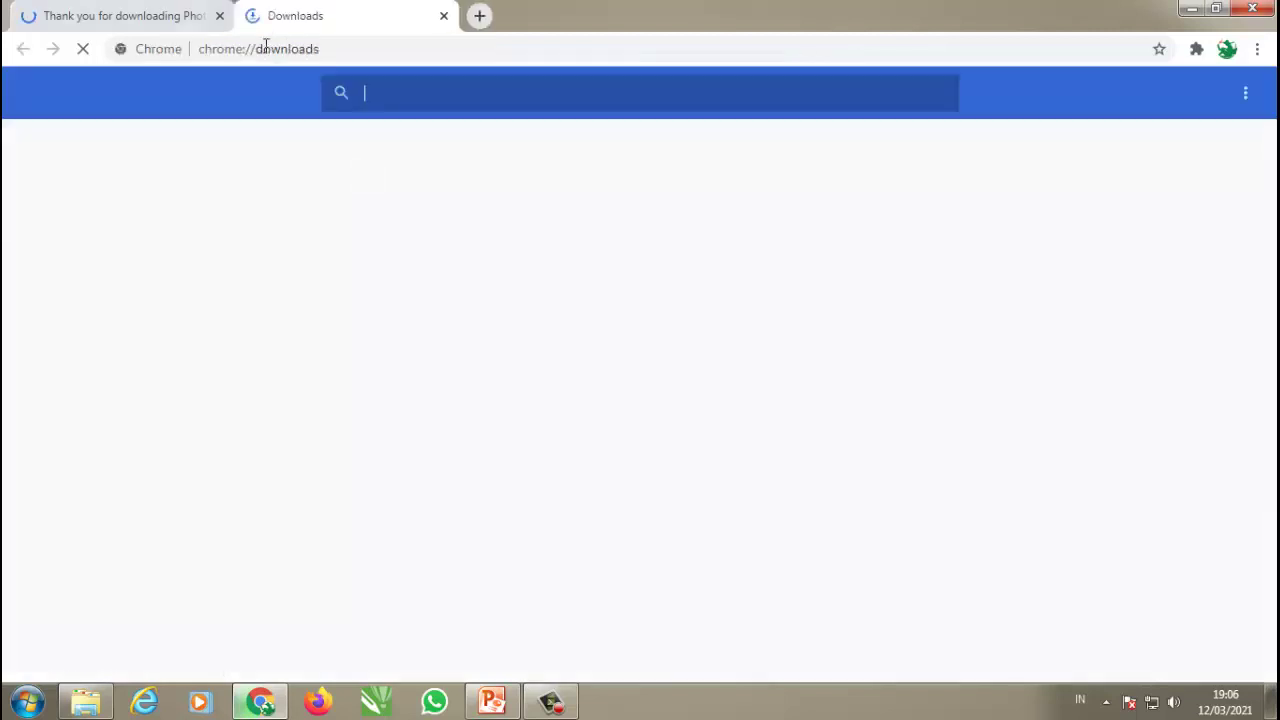
left_click(219, 15)
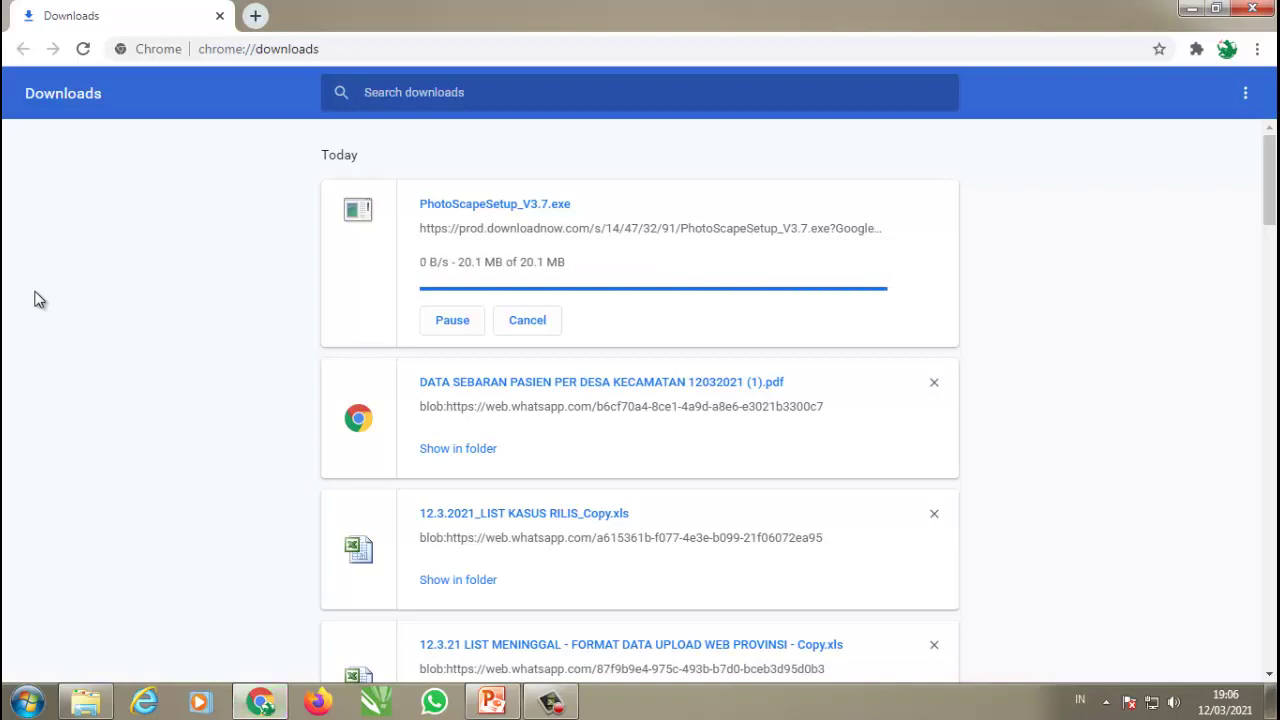
Step: Run the PhotoScape V3.7 installer, skipping Google Drive and the ByteFence offer, then finish and launch it
left_click(483, 205)
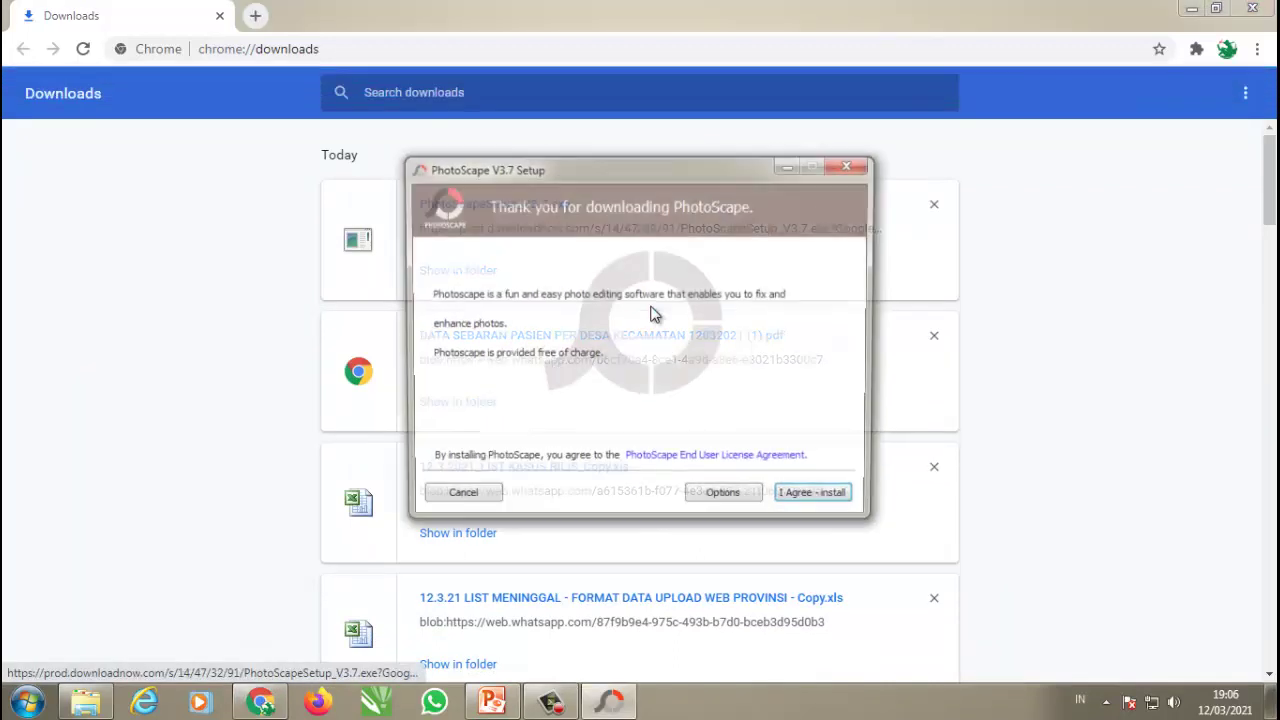
left_click(813, 502)
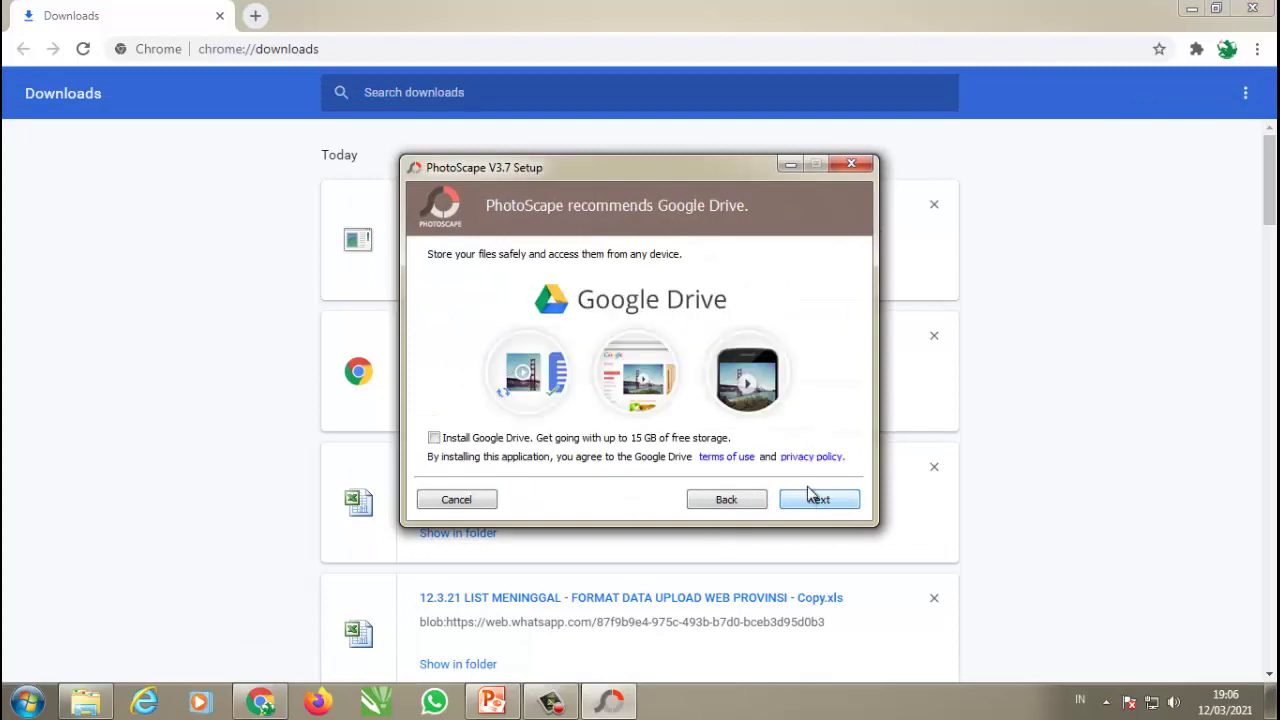
left_click(812, 499)
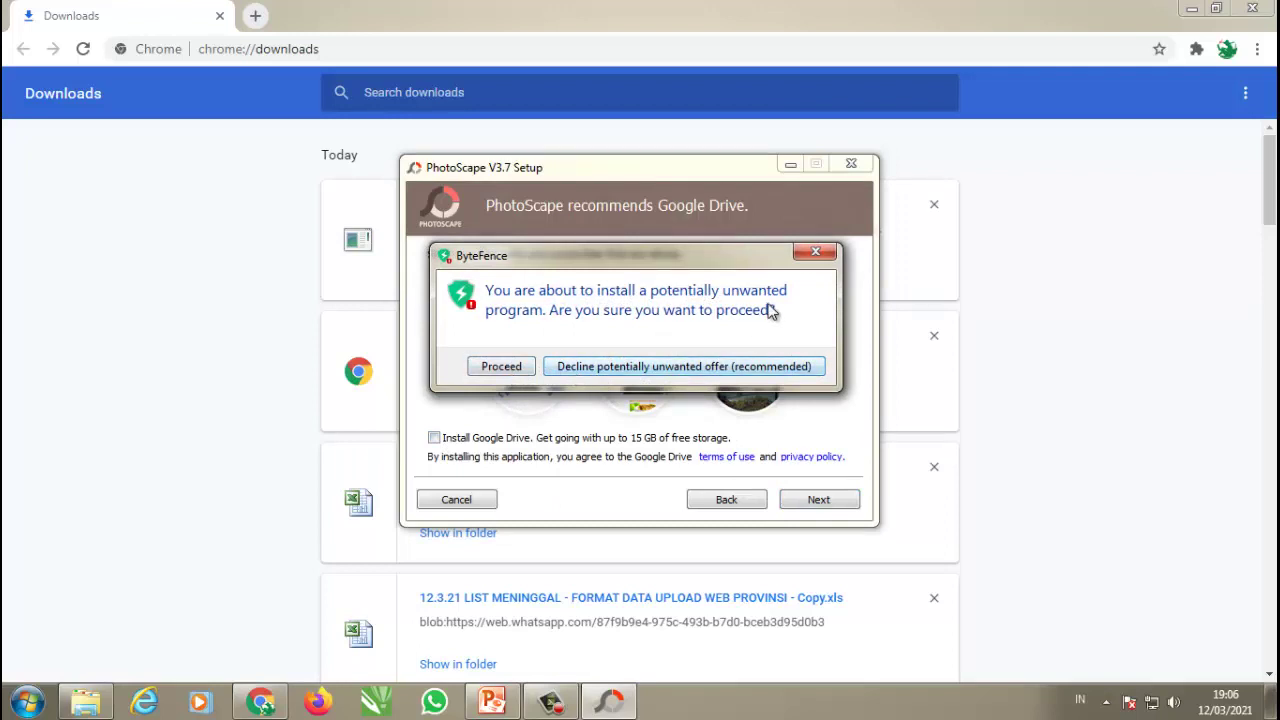
left_click(815, 251)
left_click(815, 500)
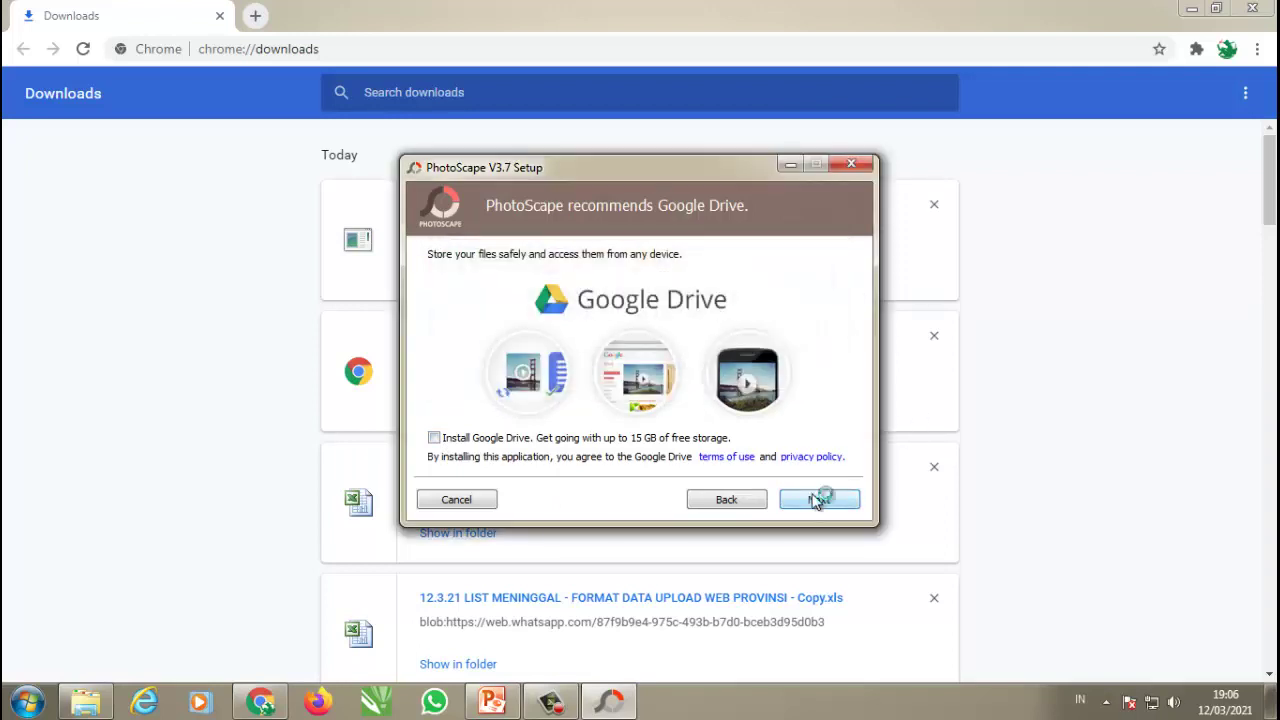
left_click(1252, 8)
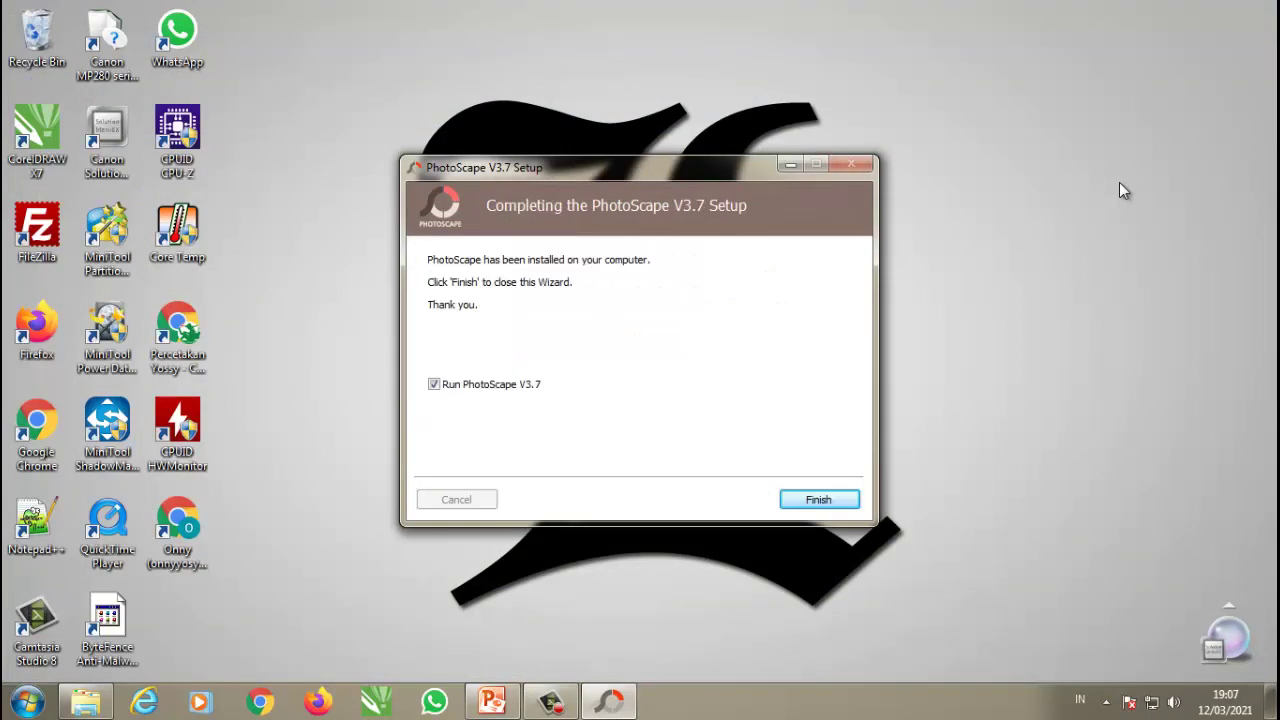
left_click(827, 495)
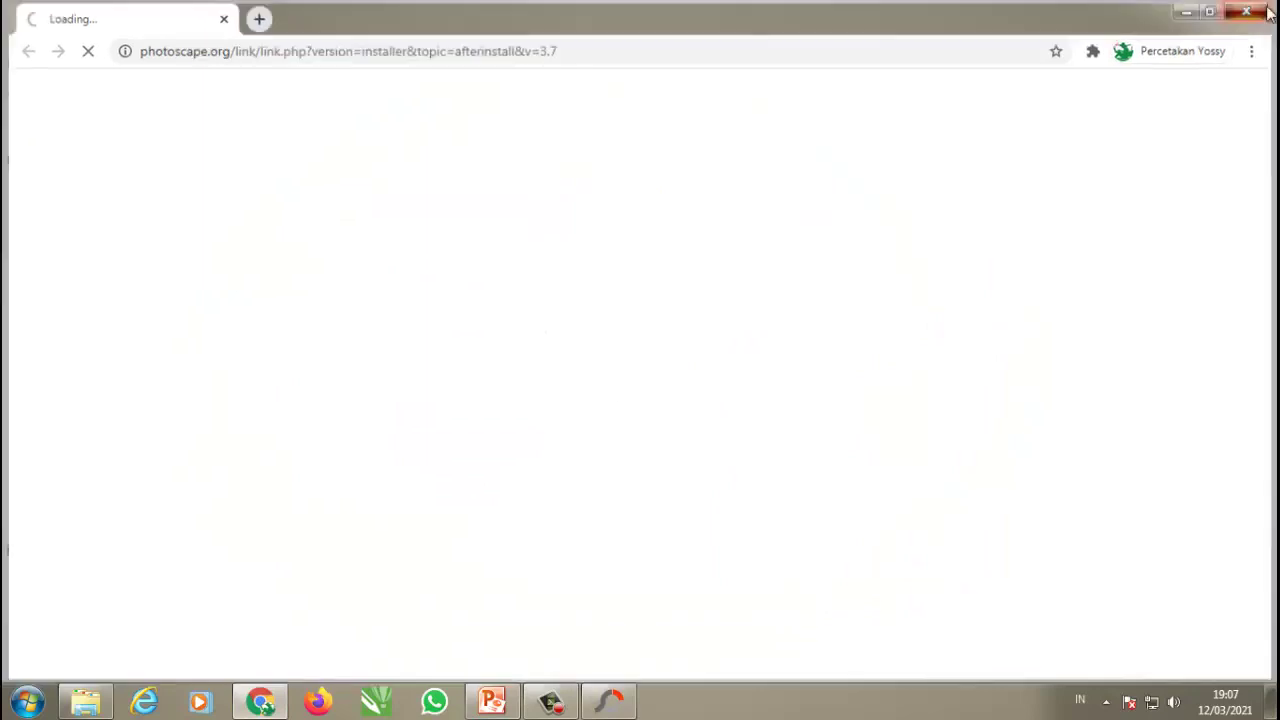
Step: Close Chrome and add DESAIN1.jpg from the Music library to PhotoScape's Pemotong Foto splitter
left_click(1252, 8)
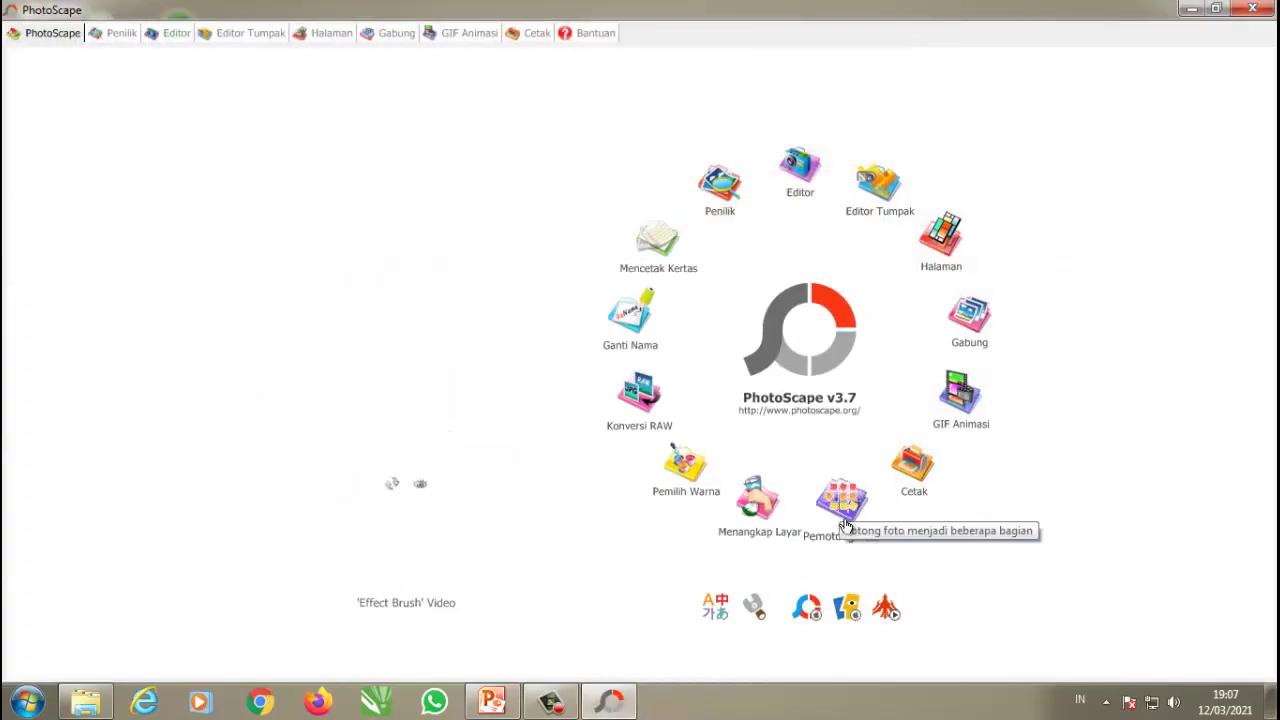
left_click(846, 523)
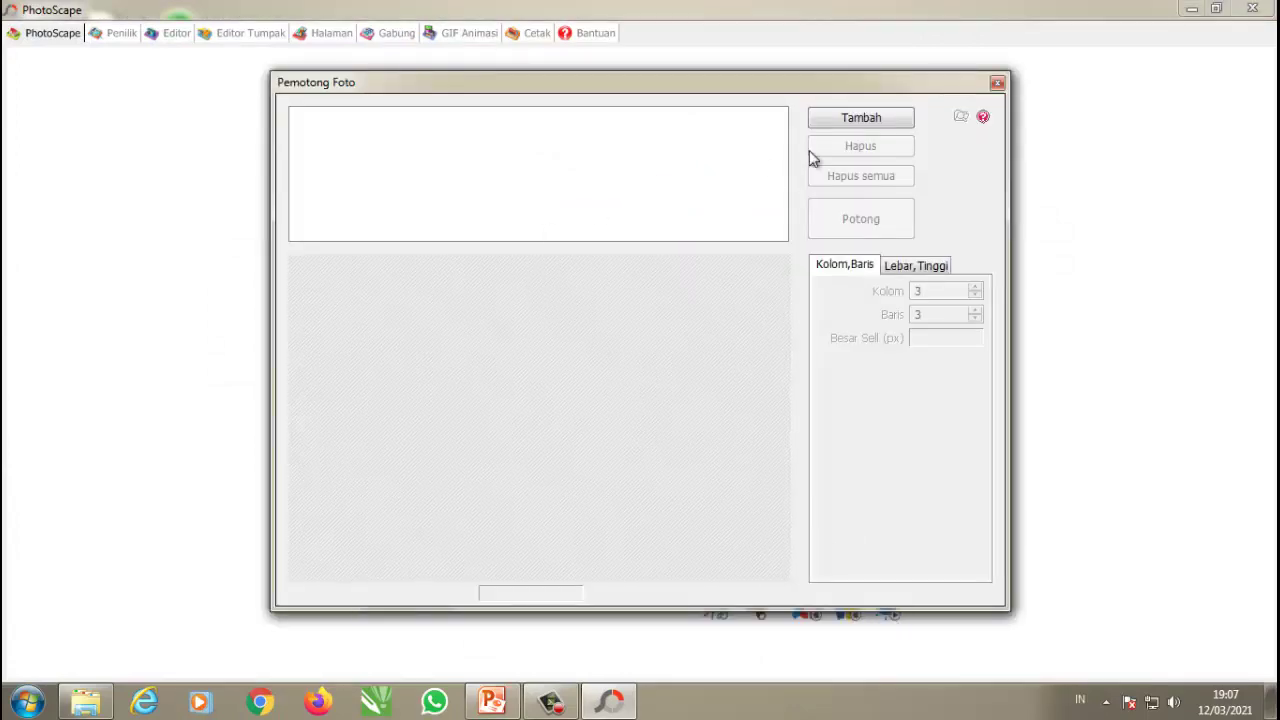
left_click(870, 120)
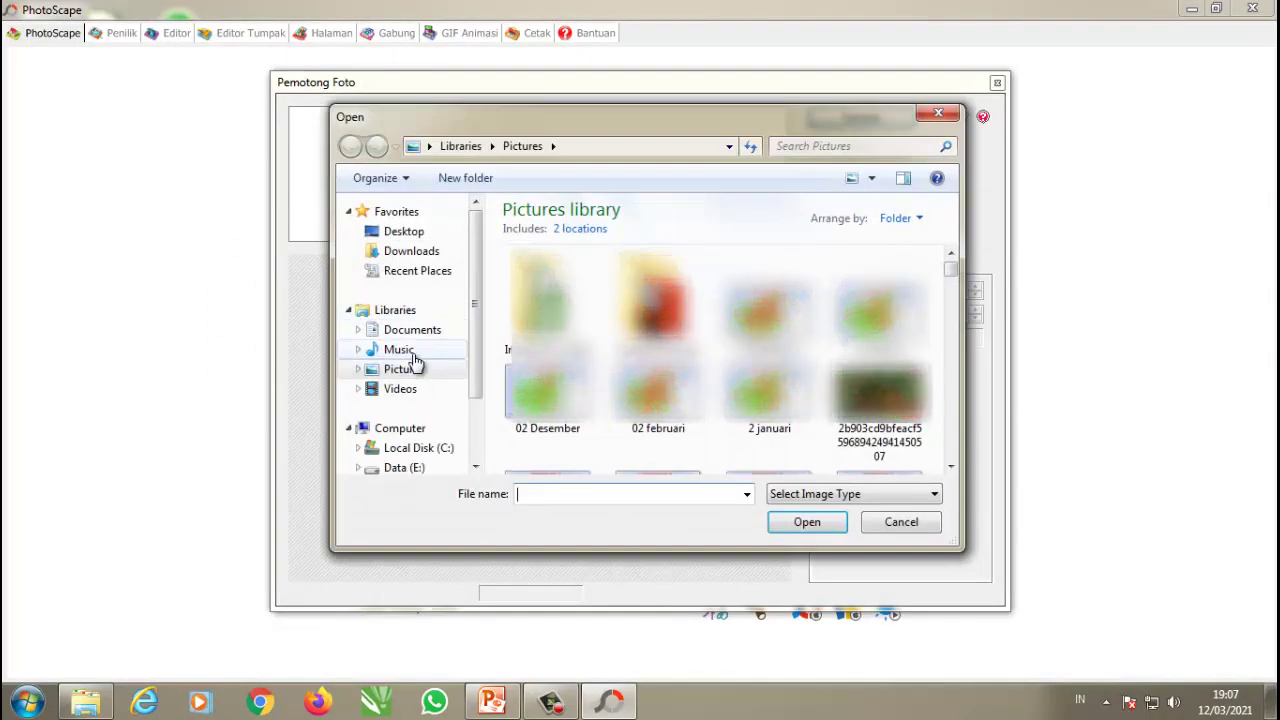
left_click(399, 350)
mouse_move(953, 276)
left_mouse_down()
mouse_move(955, 390)
mouse_move(957, 340)
left_mouse_up()
left_click(658, 305)
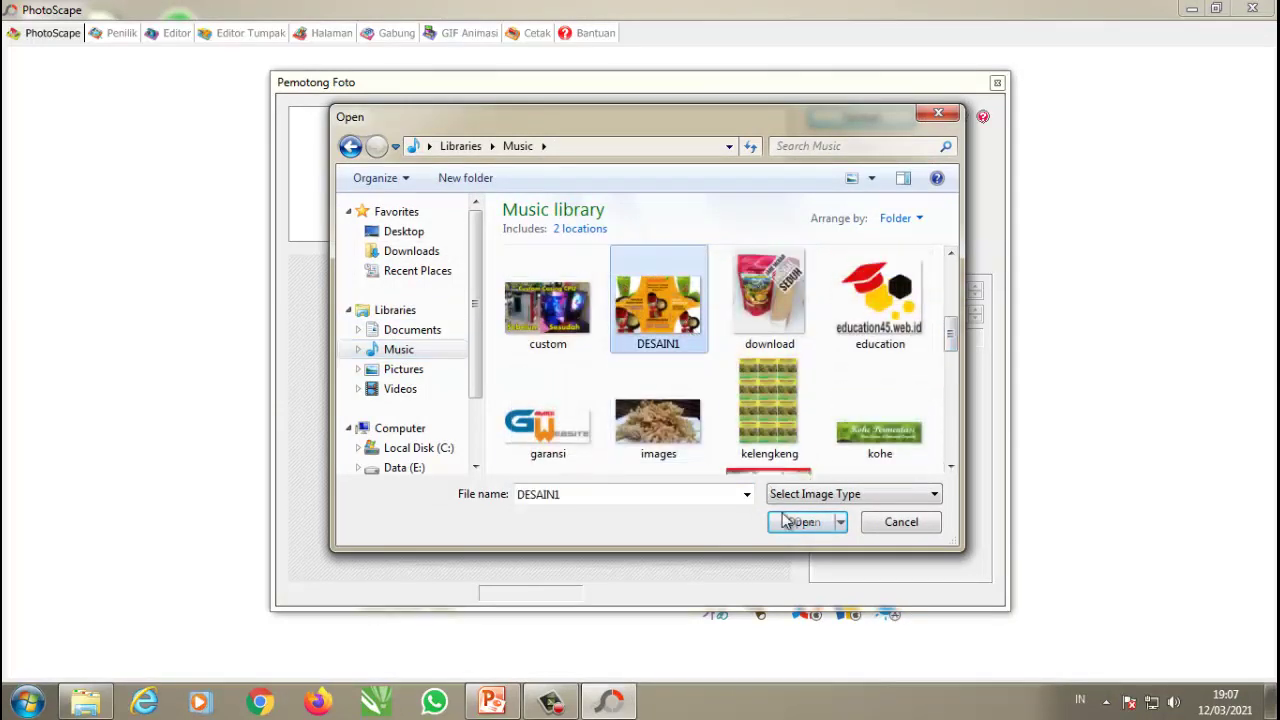
left_click(800, 526)
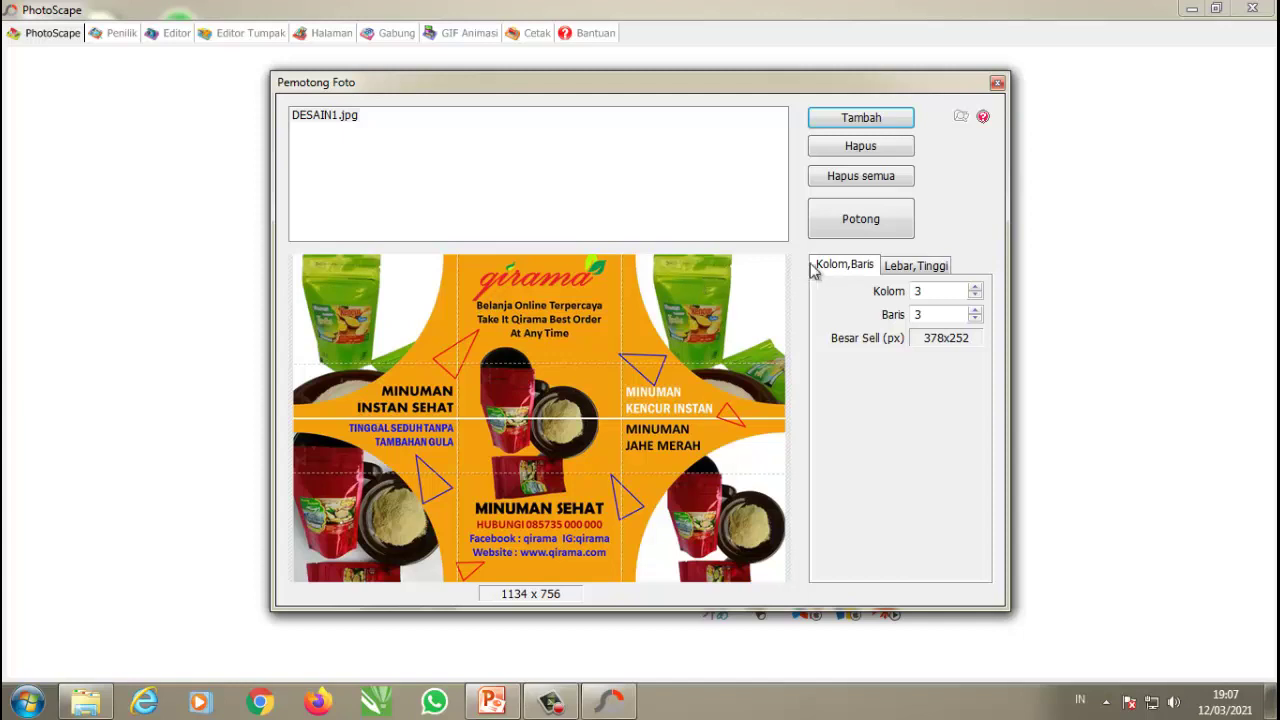
Step: Set the split to 2 rows and choose the Music library as the save location, naming it 'DESA'
double_click(927, 313)
type("2")
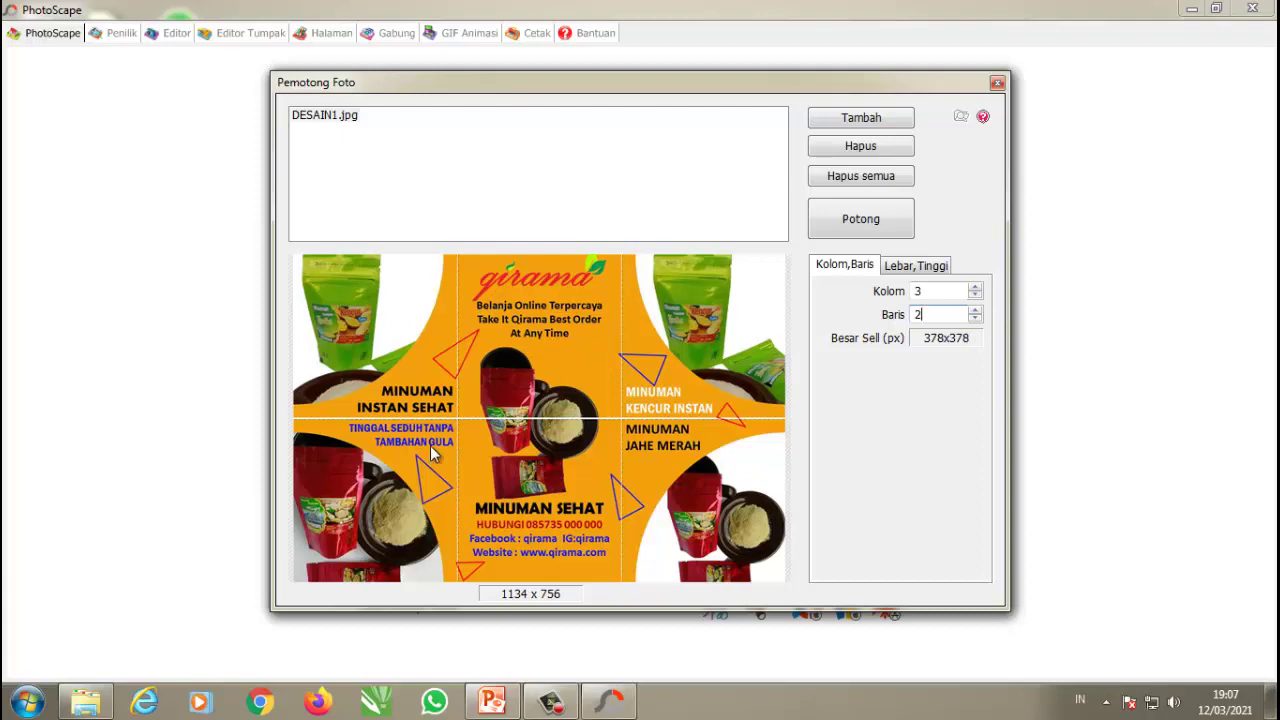
left_click(886, 218)
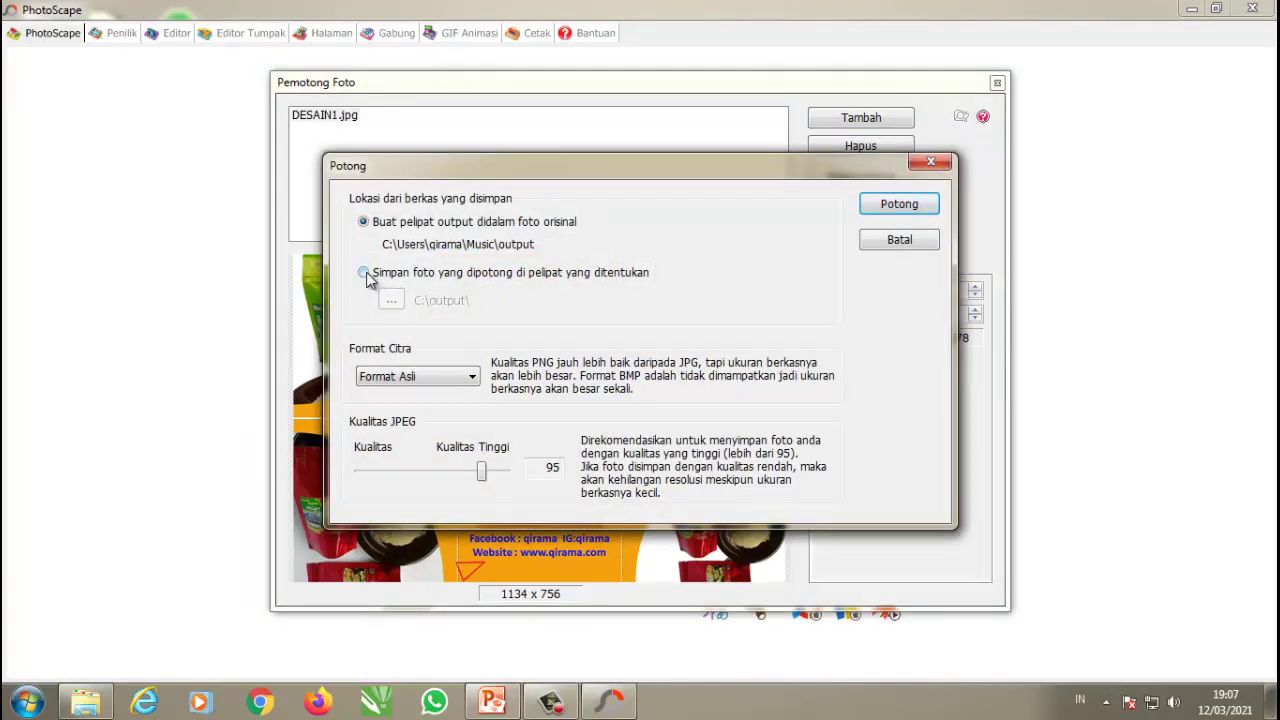
left_click(366, 273)
left_click(391, 300)
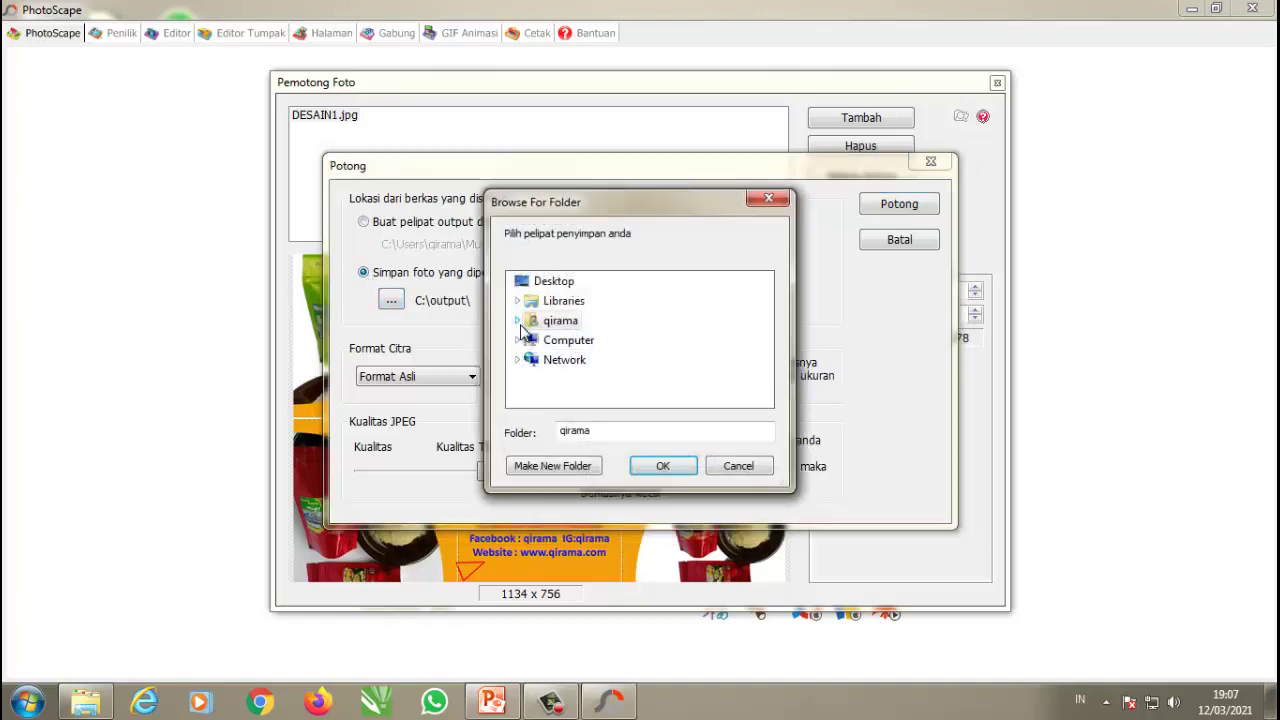
left_click(517, 301)
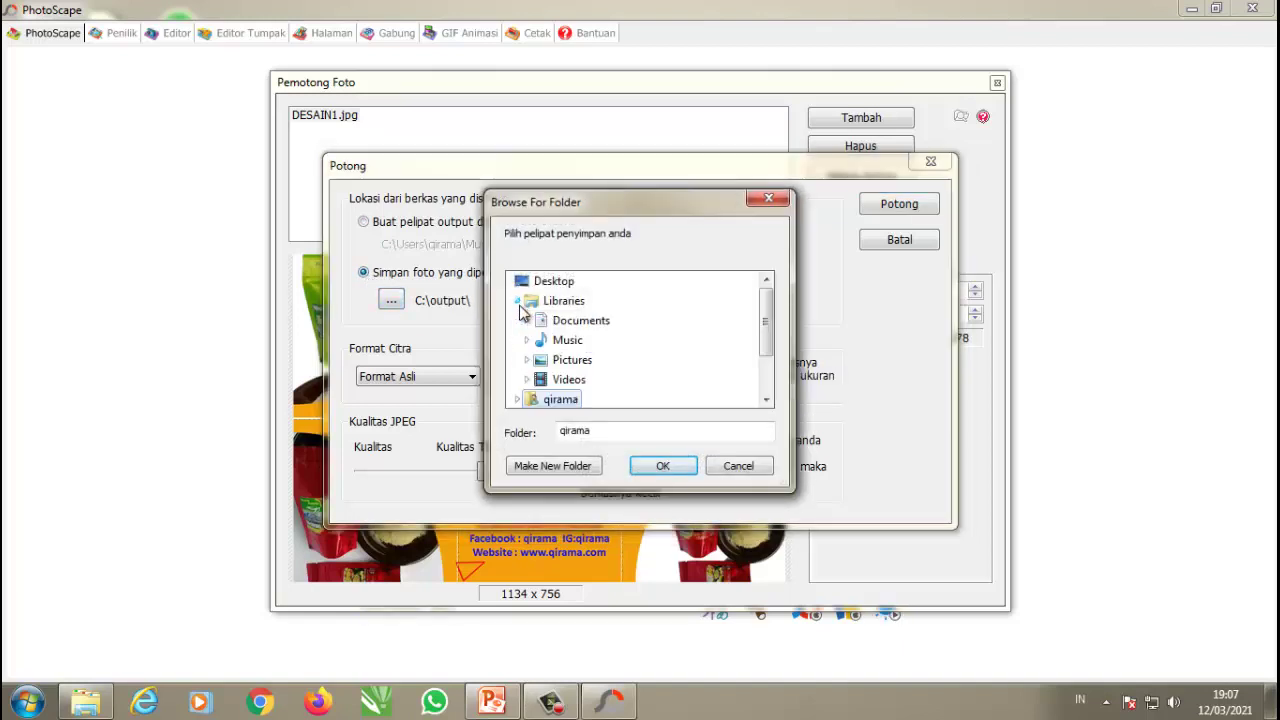
left_click(567, 340)
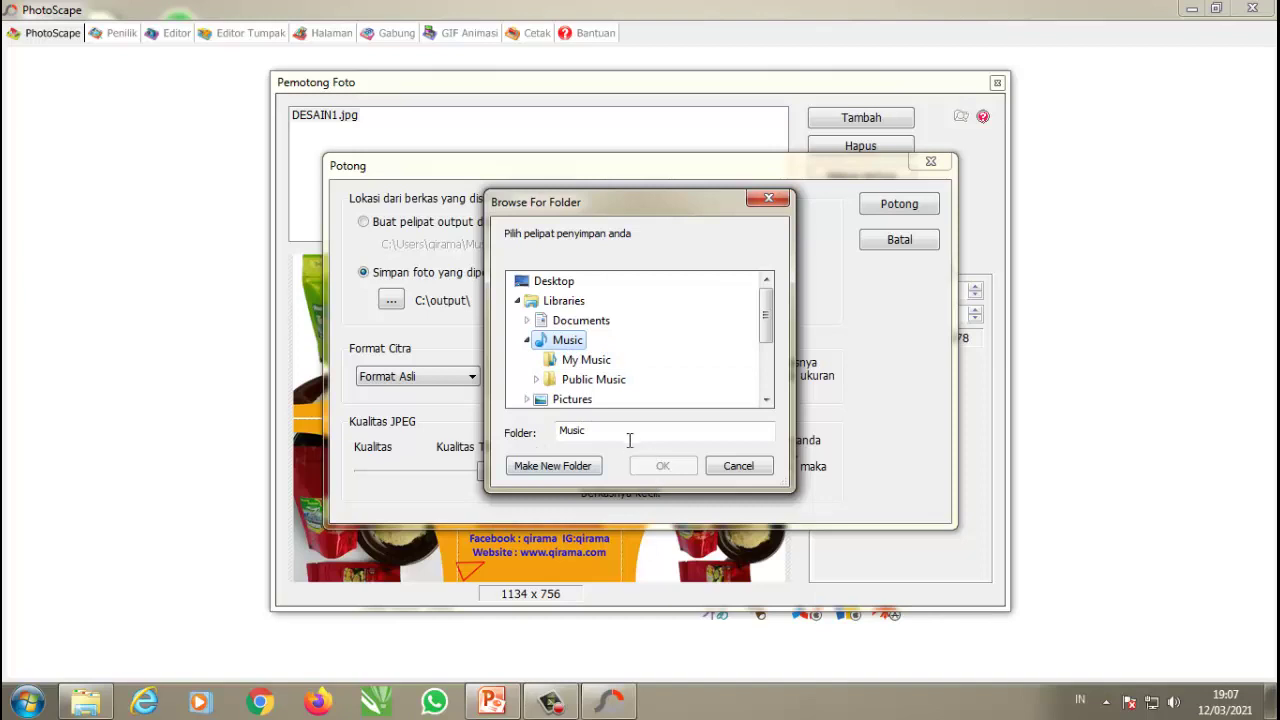
left_click_drag(626, 436, 556, 438)
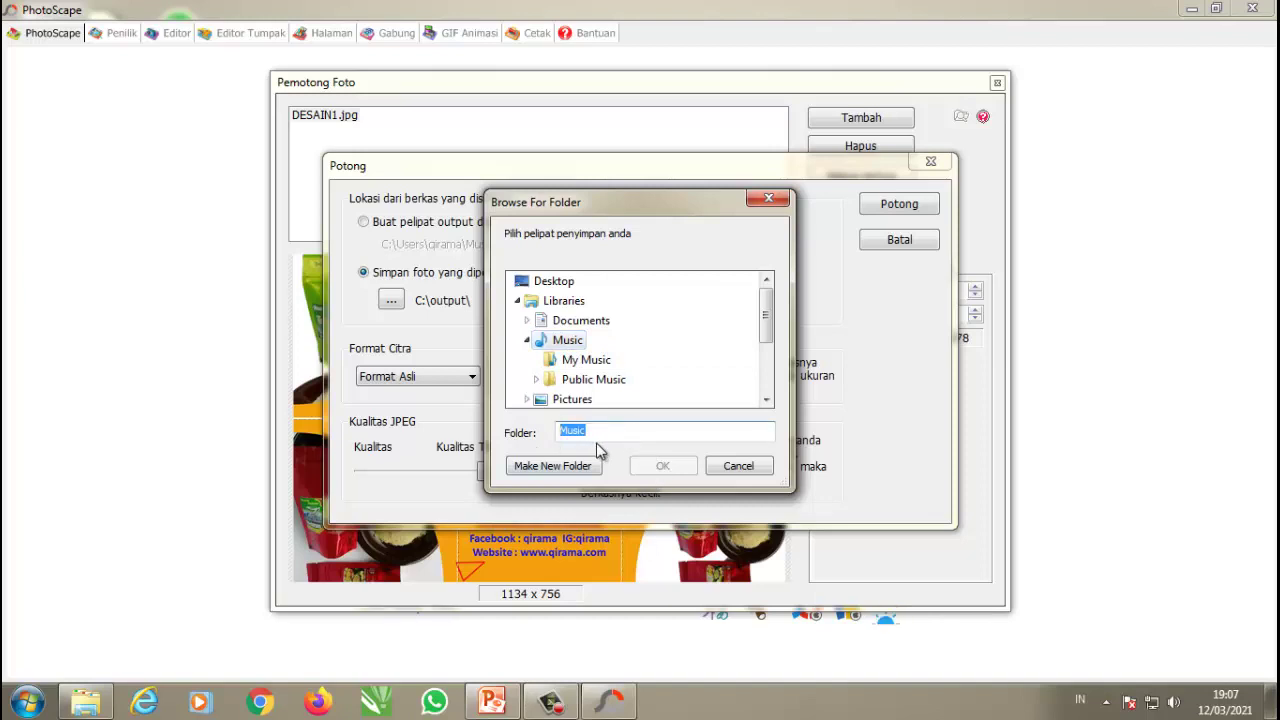
type("D")
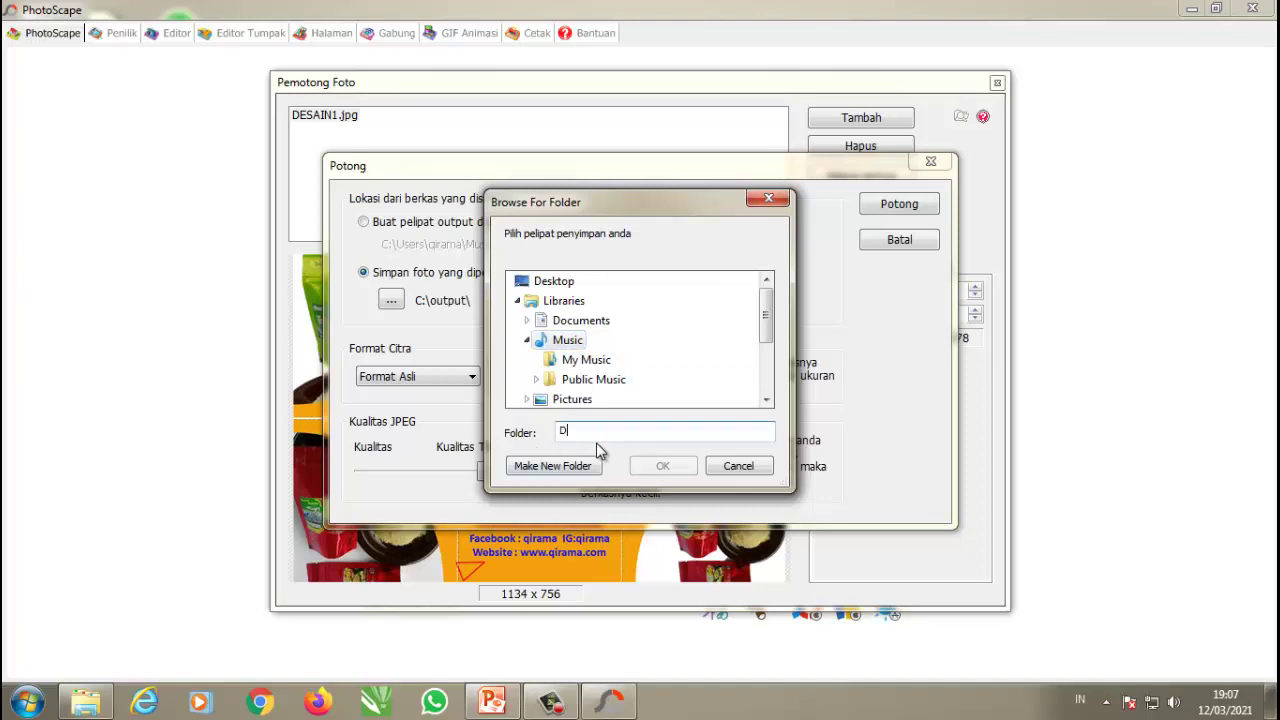
type("ESAINPPT")
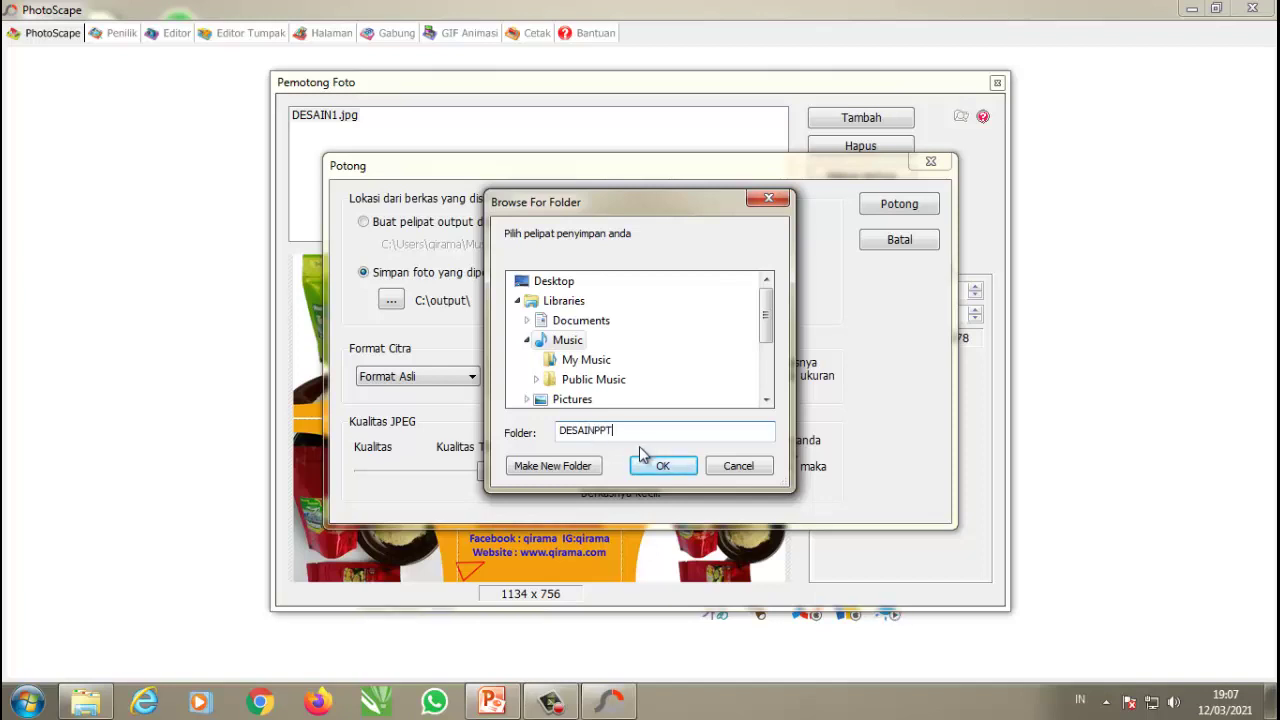
left_click(668, 465)
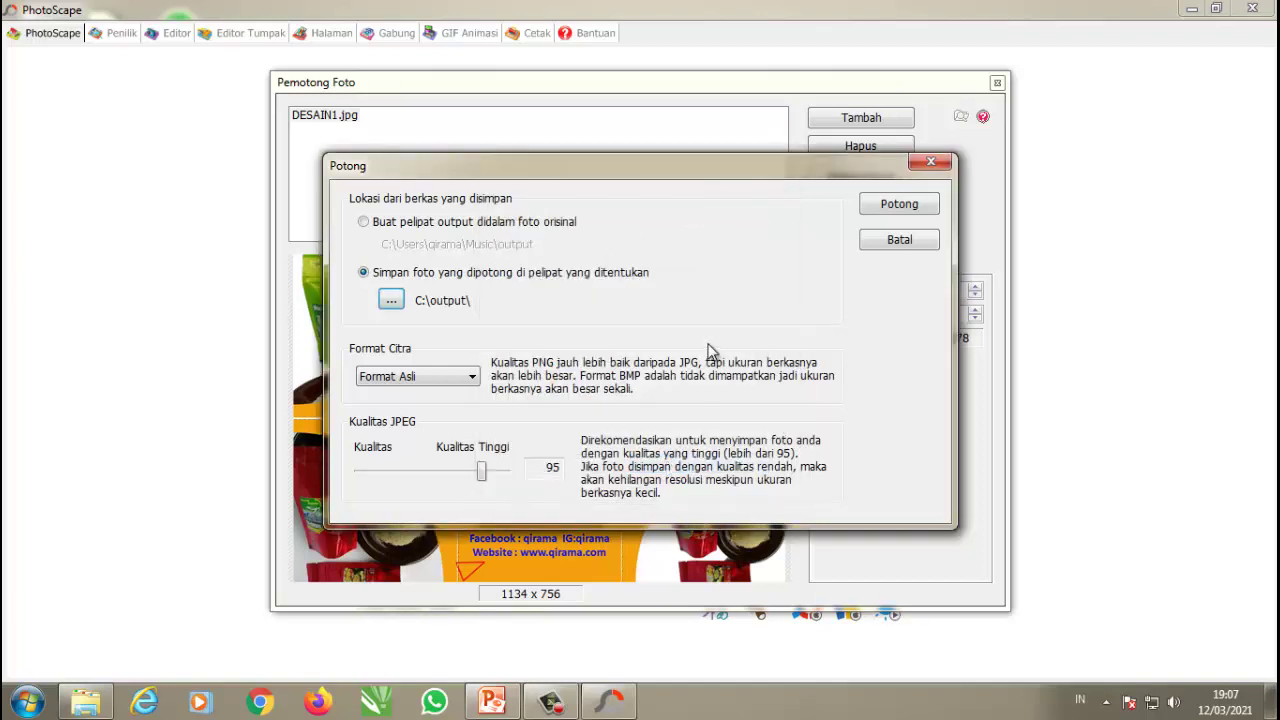
Step: Create a new folder 'DESAIN' inside Music as the output folder and split DESAIN1.jpg into tiles
left_click(390, 301)
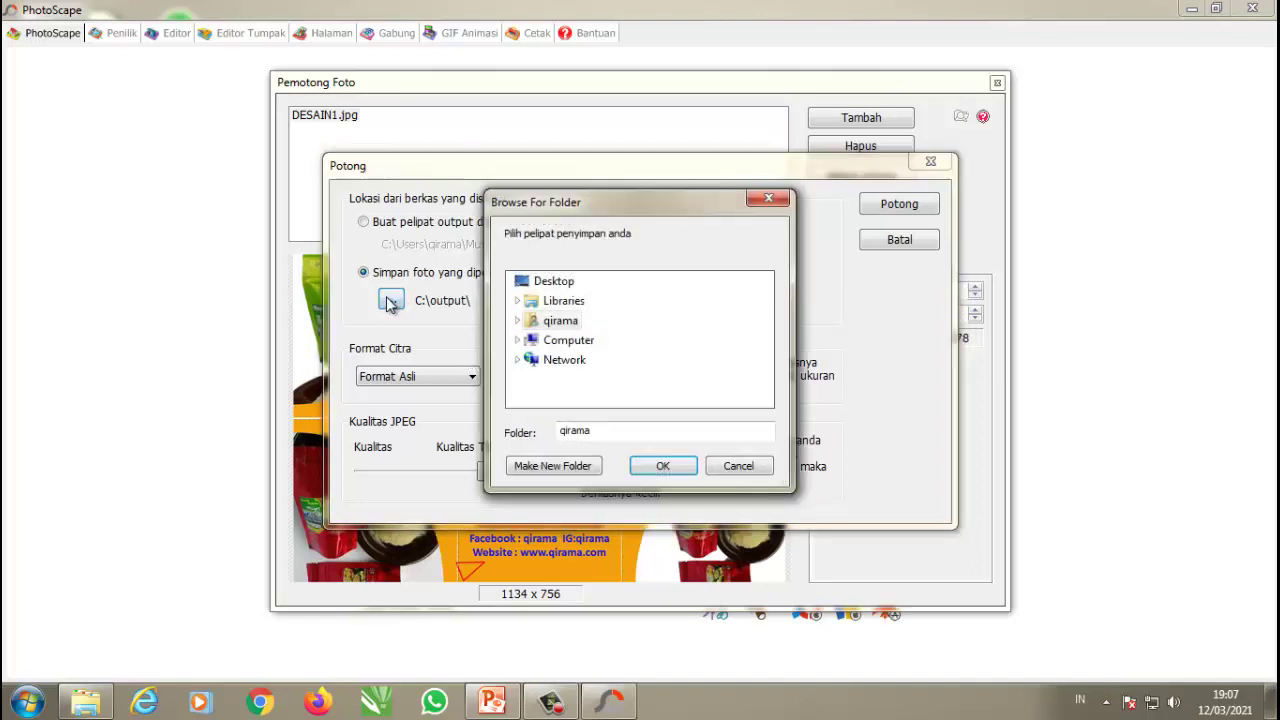
left_click(518, 321)
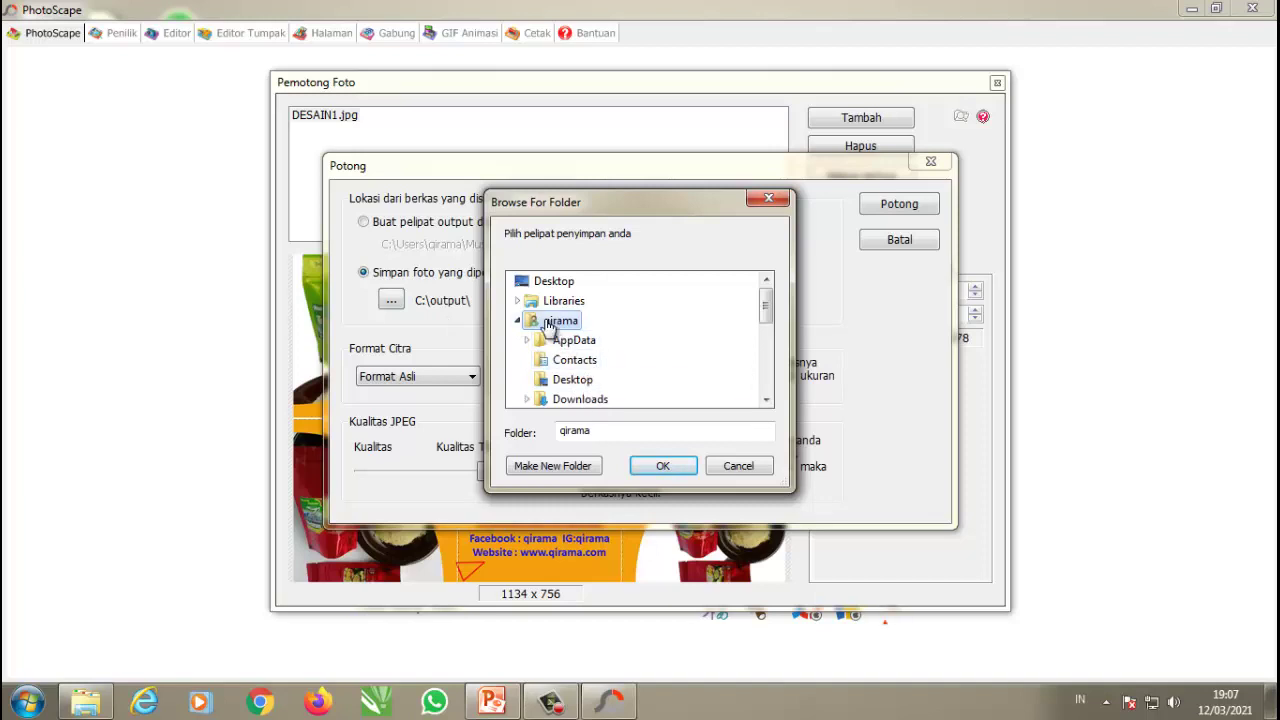
left_click(528, 300)
left_click(564, 340)
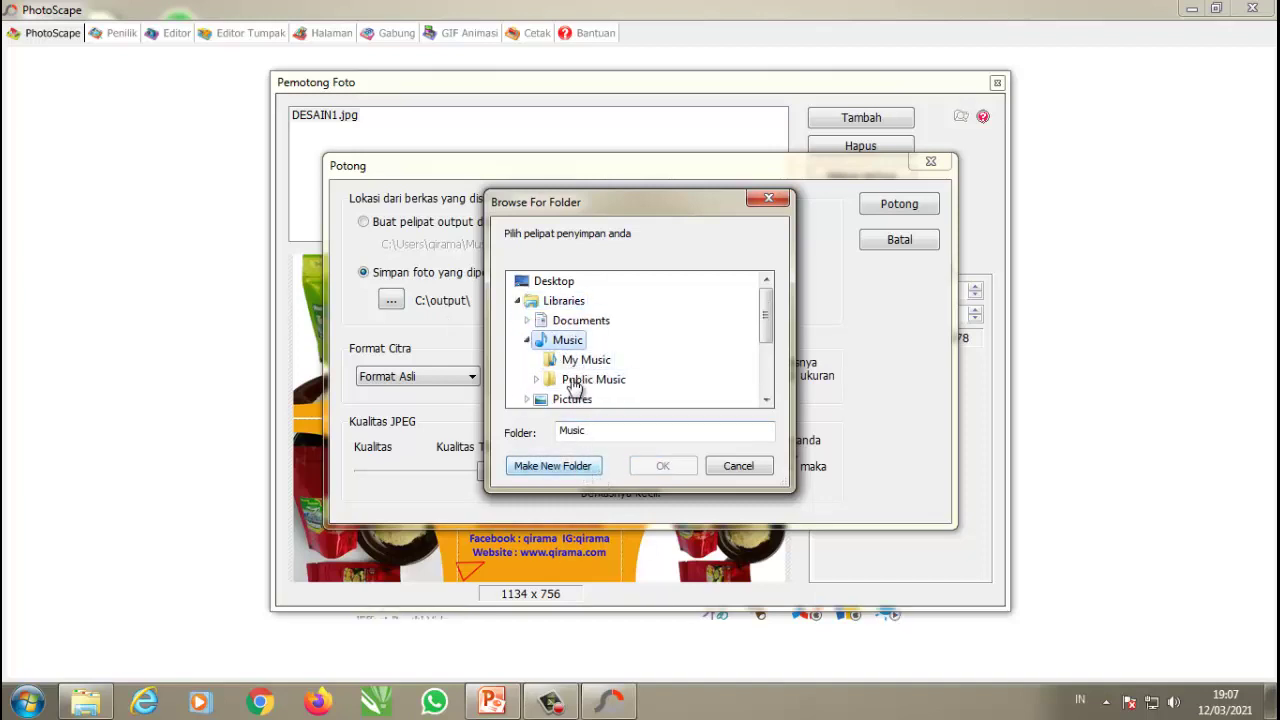
left_click(571, 466)
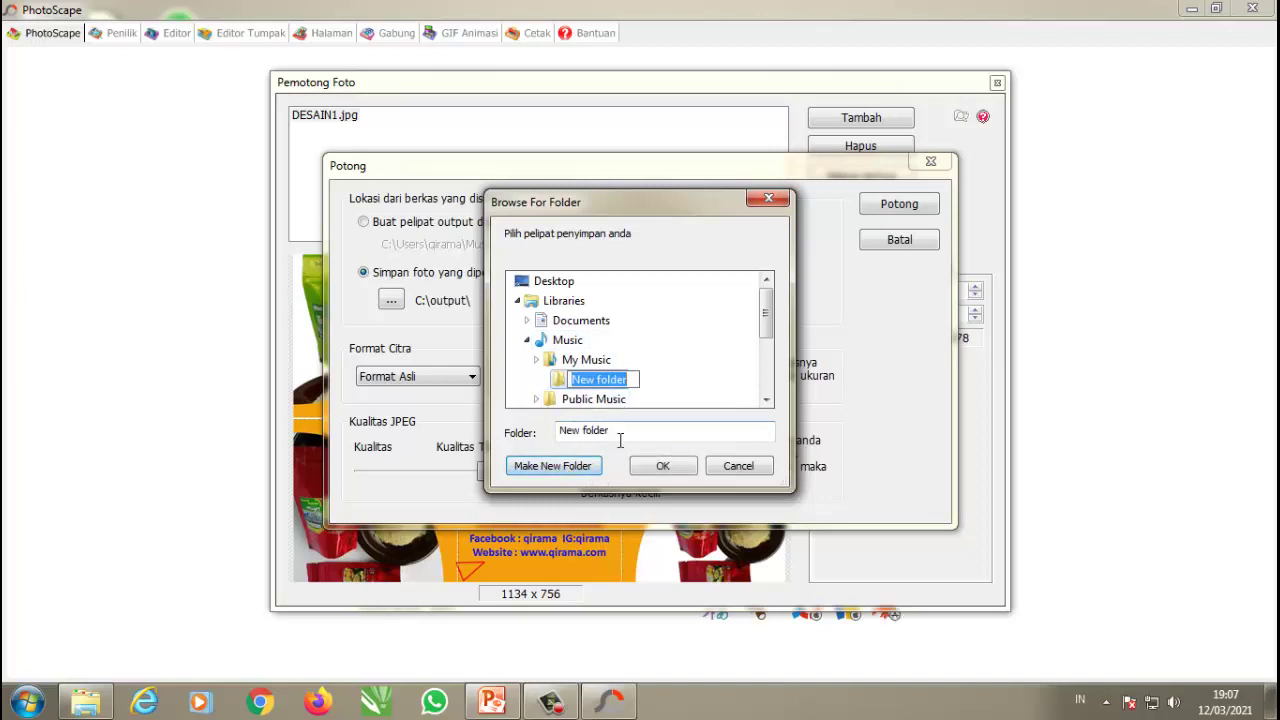
left_click_drag(614, 432, 562, 452)
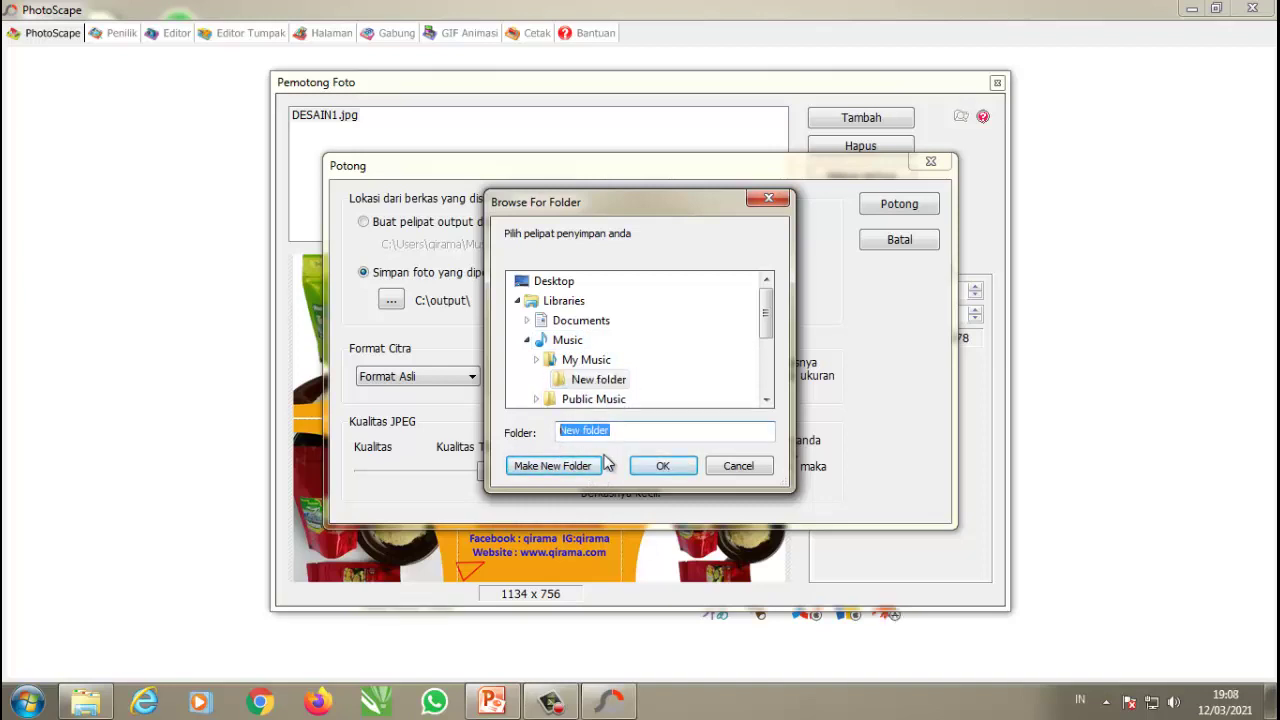
type("DESAI")
type("N PPT")
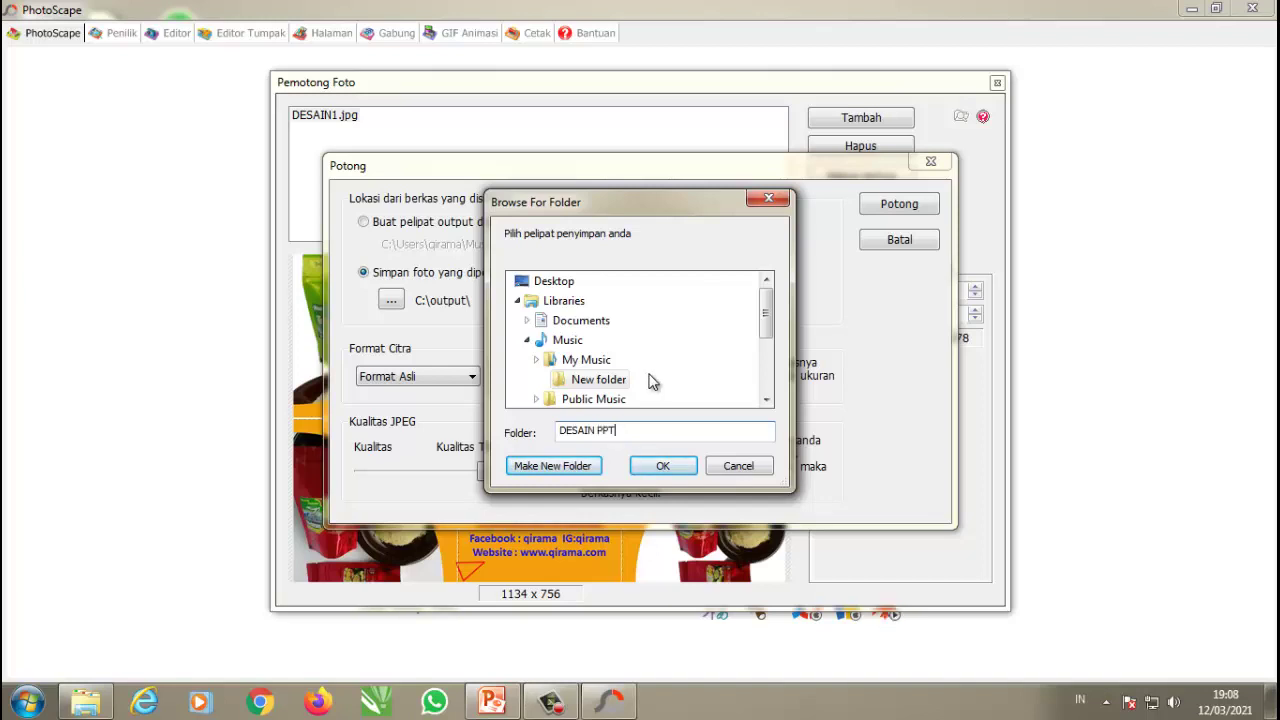
left_click(640, 384)
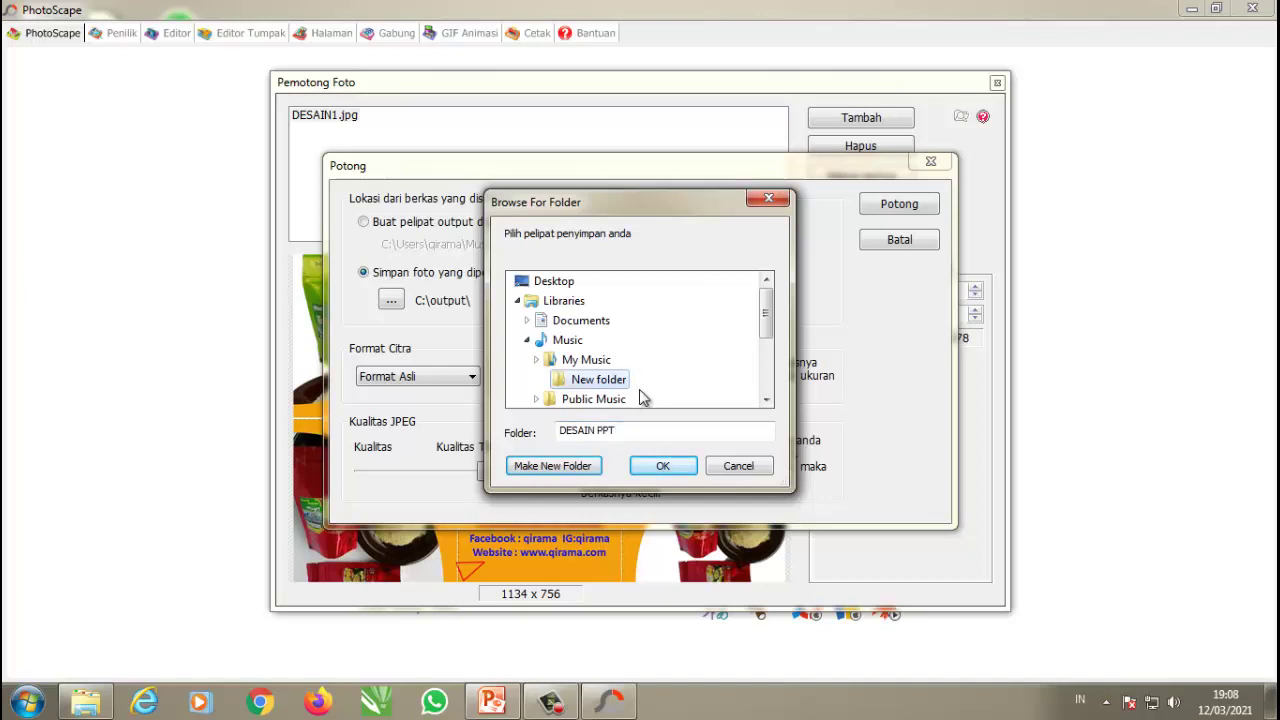
left_click(663, 468)
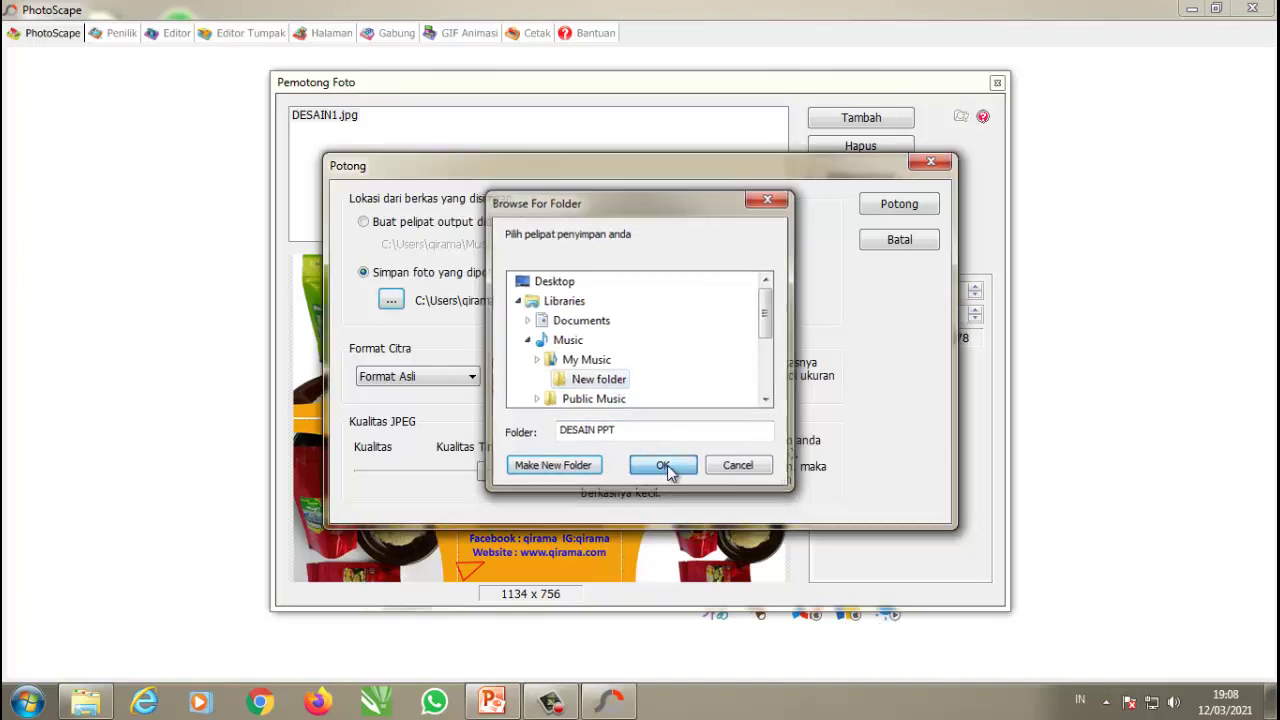
left_click(906, 210)
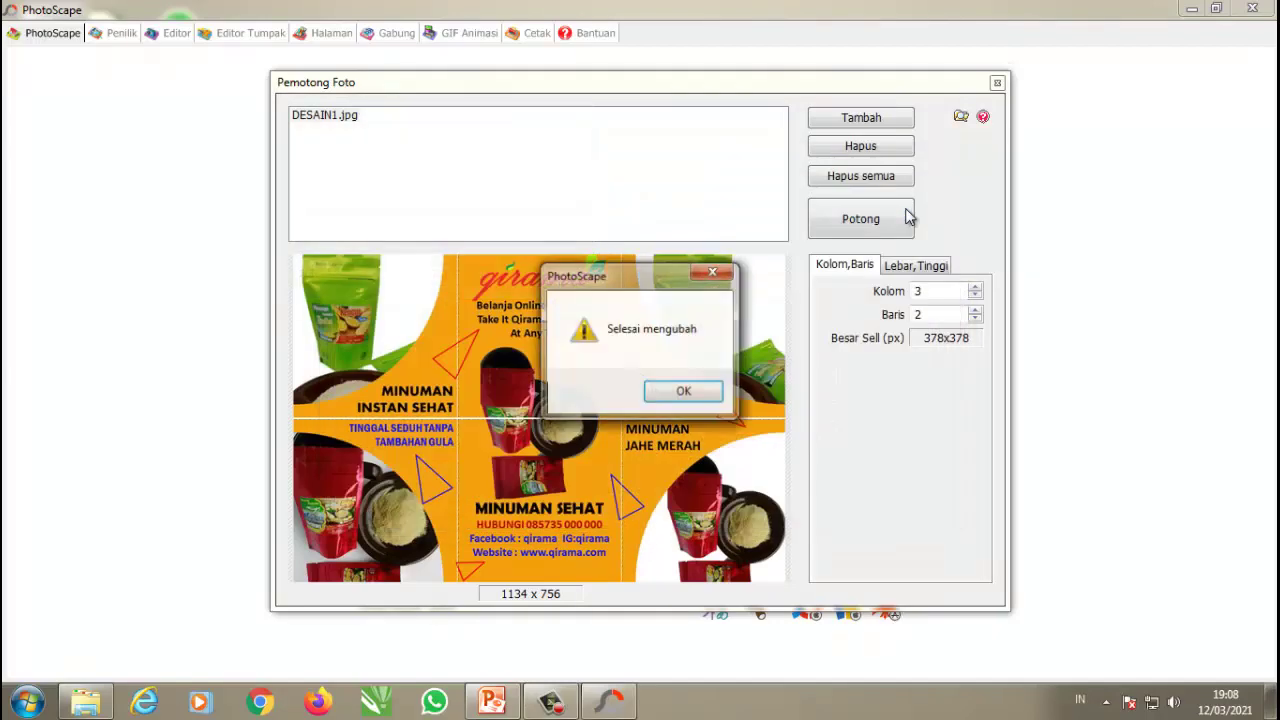
Step: Dismiss the split message and open tile DESAIN1_001 from the Music tiles folder
left_click(686, 392)
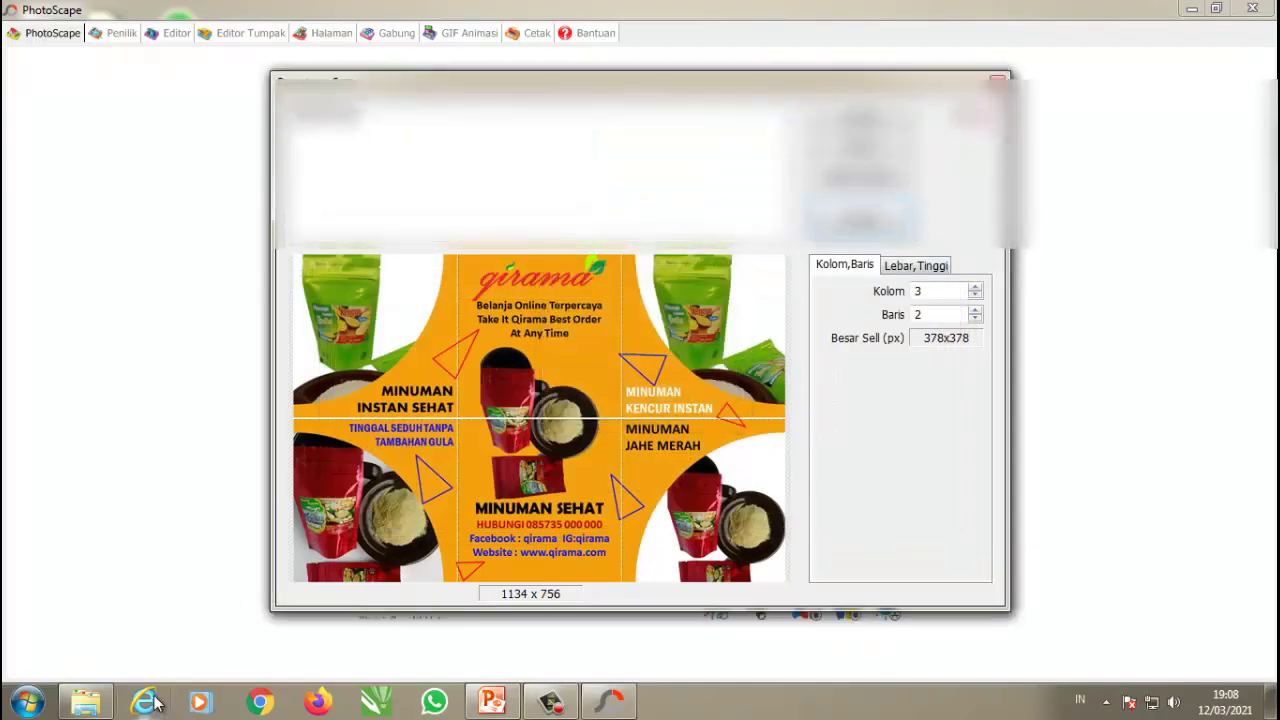
left_click(88, 703)
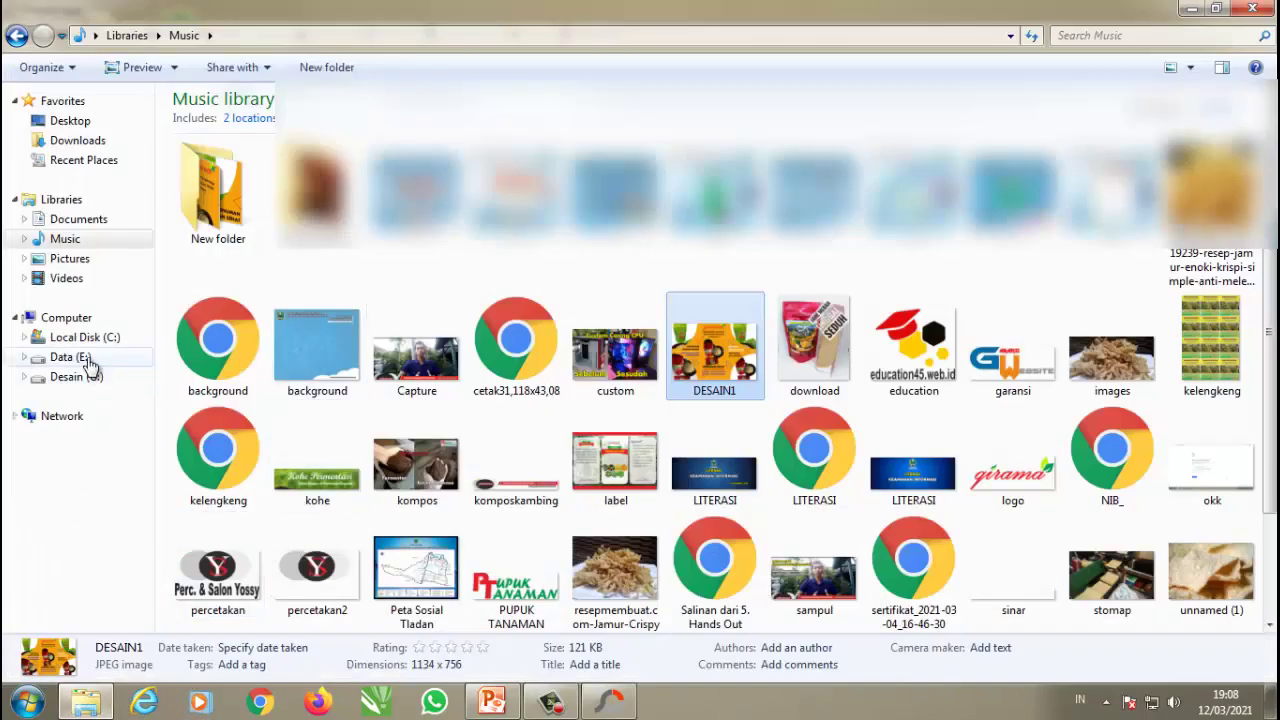
double_click(213, 206)
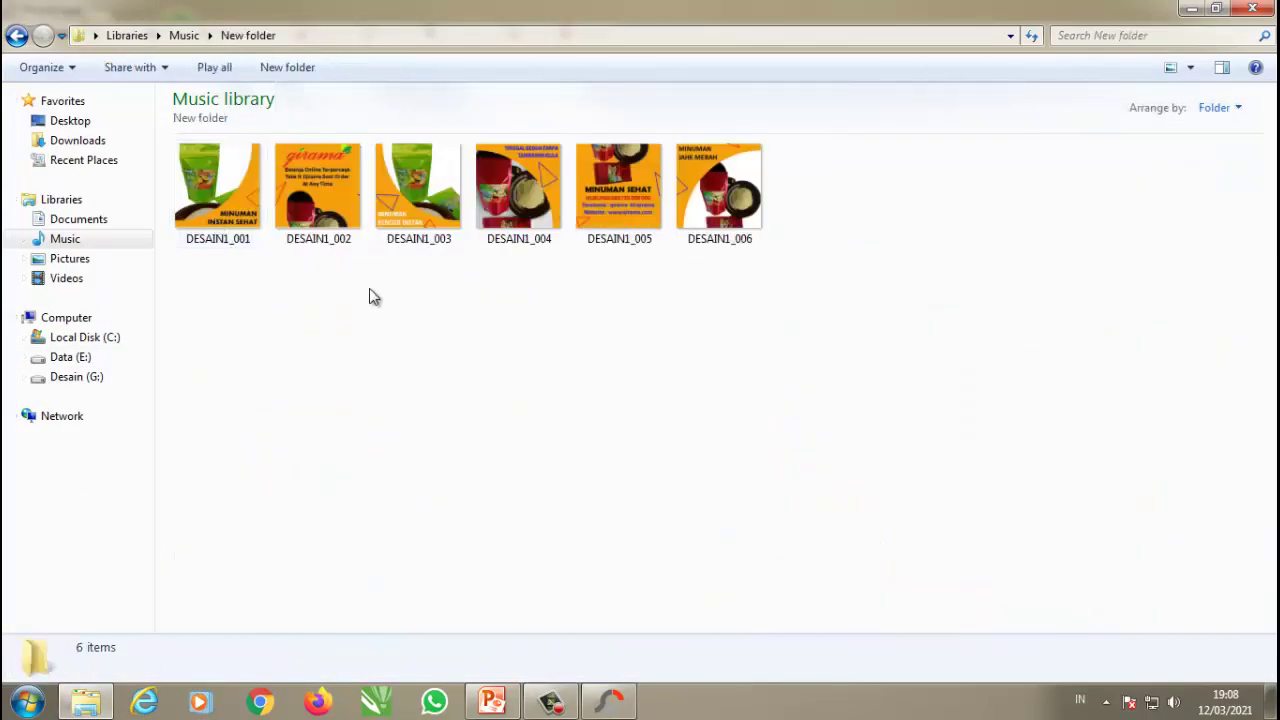
double_click(245, 222)
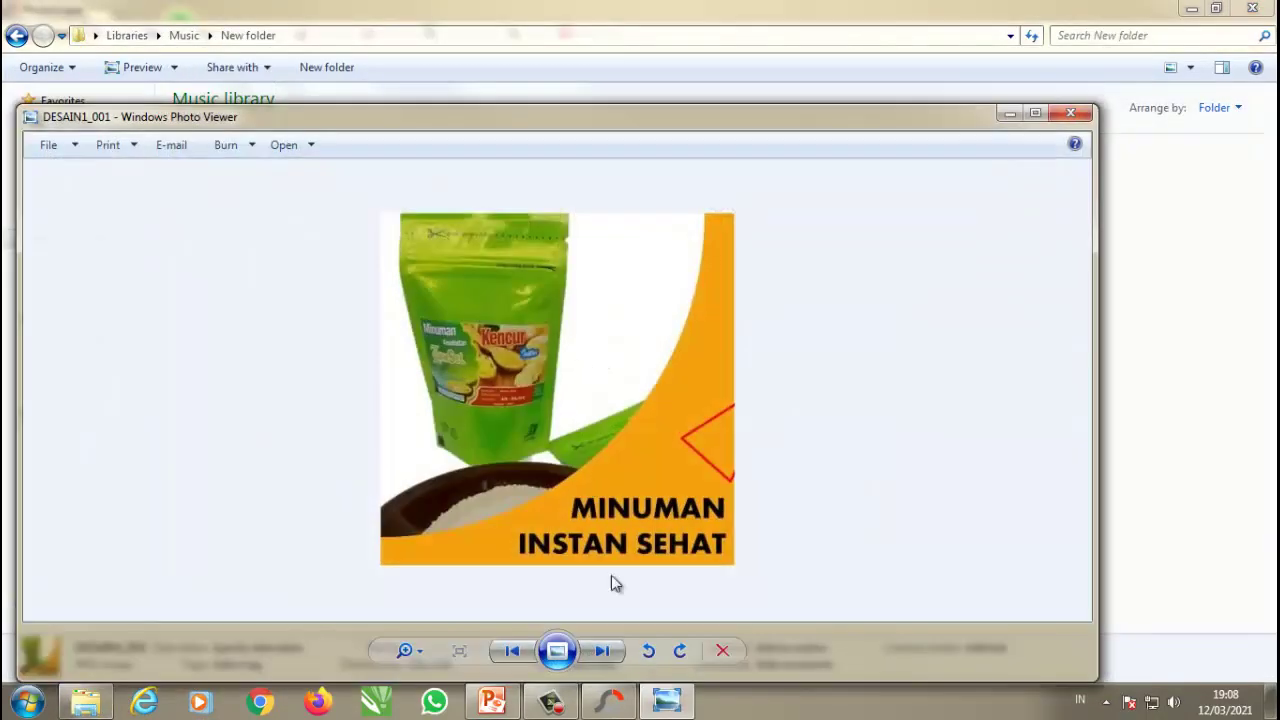
Step: Page through tiles DESAIN1_002 to 006, then close the viewer and return to PowerPoint
left_click(605, 651)
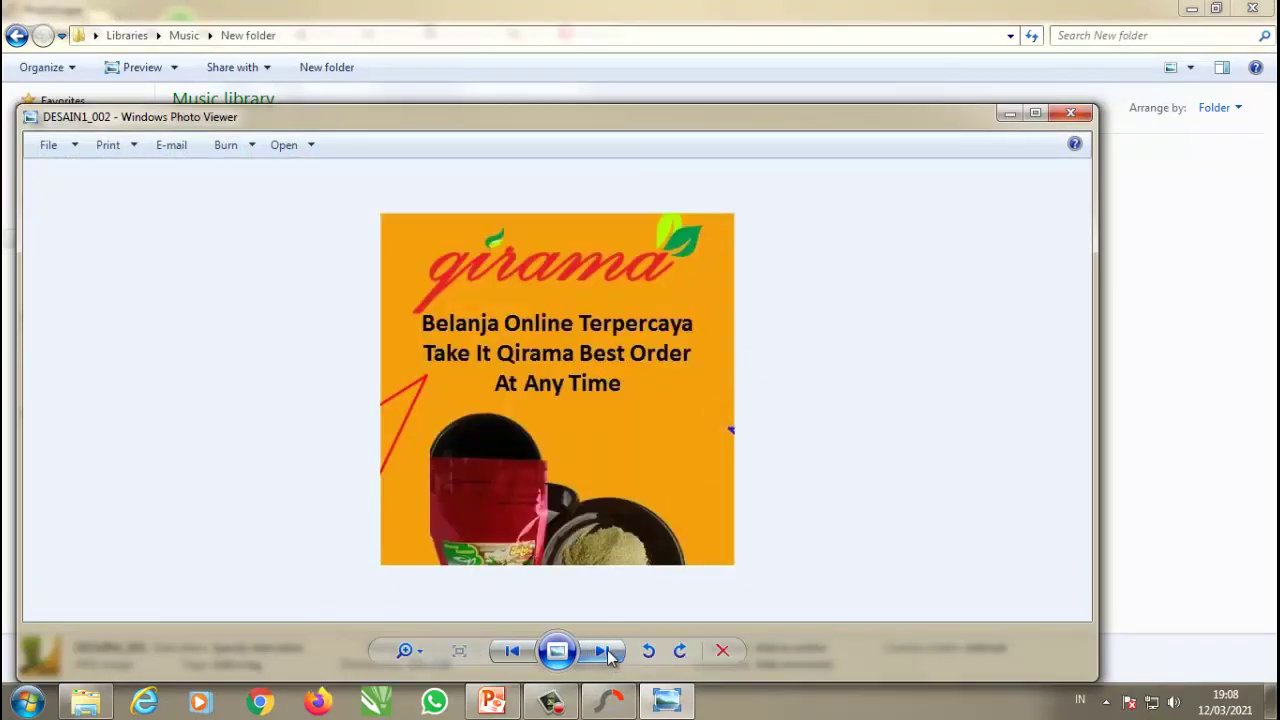
left_click(609, 655)
left_click(609, 655)
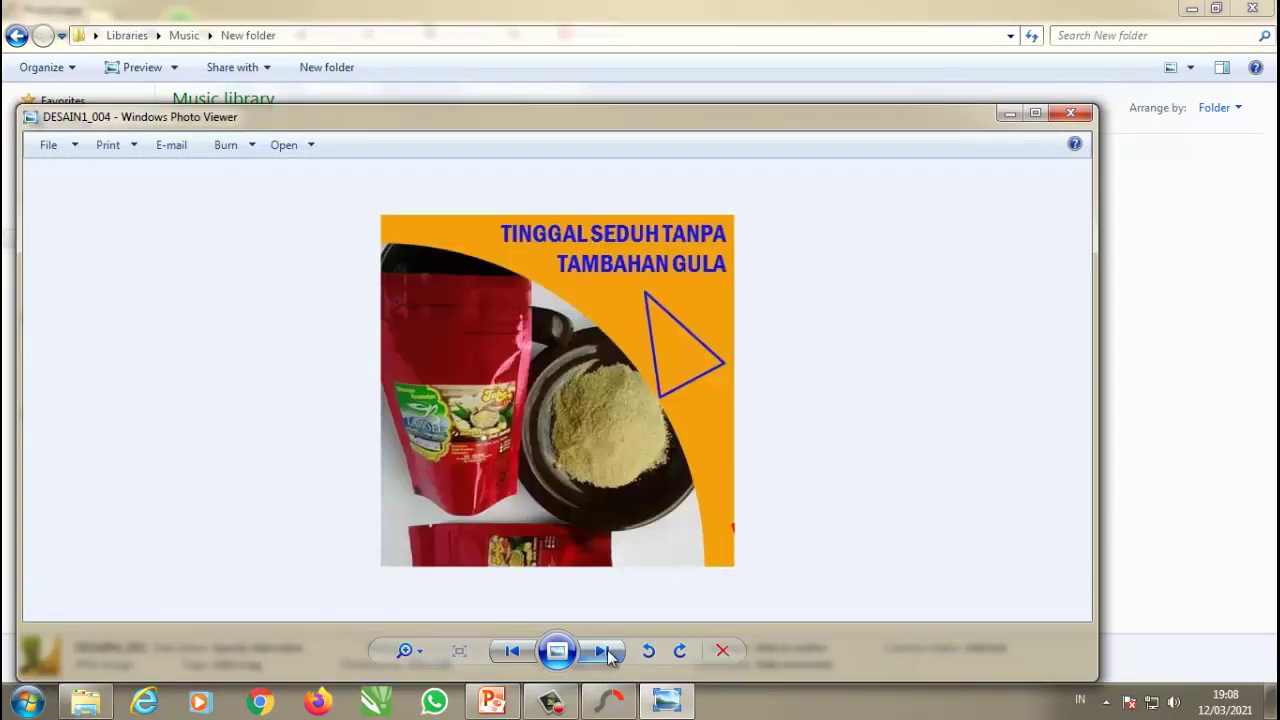
left_click(609, 655)
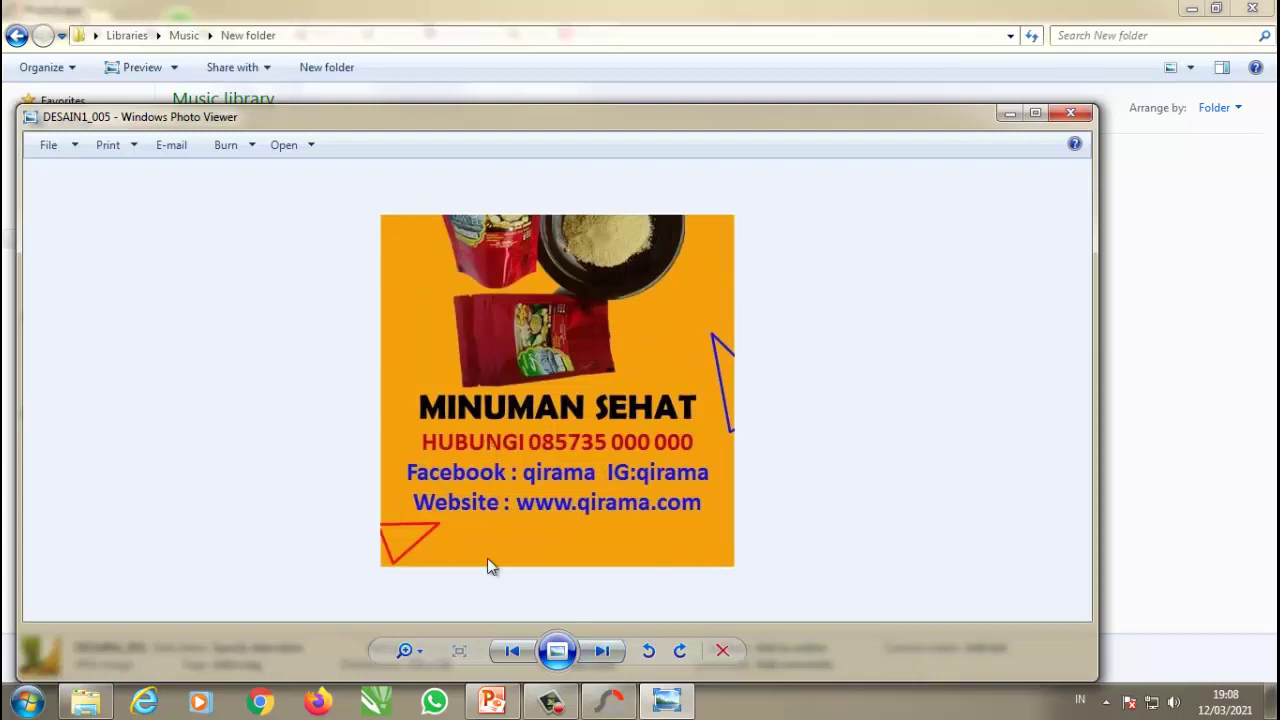
left_click(601, 652)
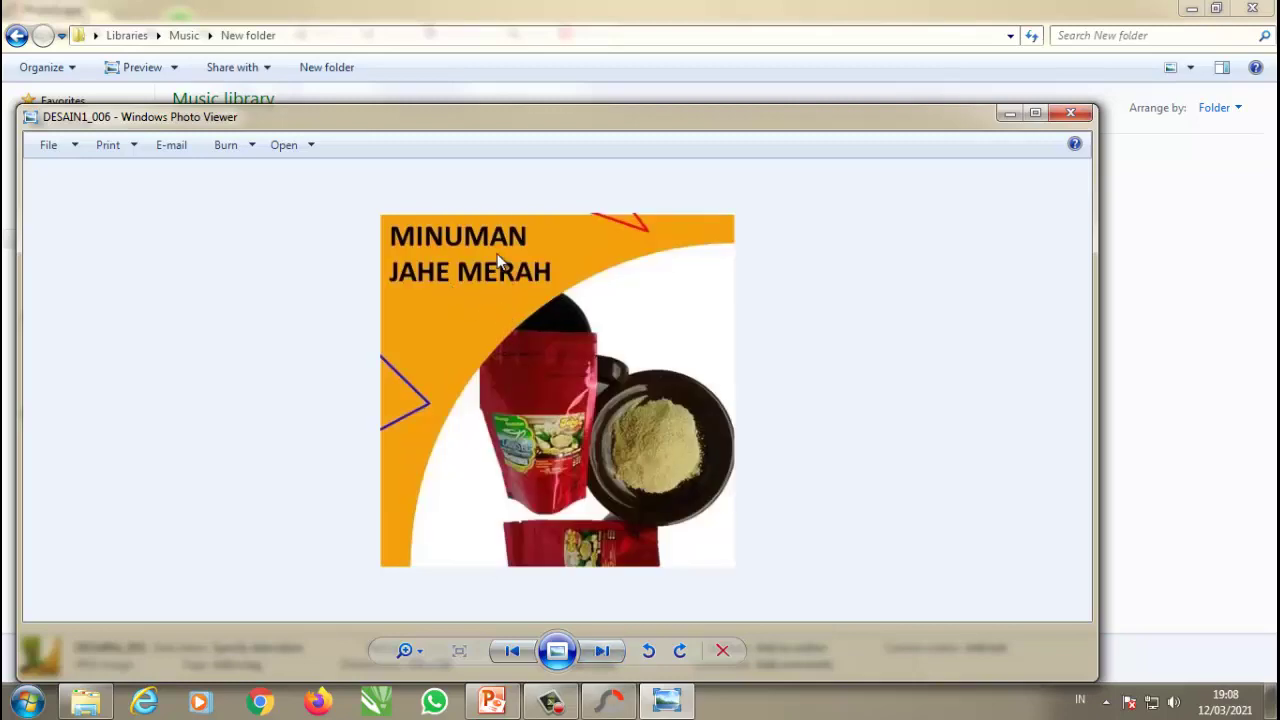
left_click(601, 652)
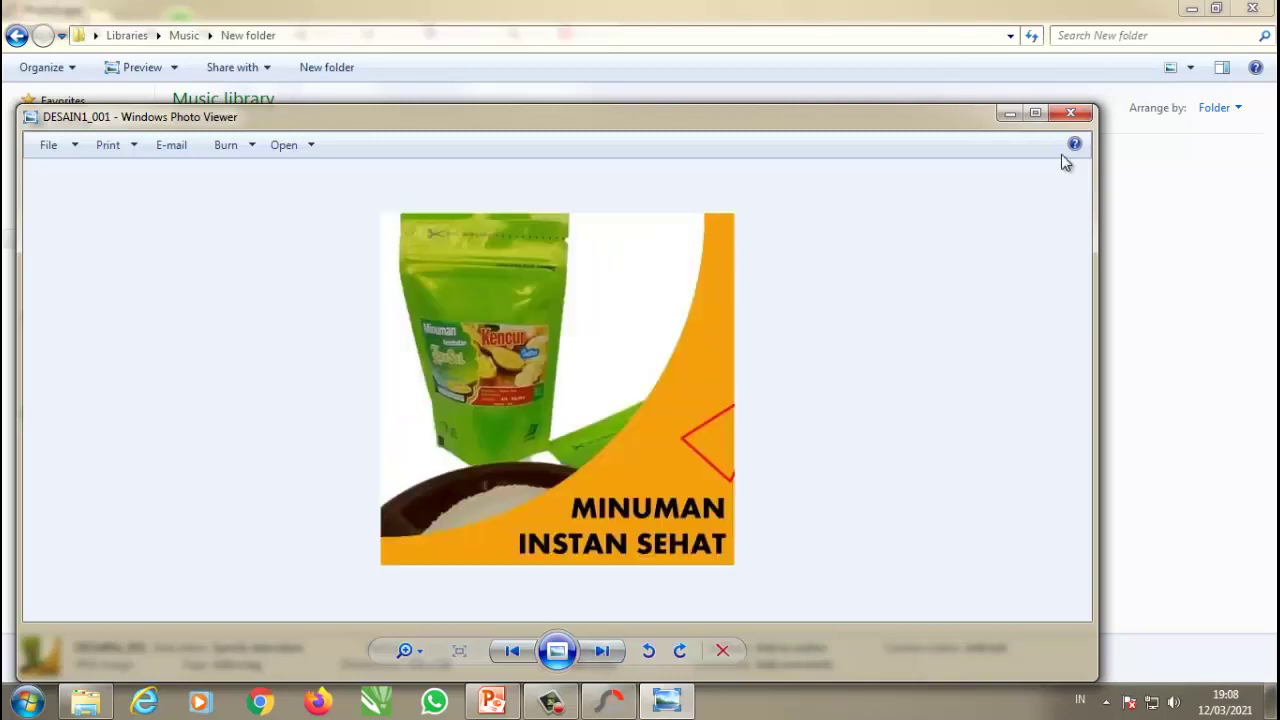
left_click(1072, 114)
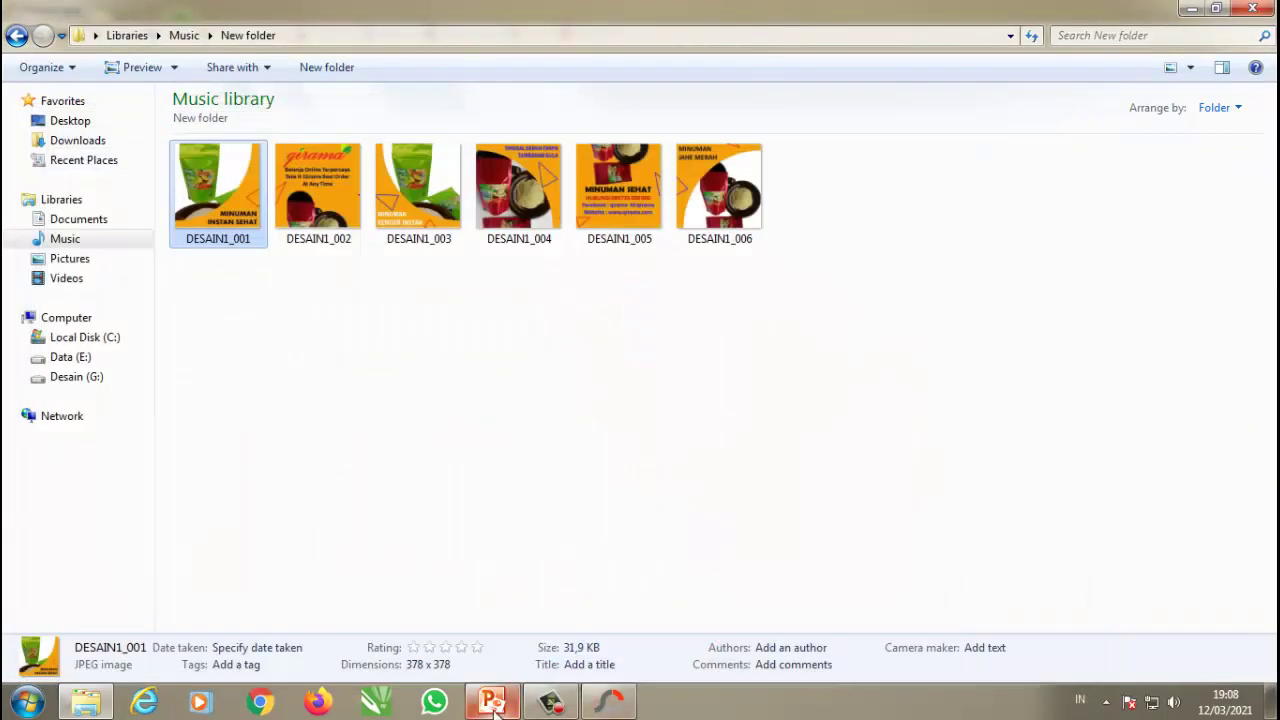
left_click(492, 702)
Step: Duplicate the qirama logo, shrink the copy and place it in the top-right panel
left_click(477, 568)
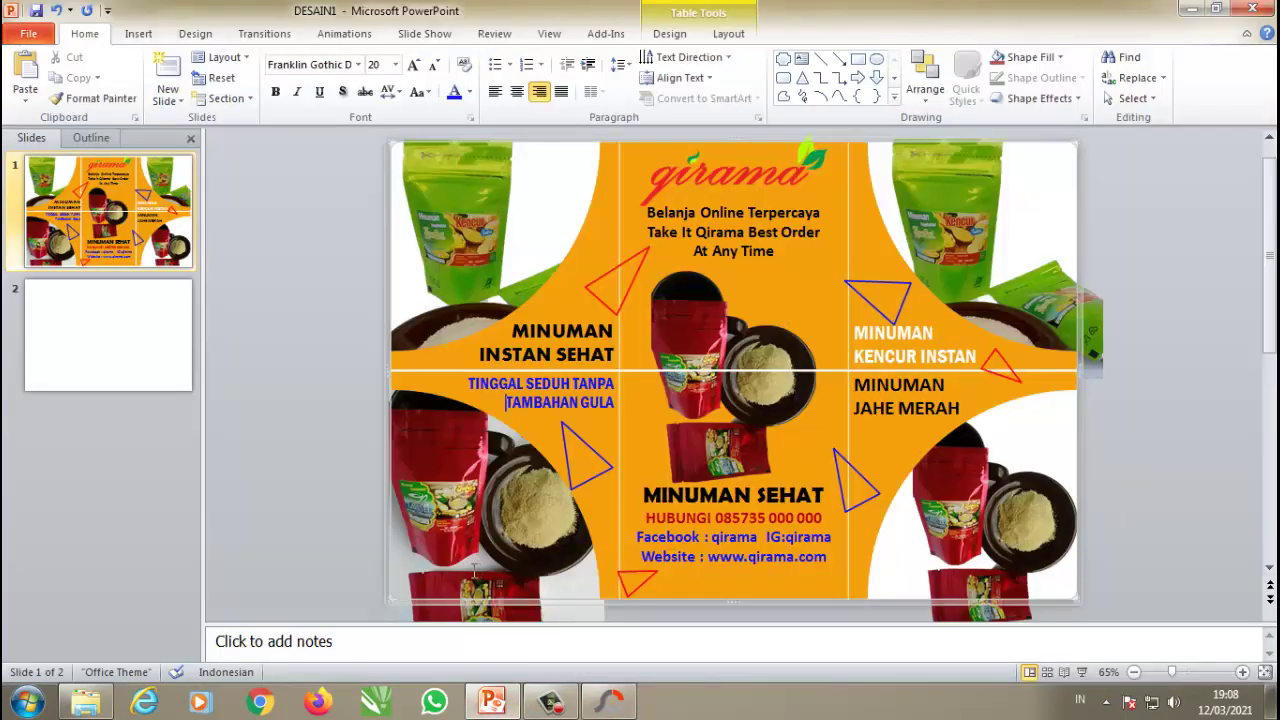
left_click(511, 331)
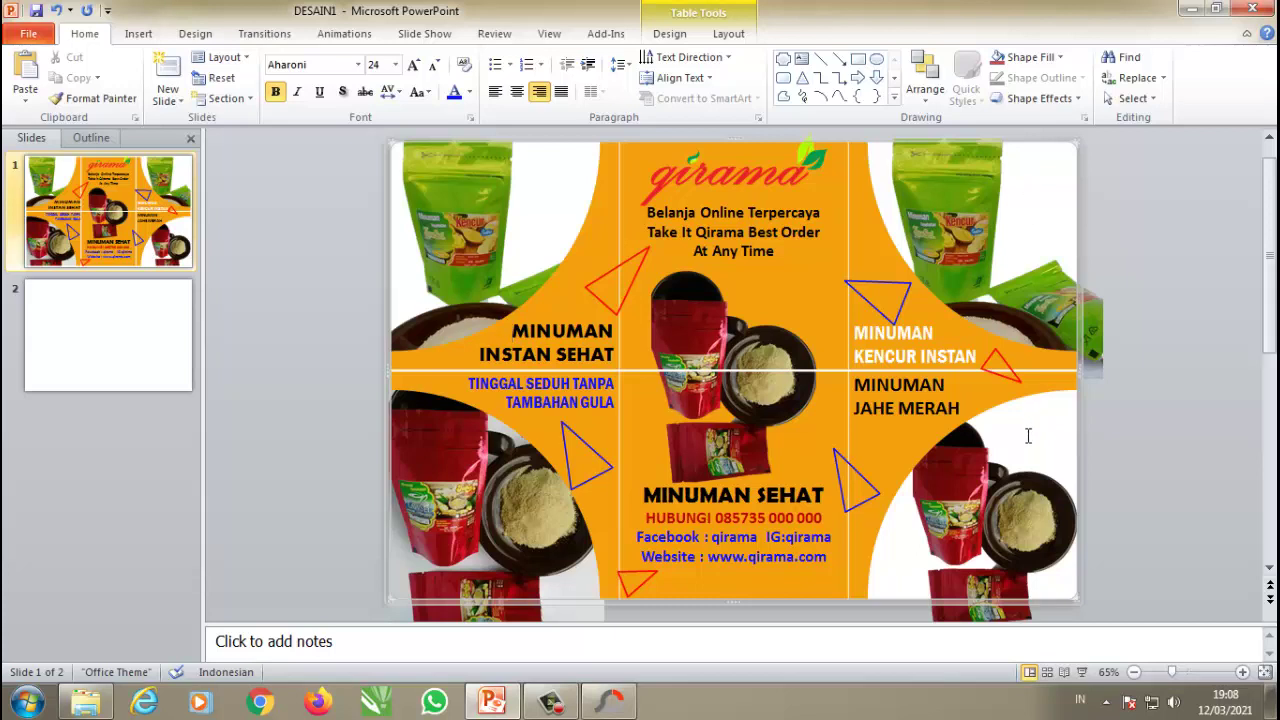
left_click(736, 172)
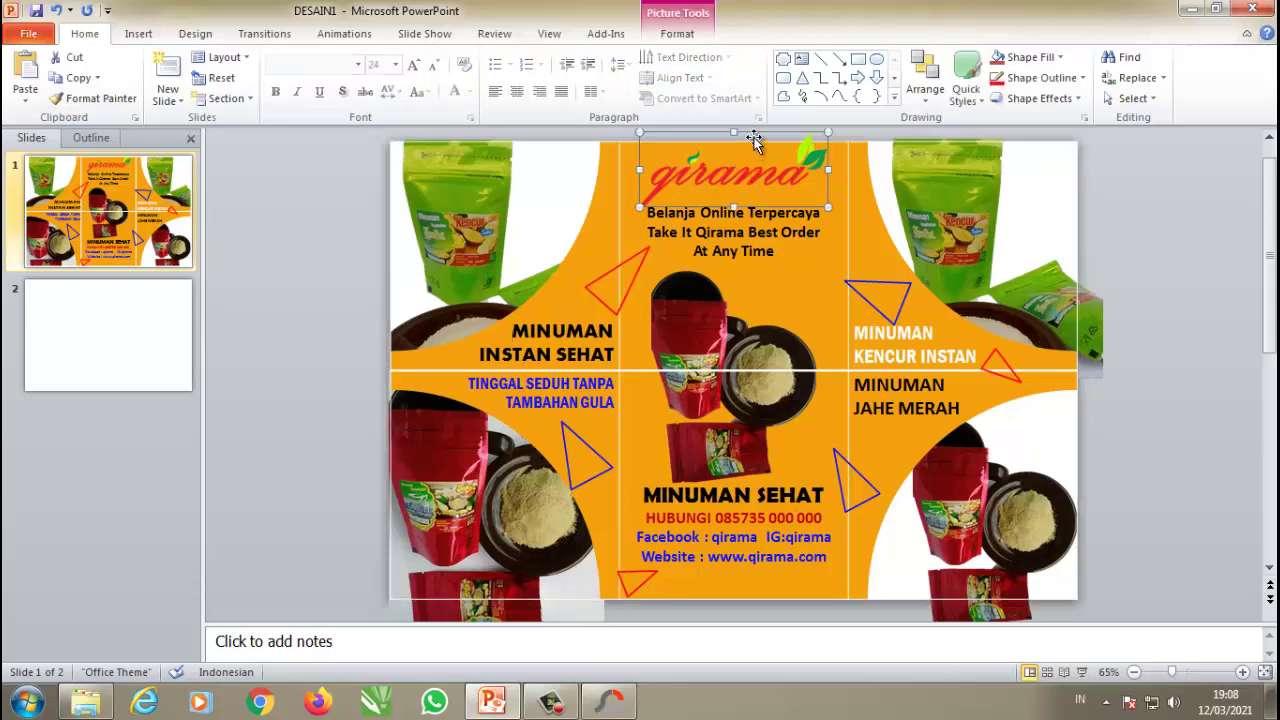
key("ctrl+c")
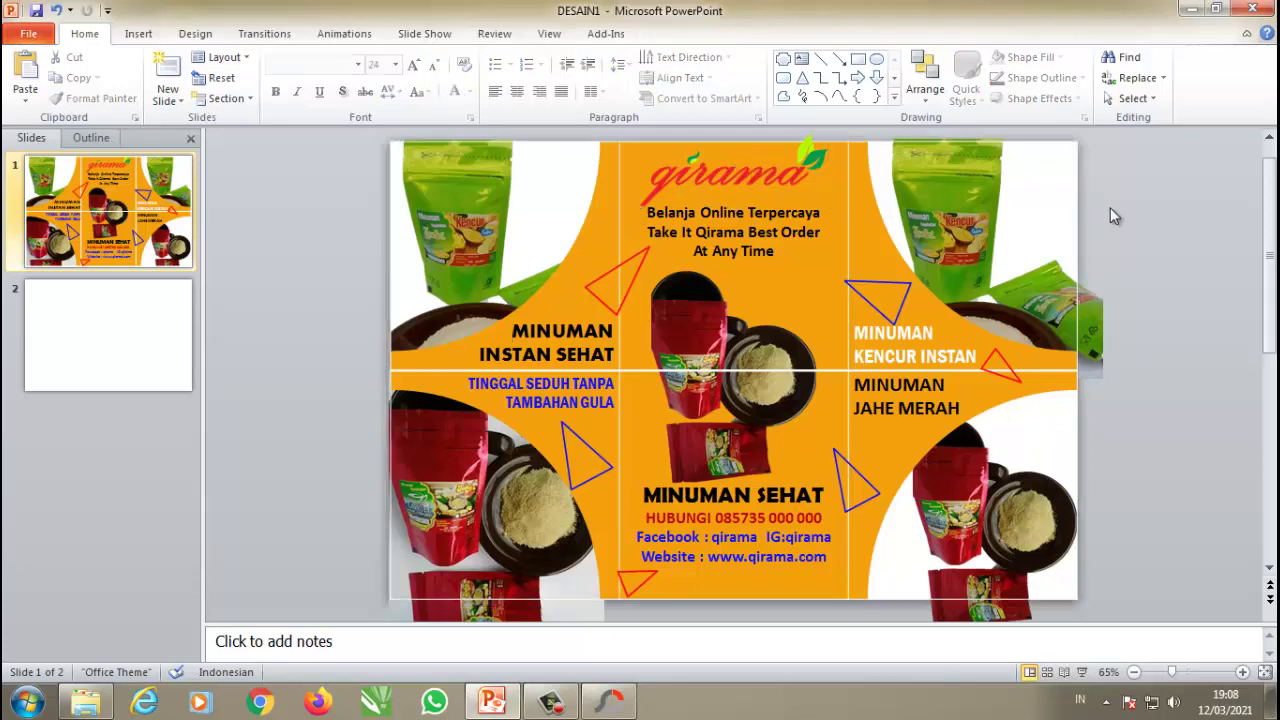
key("ctrl+v")
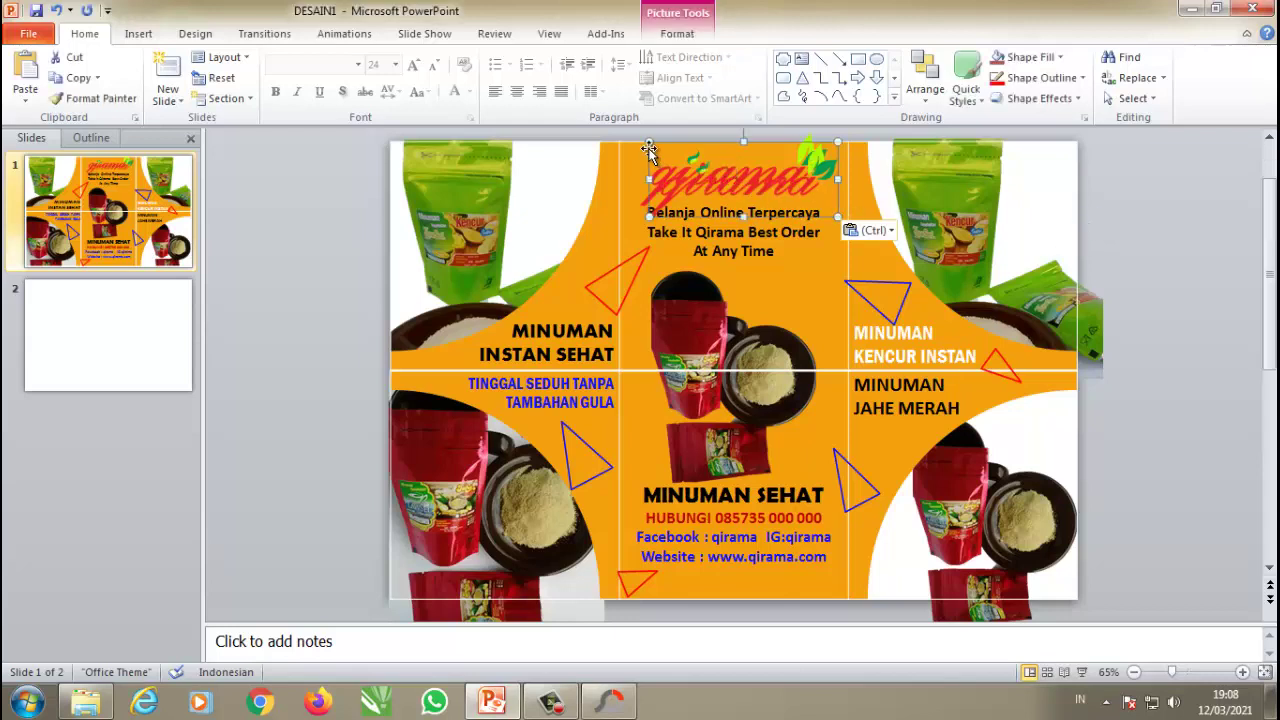
left_click_drag(652, 142, 714, 168)
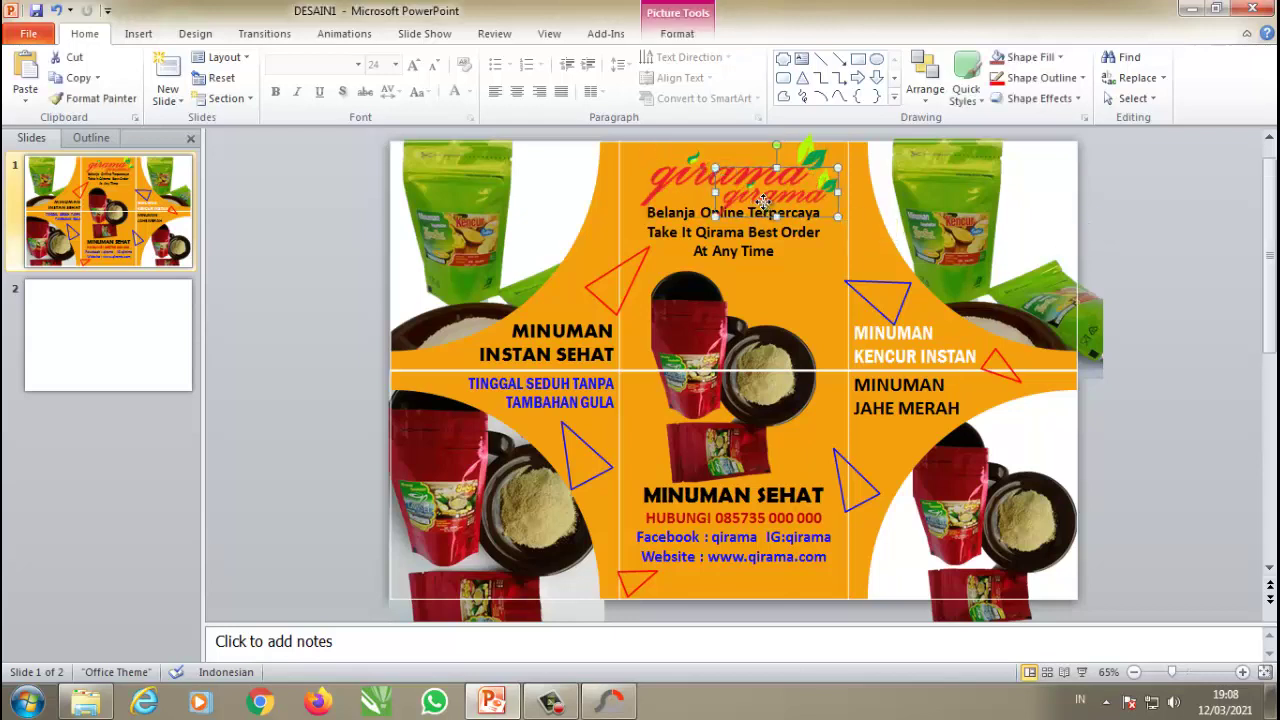
left_click_drag(768, 205, 1004, 170)
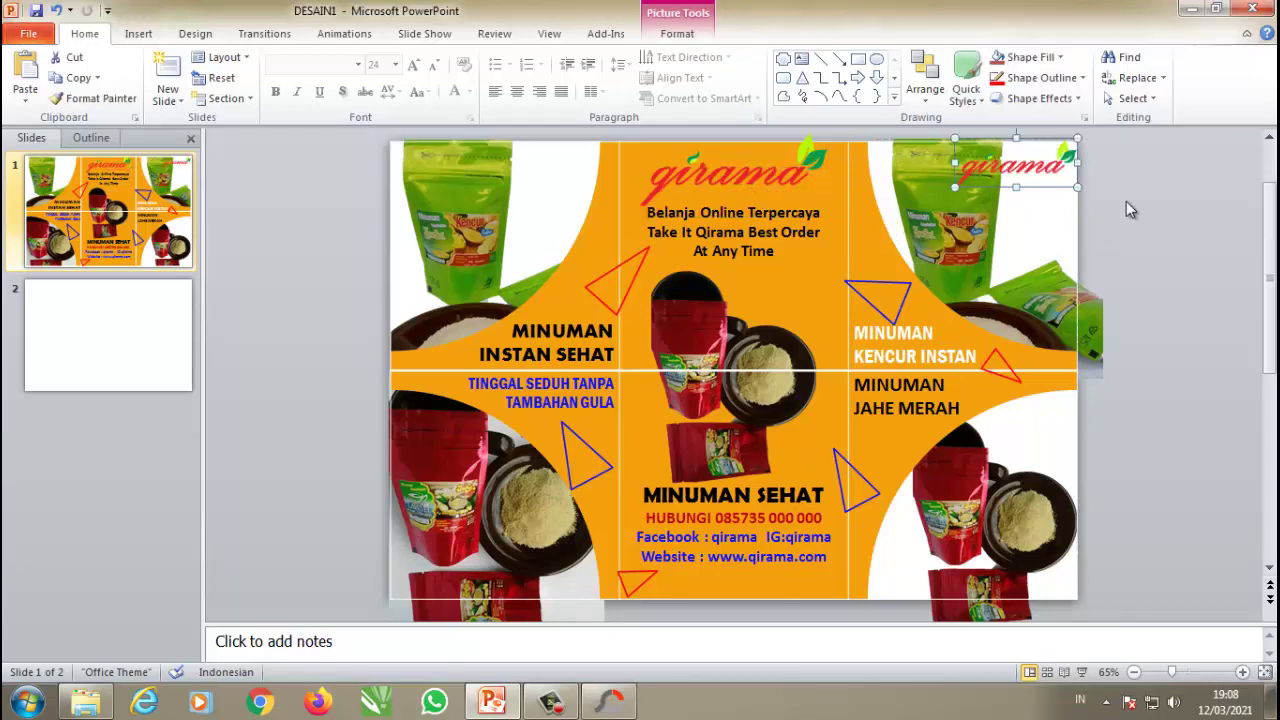
left_click_drag(957, 138, 1004, 158)
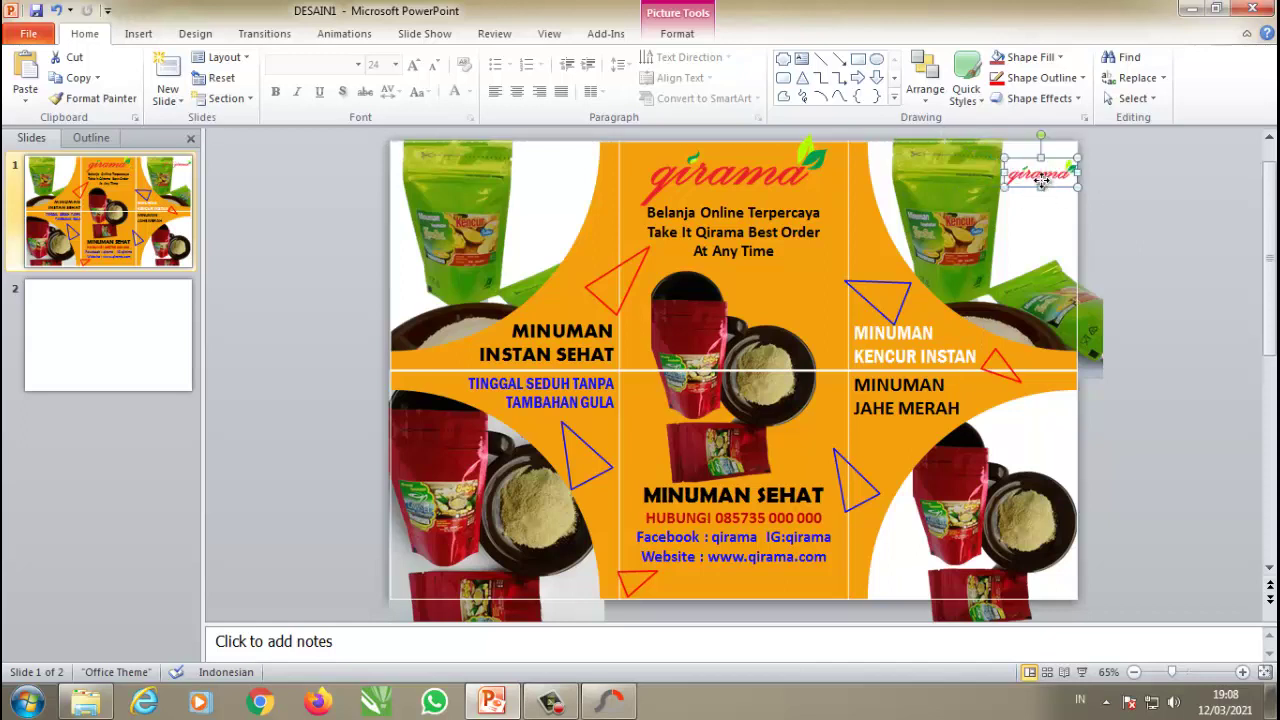
Step: Paste another small logo copy below MINUMAN JAHE MERAH in the lower-right panel
left_click(1125, 202)
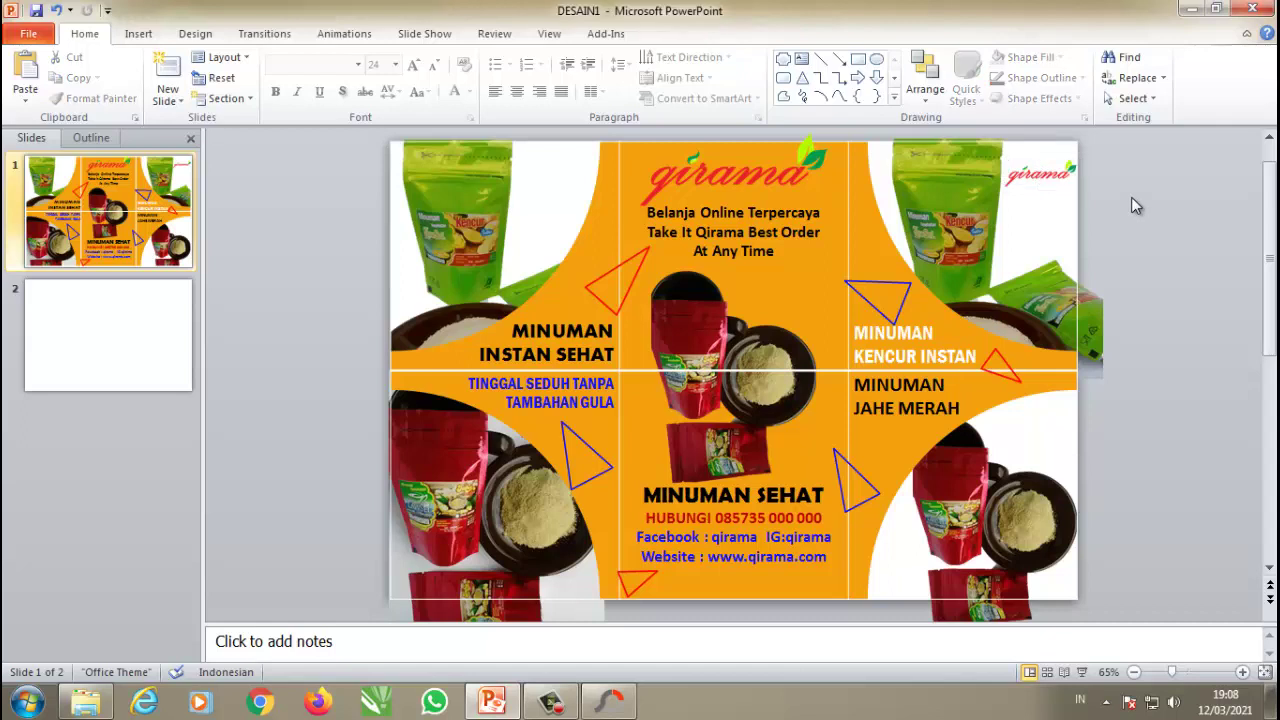
left_click(1058, 176)
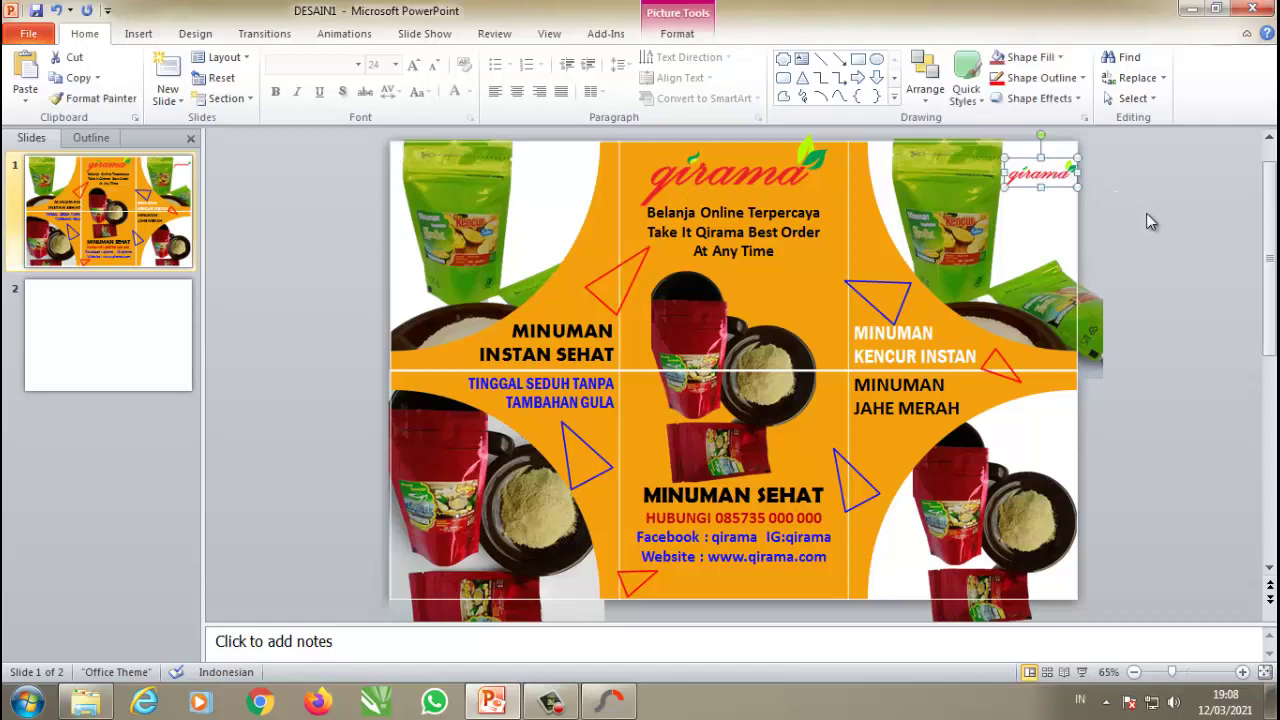
key("ctrl+v")
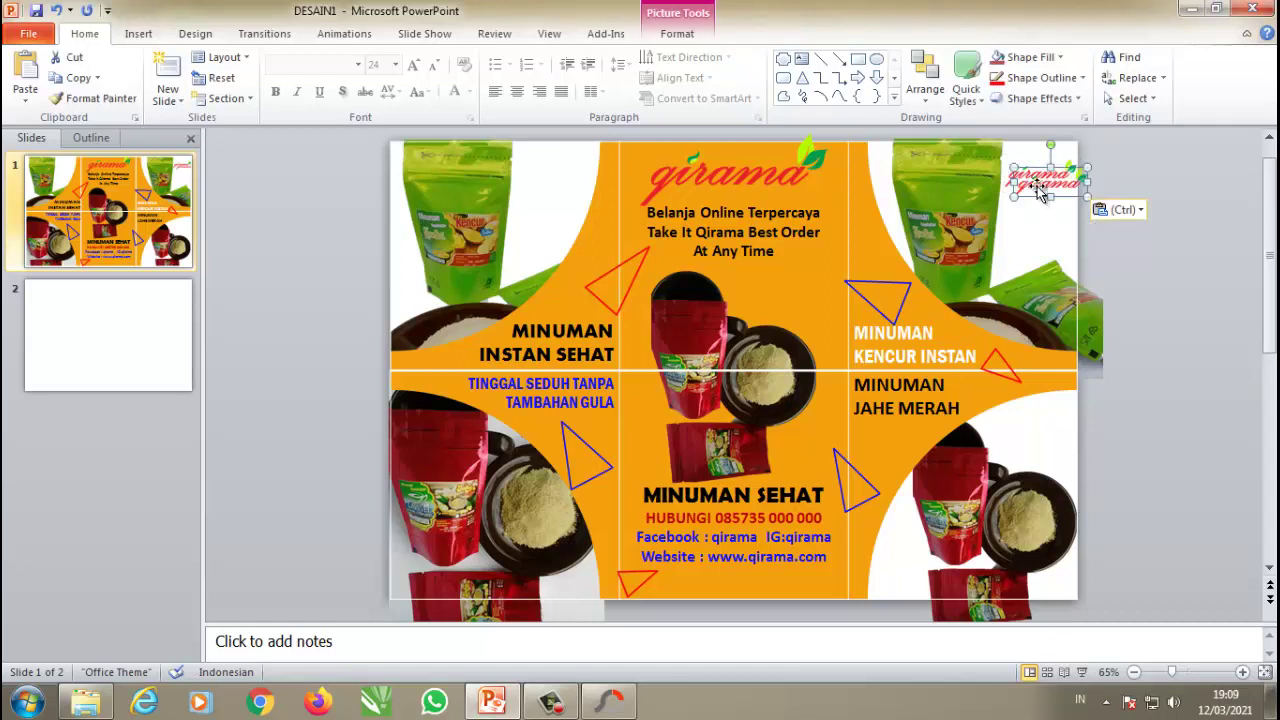
left_click_drag(1040, 193, 1027, 445)
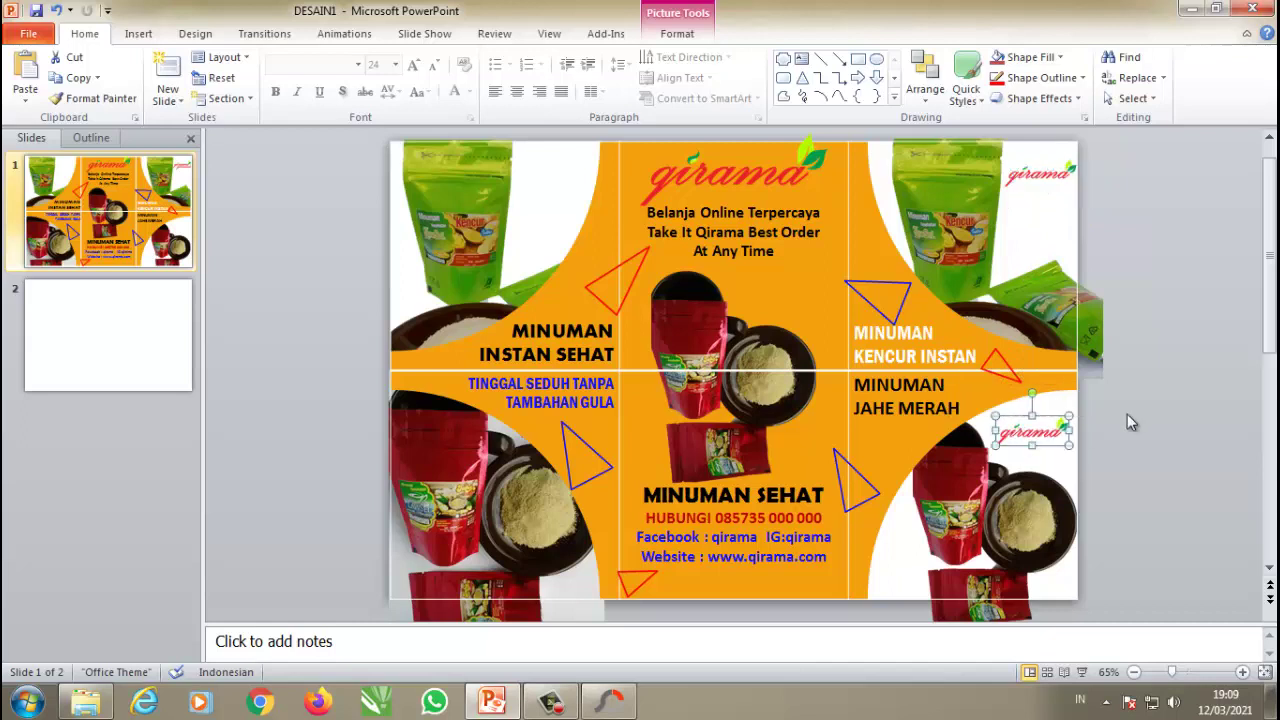
left_click(1145, 393)
Step: Add small logo copies to the top-left and bottom-left panels, then save and minimize
key("ctrl+v")
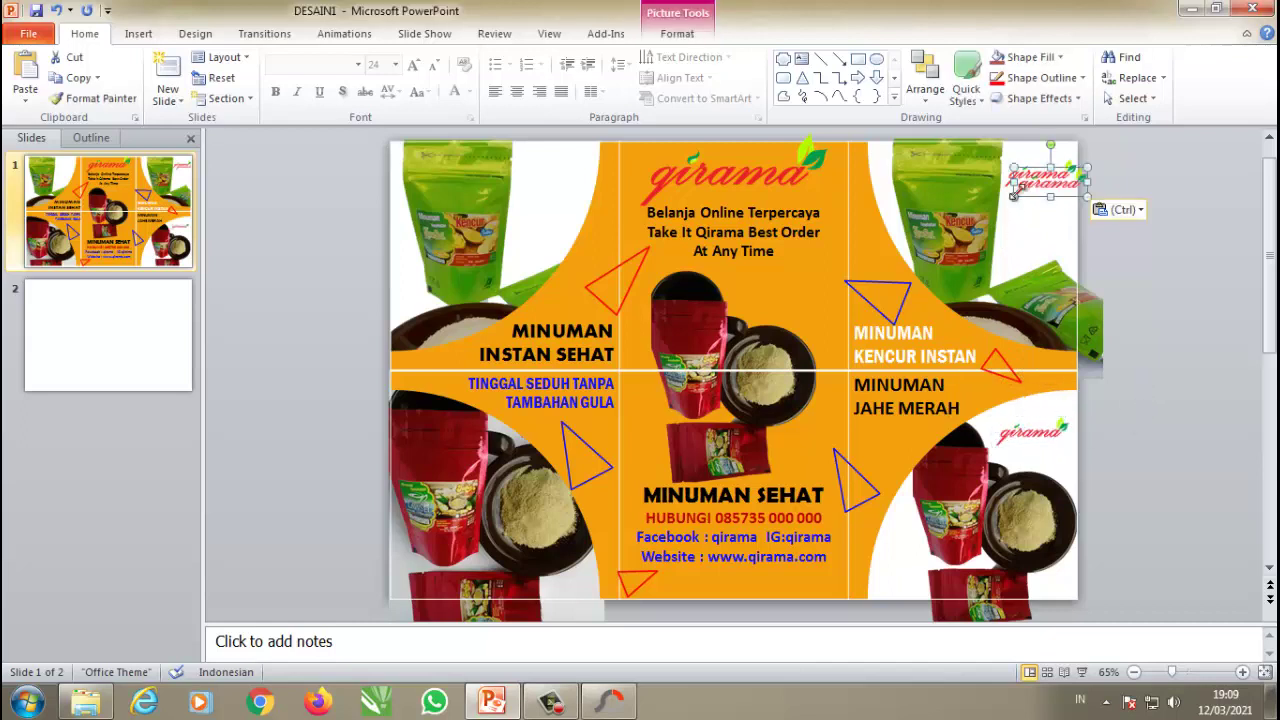
left_click_drag(1013, 195, 545, 190)
left_click(1165, 264)
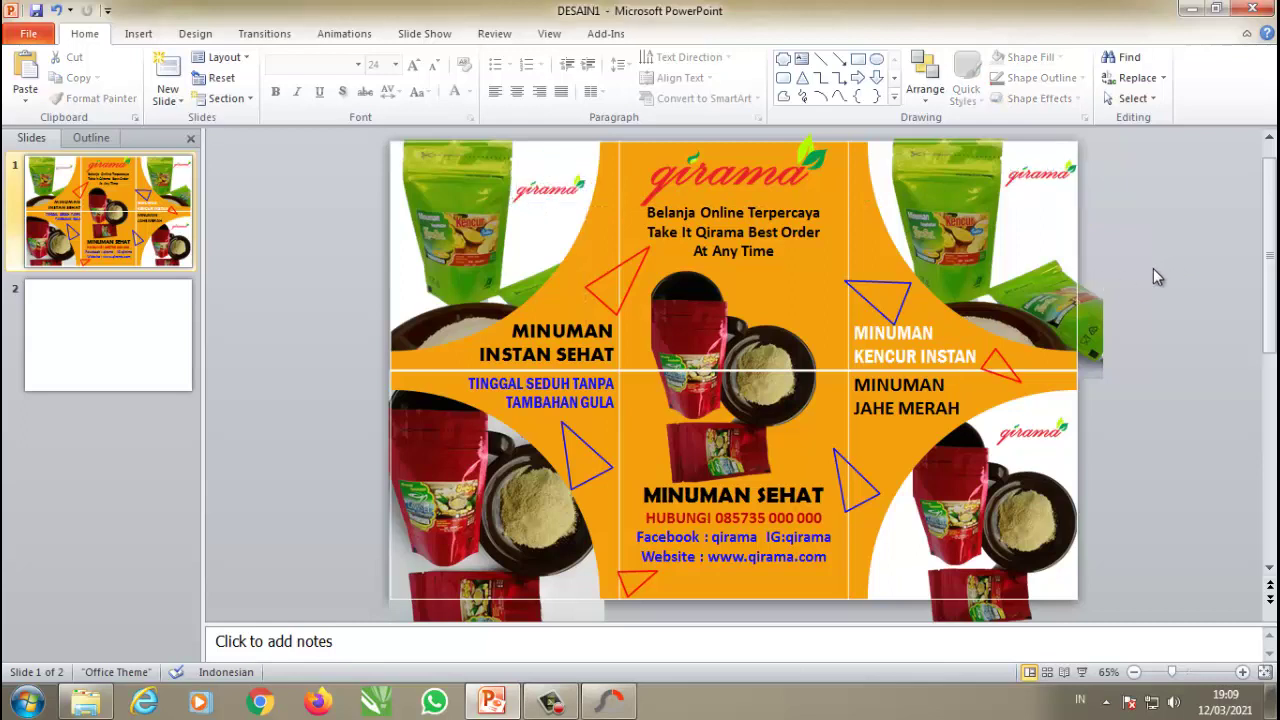
key("ctrl+v")
left_click_drag(1068, 192, 549, 585)
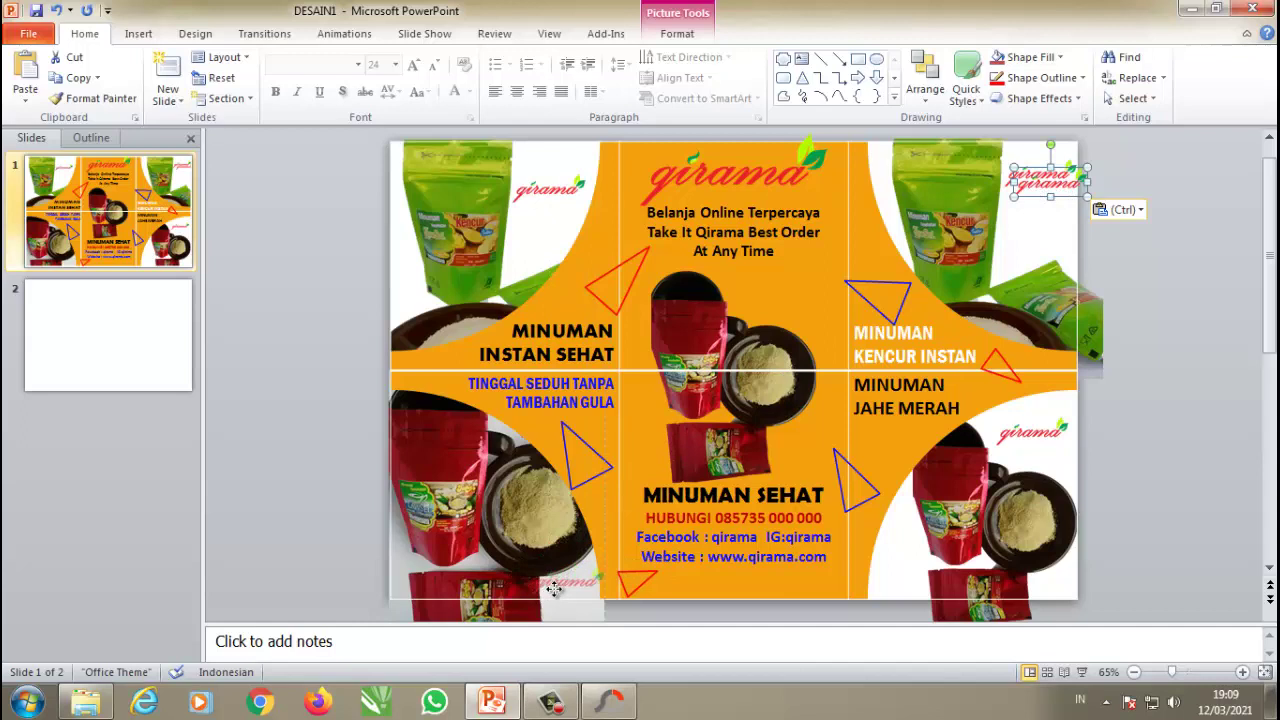
left_click_drag(549, 585, 549, 591)
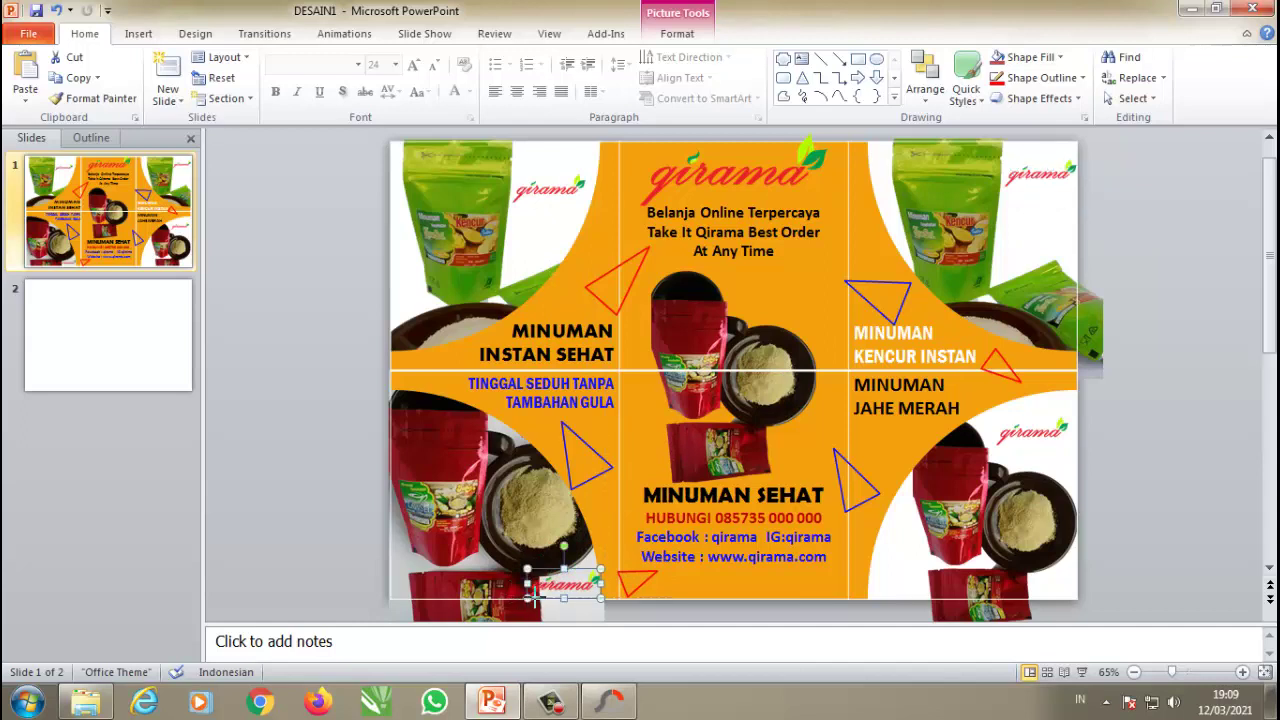
left_click_drag(537, 600, 539, 602)
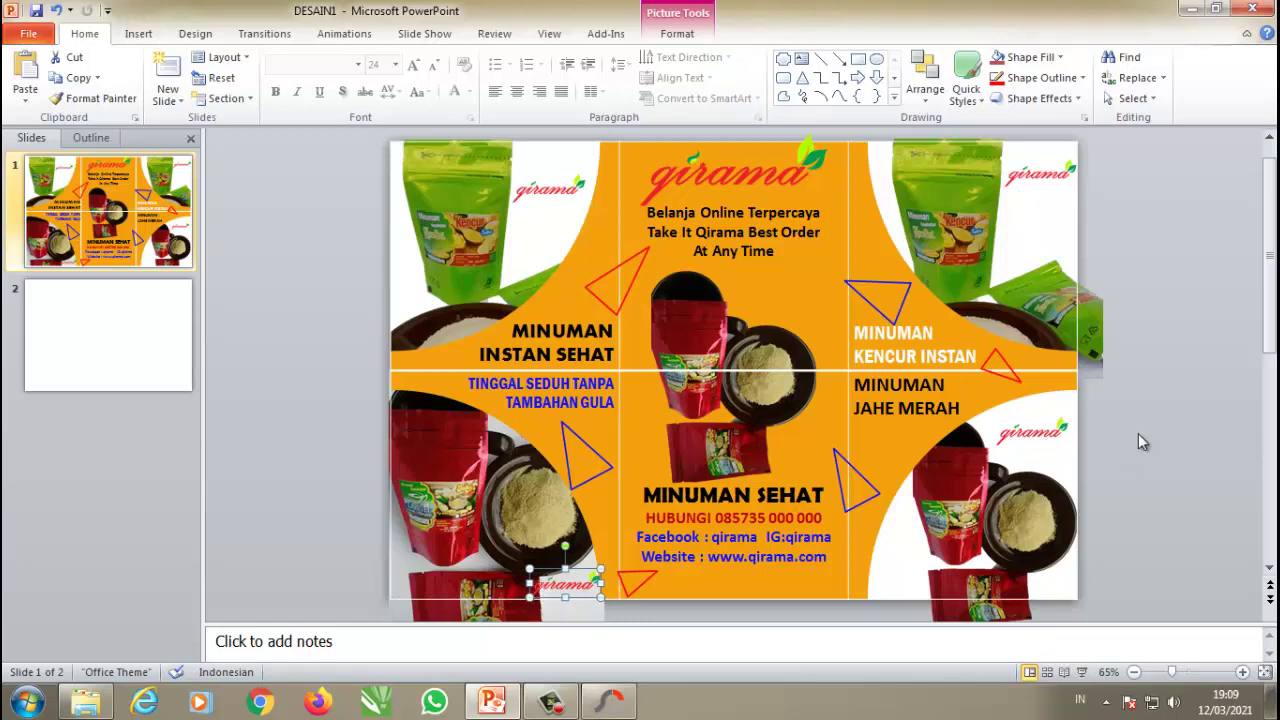
left_click(1137, 431)
left_click(34, 12)
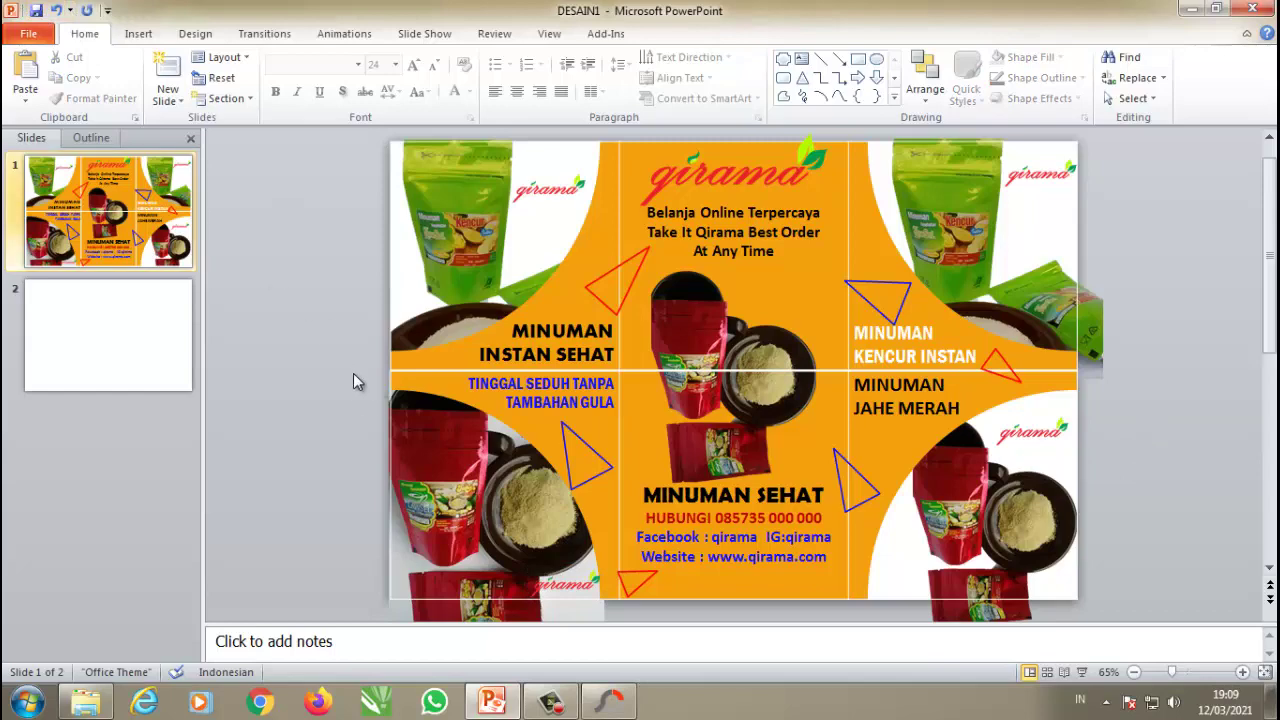
left_click(1191, 9)
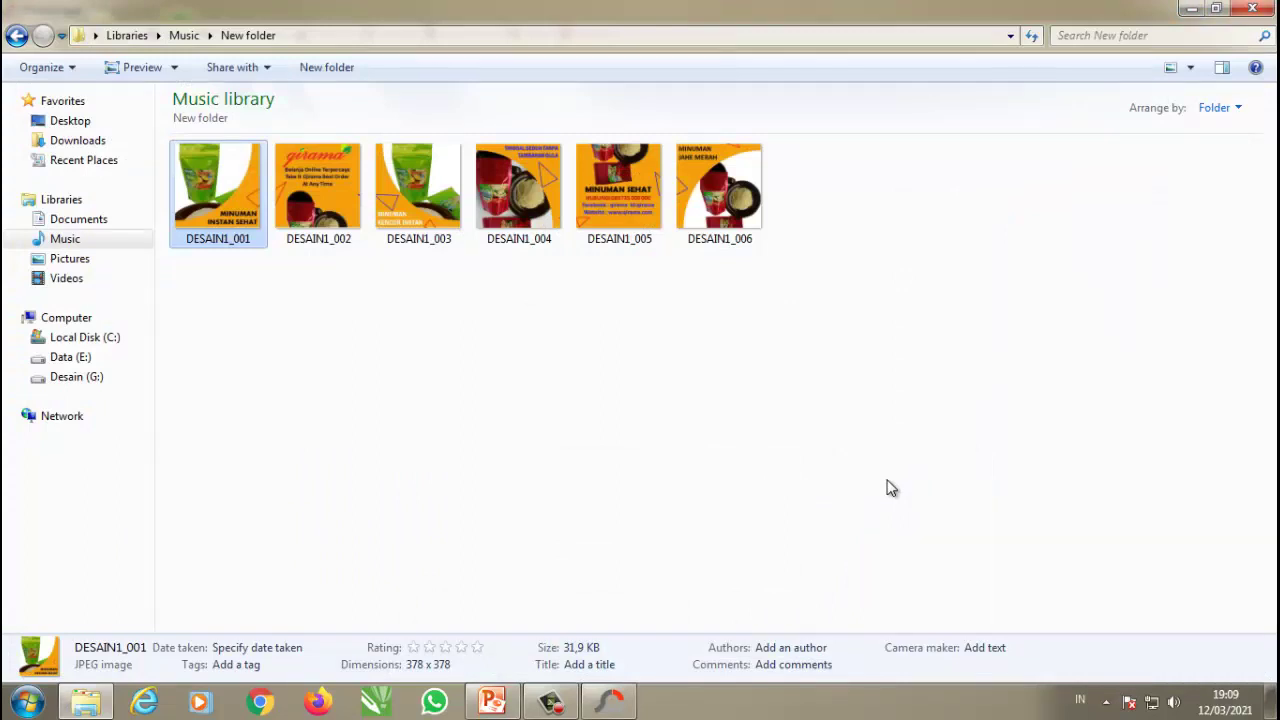
Step: Minimize the Explorer tiles folder to reveal the PhotoScape v3.7 start screen
left_click(1191, 9)
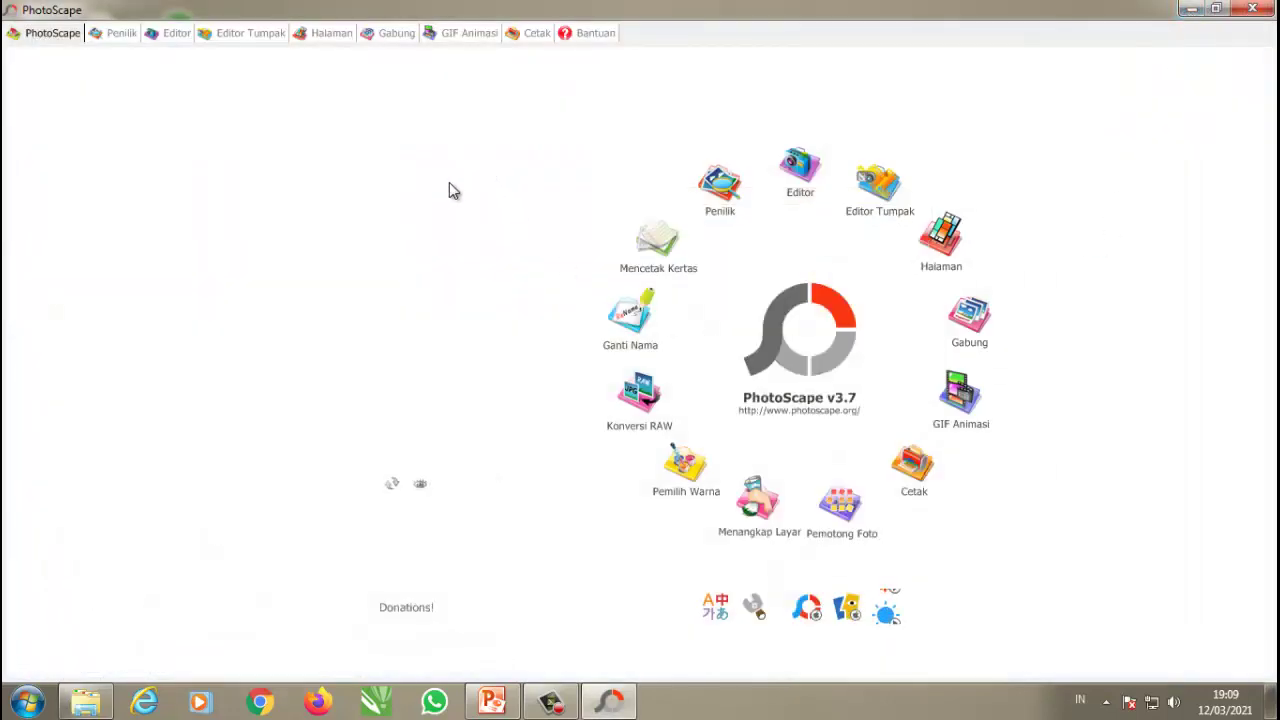